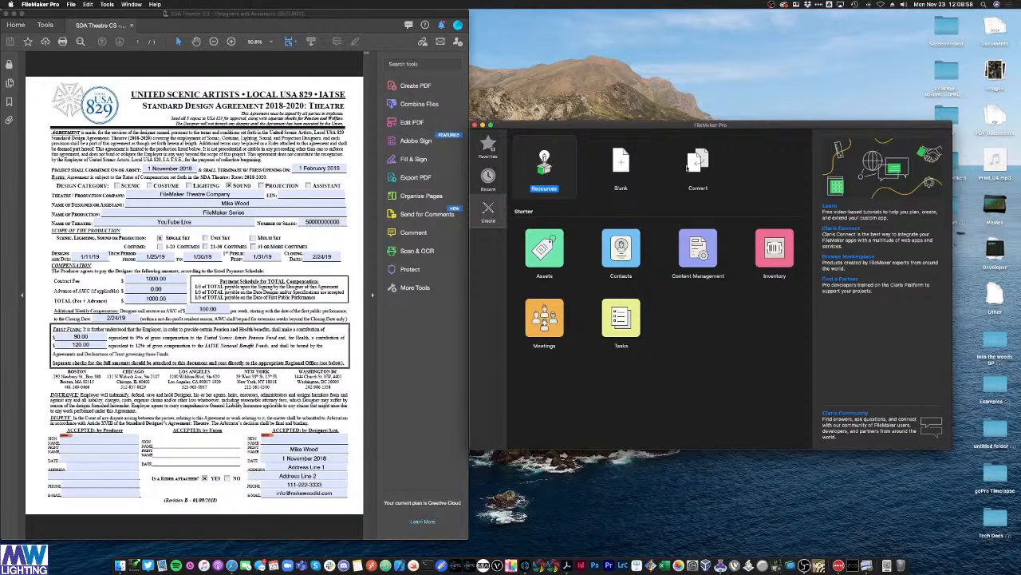
# Step: Arrange FileMaker beside the SDA contract PDF and pick the Blank starter under Create
pyautogui.moveTo(652, 126); pyautogui.dragTo(672, 126)
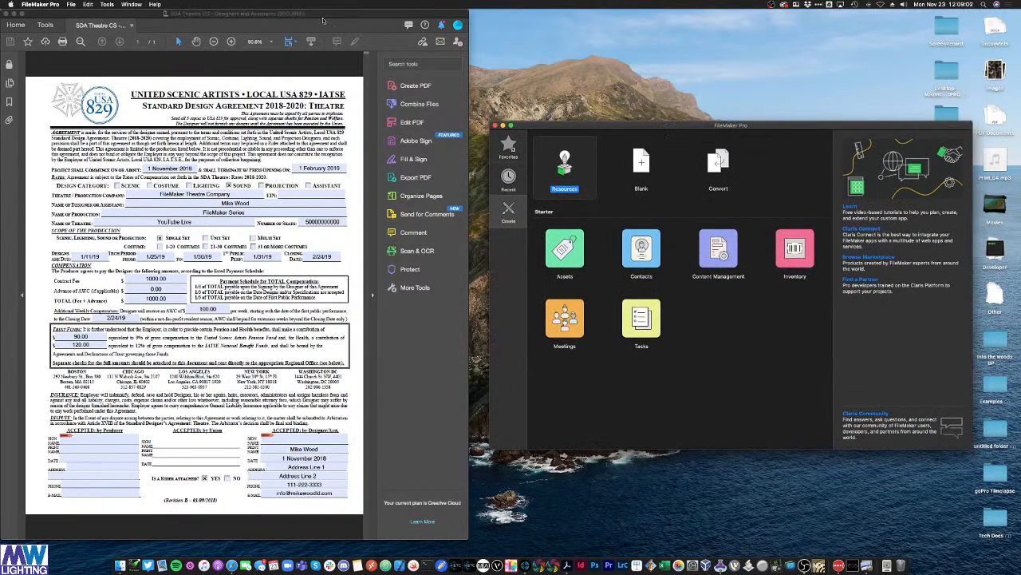
pyautogui.moveTo(318, 15)
pyautogui.mouseDown()
pyautogui.moveTo(335, 11)
pyautogui.moveTo(319, 9)
pyautogui.mouseUp()
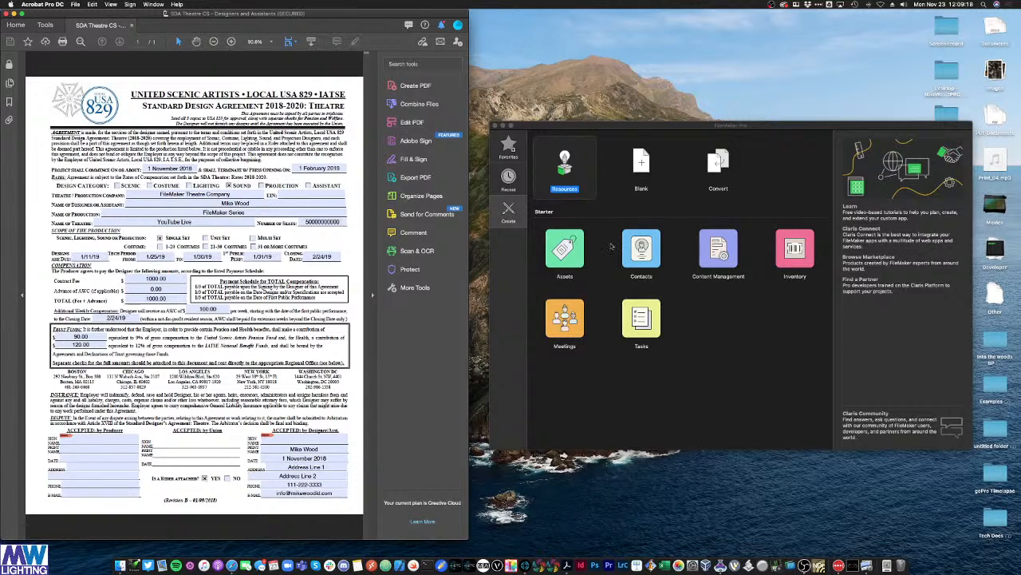
pyautogui.click(665, 123)
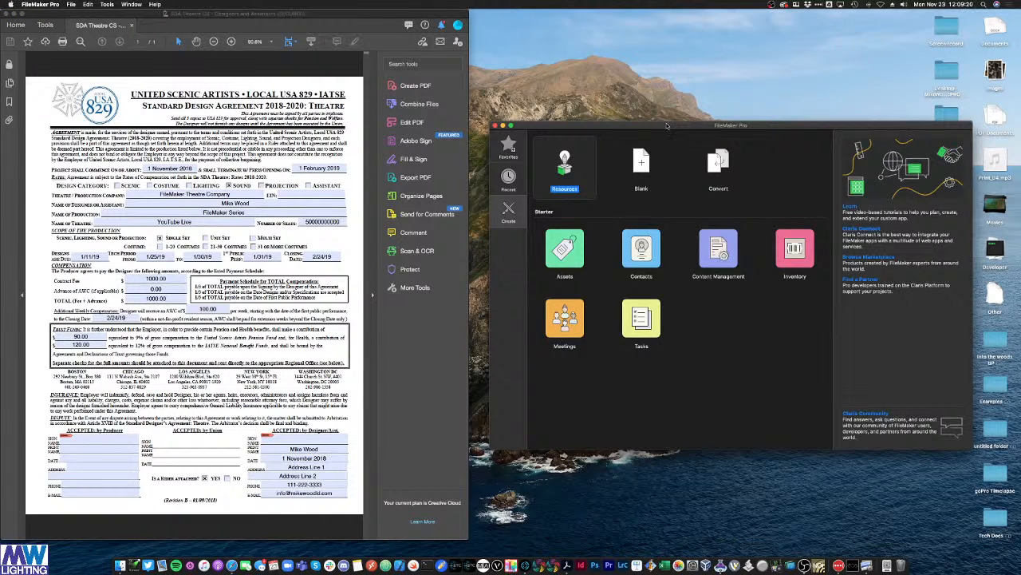
pyautogui.click(635, 164)
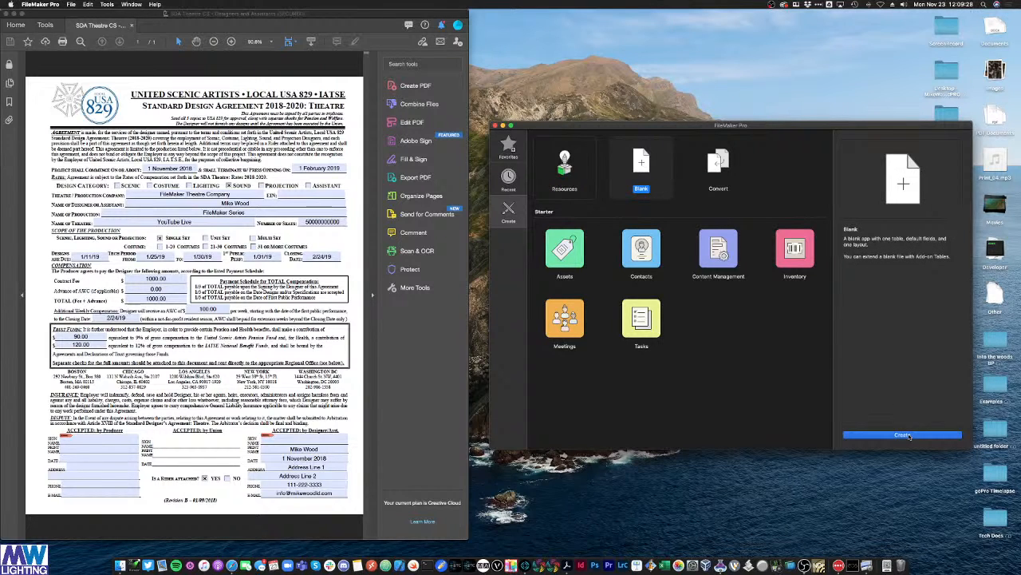
# Step: Create the blank database and save it as 3_1_Class
pyautogui.press('Return')
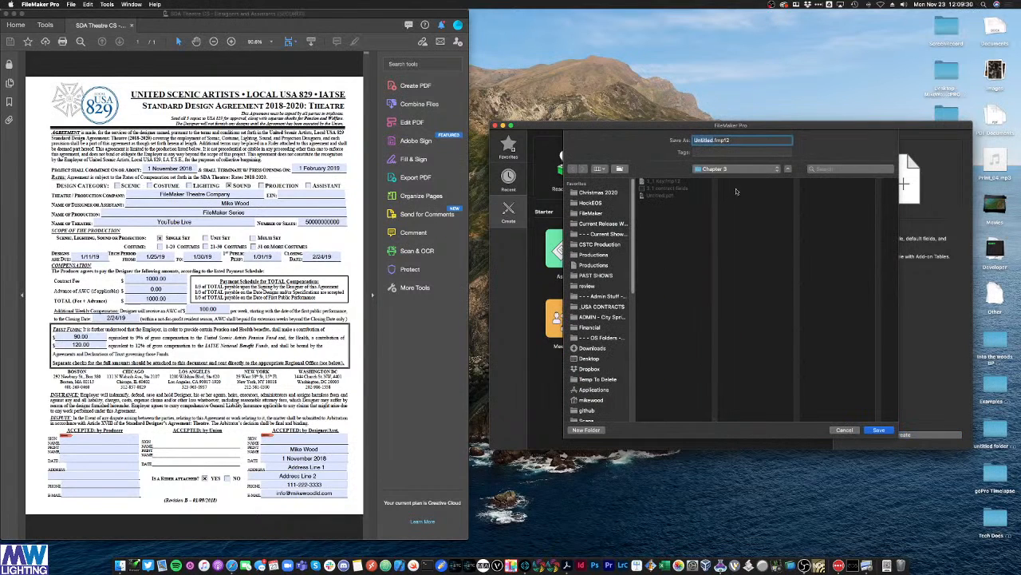
pyautogui.write('S')
pyautogui.write('_1_')
pyautogui.write('Class')
pyautogui.press('Return')
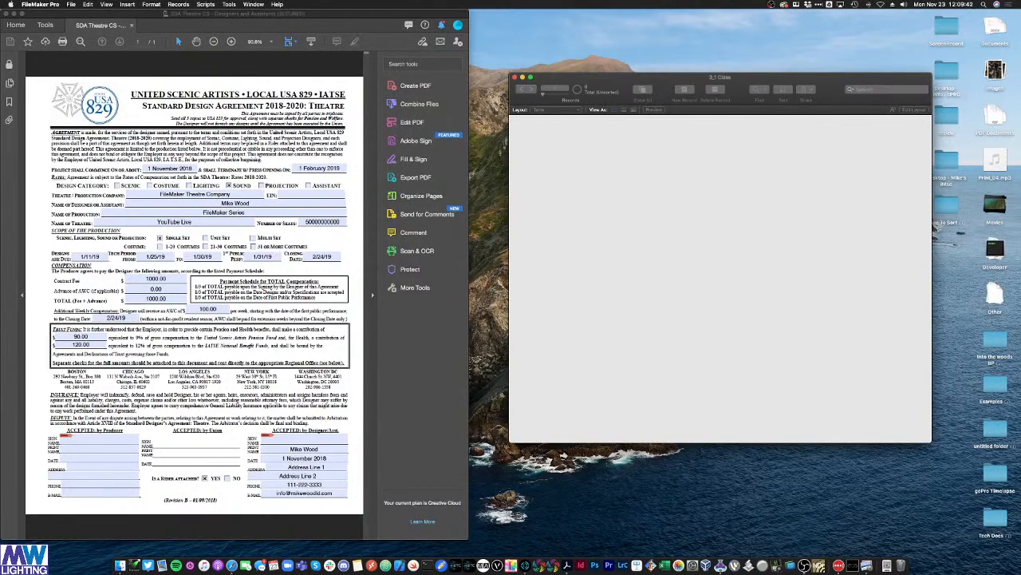
# Step: Open Manage Database (Cmd+Shift+D) to see the default table's five fields, moving the dialog aside
pyautogui.press('super+shift+d')
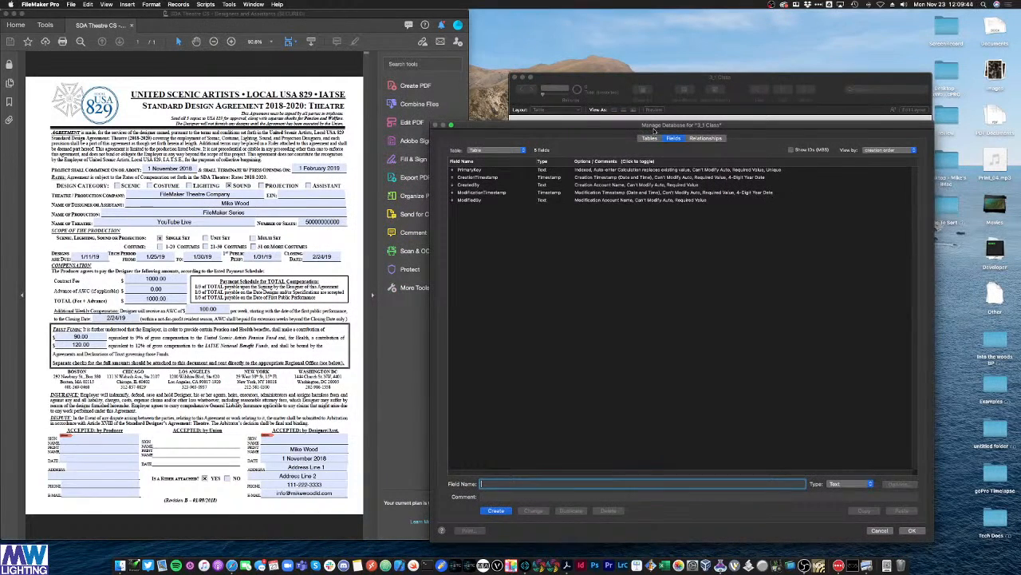
pyautogui.moveTo(654, 130); pyautogui.dragTo(643, 126)
pyautogui.moveTo(690, 84); pyautogui.dragTo(707, 49)
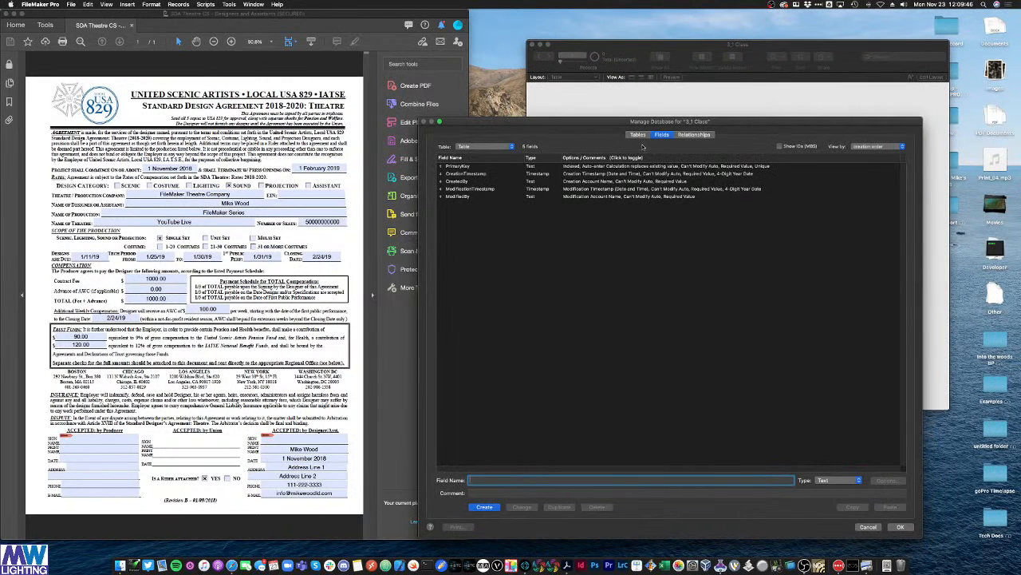
pyautogui.click(484, 169)
pyautogui.click(469, 208)
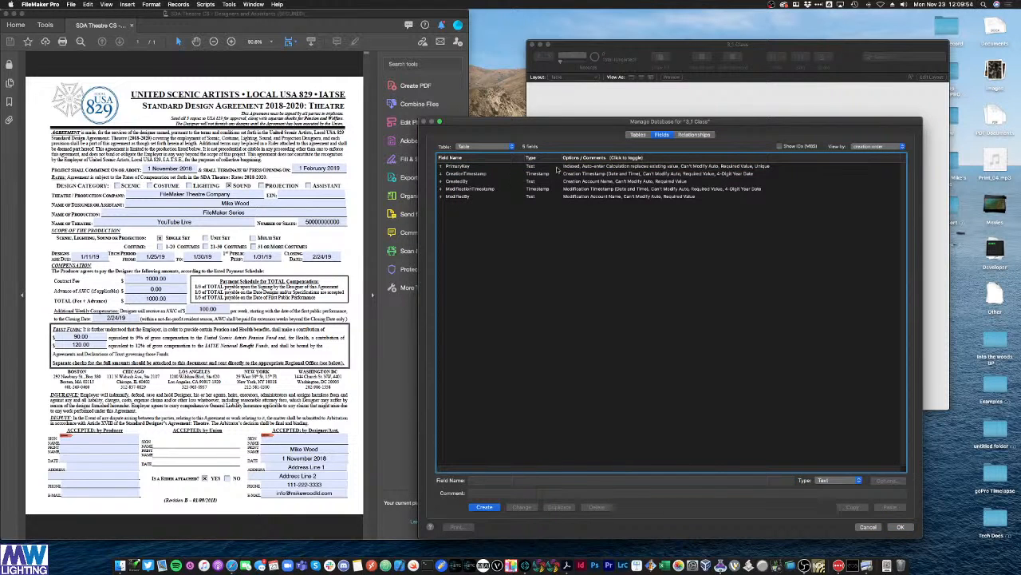
pyautogui.moveTo(646, 122)
pyautogui.mouseDown()
pyautogui.moveTo(635, 114)
pyautogui.moveTo(669, 109)
pyautogui.moveTo(652, 104)
pyautogui.mouseUp()
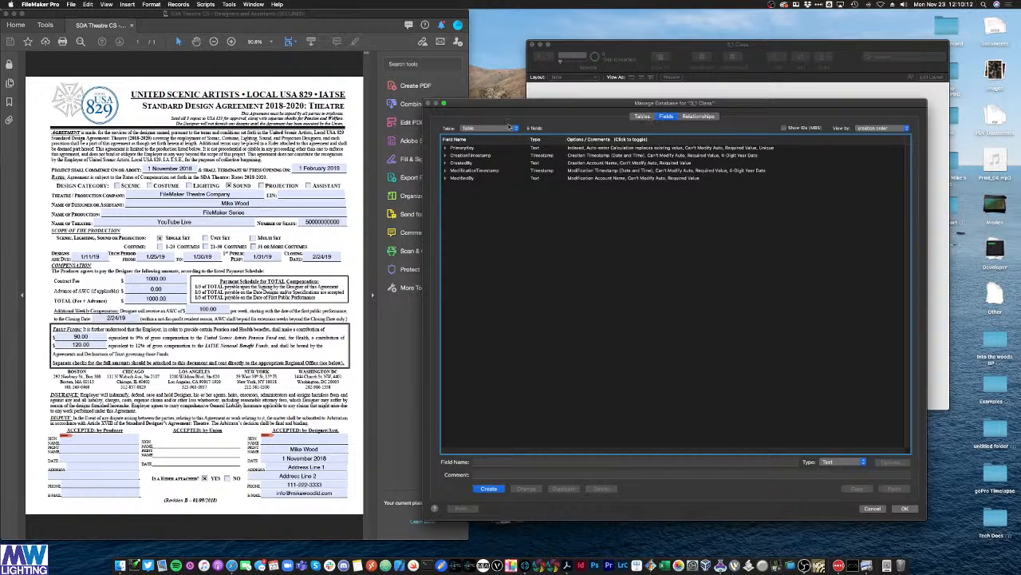
# Step: Rename the default table to 'Contracts' on the Tables tab and return to its fields
pyautogui.click(642, 117)
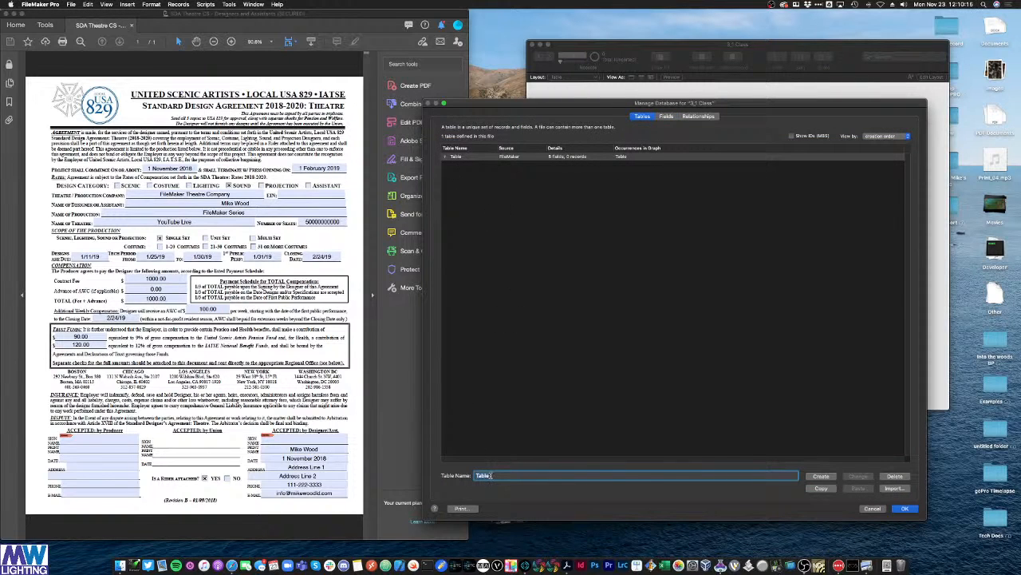
pyautogui.click(650, 118)
pyautogui.click(471, 156)
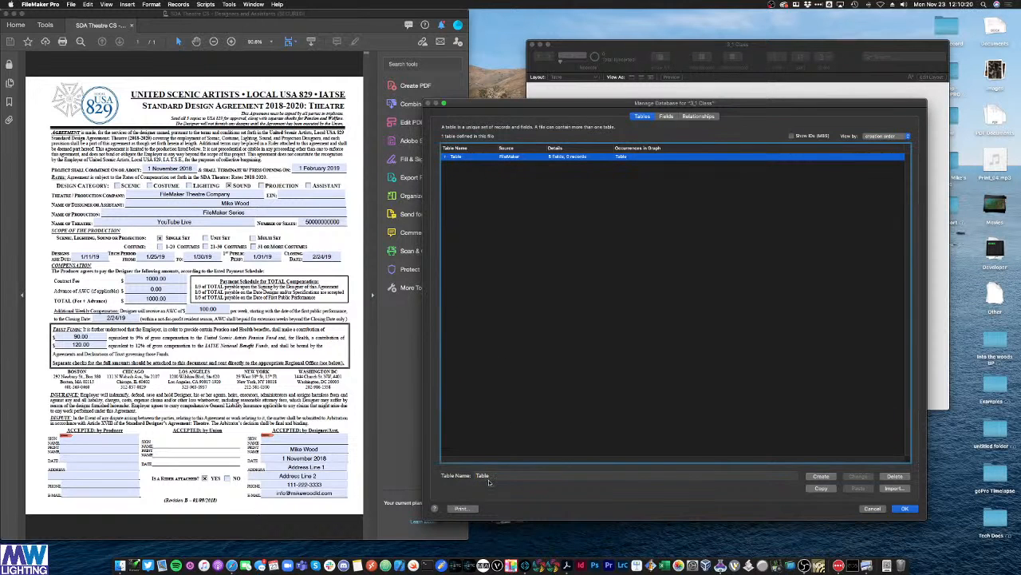
pyautogui.doubleClick(488, 477)
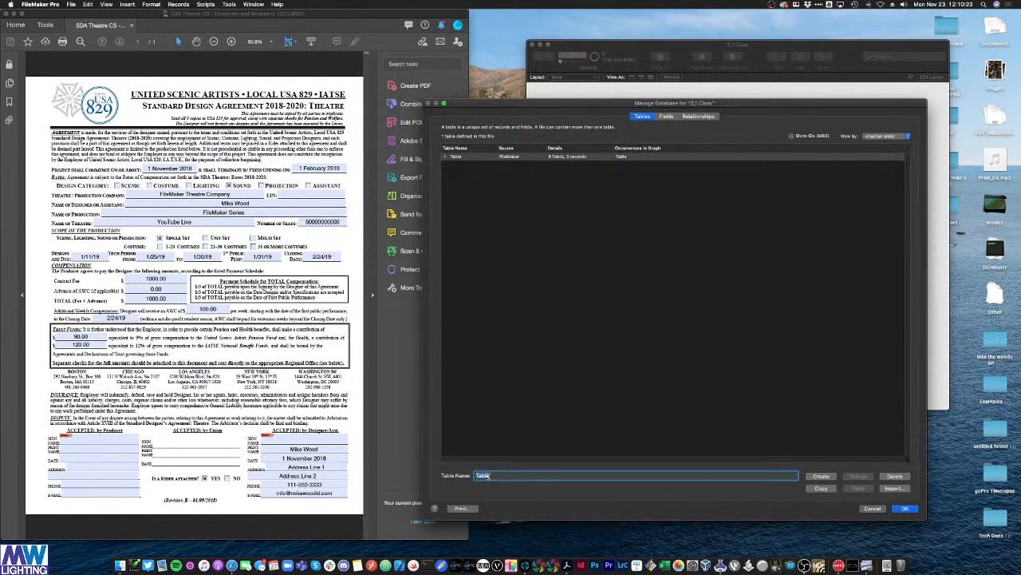
pyautogui.write('Contrac')
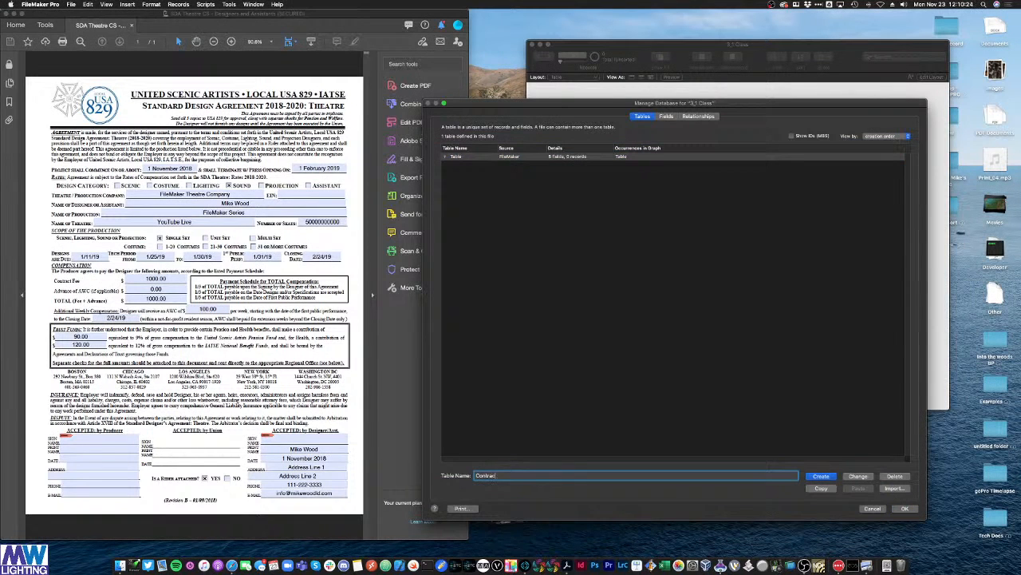
pyautogui.write('ts')
pyautogui.click(859, 476)
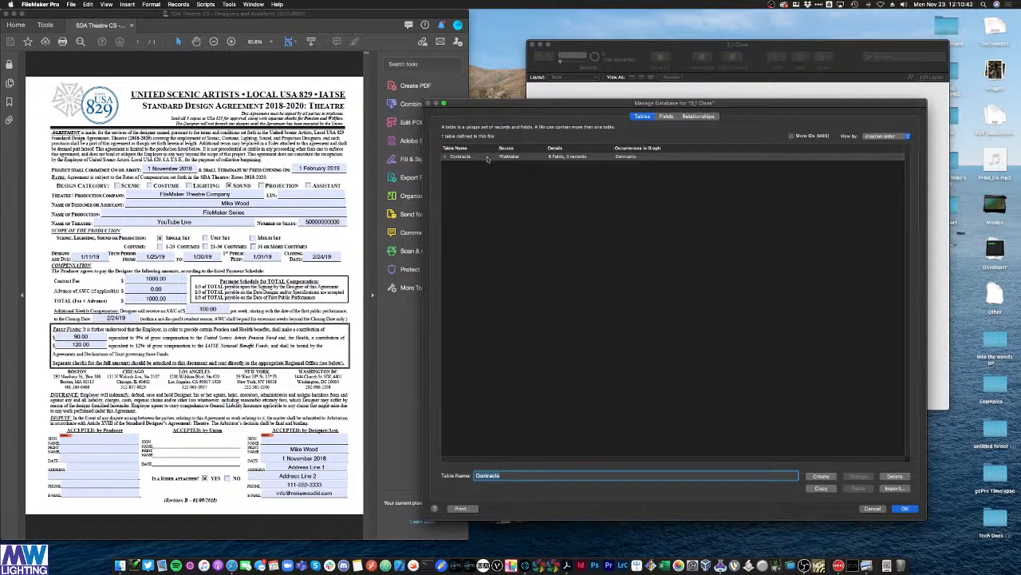
pyautogui.doubleClick(460, 157)
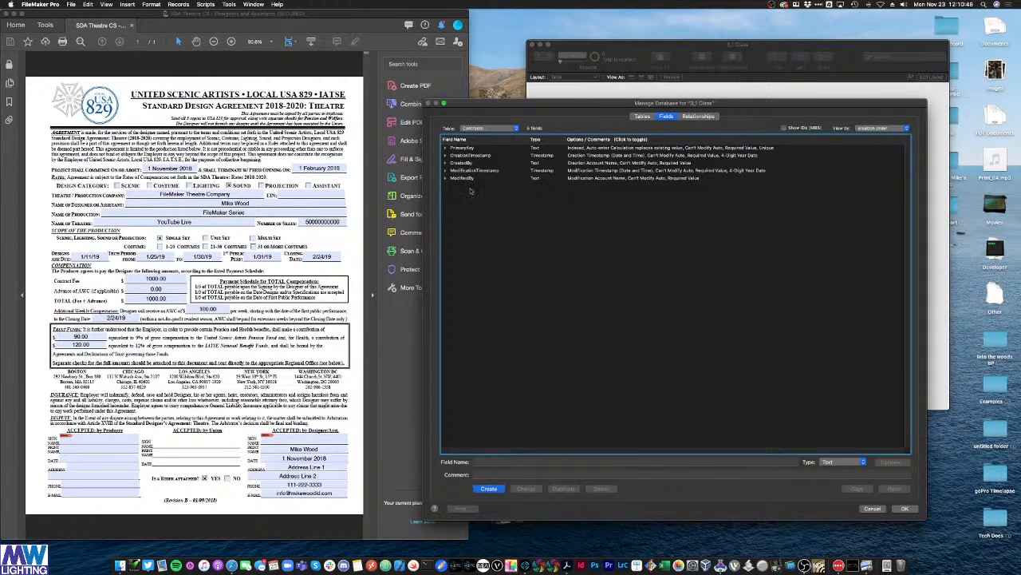
# Step: Delete CreatedBy and ModifiedBy, keeping PrimaryKey, CreationTimestamp and ModificationTimestamp
pyautogui.click(477, 156)
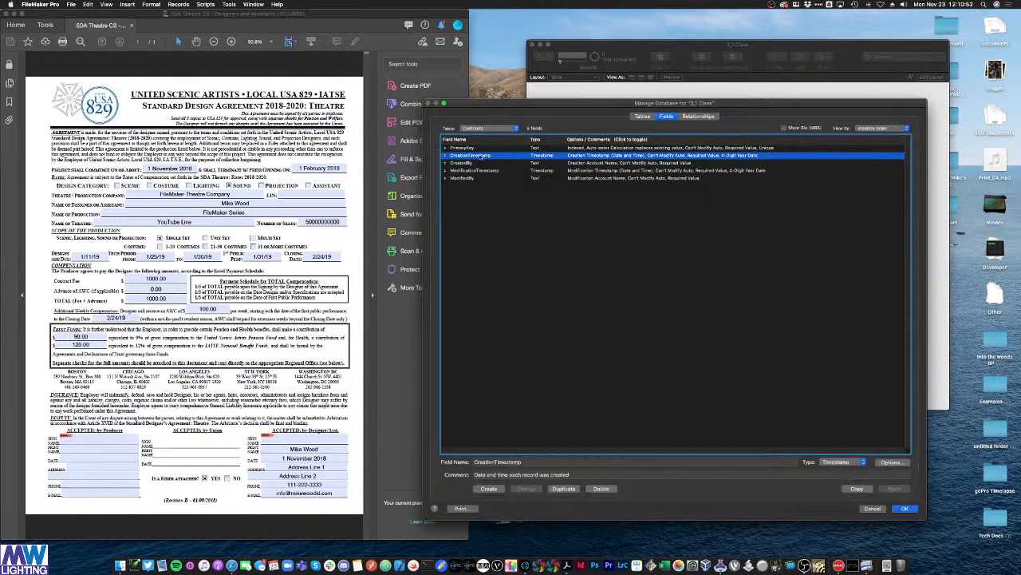
pyautogui.keyDown('super'); pyautogui.click(490, 171); pyautogui.keyUp('super')
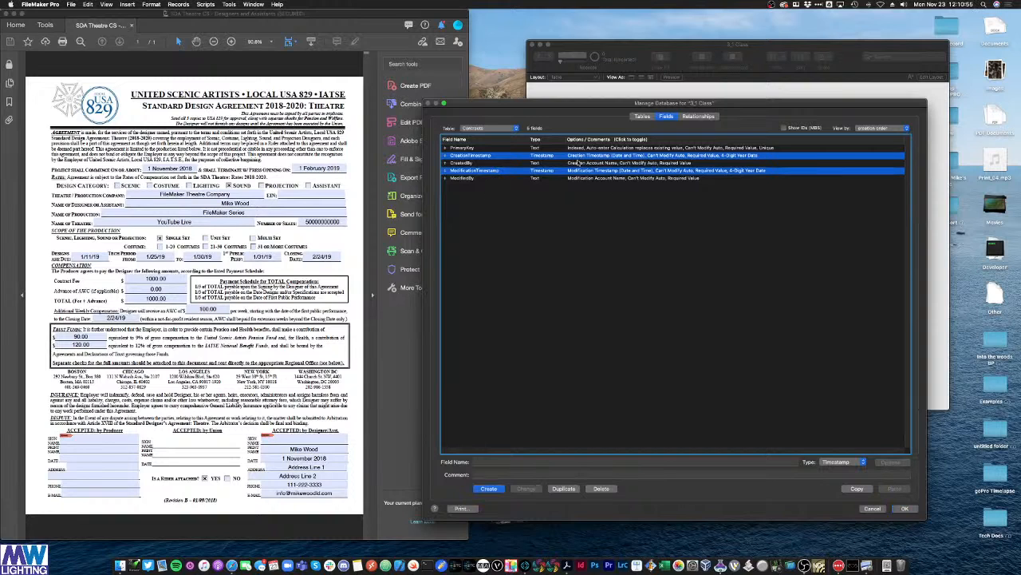
pyautogui.click(471, 165)
pyautogui.keyDown('shift'); pyautogui.click(471, 178); pyautogui.keyUp('shift')
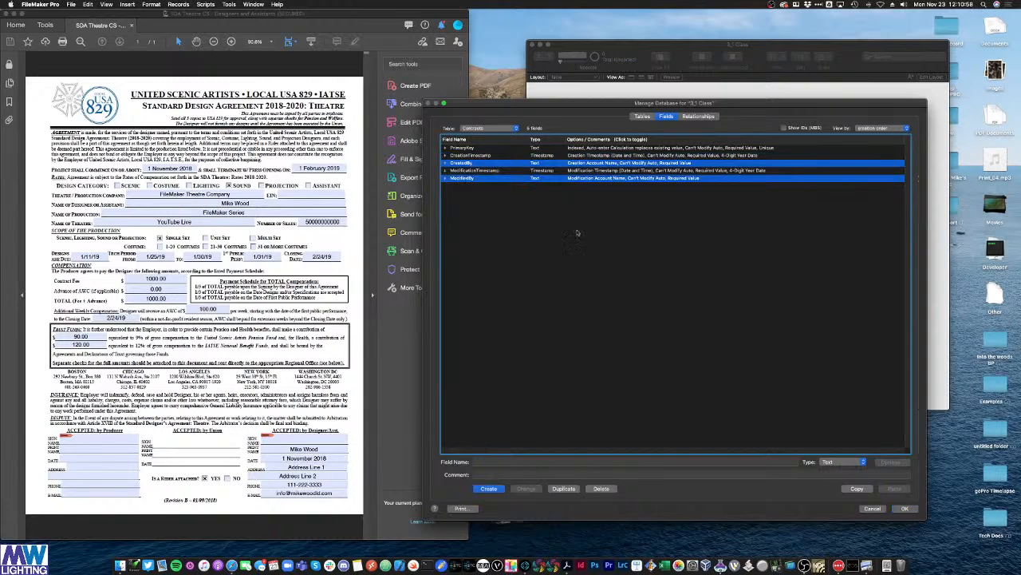
pyautogui.click(601, 488)
pyautogui.click(553, 173)
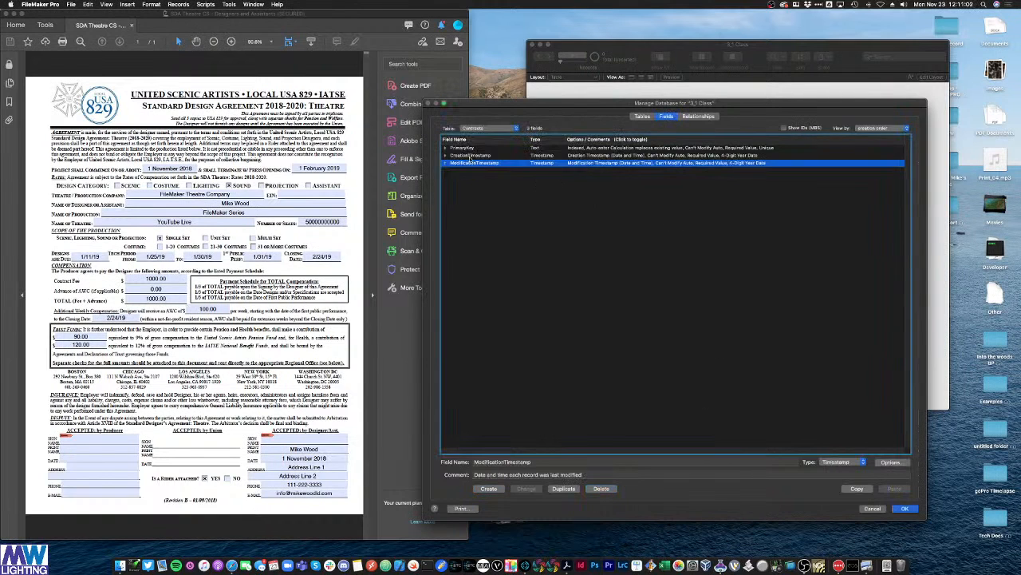
pyautogui.click(469, 149)
pyautogui.press('Down')
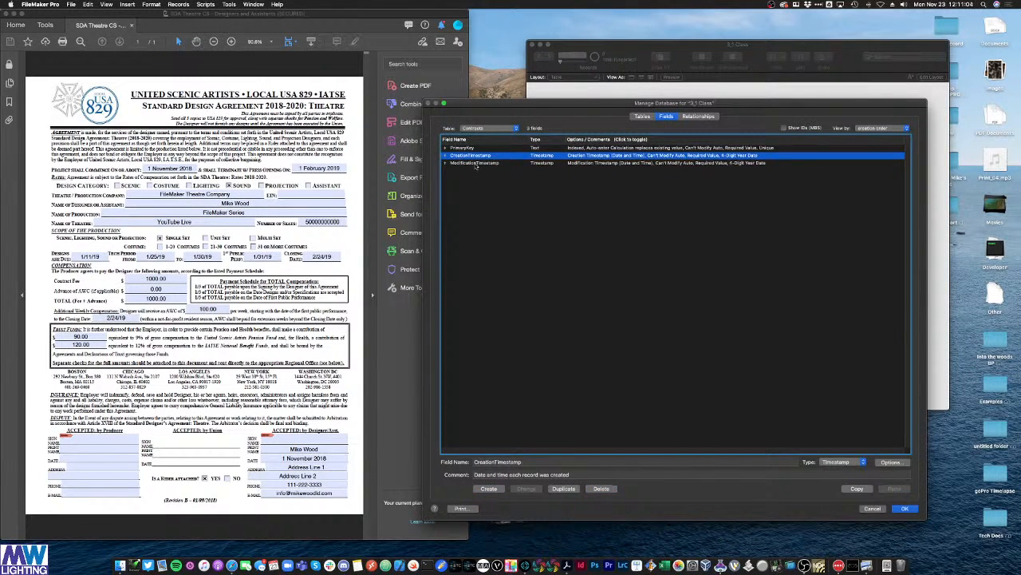
pyautogui.press('Down')
pyautogui.click(572, 201)
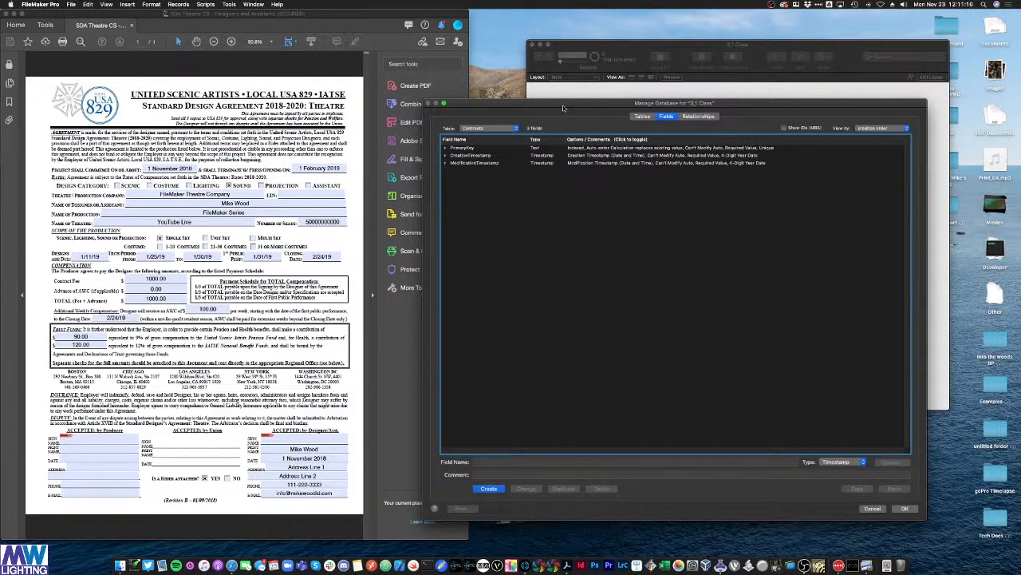
pyautogui.moveTo(565, 107); pyautogui.dragTo(613, 51)
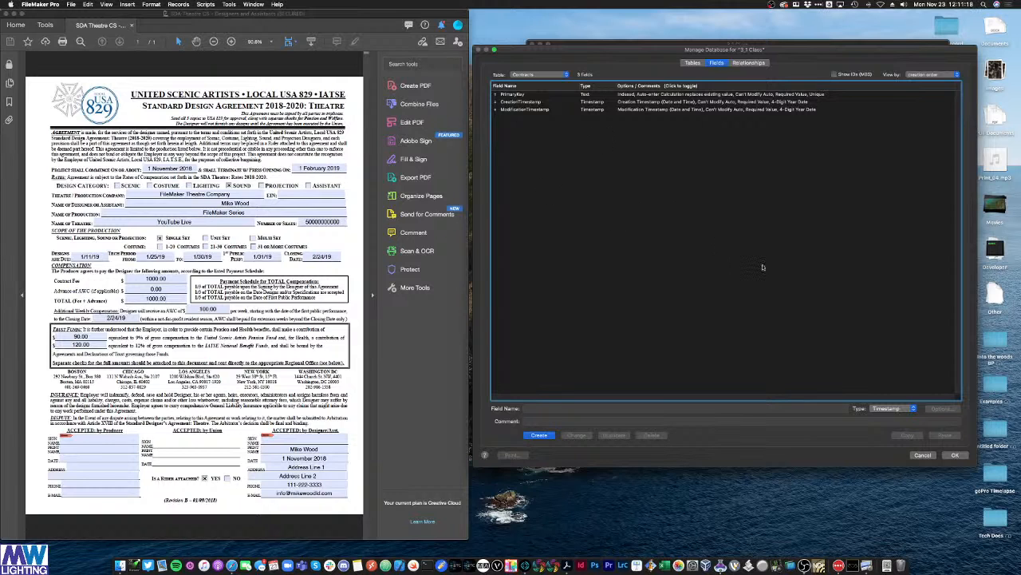
pyautogui.click(263, 77)
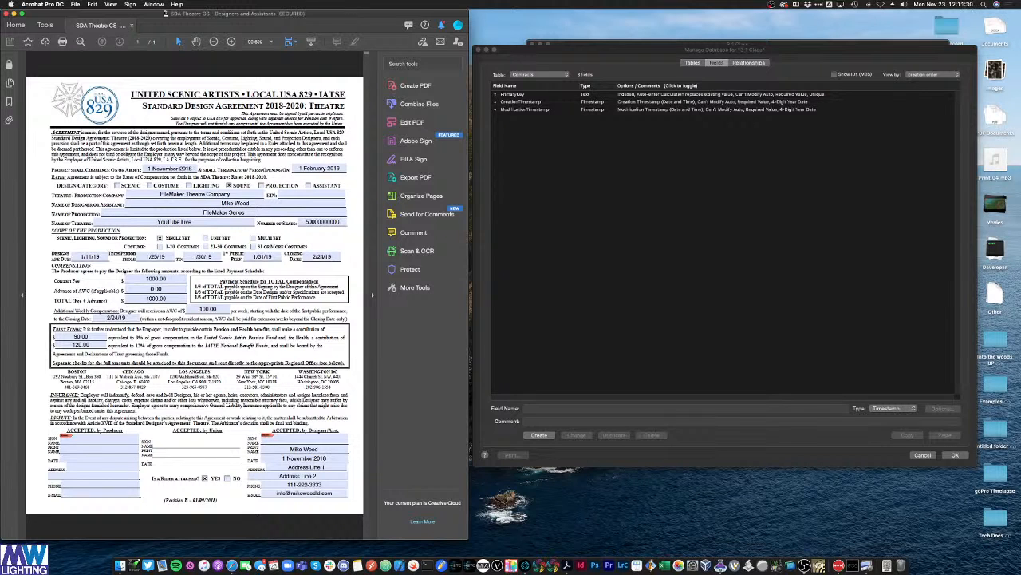
pyautogui.press('super+Tab')
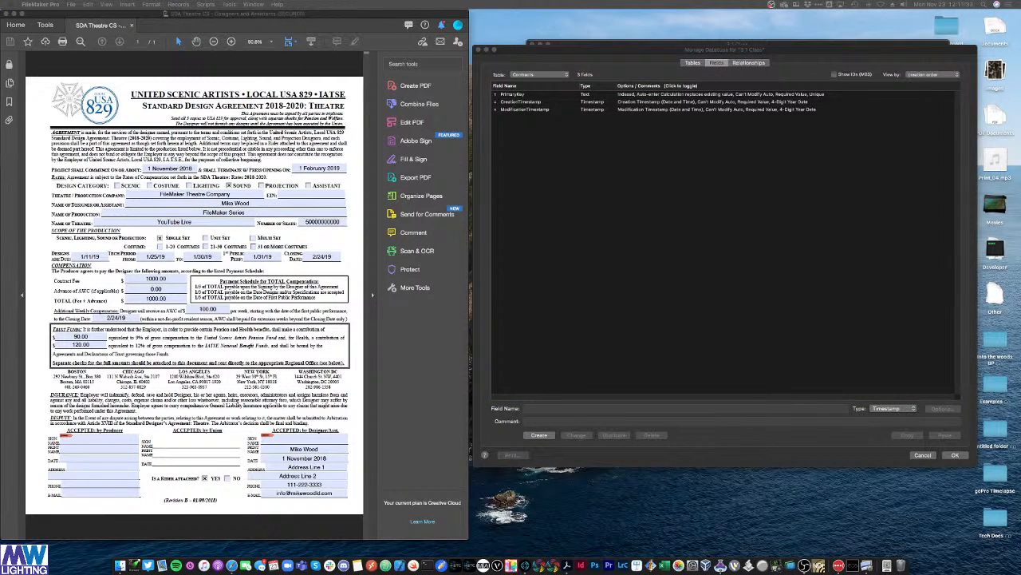
pyautogui.click(625, 218)
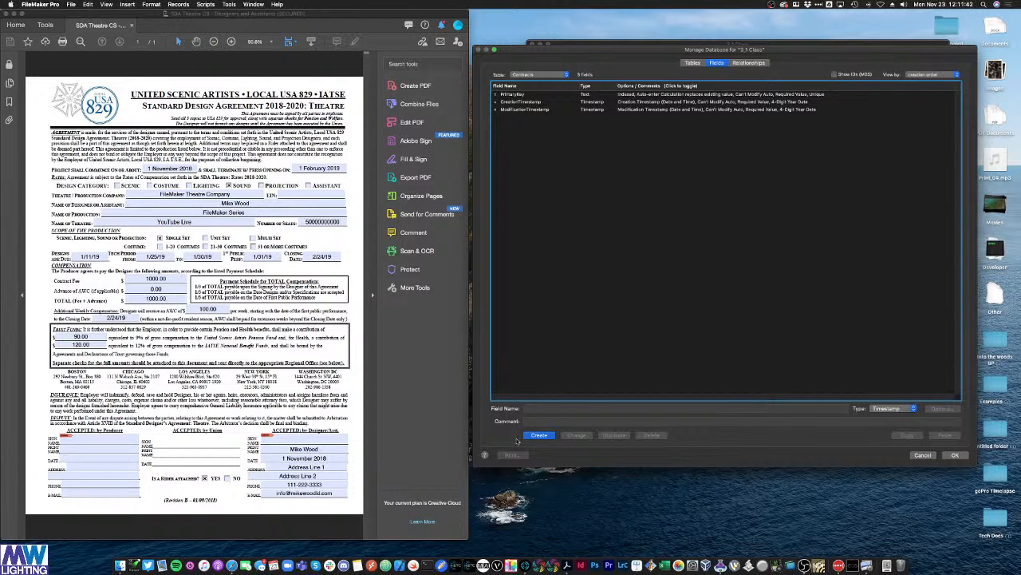
pyautogui.click(549, 408)
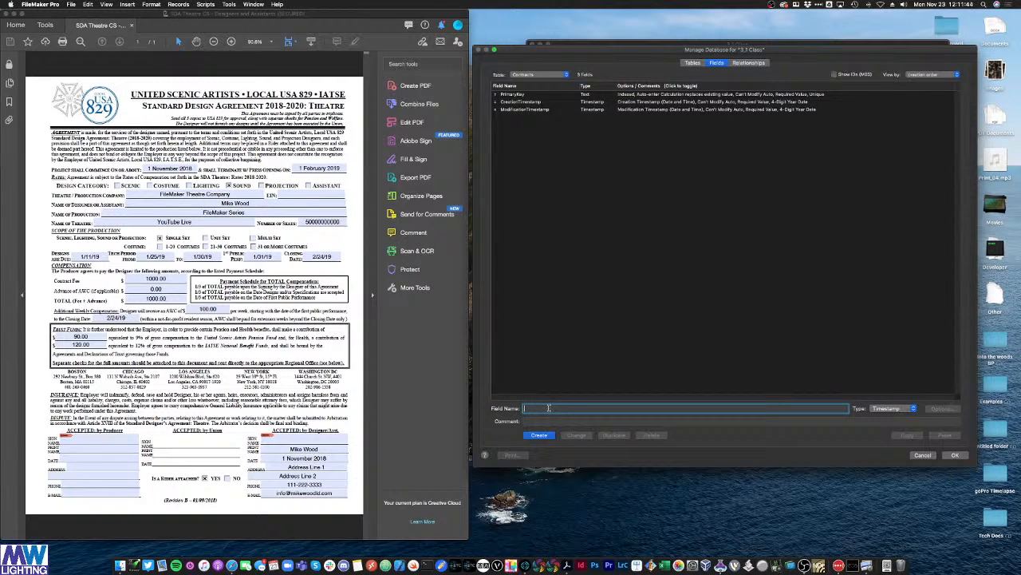
# Step: Create a Text field named date_contractStart in Contracts
pyautogui.write('date_contractStart')
pyautogui.moveTo(537, 409); pyautogui.dragTo(512, 404)
pyautogui.click(540, 410)
pyautogui.click(535, 410)
pyautogui.moveTo(538, 409); pyautogui.dragTo(572, 413)
pyautogui.press('super+a')
pyautogui.click(899, 409)
pyautogui.click(887, 381)
pyautogui.click(541, 435)
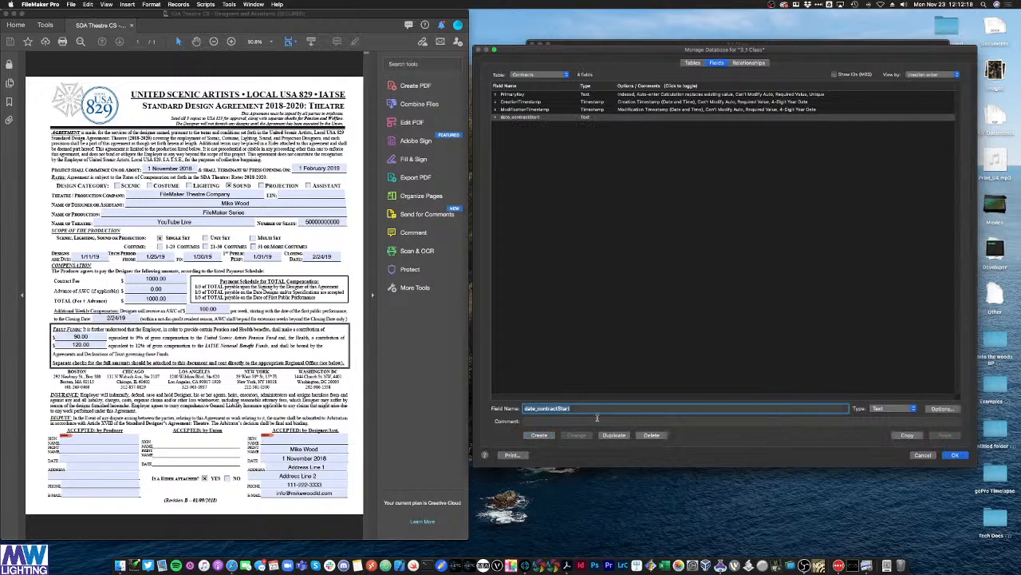
# Step: Add Text fields date_contractEnd and date_designsDue by editing the previous name
pyautogui.click(588, 409)
pyautogui.moveTo(541, 408); pyautogui.dragTo(591, 409)
pyautogui.press('Right')
pyautogui.moveTo(556, 408); pyautogui.dragTo(613, 408)
pyautogui.write('End')
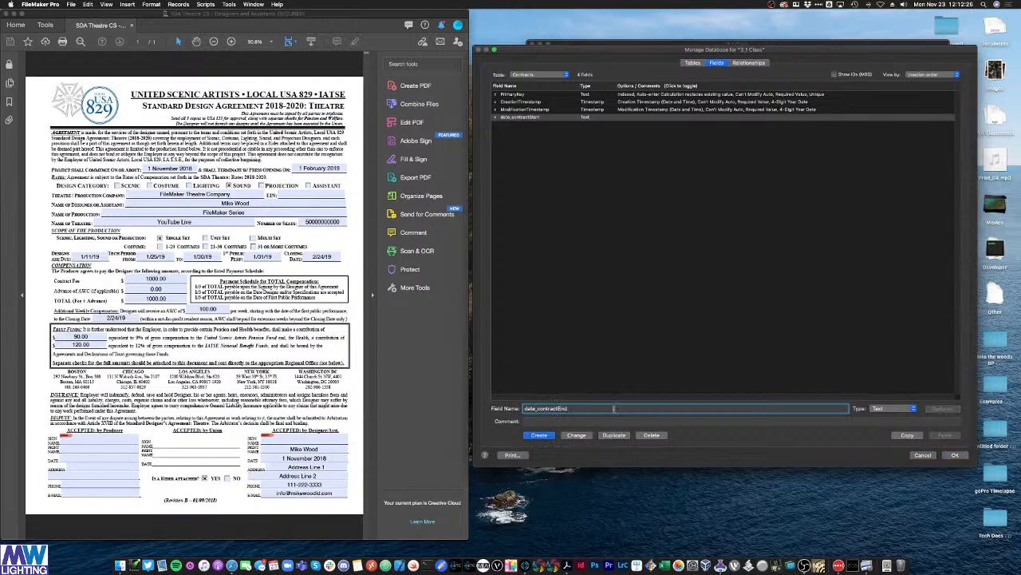
pyautogui.click(540, 435)
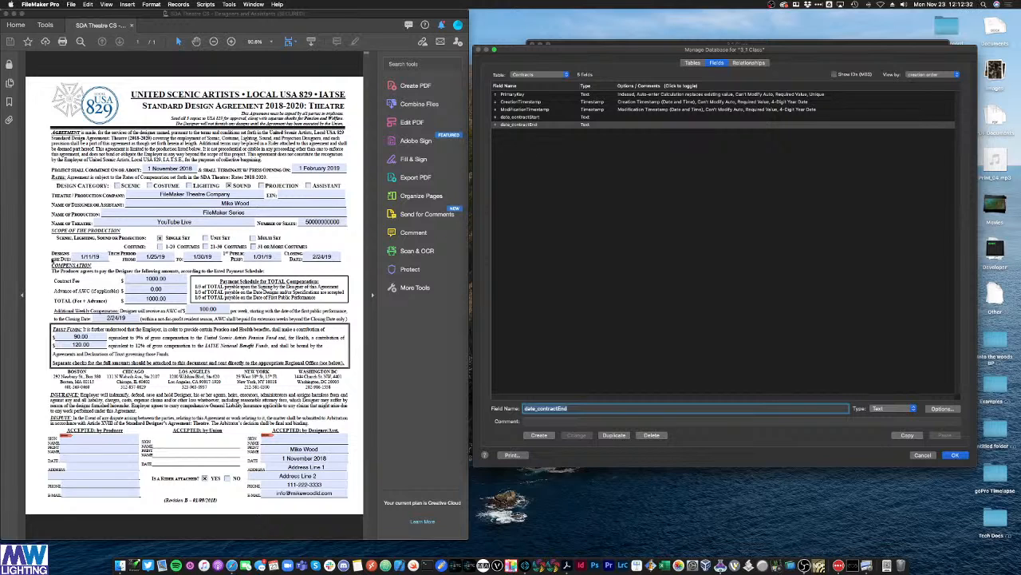
pyautogui.click(537, 408)
pyautogui.moveTo(537, 409); pyautogui.dragTo(660, 424)
pyautogui.write('en')
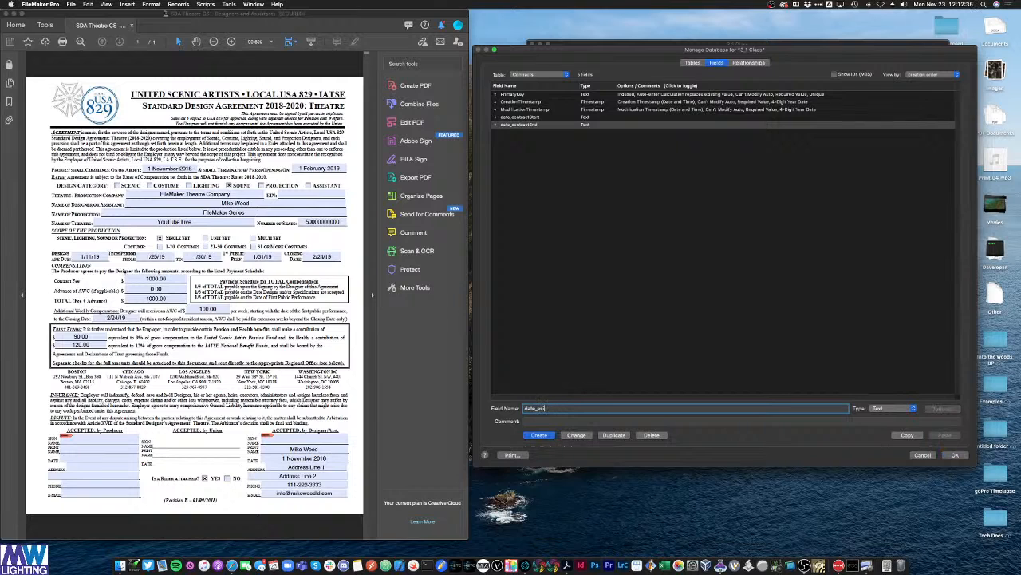
pyautogui.write('signsDue')
pyautogui.press('Return')
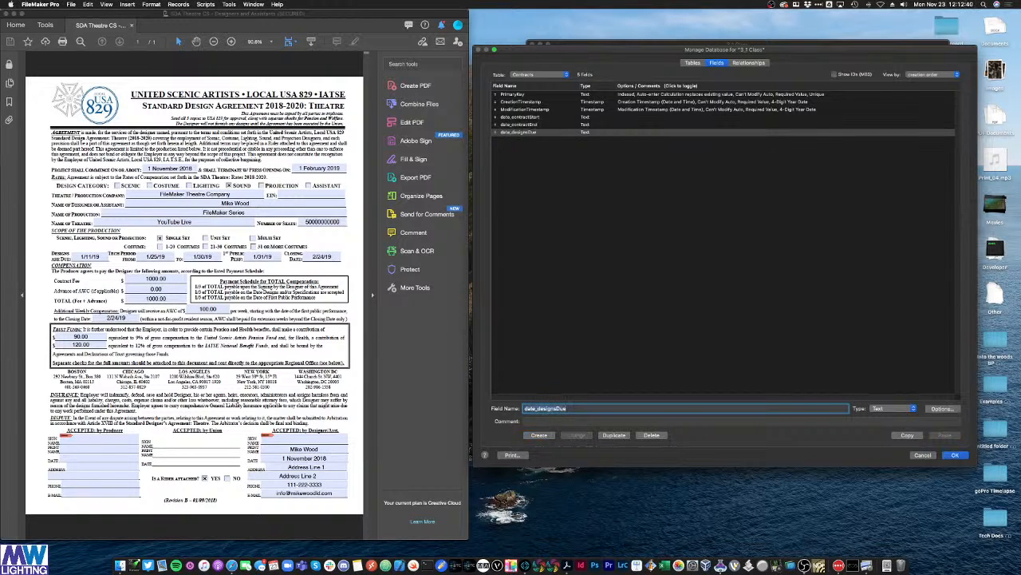
# Step: Add Text fields date_techStart and date_techEnd
pyautogui.write('date_d')
pyautogui.press('BackSpace')
pyautogui.write('techStart')
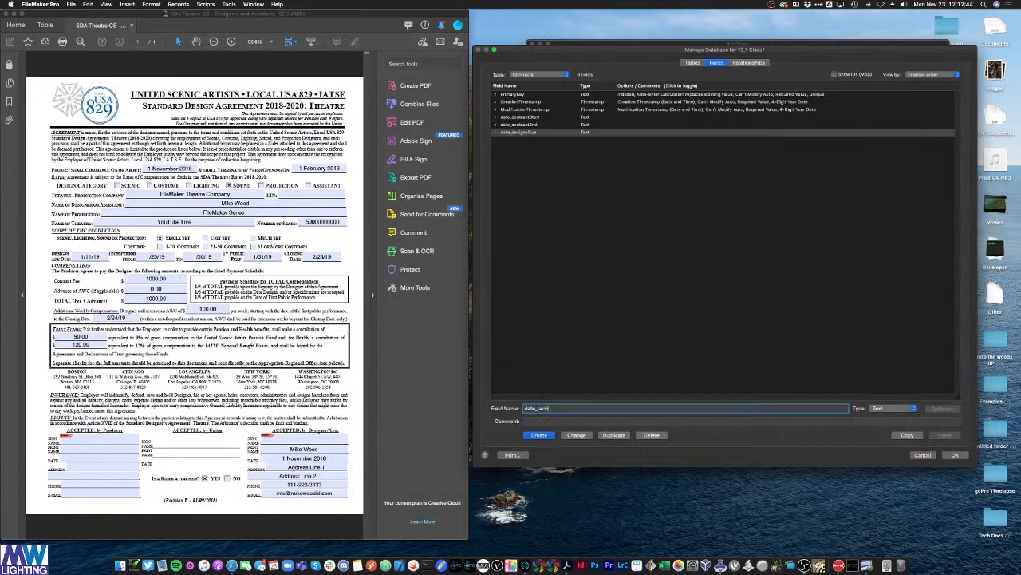
pyautogui.click(540, 435)
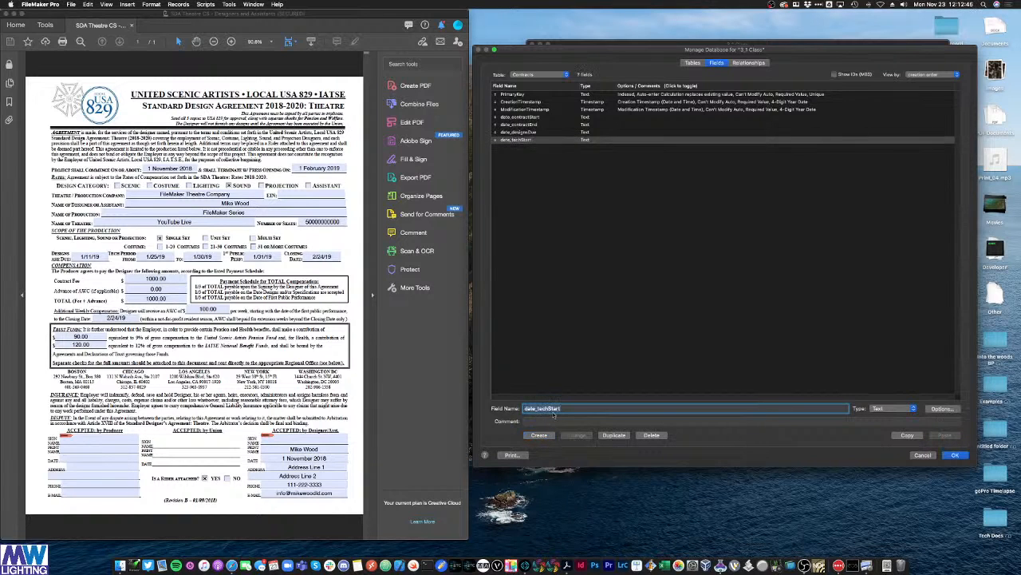
pyautogui.moveTo(548, 409); pyautogui.dragTo(618, 409)
pyautogui.write('End')
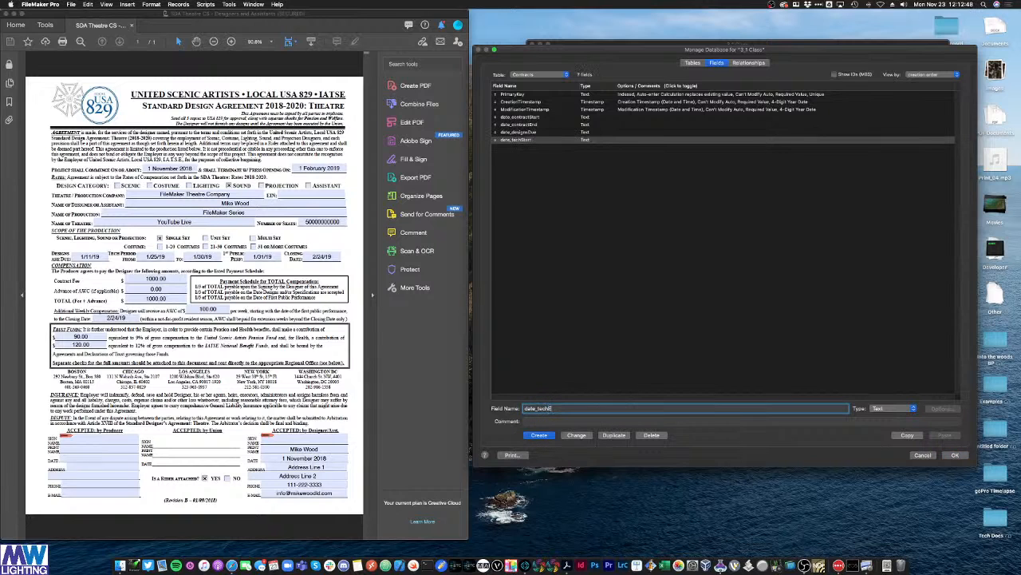
pyautogui.click(540, 435)
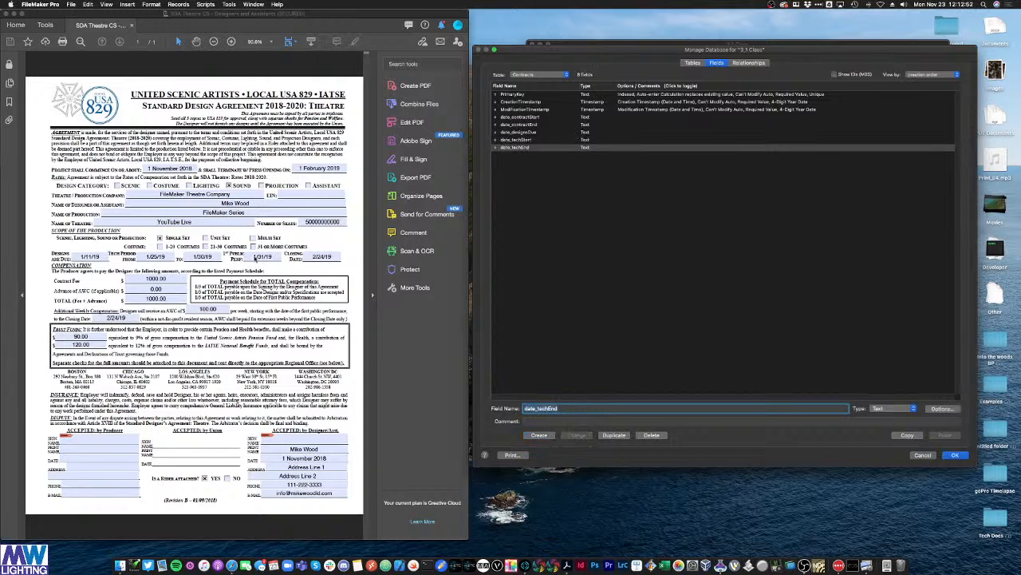
pyautogui.click(556, 408)
# Step: Add Text fields date_firstPerformance, date_closing and date_designerSign to Contracts
pyautogui.moveTo(537, 408); pyautogui.dragTo(616, 411)
pyautogui.write('firstPerf')
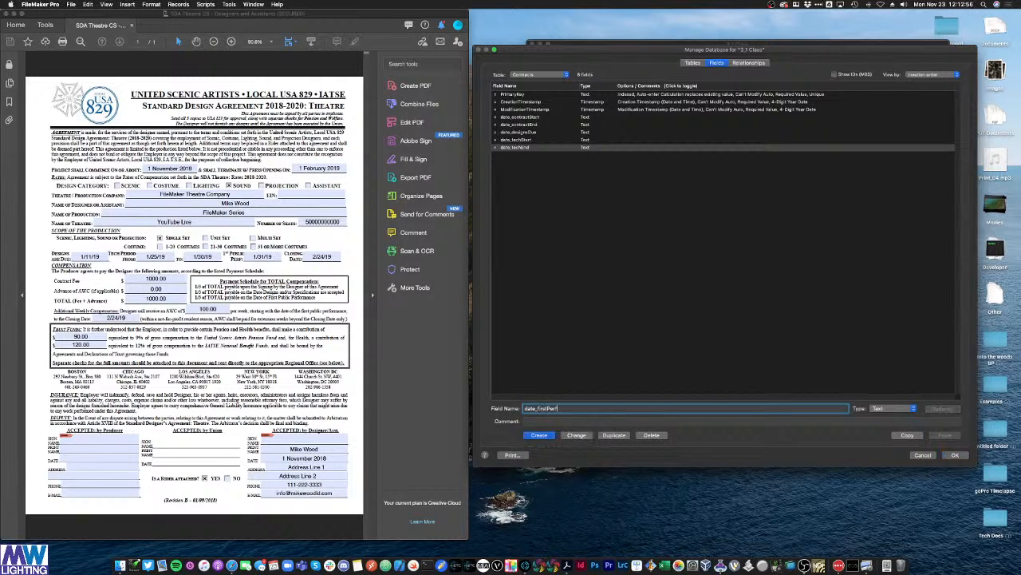
pyautogui.write('ormance')
pyautogui.click(548, 437)
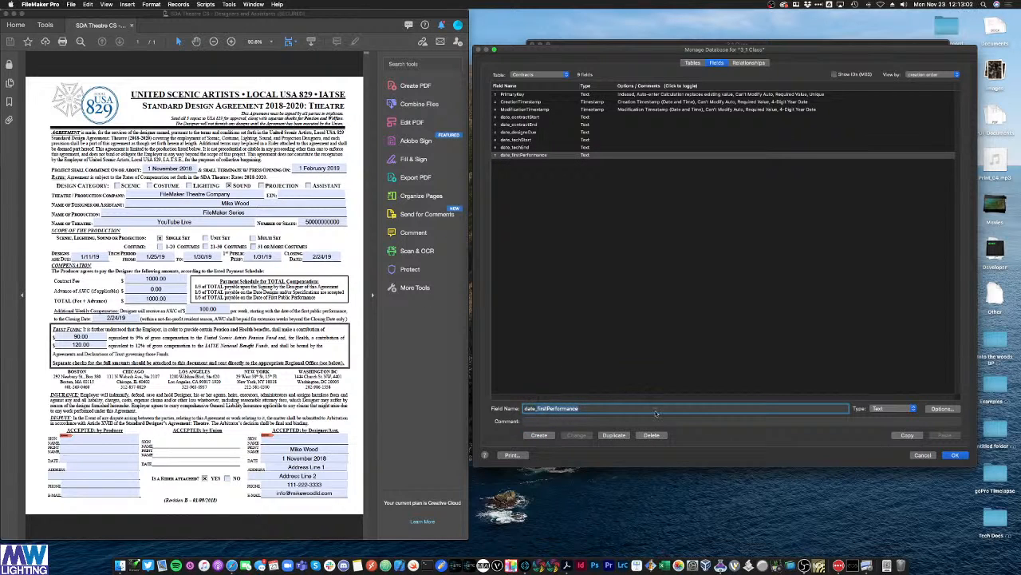
pyautogui.write('date_closing')
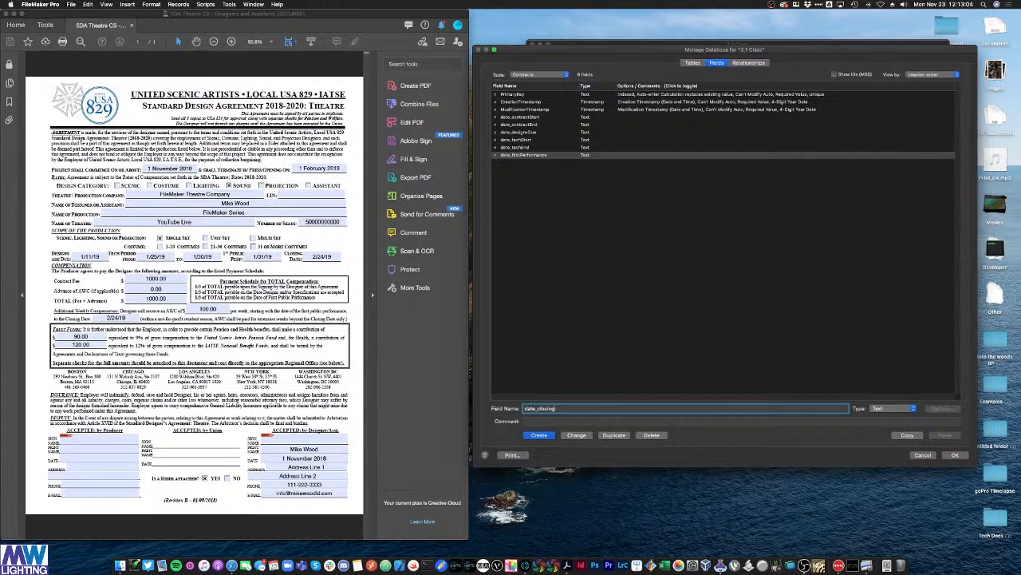
pyautogui.click(540, 435)
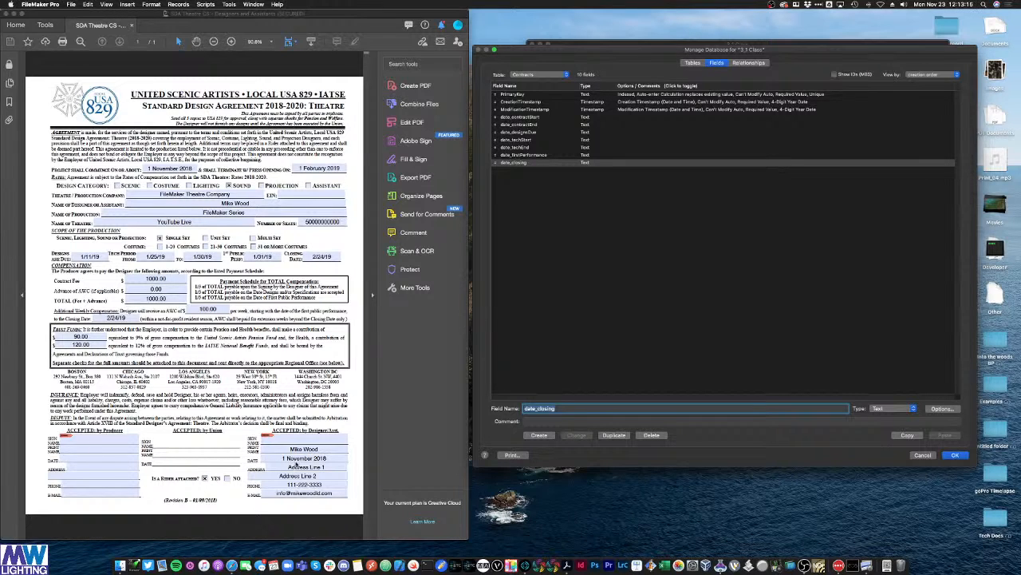
pyautogui.click(540, 408)
pyautogui.doubleClick(540, 408)
pyautogui.write('date_dr')
pyautogui.write('signerSign')
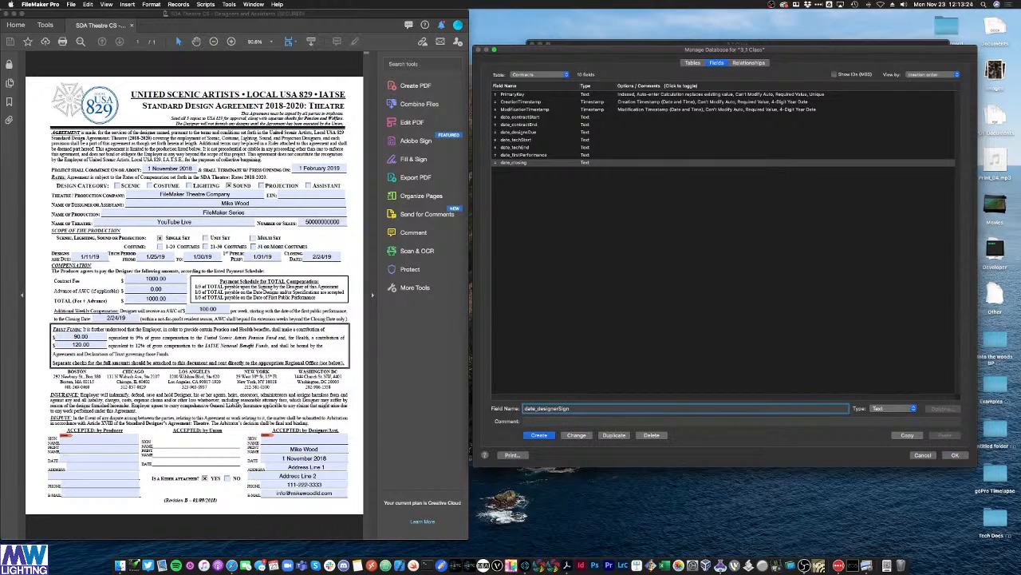
pyautogui.press('Return')
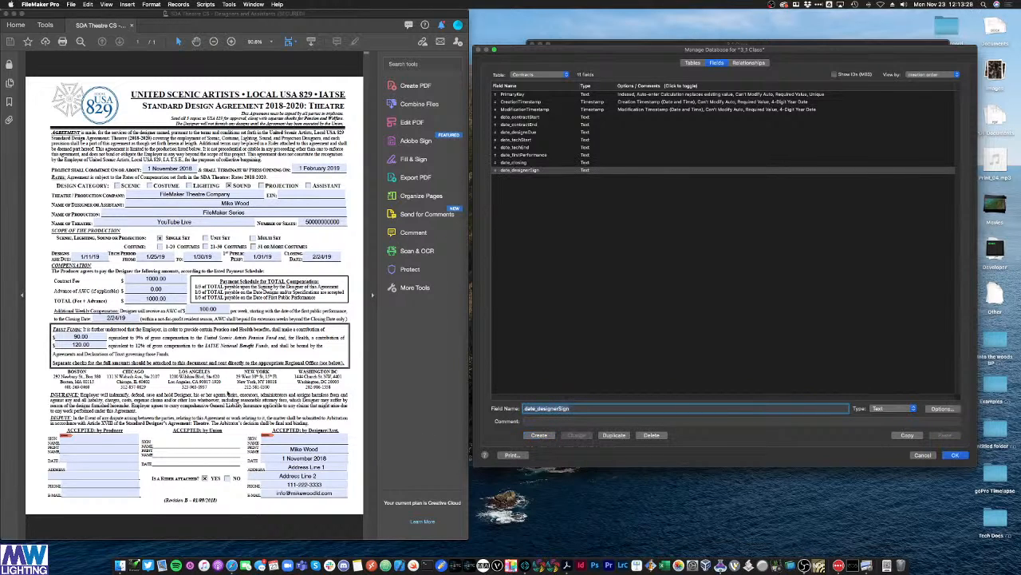
pyautogui.click(645, 260)
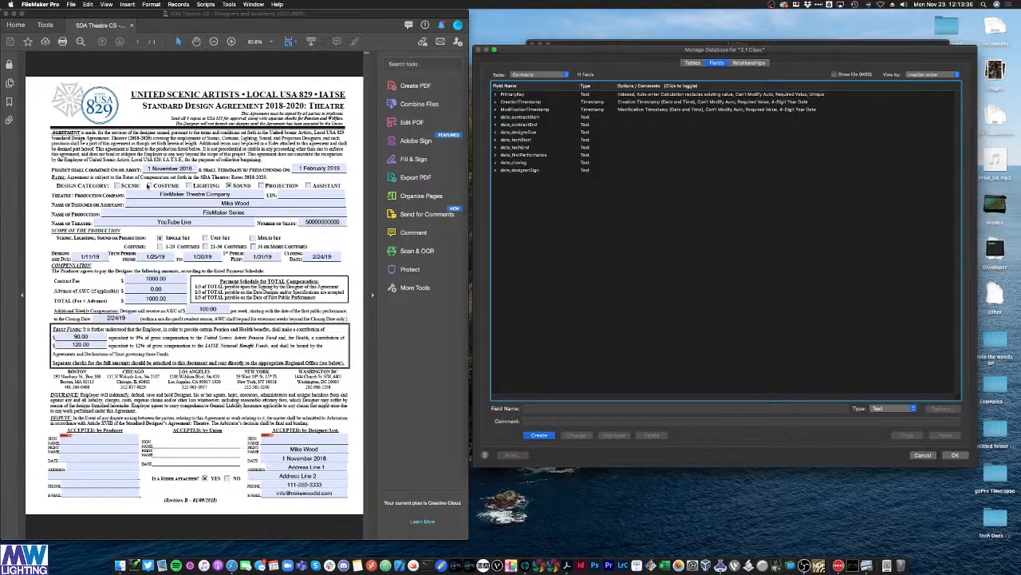
pyautogui.click(538, 410)
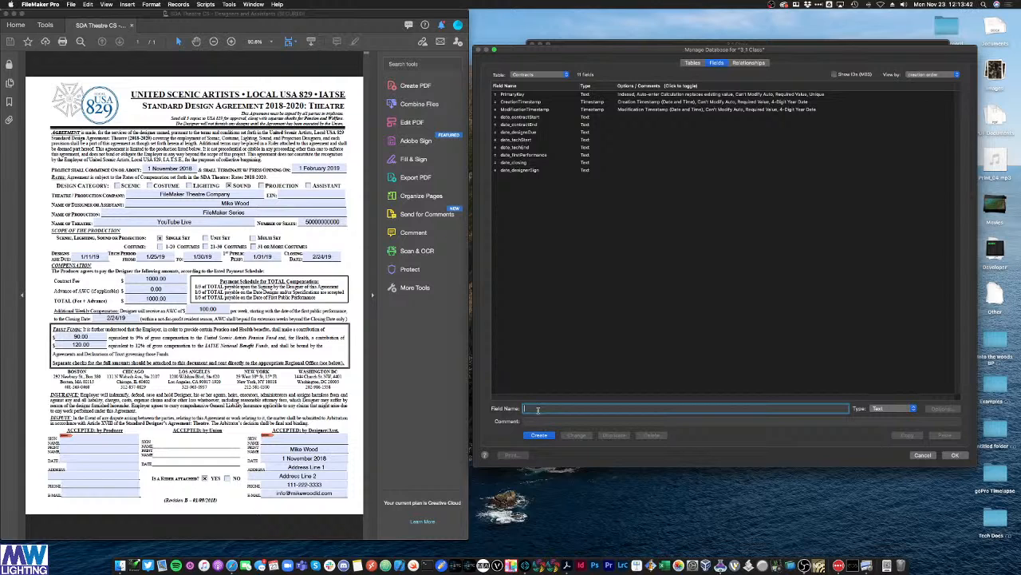
# Step: Add Text fields meta_designCategory and producer_name
pyautogui.write('meta_designCategory')
pyautogui.press('XF86AudioRaiseVolume')
pyautogui.click(527, 437)
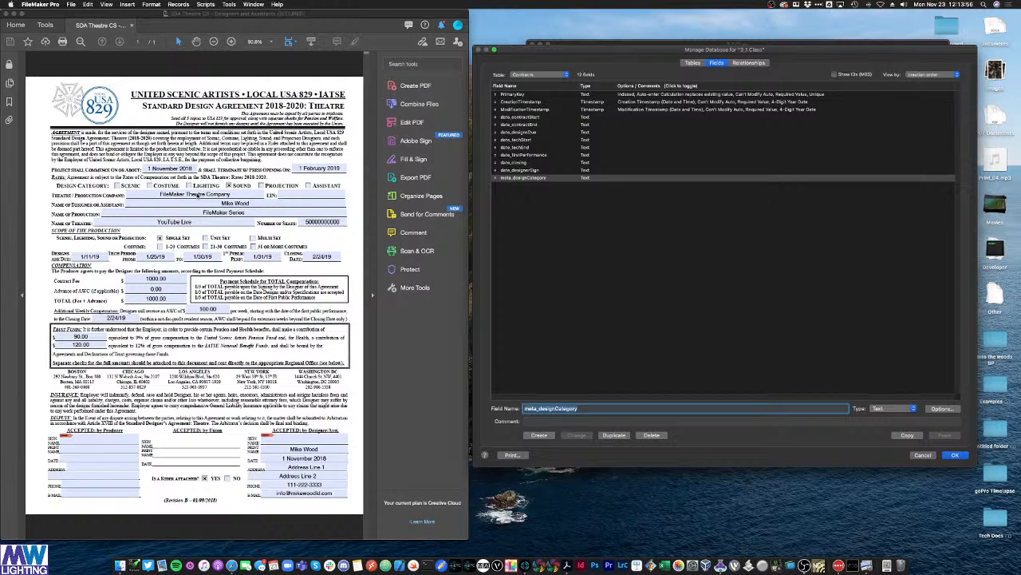
pyautogui.click(582, 407)
pyautogui.moveTo(523, 408); pyautogui.dragTo(668, 421)
pyautogui.write('proc')
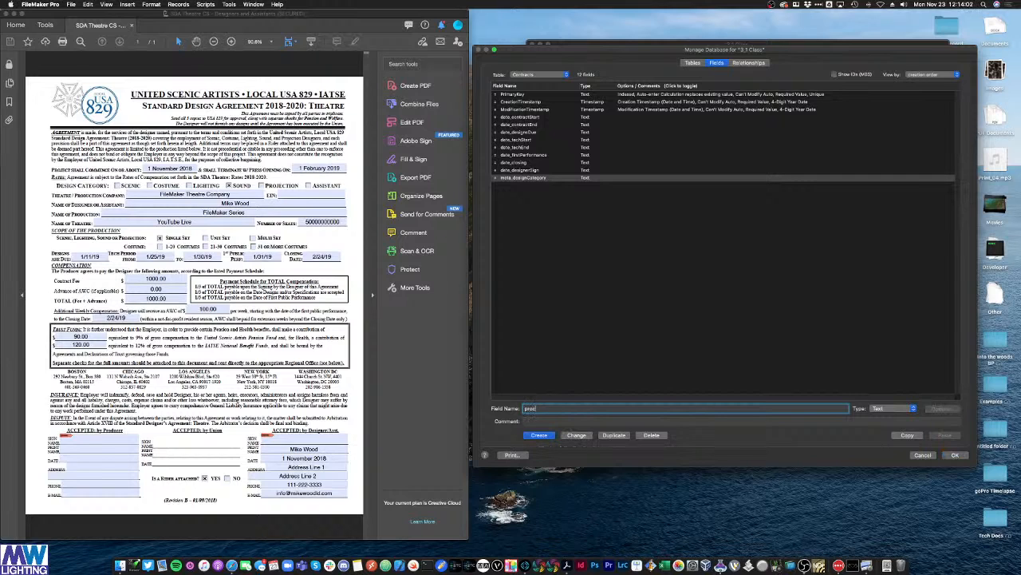
pyautogui.write('ucer_Name')
pyautogui.press('BackSpace')
pyautogui.press('BackSpace')
pyautogui.press('BackSpace')
pyautogui.press('BackSpace')
pyautogui.write('name')
pyautogui.click(540, 435)
pyautogui.click(553, 409)
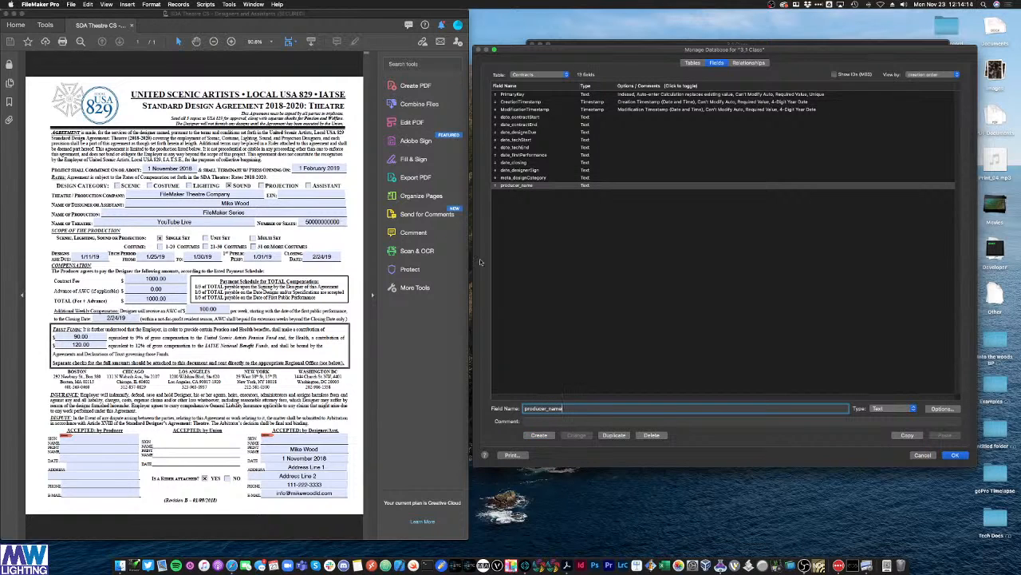
# Step: Add Text fields producer_venue and producer_numSeats
pyautogui.moveTo(549, 408); pyautogui.dragTo(585, 411)
pyautogui.write('Venue')
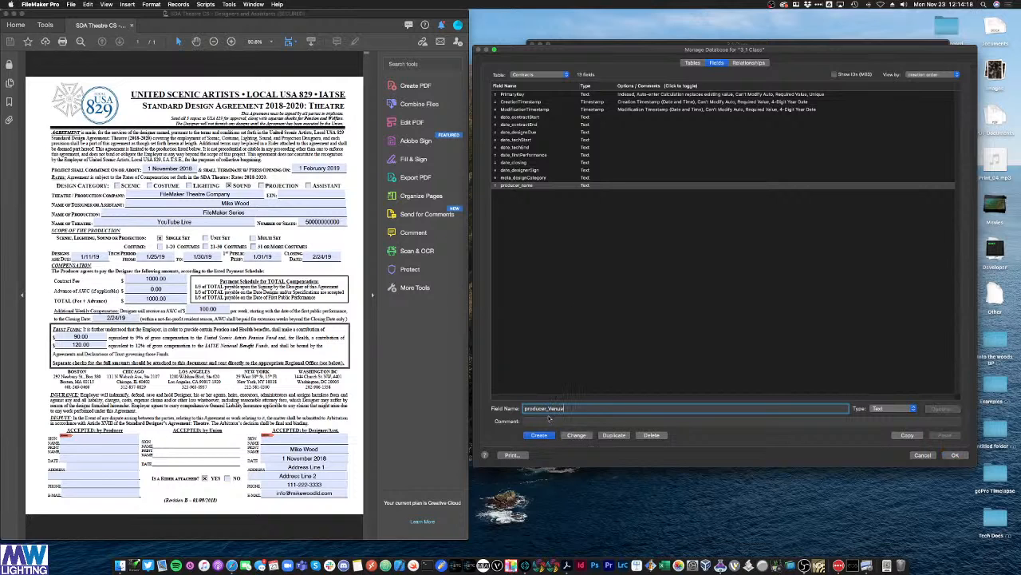
pyautogui.press('BackSpace')
pyautogui.write('v')
pyautogui.click(552, 435)
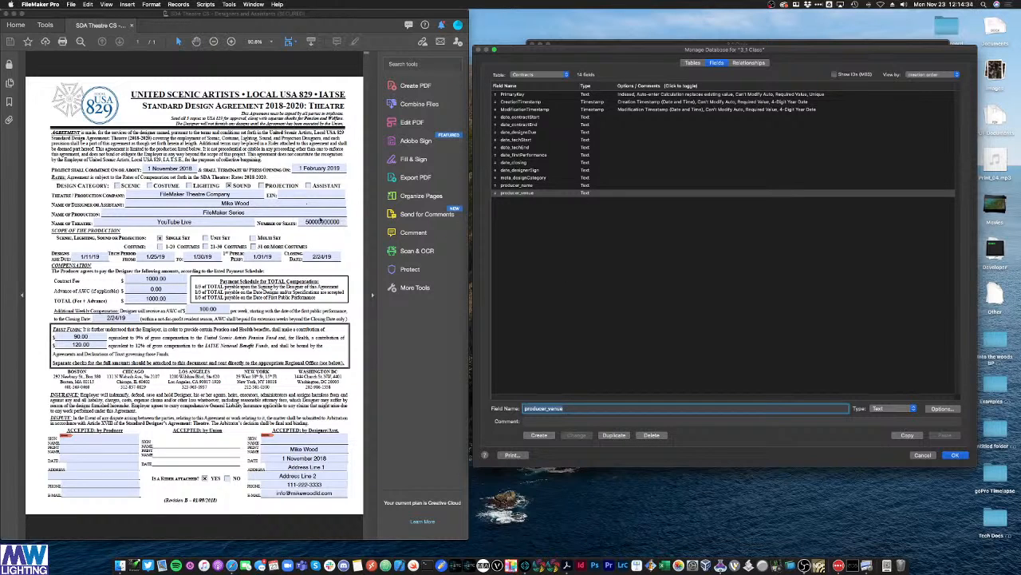
pyautogui.click(553, 408)
pyautogui.moveTo(548, 408); pyautogui.dragTo(579, 412)
pyautogui.write('nu')
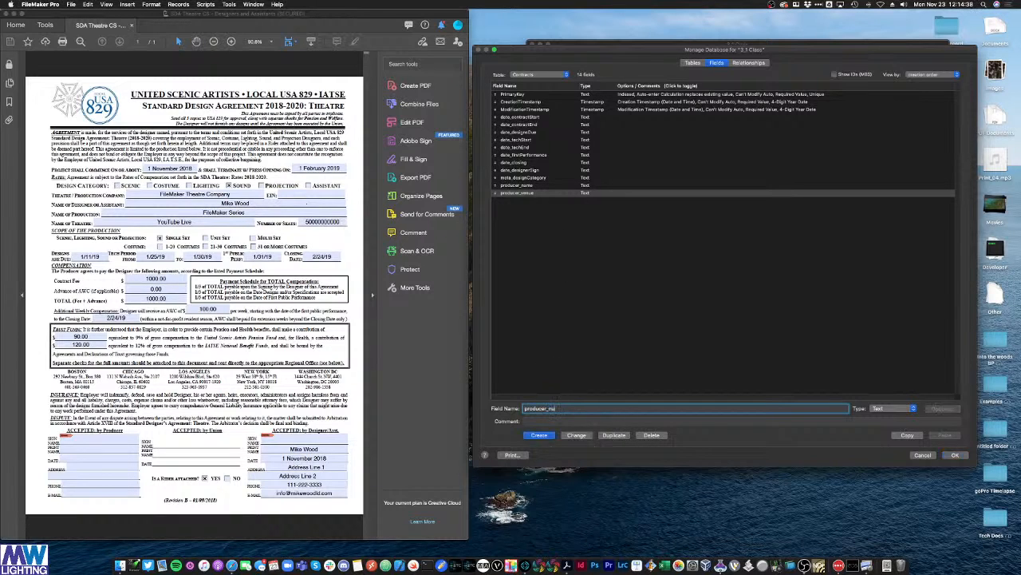
pyautogui.write('mSeats')
pyautogui.click(540, 435)
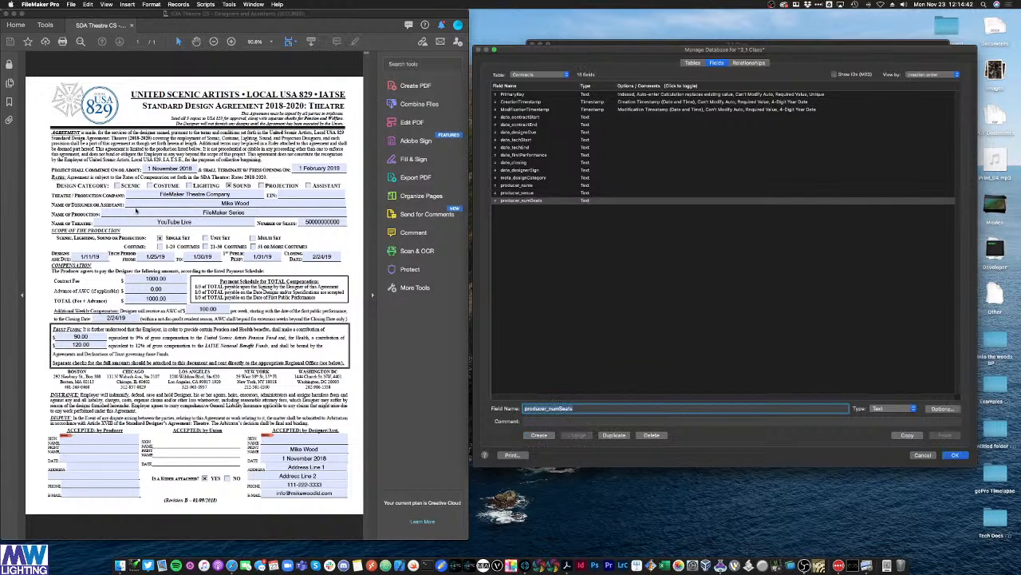
# Step: Add Text fields designer_name and producer_EIN
pyautogui.write('designer')
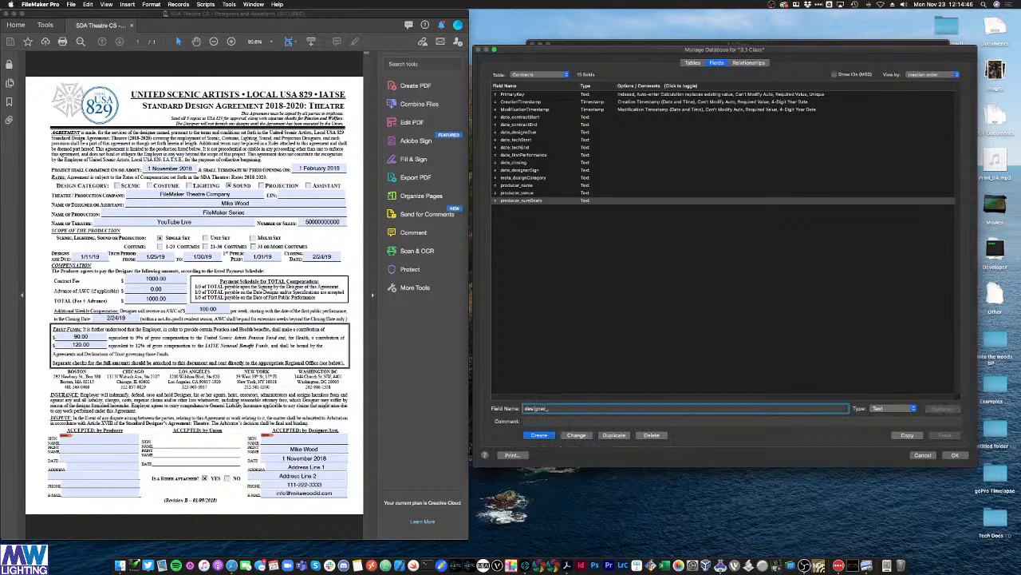
pyautogui.write('_name')
pyautogui.click(539, 437)
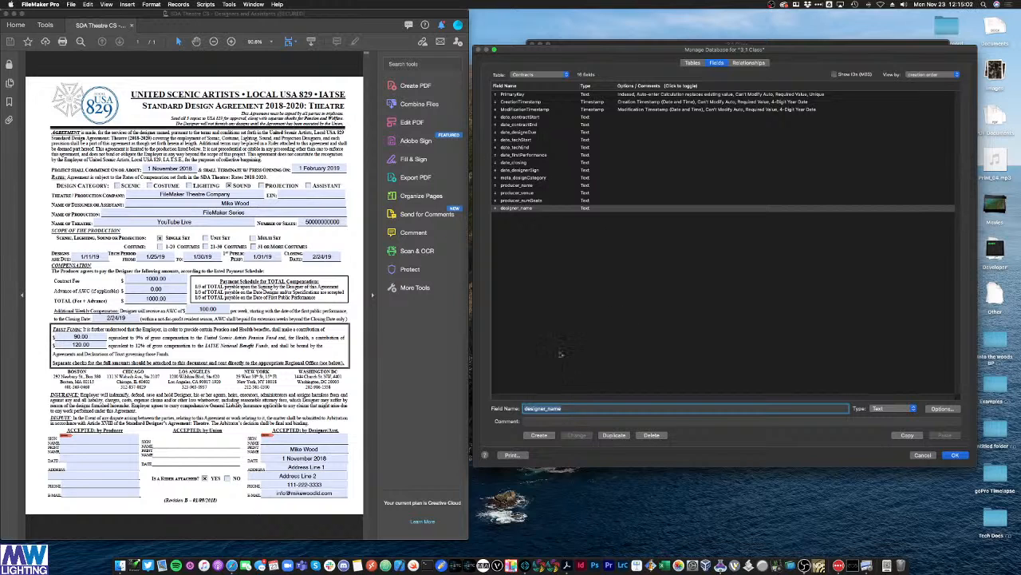
pyautogui.click(527, 193)
pyautogui.click(526, 185)
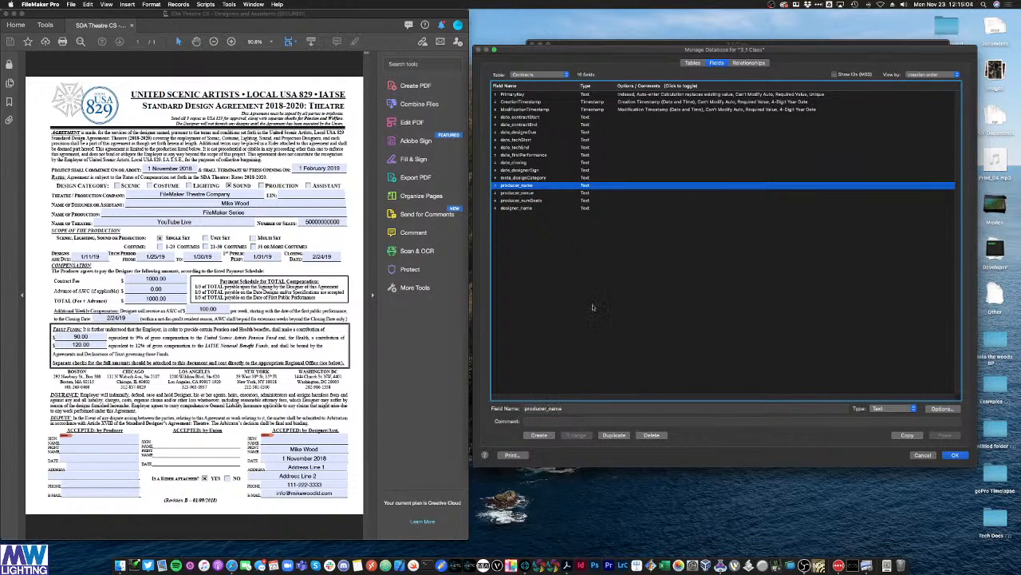
pyautogui.click(552, 408)
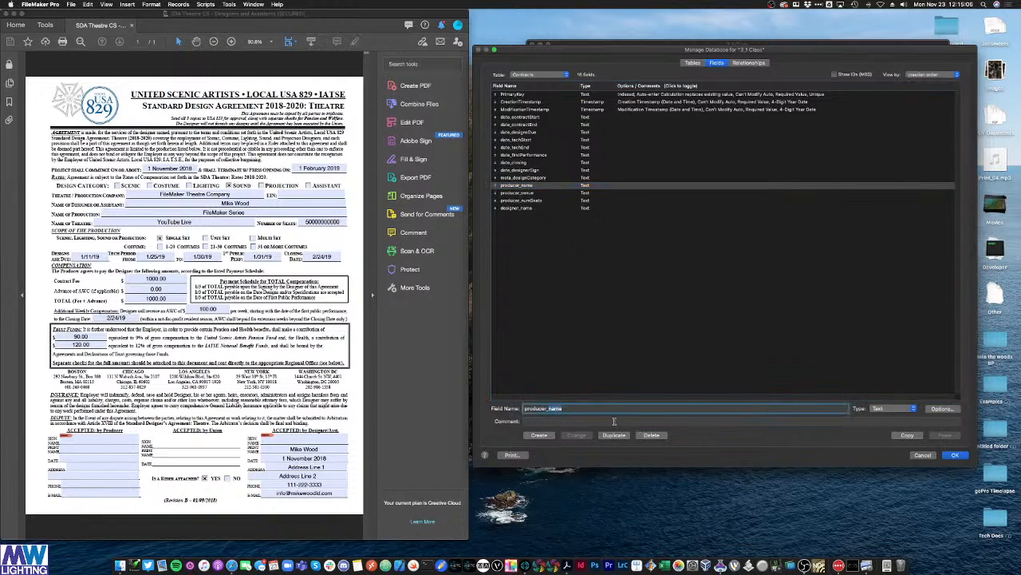
pyautogui.write('EIN')
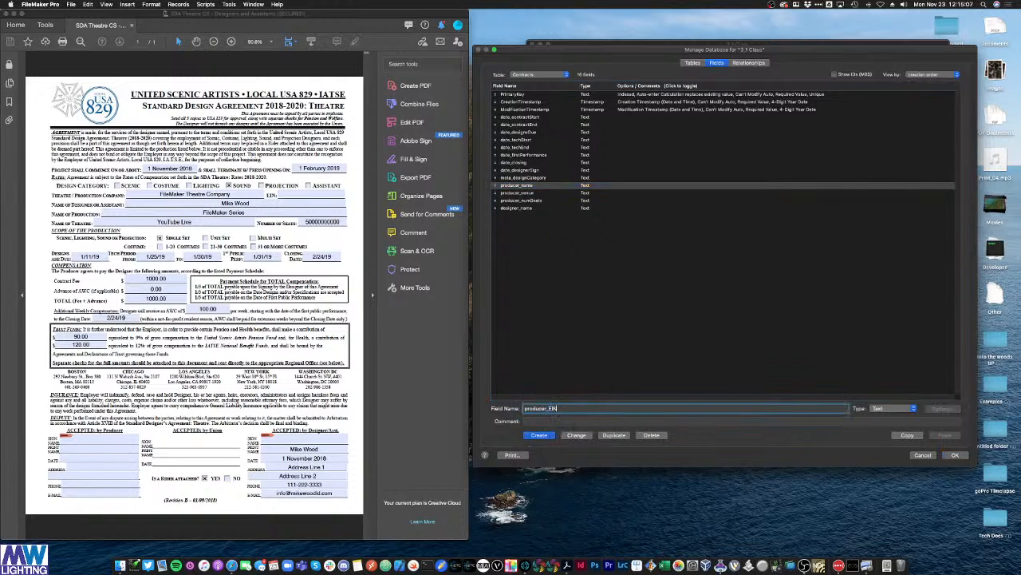
pyautogui.click(543, 436)
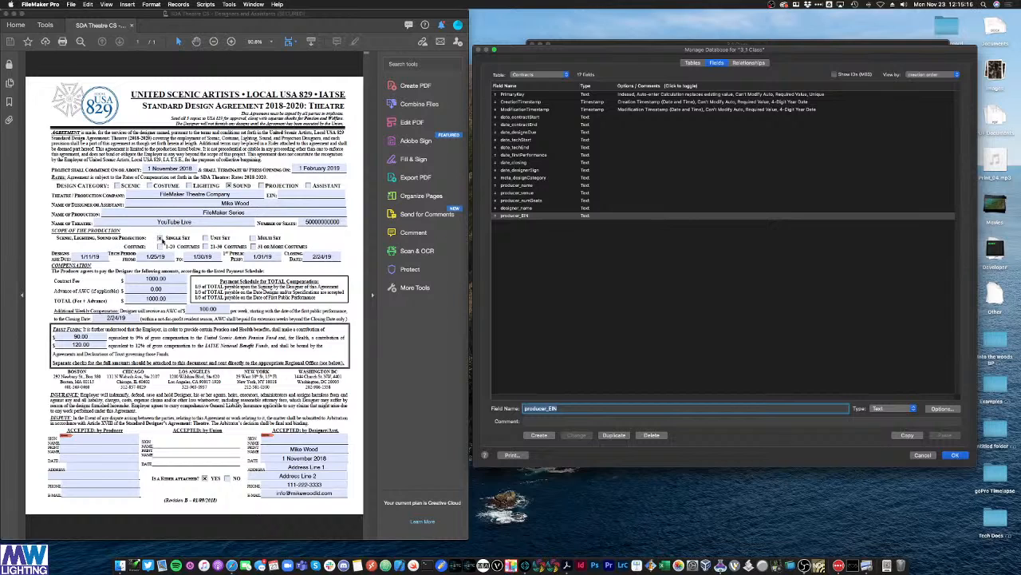
pyautogui.click(160, 239)
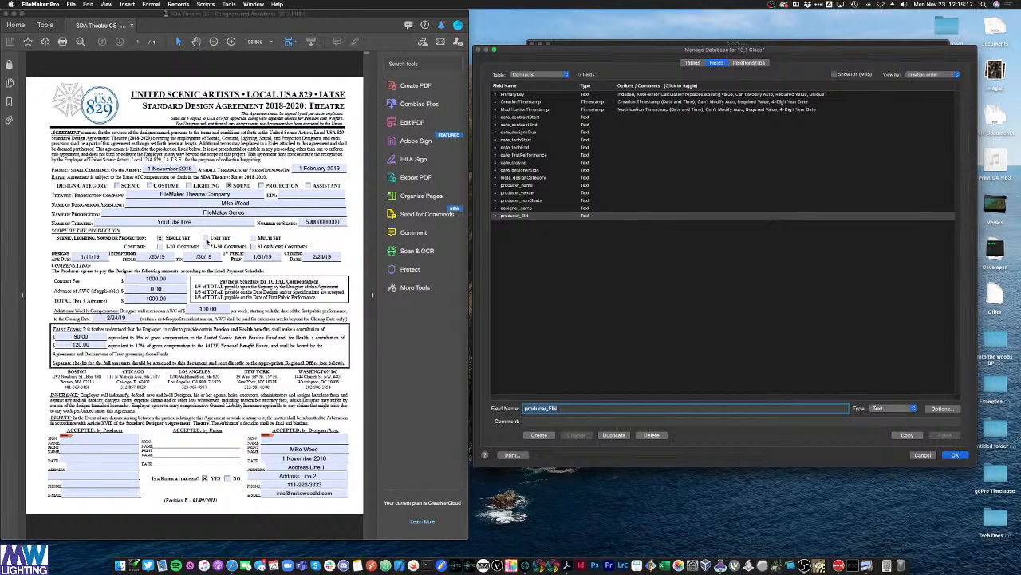
pyautogui.doubleClick(567, 411)
# Step: Add Text fields show_setType and show_numCostumes, fixing typos in the names
pyautogui.write('show_')
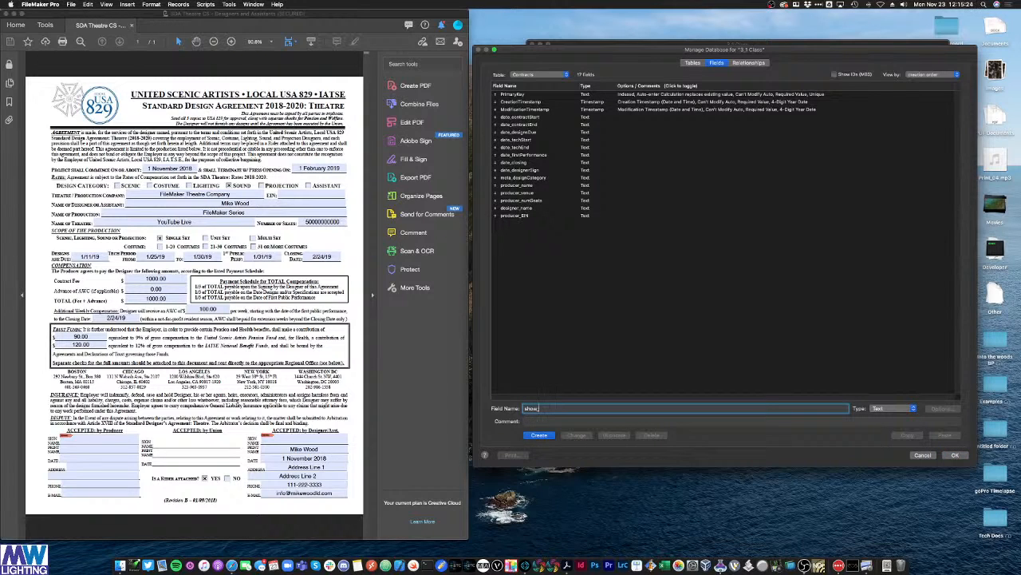
pyautogui.write('selType')
pyautogui.click(549, 434)
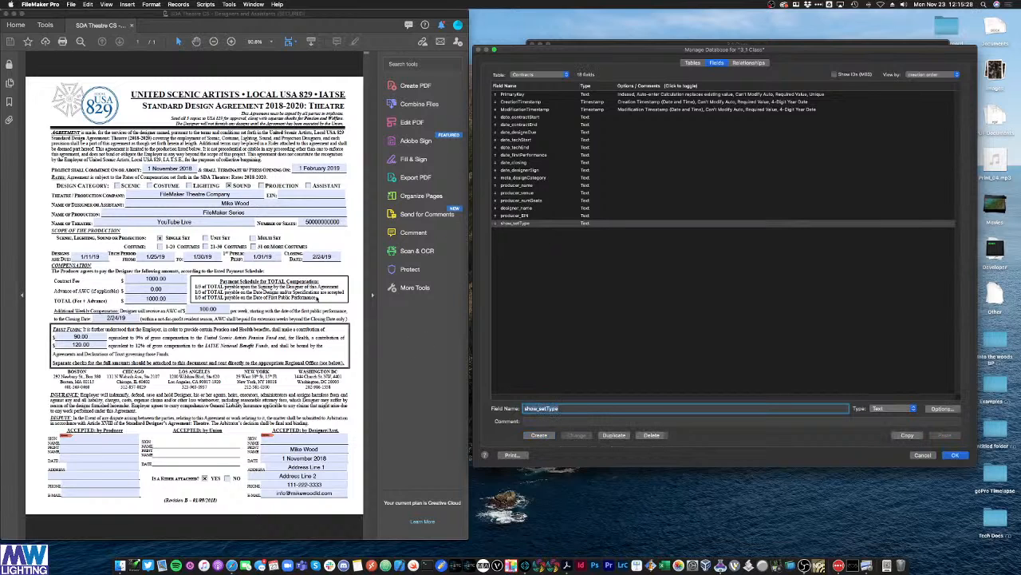
pyautogui.click(540, 409)
pyautogui.write('show_costumeCou')
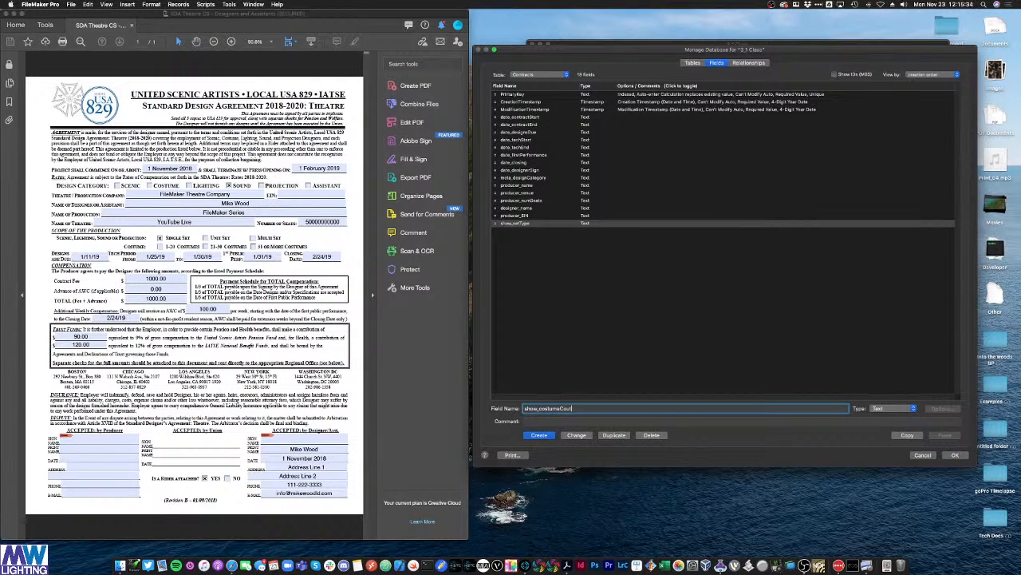
pyautogui.doubleClick(564, 408)
pyautogui.write('show_numCostumes')
pyautogui.click(570, 409)
pyautogui.press('BackSpace')
pyautogui.press('BackSpace')
pyautogui.write('me')
pyautogui.click(540, 435)
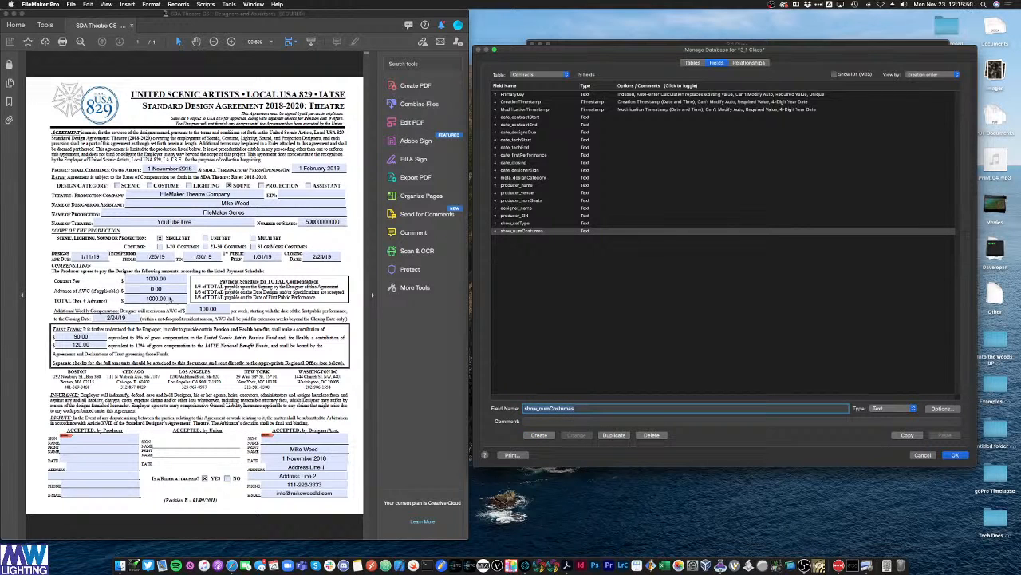
pyautogui.click(661, 308)
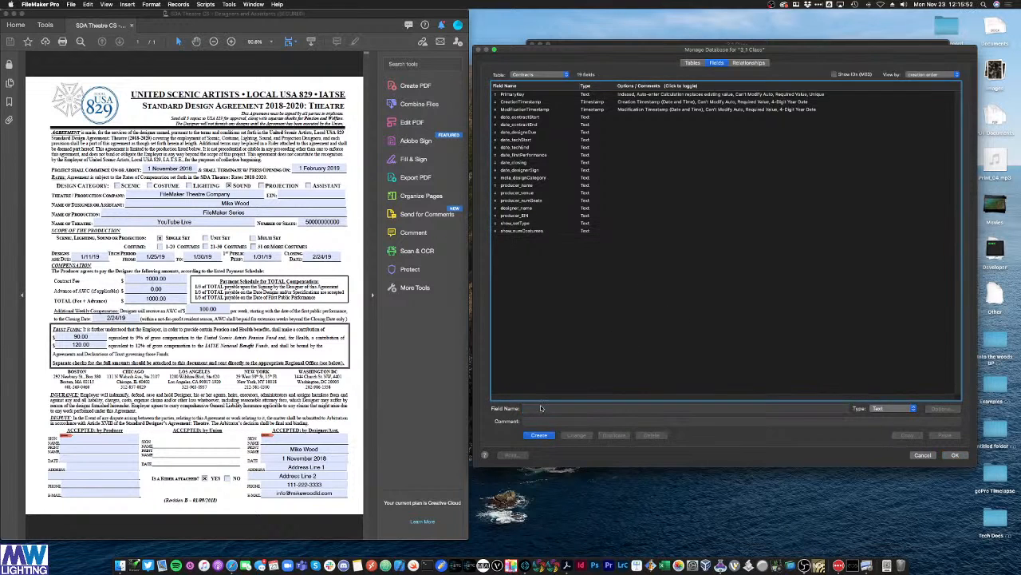
# Step: Add Text fields fee_contractFee and fee_AWCadvance
pyautogui.click(538, 409)
pyautogui.write('fee_')
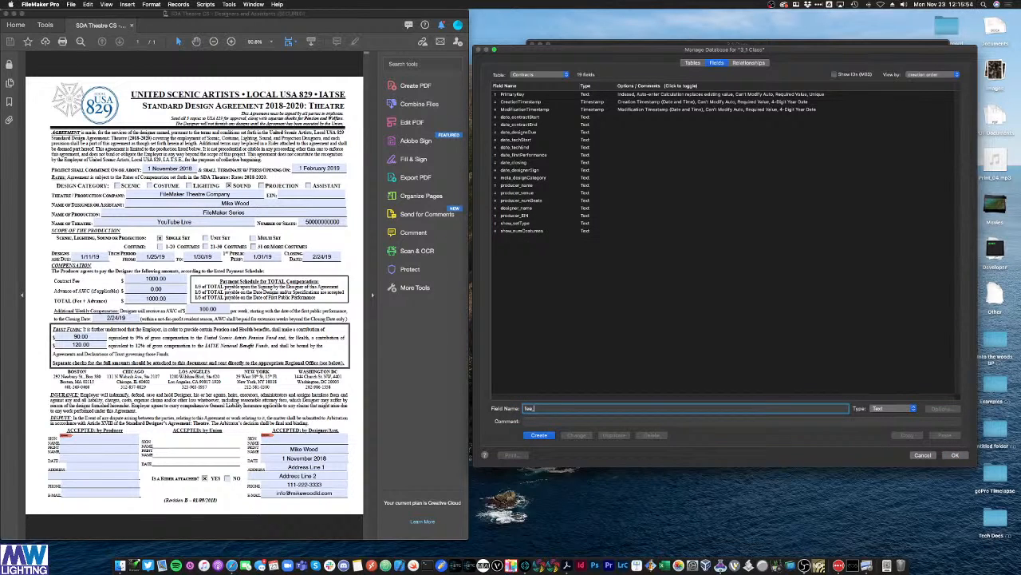
pyautogui.write('contractFee')
pyautogui.click(539, 435)
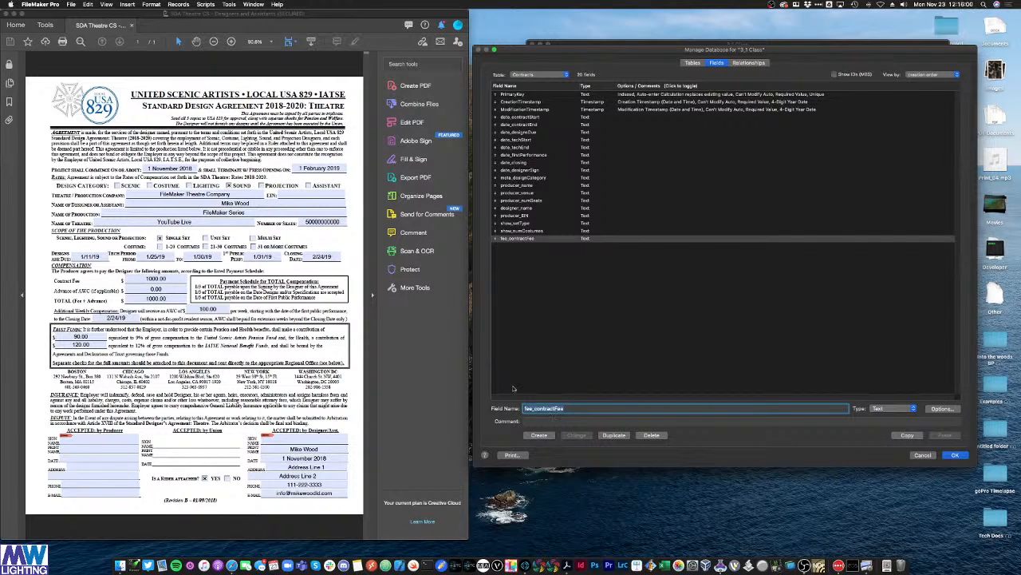
pyautogui.click(548, 408)
pyautogui.moveTo(535, 409); pyautogui.dragTo(559, 412)
pyautogui.write('AWCadvance')
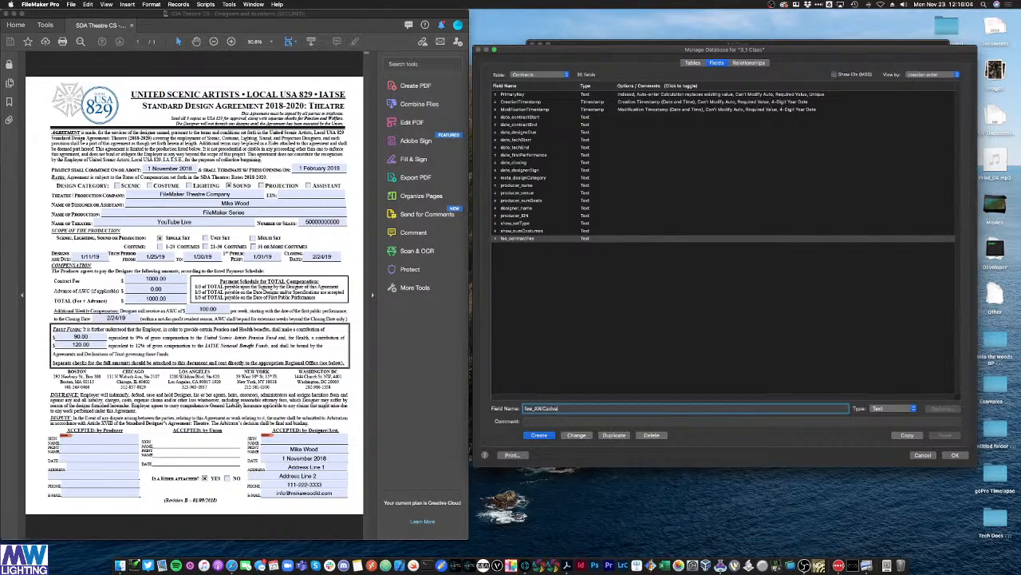
pyautogui.click(540, 435)
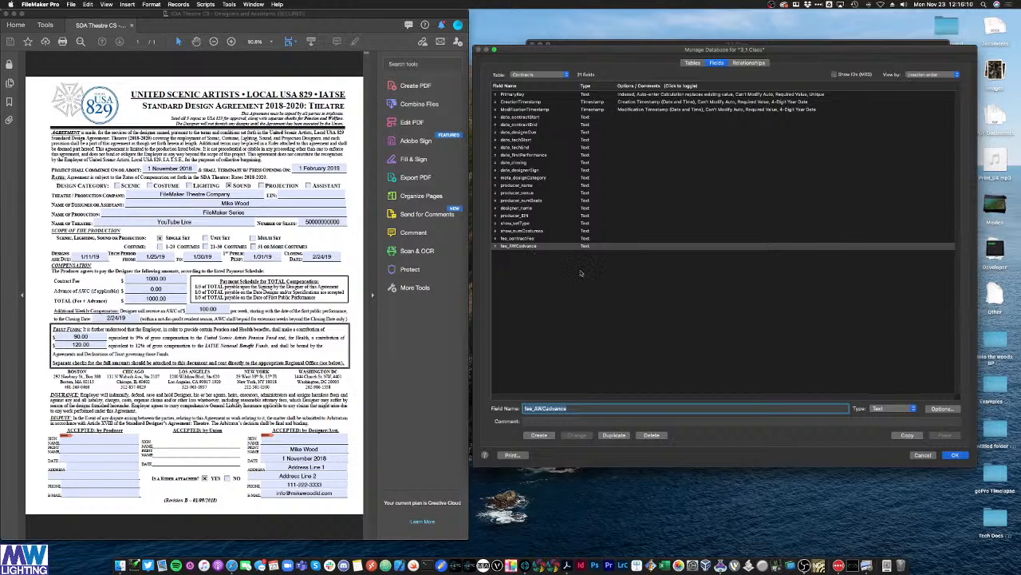
# Step: Add Text fields fee_total and fee_AWCamount, then begin naming benefits_pension
pyautogui.click(575, 407)
pyautogui.moveTo(535, 409); pyautogui.dragTo(555, 411)
pyautogui.write('total')
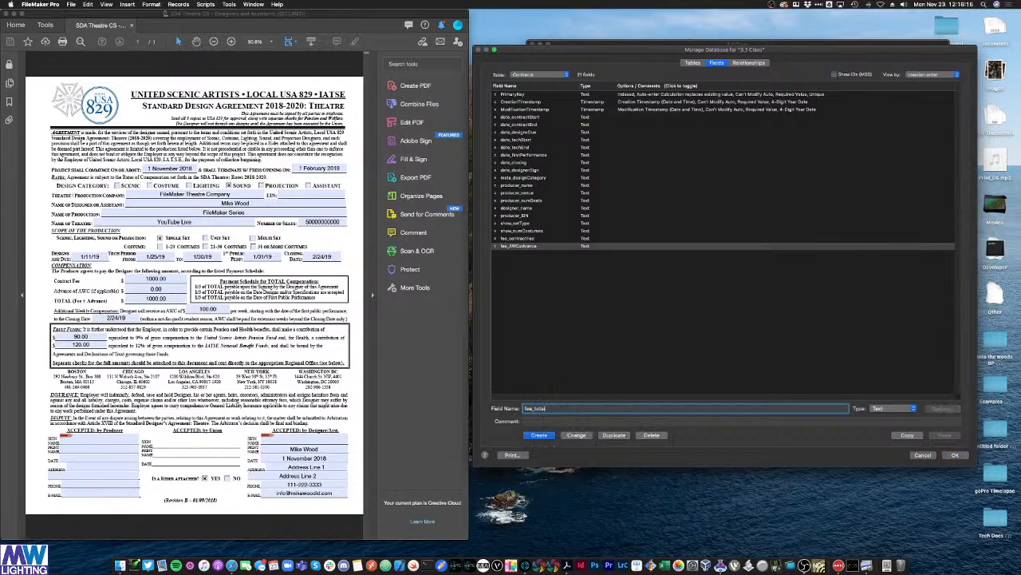
pyautogui.click(536, 437)
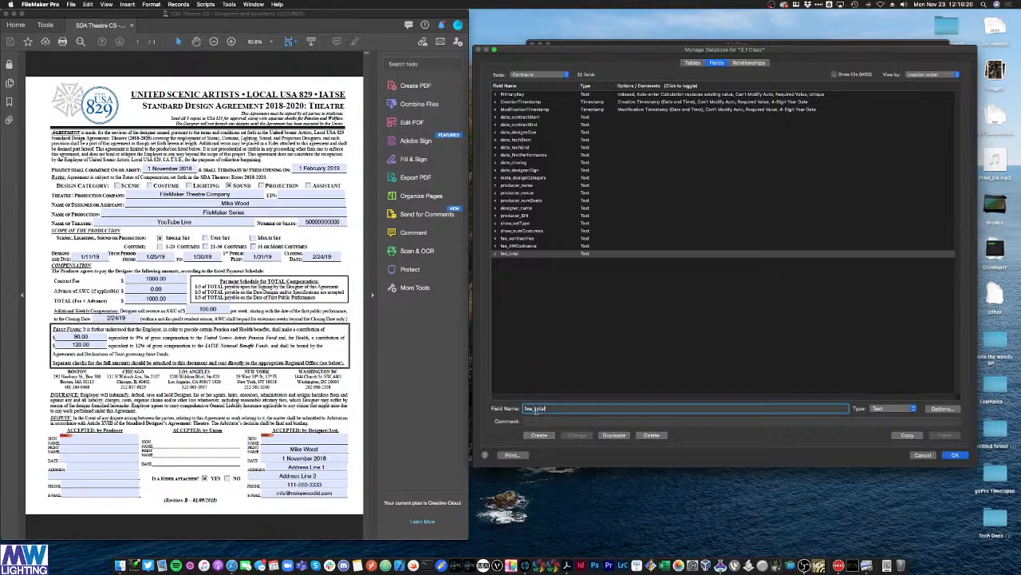
pyautogui.click(540, 408)
pyautogui.press('BackSpace')
pyautogui.press('BackSpace')
pyautogui.press('BackSpace')
pyautogui.press('BackSpace')
pyautogui.press('BackSpace')
pyautogui.write('AWC')
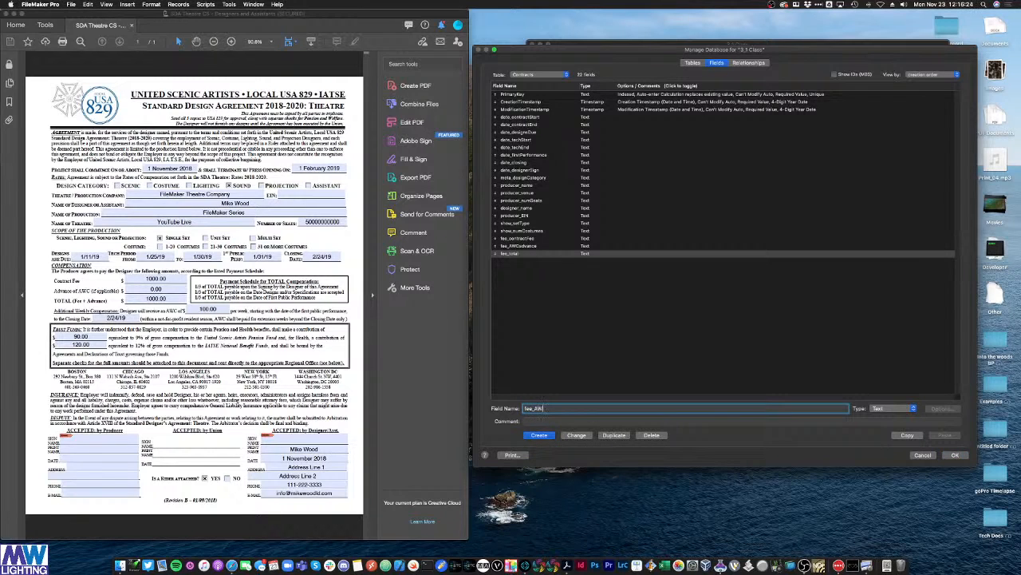
pyautogui.write('amount')
pyautogui.press('Return')
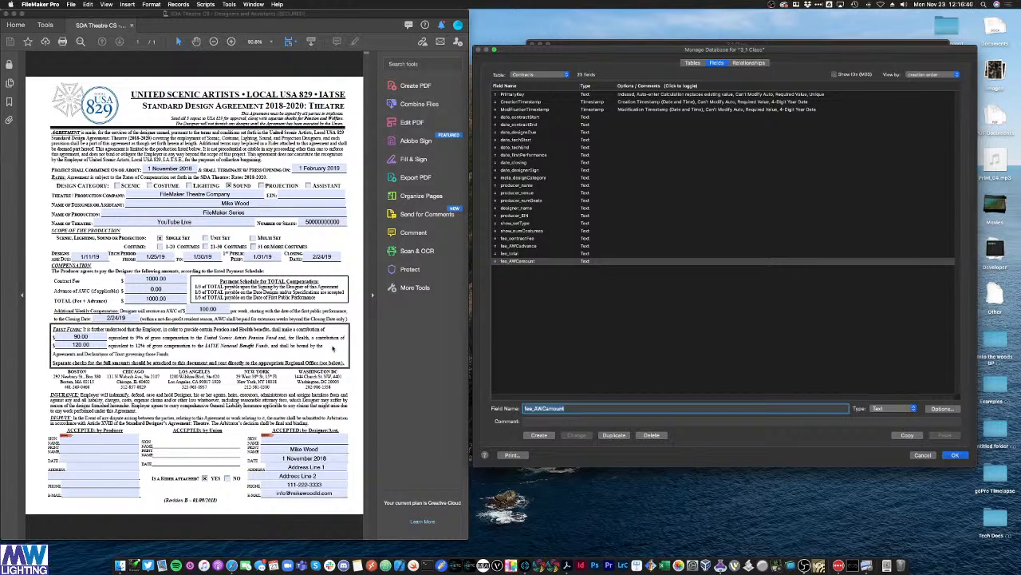
pyautogui.click(725, 349)
pyautogui.click(550, 410)
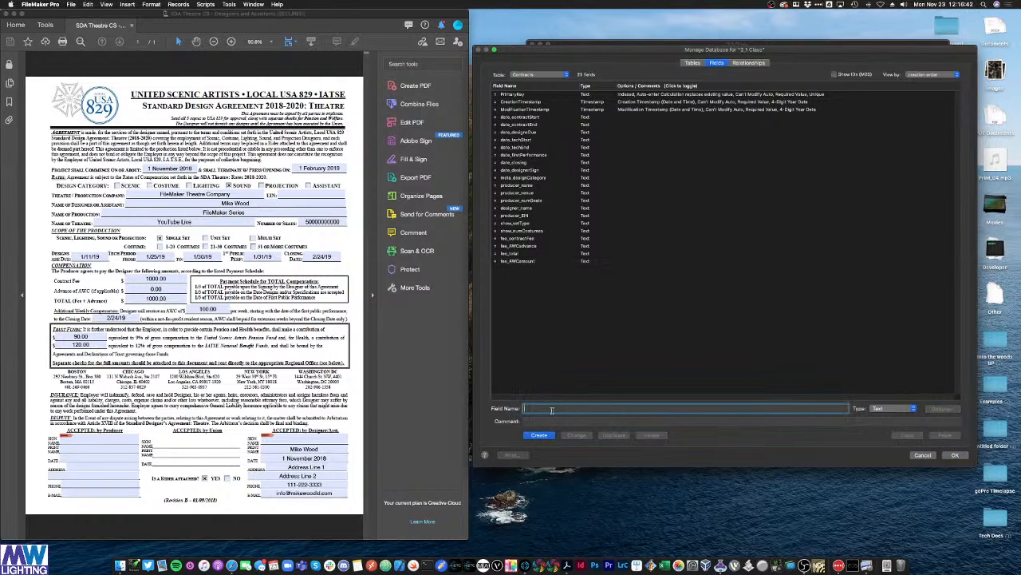
pyautogui.write('benefits_pension')
# Step: Create the benefits_pension and benefits_health text fields
pyautogui.click(540, 435)
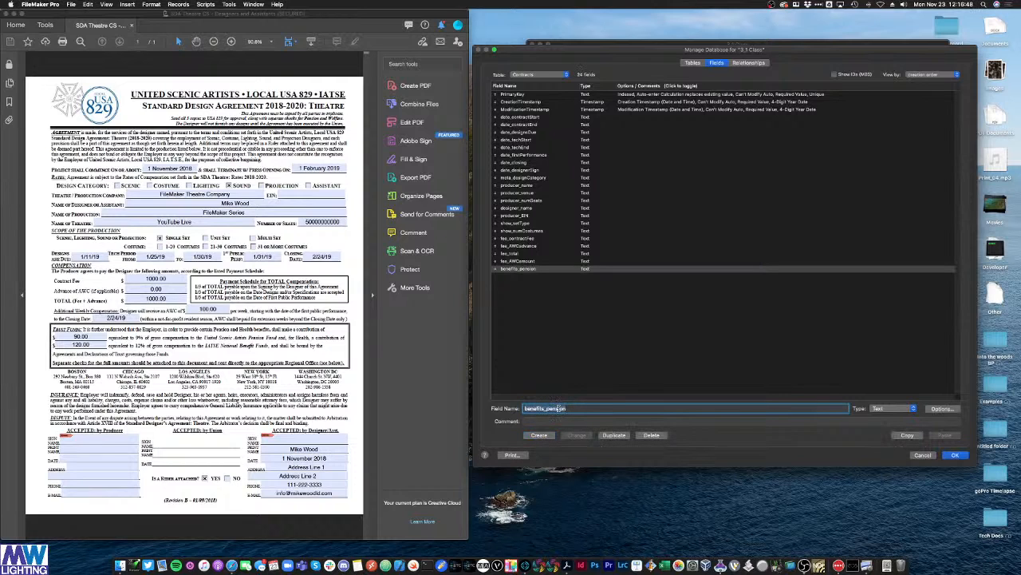
pyautogui.write('benefits_he')
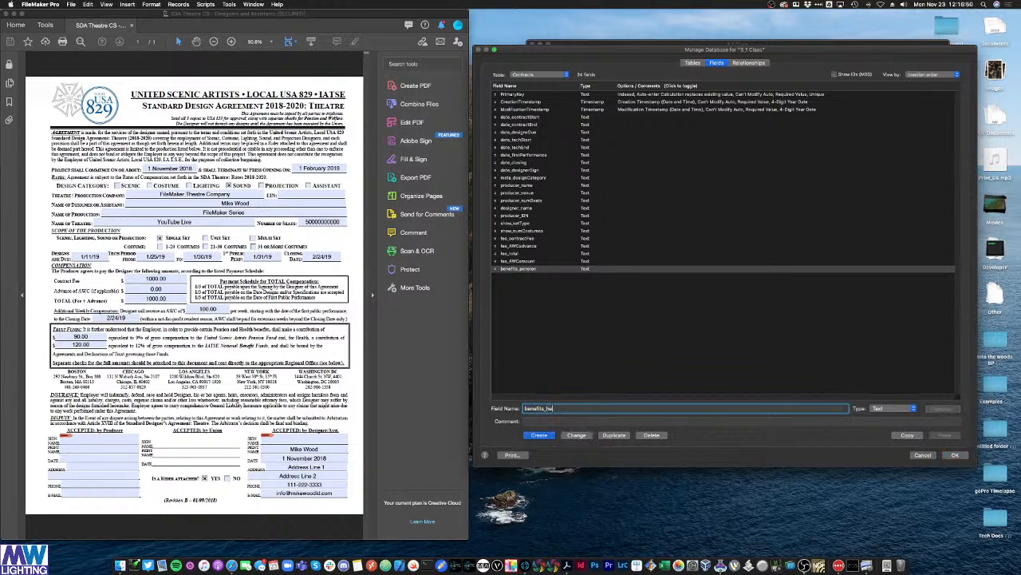
pyautogui.write('alth')
pyautogui.click(543, 436)
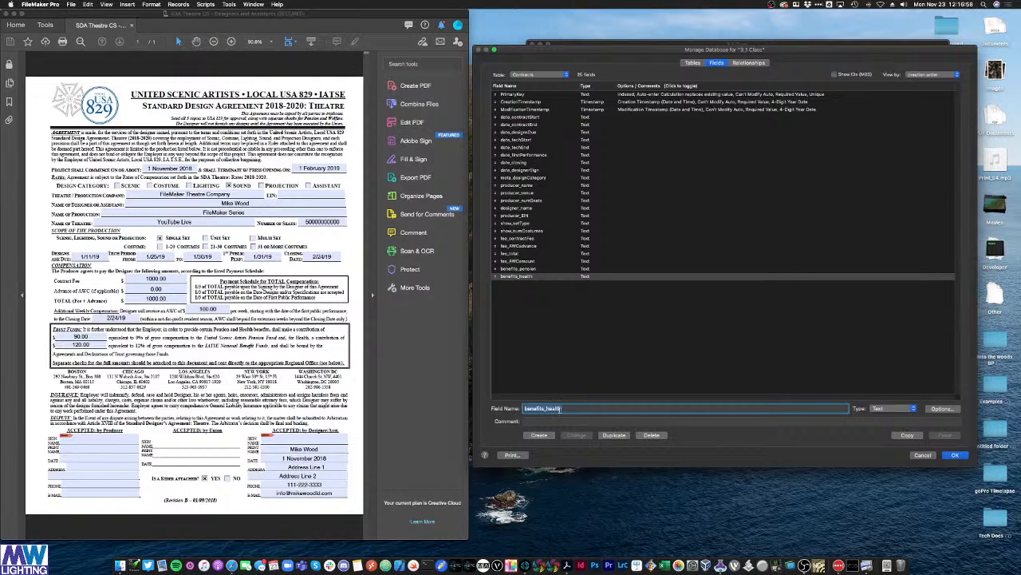
# Step: Create the designer_address1 and designer_address2 text fields
pyautogui.write('designer_address1')
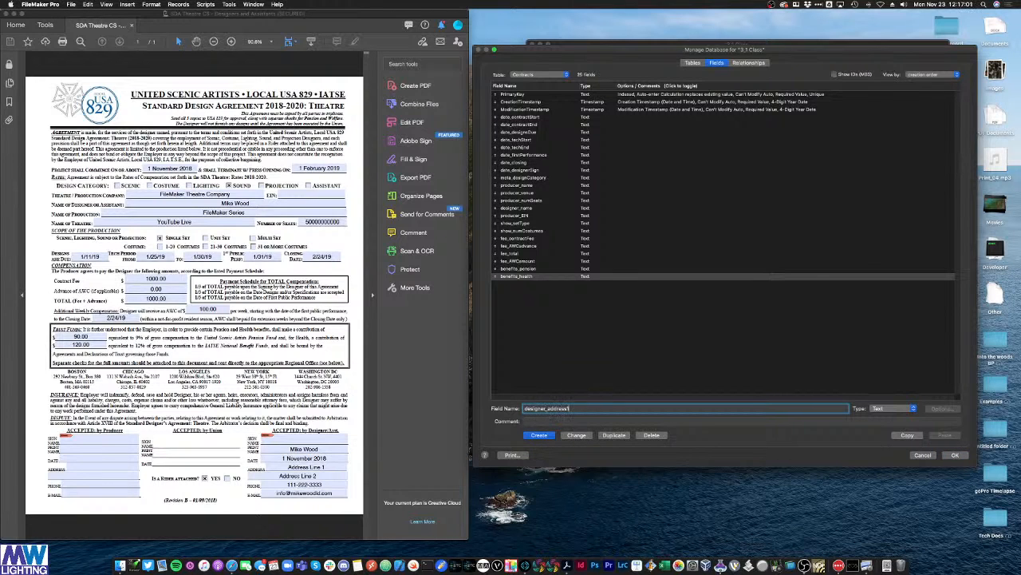
pyautogui.press('Return')
pyautogui.press('BackSpace')
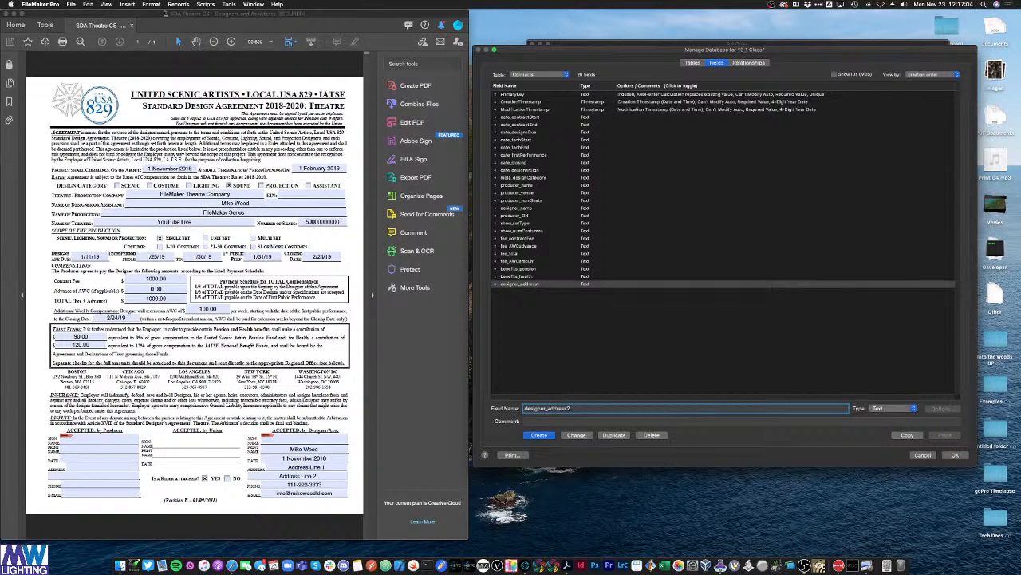
pyautogui.write('2')
pyautogui.press('Return')
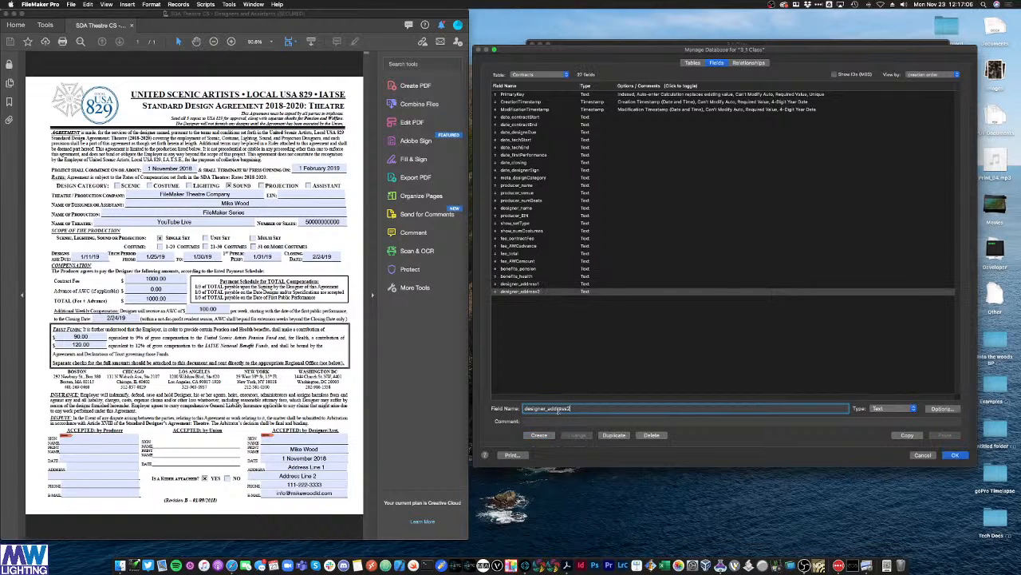
# Step: Create the designer_phone and designer_email text fields, then clear the form
pyautogui.press('BackSpace')
pyautogui.press('BackSpace')
pyautogui.press('BackSpace')
pyautogui.press('BackSpace')
pyautogui.press('BackSpace')
pyautogui.press('BackSpace')
pyautogui.press('BackSpace')
pyautogui.press('BackSpace')
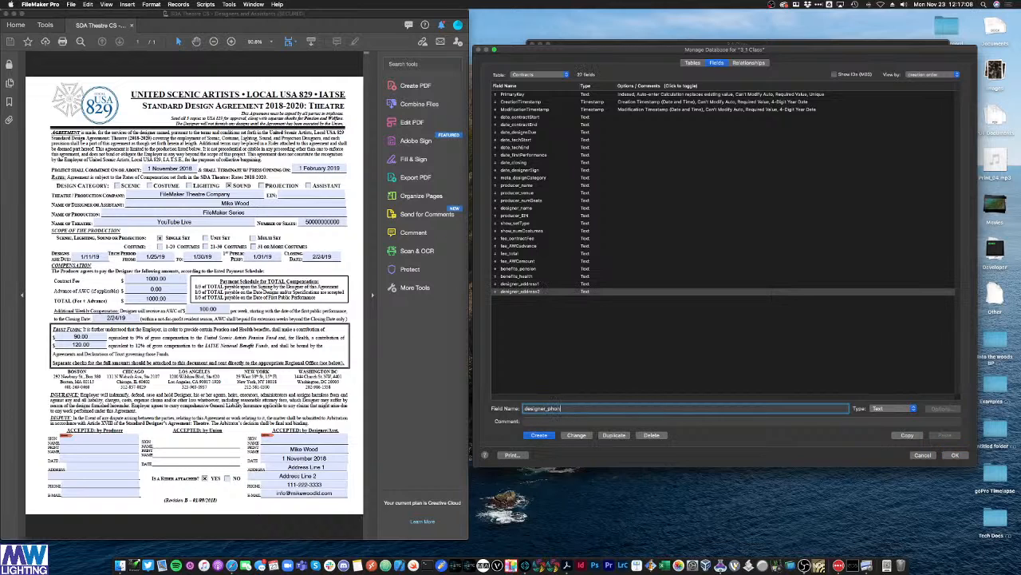
pyautogui.write('phone')
pyautogui.click(540, 435)
pyautogui.click(560, 409)
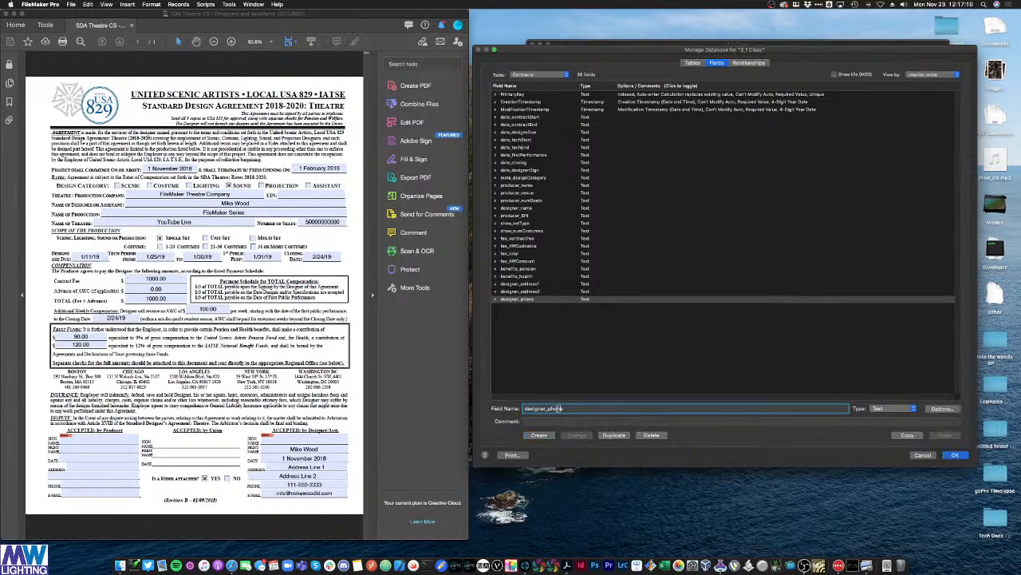
pyautogui.doubleClick(555, 408)
pyautogui.click(551, 407)
pyautogui.moveTo(549, 408); pyautogui.dragTo(591, 408)
pyautogui.write('email')
pyautogui.click(539, 435)
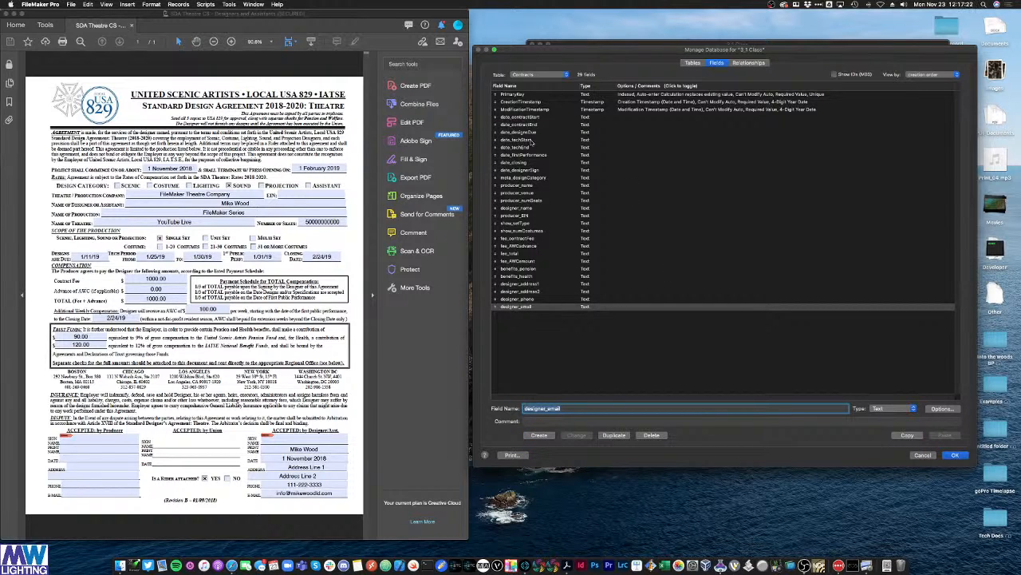
pyautogui.click(528, 332)
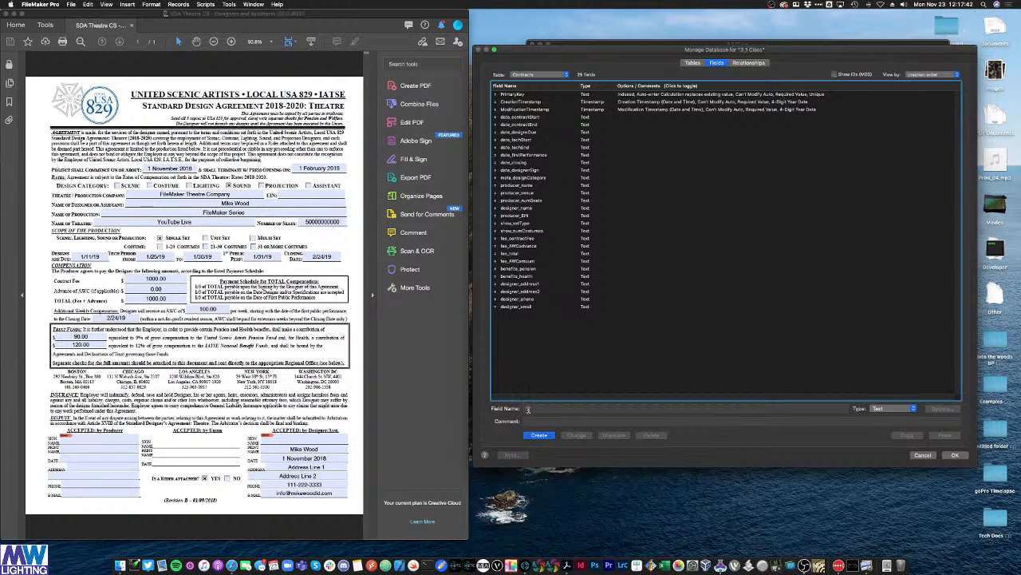
# Step: Change date_contractStart and date_contractEnd to Date type, accepting the four-digit-year warning
pyautogui.click(525, 118)
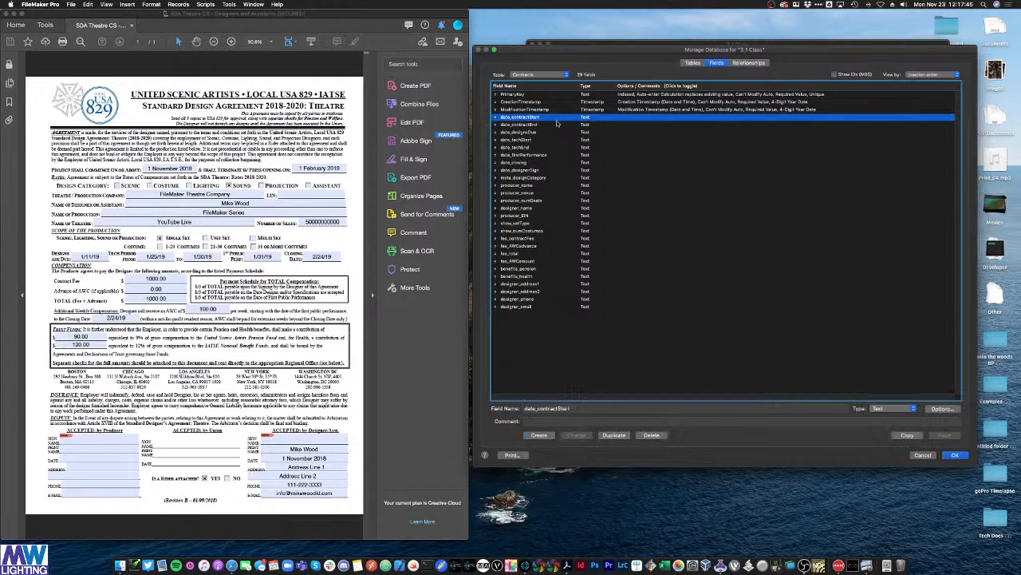
pyautogui.click(884, 410)
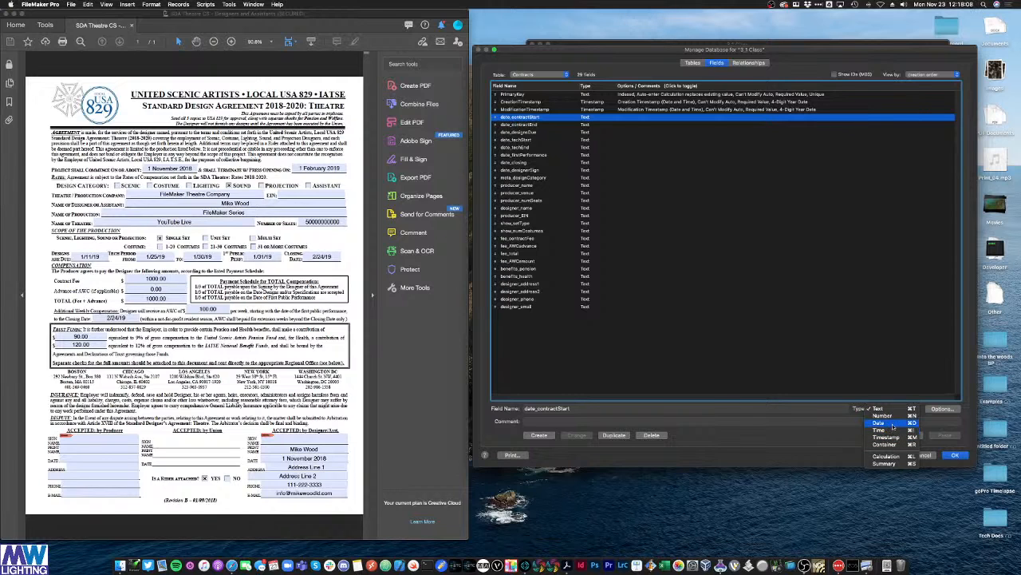
pyautogui.click(893, 424)
pyautogui.click(578, 435)
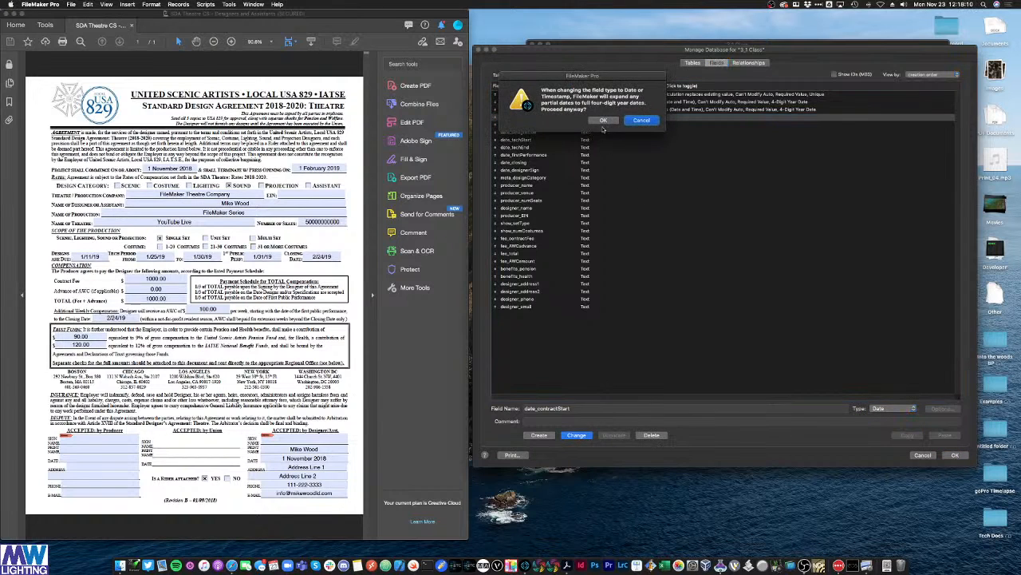
pyautogui.click(604, 121)
pyautogui.click(605, 125)
pyautogui.click(884, 407)
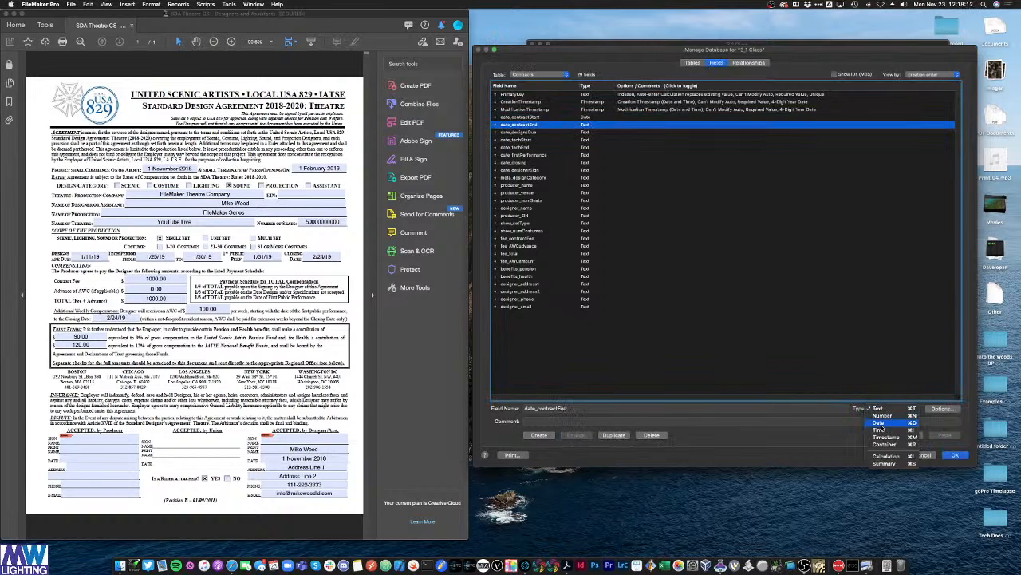
pyautogui.click(881, 423)
pyautogui.click(578, 435)
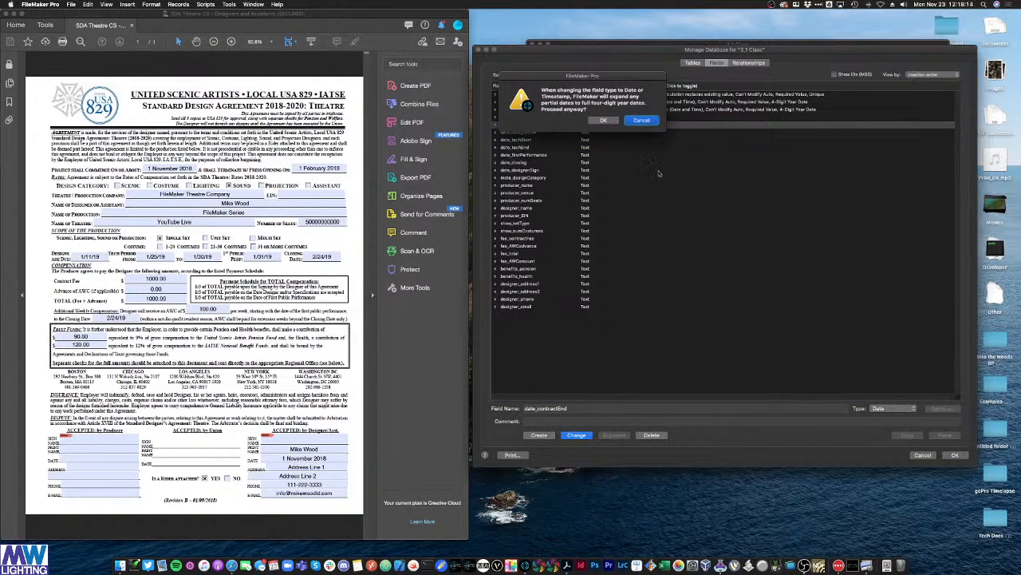
pyautogui.click(603, 121)
# Step: Change date_designDue and date_techStart to Date type
pyautogui.click(604, 132)
pyautogui.click(894, 409)
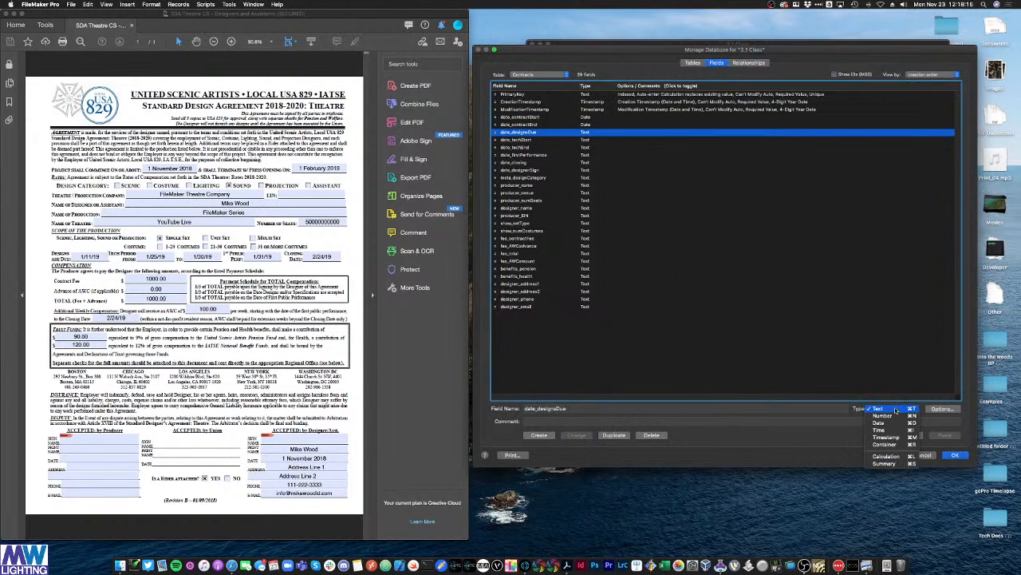
pyautogui.click(881, 423)
pyautogui.click(576, 435)
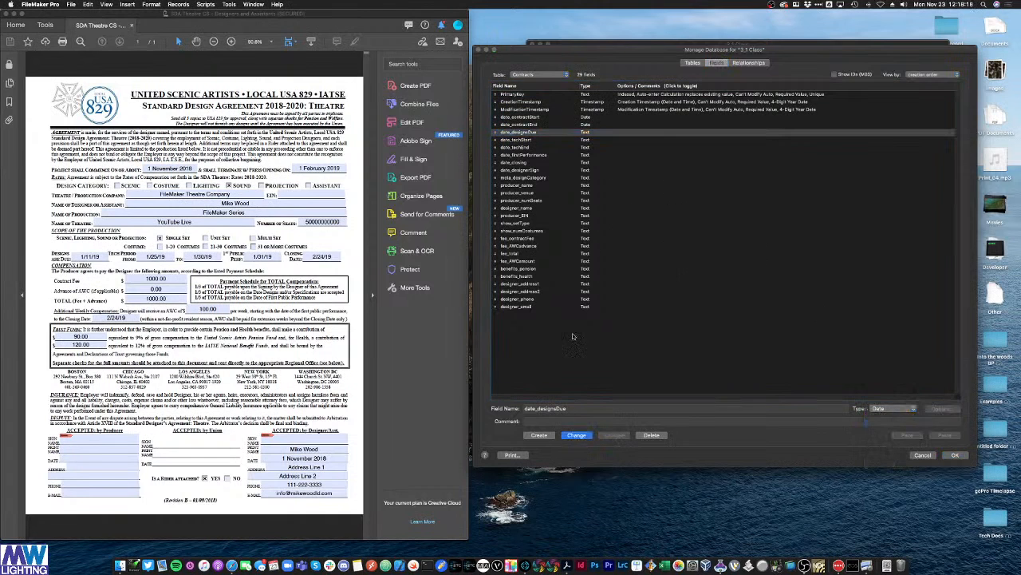
pyautogui.click(603, 120)
pyautogui.click(605, 139)
pyautogui.click(890, 408)
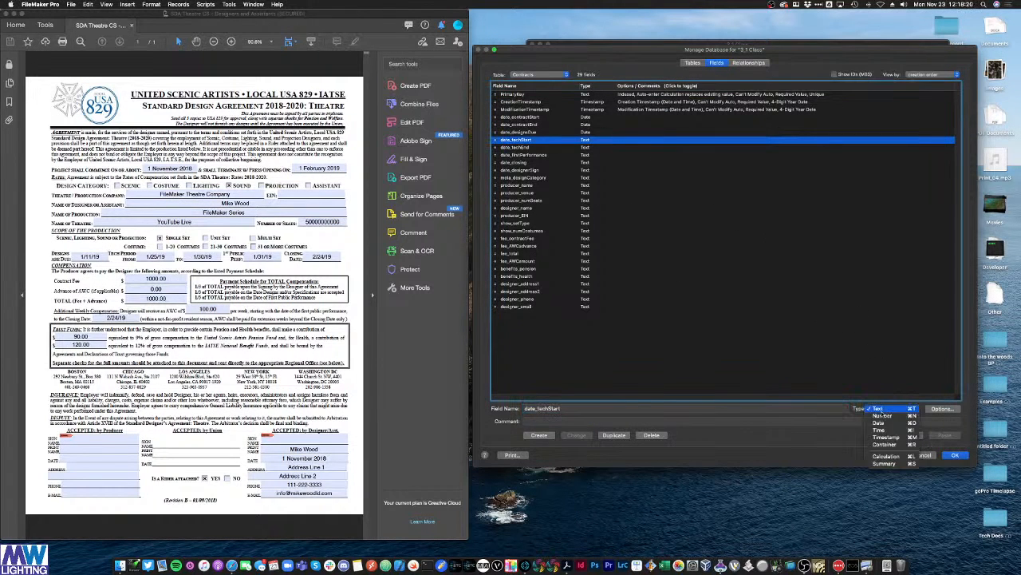
pyautogui.click(881, 423)
pyautogui.click(577, 434)
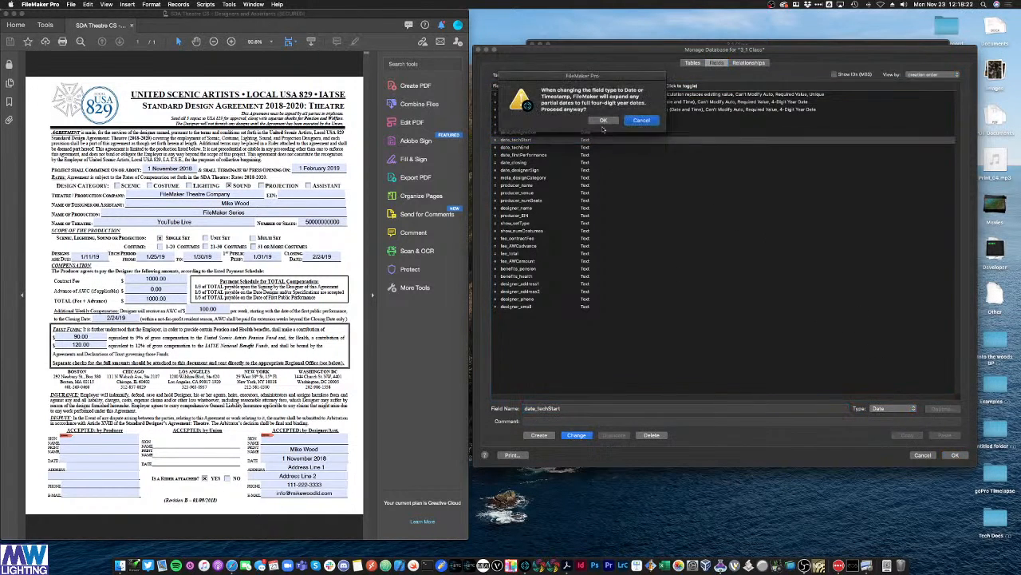
pyautogui.click(603, 122)
# Step: Change date_techEnd and date_firstPerformance to Date type
pyautogui.click(591, 147)
pyautogui.click(882, 408)
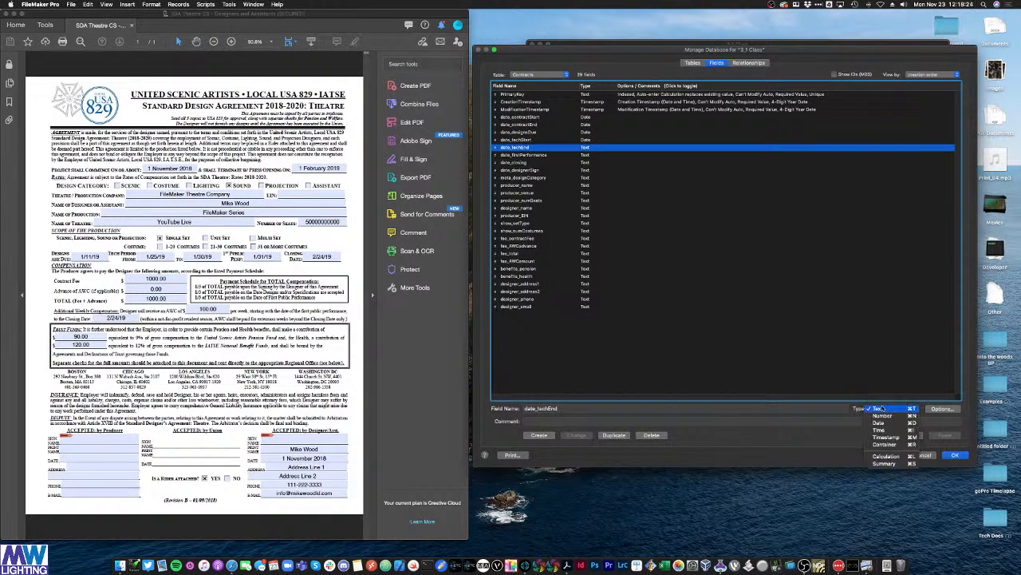
pyautogui.click(881, 423)
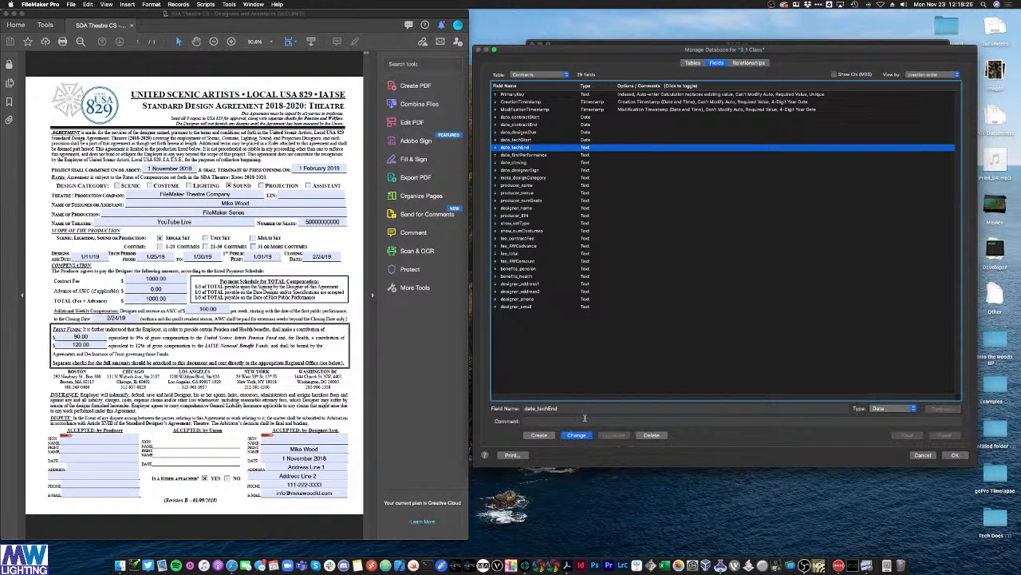
pyautogui.click(587, 435)
pyautogui.click(611, 120)
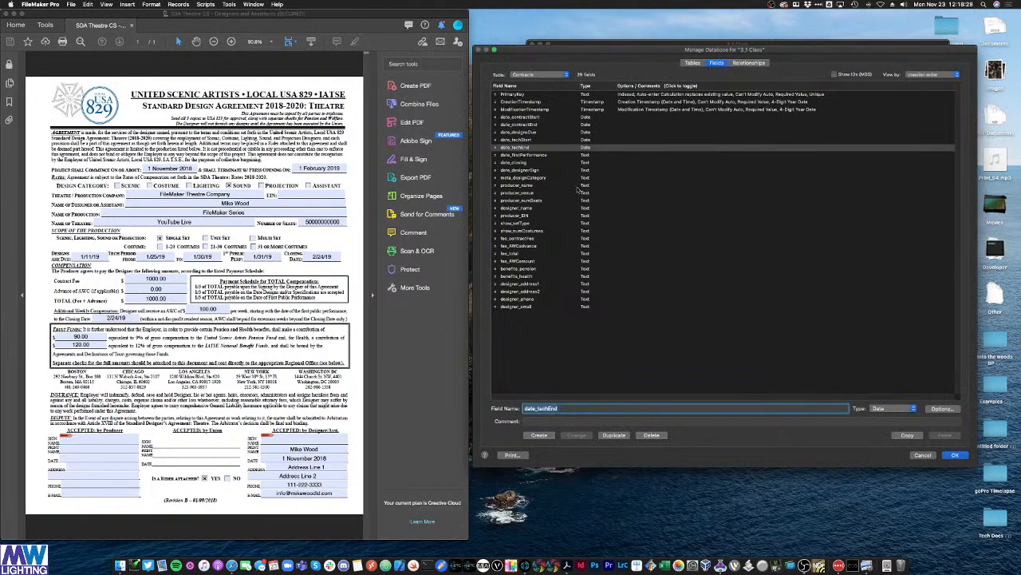
pyautogui.click(529, 156)
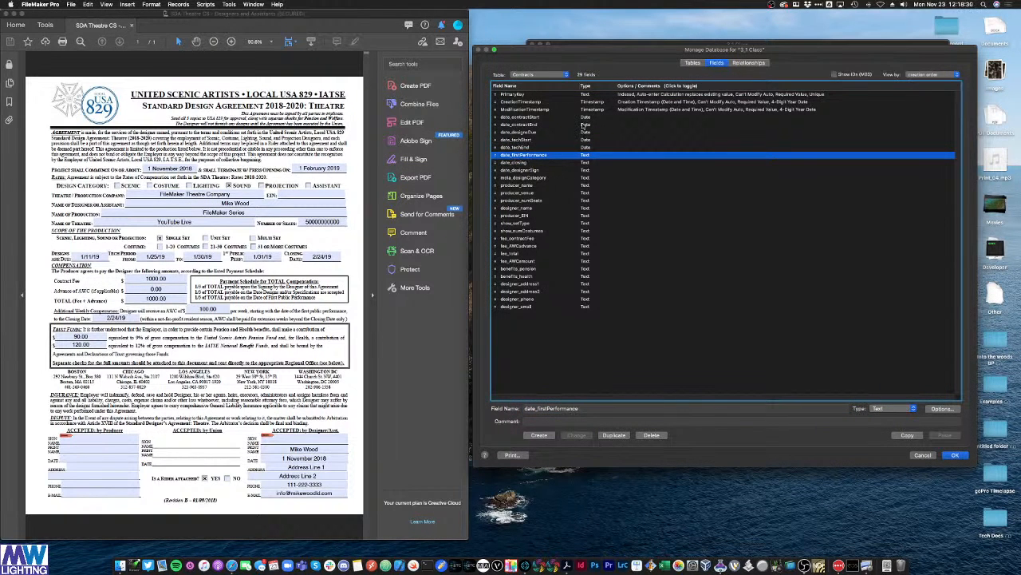
pyautogui.click(894, 408)
pyautogui.click(883, 423)
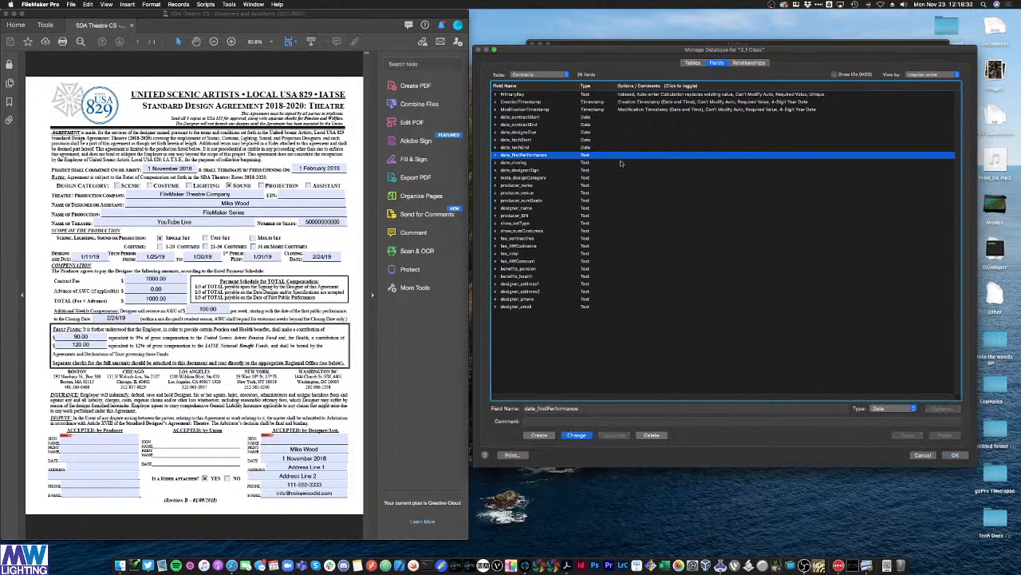
pyautogui.click(577, 435)
pyautogui.click(603, 122)
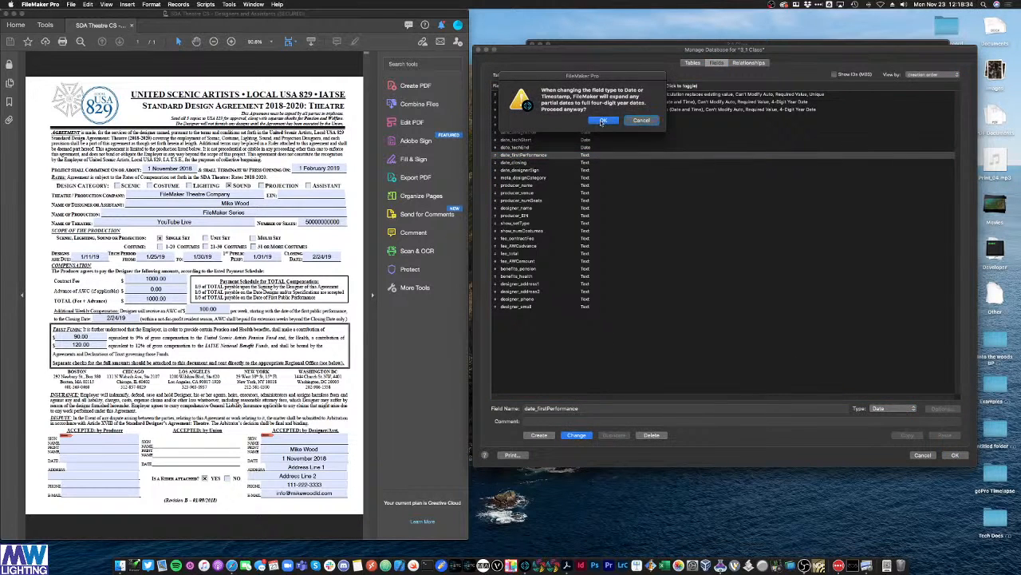
# Step: Change date_closing and date_designerSign to Date type
pyautogui.click(515, 162)
pyautogui.click(894, 408)
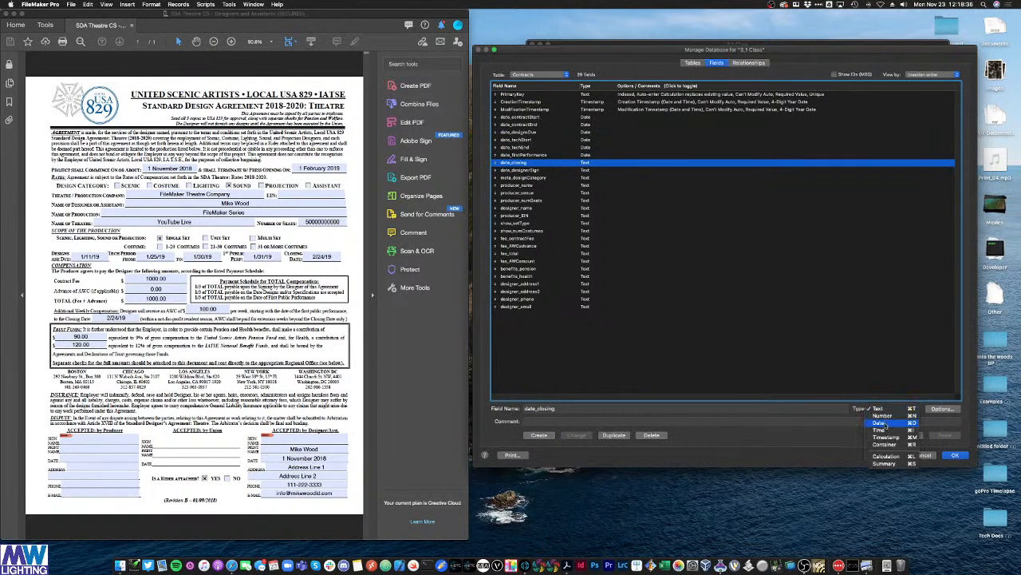
pyautogui.click(884, 425)
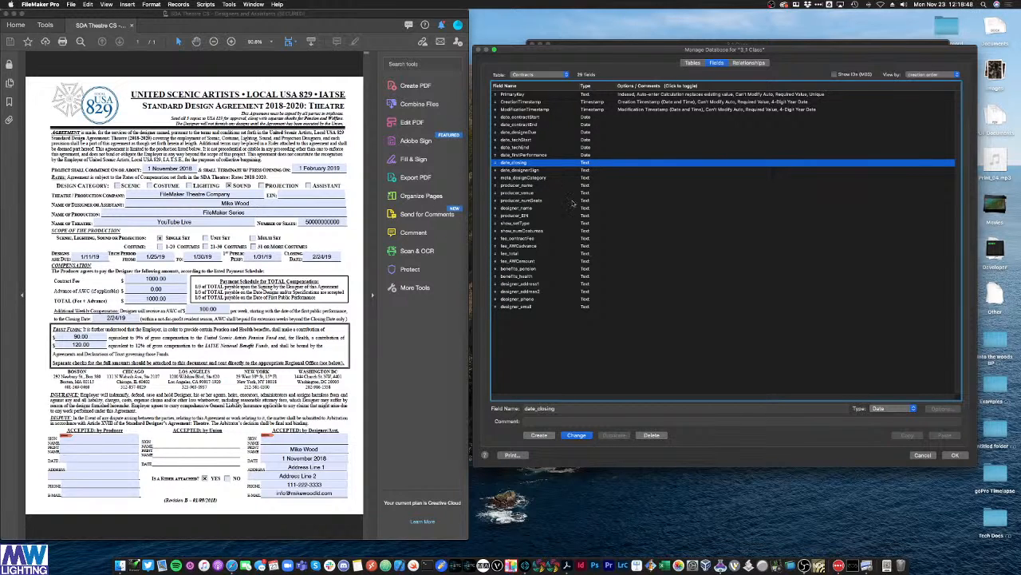
pyautogui.click(566, 435)
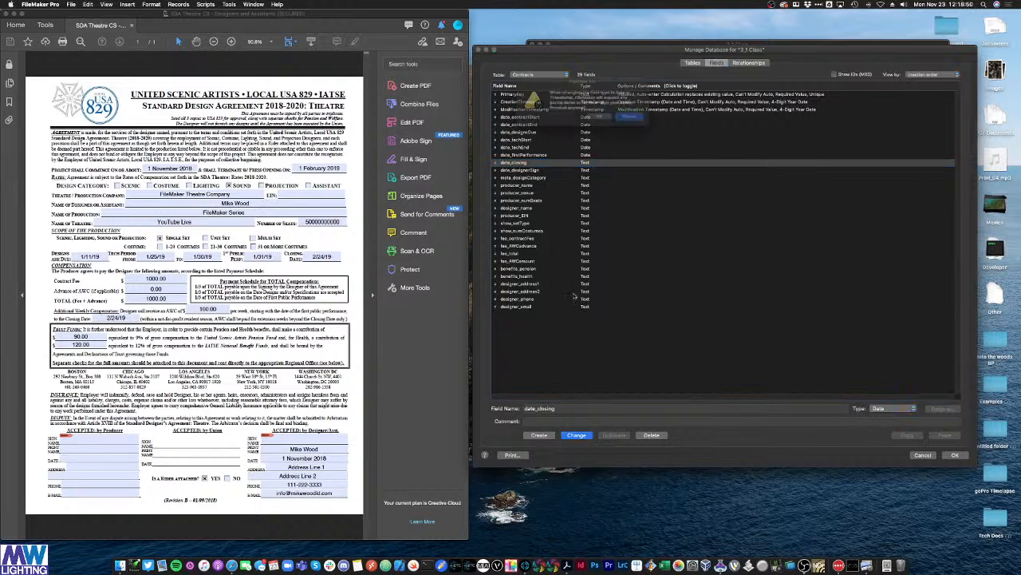
pyautogui.click(613, 121)
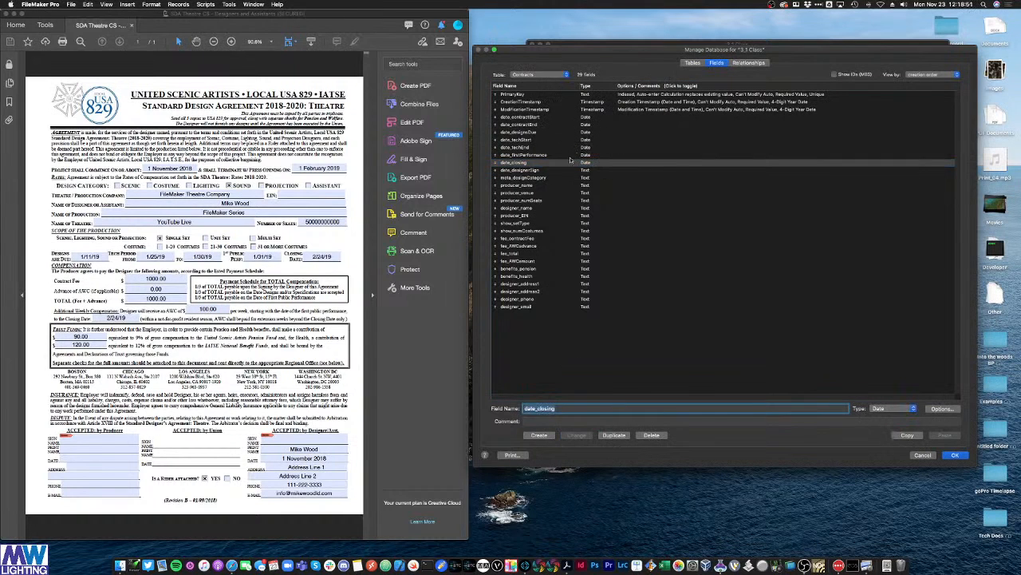
pyautogui.click(890, 408)
pyautogui.click(886, 423)
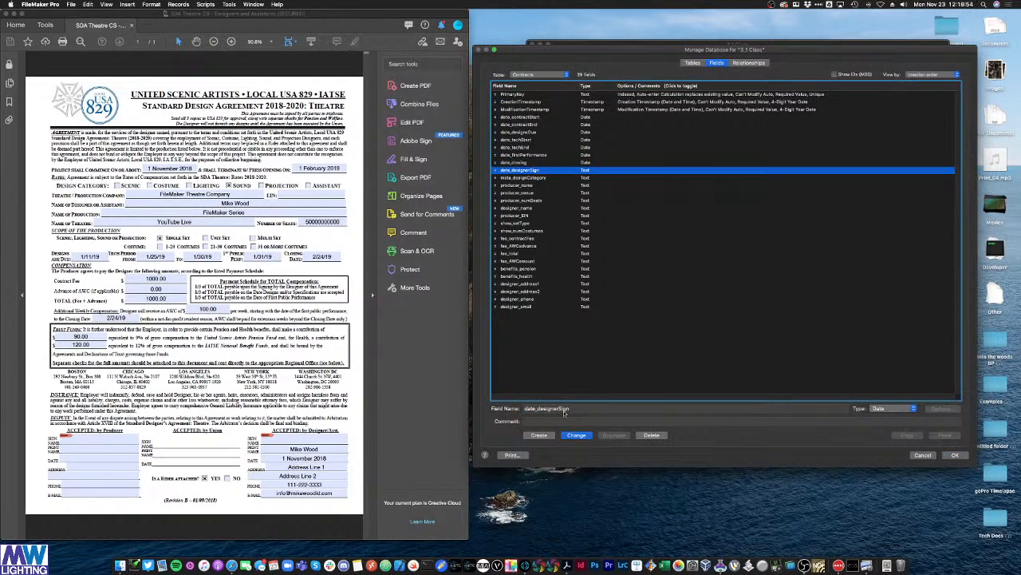
pyautogui.click(571, 437)
pyautogui.click(604, 121)
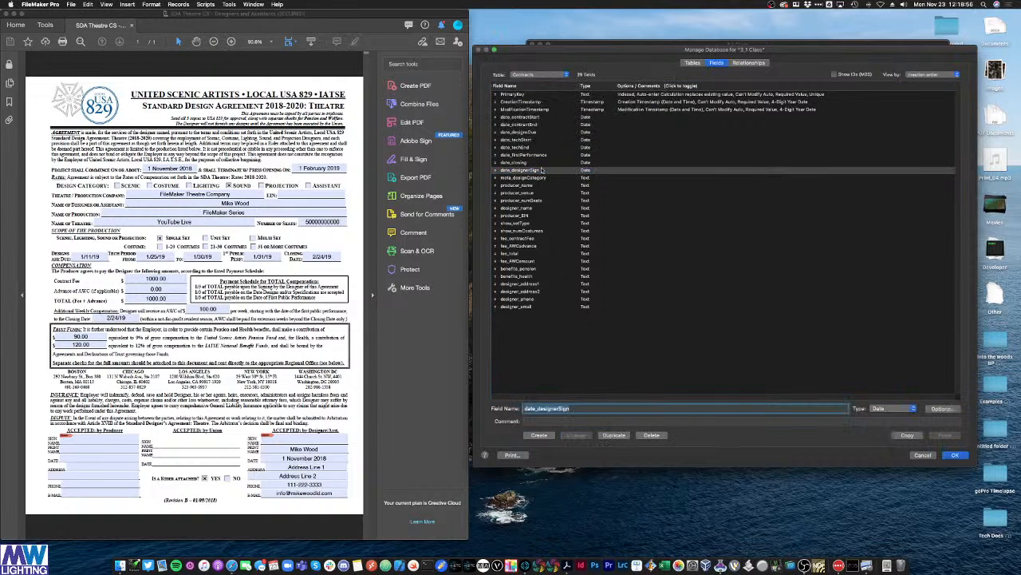
pyautogui.click(539, 178)
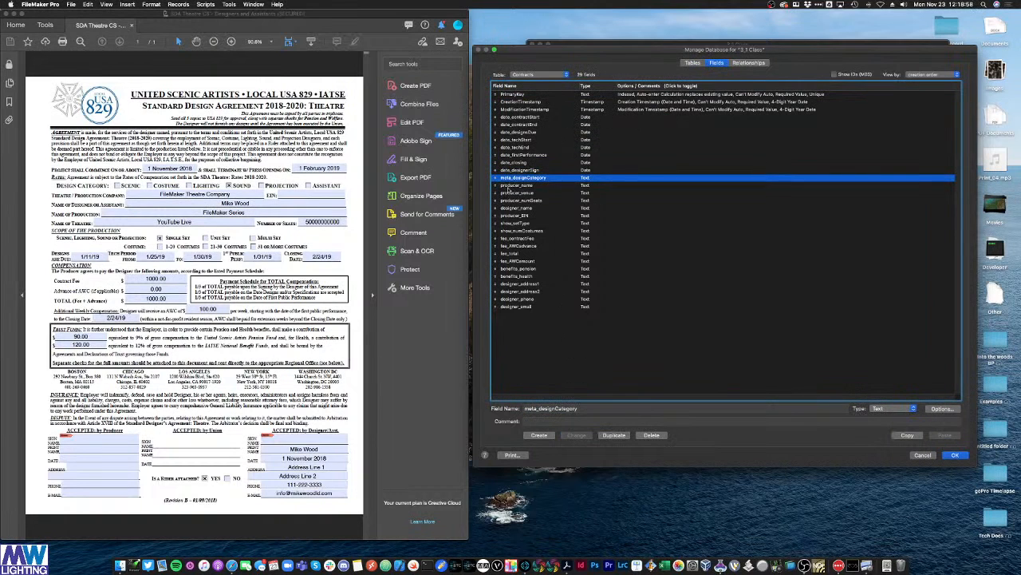
# Step: Change producer_numSeats and producer_EIN to Number type
pyautogui.click(588, 185)
pyautogui.click(585, 192)
pyautogui.click(583, 201)
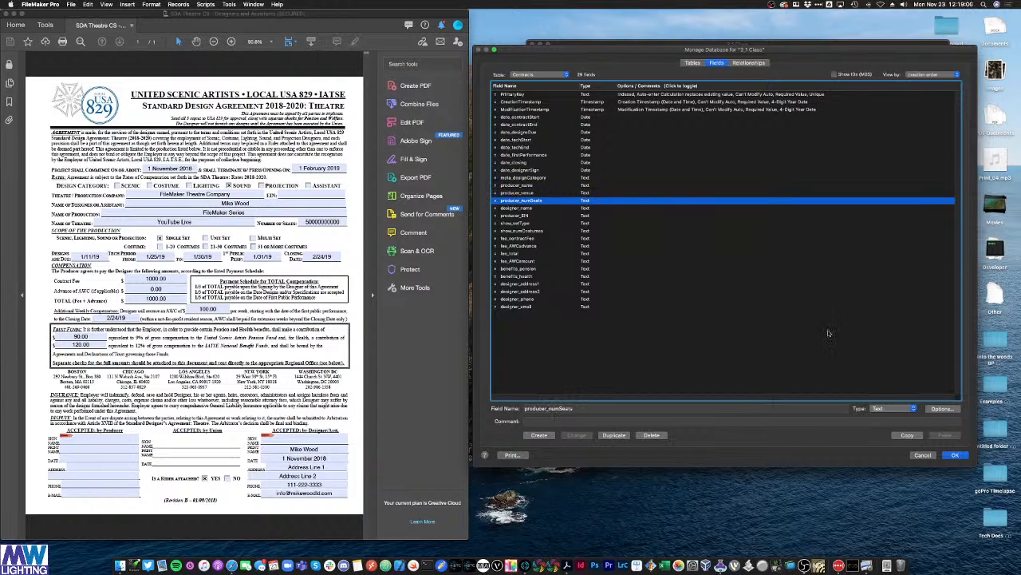
pyautogui.click(894, 408)
pyautogui.click(885, 416)
pyautogui.click(576, 435)
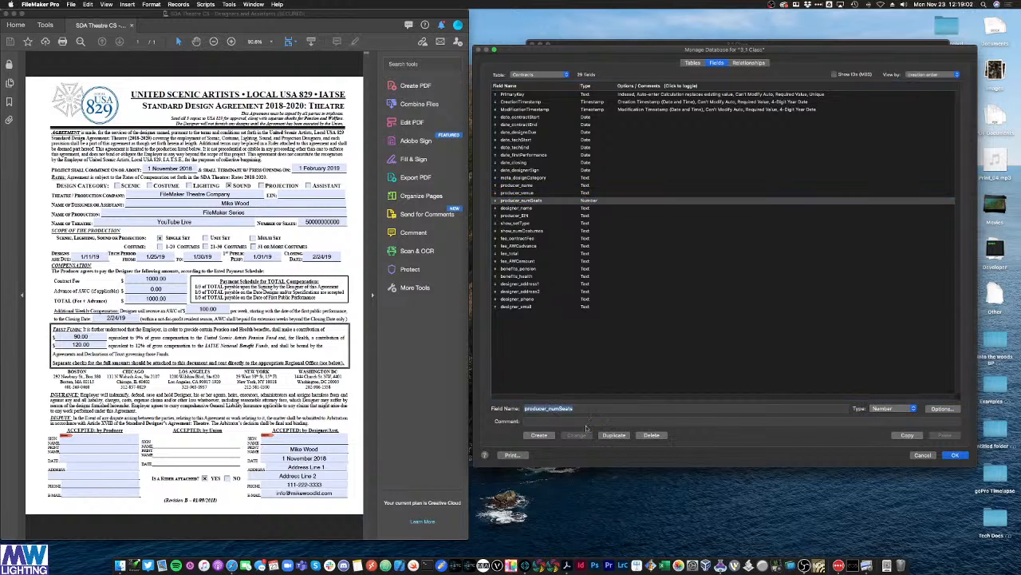
pyautogui.click(527, 215)
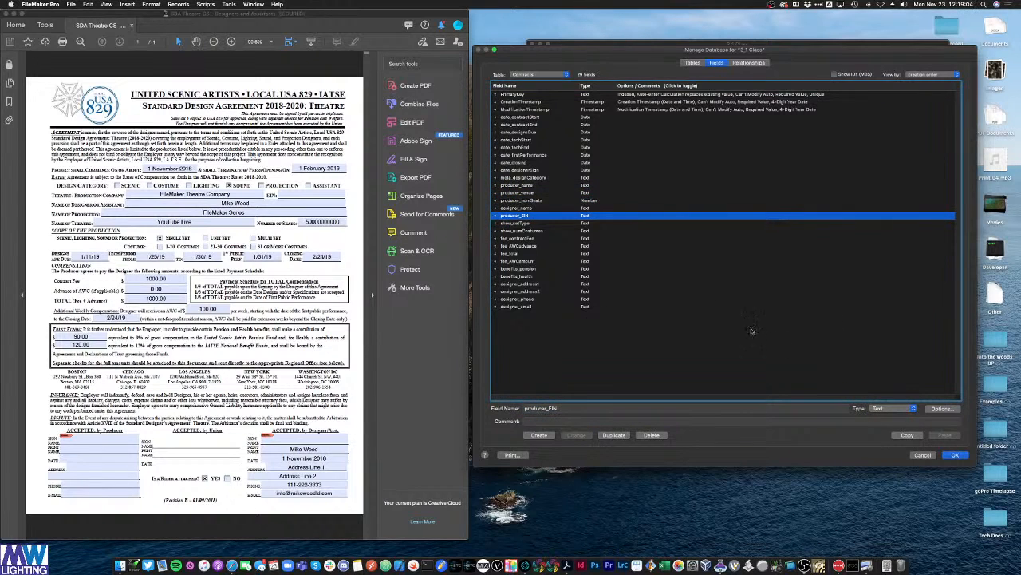
pyautogui.click(874, 408)
pyautogui.click(878, 418)
pyautogui.click(882, 409)
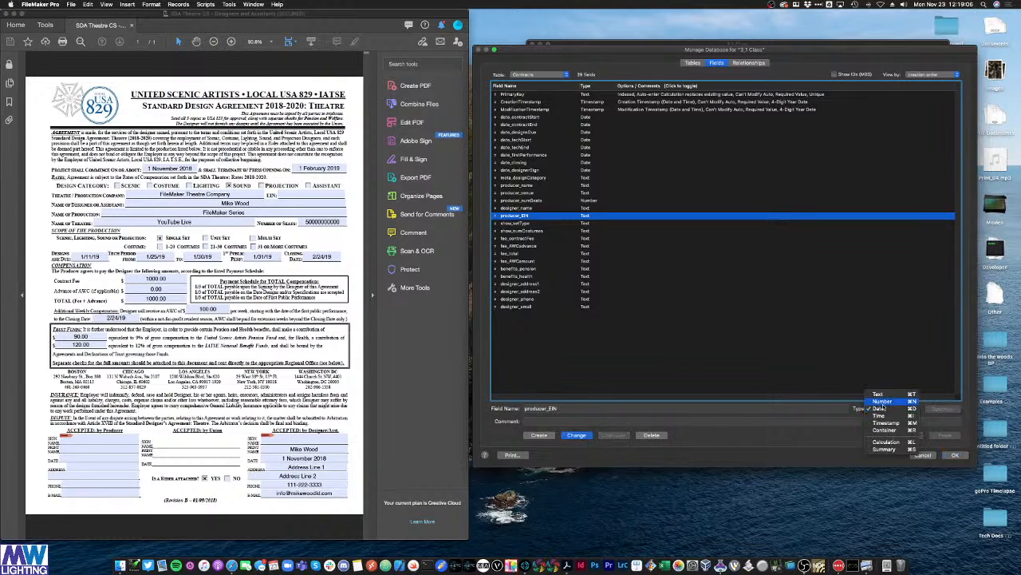
pyautogui.click(882, 400)
pyautogui.click(576, 435)
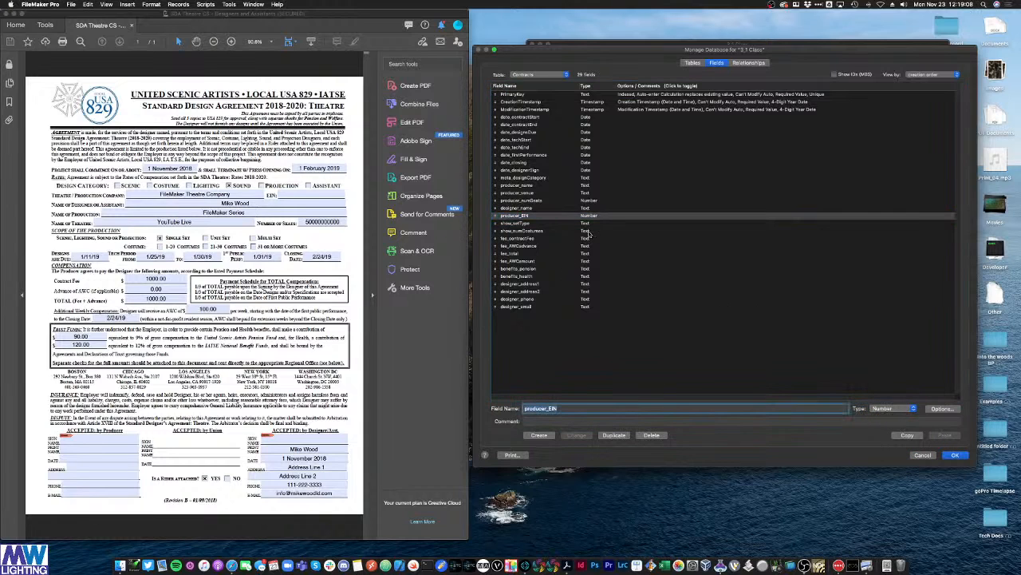
# Step: Change show_numCostumes to Number type and tick 21-30 Costumes on the contract
pyautogui.click(555, 231)
pyautogui.click(878, 408)
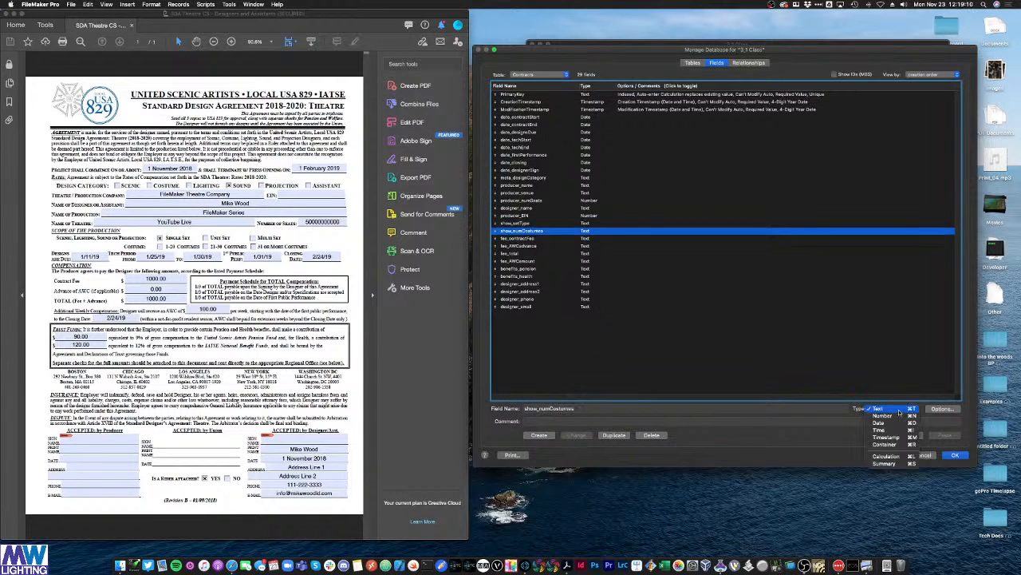
pyautogui.click(882, 418)
pyautogui.click(585, 435)
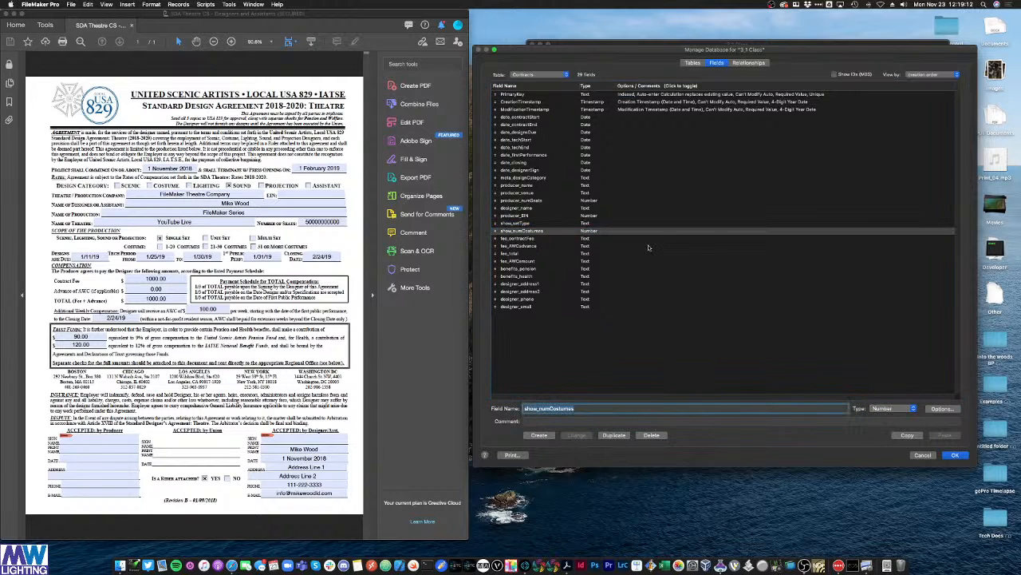
pyautogui.click(530, 224)
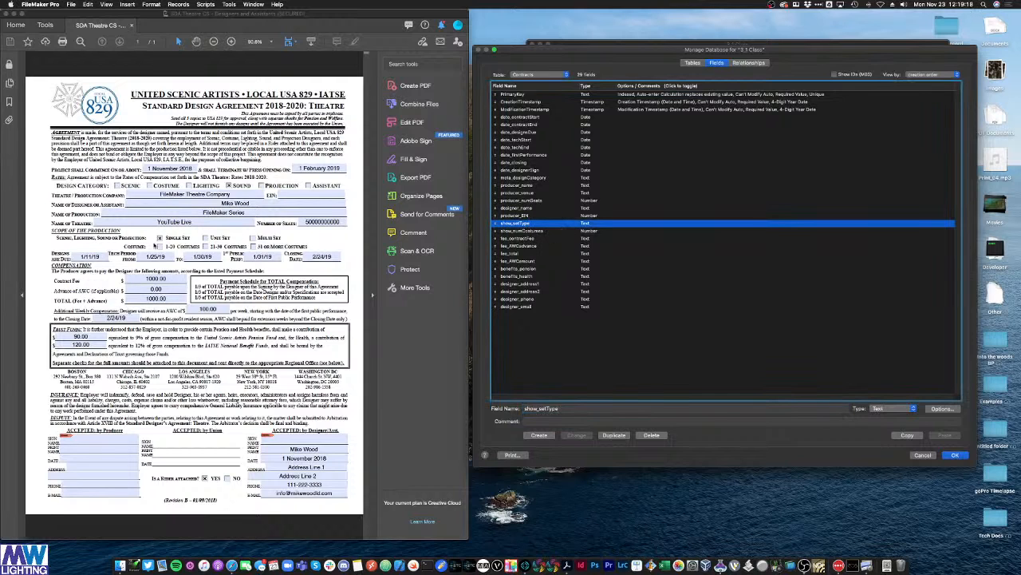
pyautogui.press('Down')
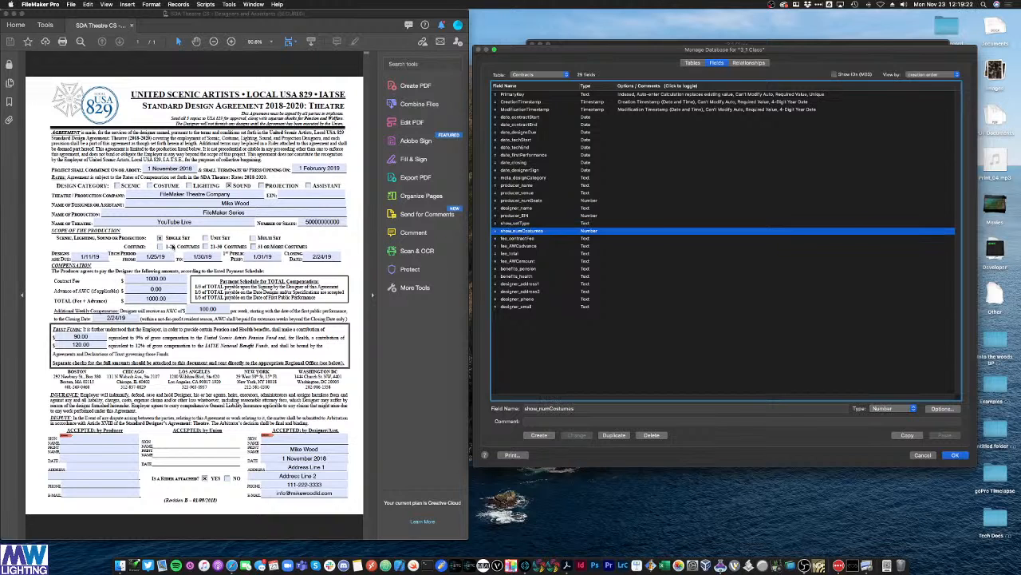
pyautogui.click(207, 246)
# Step: Change fee_contractFee and fee_AWCadvance to Number type
pyautogui.click(537, 239)
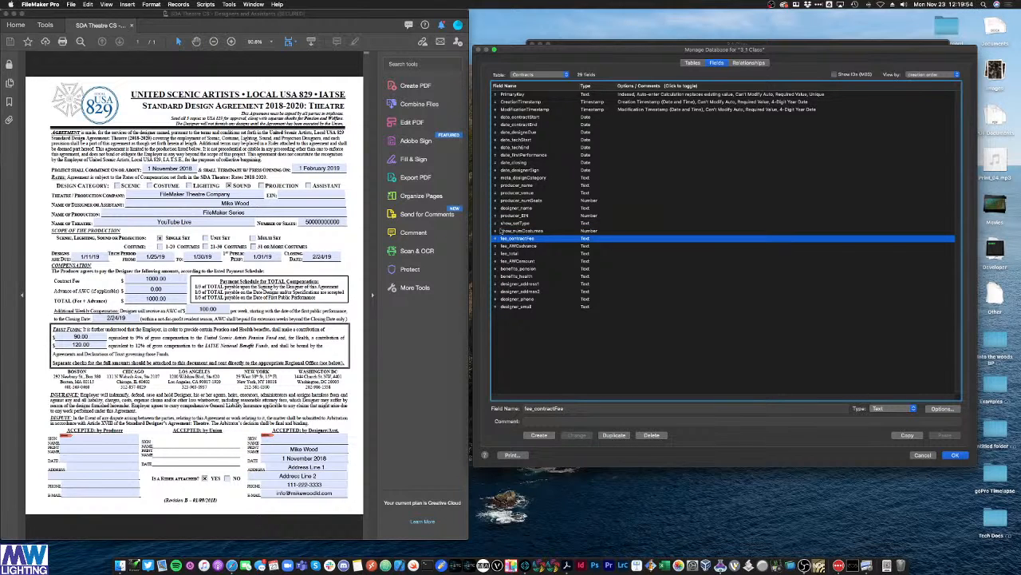
pyautogui.click(892, 408)
pyautogui.click(886, 417)
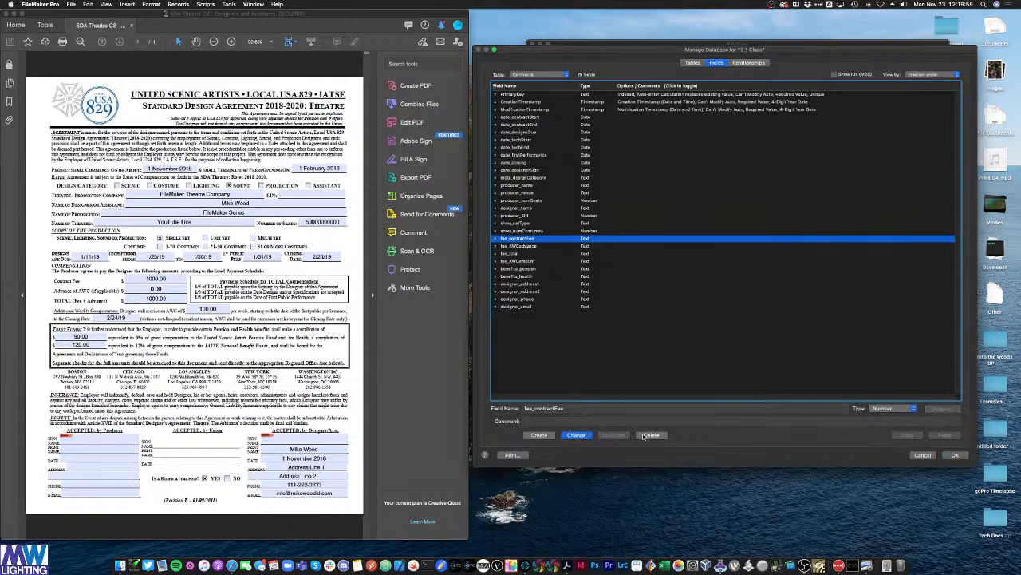
pyautogui.click(578, 436)
pyautogui.click(531, 246)
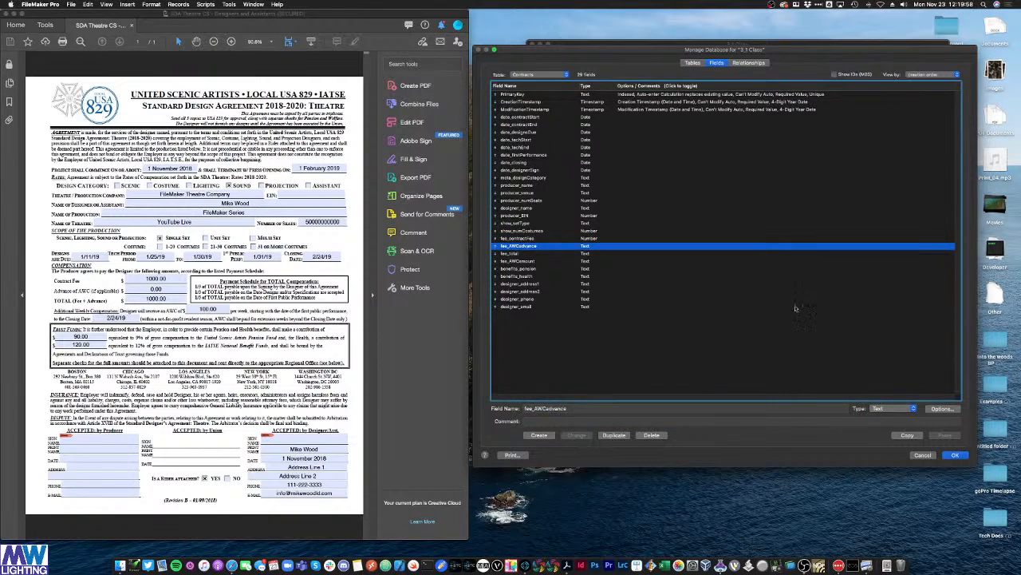
pyautogui.click(889, 409)
pyautogui.click(882, 416)
pyautogui.click(576, 435)
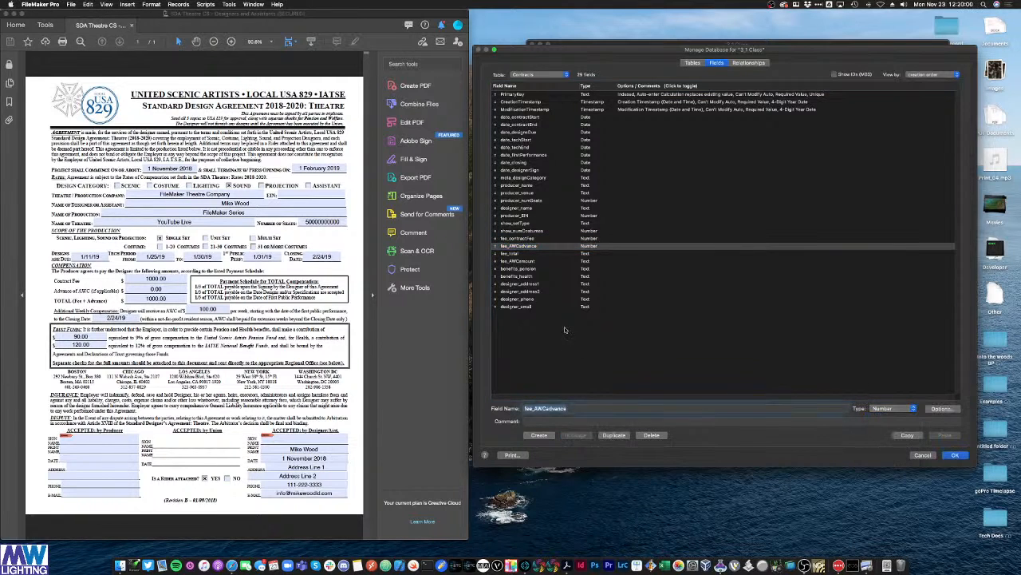
# Step: Change fee_total and fee_AWCamount to Number type
pyautogui.click(518, 253)
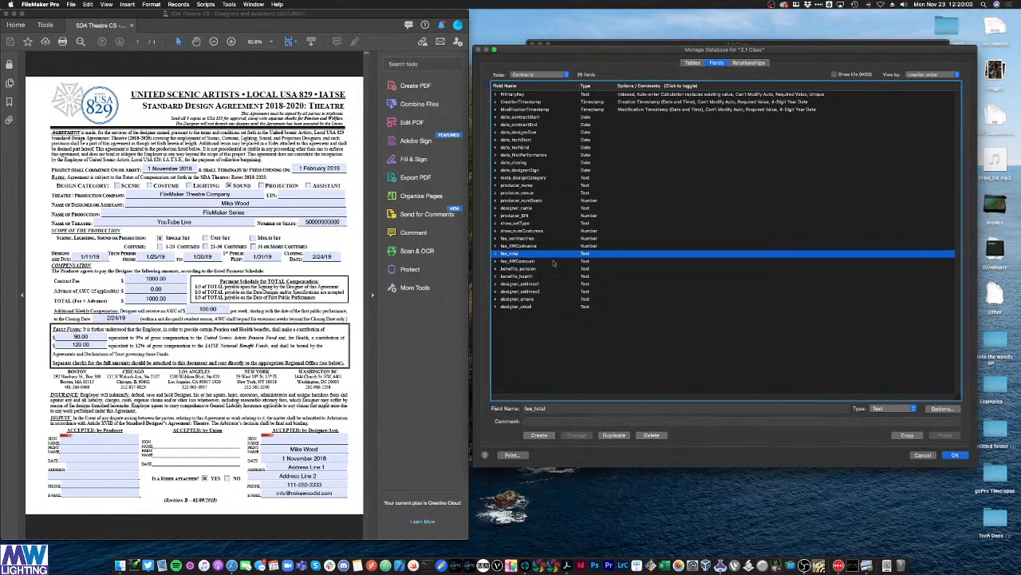
pyautogui.click(877, 409)
pyautogui.click(882, 416)
pyautogui.click(576, 435)
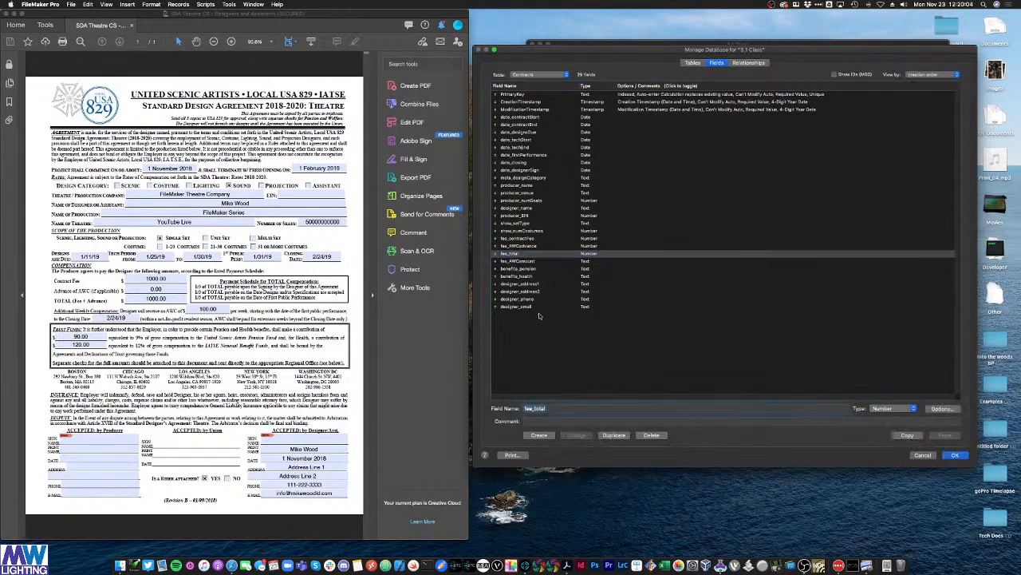
pyautogui.click(521, 261)
pyautogui.click(878, 407)
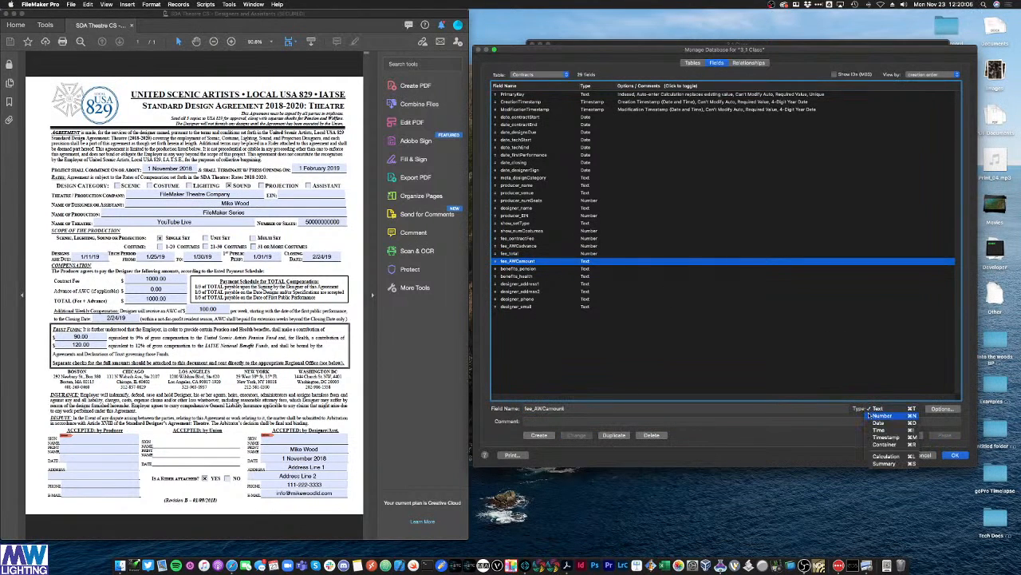
pyautogui.click(878, 417)
pyautogui.click(578, 435)
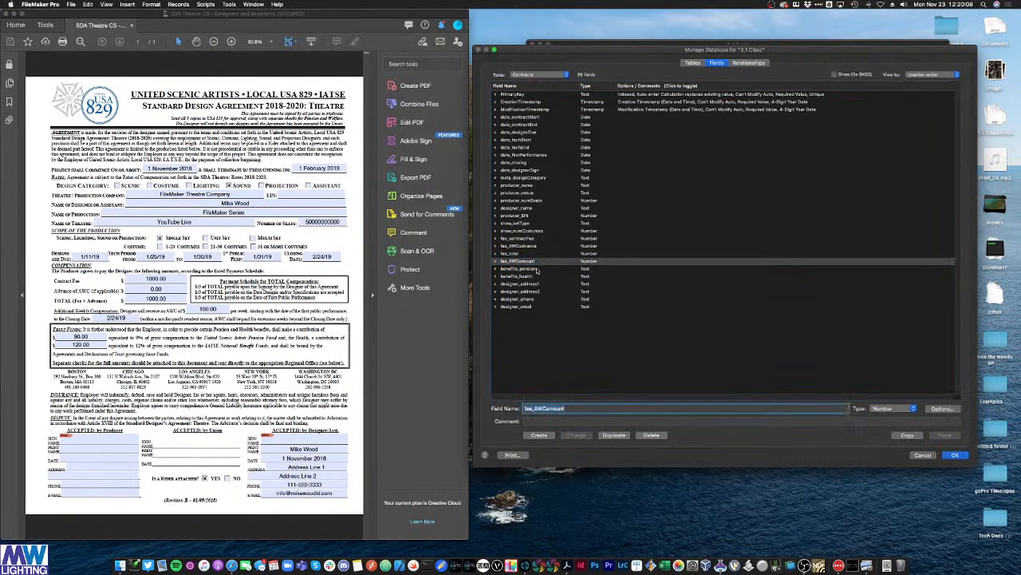
pyautogui.click(538, 270)
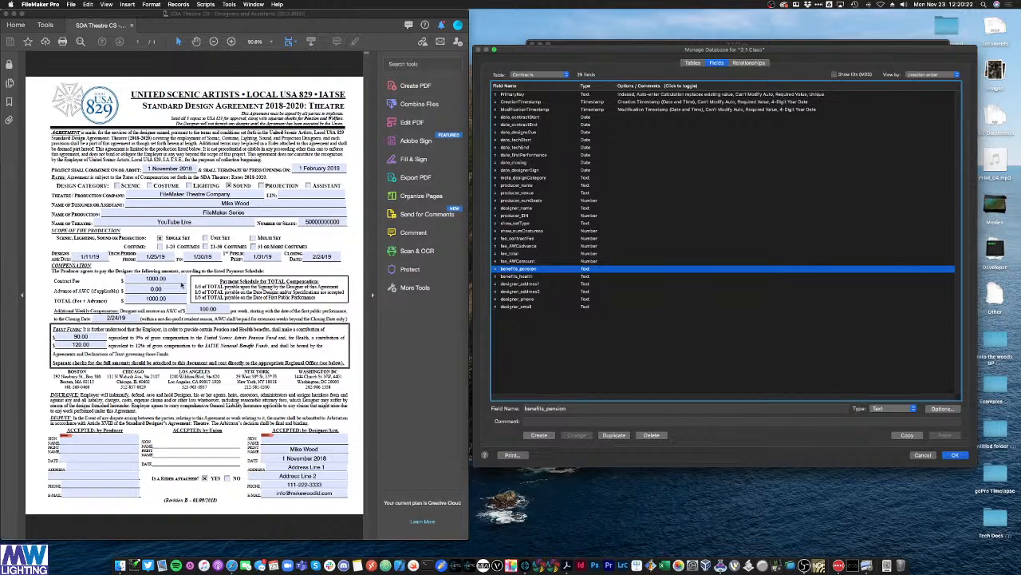
# Step: Look up the 12% health contribution rate in the contract PDF
pyautogui.click(182, 281)
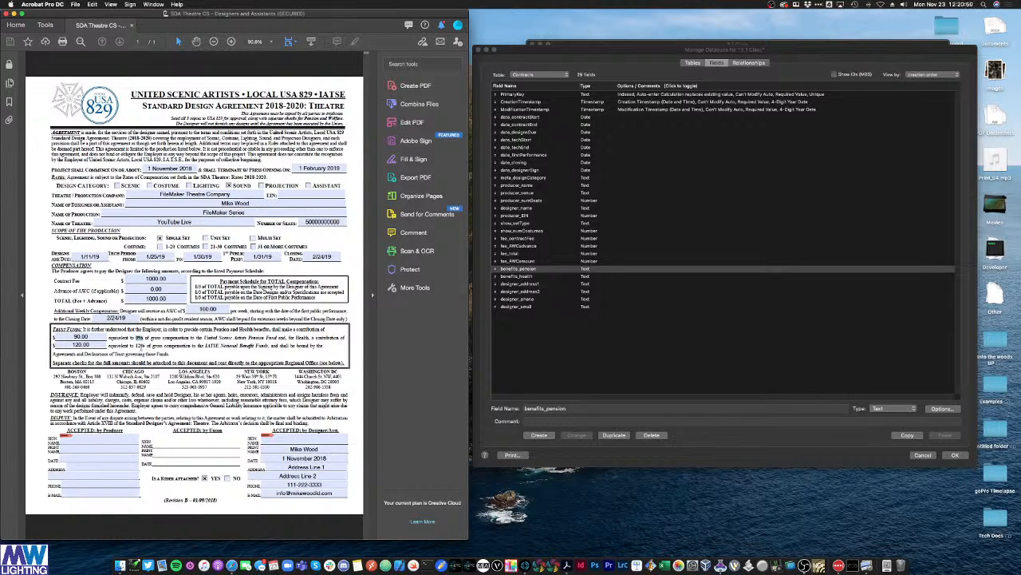
pyautogui.doubleClick(141, 346)
pyautogui.click(533, 276)
pyautogui.click(531, 276)
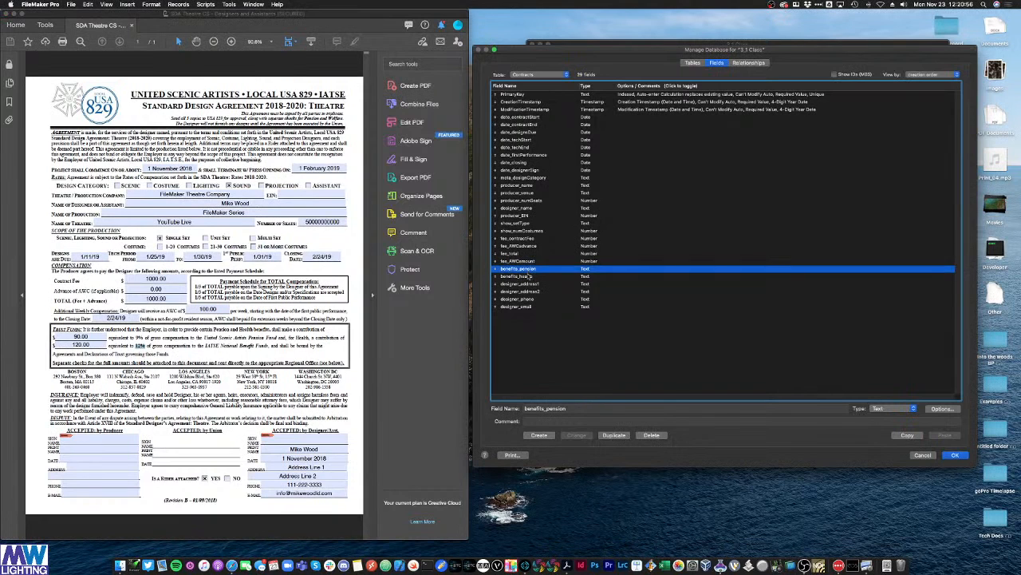
# Step: Select benefits_pension and bring up its field Type choices
pyautogui.click(591, 240)
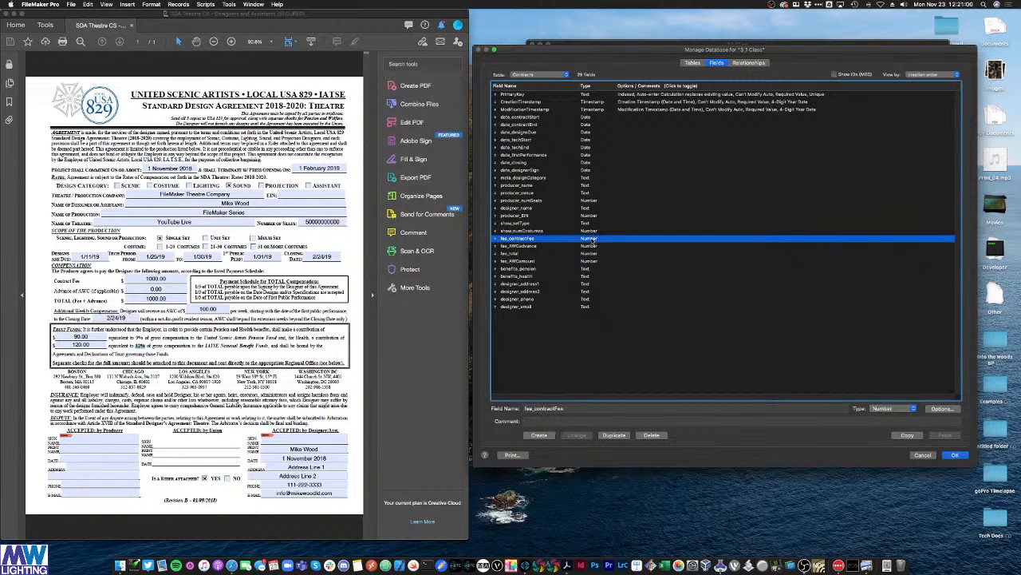
pyautogui.click(549, 271)
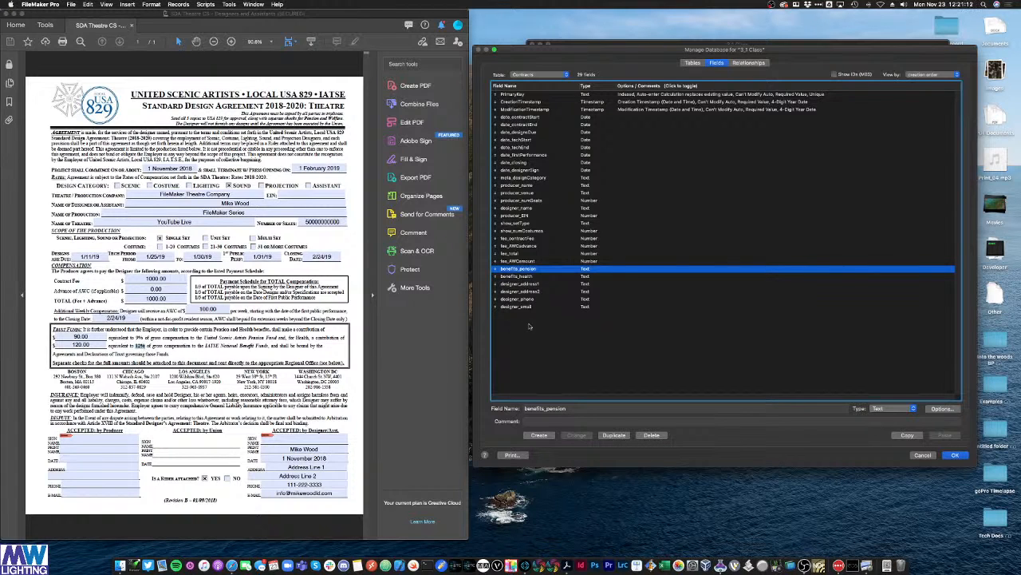
pyautogui.click(576, 341)
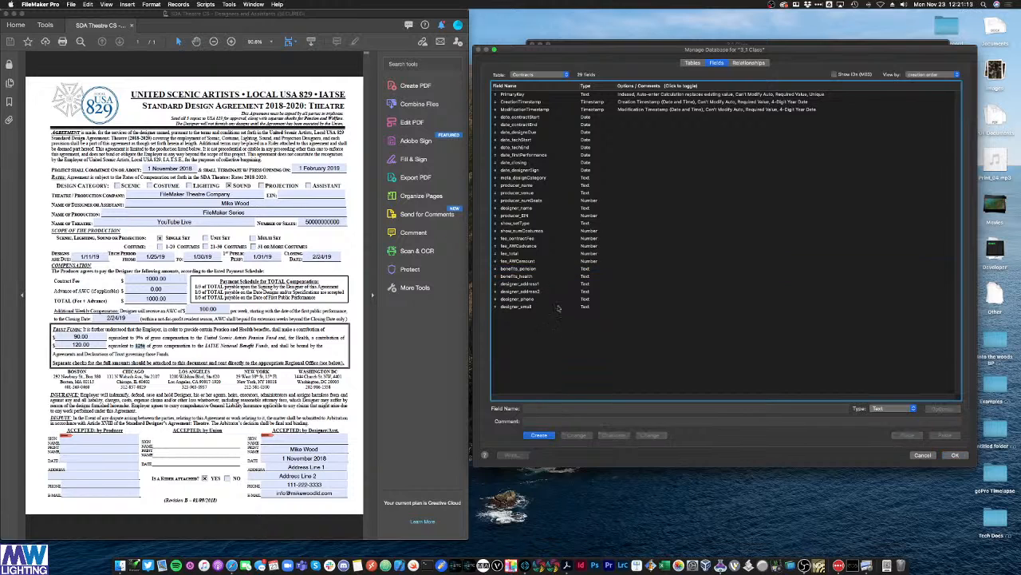
pyautogui.click(528, 270)
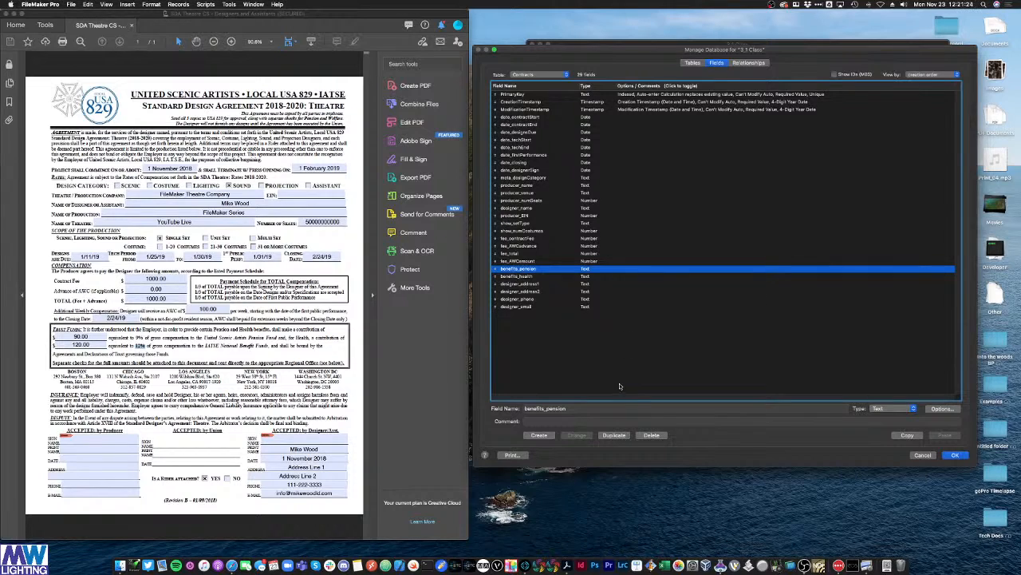
pyautogui.click(877, 408)
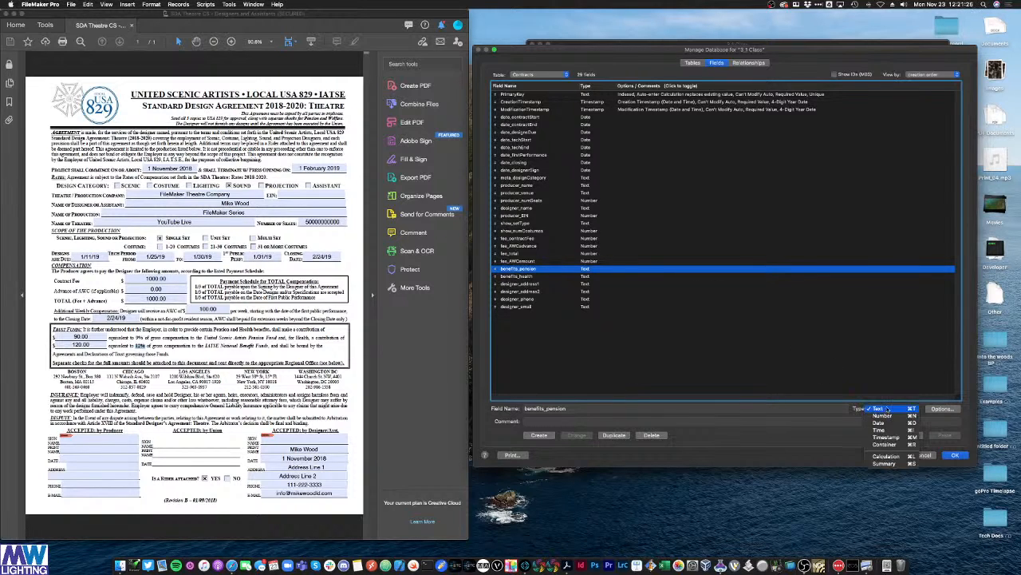
# Step: Change benefits_pension to a Calculation field, accept the warning, and move the formula editor up
pyautogui.click(885, 457)
pyautogui.click(575, 435)
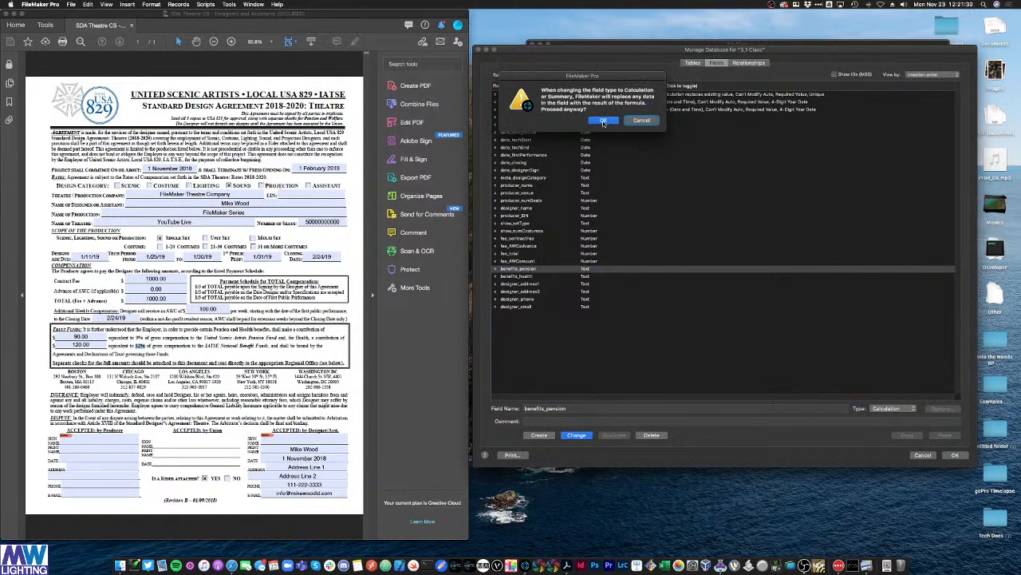
pyautogui.click(603, 121)
pyautogui.moveTo(569, 354); pyautogui.dragTo(618, 305)
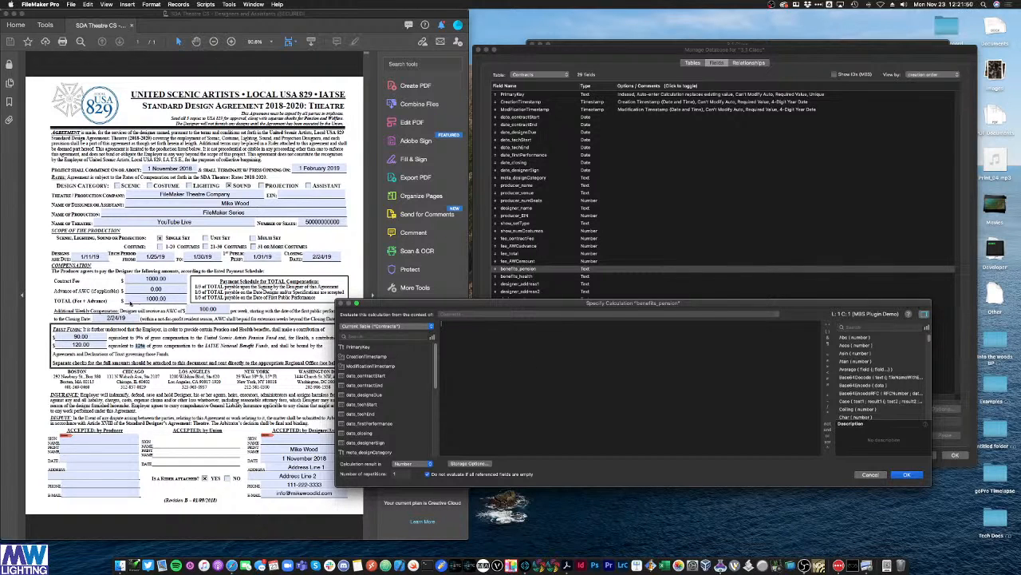
# Step: Enter the formula fee_total * .09 for benefits_pension
pyautogui.moveTo(435, 360); pyautogui.dragTo(435, 407)
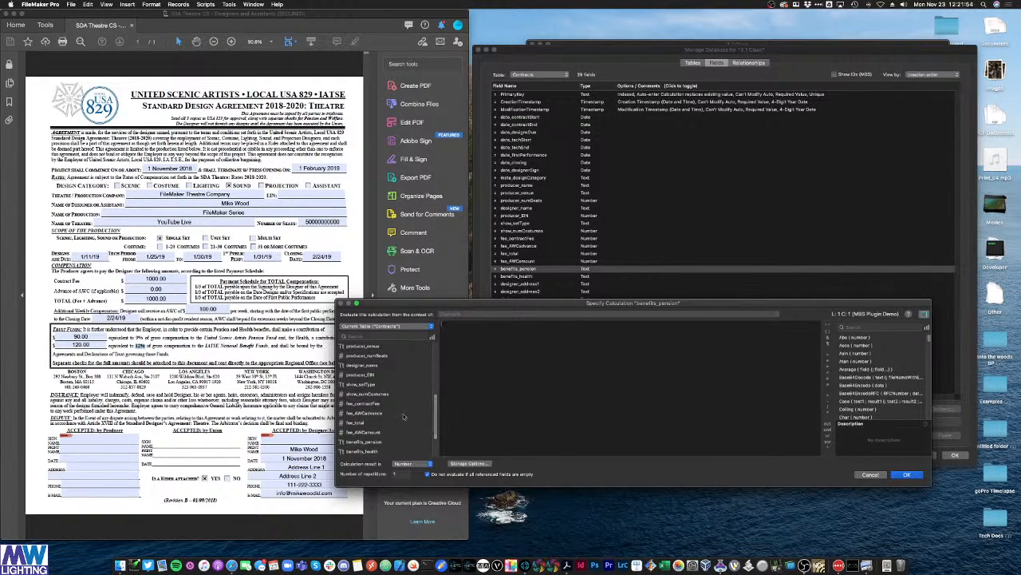
pyautogui.click(357, 422)
pyautogui.doubleClick(357, 422)
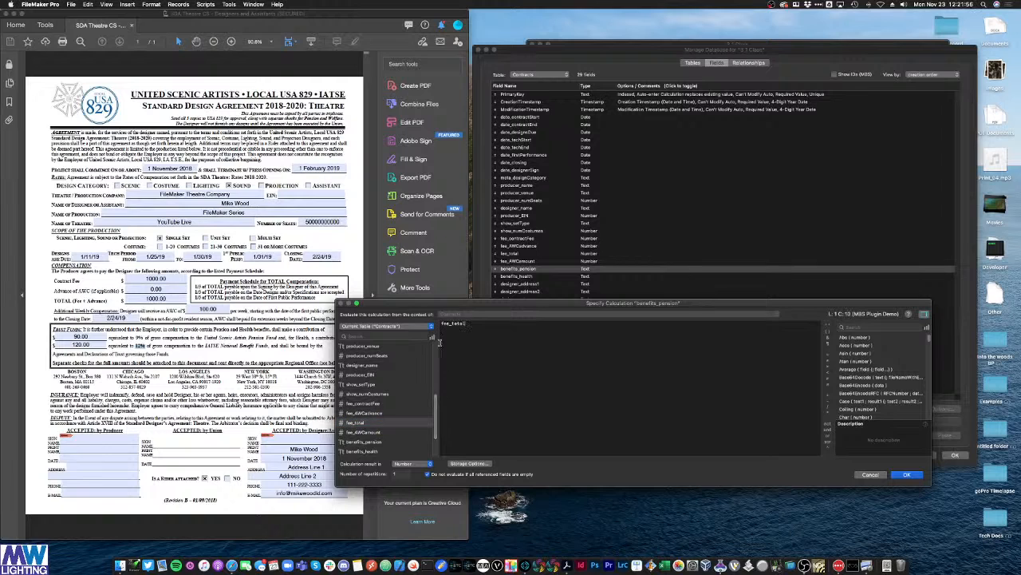
pyautogui.write('*')
pyautogui.click(466, 326)
pyautogui.click(470, 325)
pyautogui.moveTo(489, 324); pyautogui.dragTo(442, 324)
pyautogui.click(493, 328)
pyautogui.doubleClick(452, 324)
pyautogui.click(483, 324)
# Step: Keep a Number result, set storage to Do not store, and confirm the calculation
pyautogui.click(402, 464)
pyautogui.click(402, 464)
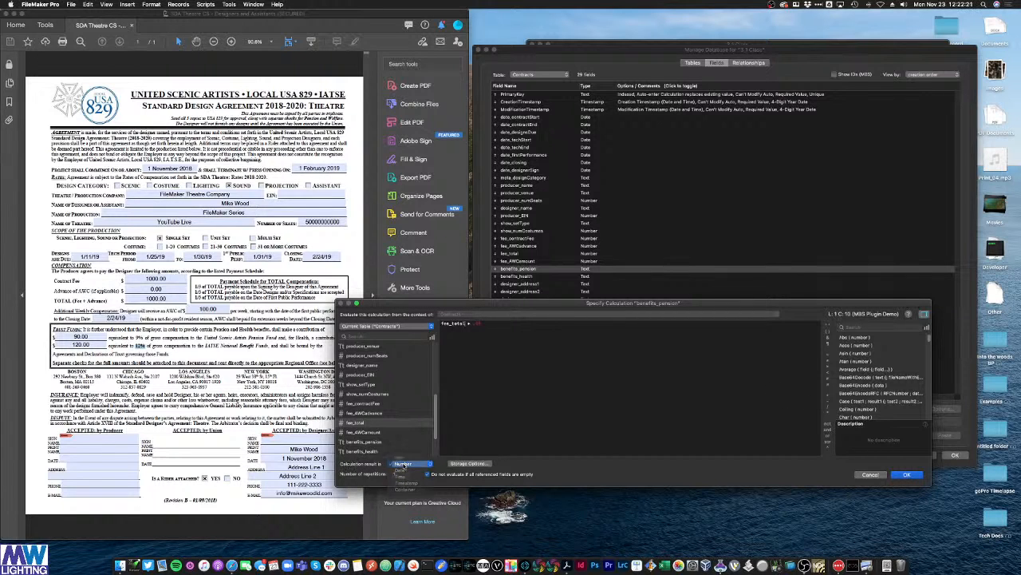
pyautogui.click(470, 463)
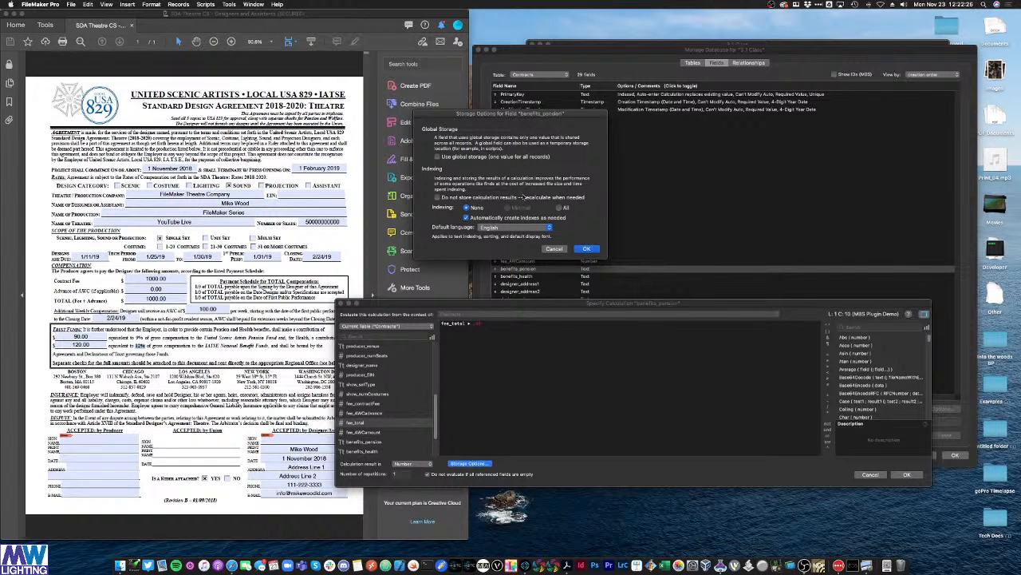
pyautogui.click(472, 198)
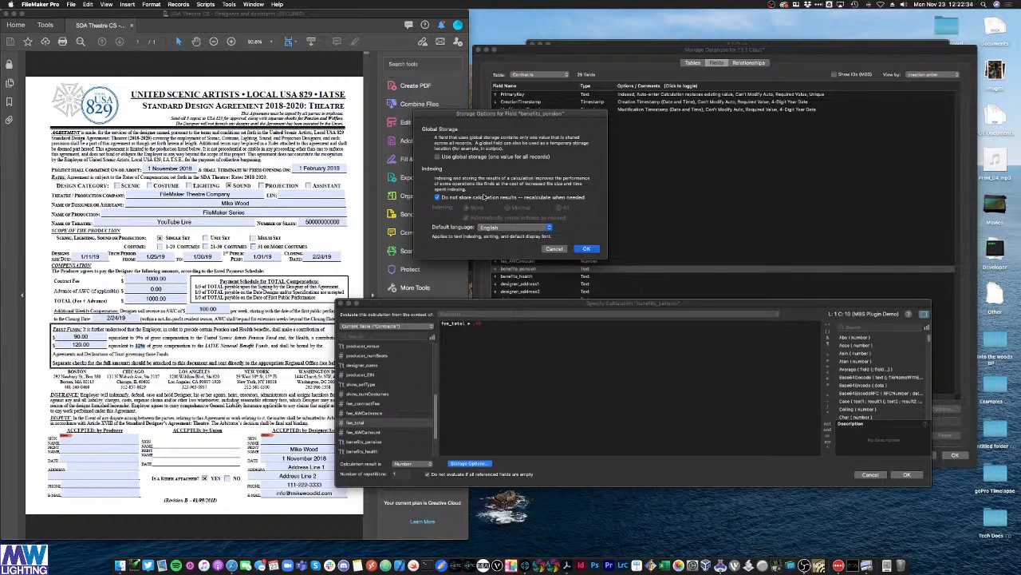
pyautogui.click(587, 248)
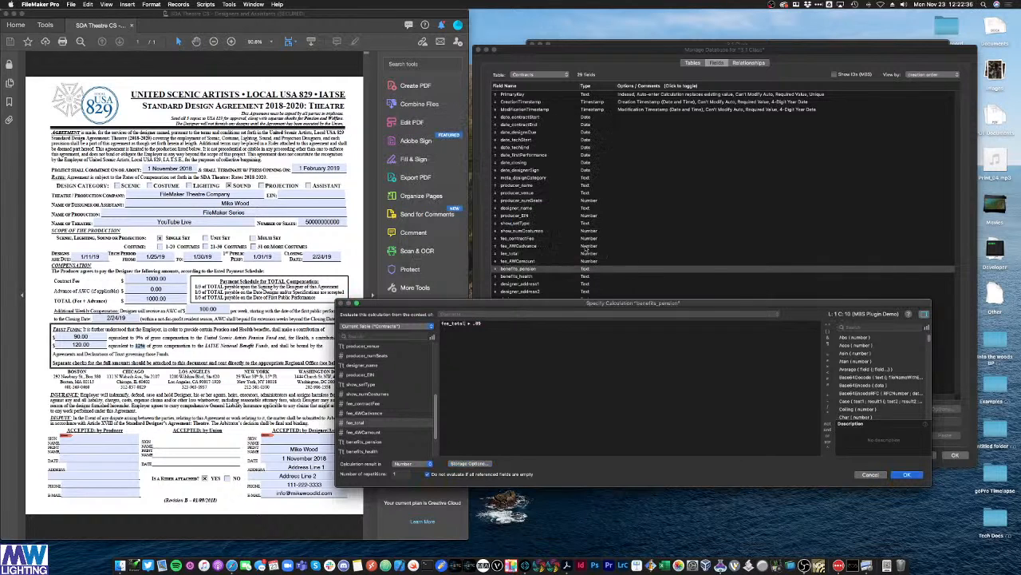
pyautogui.click(479, 463)
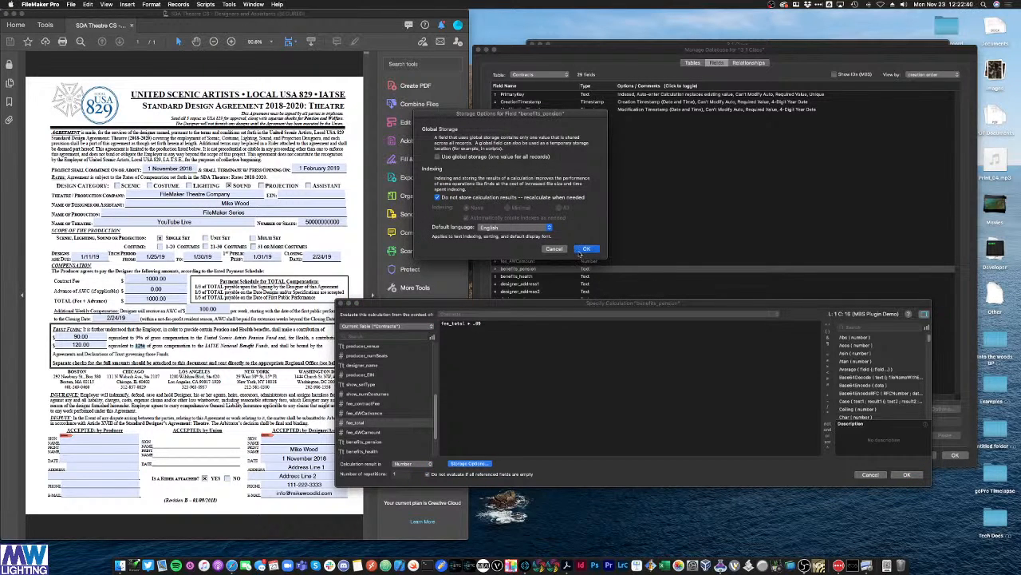
pyautogui.click(581, 250)
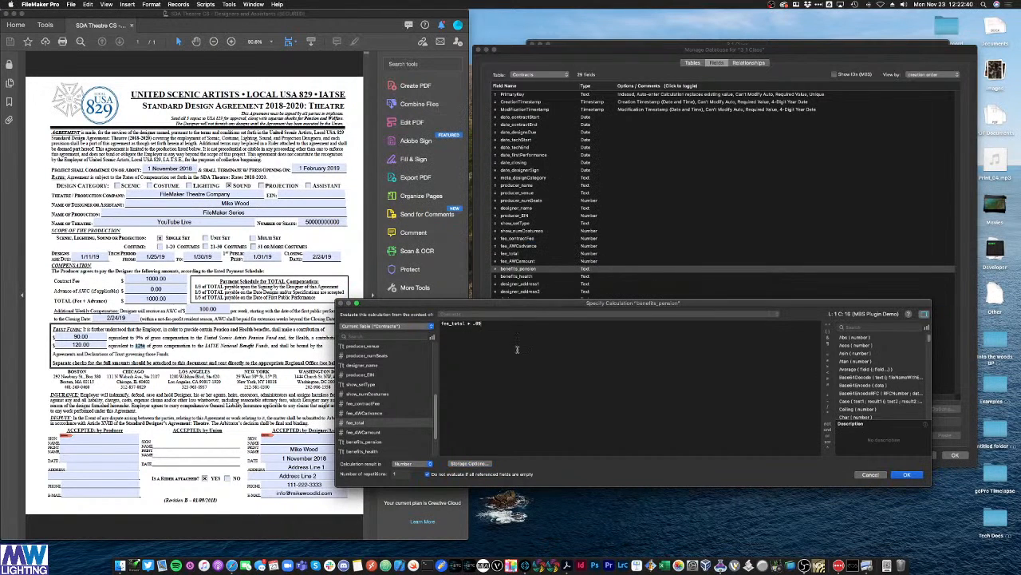
pyautogui.click(907, 474)
# Step: Select benefits_health and choose Calculation as its field type
pyautogui.click(539, 277)
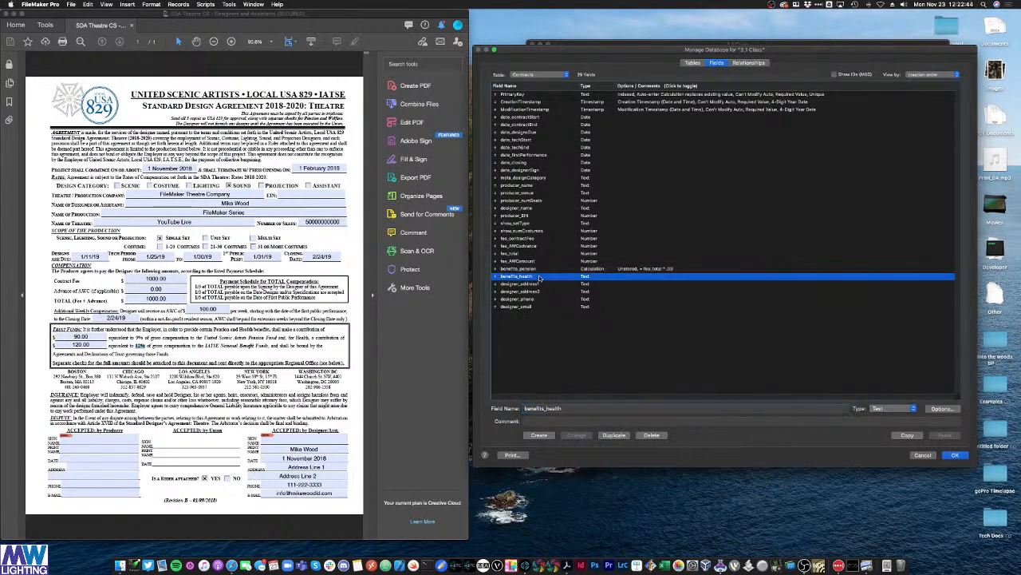
pyautogui.click(885, 408)
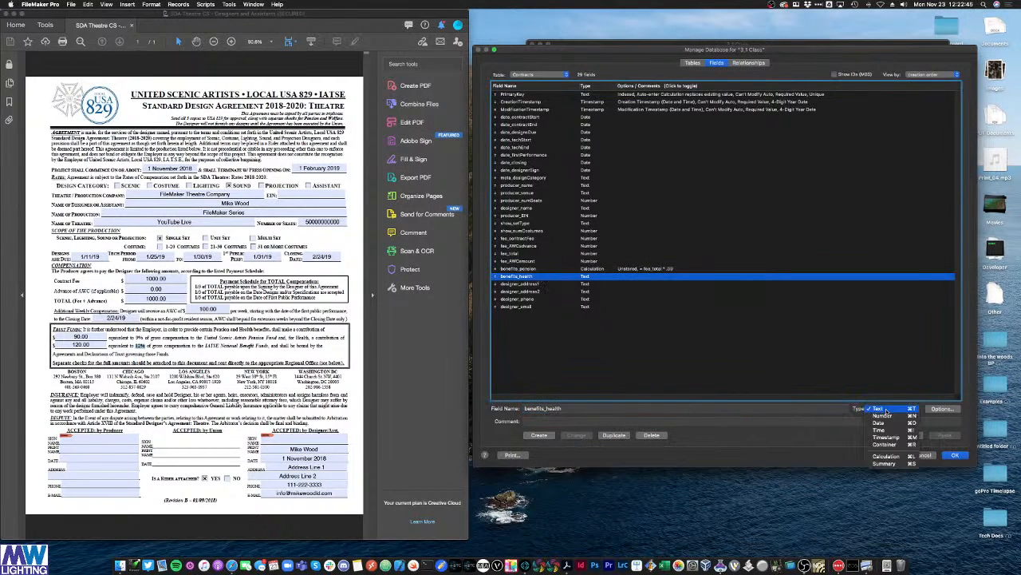
pyautogui.click(885, 456)
# Step: Convert benefits_health to an unstored calculation equal to fee_total * .12
pyautogui.click(577, 435)
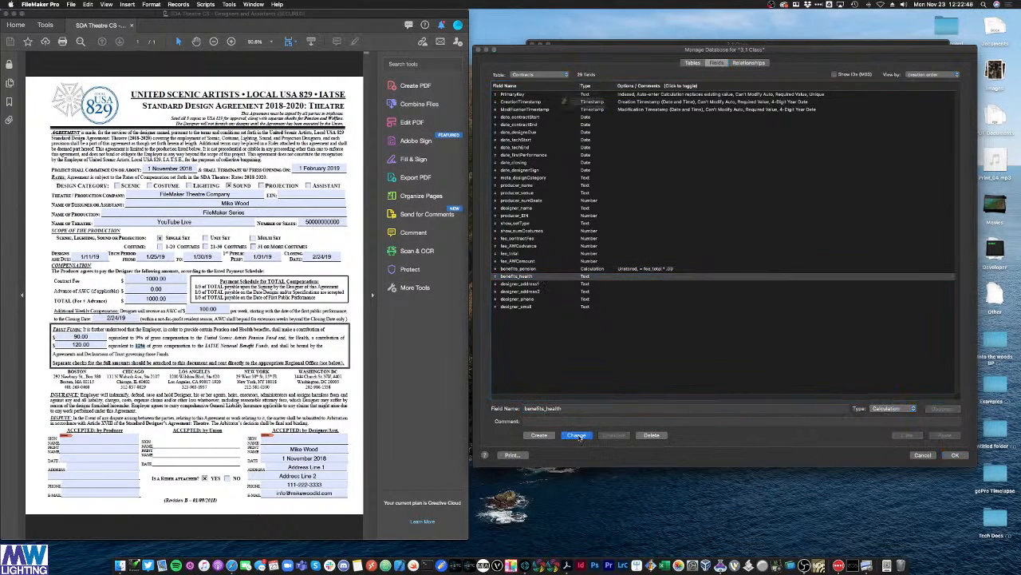
pyautogui.click(600, 121)
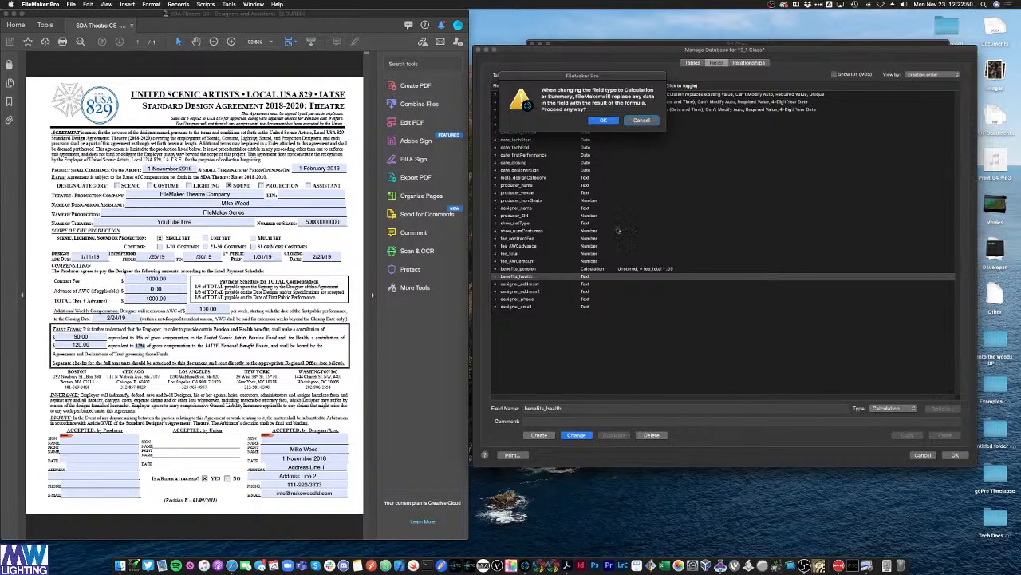
pyautogui.moveTo(447, 306); pyautogui.dragTo(447, 327)
pyautogui.scroll(-5, 375, 415)
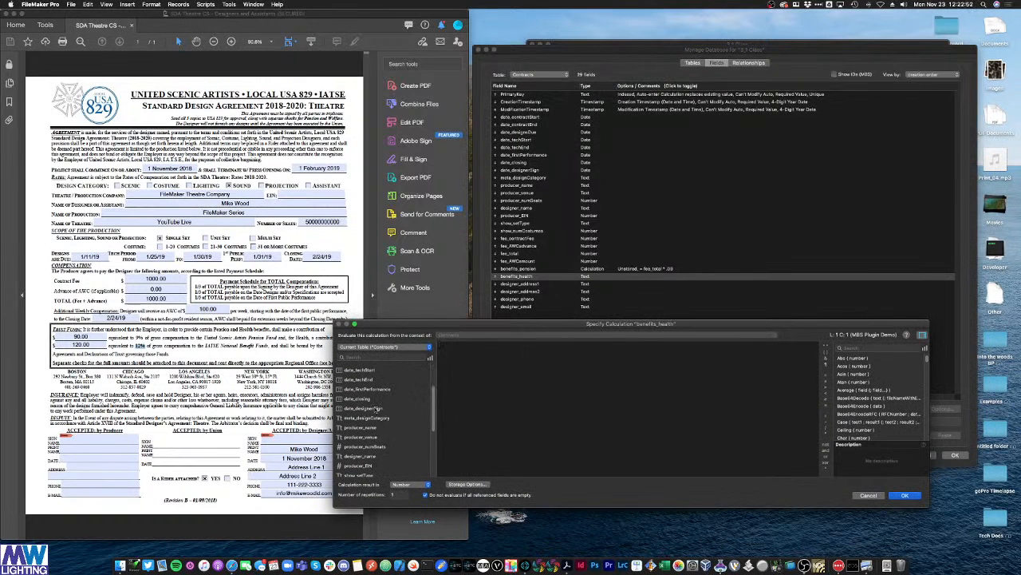
pyautogui.doubleClick(361, 469)
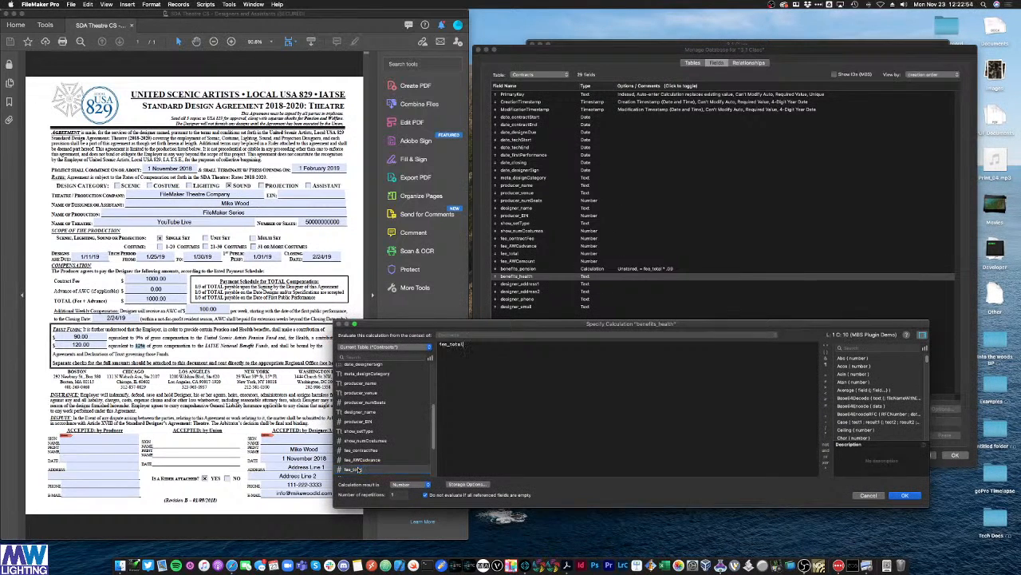
pyautogui.write('*')
pyautogui.click(467, 483)
pyautogui.click(438, 197)
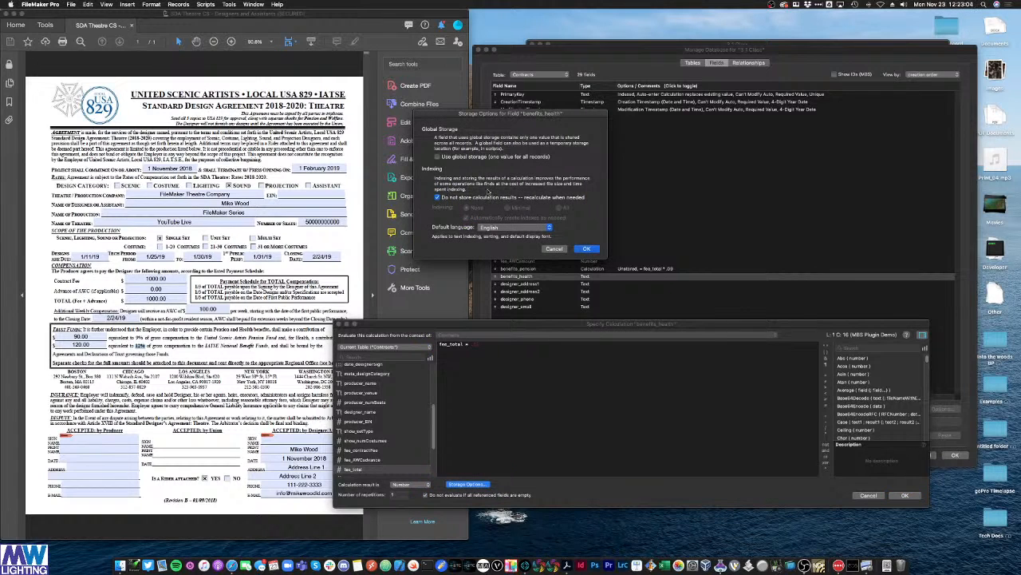
pyautogui.click(587, 248)
pyautogui.write('.12')
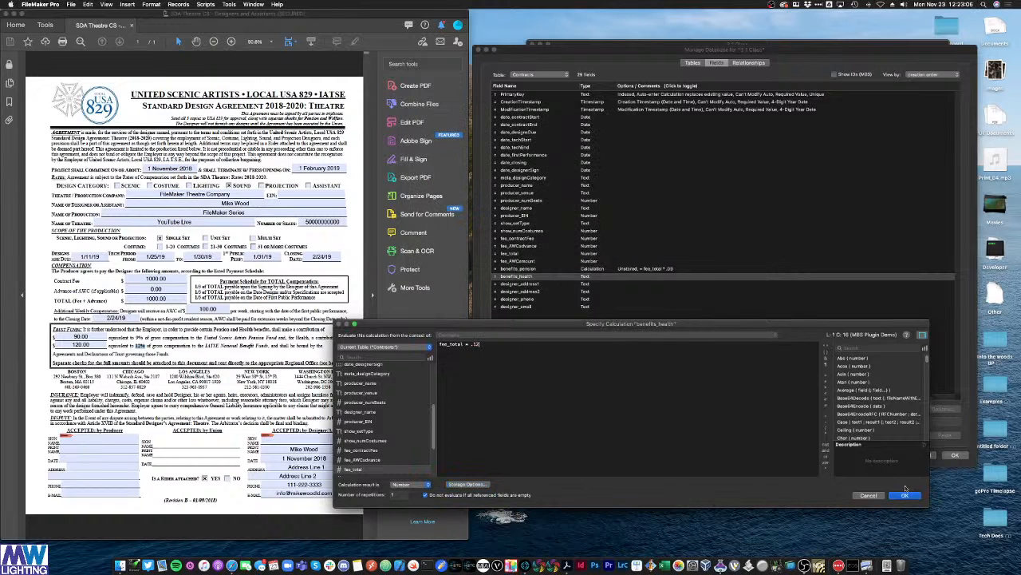
pyautogui.click(905, 495)
# Step: Review the fee_AWCadvance and benefits_health definitions, then select the fee_total field
pyautogui.click(658, 246)
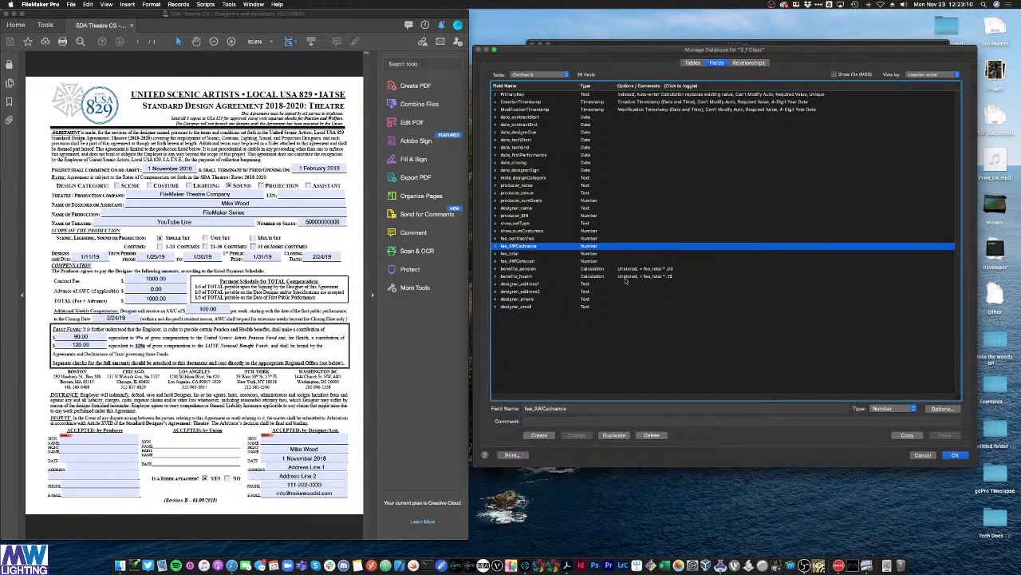
pyautogui.click(665, 278)
pyautogui.click(527, 254)
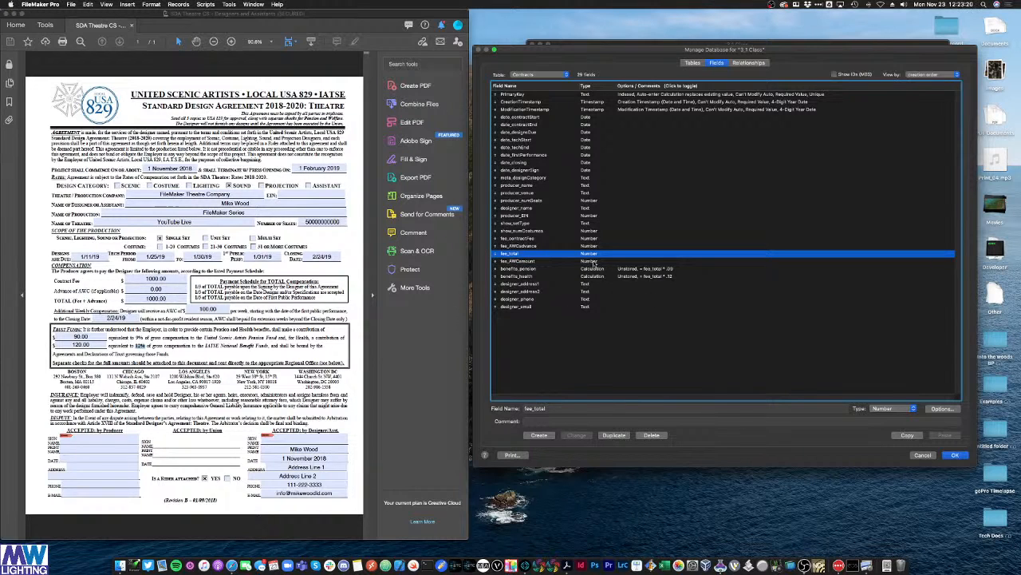
# Step: Change fee_total's field type to Calculation, accepting the data-replacement warning
pyautogui.click(900, 408)
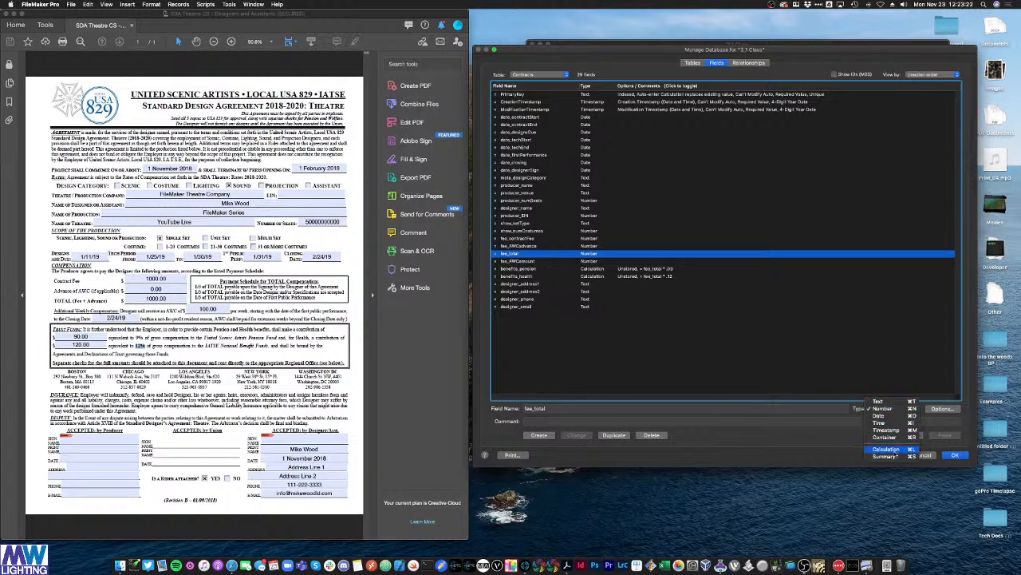
pyautogui.click(886, 449)
pyautogui.click(577, 435)
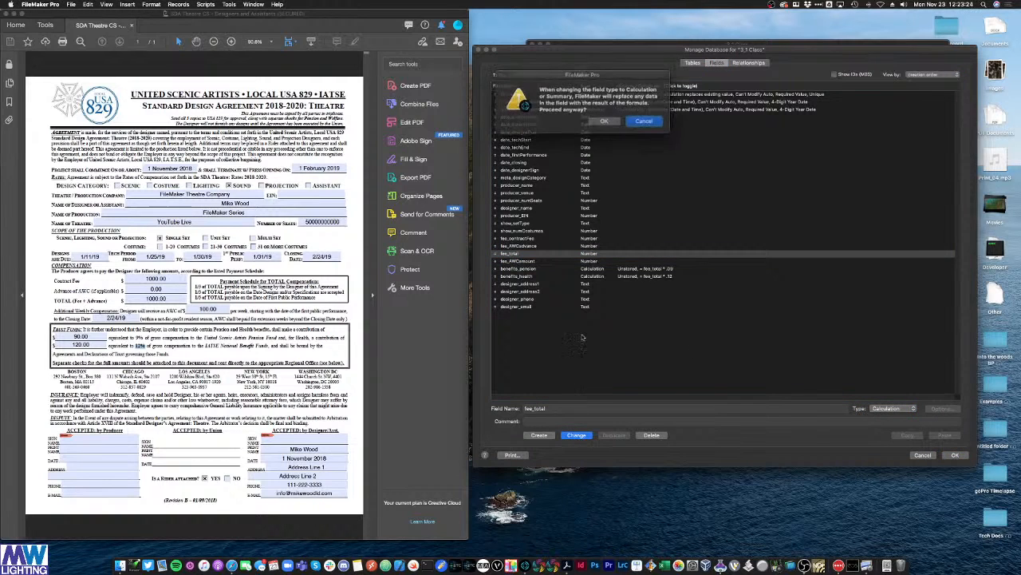
pyautogui.click(642, 121)
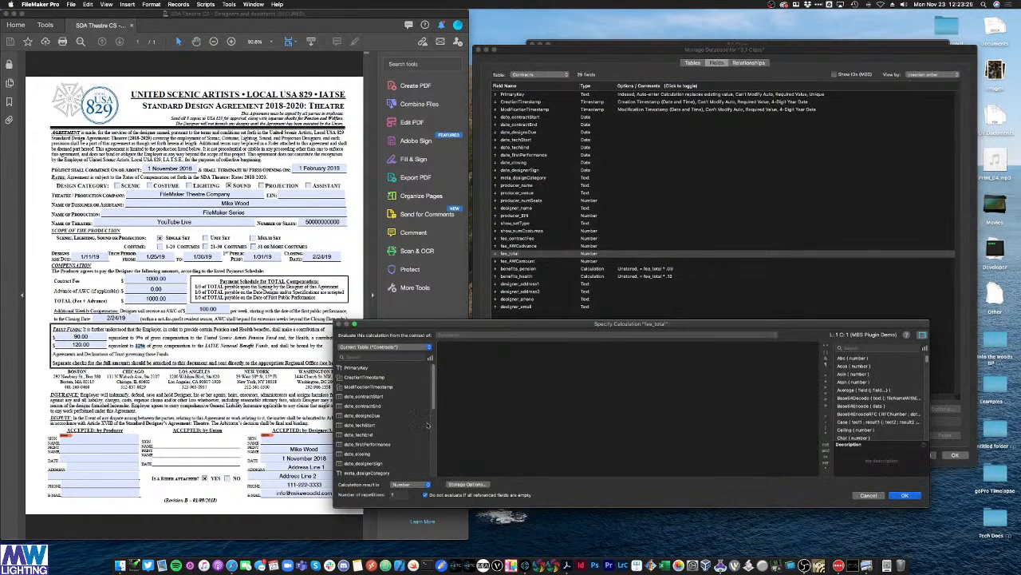
# Step: Define fee_total as fee_contractFee + fee_AWCadvance, keep it unstored, and save it
pyautogui.scroll(-5, 422, 412)
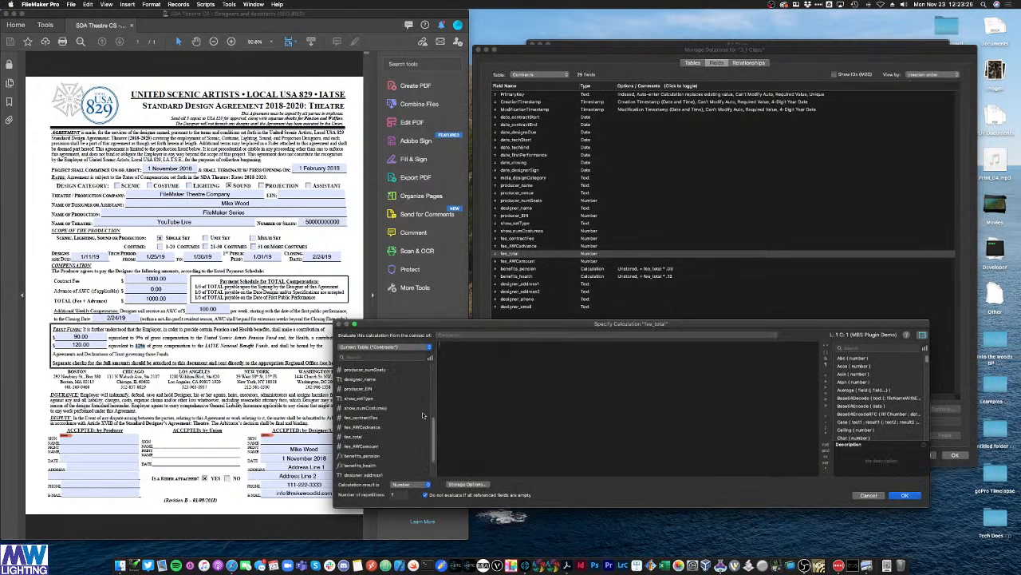
pyautogui.doubleClick(368, 418)
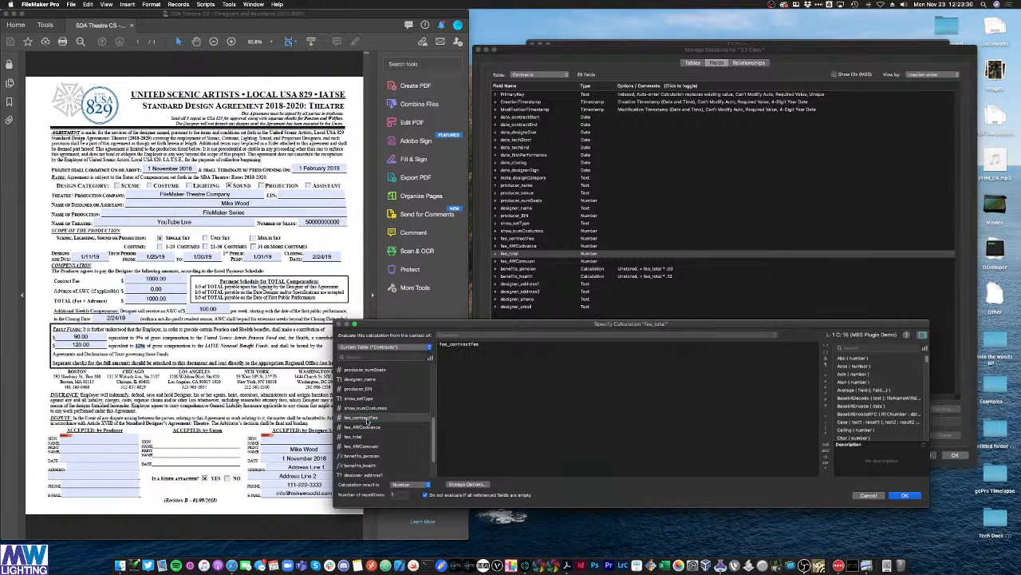
pyautogui.write('+')
pyautogui.doubleClick(358, 427)
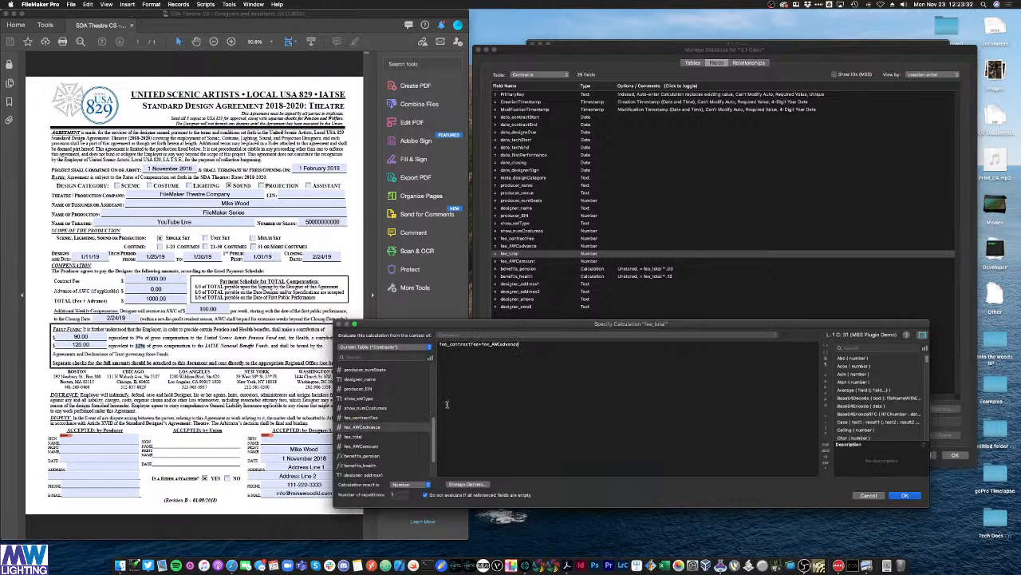
pyautogui.click(479, 345)
pyautogui.click(484, 345)
pyautogui.click(467, 484)
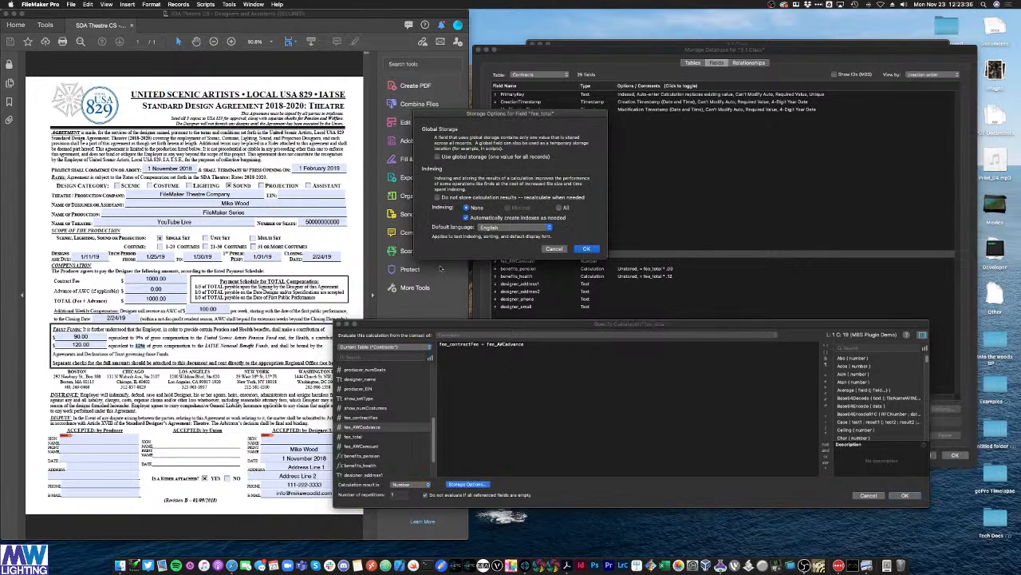
pyautogui.click(587, 248)
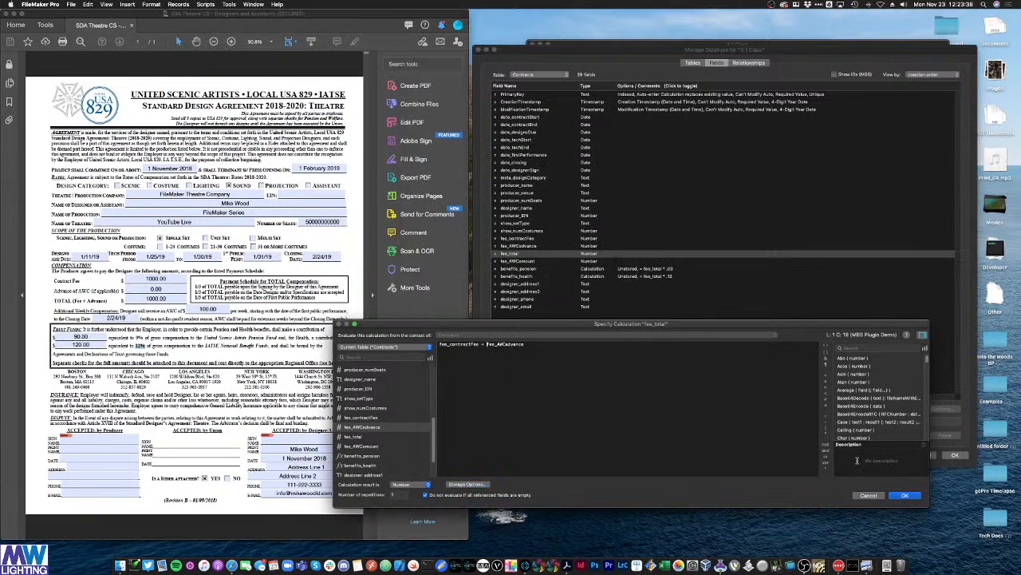
pyautogui.click(905, 495)
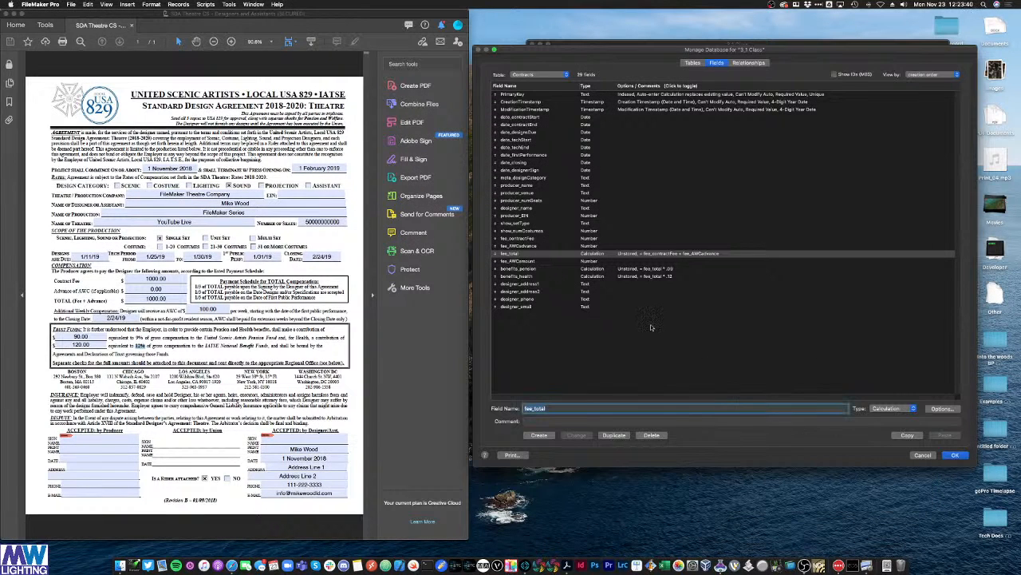
pyautogui.click(551, 254)
pyautogui.click(538, 238)
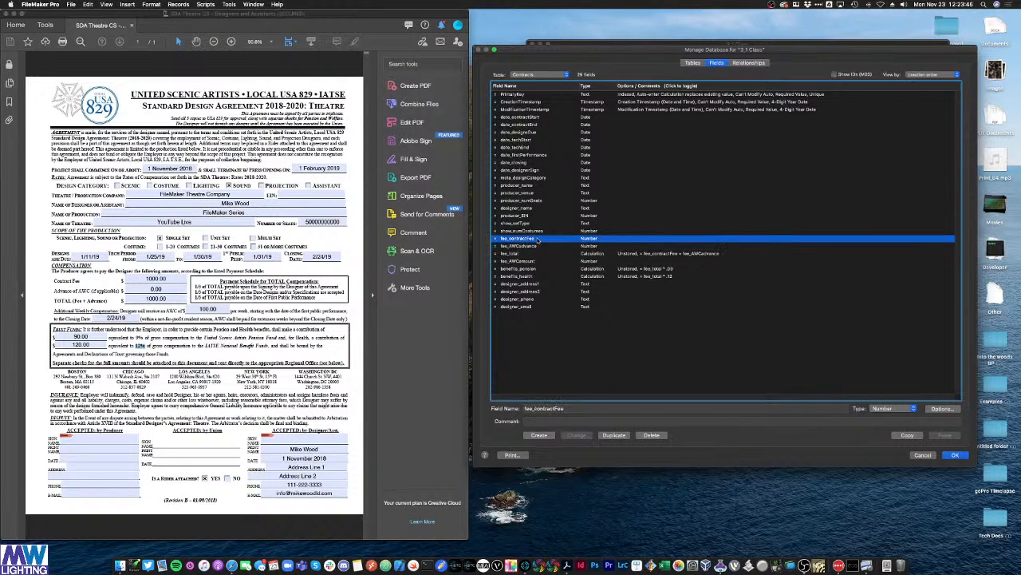
pyautogui.click(520, 247)
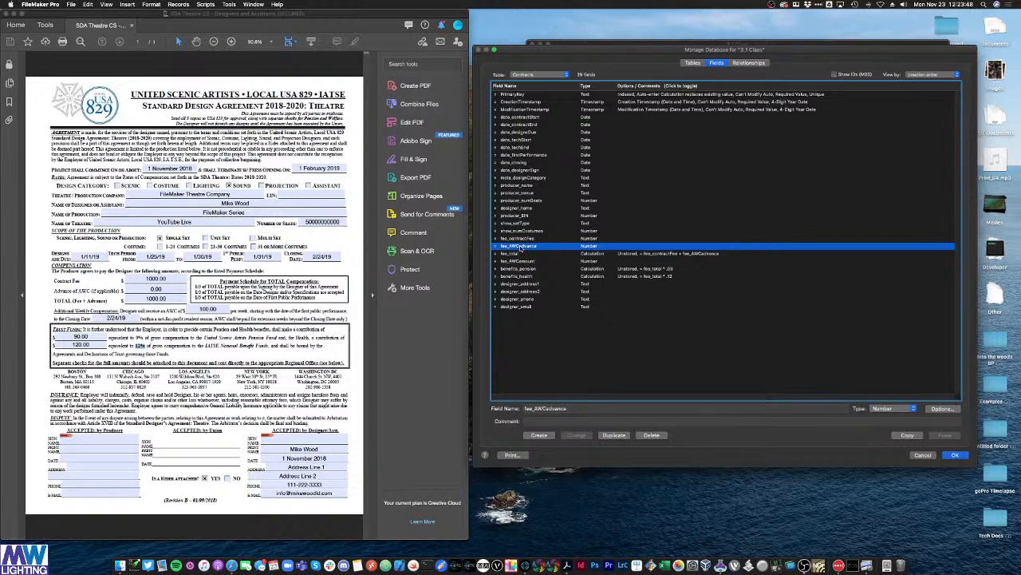
pyautogui.click(523, 239)
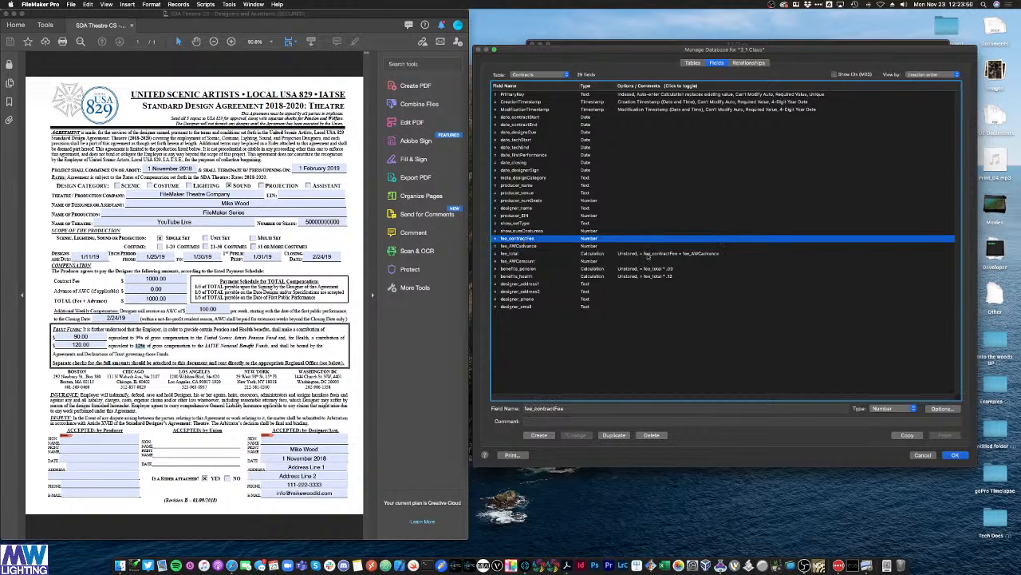
pyautogui.click(648, 255)
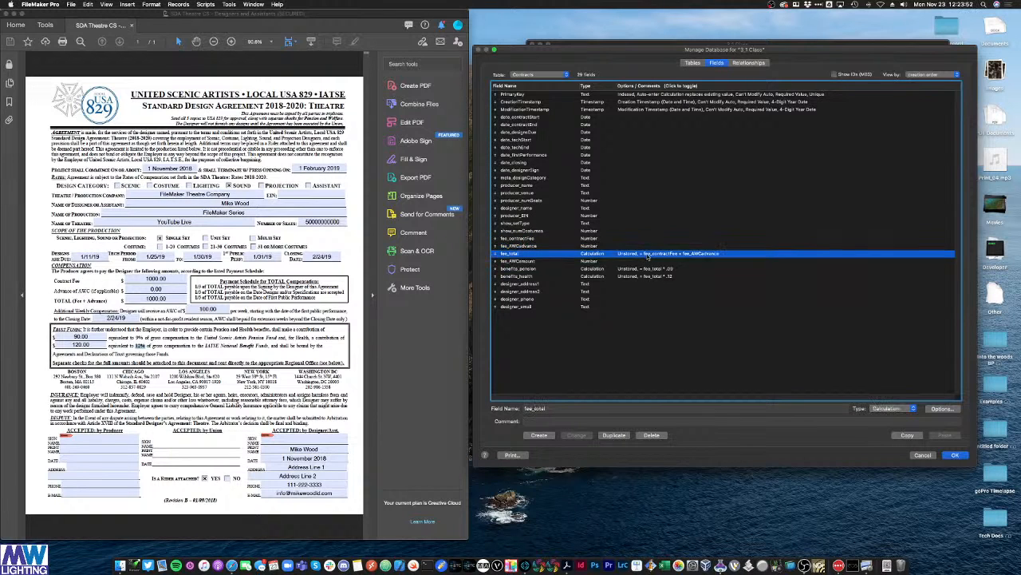
pyautogui.click(535, 269)
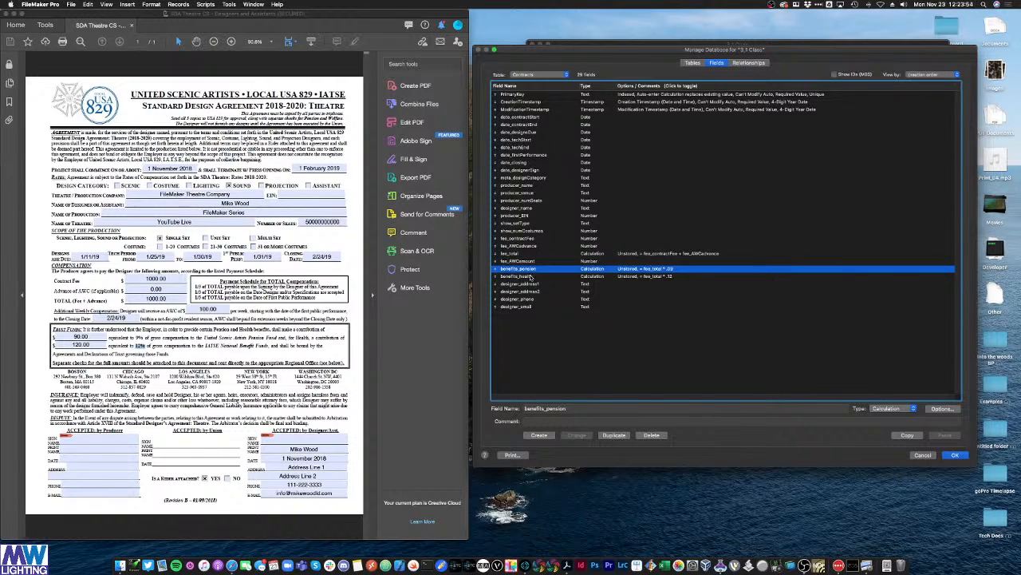
pyautogui.click(529, 277)
pyautogui.click(591, 379)
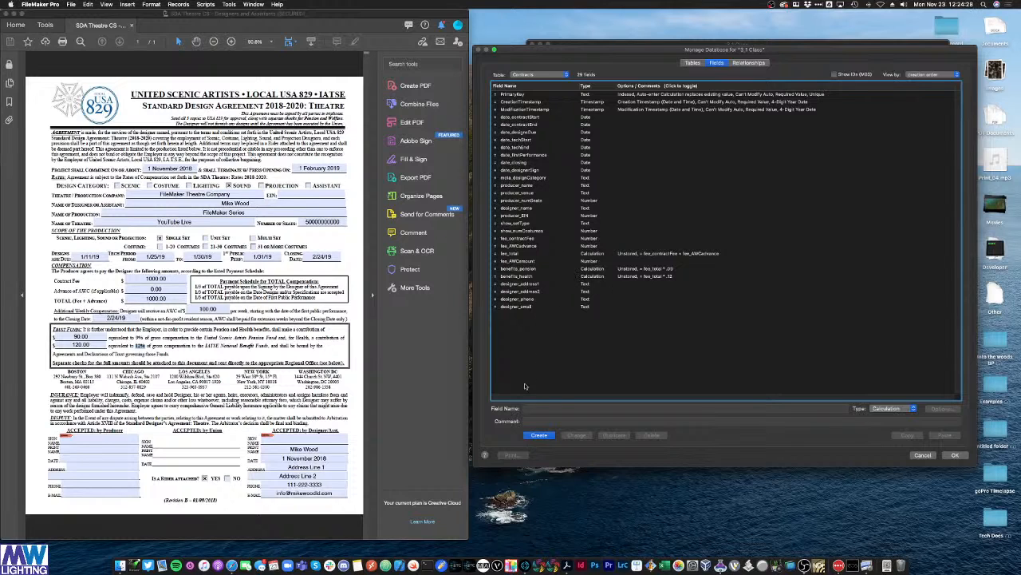
# Step: Create a new calculation field named fee_duesOwed
pyautogui.click(528, 408)
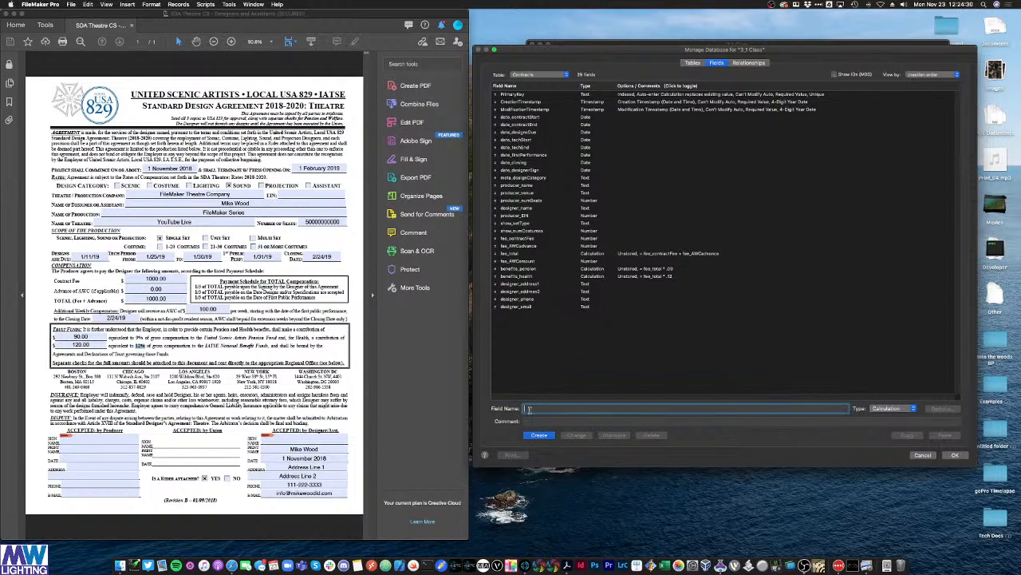
pyautogui.write('fee_duesOwed')
pyautogui.click(539, 435)
# Step: Set fee_duesOwed's formula to fee_total * .02 with unstored results, and save it
pyautogui.scroll(-1, 426, 423)
pyautogui.scroll(-4, 426, 423)
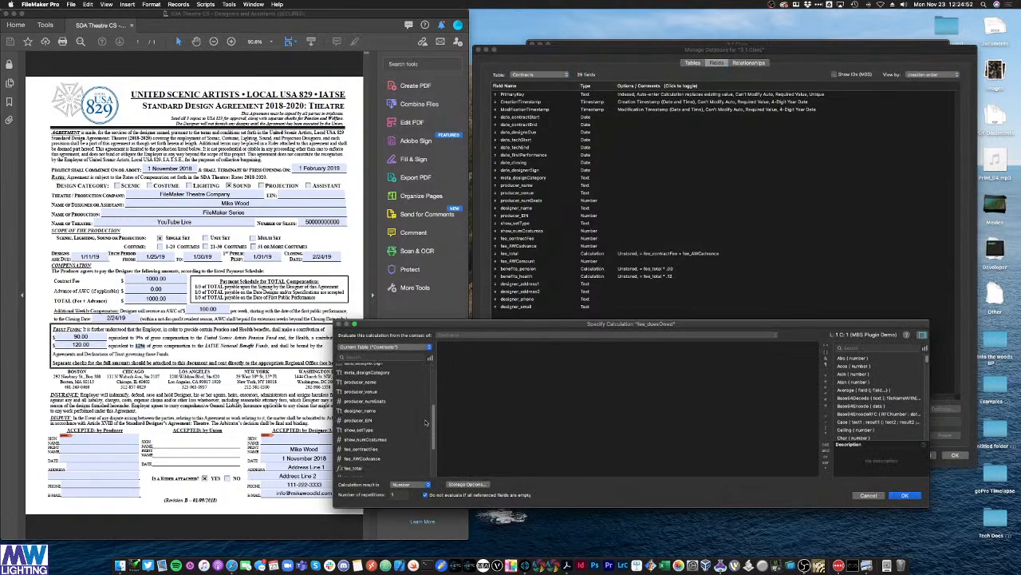
pyautogui.scroll(1, 414, 408)
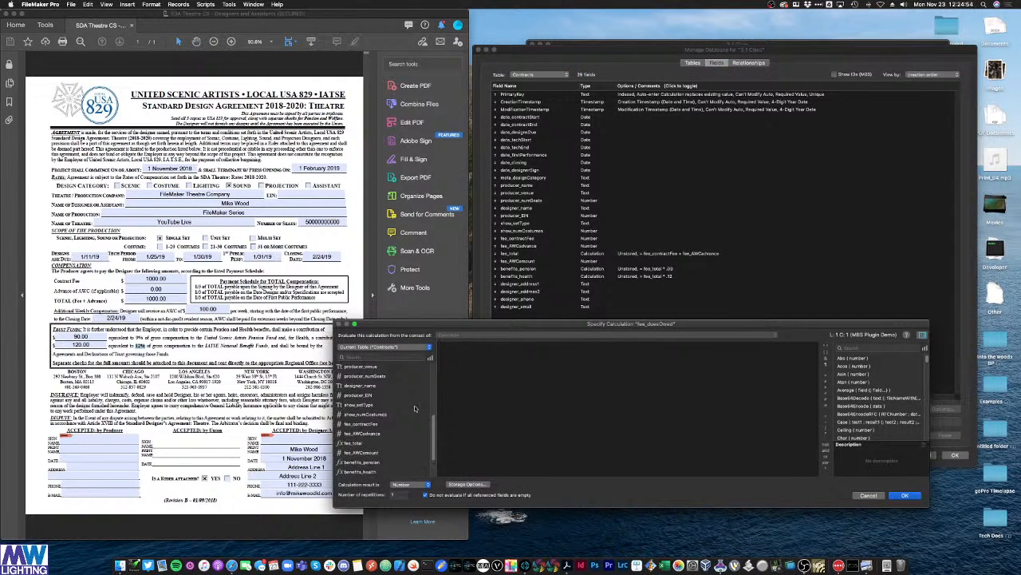
pyautogui.doubleClick(355, 442)
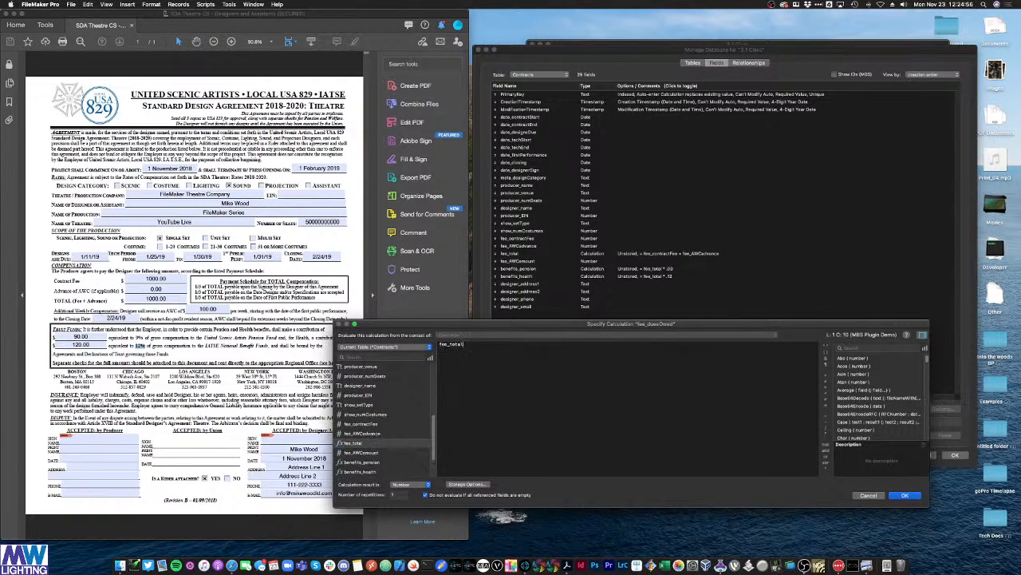
pyautogui.write('*')
pyautogui.press('BackSpace')
pyautogui.press('BackSpace')
pyautogui.press('BackSpace')
pyautogui.write('-')
pyautogui.click(477, 484)
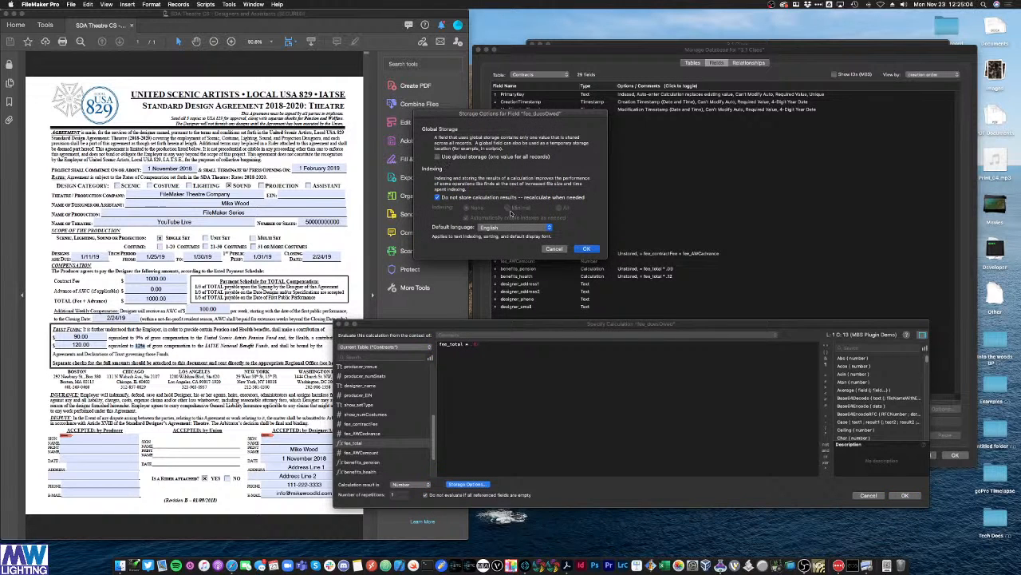
pyautogui.click(586, 248)
pyautogui.click(903, 495)
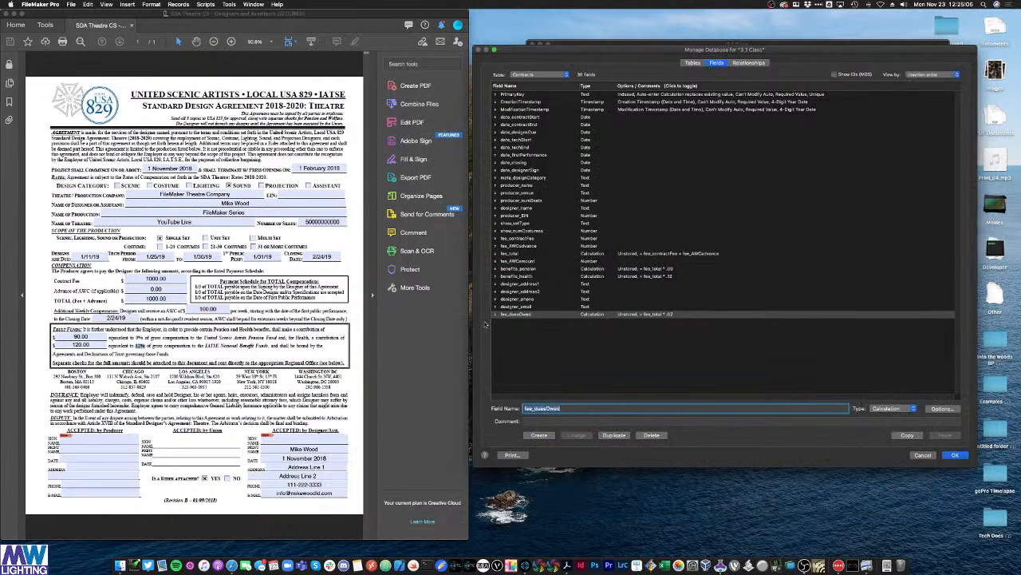
# Step: Move fee_duesOwed to sit just below fee_AWCamount in the field list
pyautogui.moveTo(496, 315); pyautogui.dragTo(499, 266)
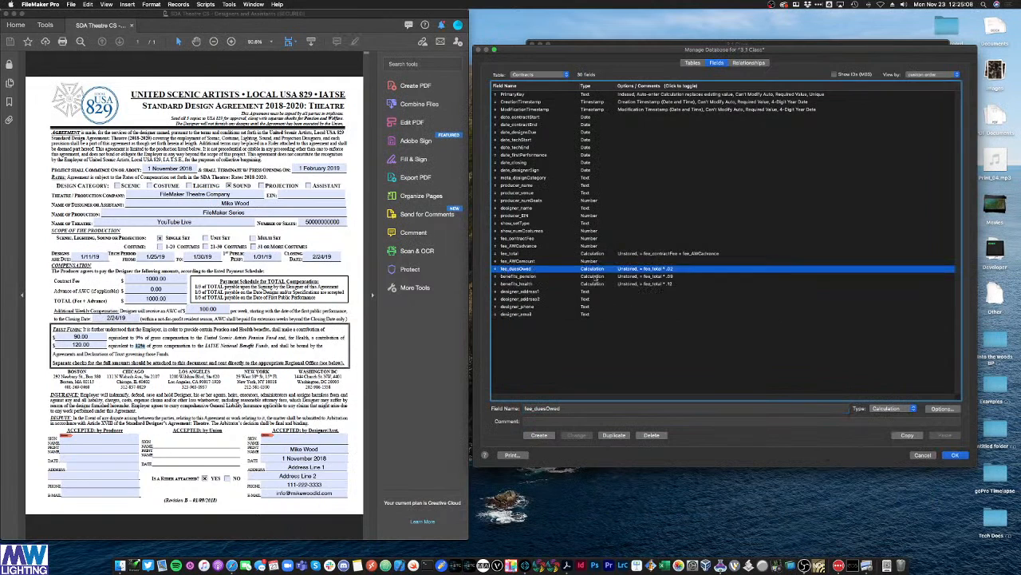
pyautogui.click(533, 292)
pyautogui.click(532, 300)
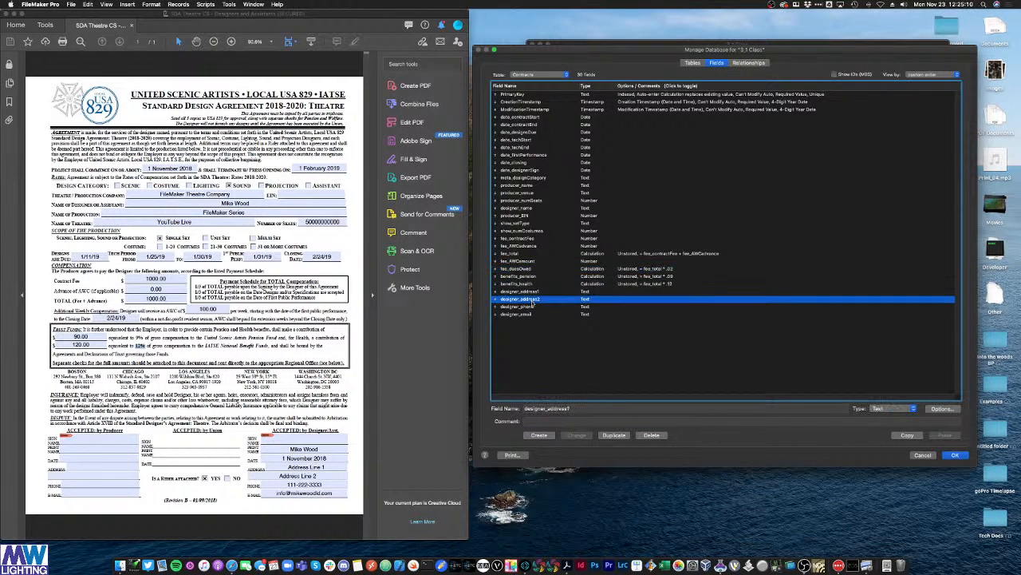
# Step: Switch to the Tables list, where Contracts shows 30 fields and 0 records
pyautogui.click(532, 307)
pyautogui.click(531, 314)
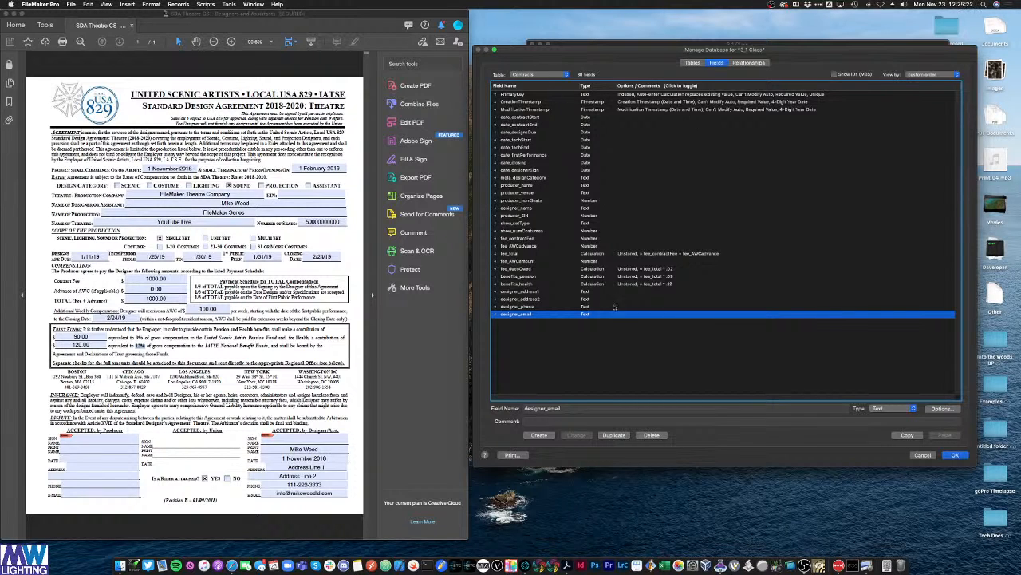
pyautogui.click(694, 64)
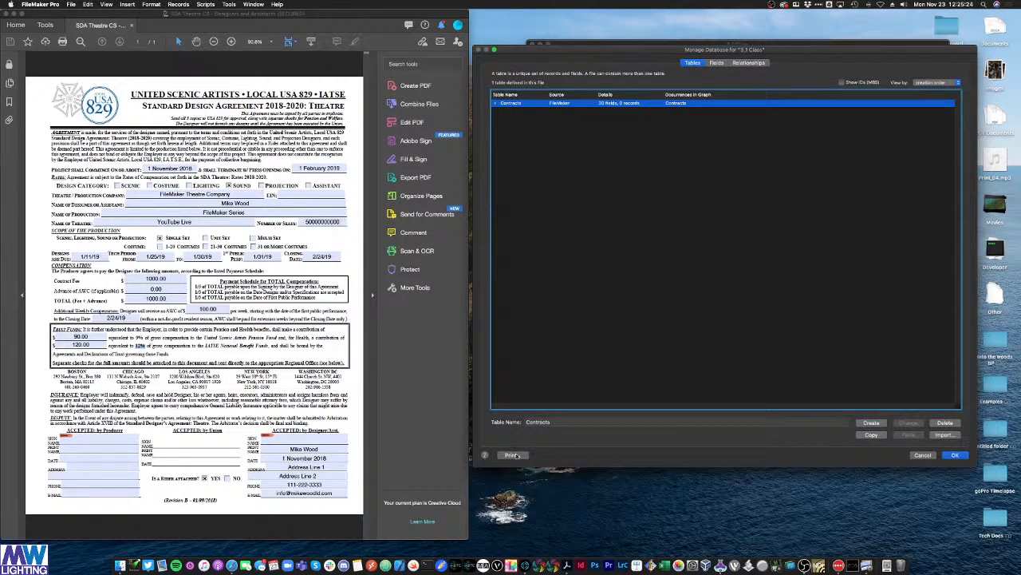
# Step: Create a table named Clients and open its list of fields
pyautogui.click(561, 422)
pyautogui.write('Clients')
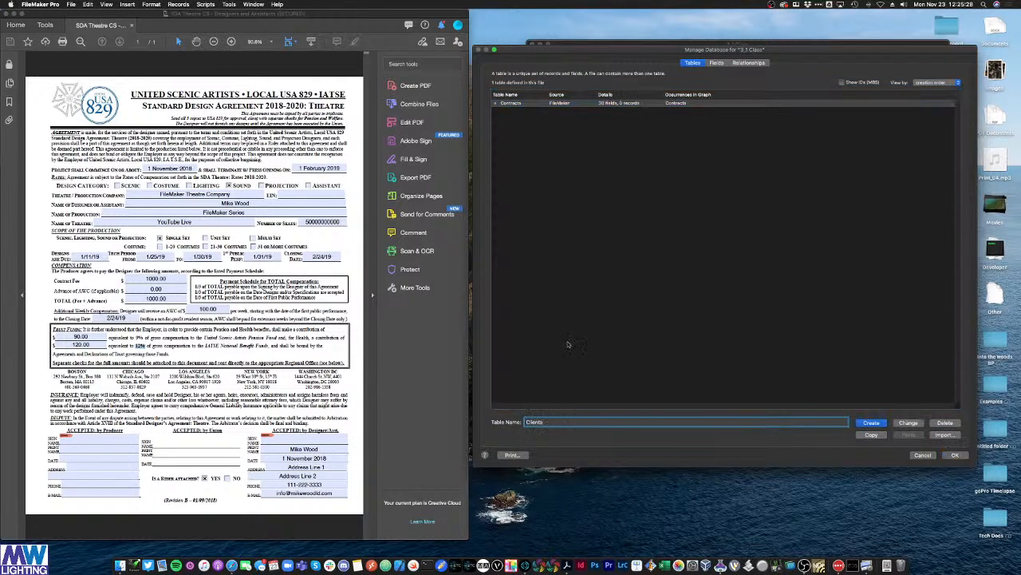
pyautogui.click(873, 423)
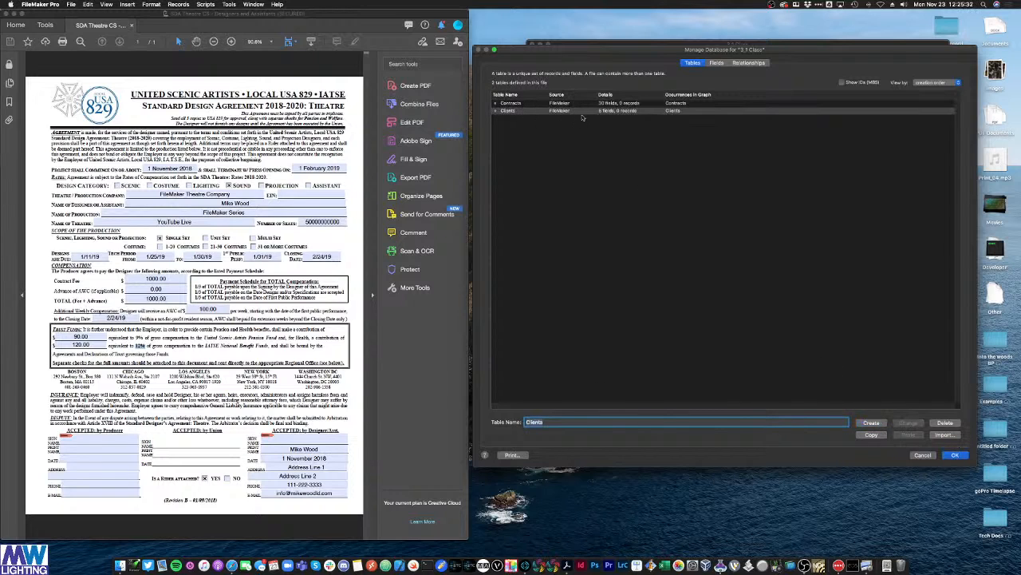
pyautogui.doubleClick(629, 113)
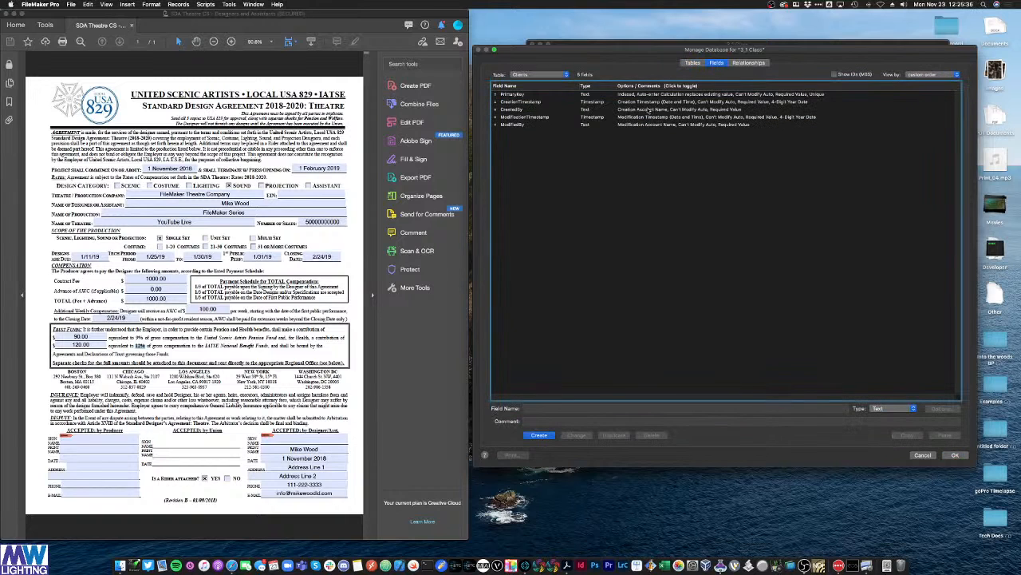
# Step: Delete the CreatedBy and ModifiedBy fields from the Clients table
pyautogui.click(517, 110)
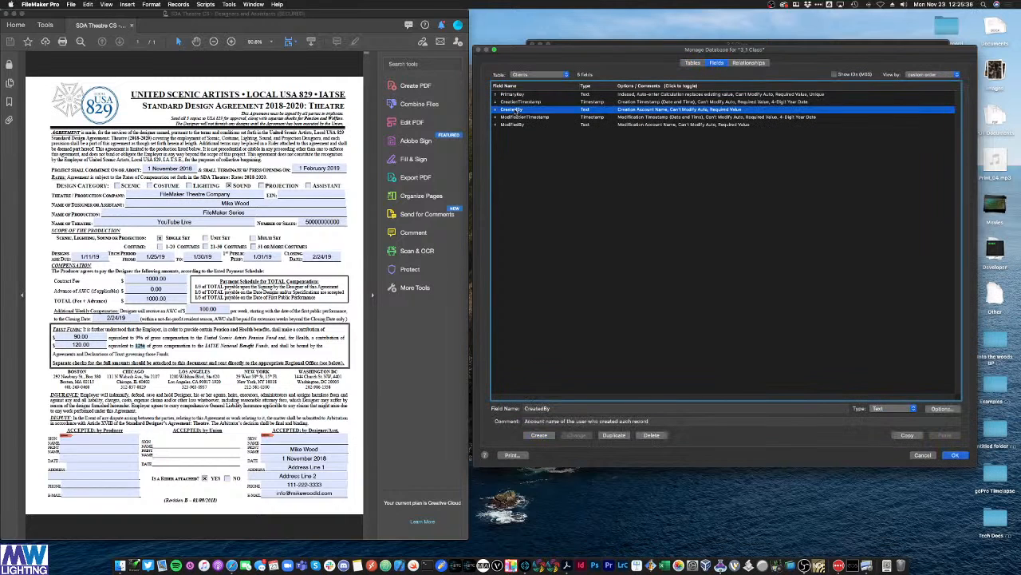
pyautogui.keyDown('super'); pyautogui.click(528, 125); pyautogui.keyUp('super')
pyautogui.click(645, 436)
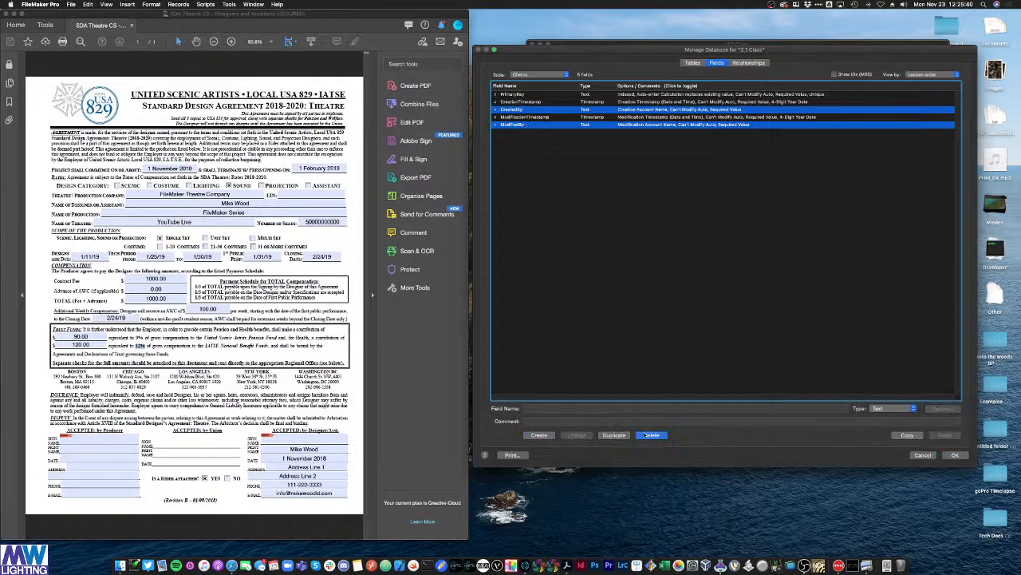
pyautogui.click(607, 120)
pyautogui.click(643, 155)
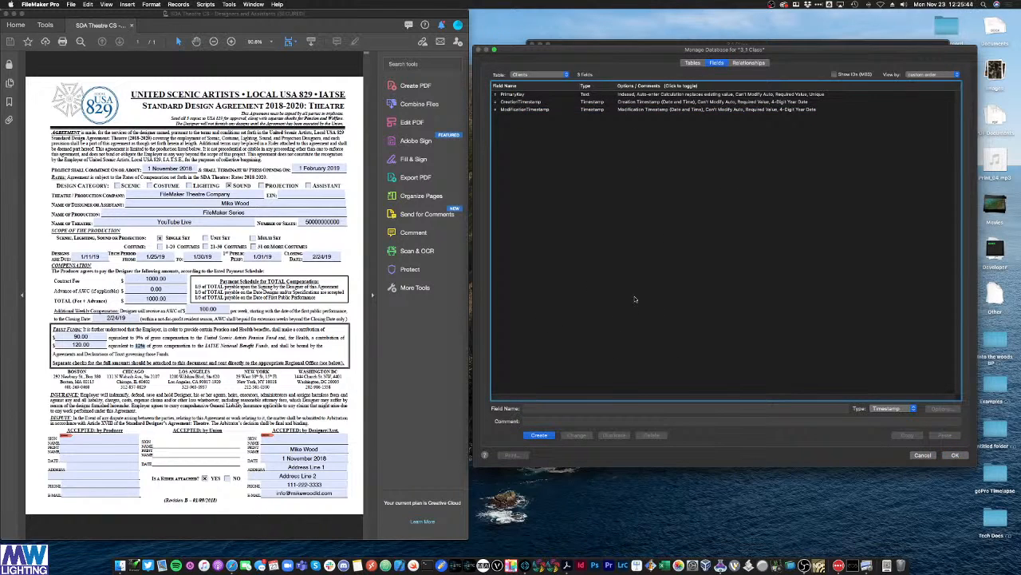
# Step: Add a clientName field and set its type to Text
pyautogui.click(564, 409)
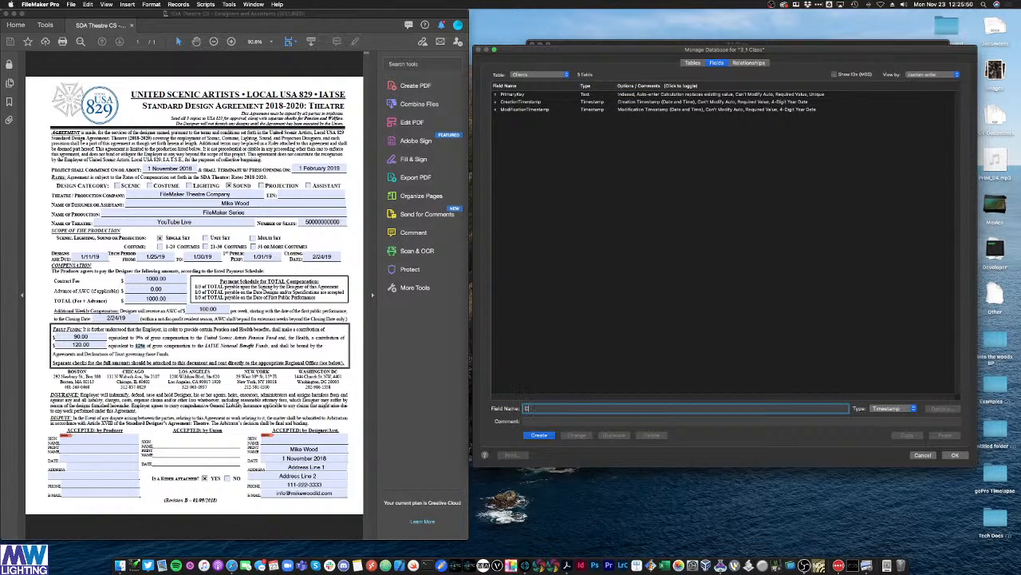
pyautogui.write('clientName')
pyautogui.press('Return')
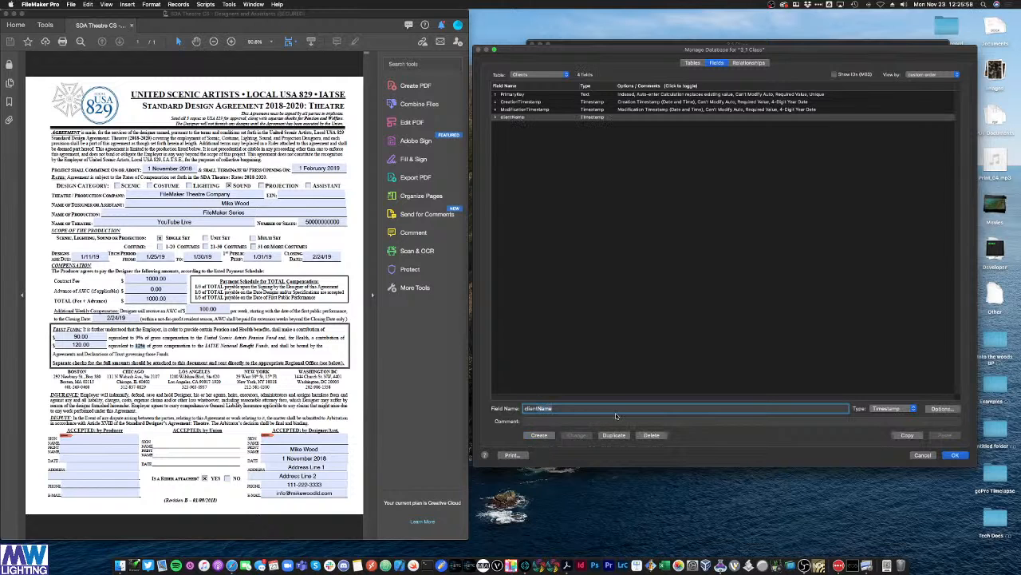
pyautogui.press('Tab')
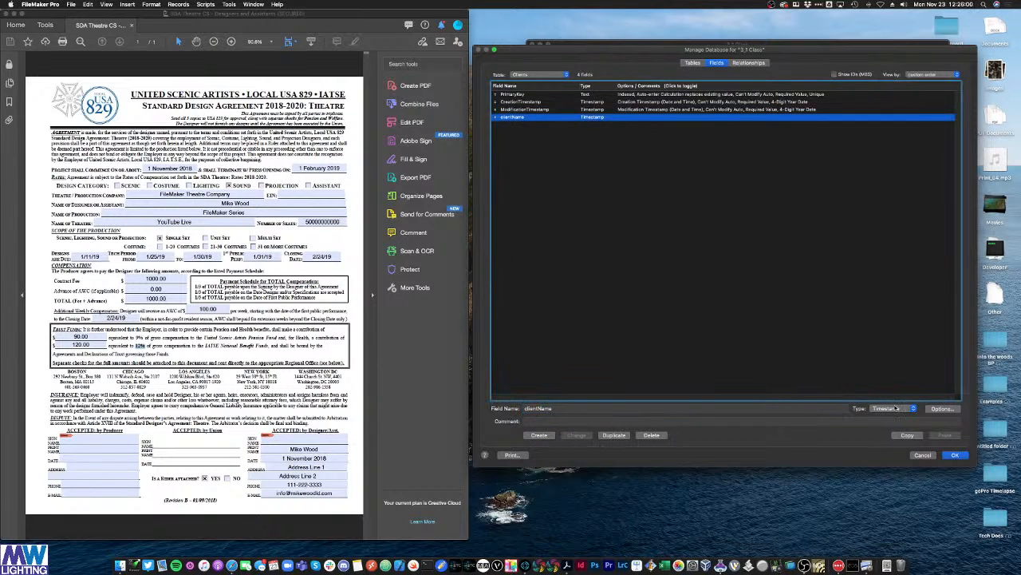
pyautogui.click(896, 407)
pyautogui.click(896, 380)
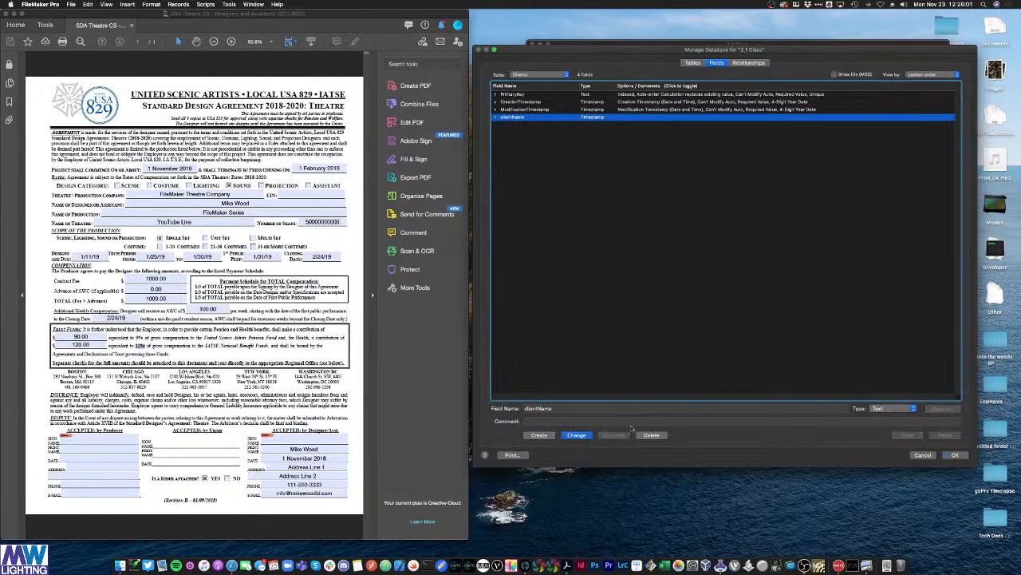
pyautogui.click(576, 435)
pyautogui.doubleClick(562, 411)
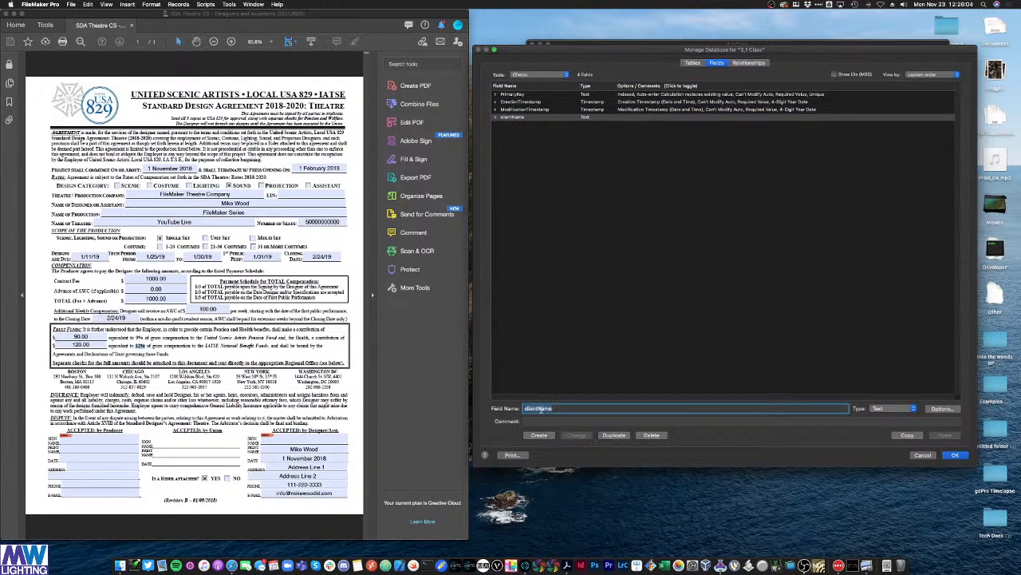
pyautogui.click(542, 409)
pyautogui.moveTo(539, 409); pyautogui.dragTo(599, 413)
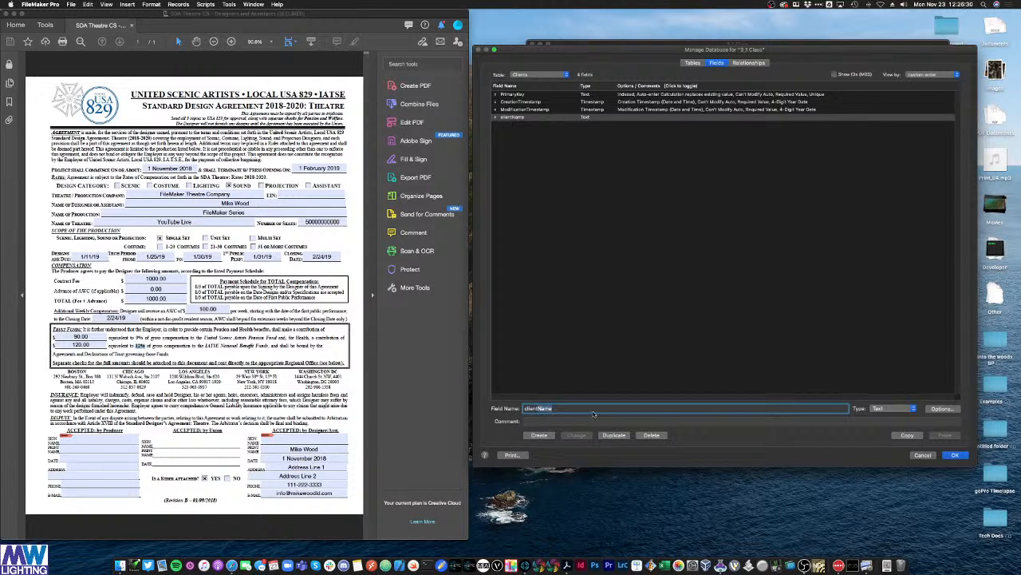
# Step: Create the clientSignatoryName, clientSignatoryEmail and clientSignatoryPhone fields in Clients
pyautogui.write('clientSt')
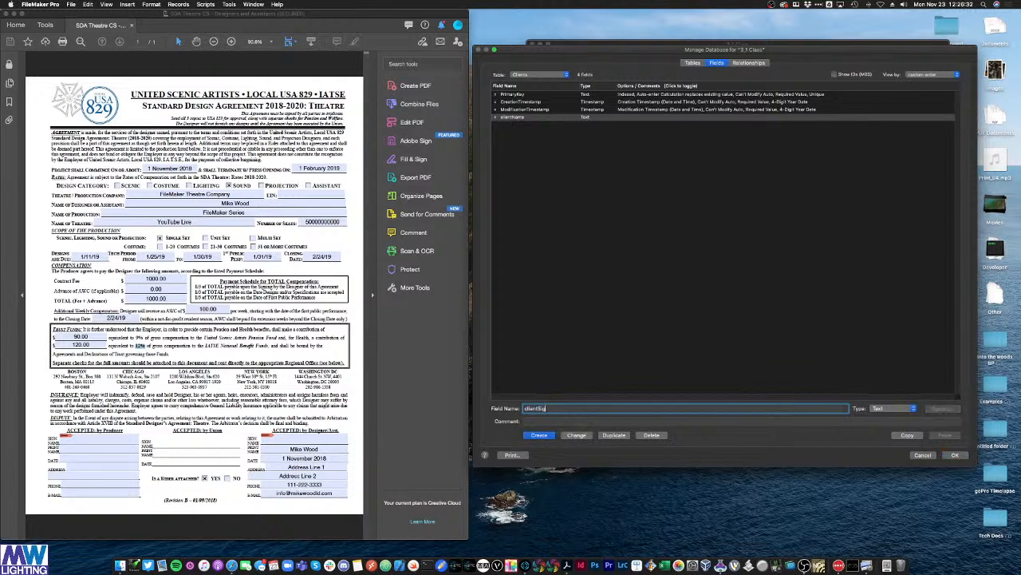
pyautogui.write('gnatoryName')
pyautogui.click(536, 435)
pyautogui.moveTo(556, 408); pyautogui.dragTo(656, 409)
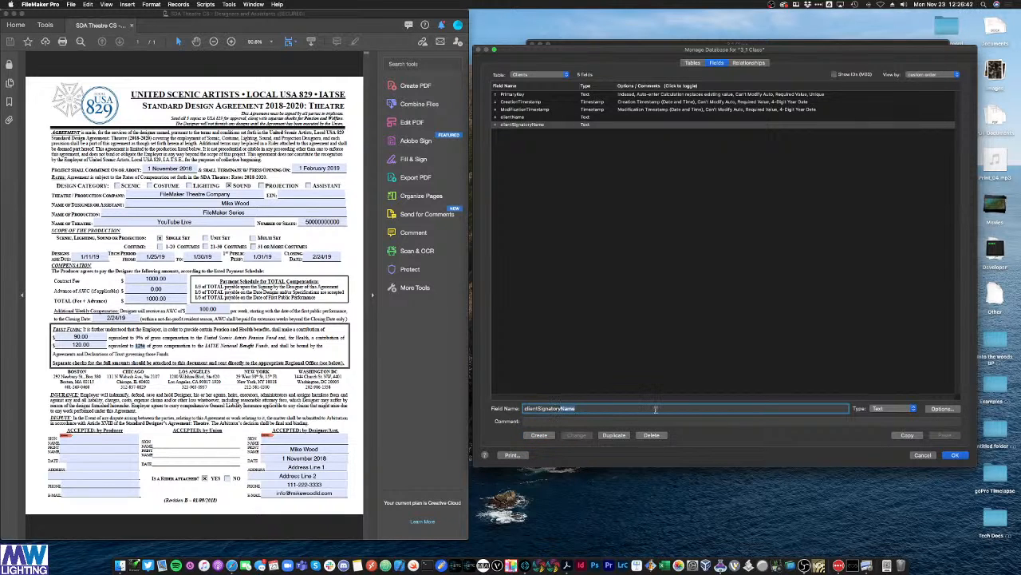
pyautogui.write('Email')
pyautogui.click(539, 435)
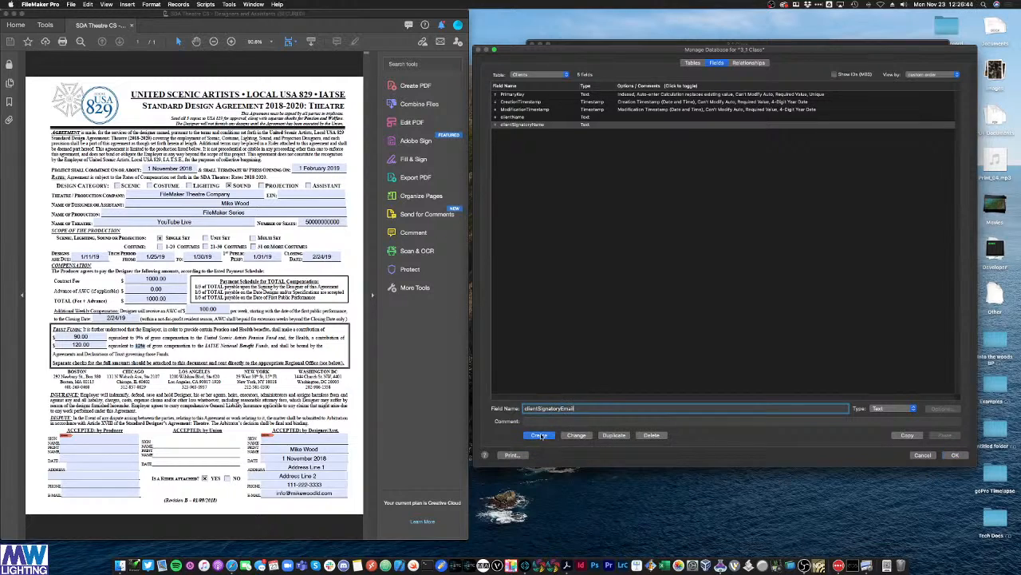
pyautogui.doubleClick(566, 408)
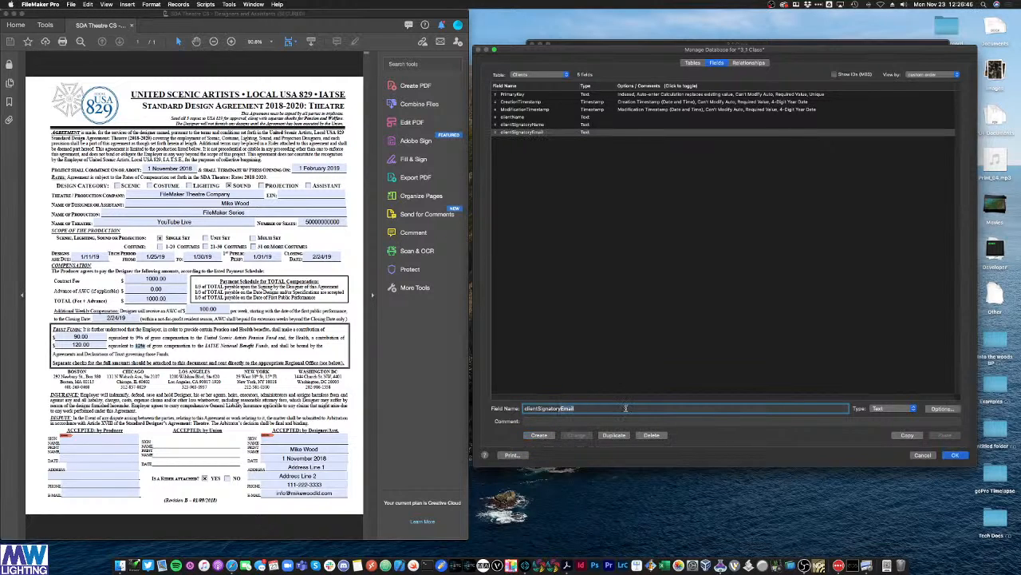
pyautogui.write('Phone')
pyautogui.click(551, 435)
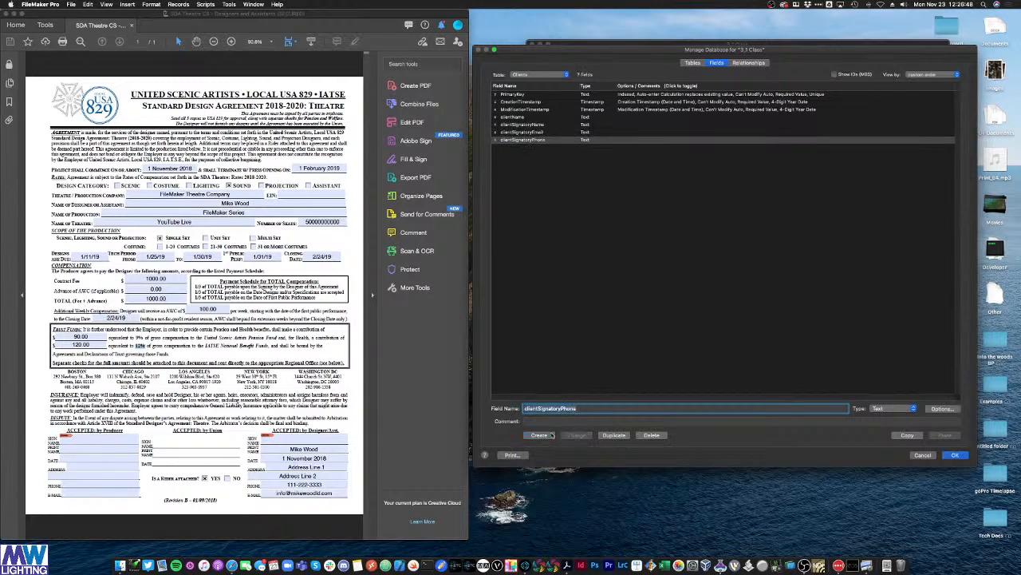
# Step: Create the clientAddress1 and clientAddress2 fields
pyautogui.moveTo(545, 407); pyautogui.dragTo(664, 415)
pyautogui.write('Address1')
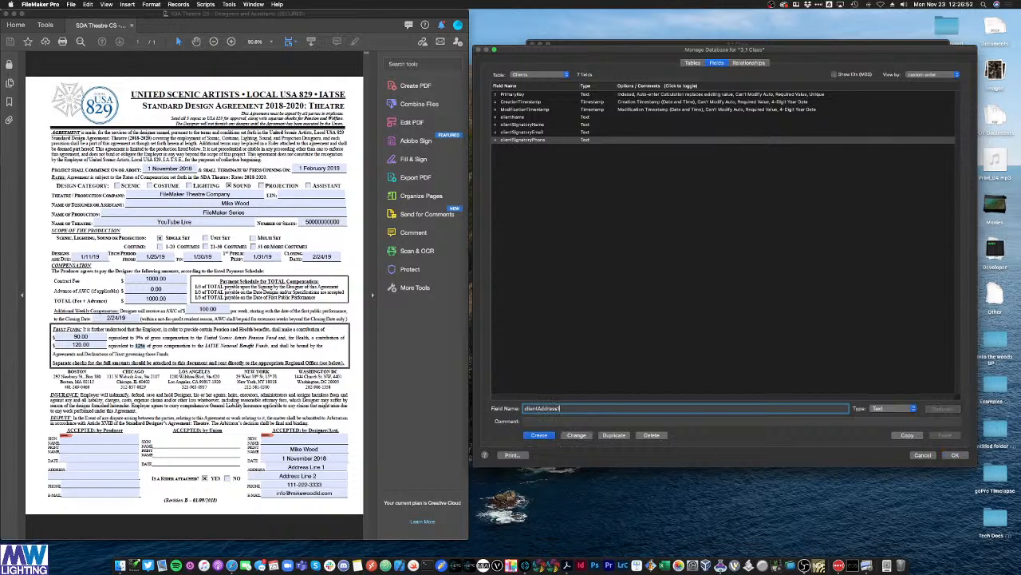
pyautogui.click(539, 436)
pyautogui.click(572, 408)
pyautogui.press('BackSpace')
pyautogui.write('2')
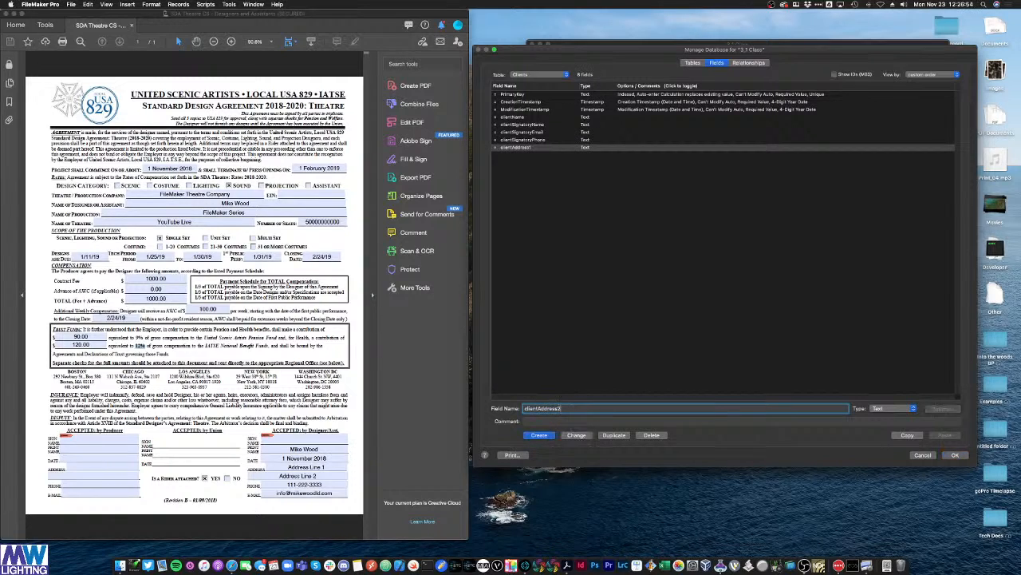
pyautogui.click(540, 435)
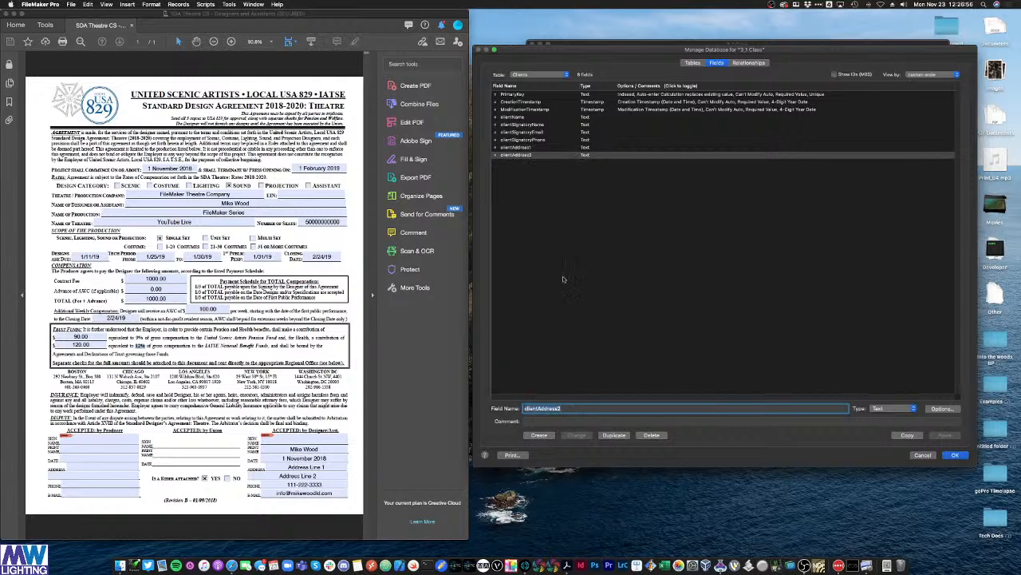
# Step: Review the new address fields and check the contract PDF for remaining fields
pyautogui.click(538, 148)
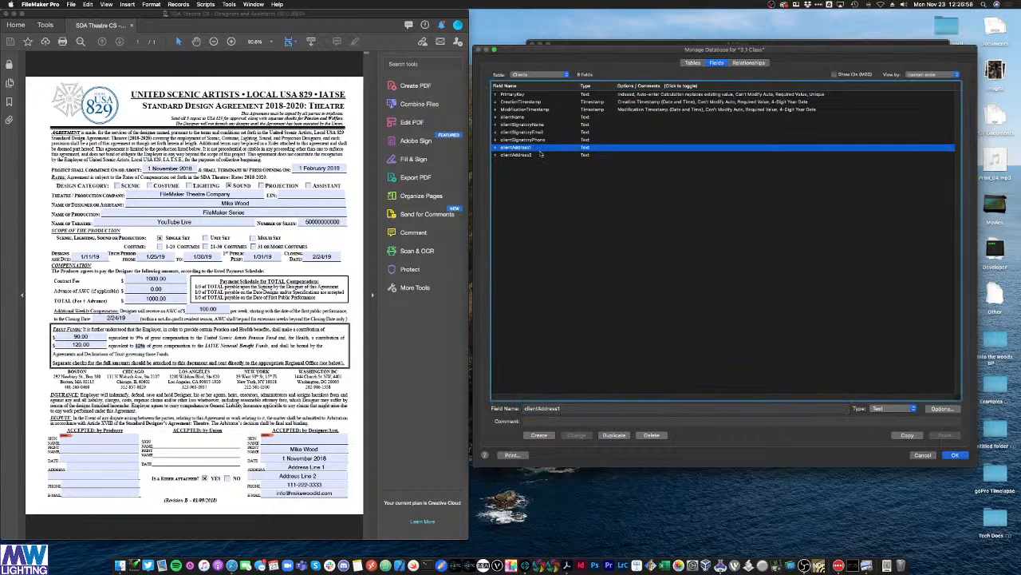
pyautogui.click(541, 156)
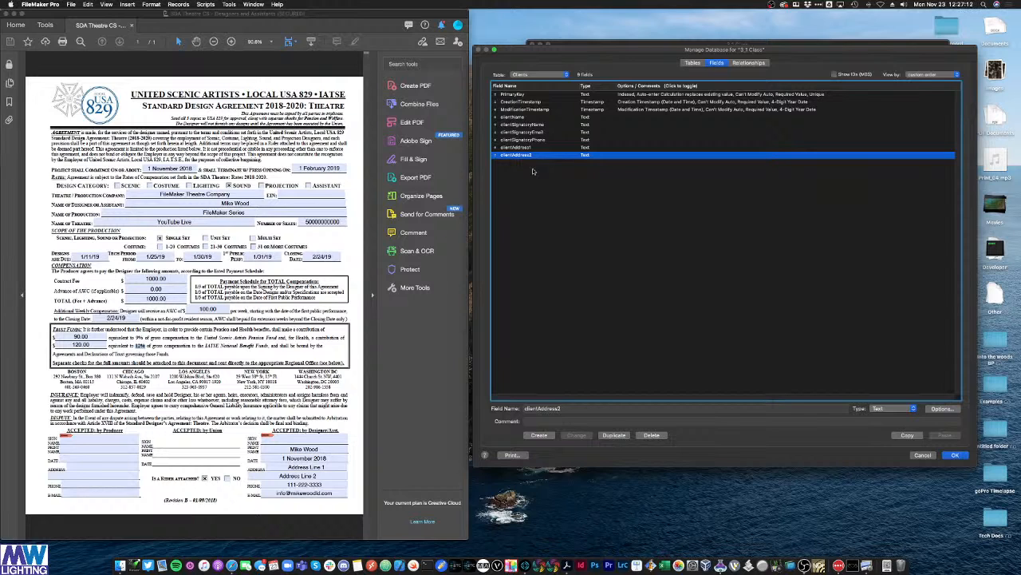
pyautogui.click(551, 182)
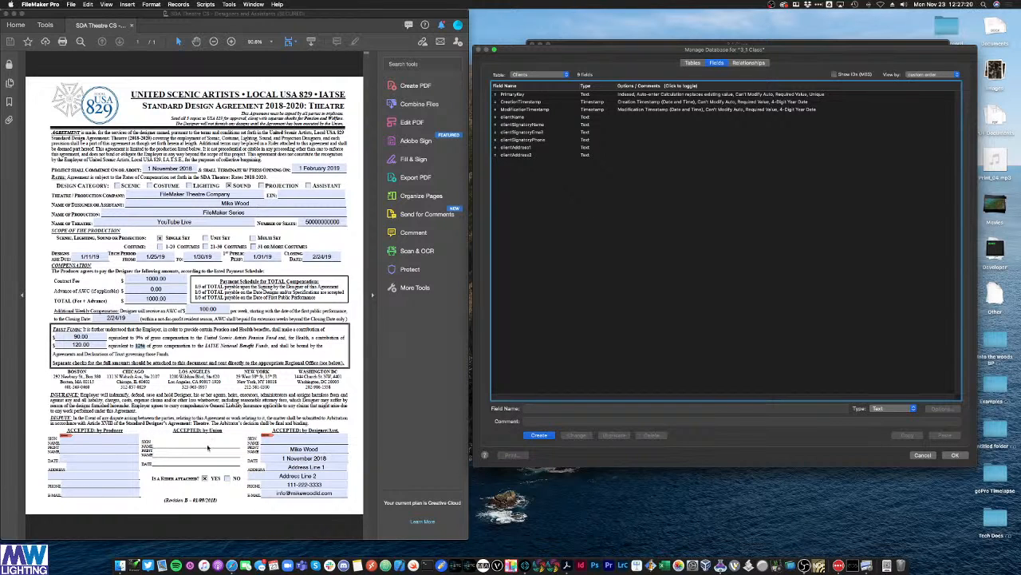
pyautogui.click(295, 194)
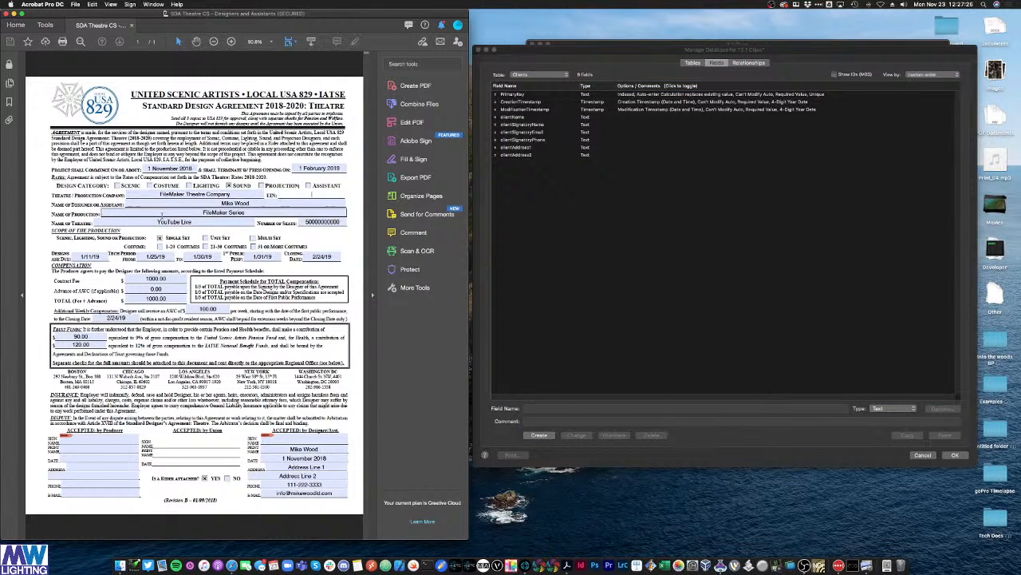
pyautogui.click(499, 357)
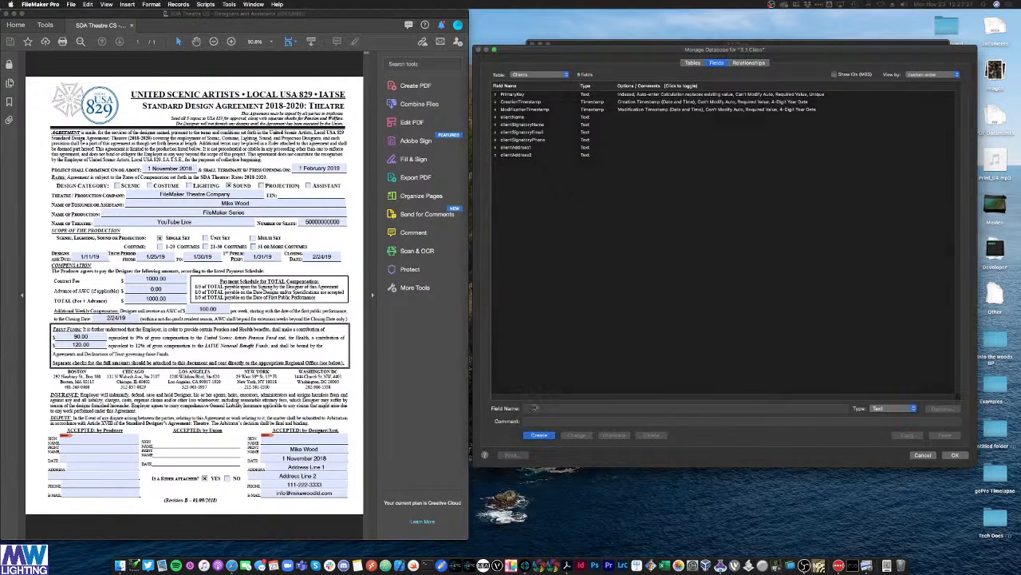
pyautogui.click(534, 408)
# Step: Add a clientEIN field of type Number to the Clients table
pyautogui.write('clientE')
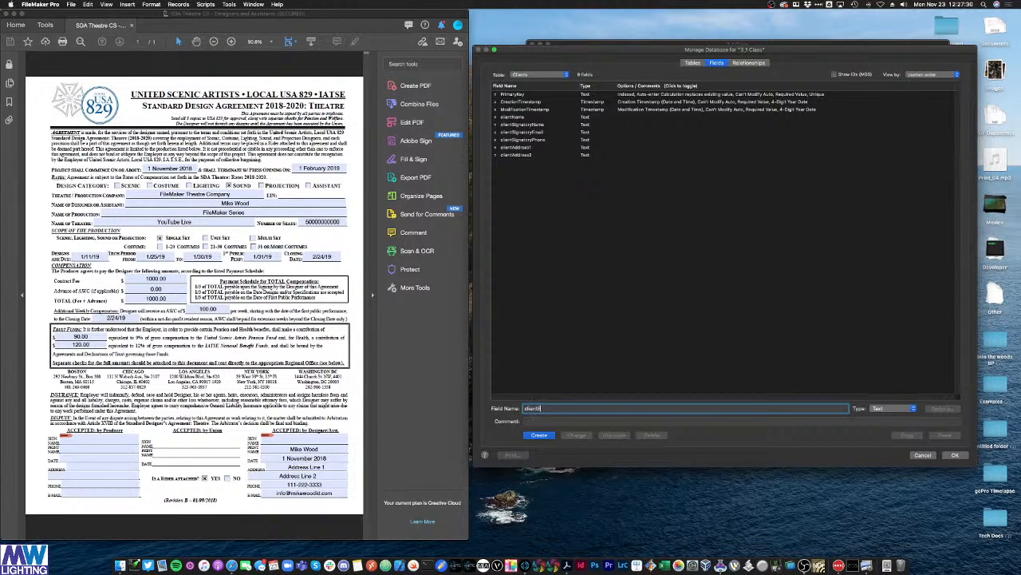
pyautogui.write('IN')
pyautogui.click(884, 408)
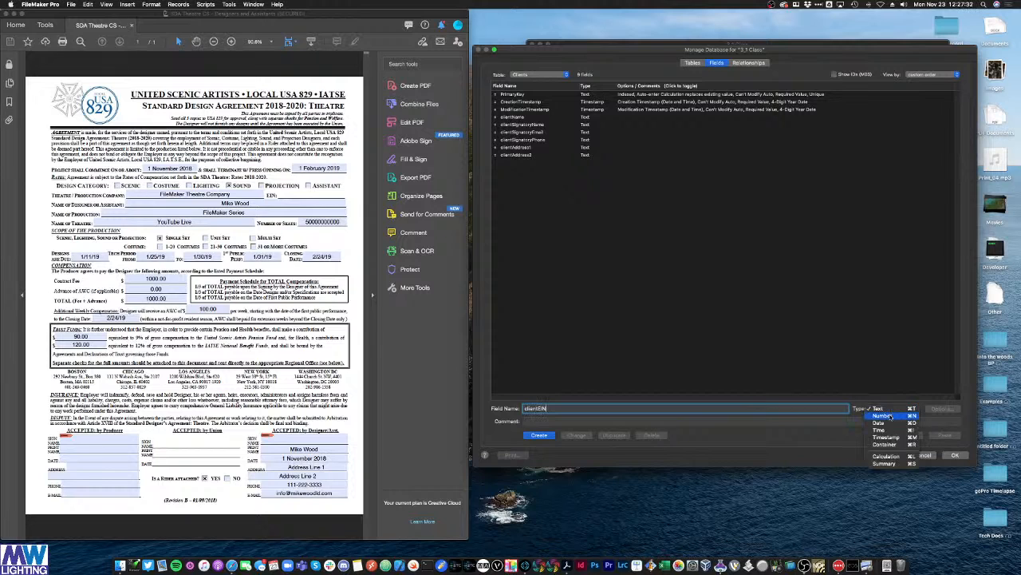
pyautogui.click(889, 415)
pyautogui.click(539, 435)
pyautogui.click(531, 166)
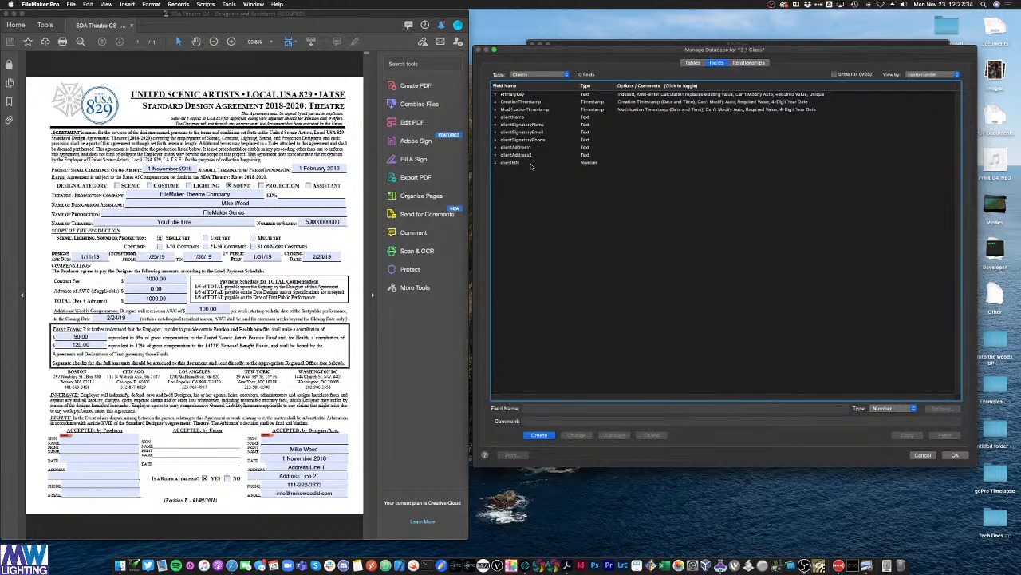
# Step: Delete the producer_EIN field from the Contracts table
pyautogui.click(559, 74)
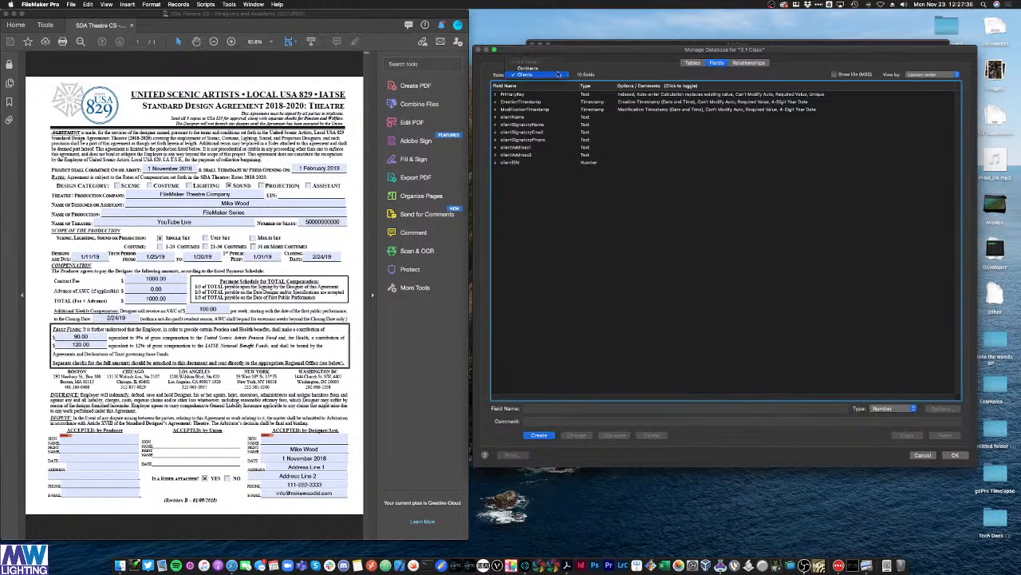
pyautogui.click(558, 72)
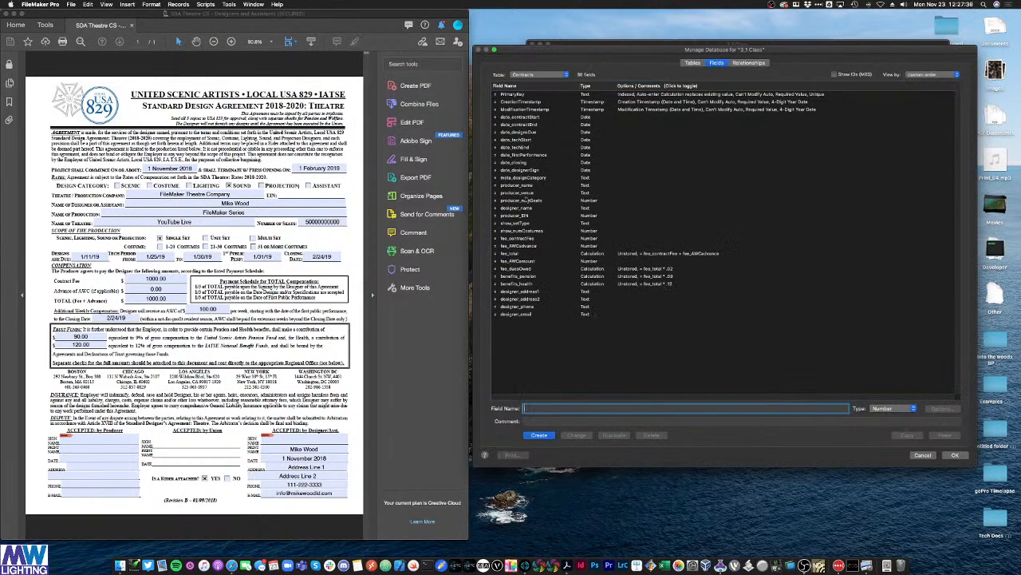
pyautogui.click(525, 216)
pyautogui.click(651, 435)
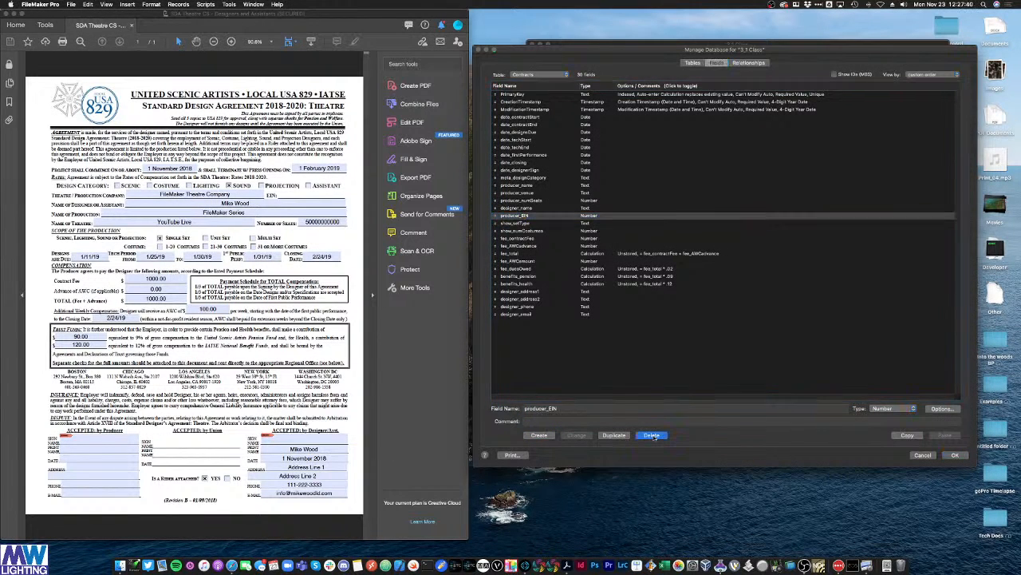
pyautogui.click(606, 119)
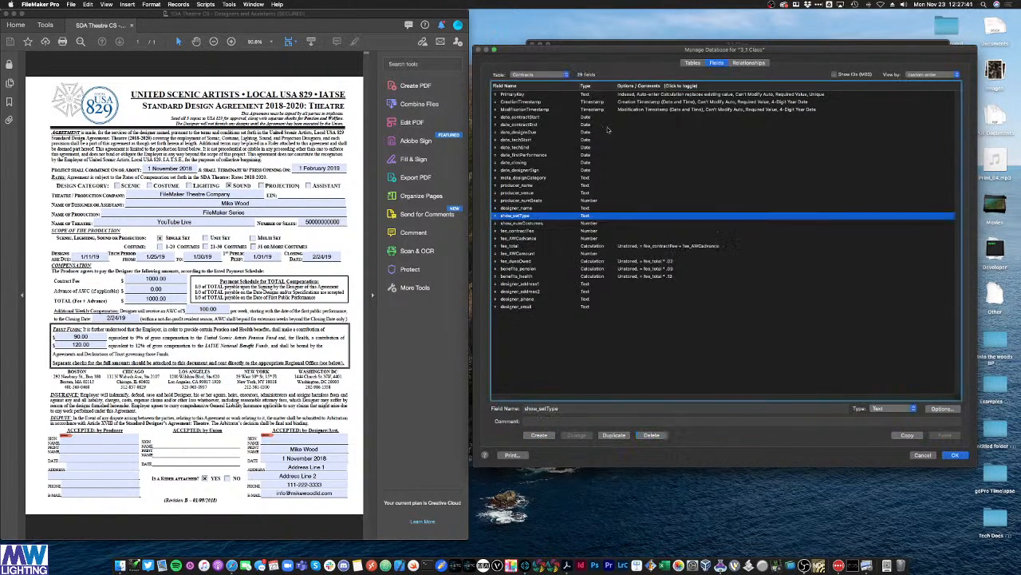
# Step: Return to the Clients table's fields and check the new clientEIN field
pyautogui.click(693, 63)
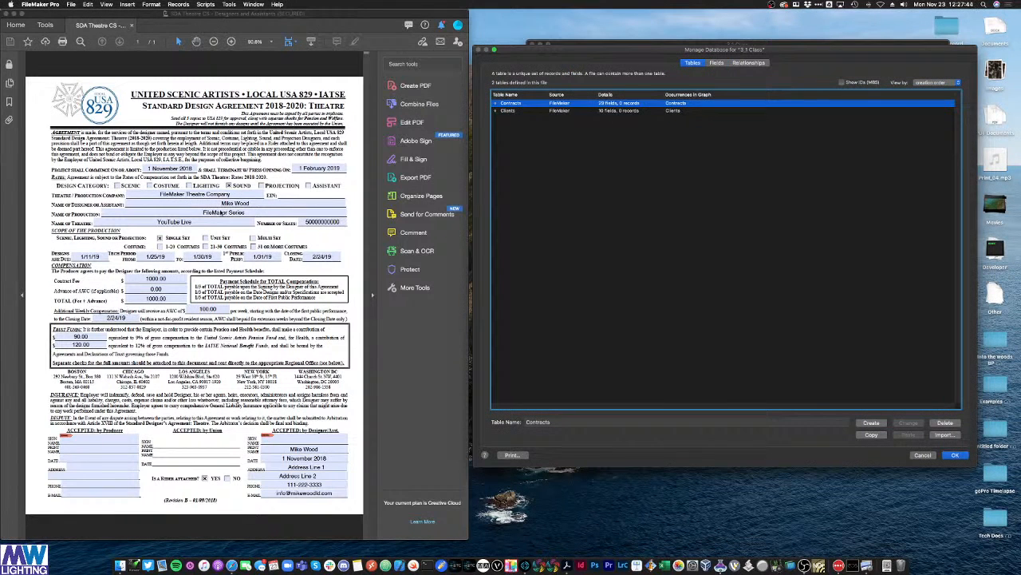
pyautogui.doubleClick(538, 112)
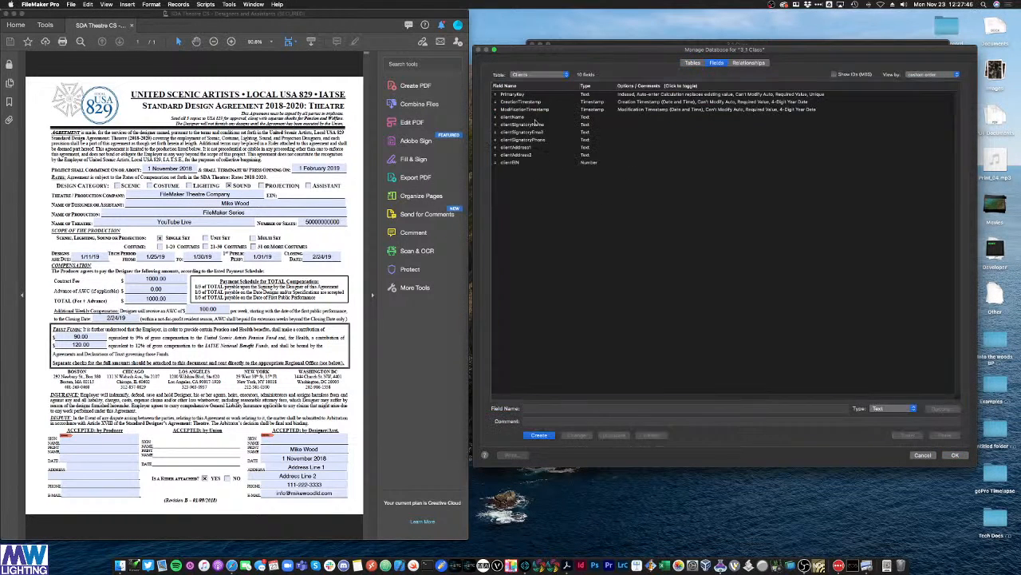
pyautogui.click(536, 163)
pyautogui.click(596, 200)
pyautogui.click(553, 163)
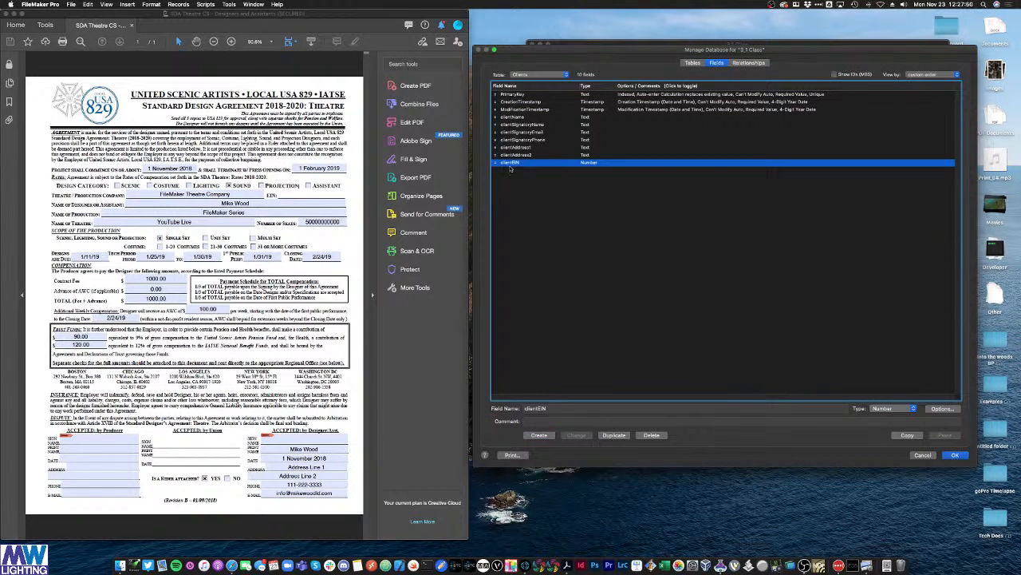
pyautogui.click(551, 213)
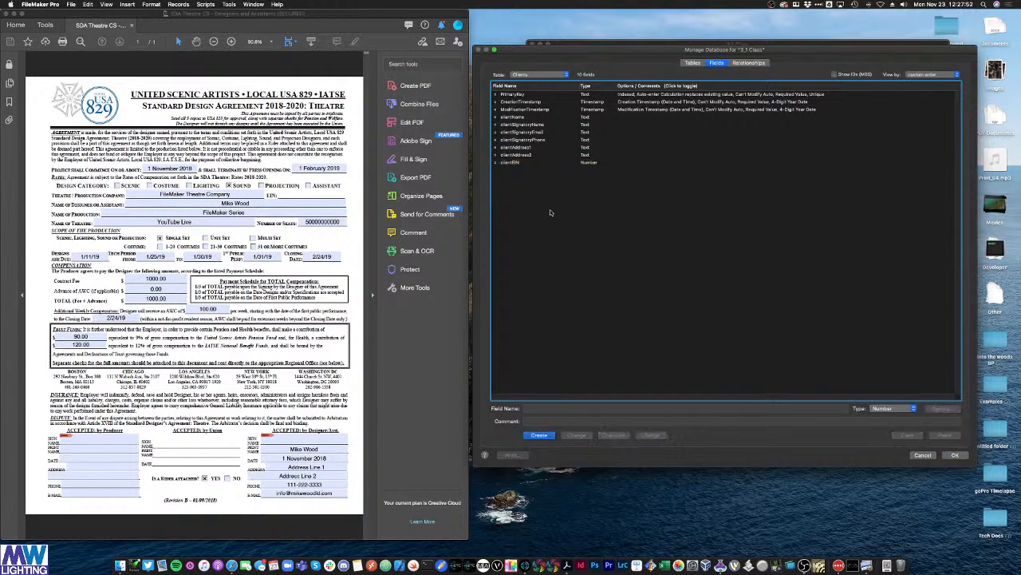
# Step: Review every Clients field, confirming clientEIN is a Number field
pyautogui.click(517, 117)
pyautogui.click(523, 125)
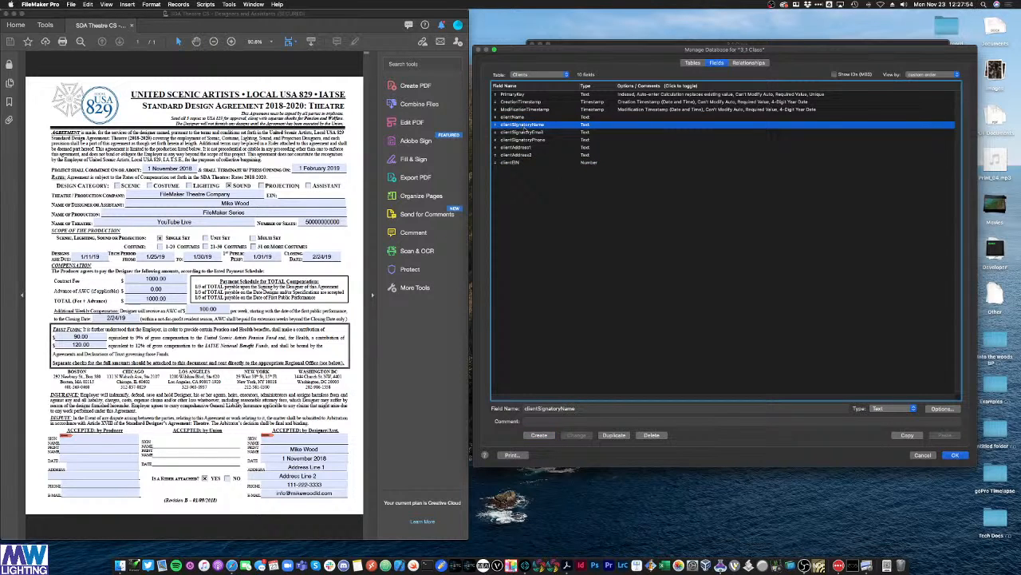
pyautogui.click(526, 132)
pyautogui.click(527, 140)
pyautogui.click(521, 147)
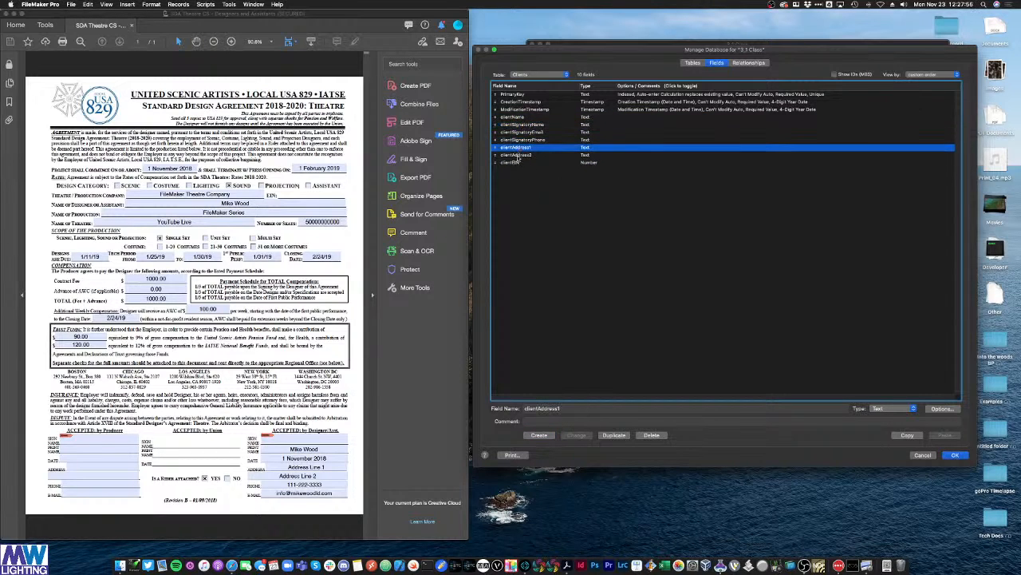
pyautogui.click(518, 155)
pyautogui.click(515, 163)
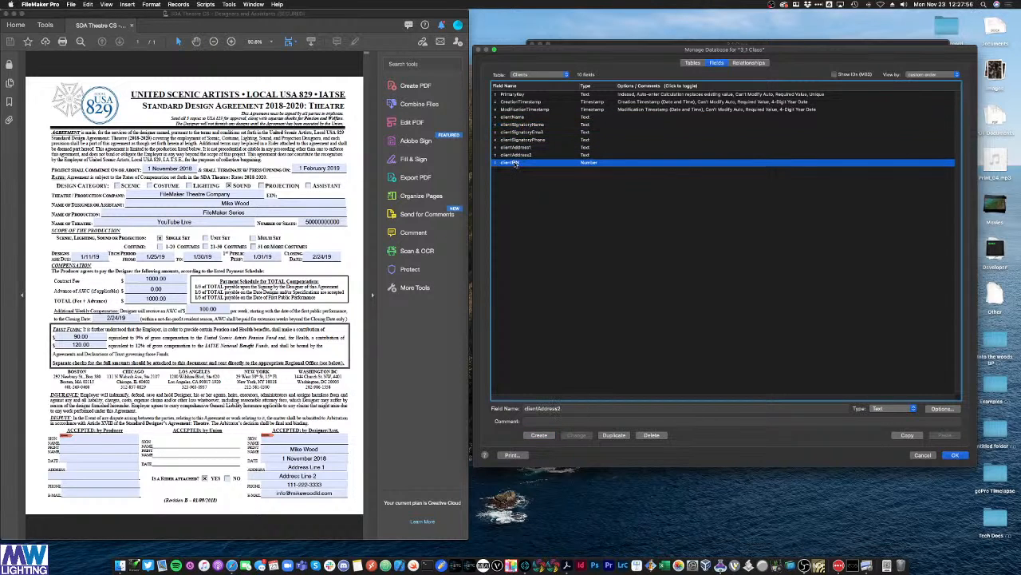
pyautogui.click(583, 217)
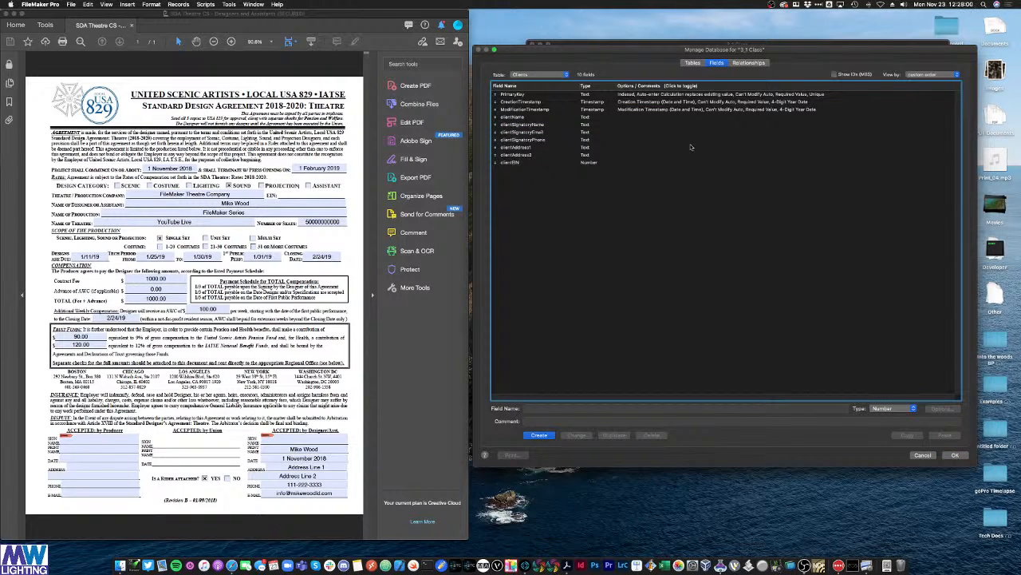
pyautogui.moveTo(607, 51); pyautogui.dragTo(608, 56)
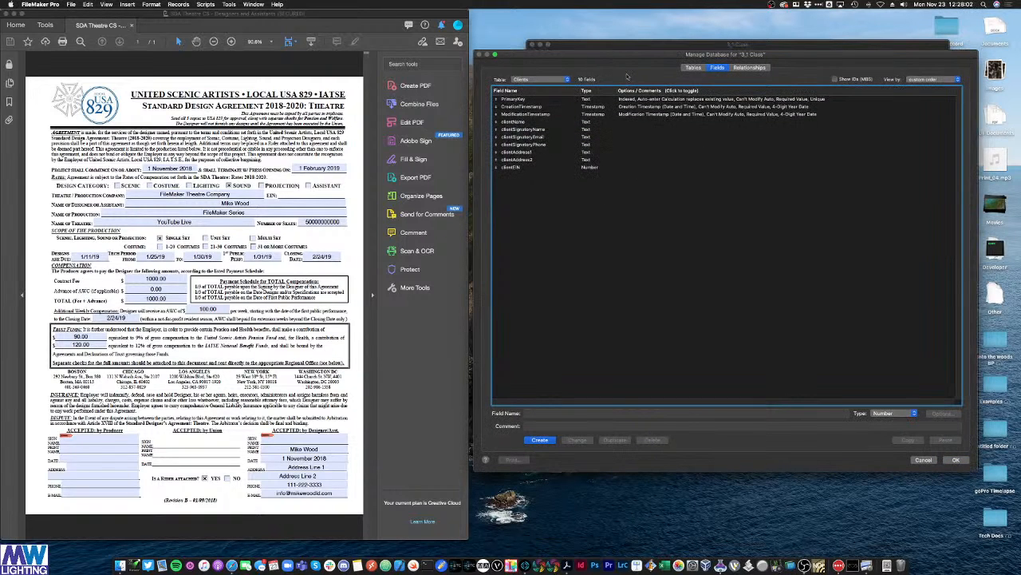
# Step: In the relationship graph, expand Contracts and link producer_name to Clients' clientName
pyautogui.click(739, 70)
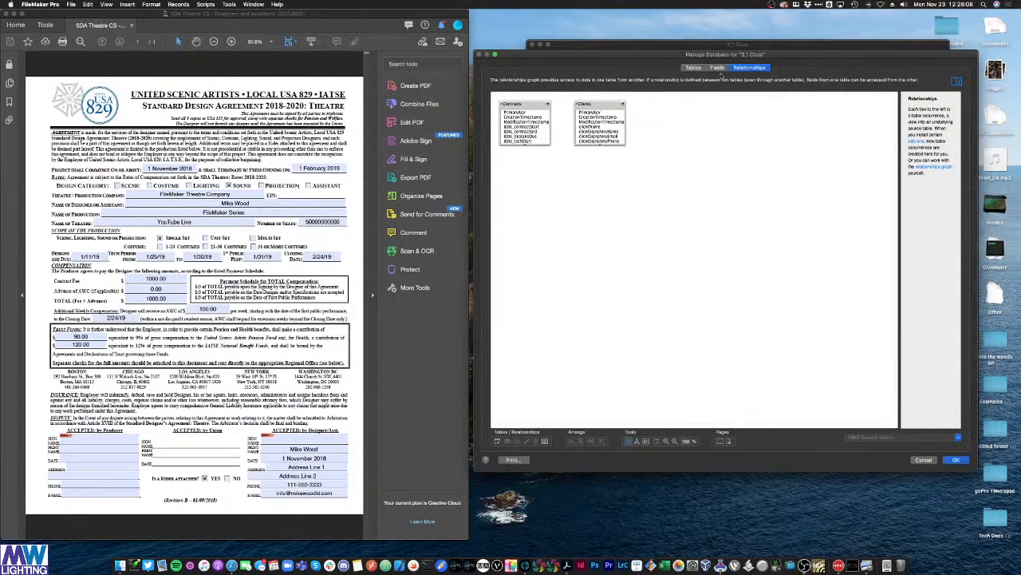
pyautogui.click(548, 145)
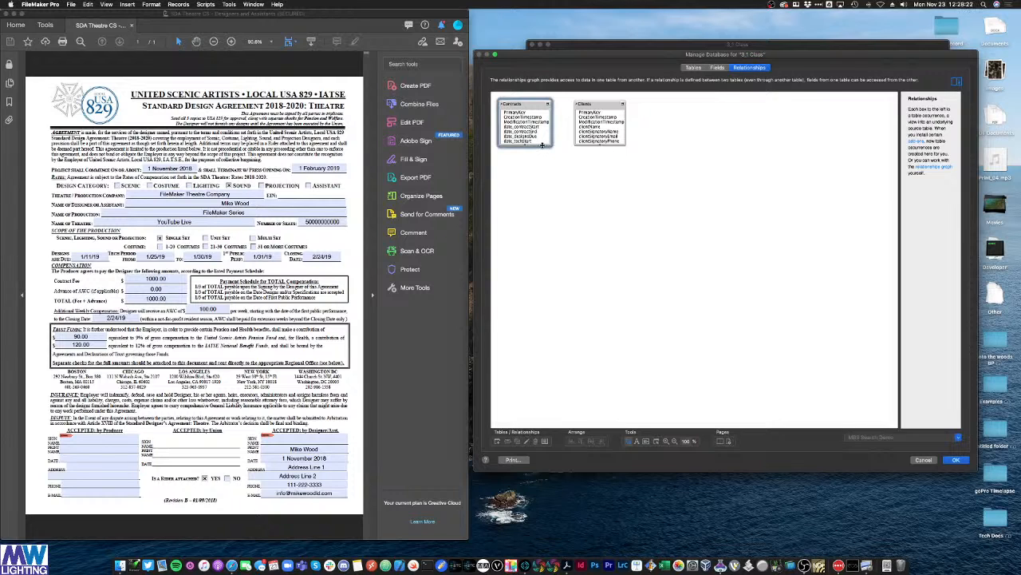
pyautogui.moveTo(548, 146); pyautogui.dragTo(547, 331)
pyautogui.moveTo(621, 145); pyautogui.dragTo(657, 334)
pyautogui.moveTo(612, 101); pyautogui.dragTo(637, 102)
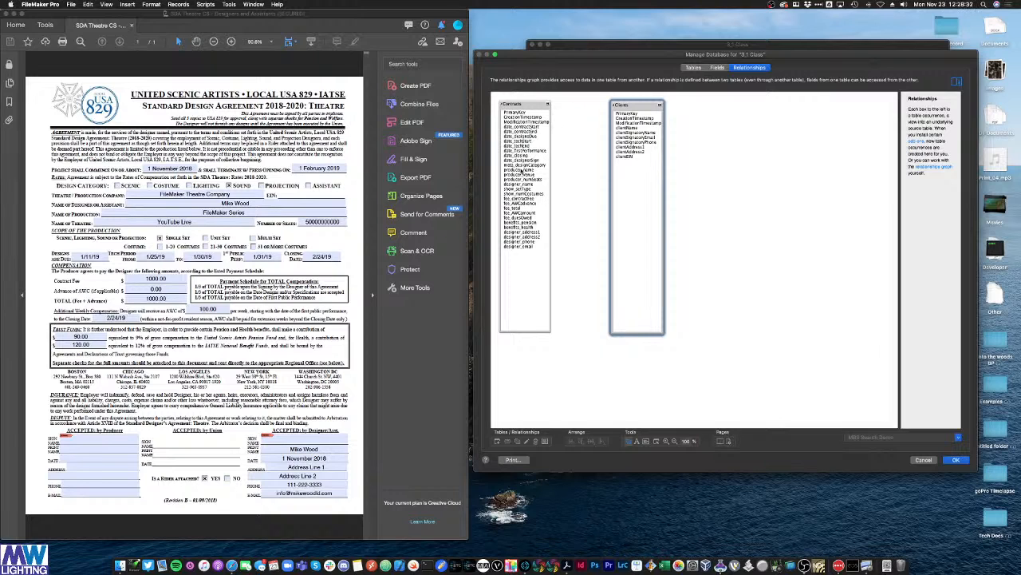
pyautogui.click(520, 170)
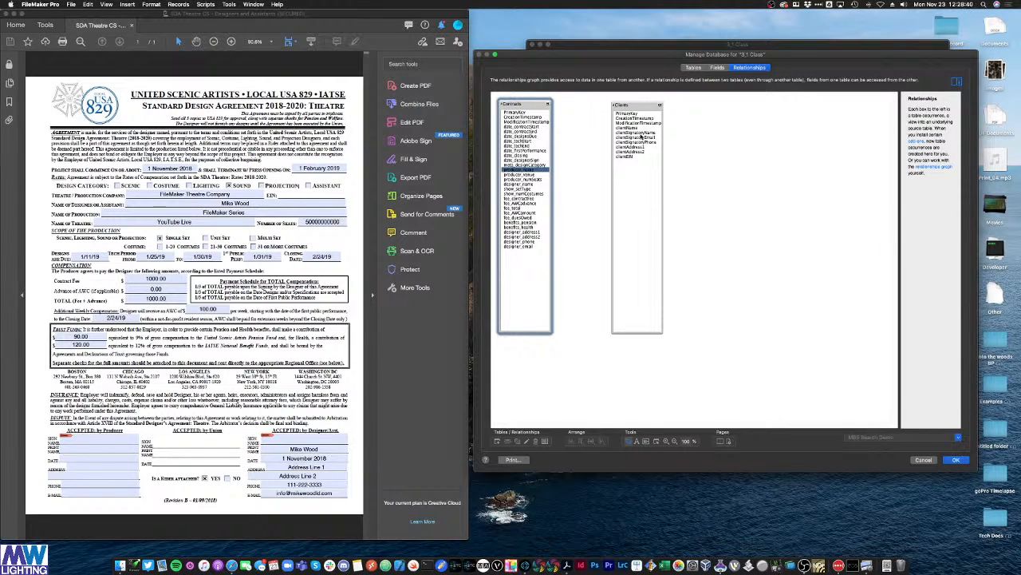
pyautogui.moveTo(534, 170); pyautogui.dragTo(619, 106)
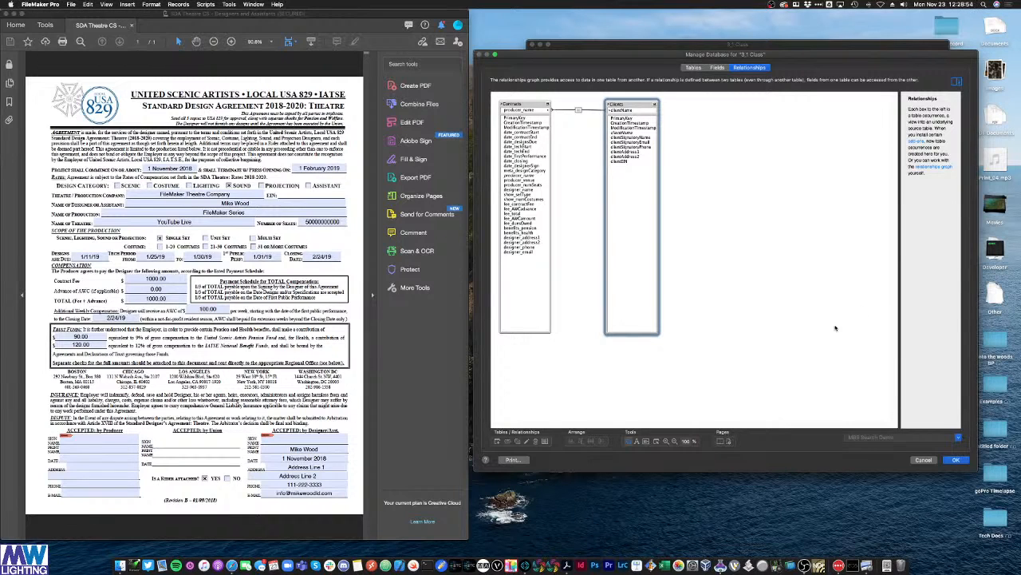
# Step: Check the Clients and 29 Contracts fields, then save and close Manage Database
pyautogui.click(704, 70)
pyautogui.click(713, 70)
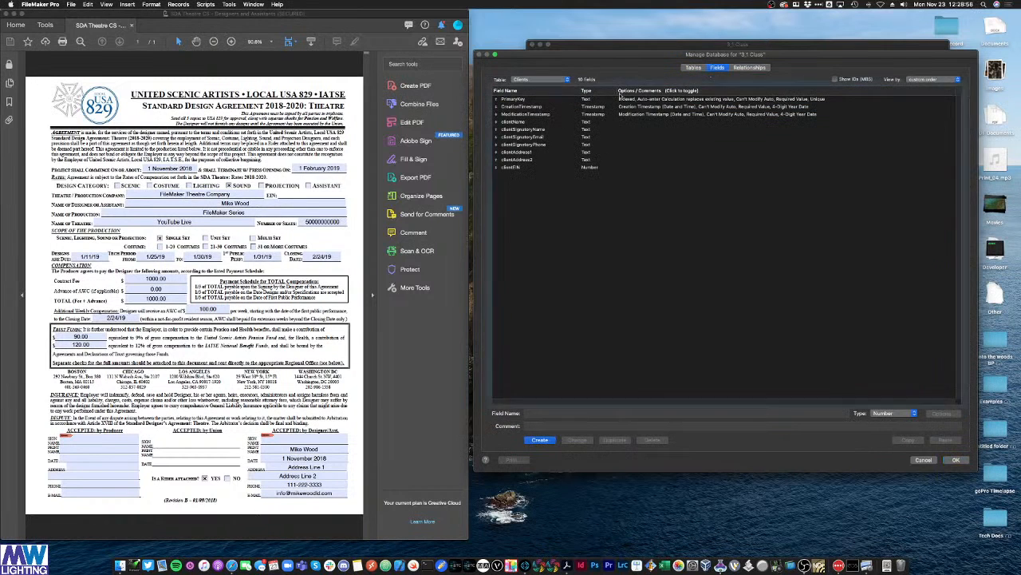
pyautogui.click(550, 80)
pyautogui.click(550, 74)
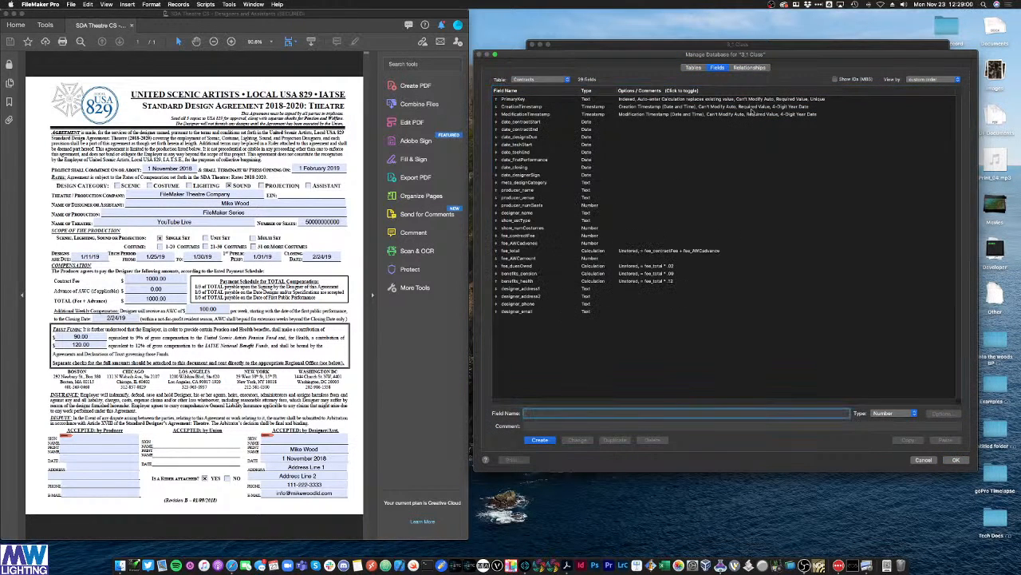
pyautogui.click(749, 67)
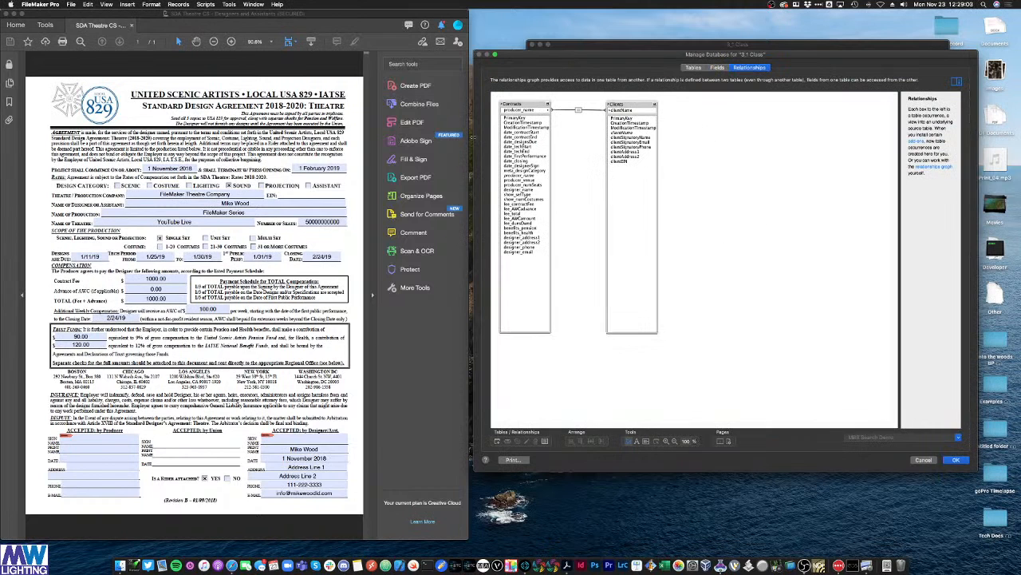
pyautogui.click(956, 460)
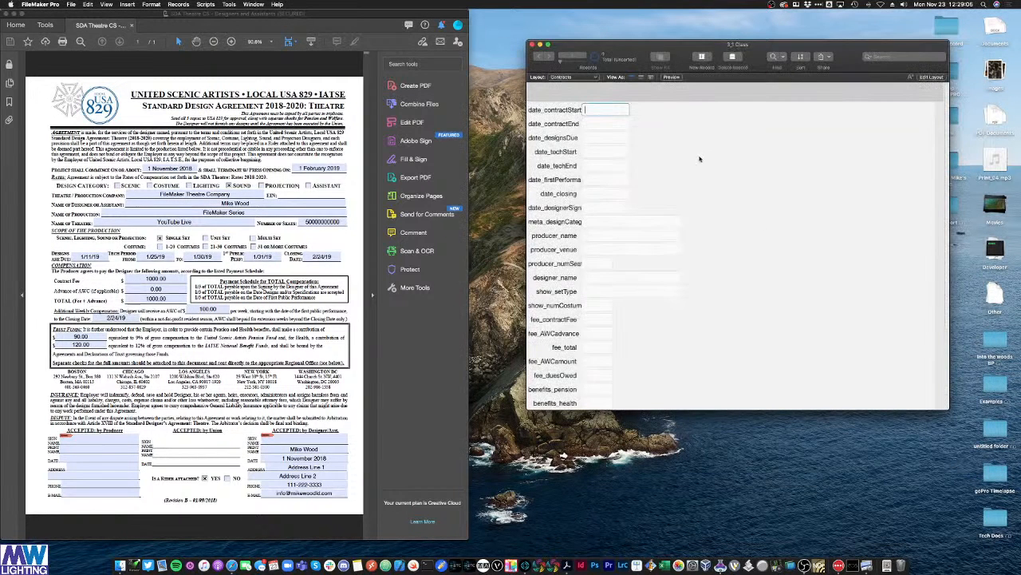
# Step: Resize the window until the Contracts layout shows date_contractStart through designer_email
pyautogui.moveTo(948, 410); pyautogui.dragTo(970, 555)
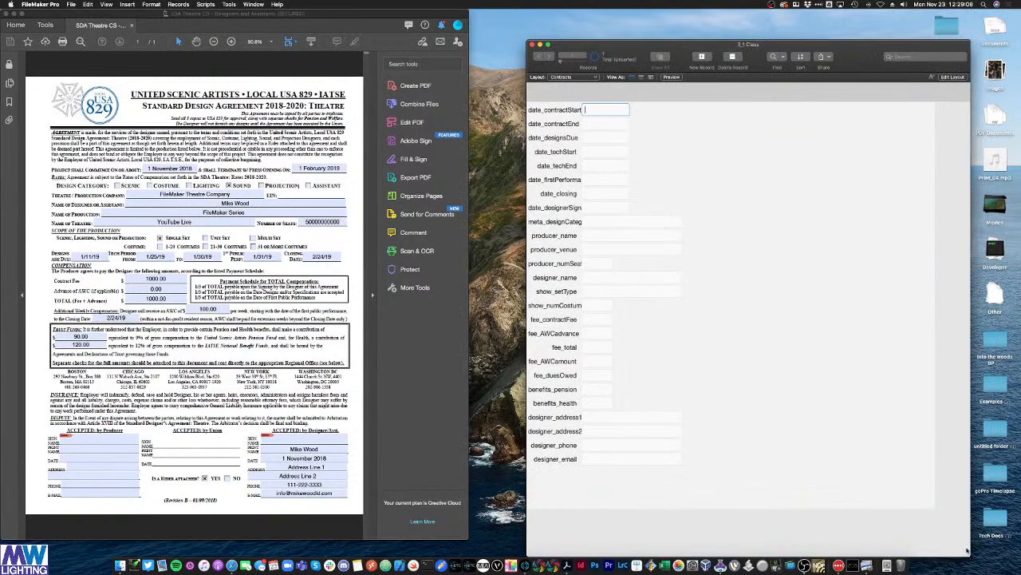
pyautogui.click(576, 79)
pyautogui.click(573, 87)
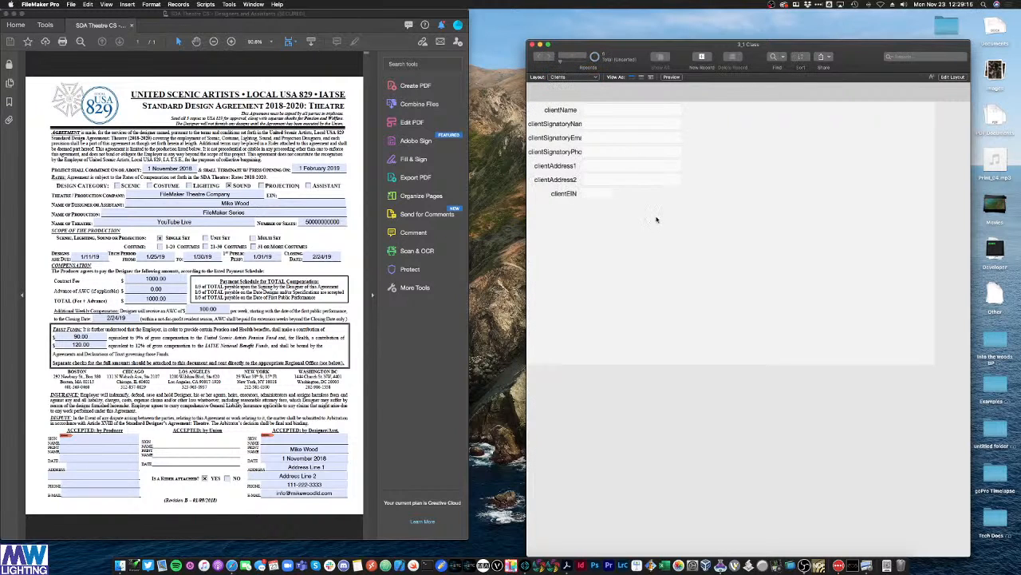
pyautogui.click(589, 79)
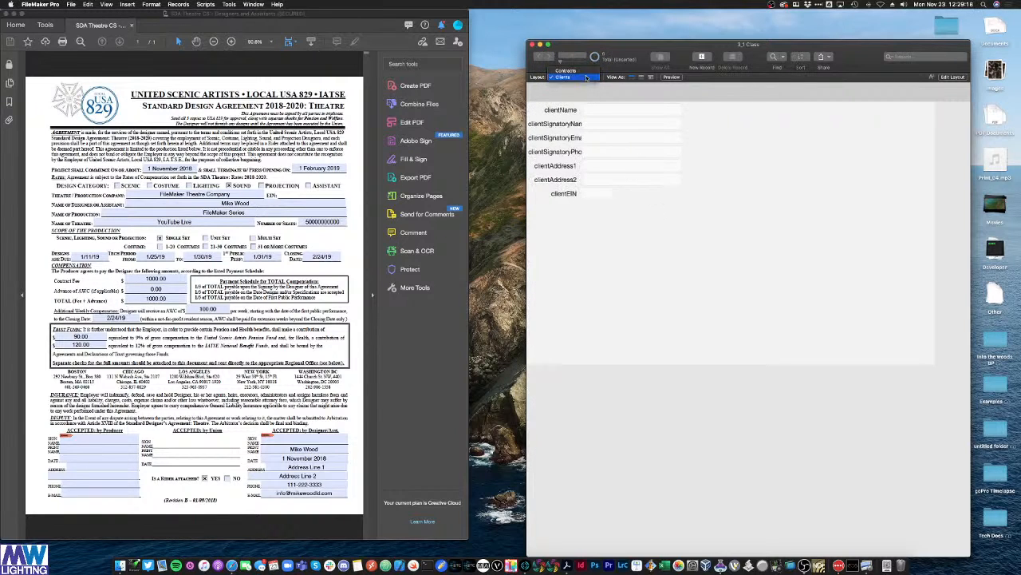
pyautogui.click(583, 72)
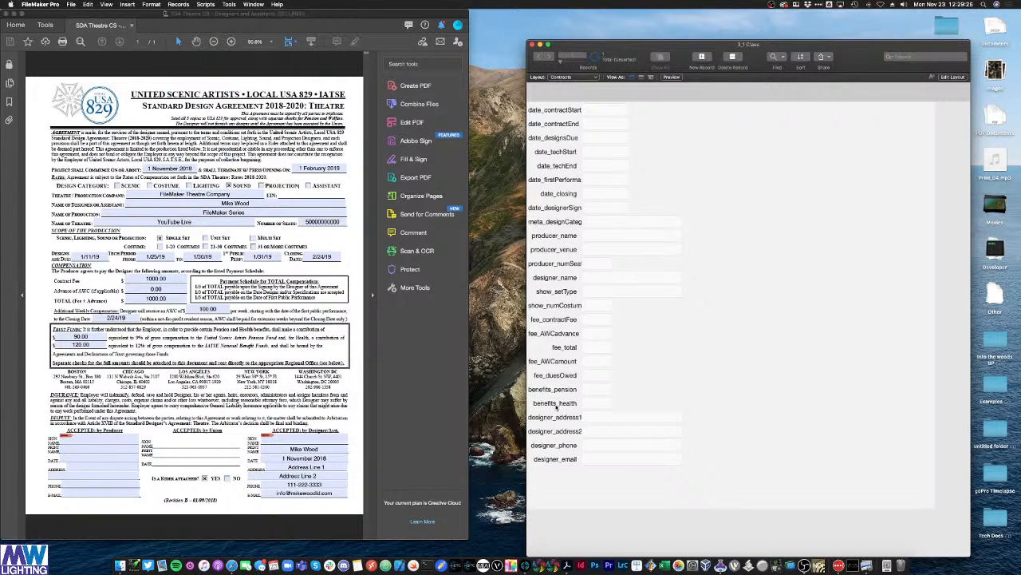
pyautogui.moveTo(863, 54); pyautogui.dragTo(809, 23)
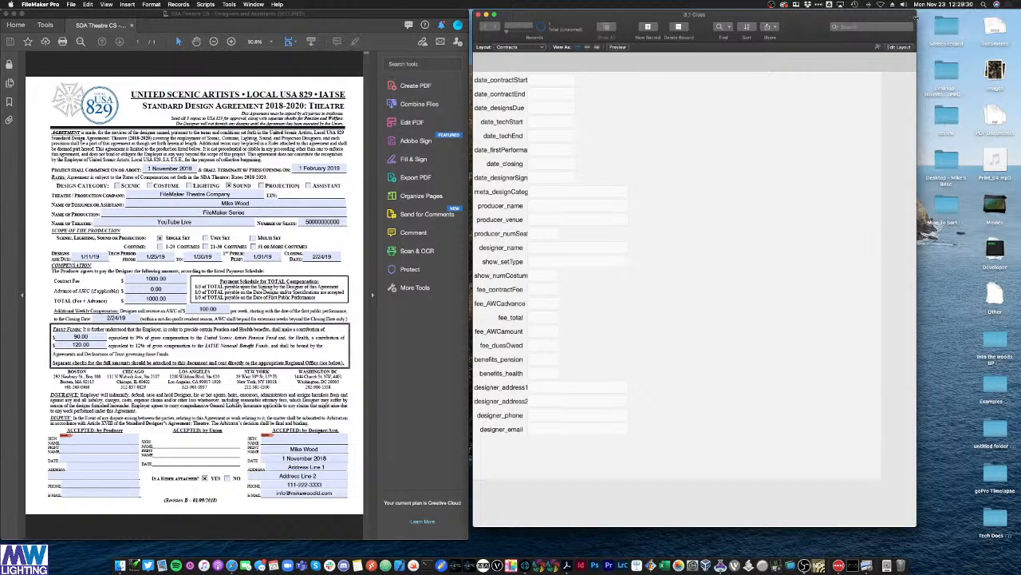
pyautogui.moveTo(916, 19); pyautogui.dragTo(964, 21)
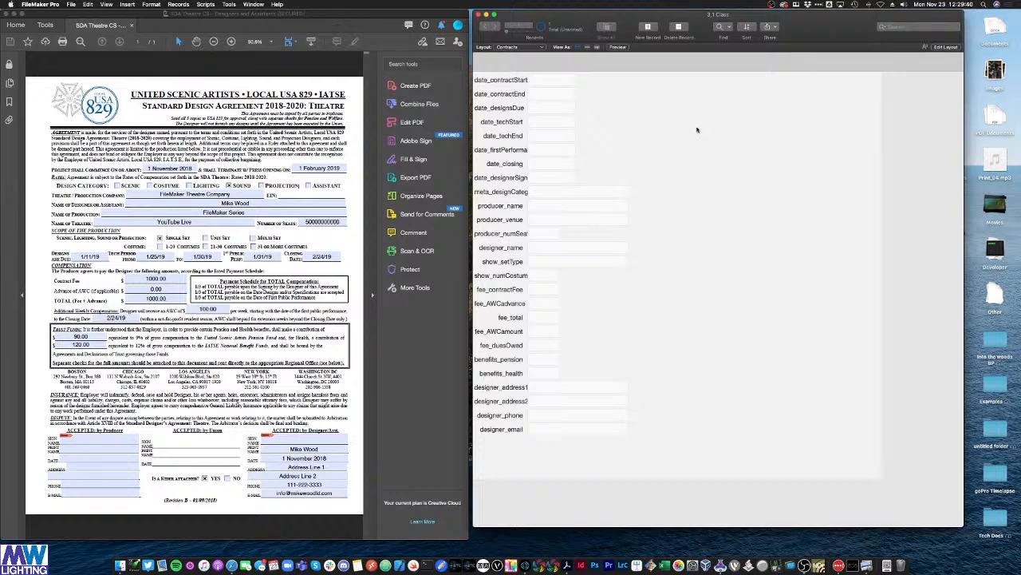
pyautogui.click(72, 5)
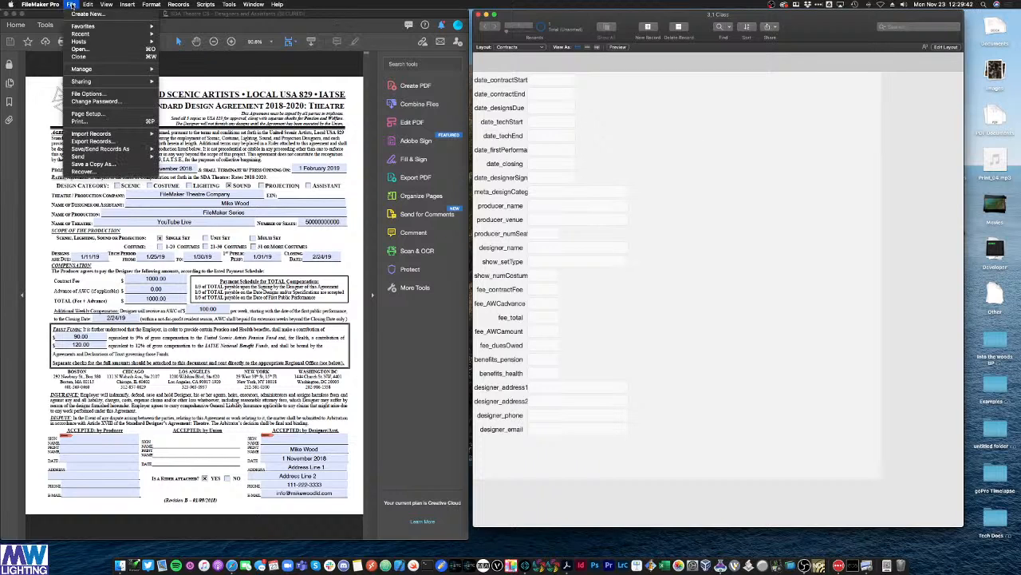
pyautogui.moveTo(120, 68)
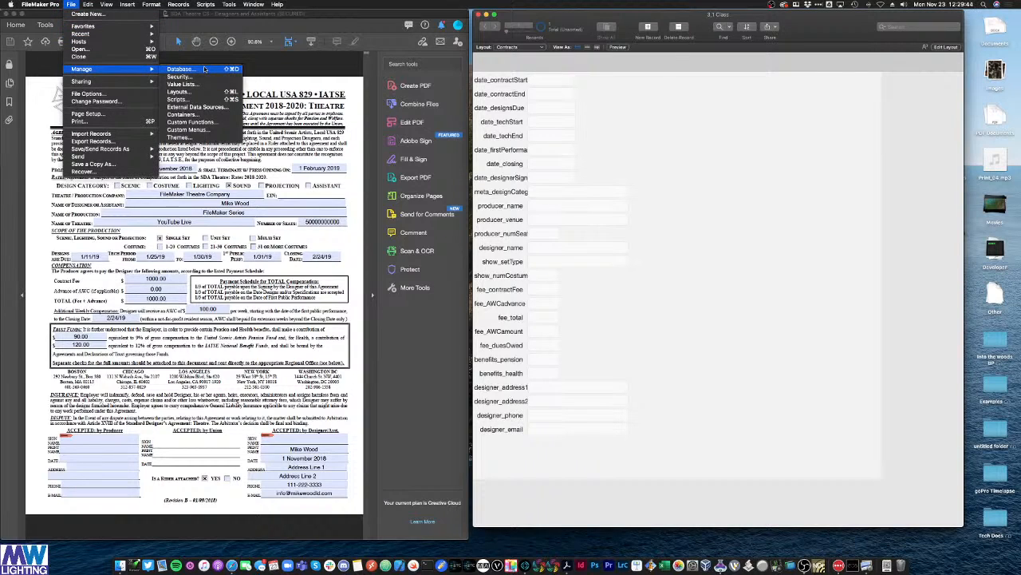
pyautogui.click(673, 171)
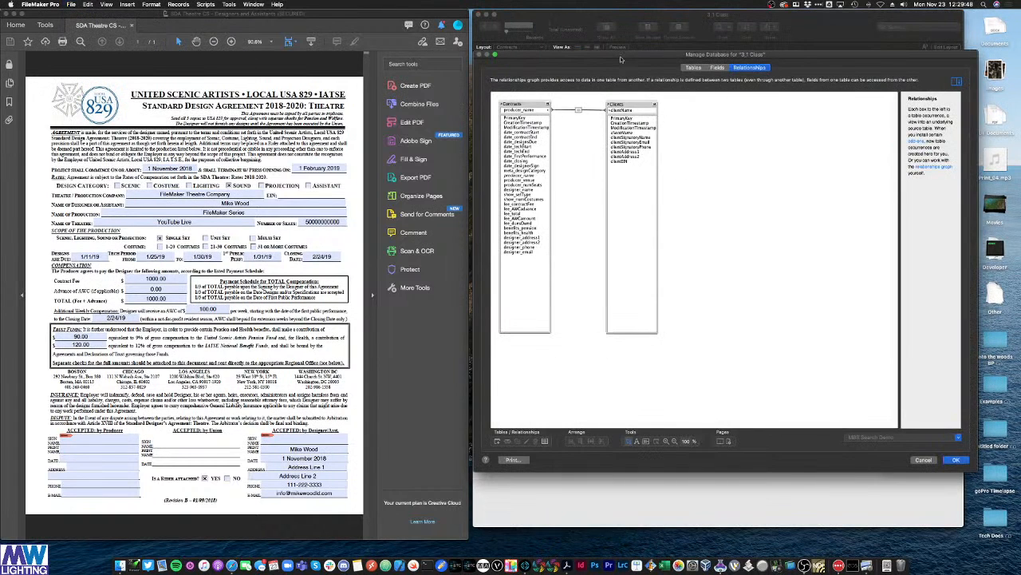
pyautogui.moveTo(622, 64); pyautogui.dragTo(450, 89)
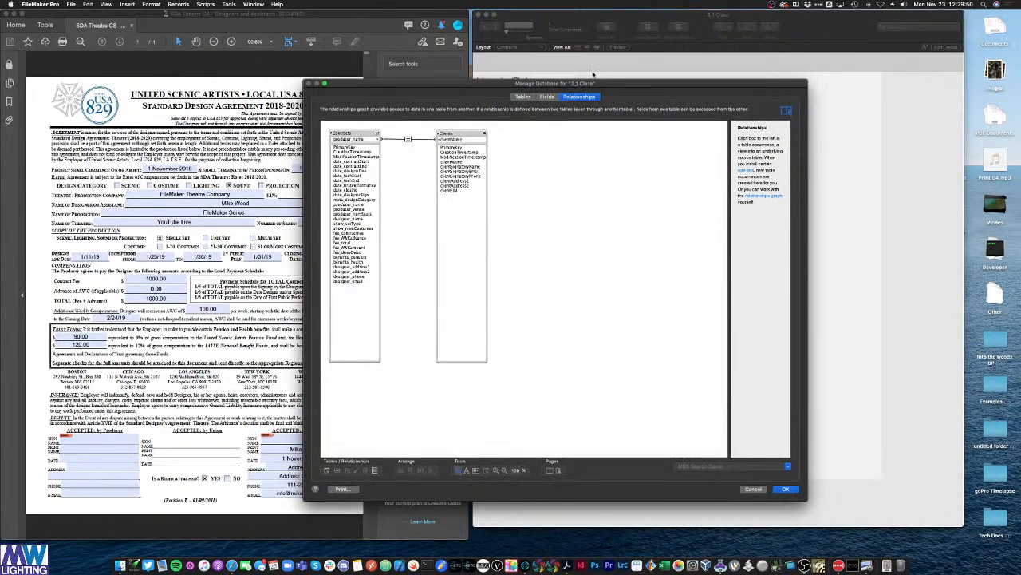
pyautogui.click(457, 72)
pyautogui.click(503, 72)
pyautogui.moveTo(501, 88); pyautogui.dragTo(482, 87)
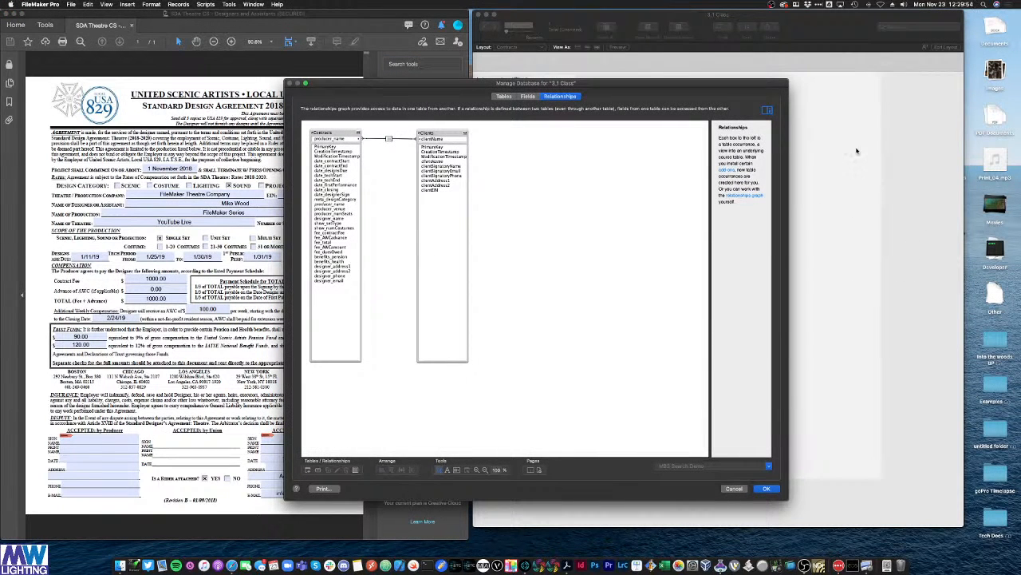
pyautogui.moveTo(715, 85); pyautogui.dragTo(710, 79)
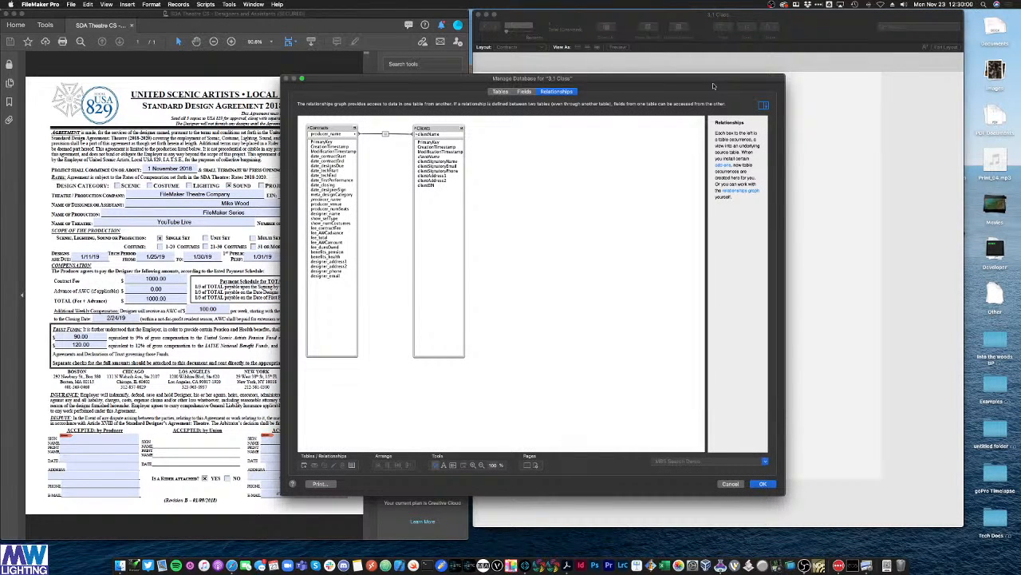
pyautogui.moveTo(715, 80); pyautogui.dragTo(699, 78)
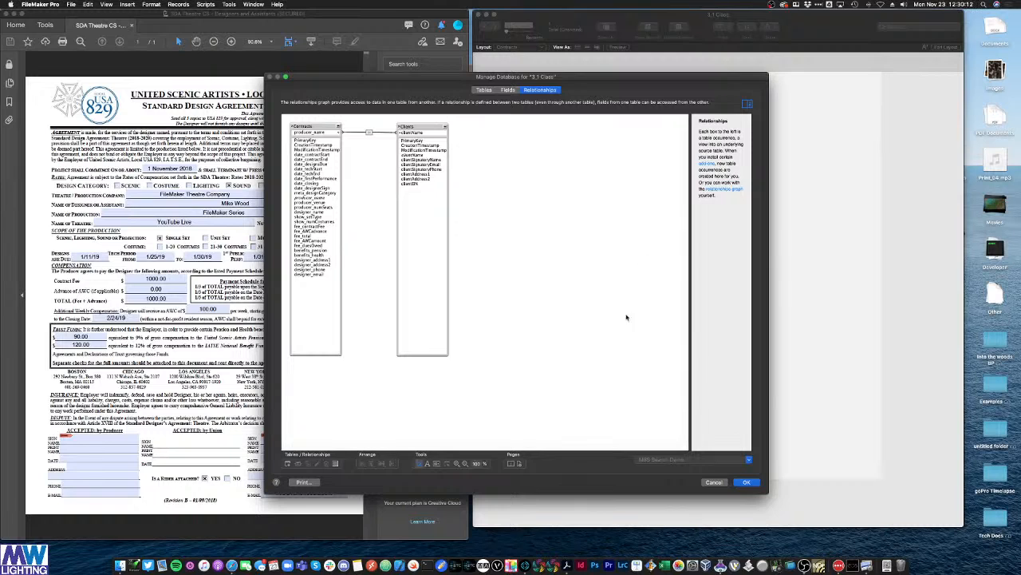
pyautogui.click(746, 483)
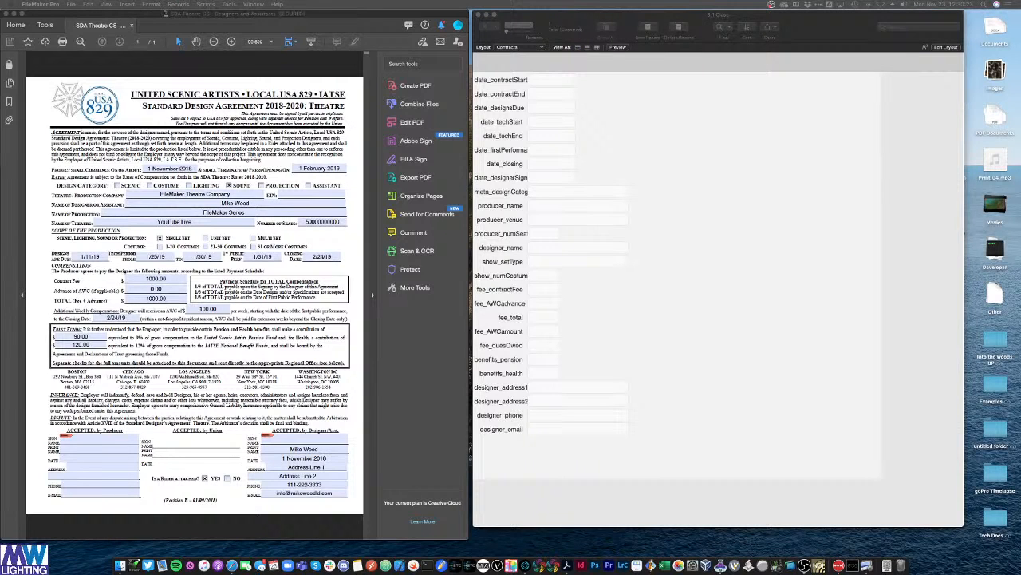
# Step: Move the PDF aside and choose File > Manage > Layouts
pyautogui.click(633, 193)
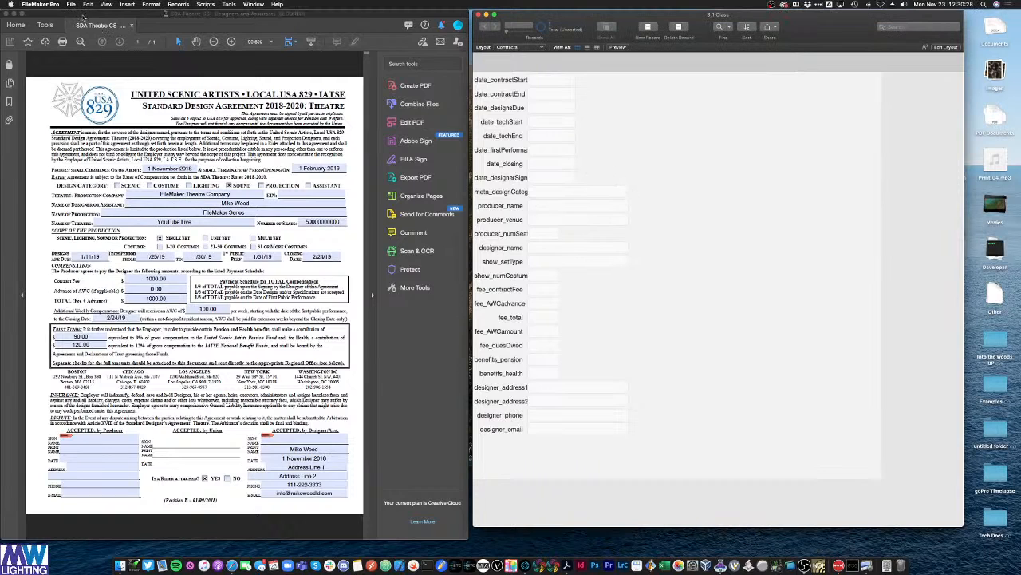
pyautogui.moveTo(95, 19); pyautogui.dragTo(0, 104)
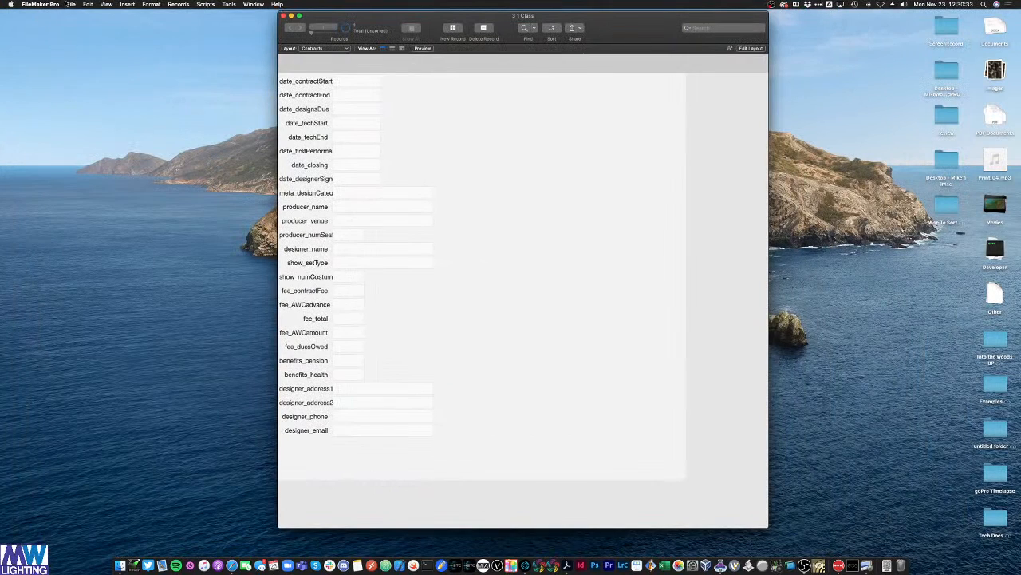
pyautogui.click(71, 4)
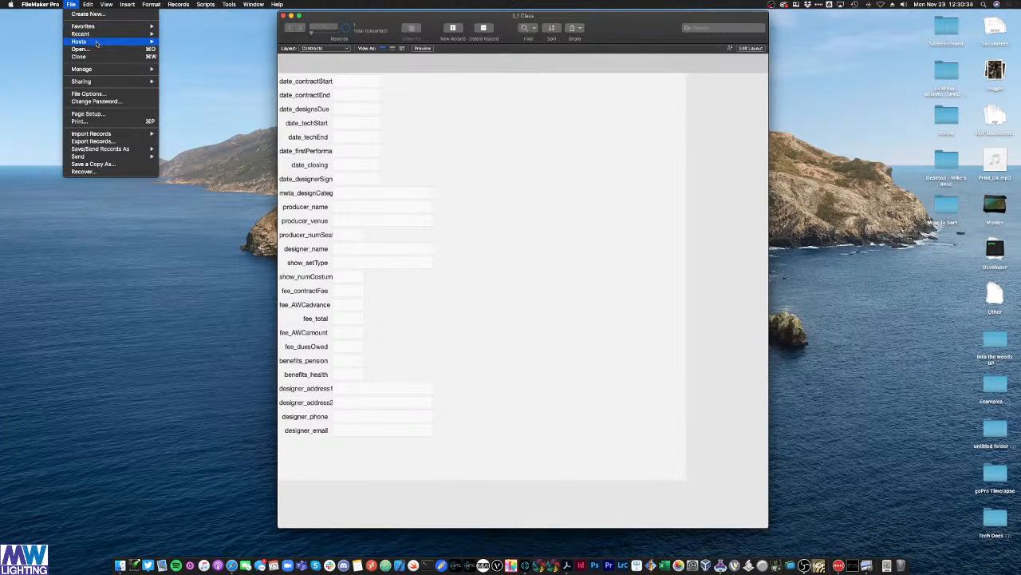
pyautogui.moveTo(96, 68)
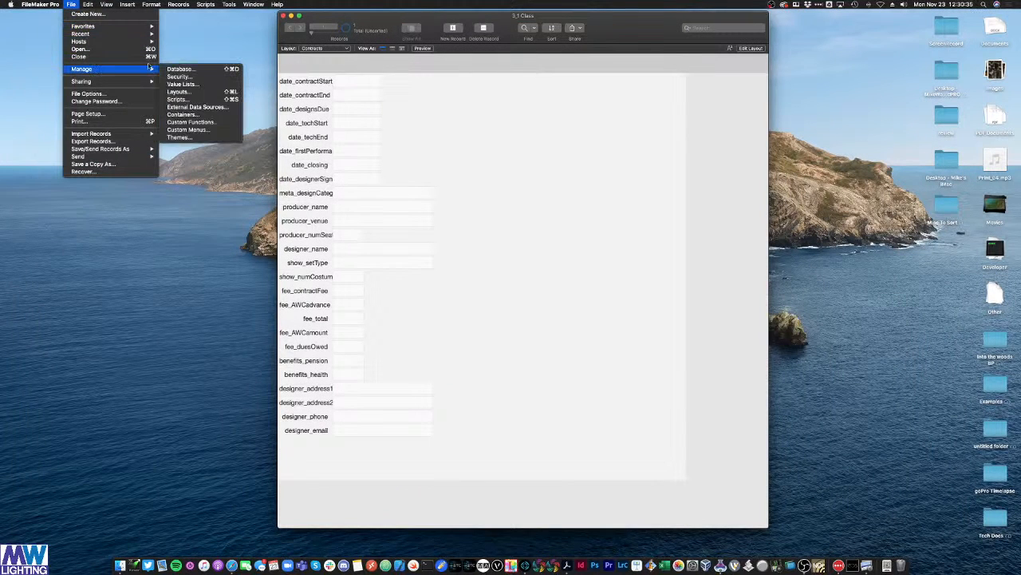
pyautogui.click(229, 93)
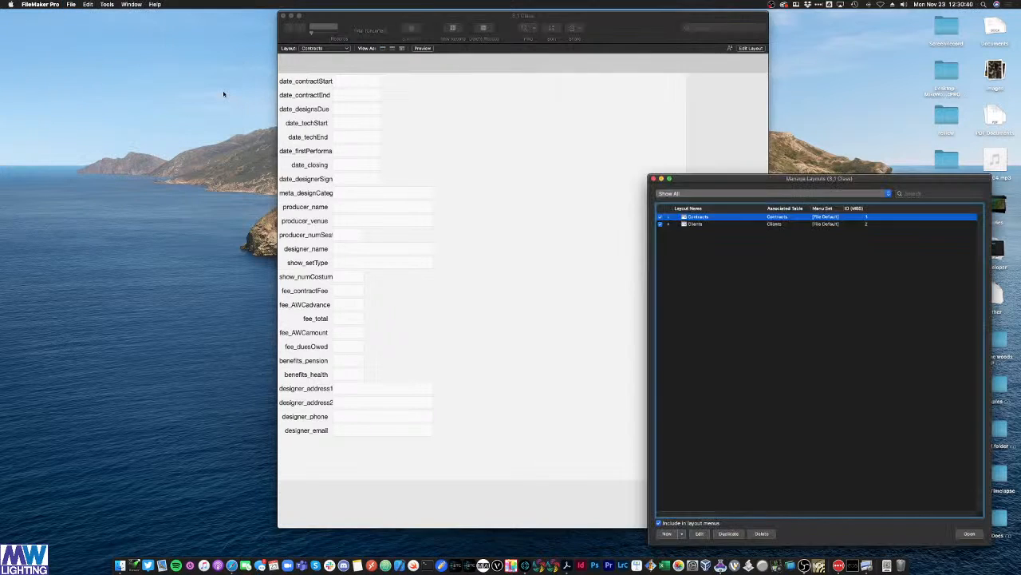
# Step: Arrange the database and Manage Layouts windows, checking the Clients and Contracts layouts
pyautogui.click(734, 126)
pyautogui.click(813, 178)
pyautogui.click(759, 183)
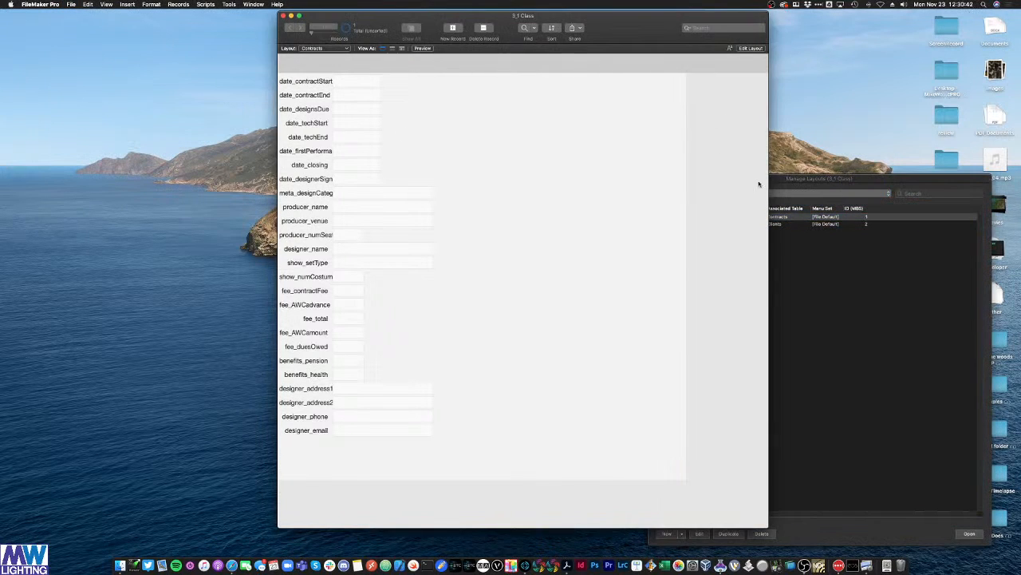
pyautogui.moveTo(671, 37); pyautogui.dragTo(491, 48)
pyautogui.moveTo(748, 171); pyautogui.dragTo(700, 104)
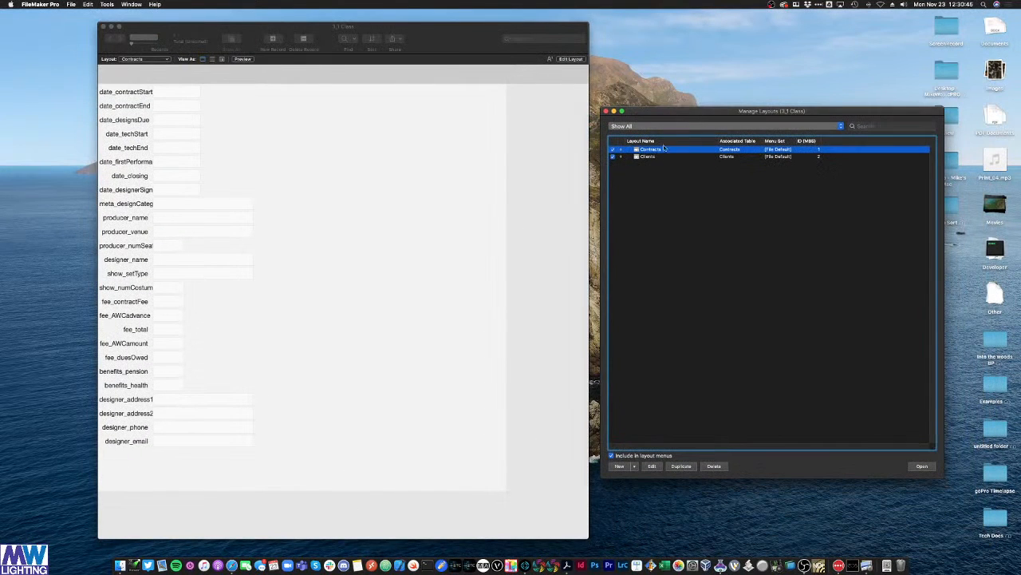
pyautogui.click(144, 61)
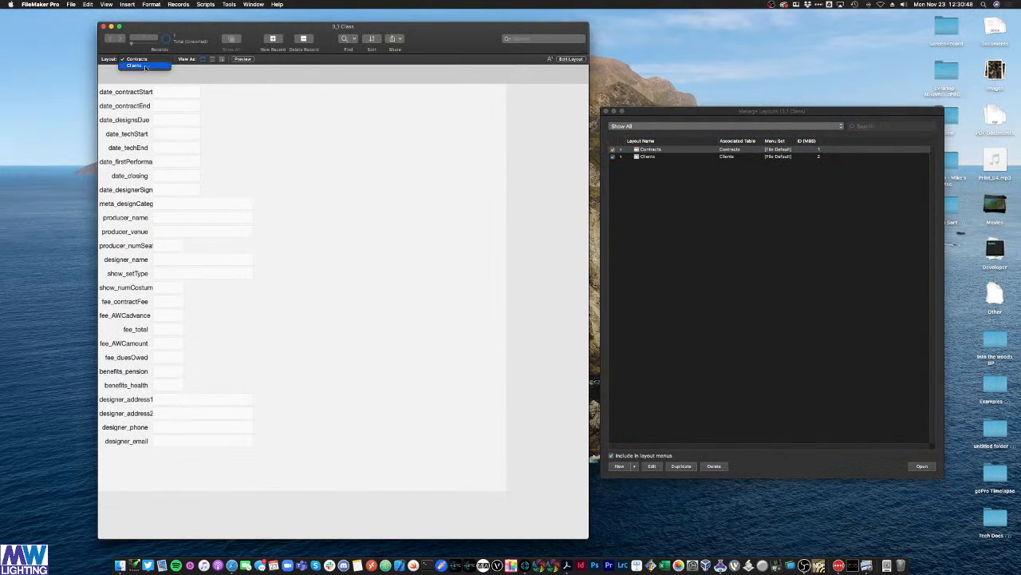
pyautogui.click(145, 71)
pyautogui.click(144, 59)
pyautogui.click(137, 53)
pyautogui.click(693, 248)
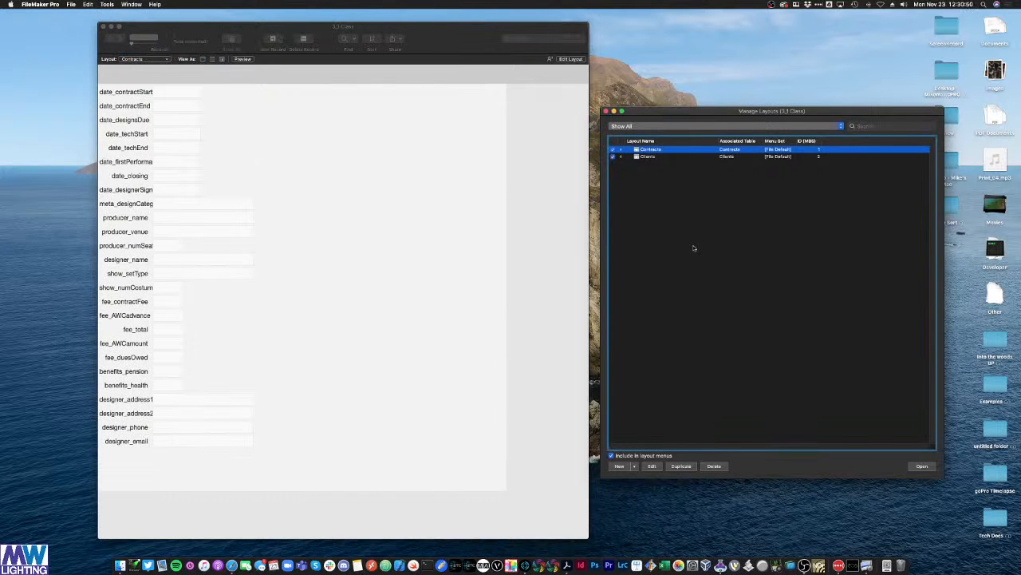
pyautogui.click(634, 466)
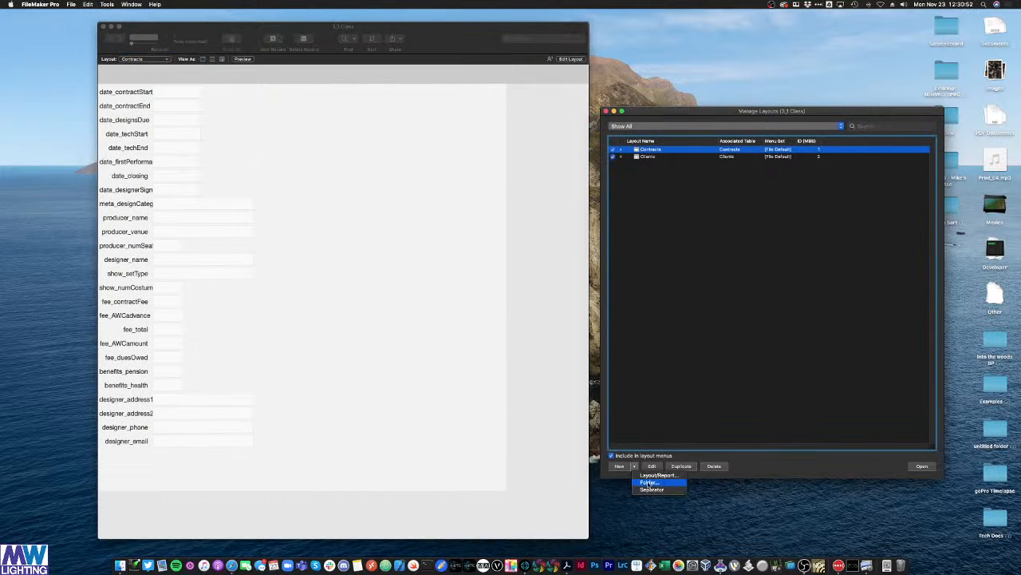
# Step: Create a layout folder named 'Data Entry', correcting a typo in its name
pyautogui.click(649, 482)
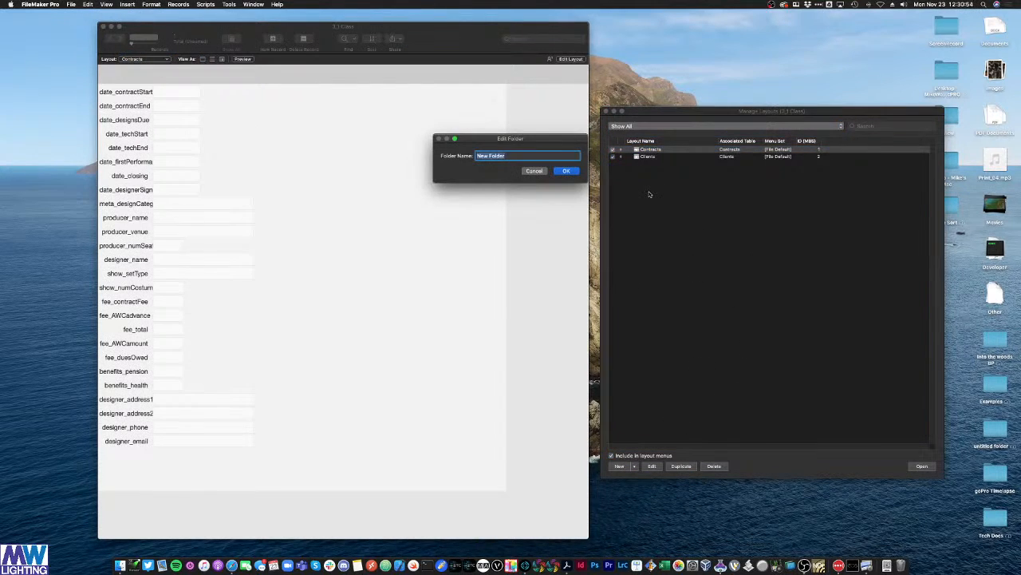
pyautogui.write('Data Entryt')
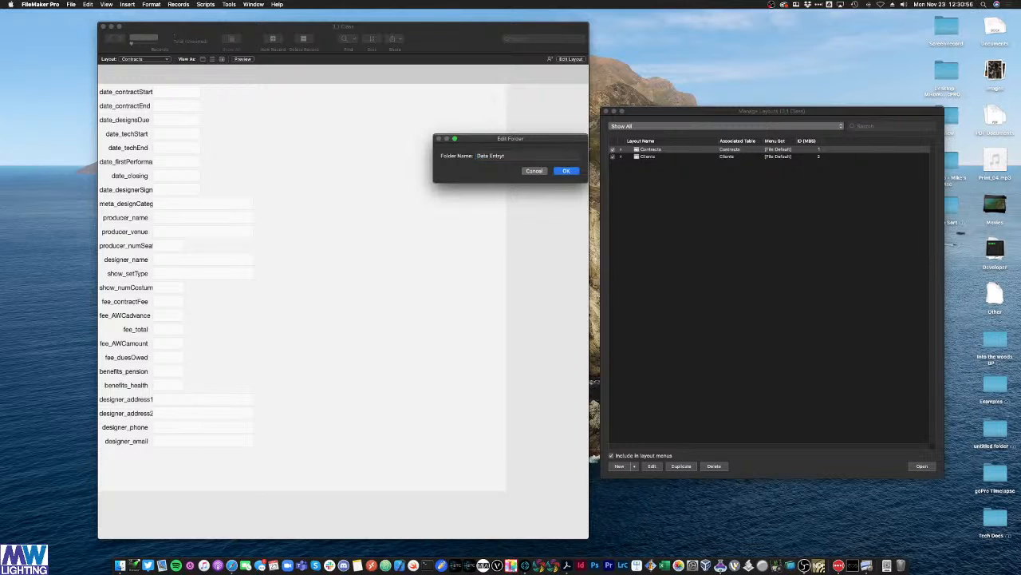
pyautogui.press('Return')
pyautogui.doubleClick(661, 157)
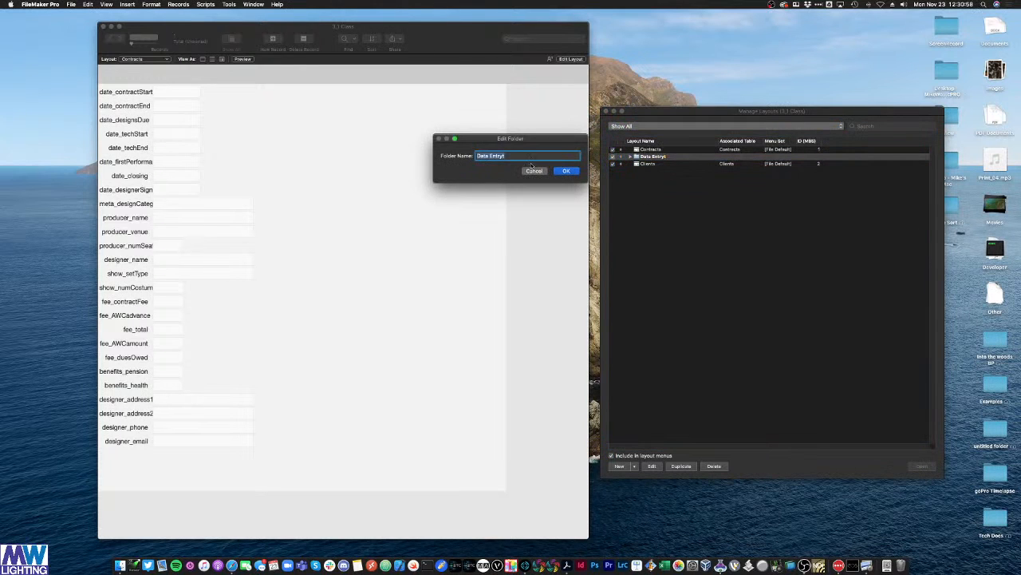
pyautogui.write('Data Entry')
pyautogui.press('Return')
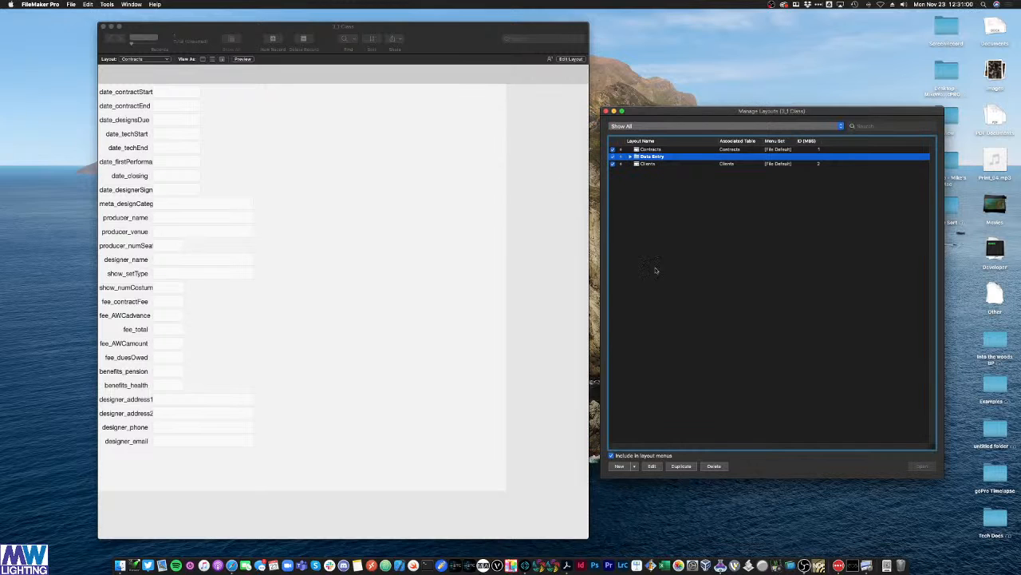
# Step: Create a second layout folder named 'zArchive'
pyautogui.click(632, 466)
pyautogui.click(643, 482)
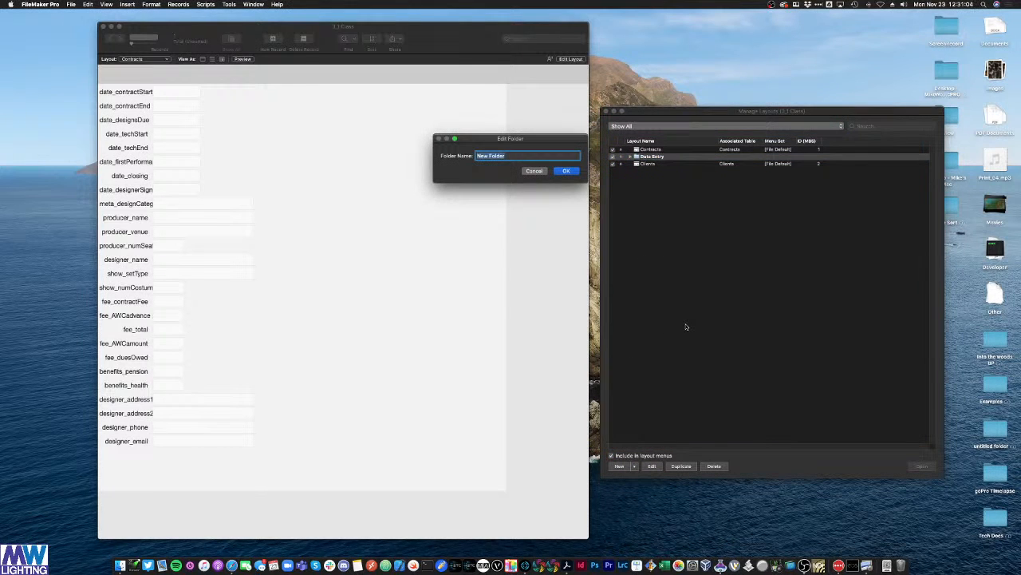
pyautogui.write('aArchive')
pyautogui.press('Return')
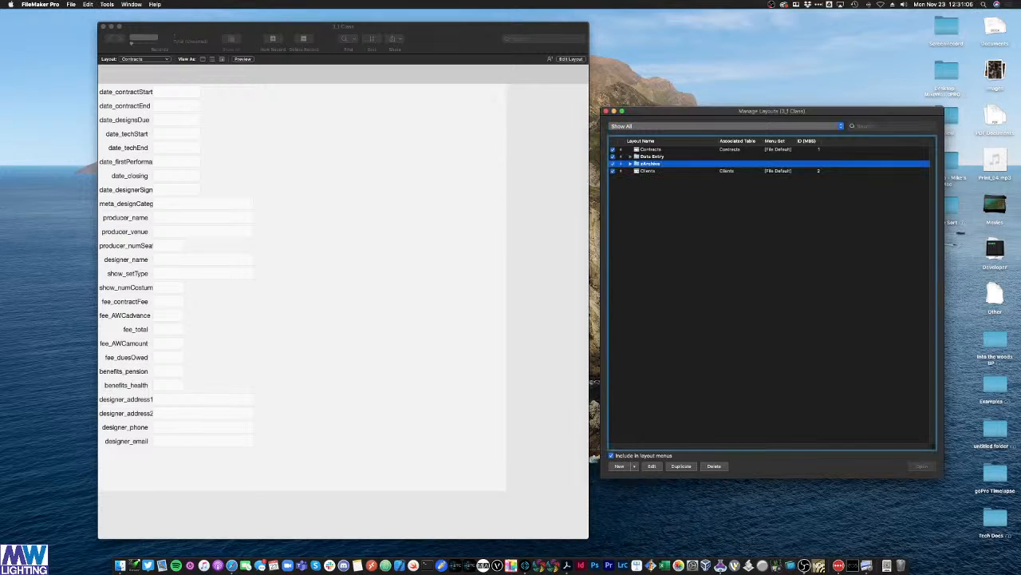
# Step: Move the old layouts into zArchive, collapse it, and expand Data Entry
pyautogui.moveTo(650, 173); pyautogui.dragTo(671, 168)
pyautogui.click(645, 158)
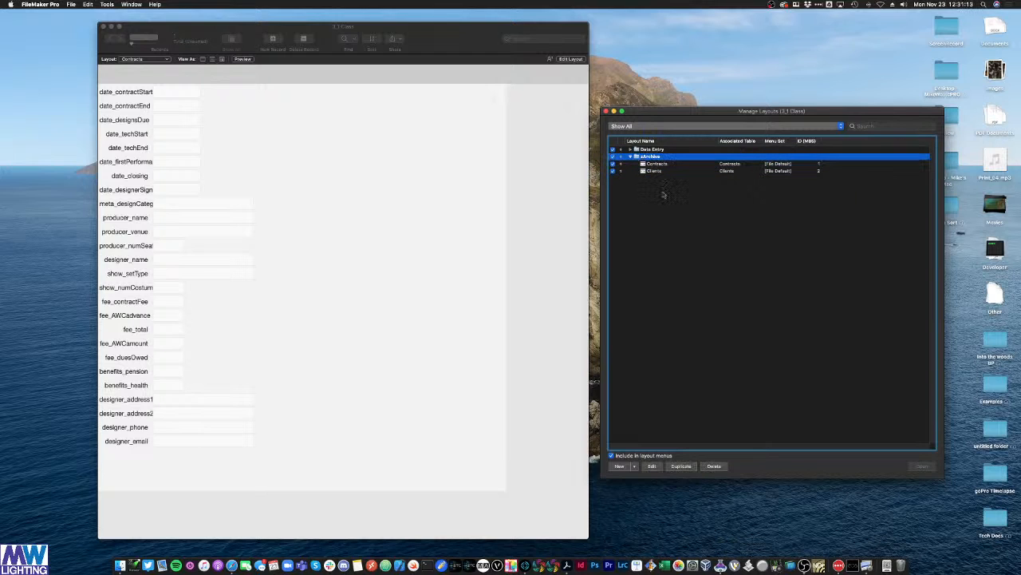
pyautogui.click(630, 156)
pyautogui.press('Up')
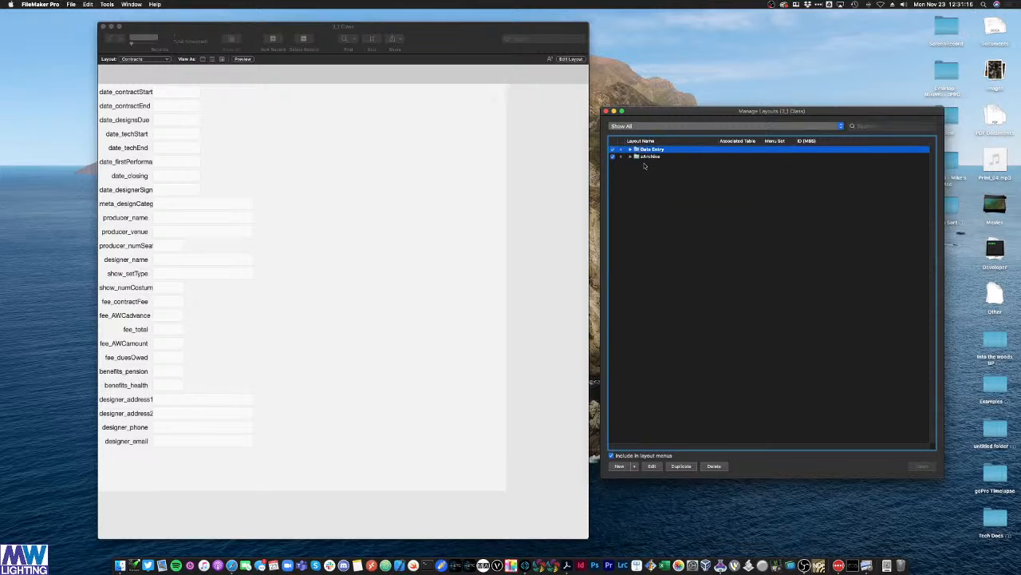
pyautogui.click(631, 149)
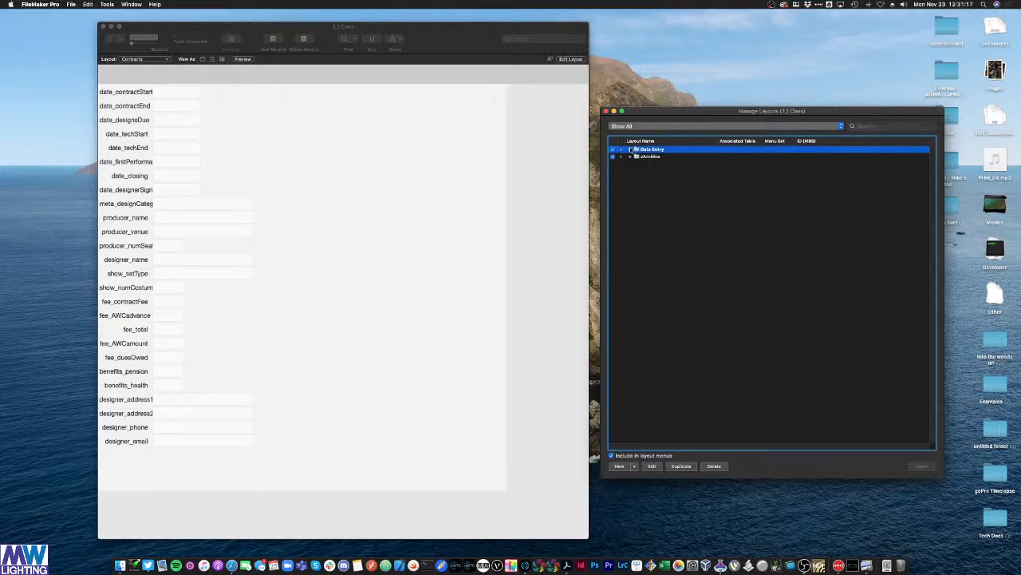
pyautogui.click(634, 467)
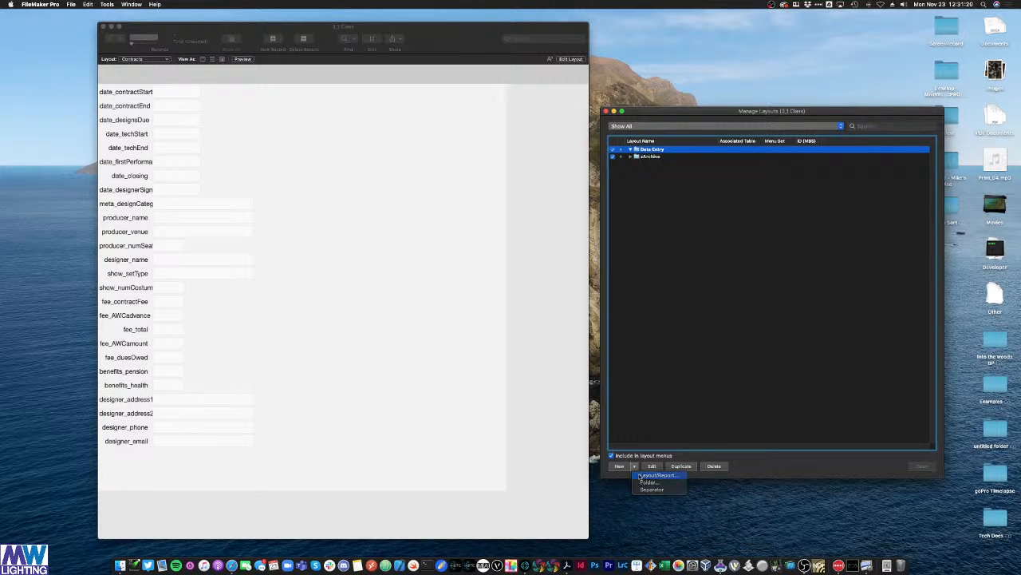
# Step: Create a Computer Form layout named 'Contract Data Entry' showing records from Contracts
pyautogui.click(640, 475)
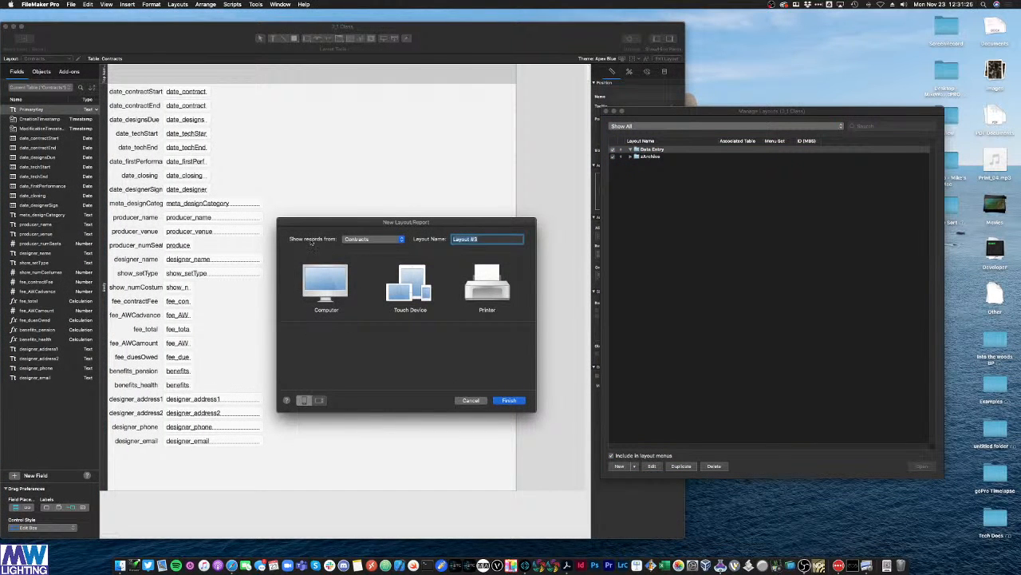
pyautogui.click(373, 241)
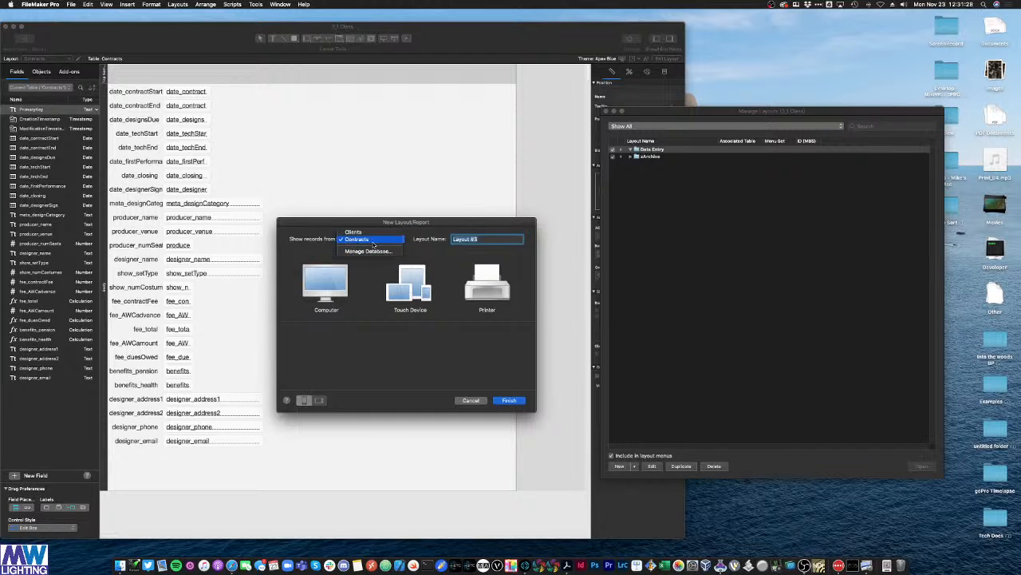
pyautogui.click(372, 240)
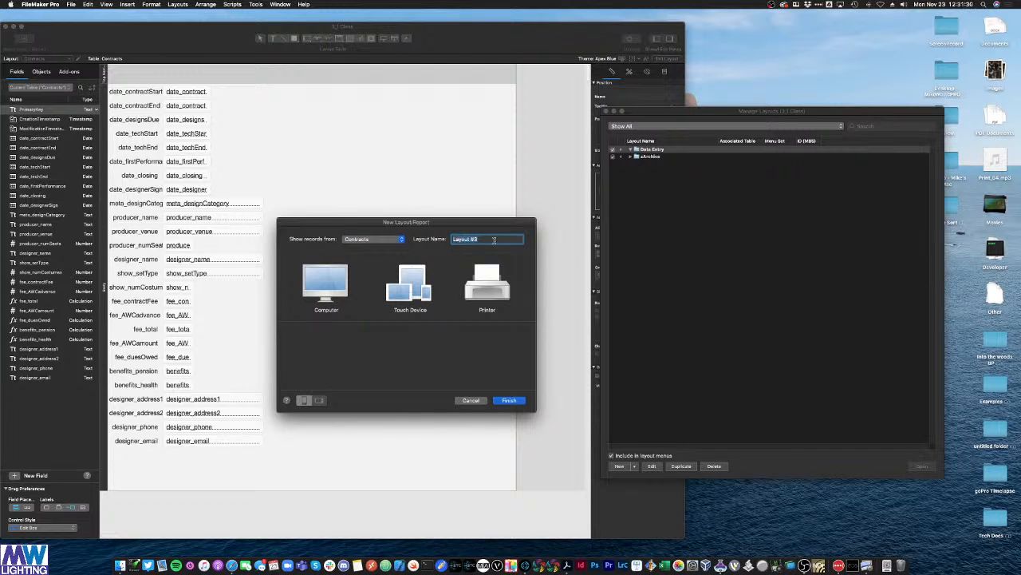
pyautogui.write('Contract Data Entry')
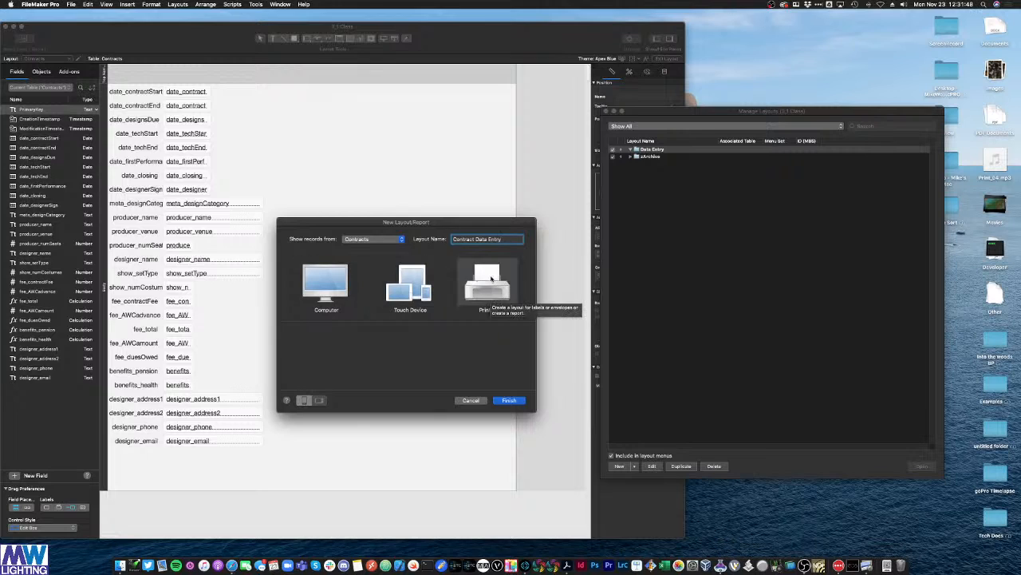
pyautogui.click(327, 296)
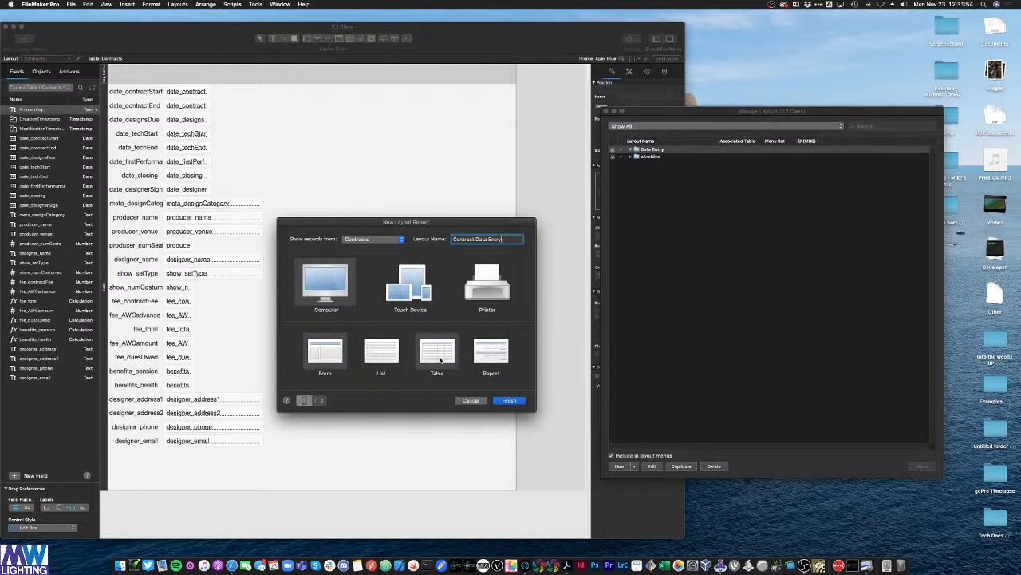
pyautogui.click(330, 358)
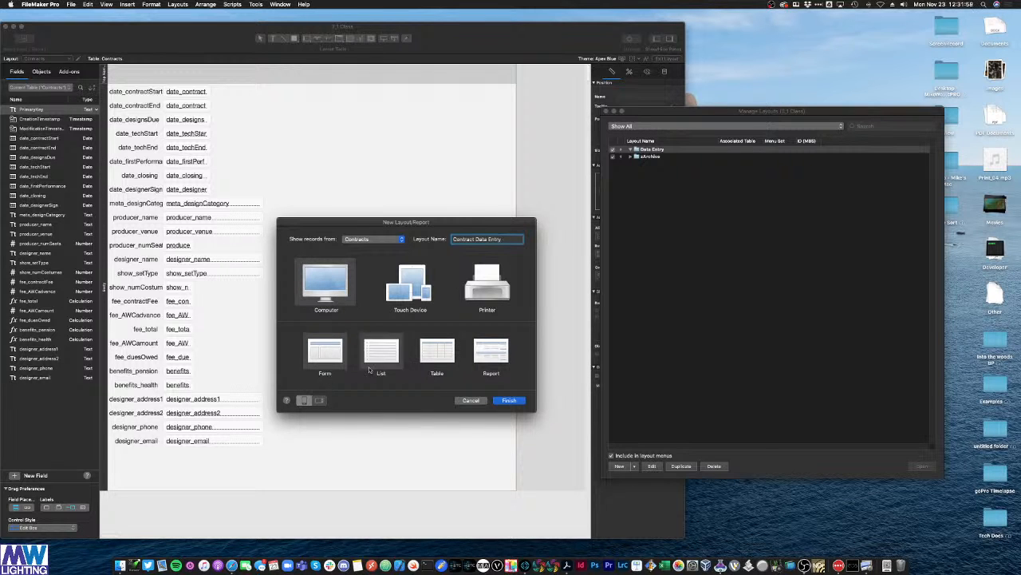
pyautogui.click(509, 400)
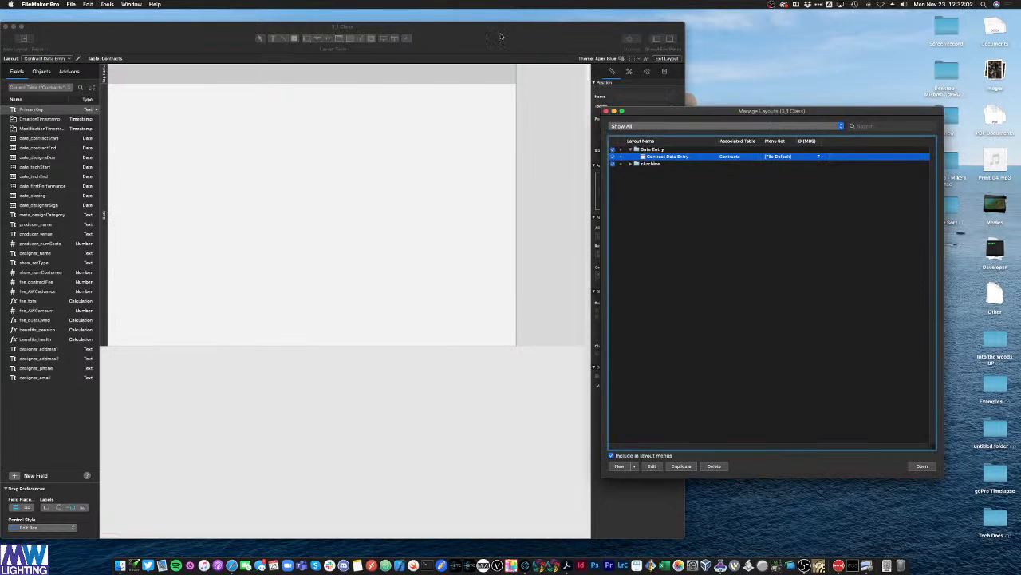
# Step: Bring the layout window forward, test-place show_setType, then delete it to leave it blank
pyautogui.moveTo(492, 46); pyautogui.dragTo(520, 41)
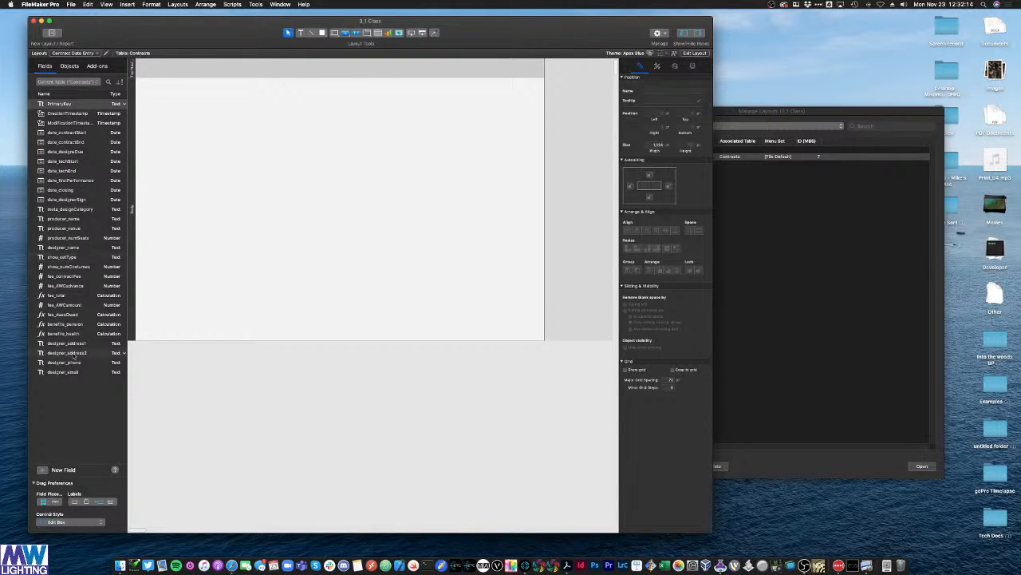
pyautogui.press('super+k')
pyautogui.press('super+k')
pyautogui.moveTo(76, 257); pyautogui.dragTo(249, 186)
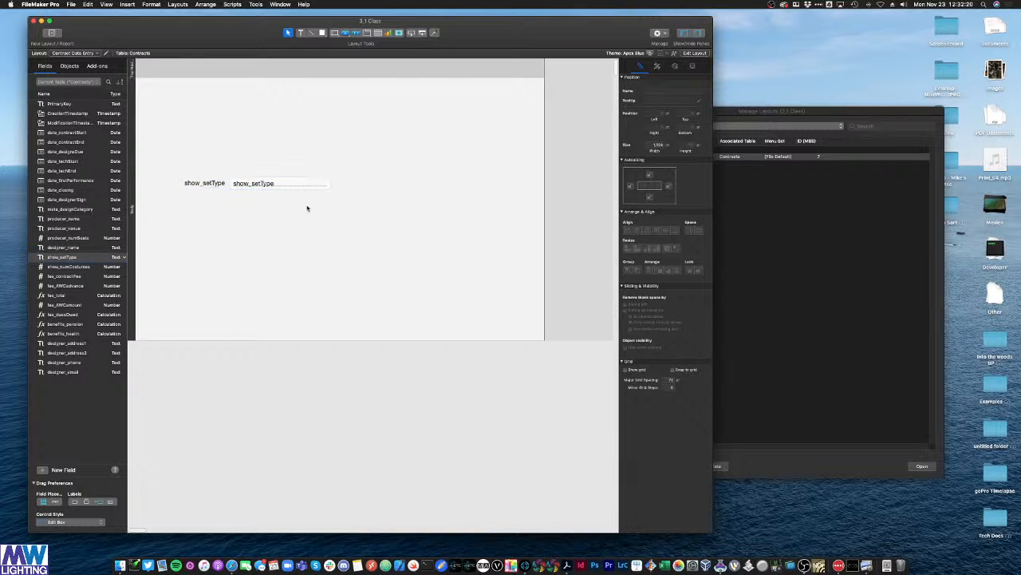
pyautogui.moveTo(306, 206); pyautogui.dragTo(194, 179)
pyautogui.press('BackSpace')
pyautogui.click(650, 54)
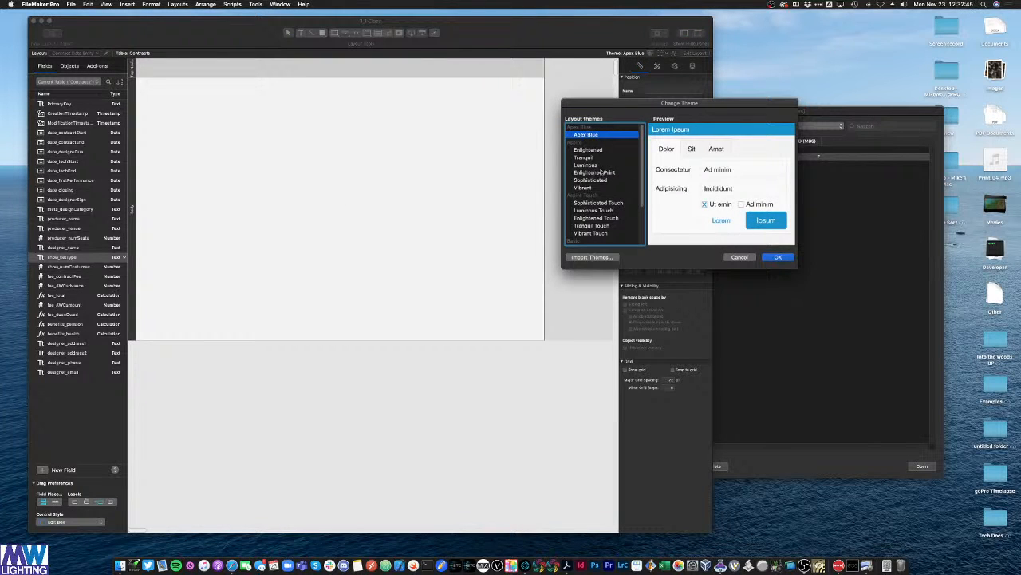
pyautogui.scroll(-3, 604, 173)
pyautogui.scroll(3, 605, 170)
pyautogui.click(739, 257)
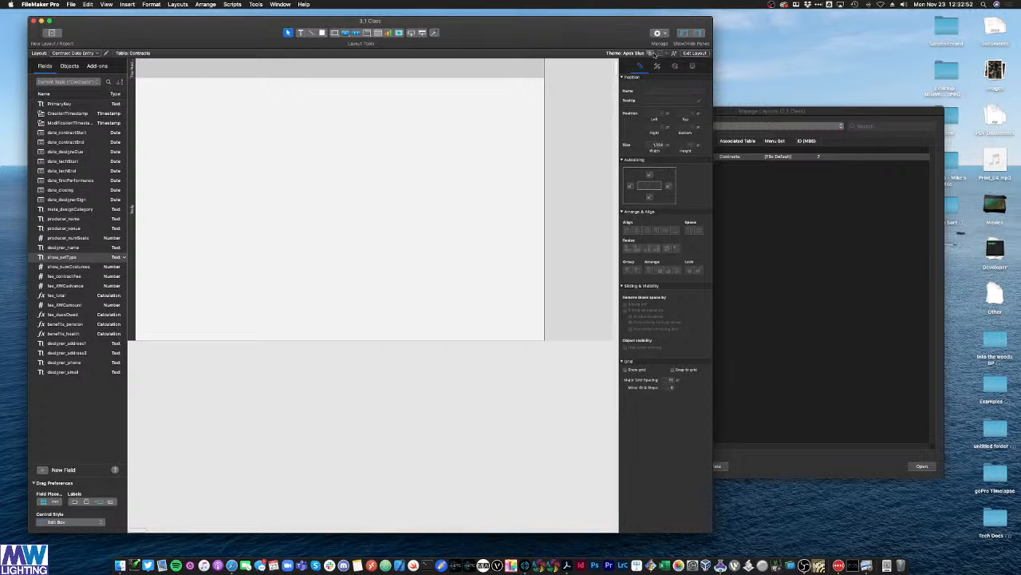
pyautogui.click(650, 53)
pyautogui.scroll(-5, 599, 183)
pyautogui.scroll(5, 594, 194)
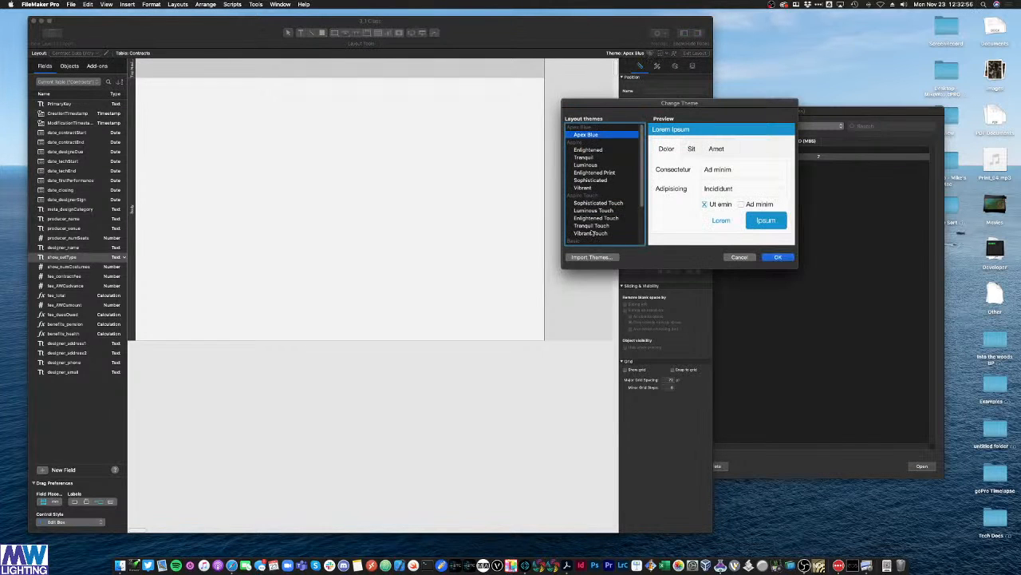
pyautogui.click(595, 203)
pyautogui.click(598, 218)
pyautogui.press('Down')
pyautogui.press('Down')
pyautogui.press('Down')
pyautogui.press('Down')
pyautogui.press('Down')
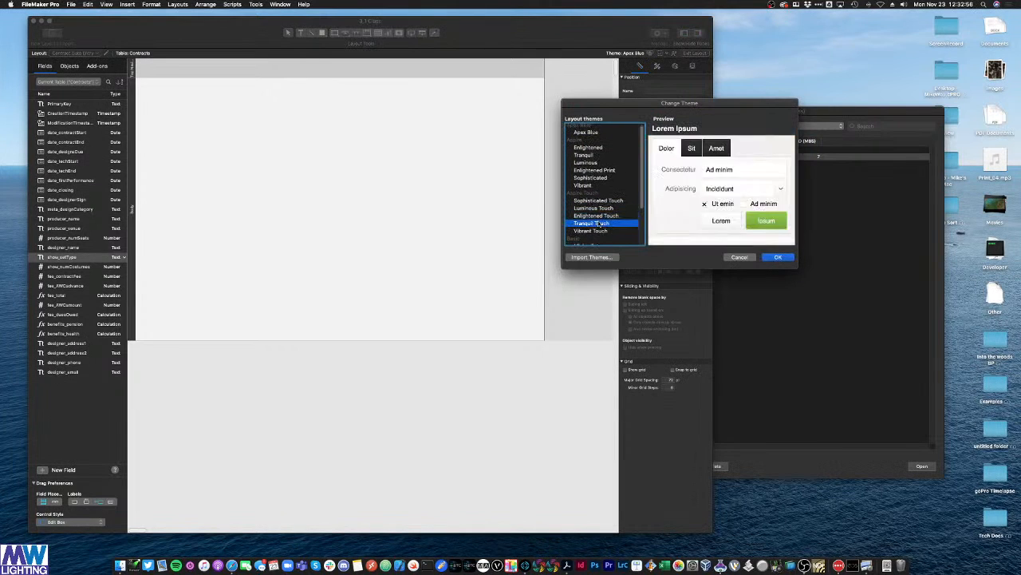
pyautogui.click(599, 240)
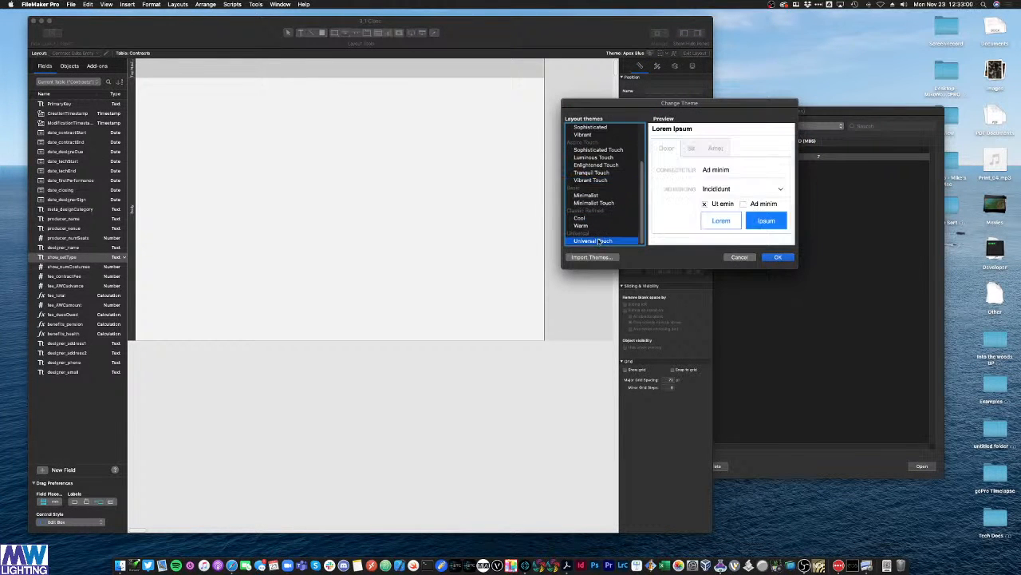
pyautogui.scroll(2, 606, 181)
pyautogui.click(594, 222)
pyautogui.click(593, 215)
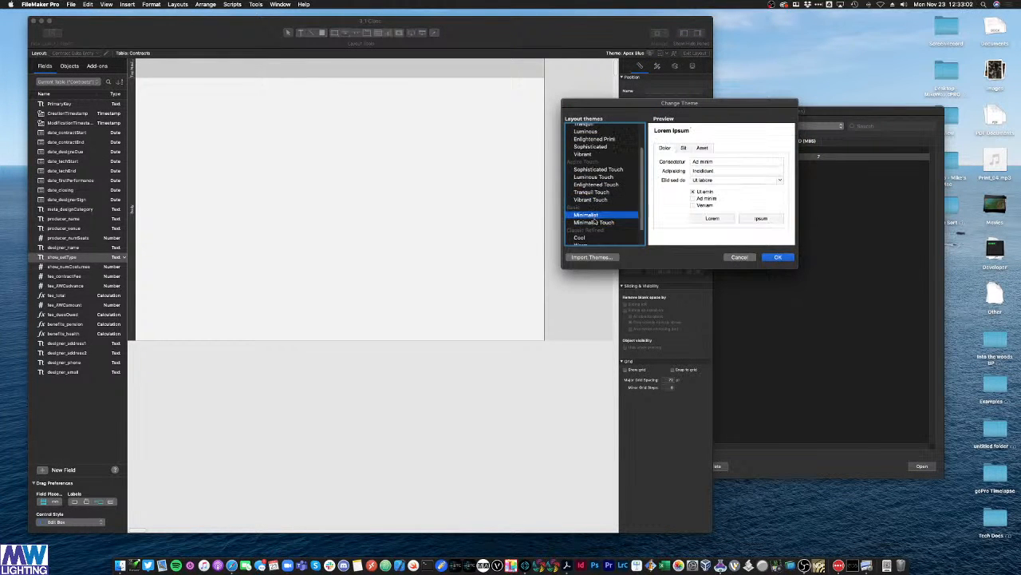
pyautogui.scroll(5, 595, 192)
pyautogui.click(587, 136)
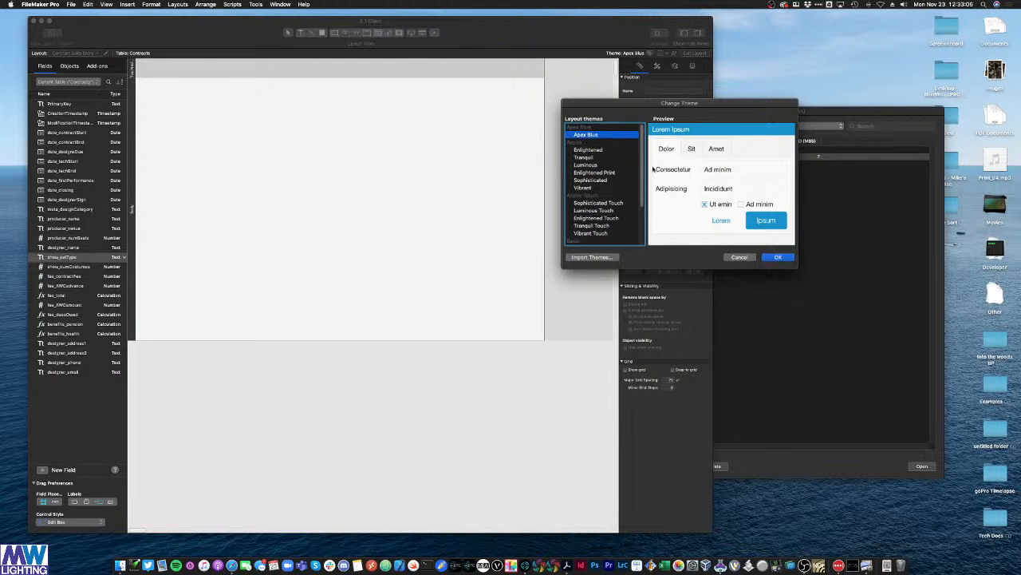
pyautogui.click(778, 257)
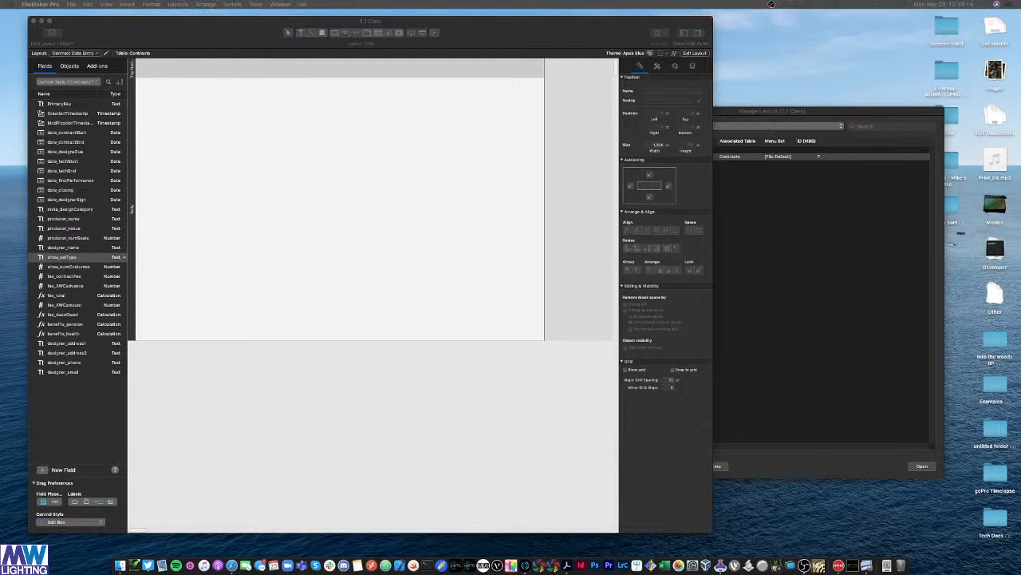
# Step: Open Part Setup and delete the Top Navigation part
pyautogui.rightClick(247, 166)
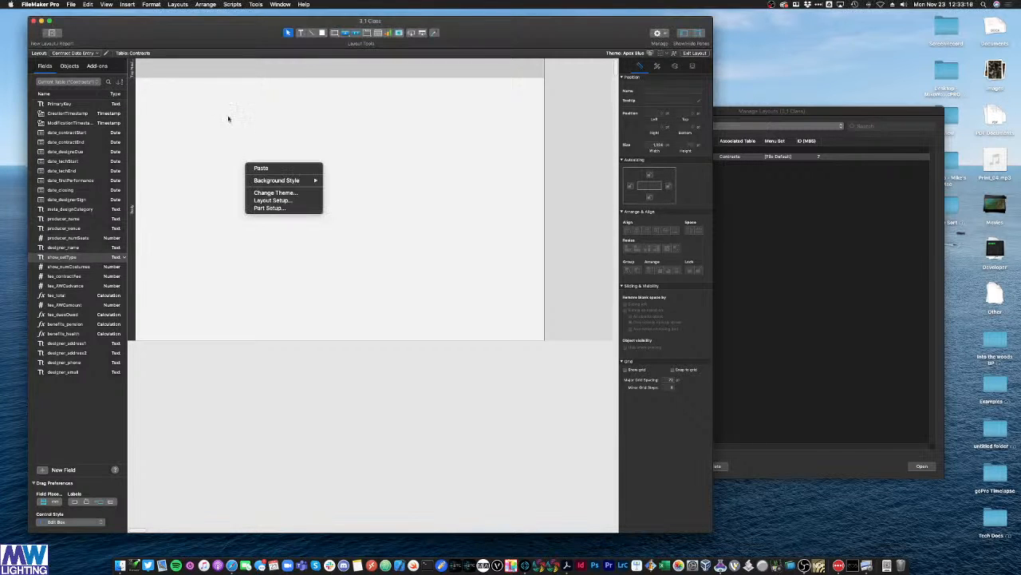
pyautogui.rightClick(440, 271)
pyautogui.rightClick(347, 367)
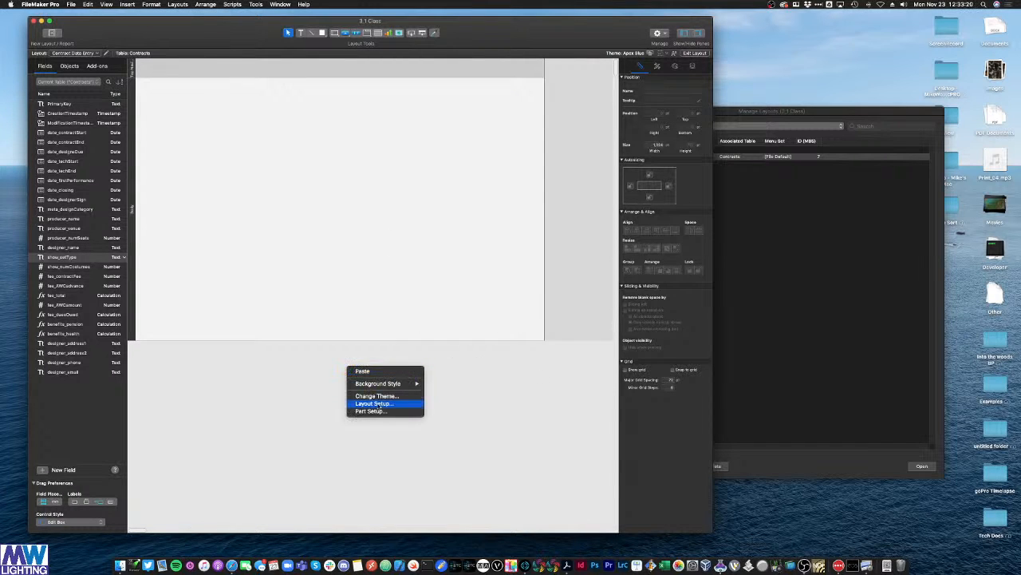
pyautogui.click(382, 411)
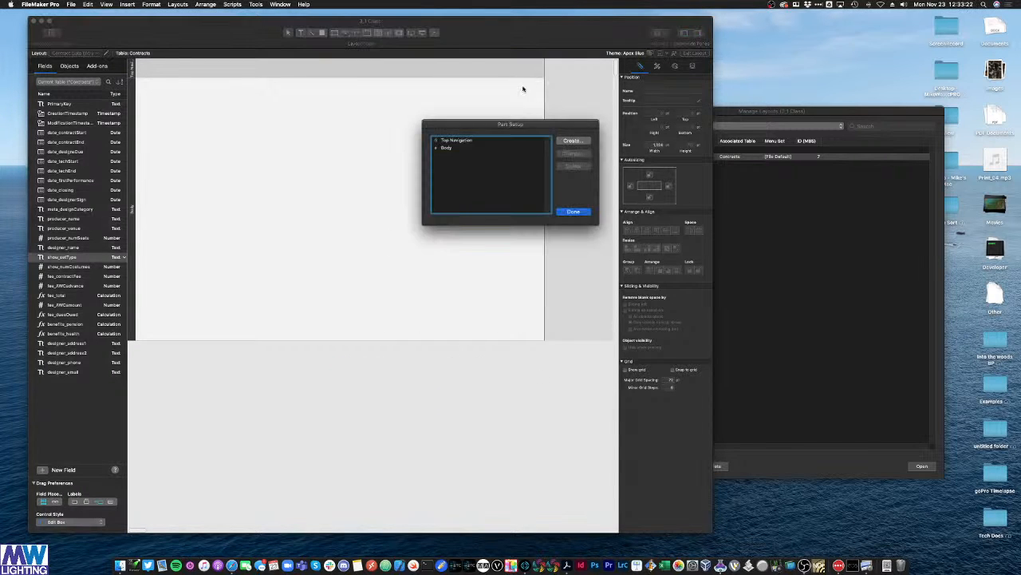
pyautogui.click(463, 140)
pyautogui.click(572, 165)
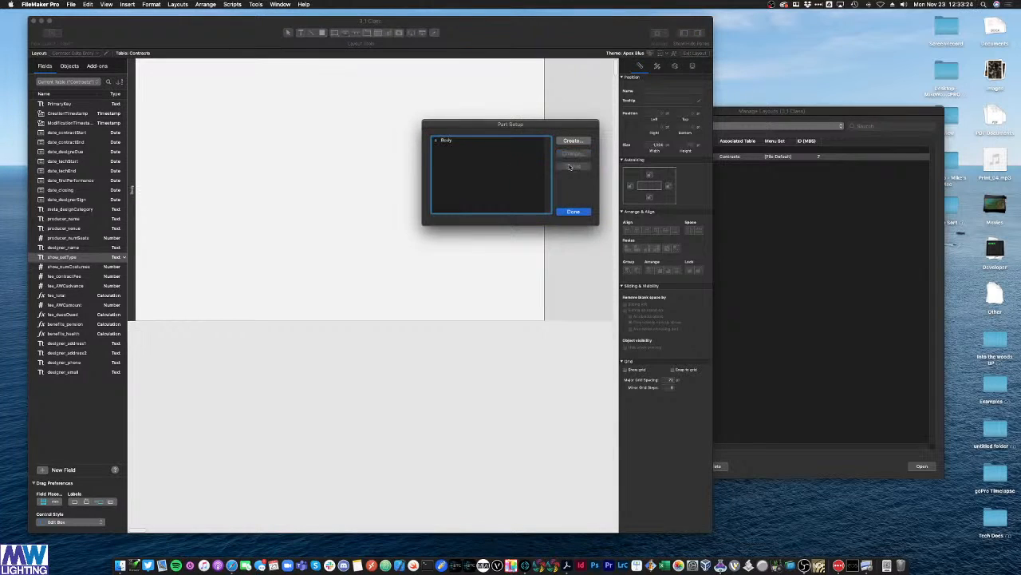
# Step: Add a Header part and a Footer part to the layout
pyautogui.click(572, 141)
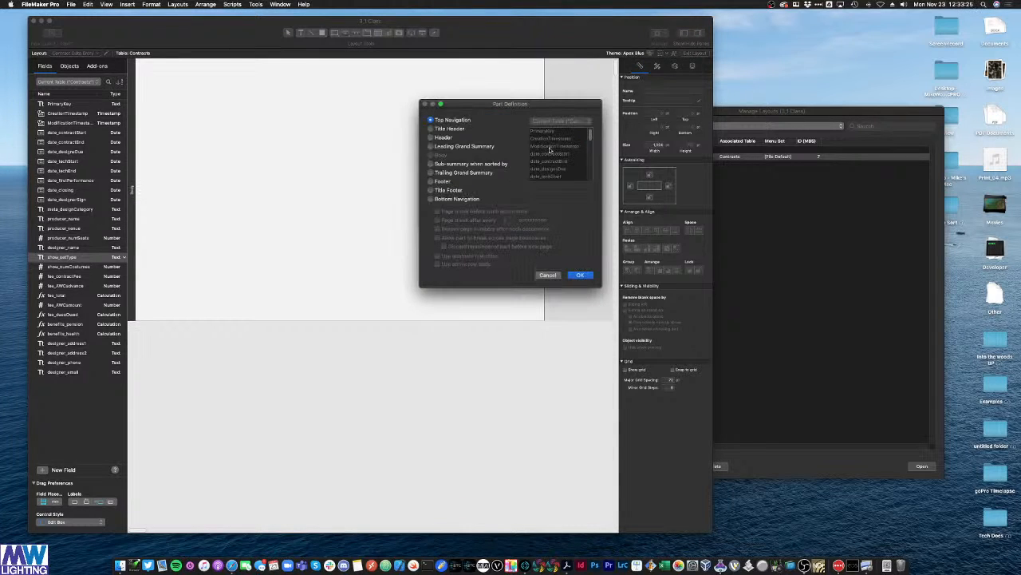
pyautogui.click(432, 137)
pyautogui.click(578, 275)
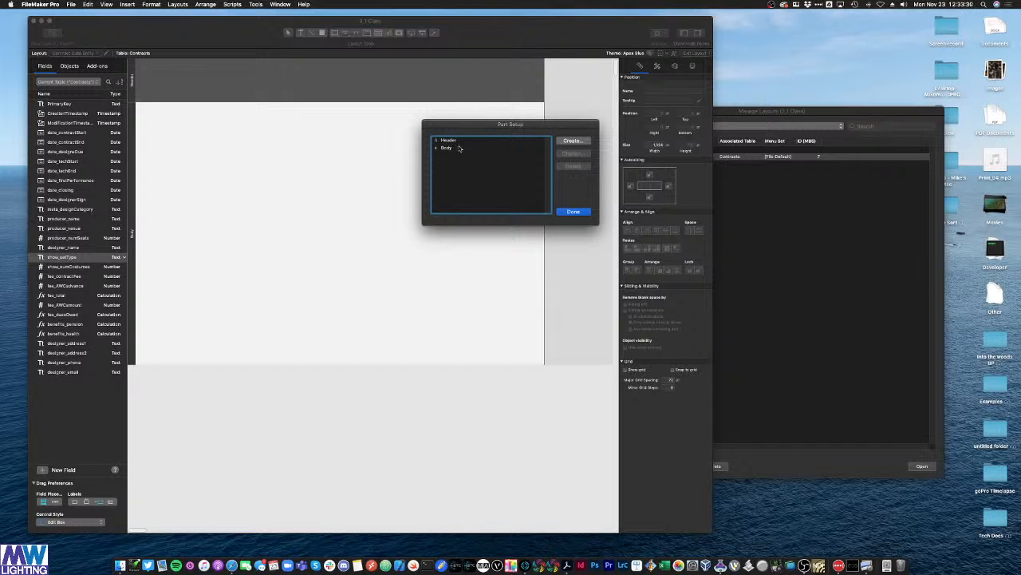
pyautogui.click(571, 141)
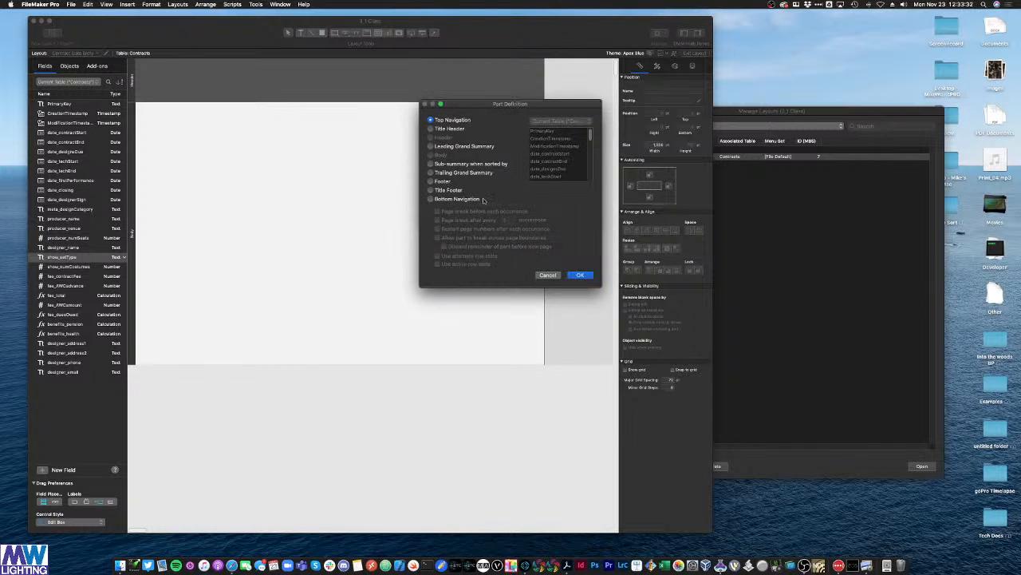
pyautogui.click(449, 182)
pyautogui.click(580, 274)
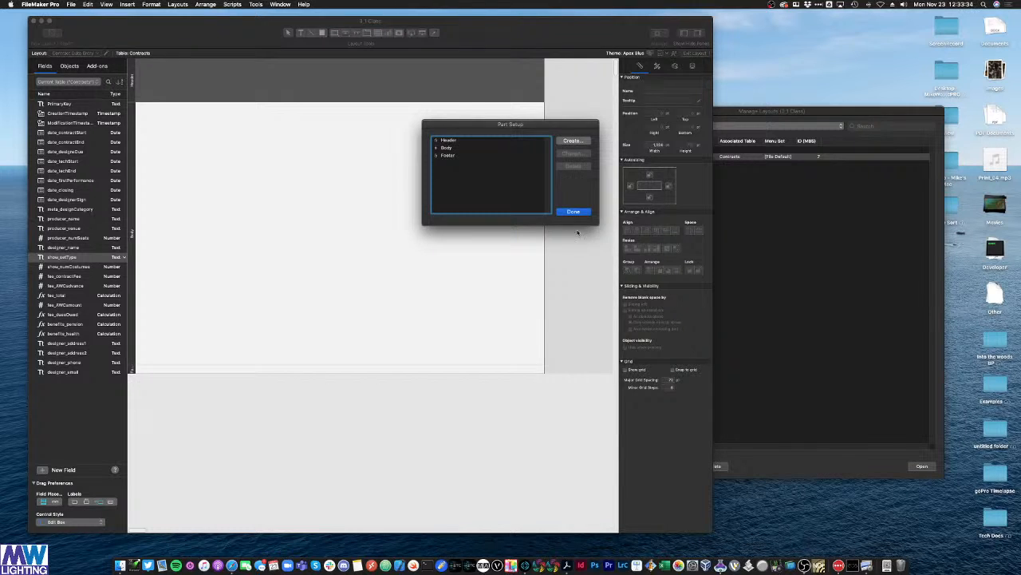
pyautogui.click(573, 211)
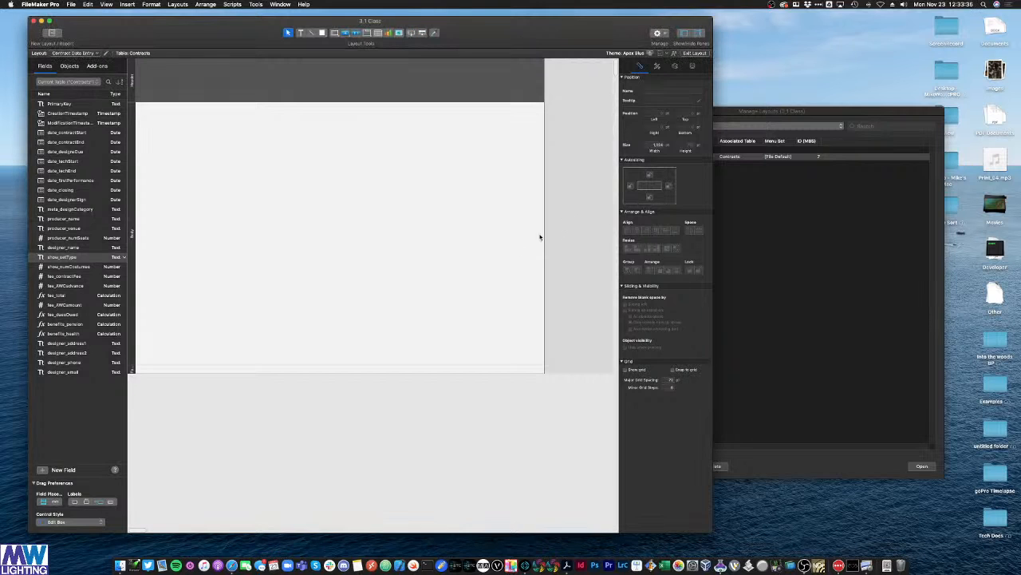
# Step: Reopen Part Setup to verify the Header, Body and Footer parts
pyautogui.rightClick(393, 216)
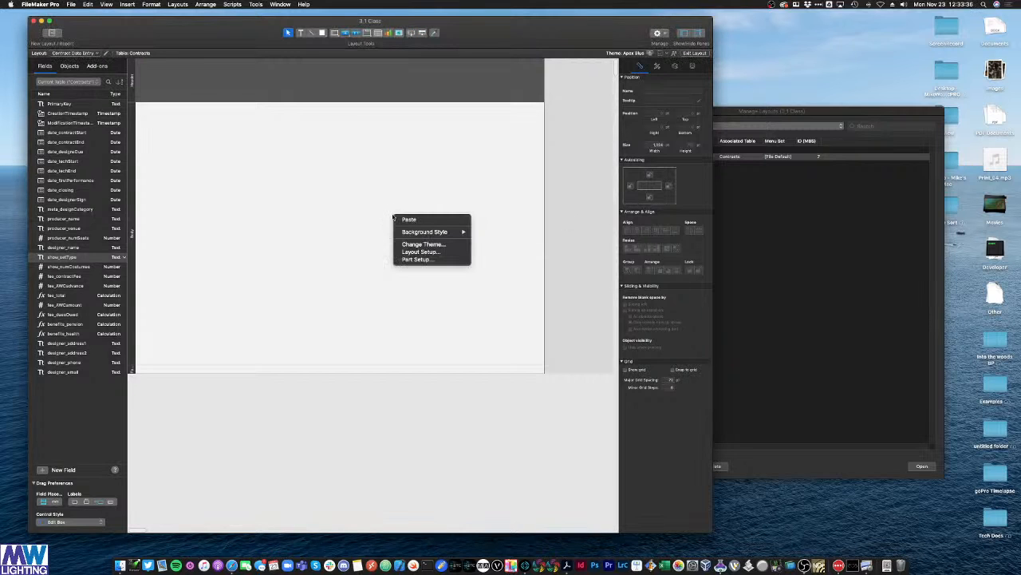
pyautogui.click(426, 260)
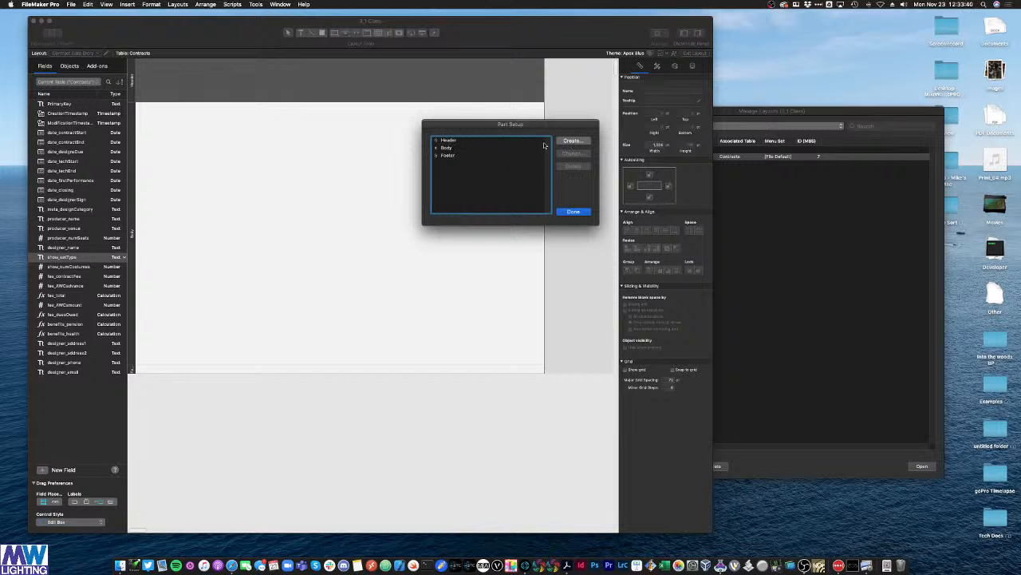
pyautogui.click(438, 142)
pyautogui.click(446, 148)
pyautogui.click(447, 156)
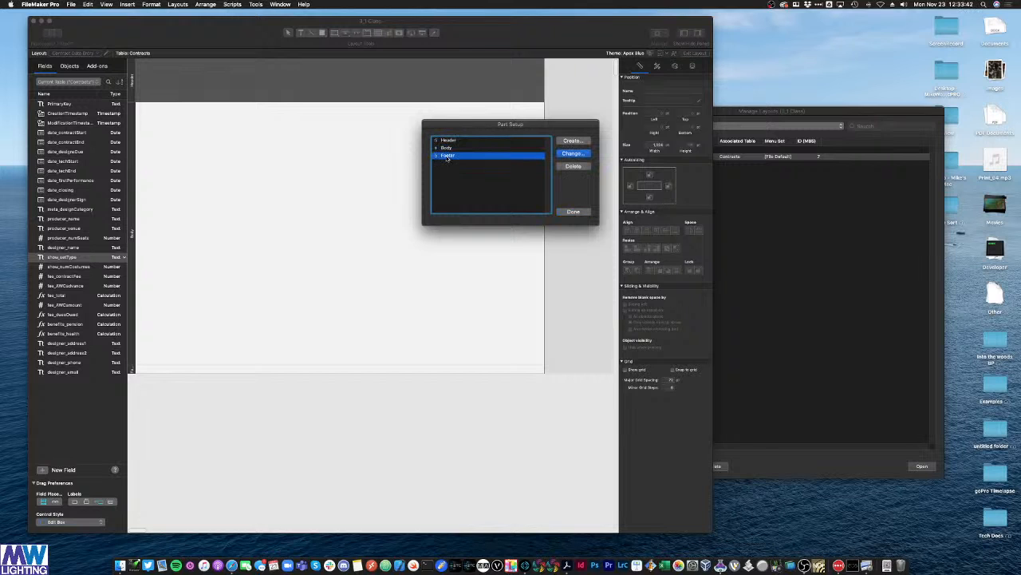
pyautogui.click(573, 211)
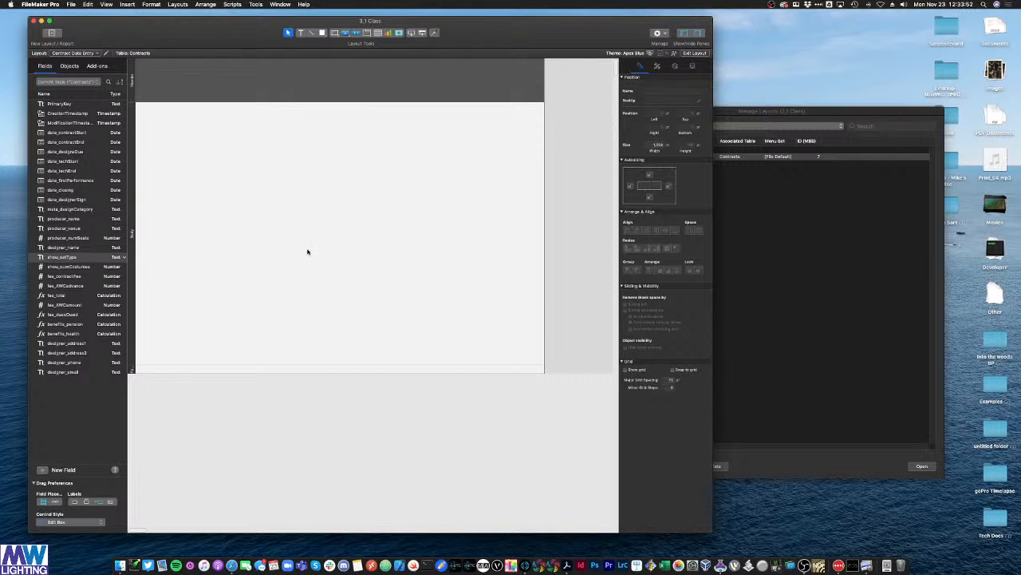
# Step: Drag the Body part's lower boundary down slightly so the Footer sits below it
pyautogui.click(210, 375)
pyautogui.moveTo(209, 375); pyautogui.dragTo(209, 384)
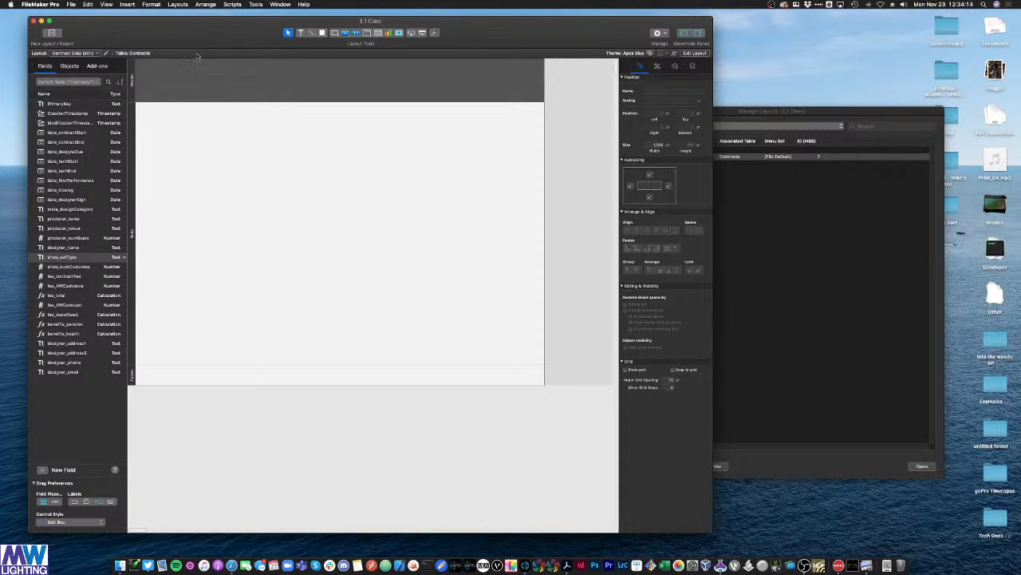
# Step: Turn on rulers in points (after trying inches), narrow the layout to 1,000 pt and shrink the Header
pyautogui.click(106, 4)
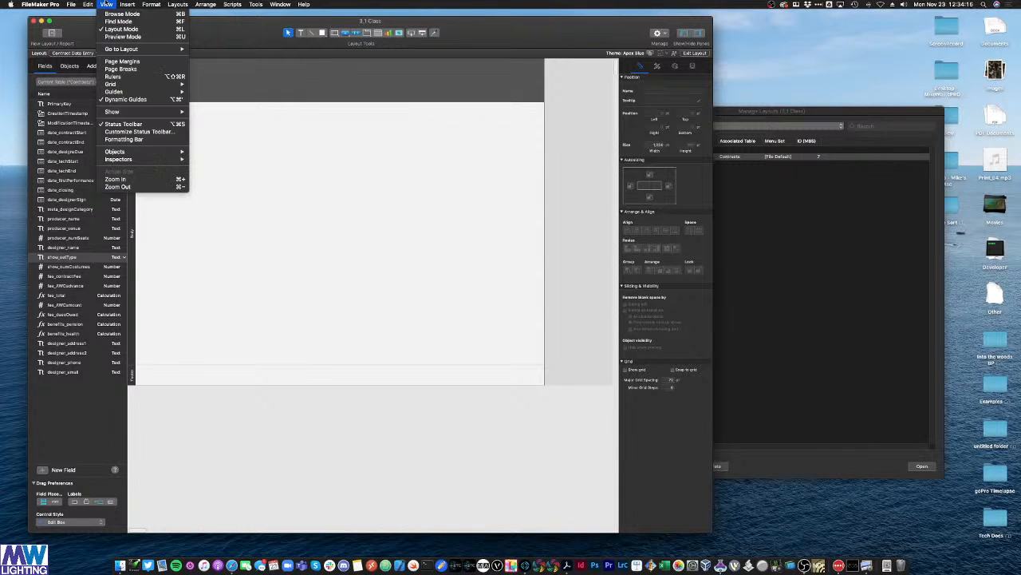
pyautogui.click(120, 77)
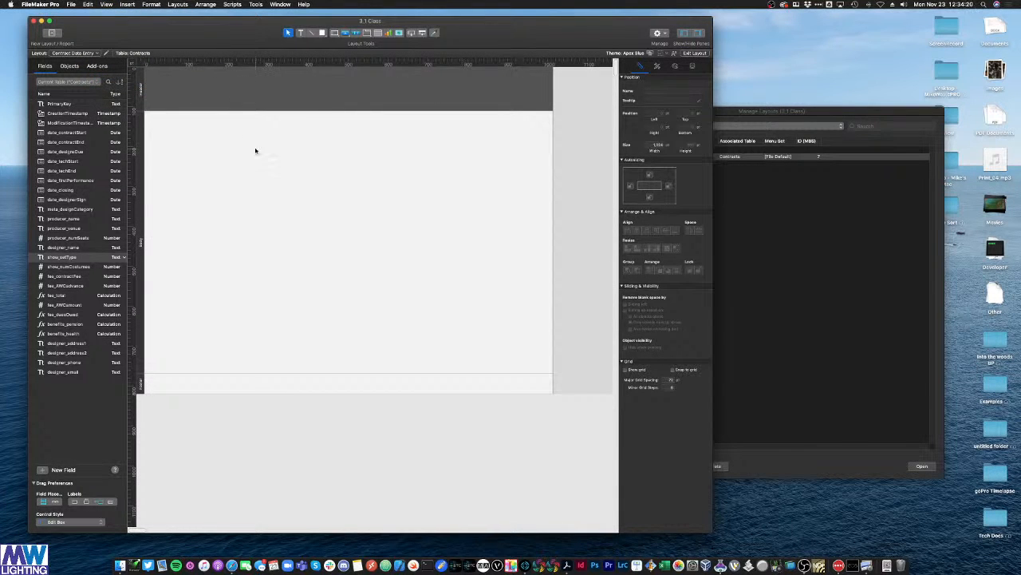
pyautogui.rightClick(436, 62)
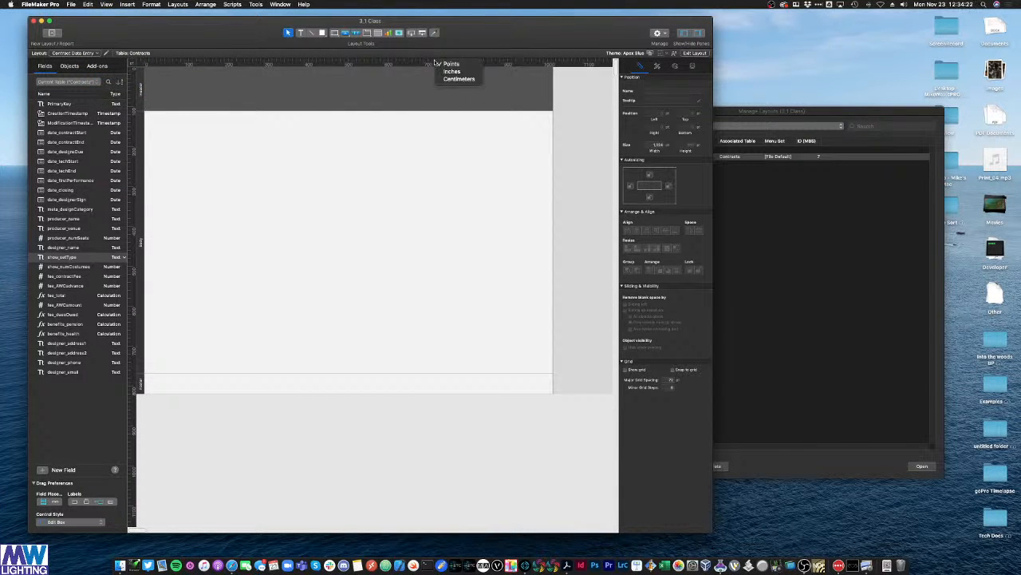
pyautogui.rightClick(425, 63)
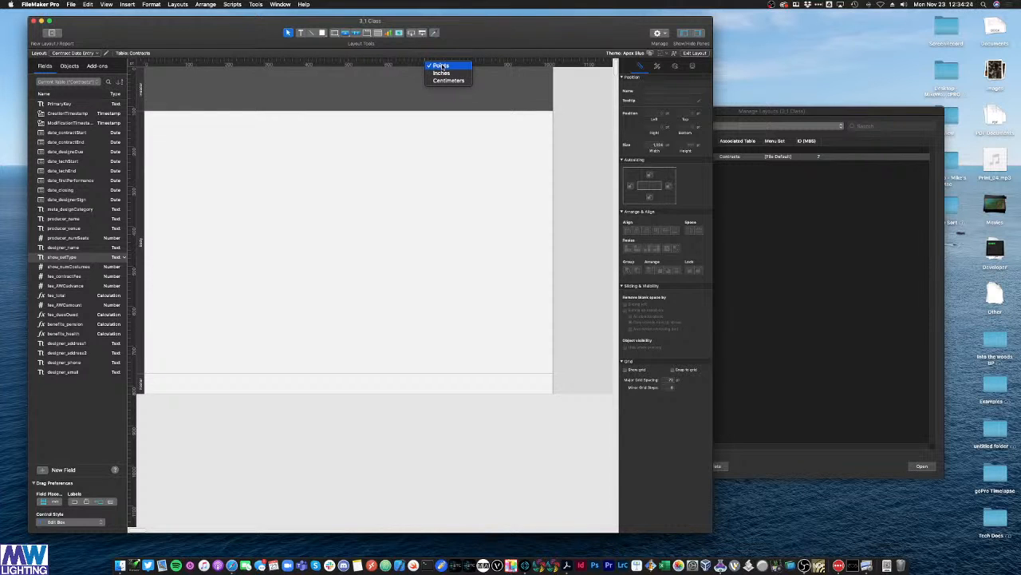
pyautogui.click(442, 73)
pyautogui.rightClick(451, 63)
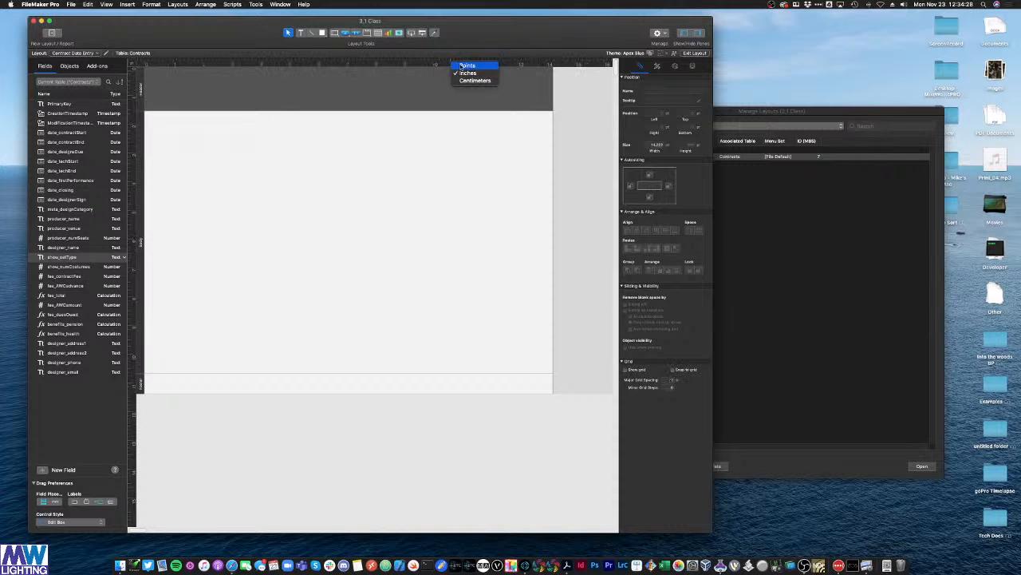
pyautogui.click(463, 66)
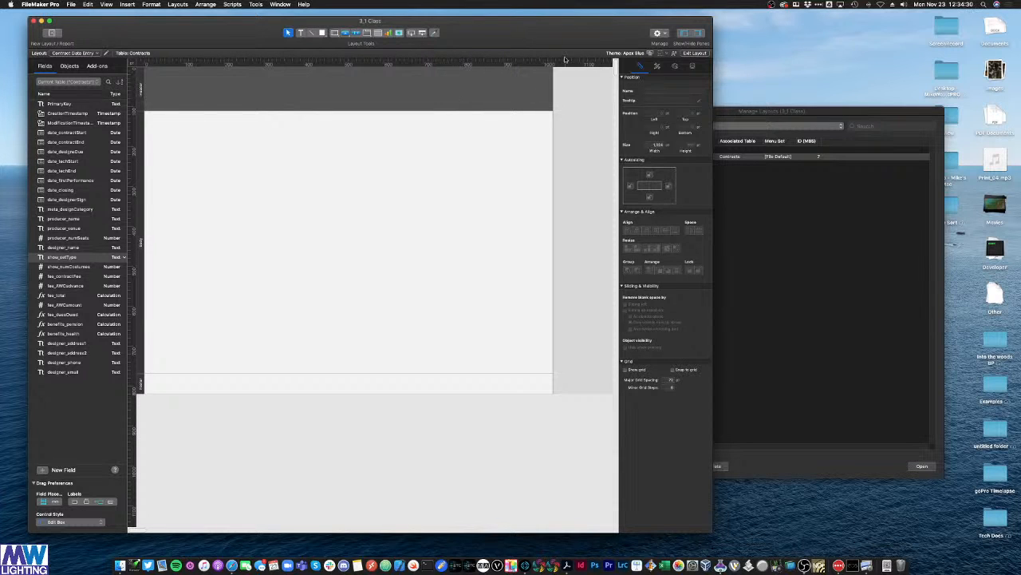
pyautogui.moveTo(553, 74); pyautogui.dragTo(544, 77)
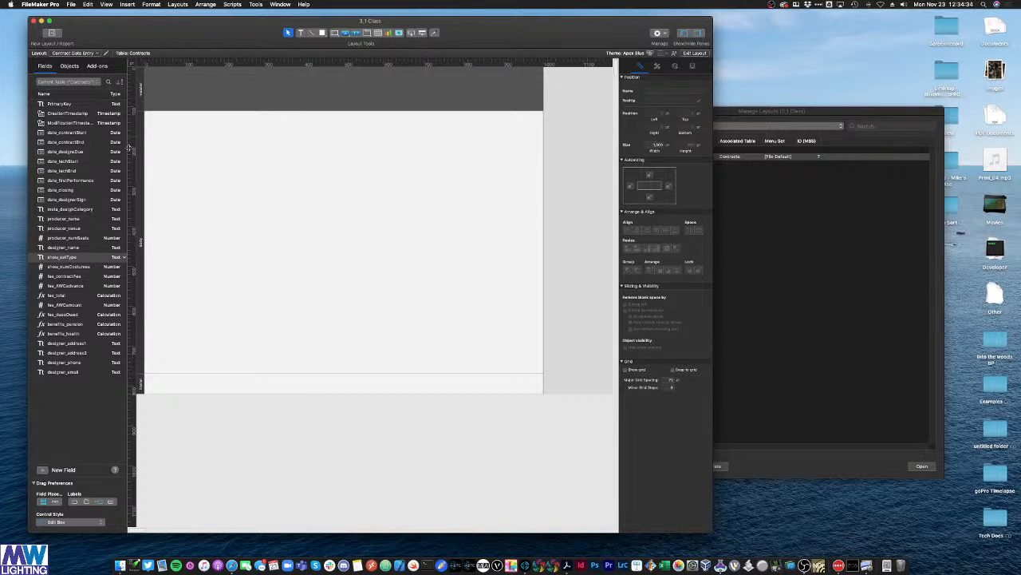
pyautogui.moveTo(159, 110); pyautogui.dragTo(159, 105)
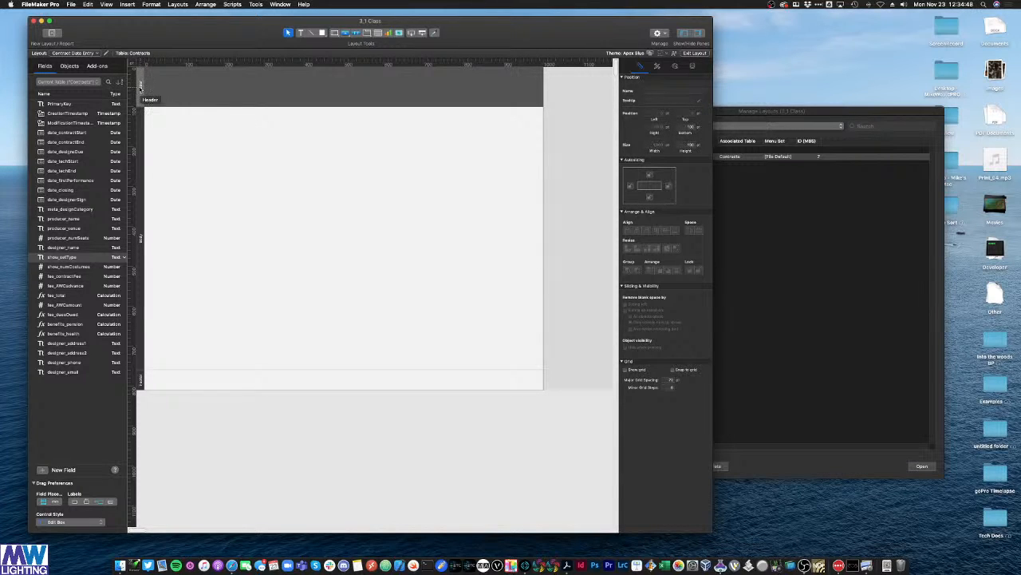
# Step: Set exact part heights: Header to 100 pt and Footer to 75 pt
pyautogui.click(691, 145)
pyautogui.click(222, 181)
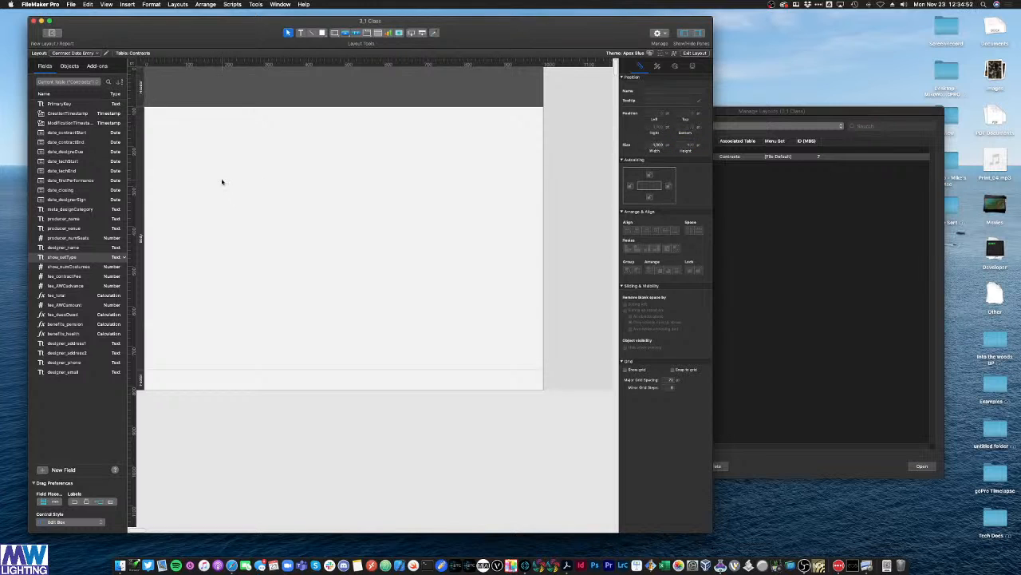
pyautogui.click(141, 382)
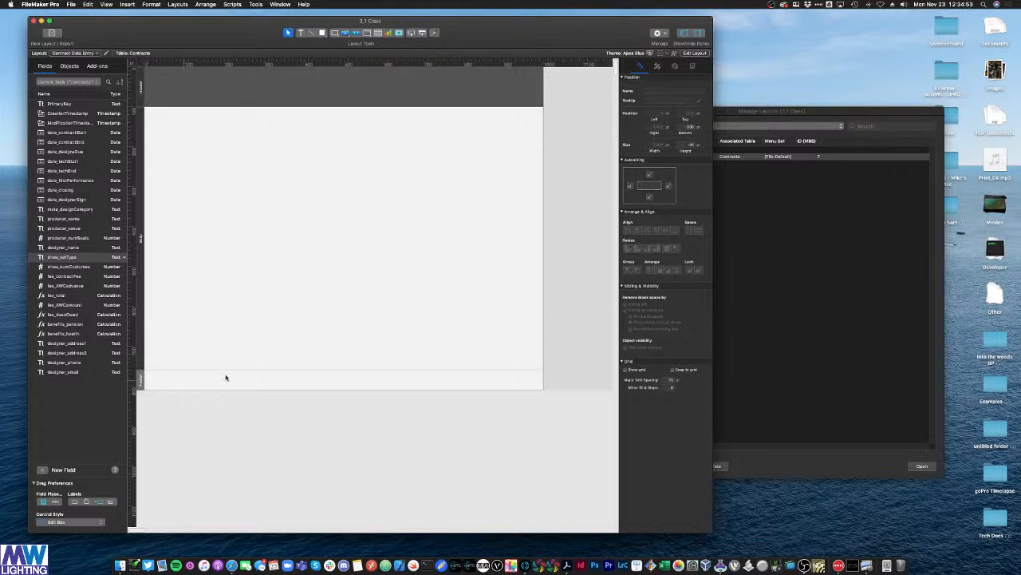
pyautogui.click(692, 146)
pyautogui.press('Return')
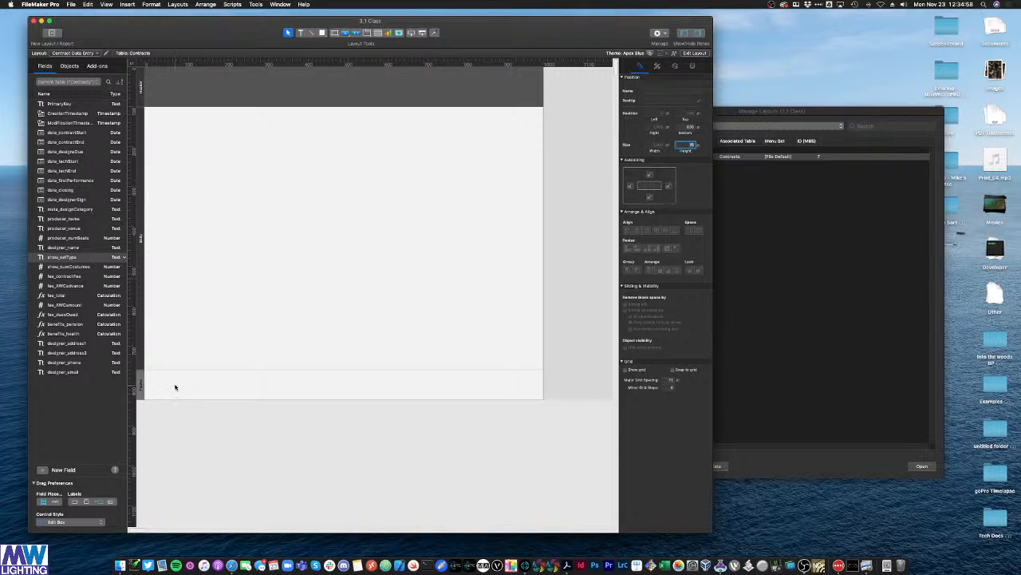
# Step: Drag the Body/Footer boundary down to make the Body part much taller
pyautogui.click(300, 249)
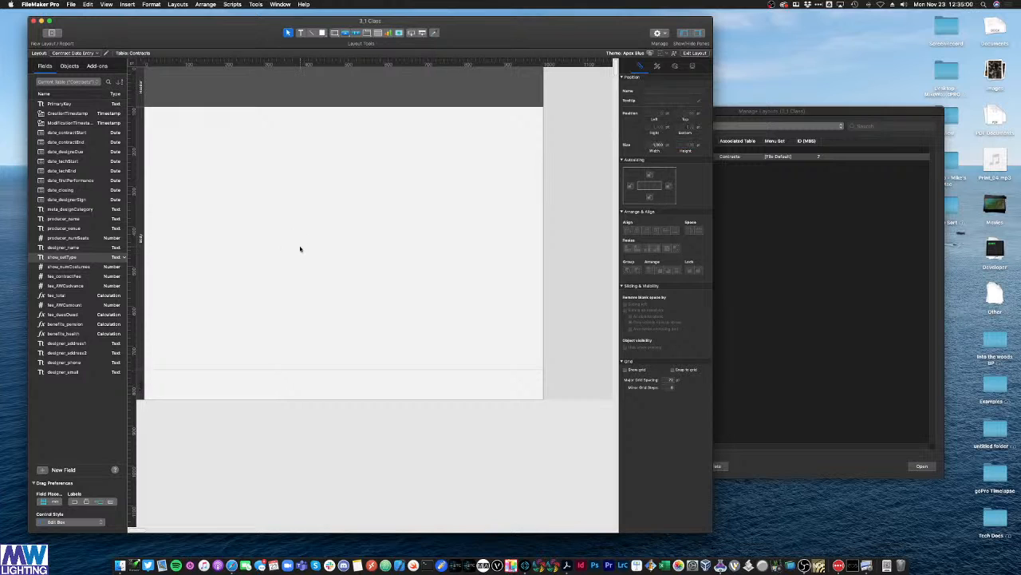
pyautogui.click(137, 220)
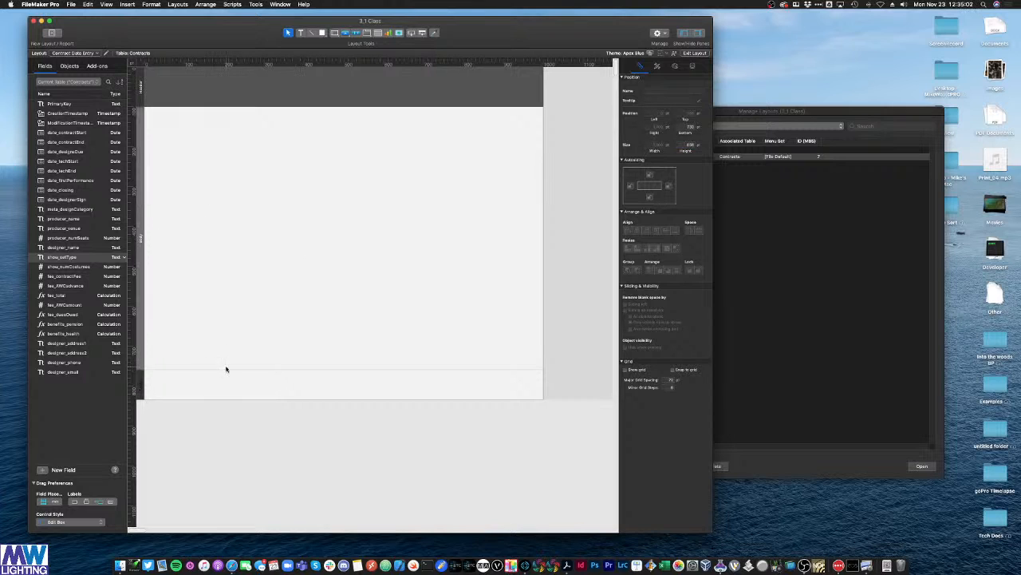
pyautogui.moveTo(226, 370); pyautogui.dragTo(242, 448)
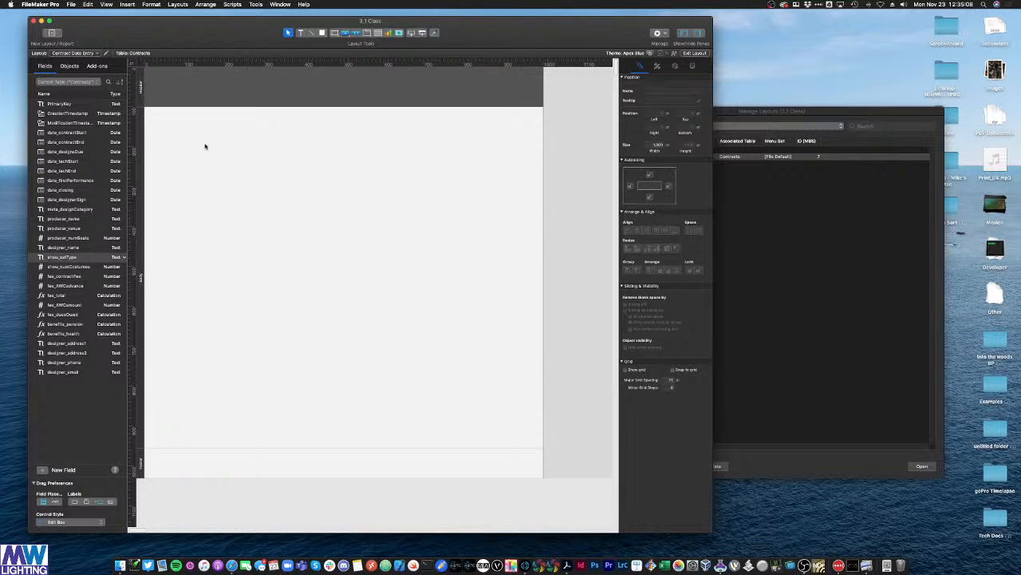
pyautogui.click(143, 91)
# Step: Preview the Header styles from Alternating through White, then settle on Blue
pyautogui.click(656, 67)
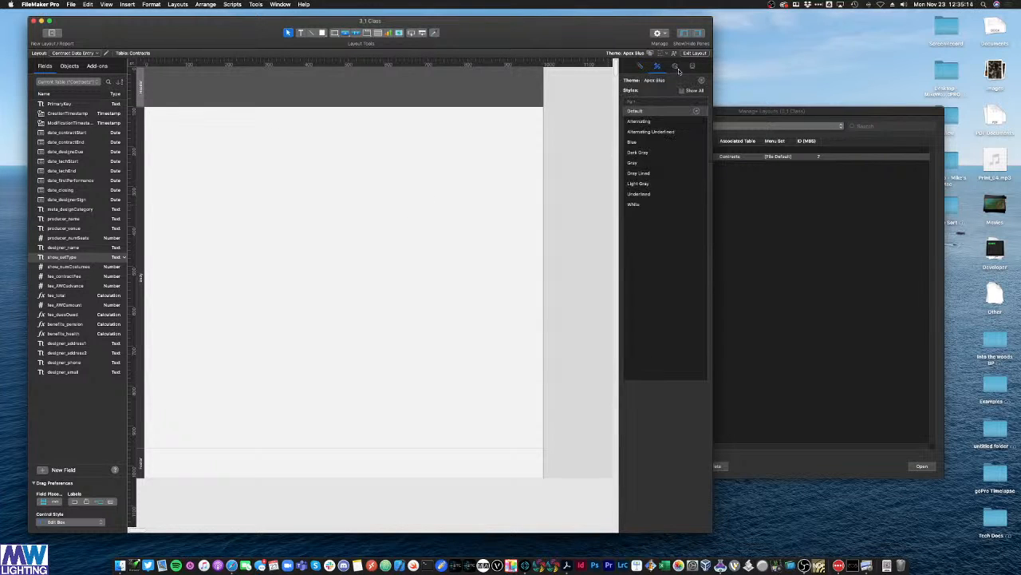
pyautogui.click(638, 120)
pyautogui.click(640, 131)
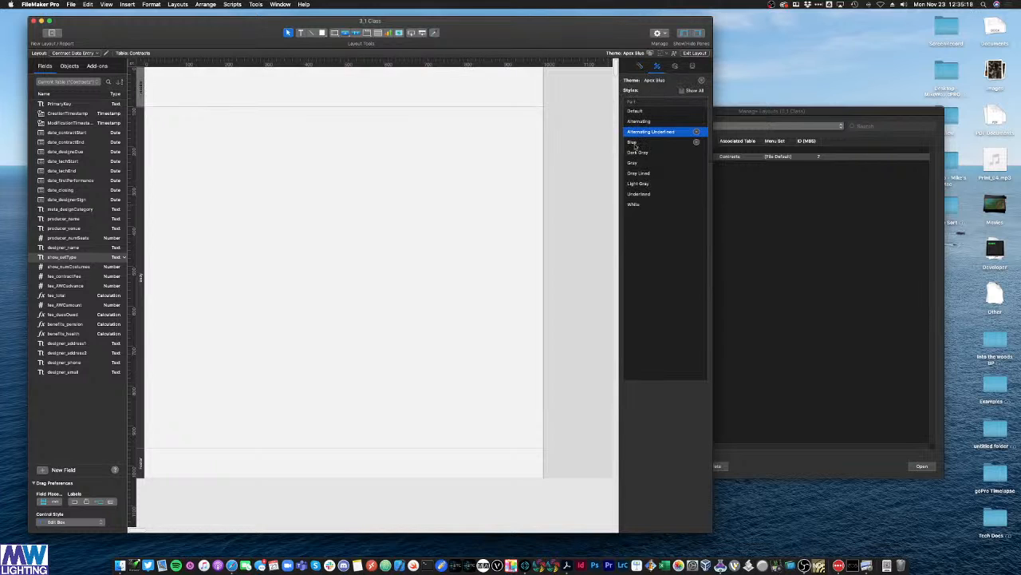
pyautogui.click(633, 142)
pyautogui.click(635, 152)
pyautogui.click(635, 163)
pyautogui.click(635, 173)
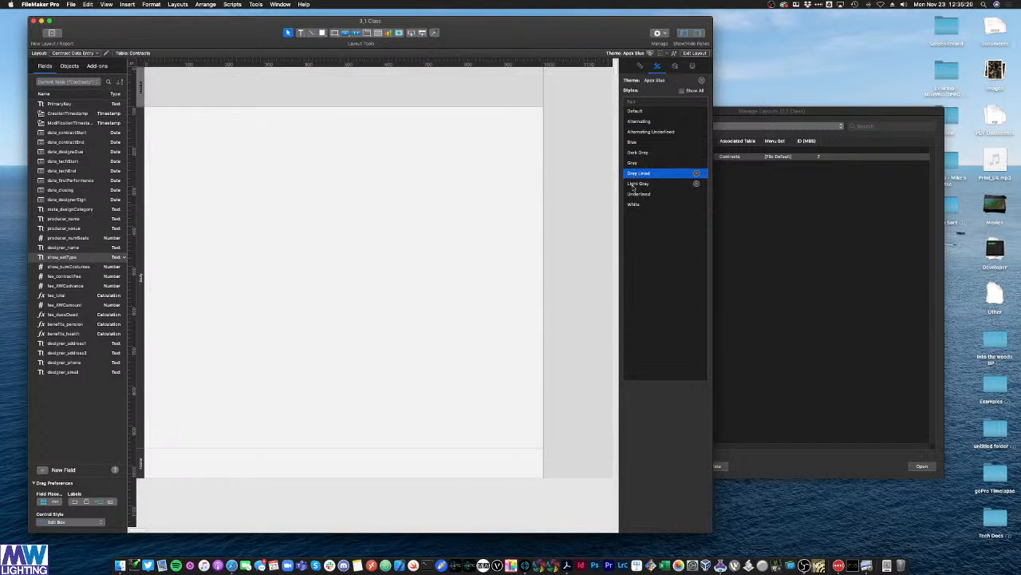
pyautogui.click(636, 184)
pyautogui.click(636, 194)
pyautogui.click(634, 205)
pyautogui.click(635, 142)
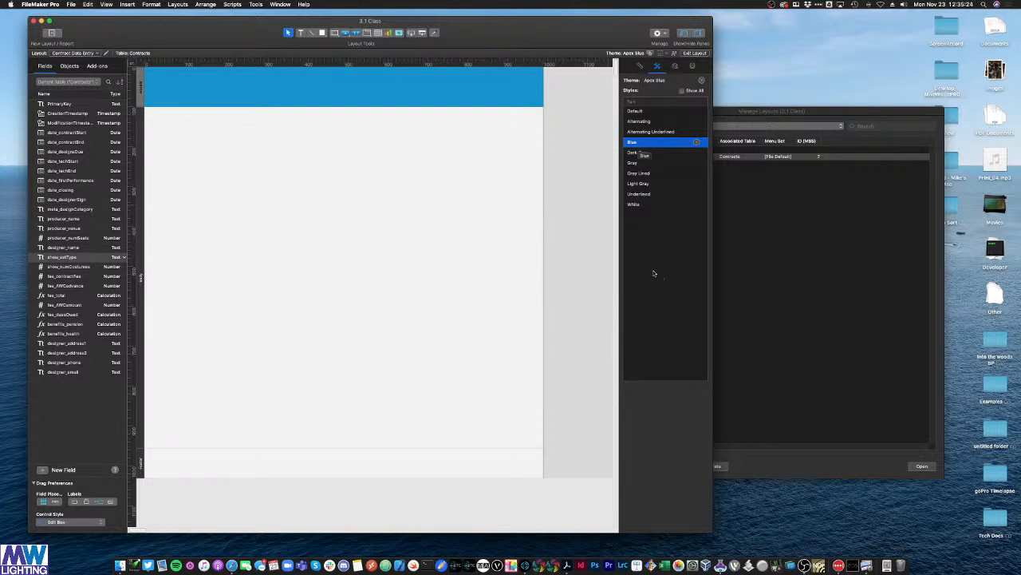
pyautogui.click(347, 214)
pyautogui.click(300, 33)
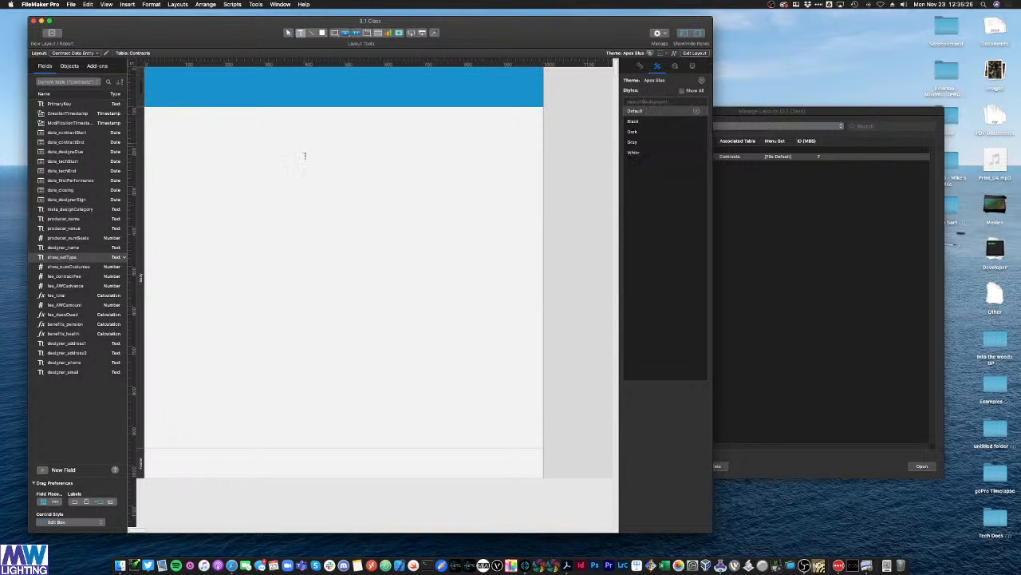
# Step: Type a two-line title, the company name over 'CONTRACT MANAGEMENT DATABASE', and move it into the blue header
pyautogui.click(255, 143)
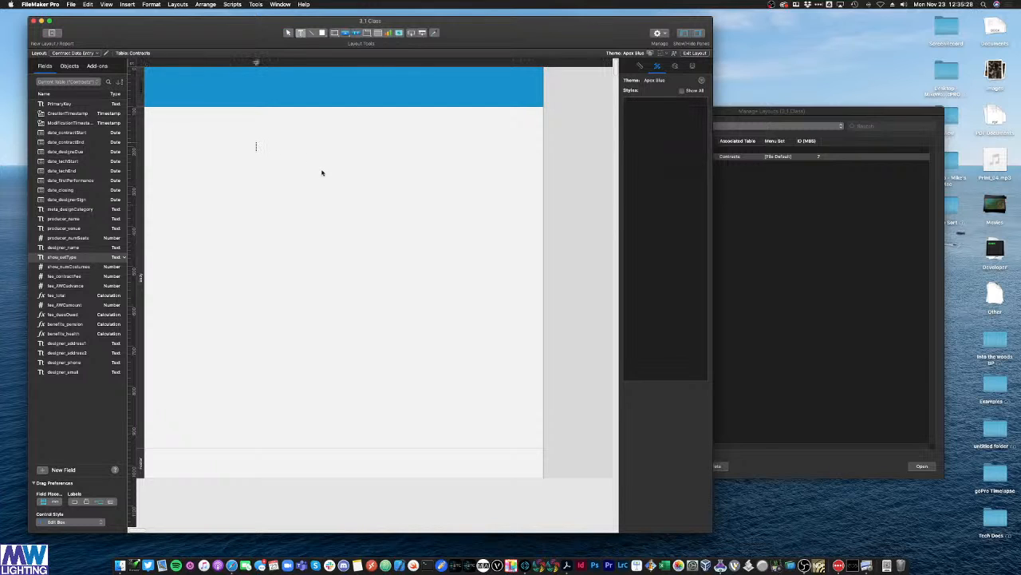
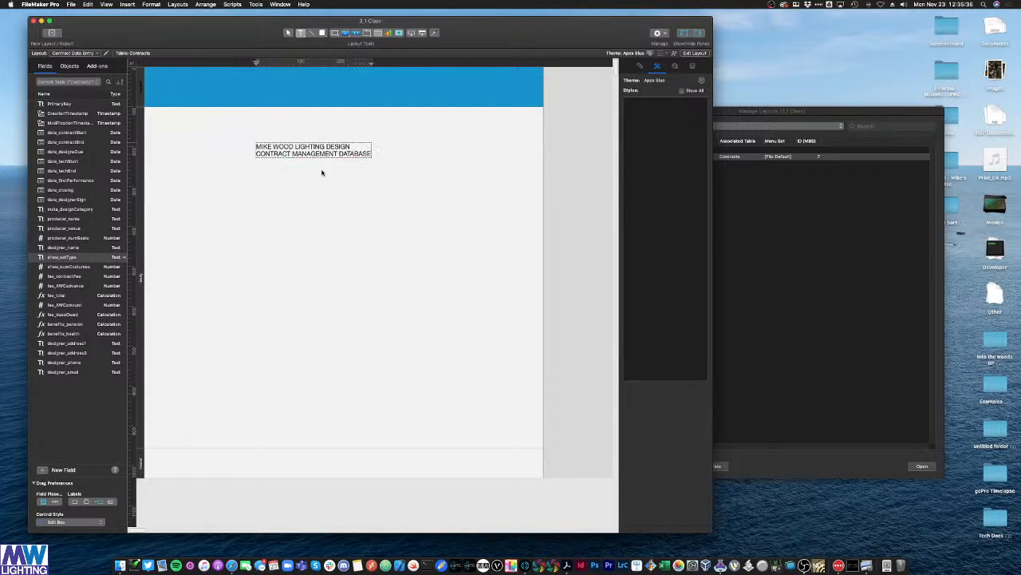
pyautogui.press('Escape')
pyautogui.moveTo(340, 154); pyautogui.dragTo(370, 91)
# Step: Preview text styles on the title and apply Large Inverted Strong for bold white type
pyautogui.click(397, 217)
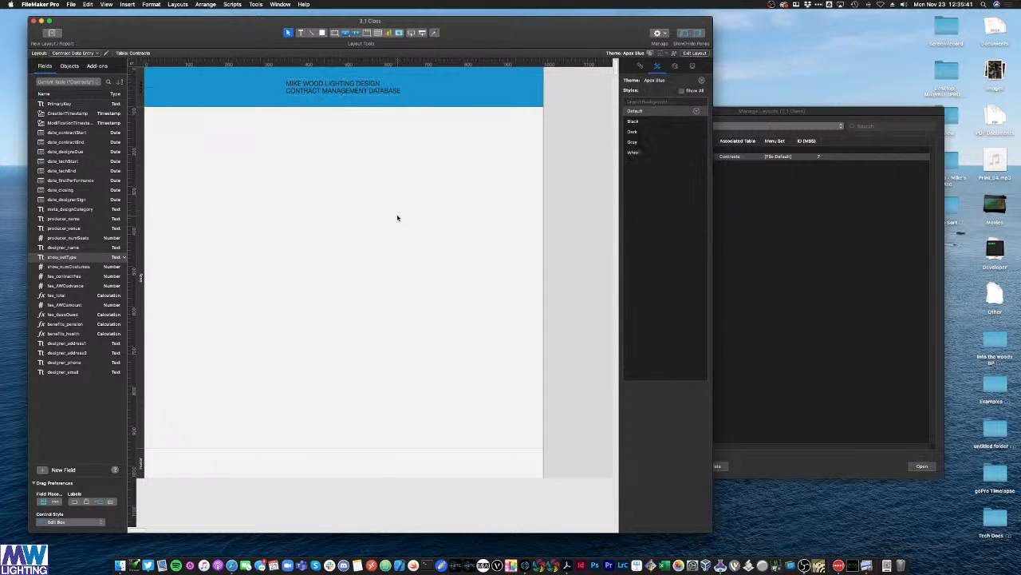
pyautogui.click(350, 83)
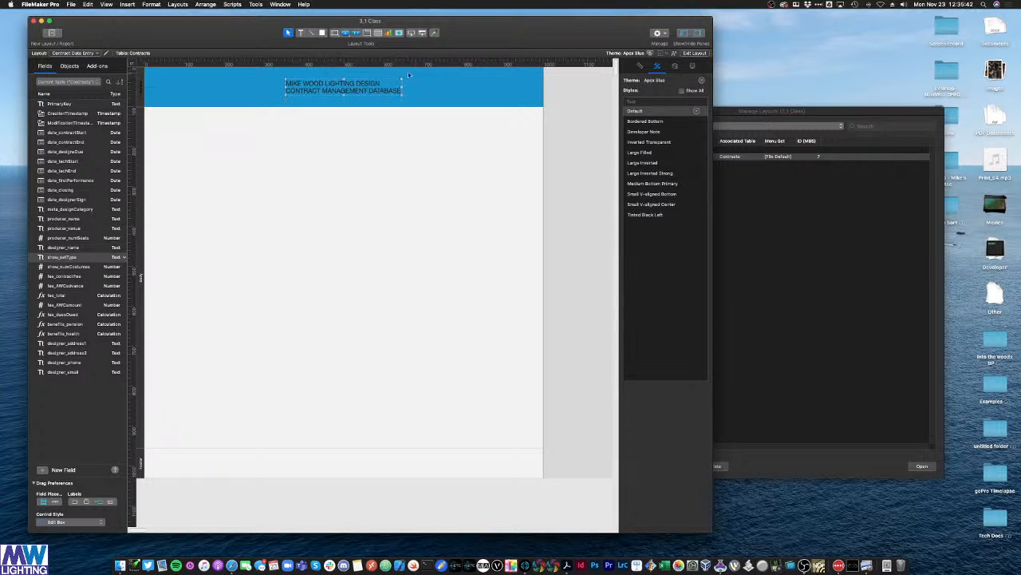
pyautogui.click(395, 259)
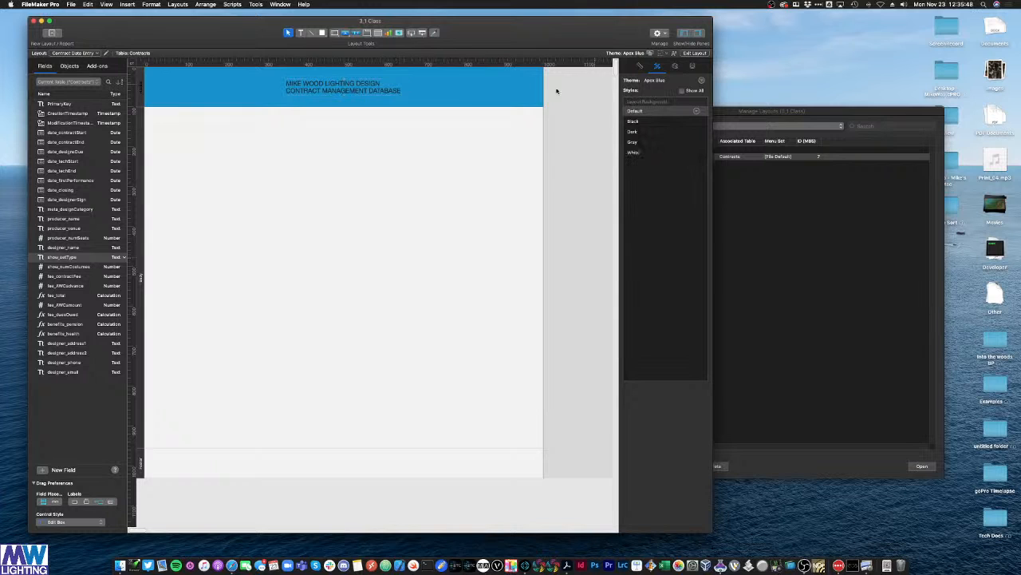
pyautogui.click(389, 92)
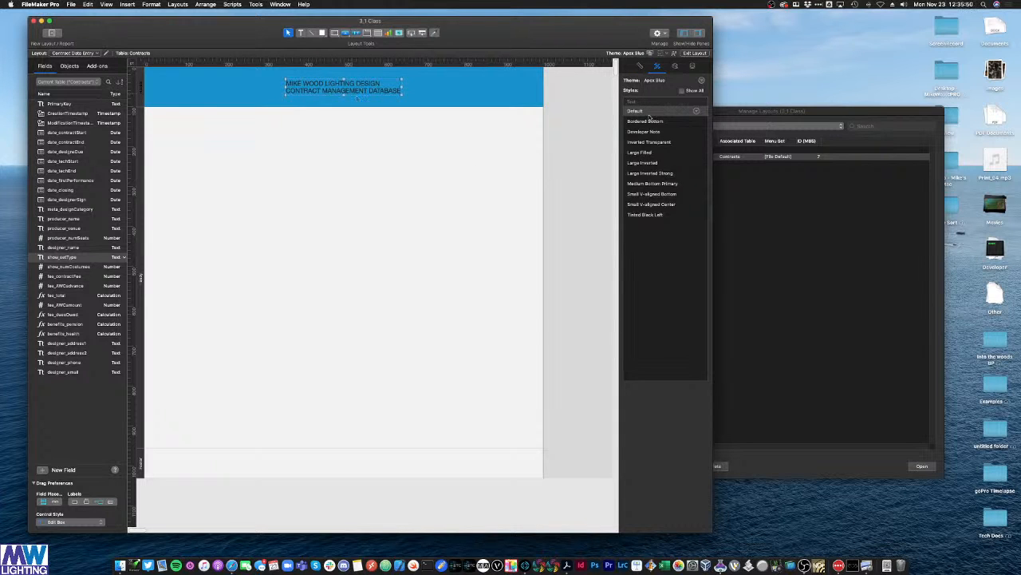
pyautogui.click(647, 122)
pyautogui.click(643, 133)
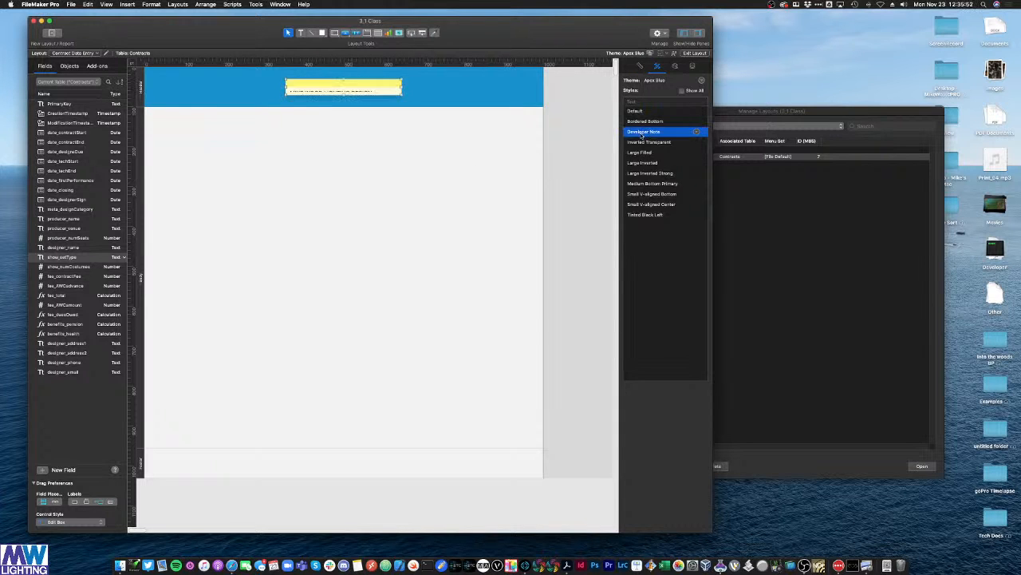
pyautogui.click(643, 141)
pyautogui.click(640, 151)
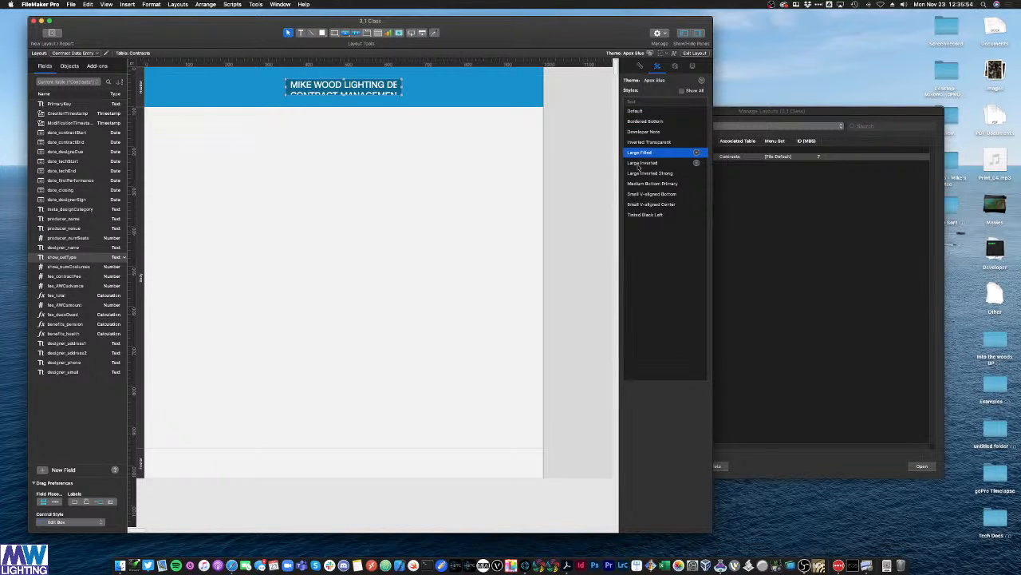
pyautogui.click(640, 163)
pyautogui.click(639, 173)
pyautogui.click(639, 184)
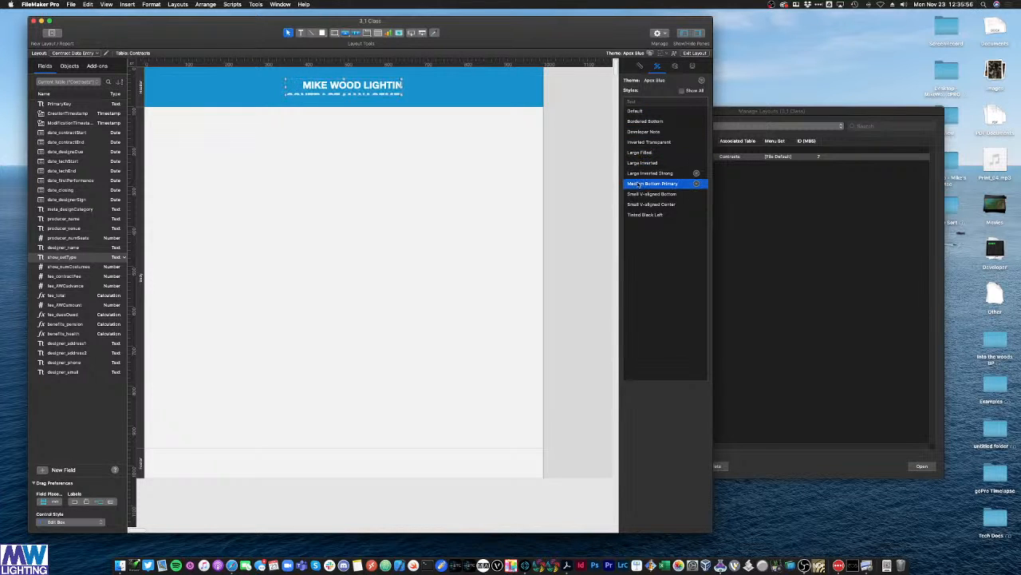
pyautogui.click(638, 194)
pyautogui.click(638, 205)
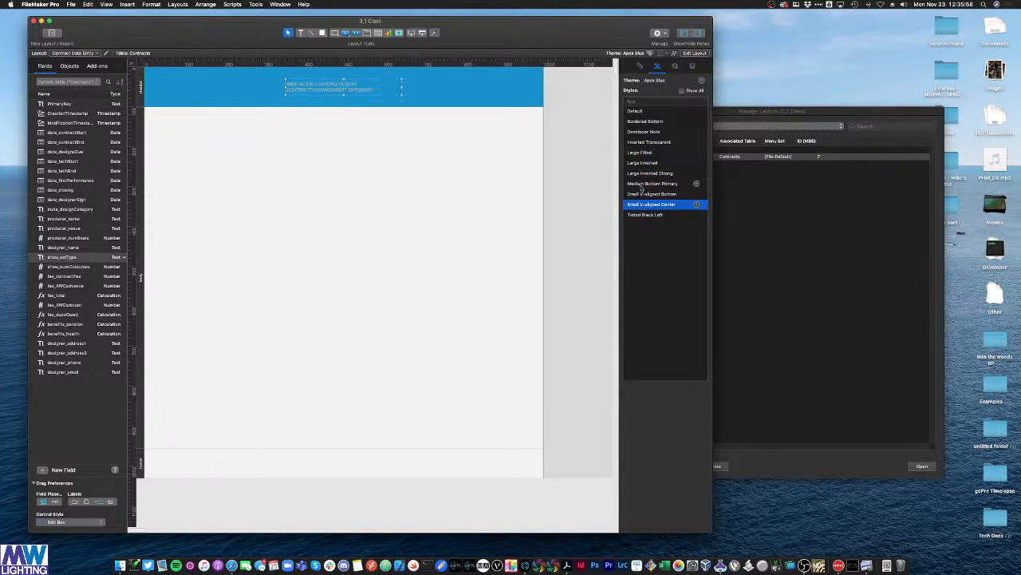
pyautogui.click(640, 185)
pyautogui.click(642, 174)
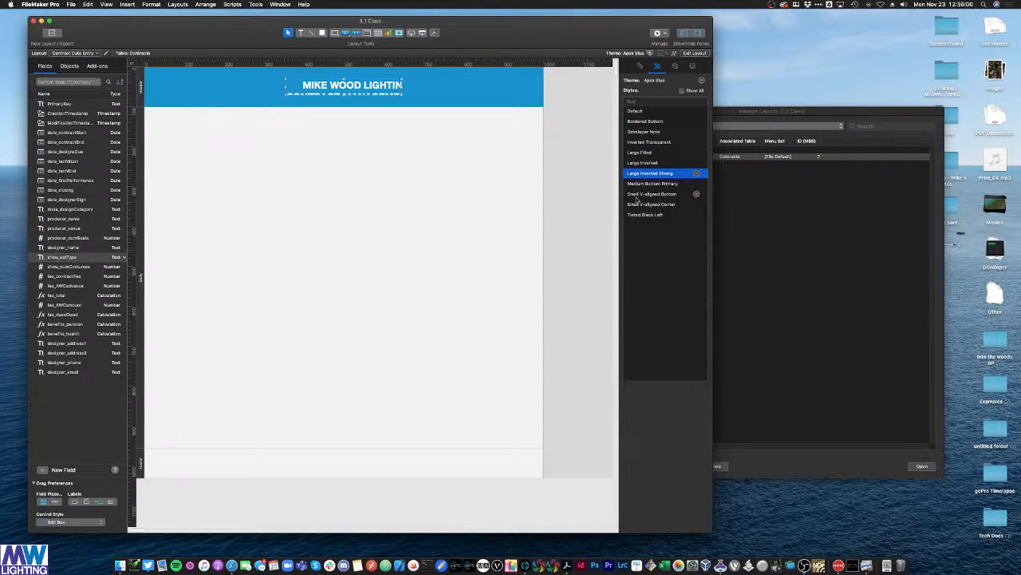
# Step: Widen the title block so both lines show fully, centred in the band
pyautogui.moveTo(403, 88); pyautogui.dragTo(435, 87)
pyautogui.click(424, 157)
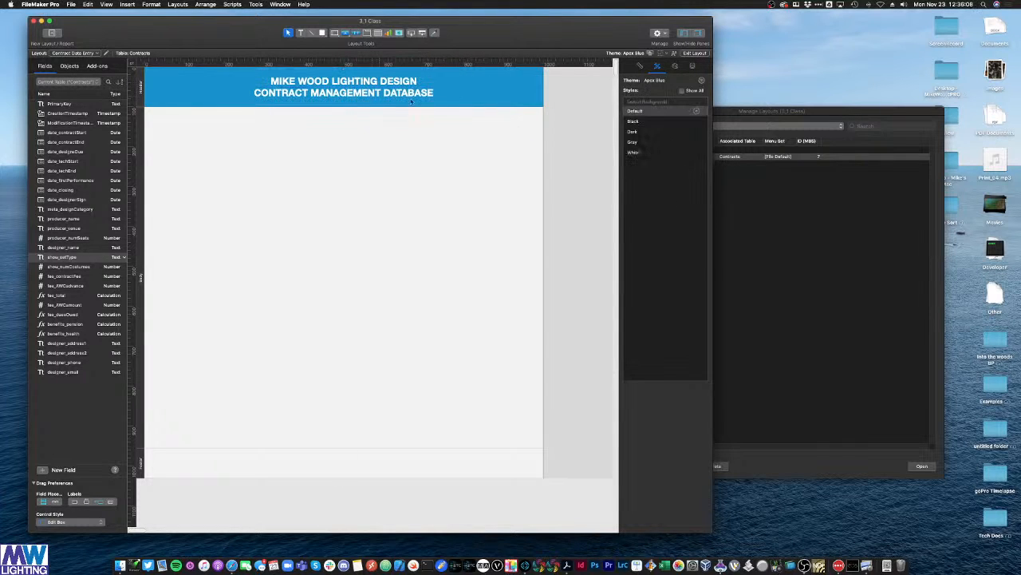
pyautogui.click(638, 169)
pyautogui.click(361, 83)
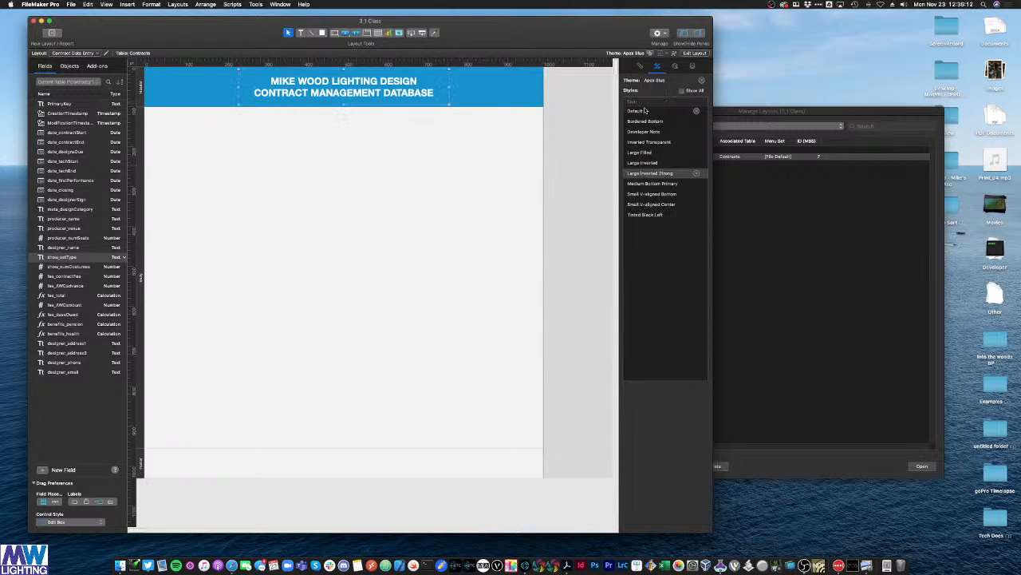
pyautogui.click(317, 176)
pyautogui.click(378, 84)
pyautogui.click(191, 94)
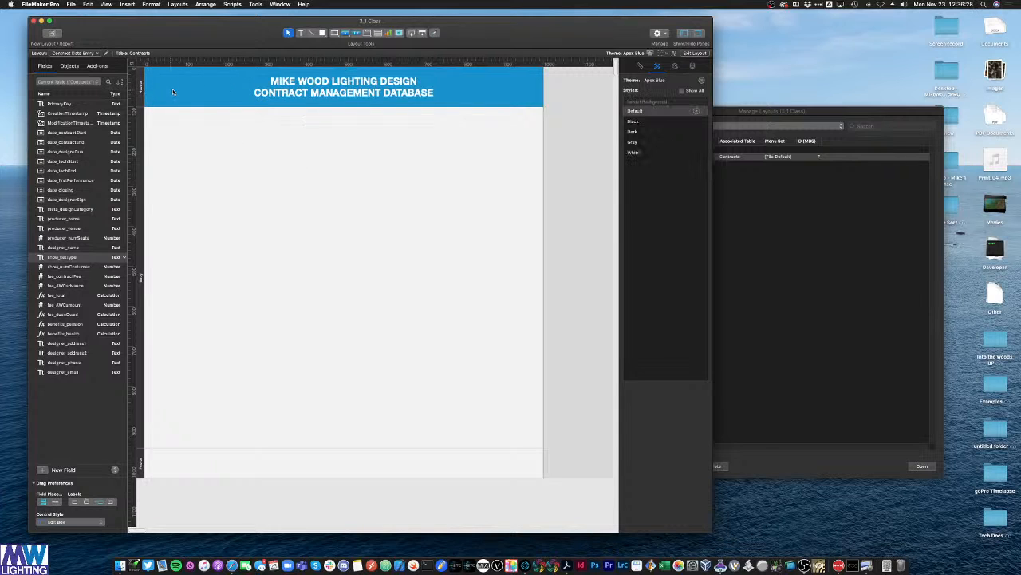
# Step: Give the Header part a purple-blue fill by entering hex value F89
pyautogui.click(141, 88)
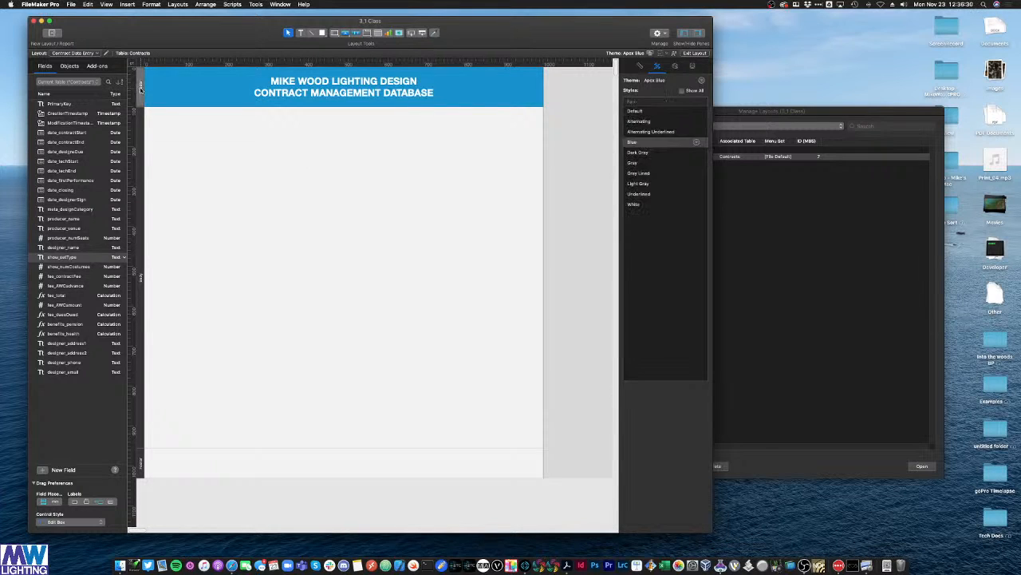
pyautogui.click(675, 67)
pyautogui.click(636, 159)
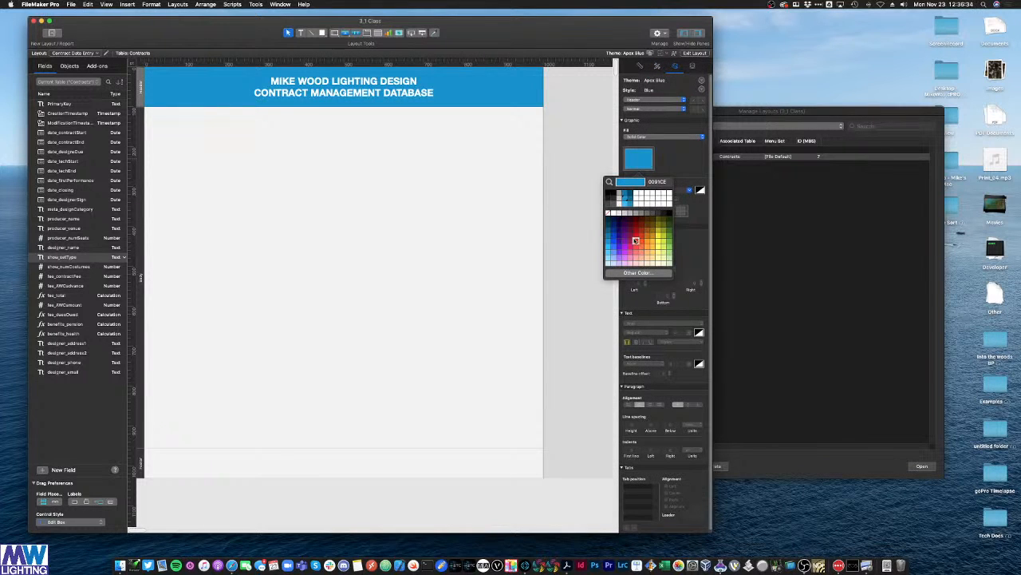
pyautogui.doubleClick(659, 182)
pyautogui.press('BackSpace')
pyautogui.write('F89')
pyautogui.press('Return')
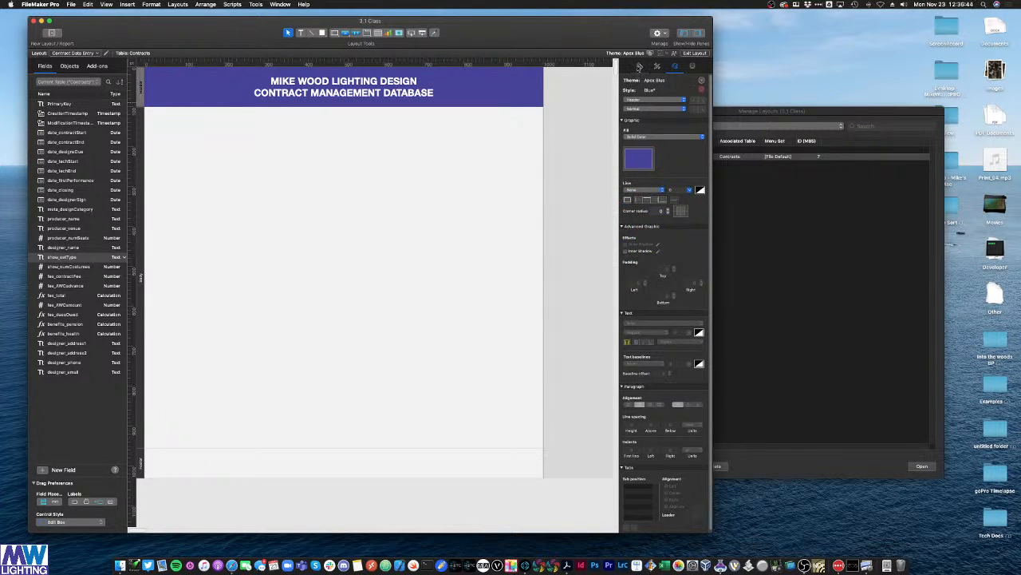
# Step: Save the modified Blue header look as a new part style named Purple Header
pyautogui.click(640, 66)
pyautogui.click(658, 66)
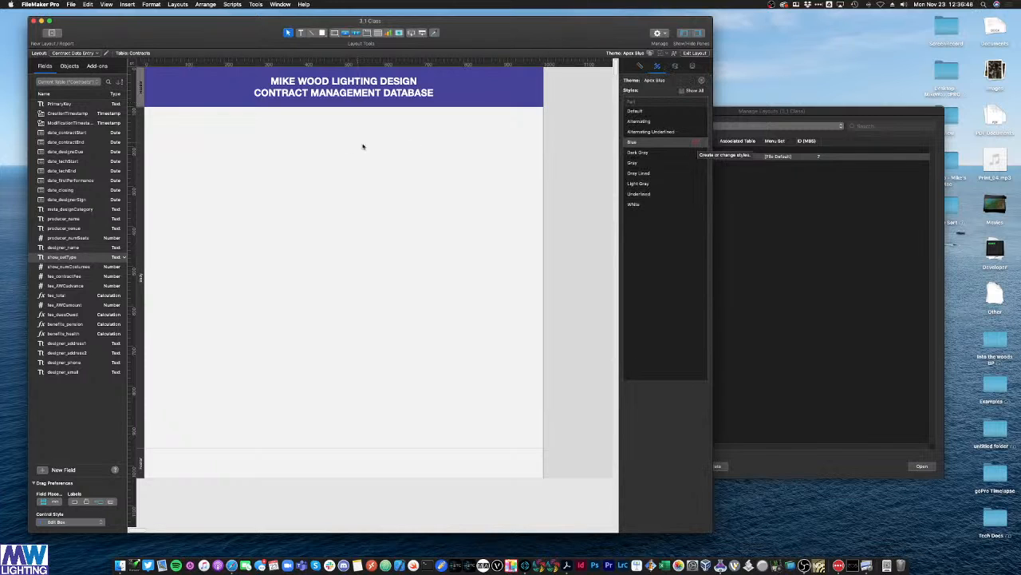
pyautogui.click(697, 142)
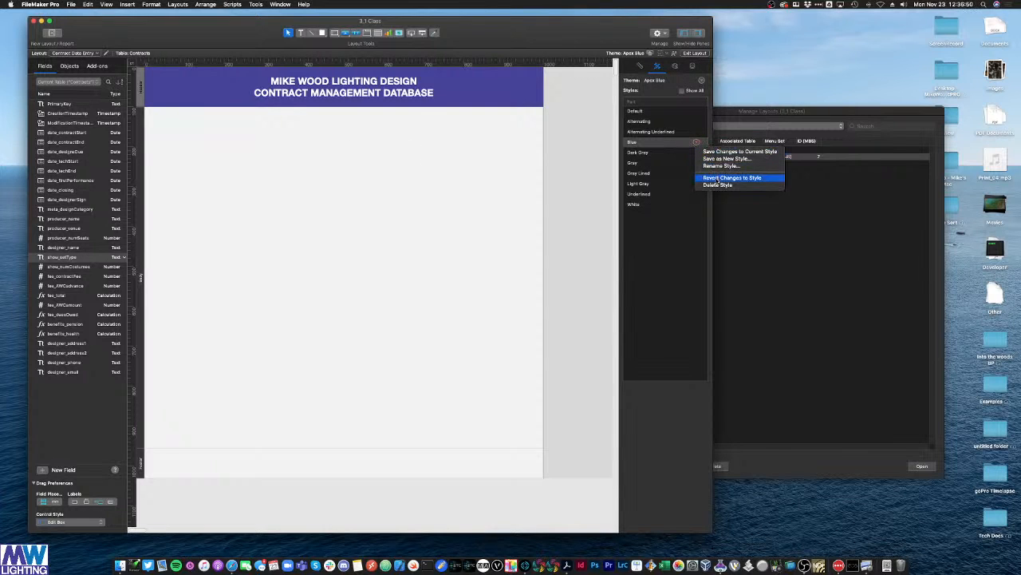
pyautogui.click(721, 161)
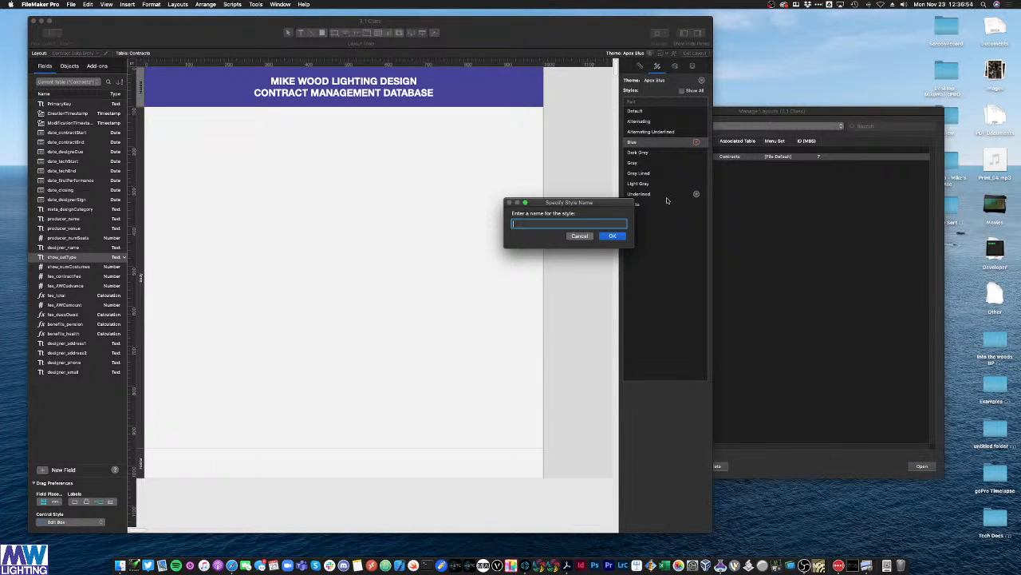
pyautogui.write('Purple Header')
pyautogui.press('Return')
pyautogui.click(569, 223)
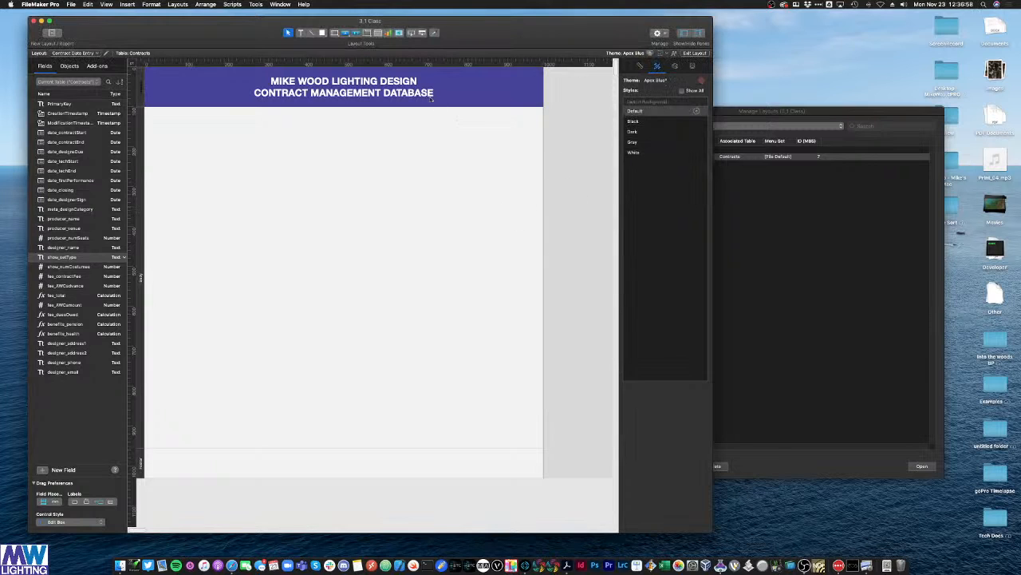
pyautogui.click(141, 81)
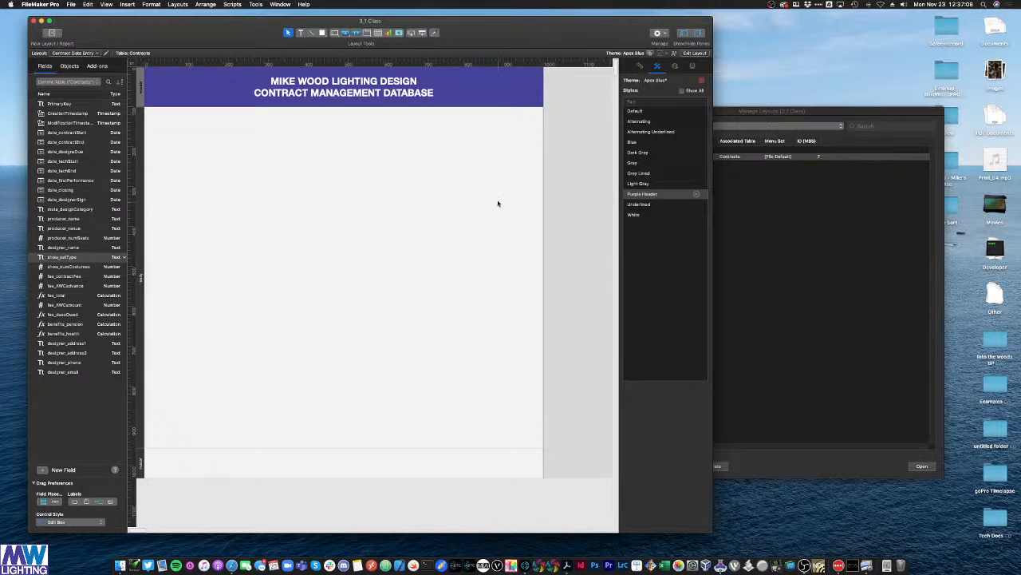
# Step: Fill the Footer part blue by entering hex value F75BC
pyautogui.click(421, 212)
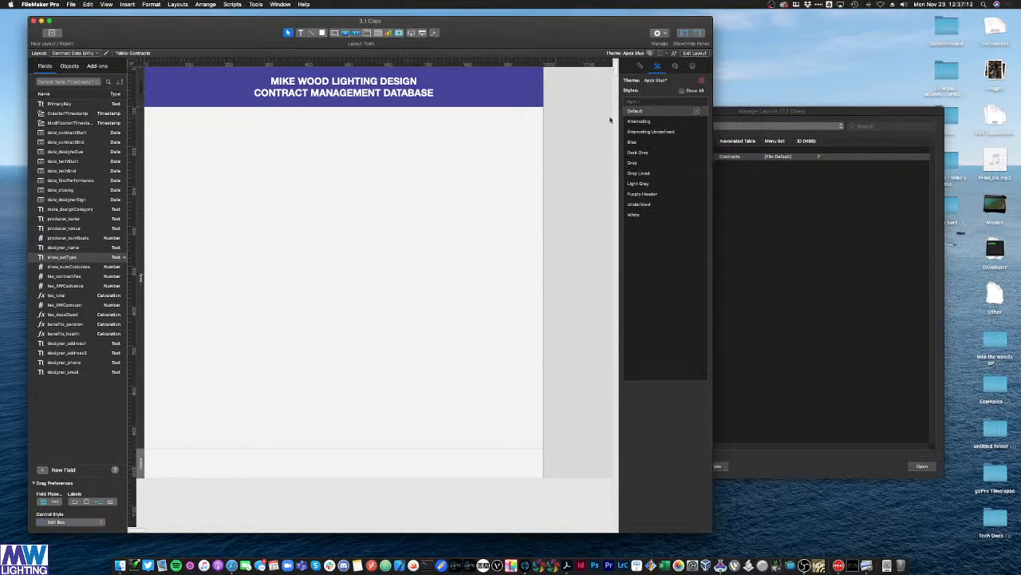
pyautogui.click(675, 66)
pyautogui.click(639, 159)
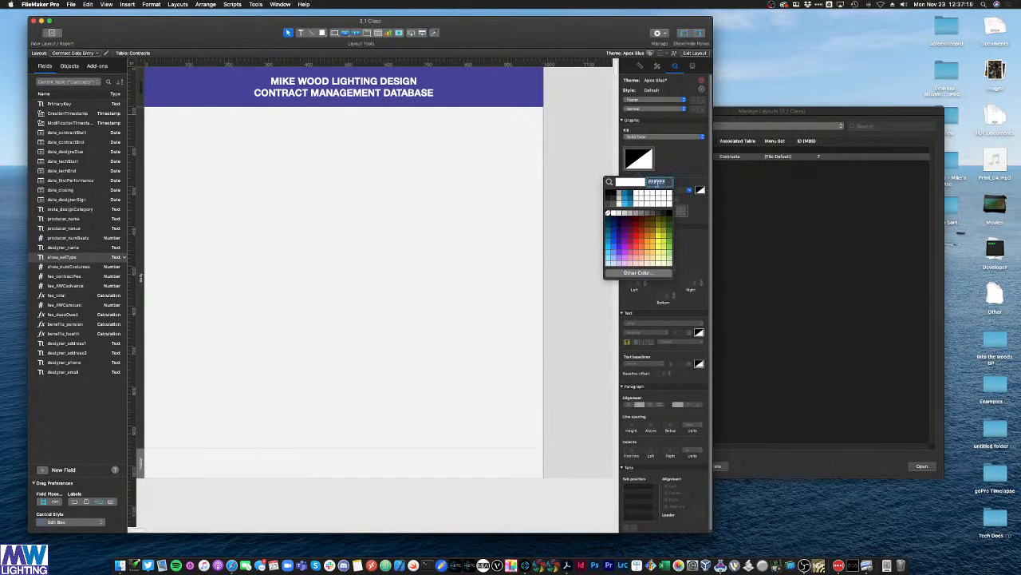
pyautogui.press('BackSpace')
pyautogui.write('F75BC')
pyautogui.press('Return')
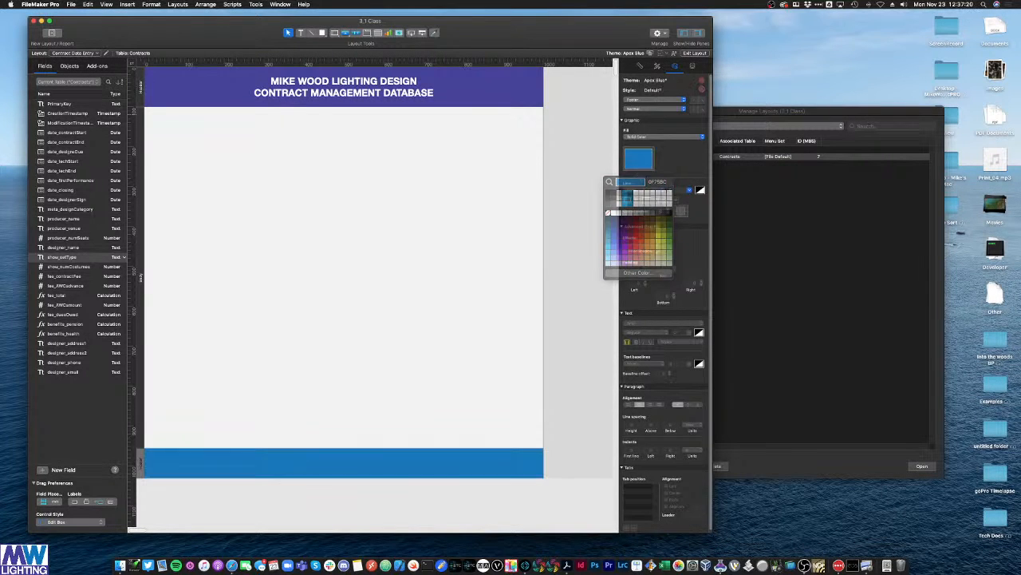
# Step: Save the footer look as new style Footer Teal, compare with Purple Header, and keep Footer Teal
pyautogui.click(656, 65)
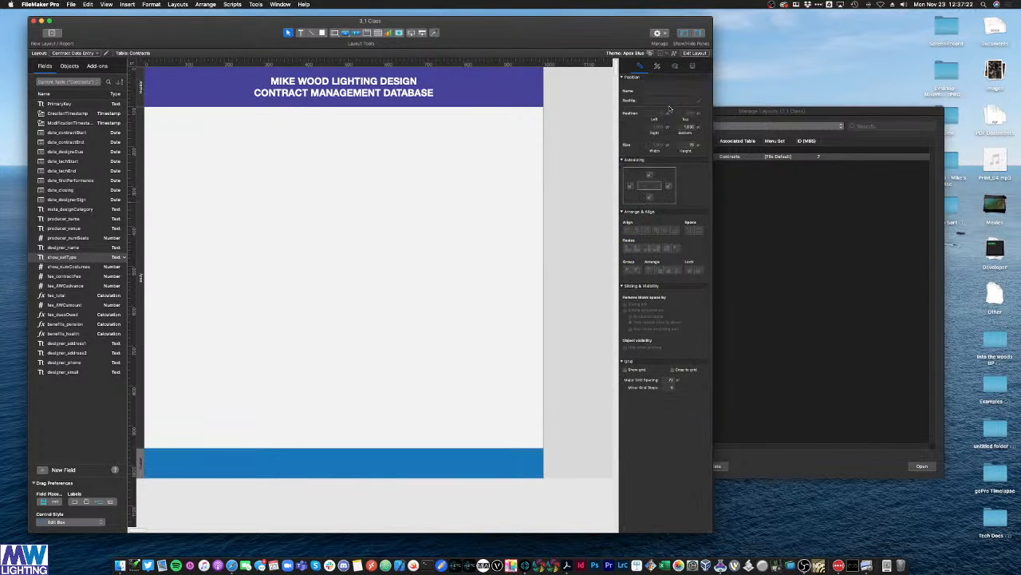
pyautogui.click(696, 112)
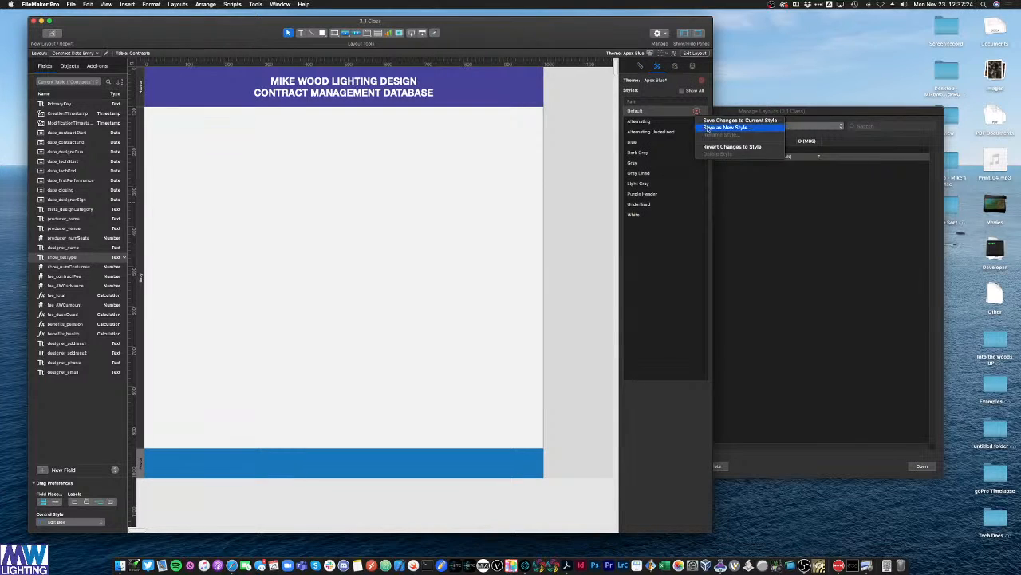
pyautogui.click(726, 126)
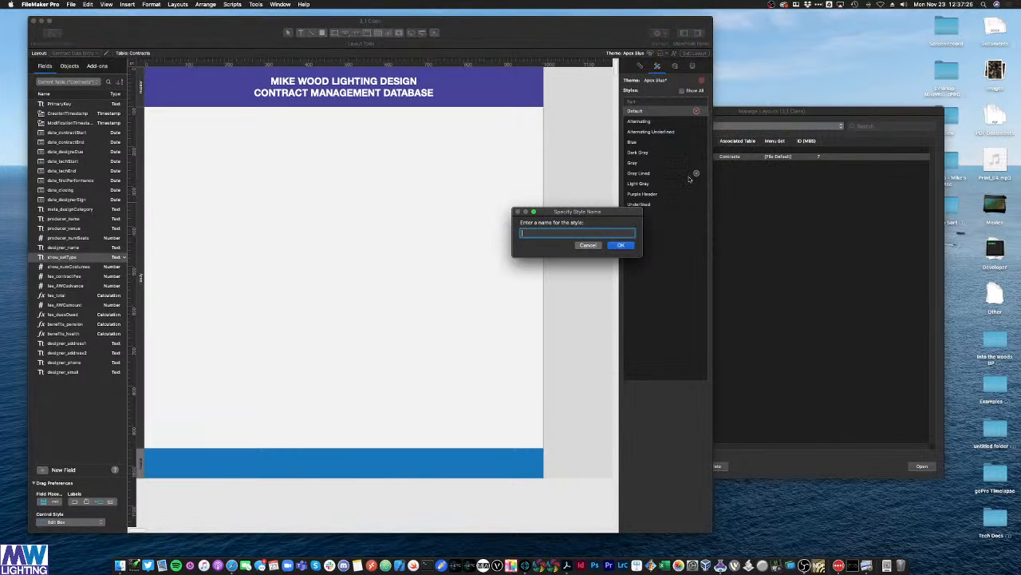
pyautogui.write('Footer Text')
pyautogui.press('Return')
pyautogui.click(657, 206)
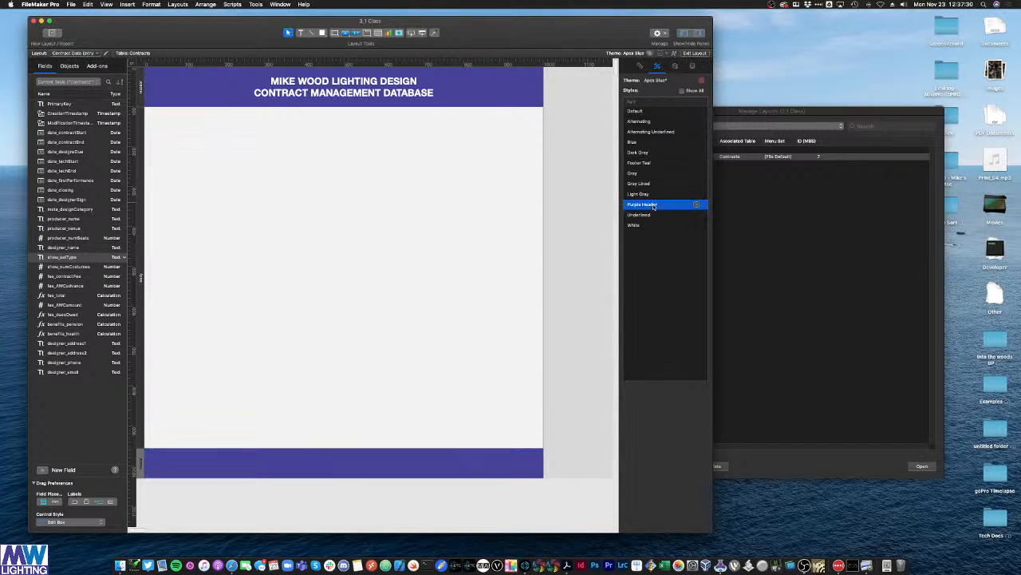
pyautogui.click(650, 164)
pyautogui.click(649, 205)
pyautogui.click(647, 164)
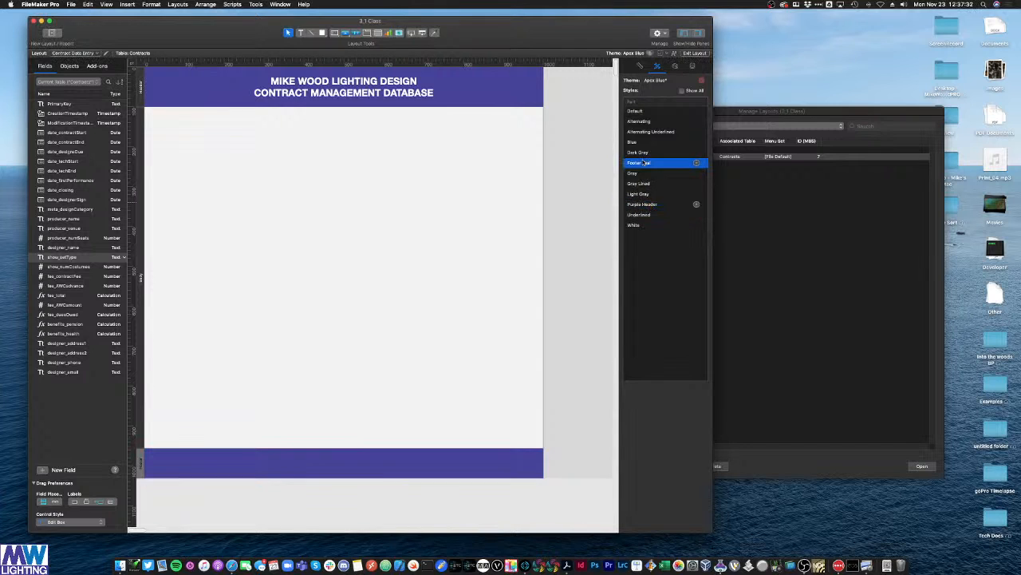
pyautogui.click(361, 254)
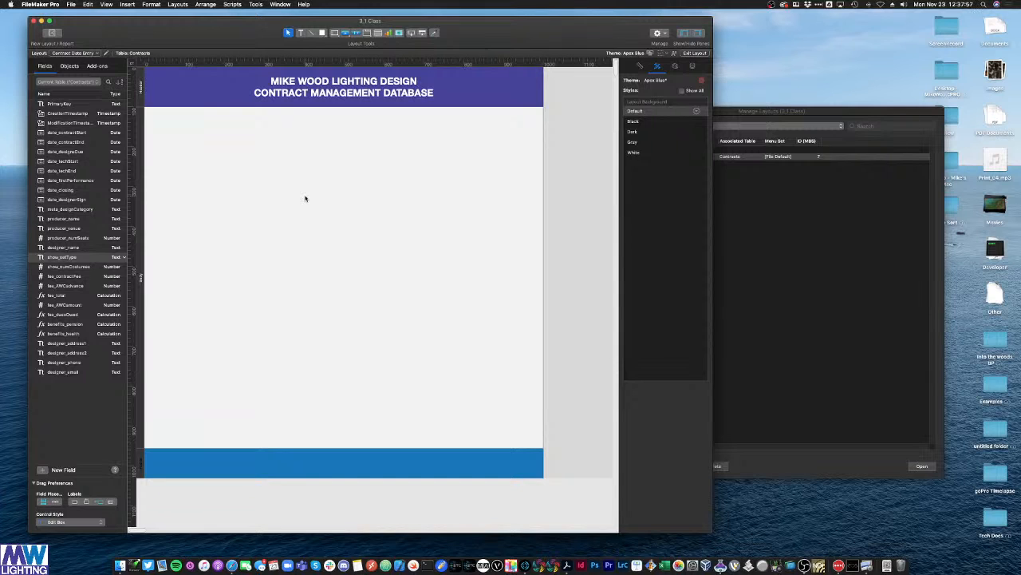
# Step: Draw a plain button in the Body and size it 60 by 60 pt
pyautogui.click(346, 33)
pyautogui.click(351, 46)
pyautogui.moveTo(202, 208); pyautogui.dragTo(229, 236)
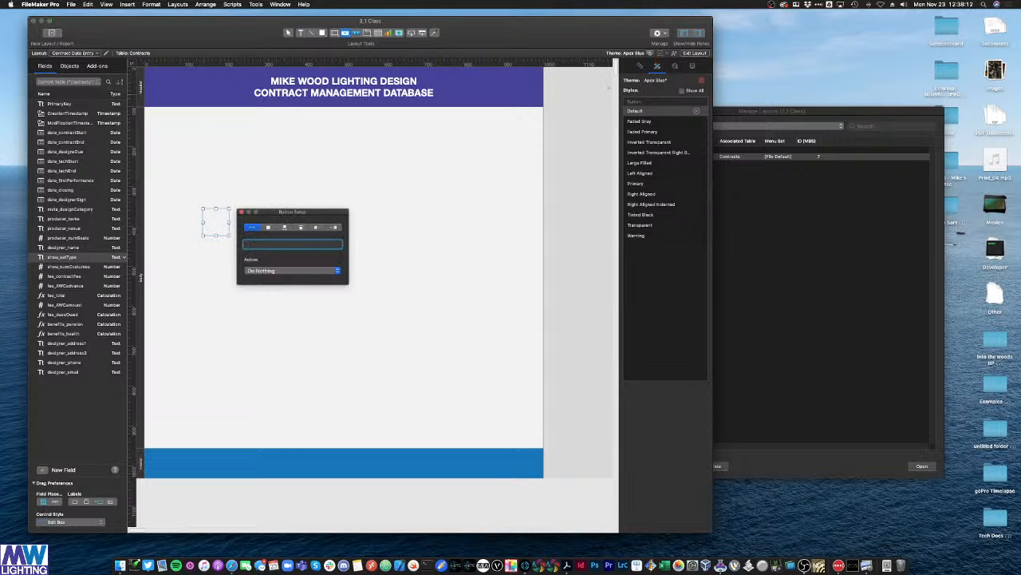
pyautogui.click(640, 66)
pyautogui.click(657, 144)
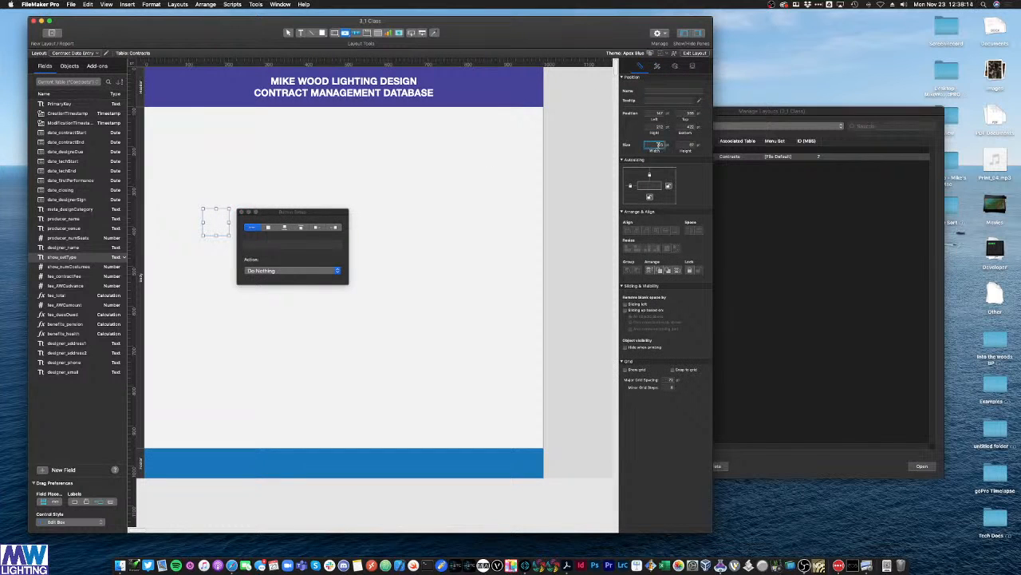
pyautogui.write('60')
pyautogui.click(693, 145)
pyautogui.write('60')
pyautogui.press('Return')
# Step: Clear the button's label and set it to icon only after previewing icon positions
pyautogui.moveTo(283, 213); pyautogui.dragTo(290, 209)
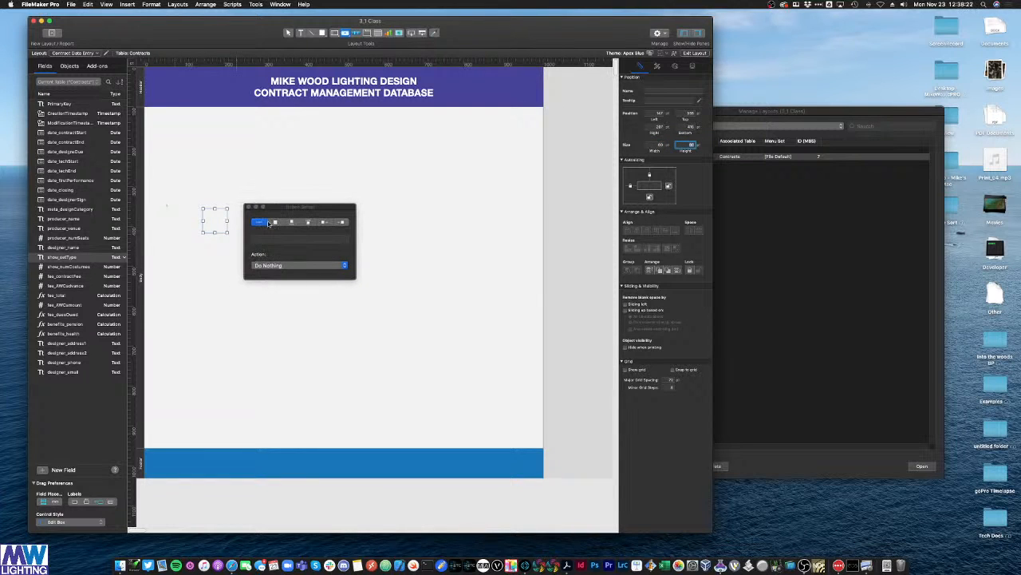
pyautogui.click(261, 241)
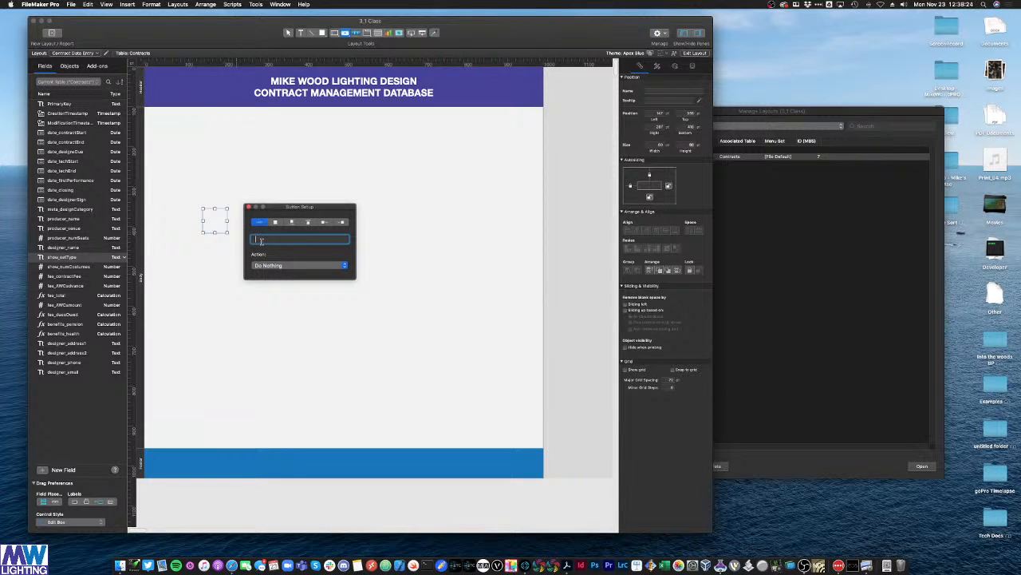
pyautogui.write('kwjelhkglq')
pyautogui.doubleClick(272, 239)
pyautogui.press('BackSpace')
pyautogui.click(276, 222)
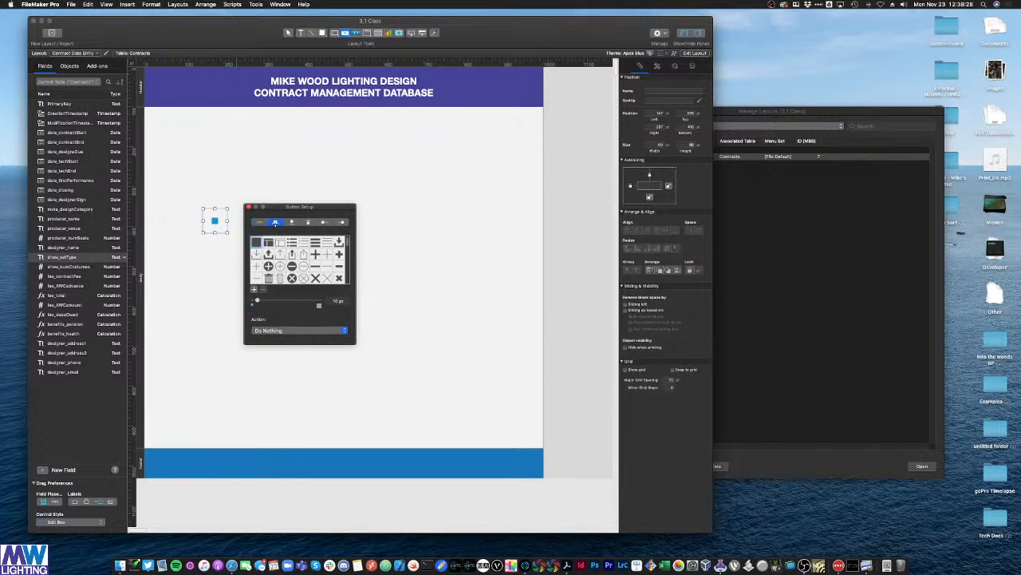
pyautogui.click(291, 222)
pyautogui.click(308, 221)
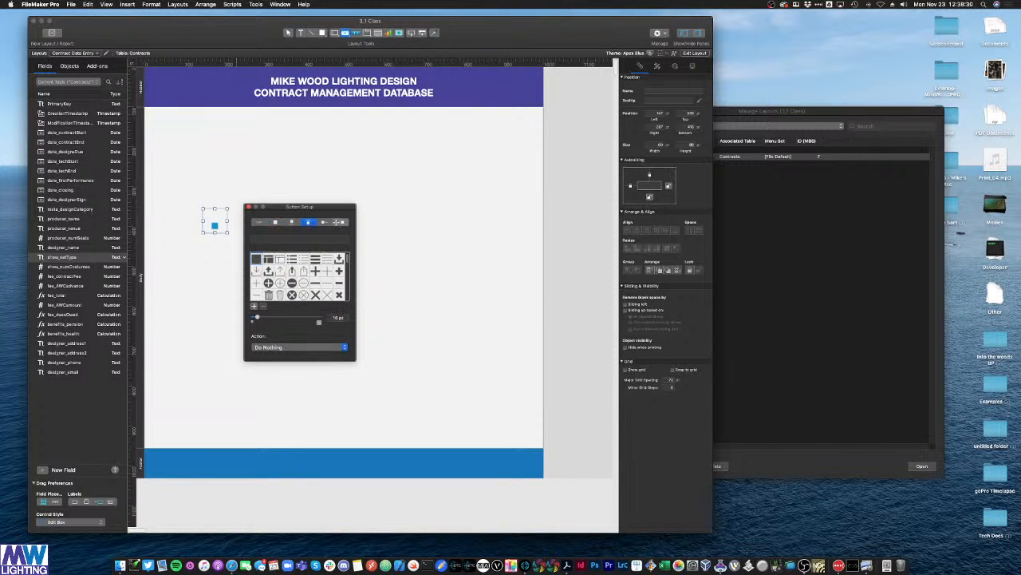
pyautogui.click(342, 223)
pyautogui.click(325, 223)
pyautogui.click(308, 222)
pyautogui.click(291, 222)
pyautogui.click(275, 223)
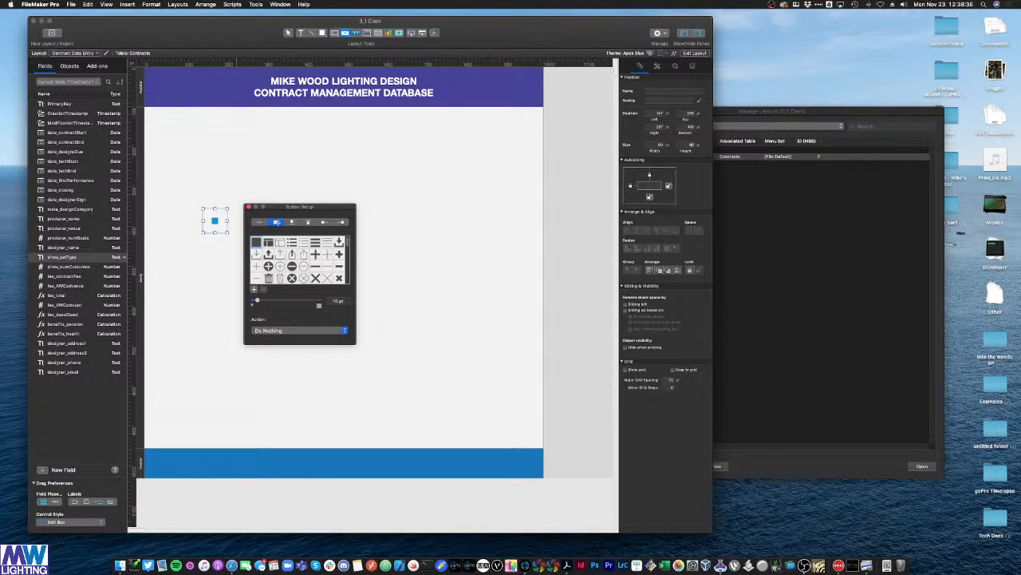
# Step: Give the button a plus-in-circle icon enlarged to 40 pt
pyautogui.click(268, 267)
pyautogui.moveTo(257, 300); pyautogui.dragTo(271, 300)
pyautogui.click(249, 207)
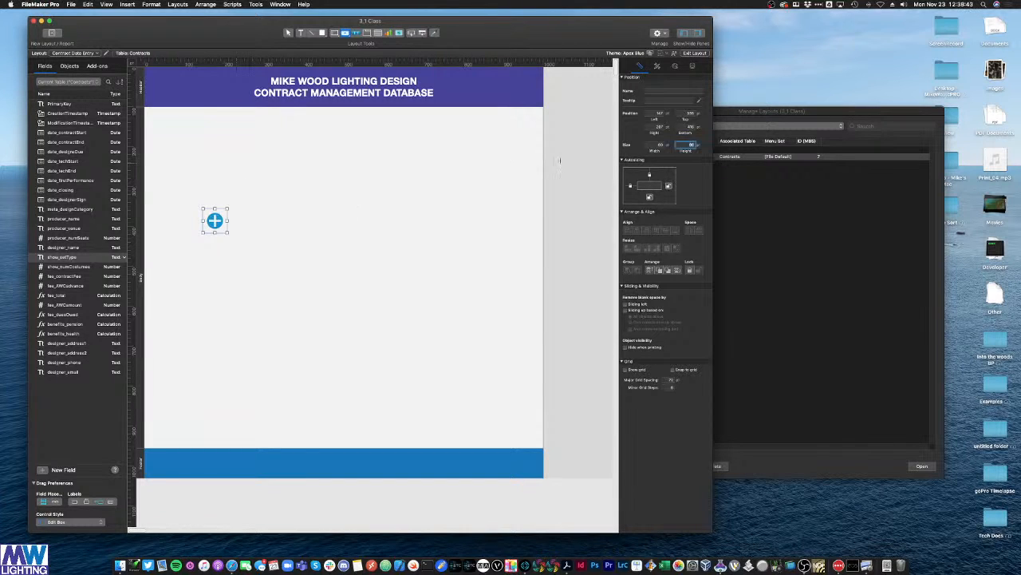
pyautogui.click(272, 185)
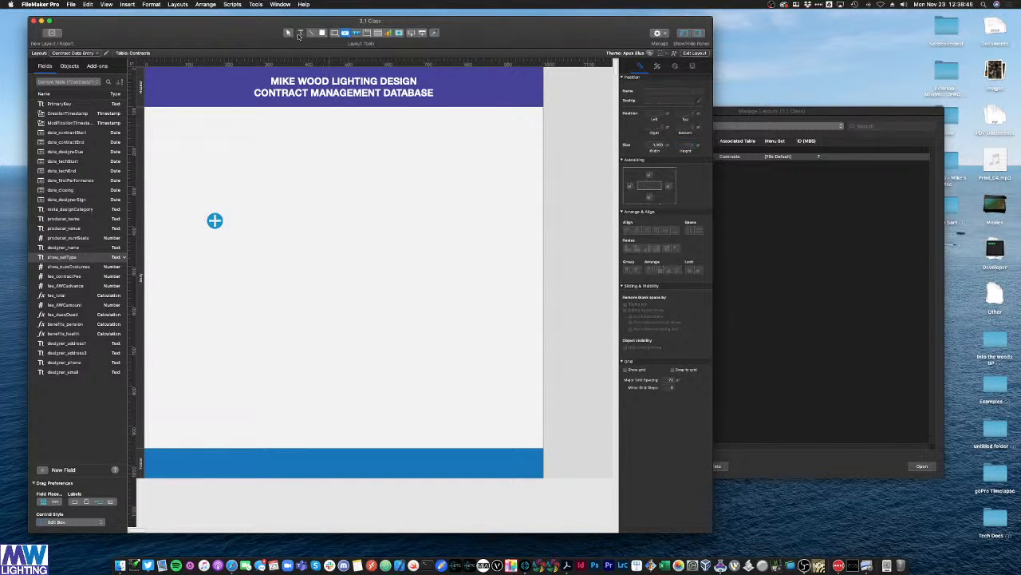
pyautogui.click(289, 33)
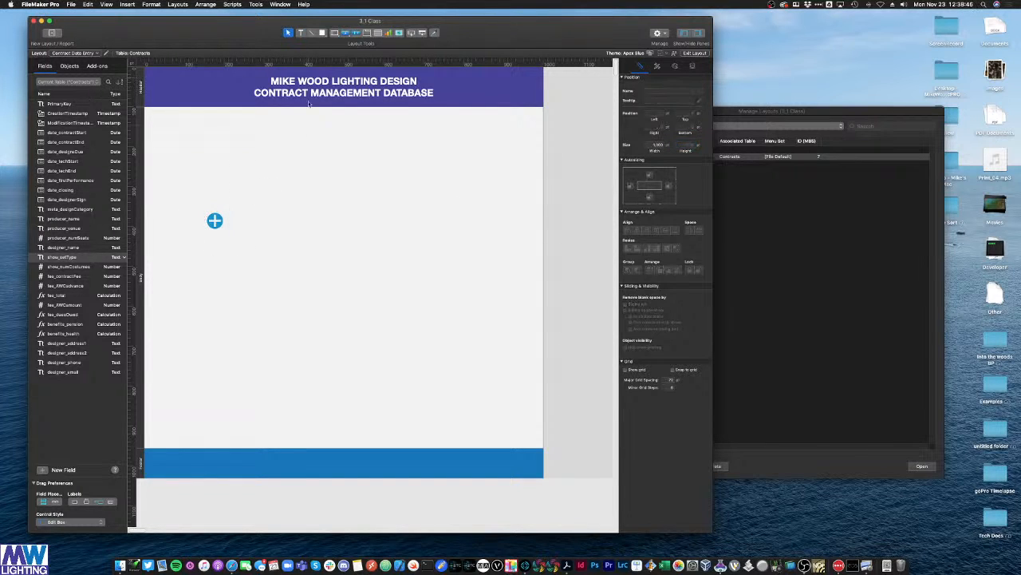
# Step: Apply the Large Filled style to the plus button and move it to the footer's left end
pyautogui.click(216, 223)
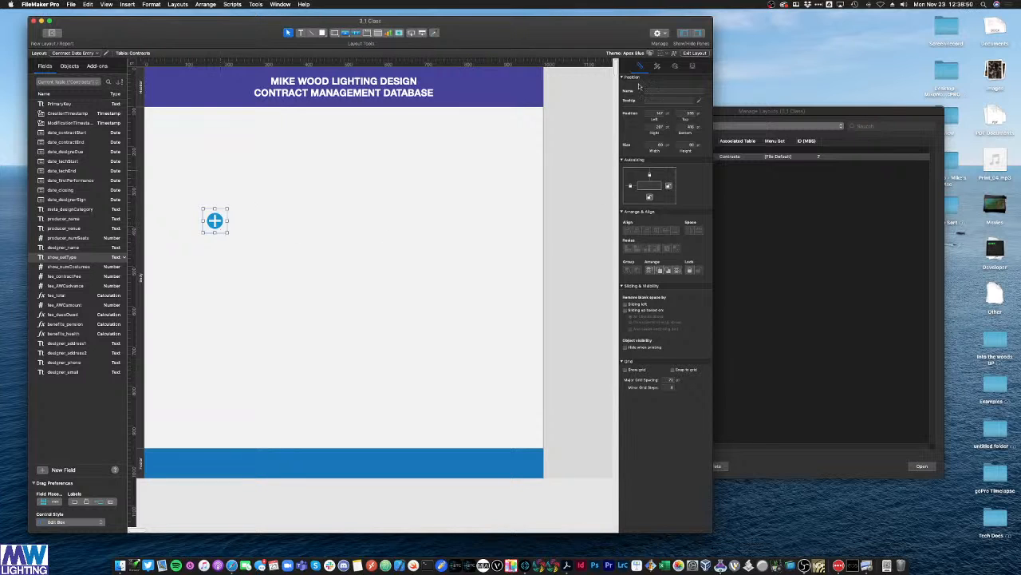
pyautogui.click(657, 66)
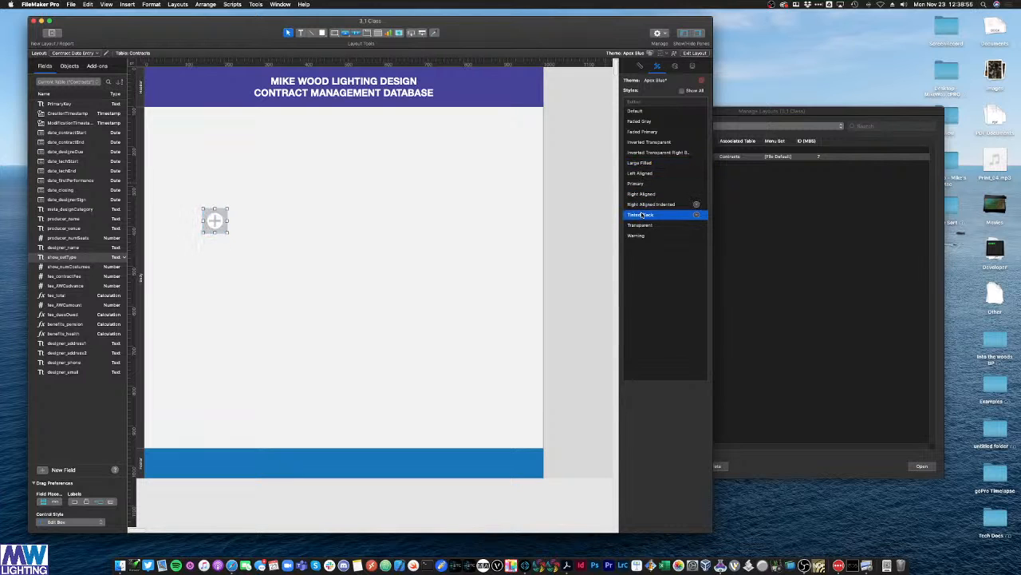
pyautogui.click(643, 163)
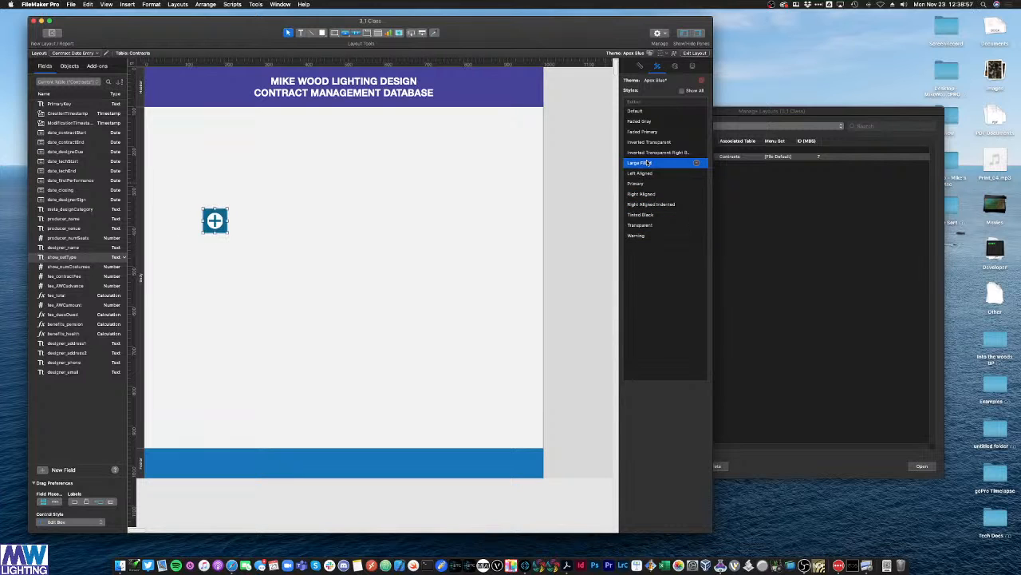
pyautogui.moveTo(210, 224); pyautogui.dragTo(159, 463)
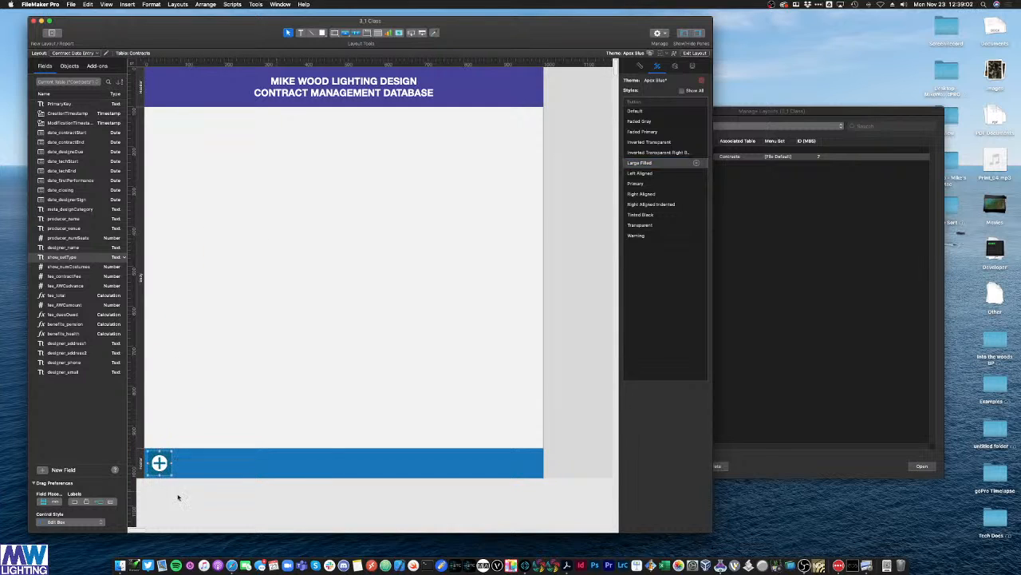
pyautogui.click(179, 495)
# Step: Fill the plus button green
pyautogui.click(160, 465)
pyautogui.click(674, 65)
pyautogui.click(638, 157)
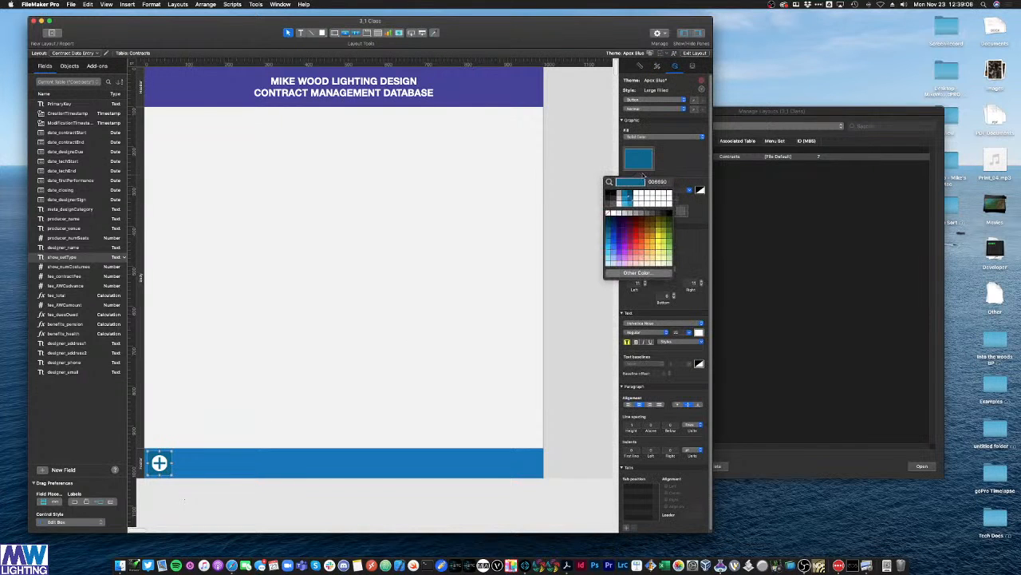
pyautogui.click(669, 221)
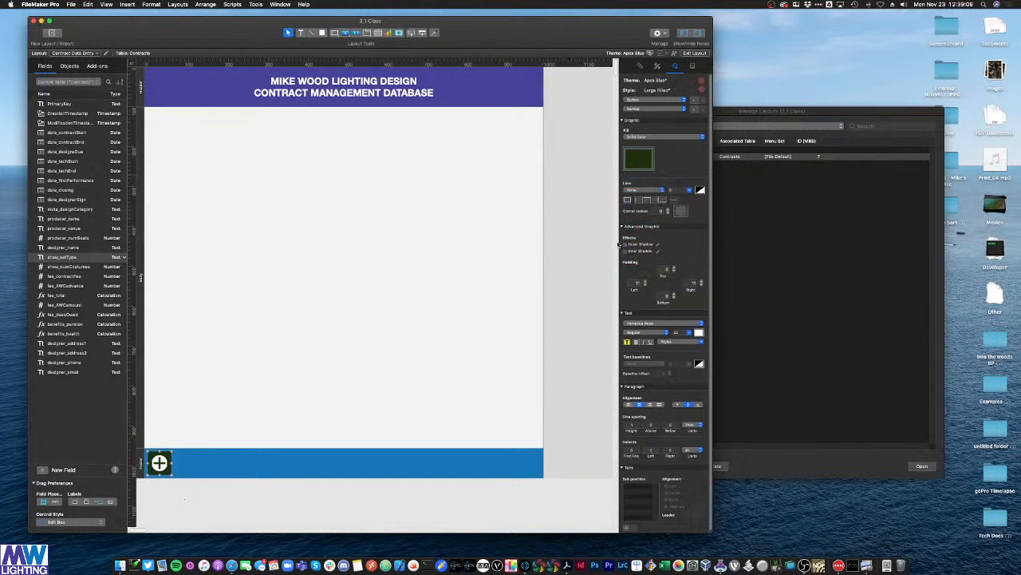
pyautogui.click(638, 158)
pyautogui.click(638, 234)
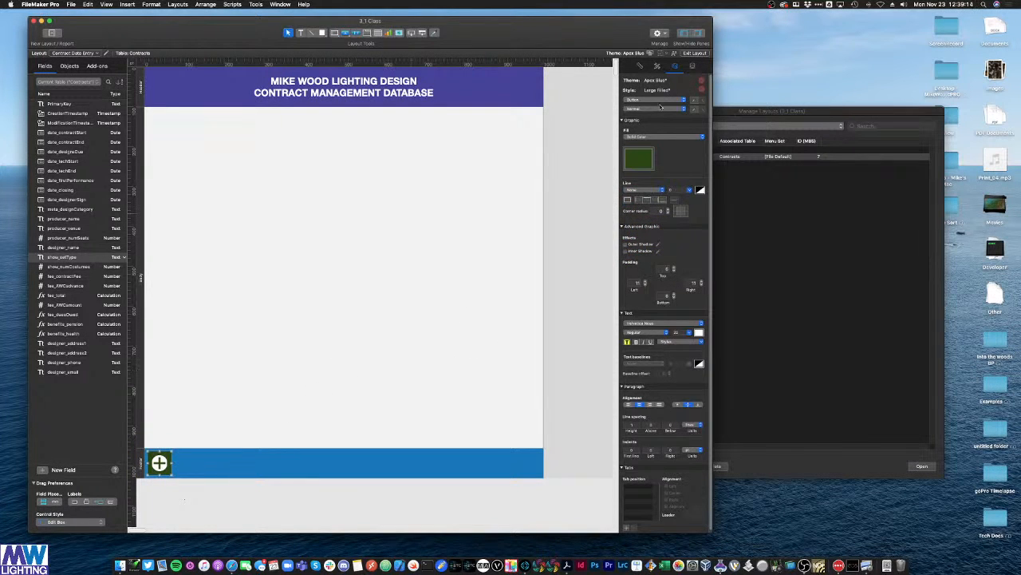
# Step: Shrink the button's plus icon to 37 pt
pyautogui.click(642, 67)
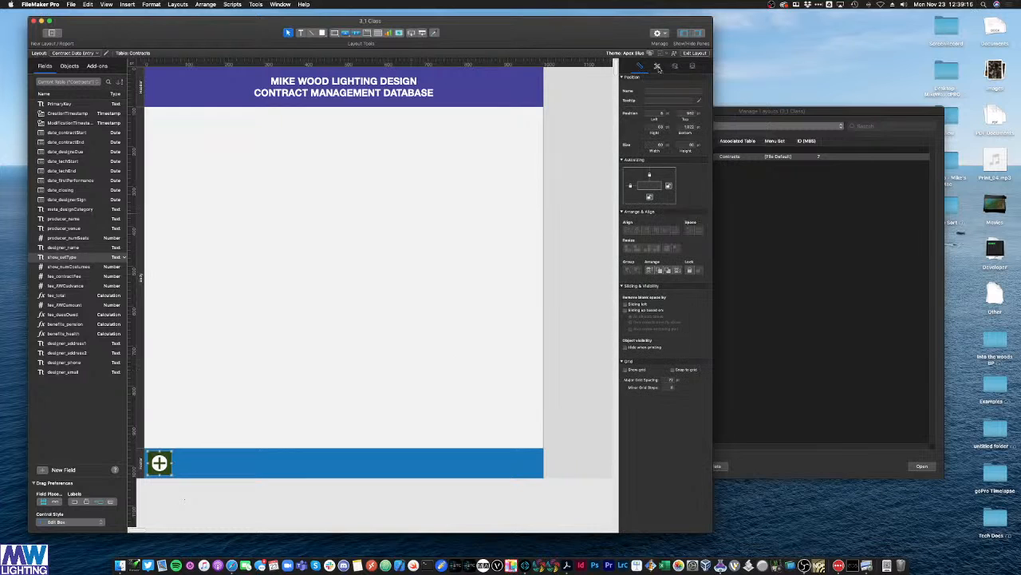
pyautogui.click(658, 67)
pyautogui.doubleClick(159, 466)
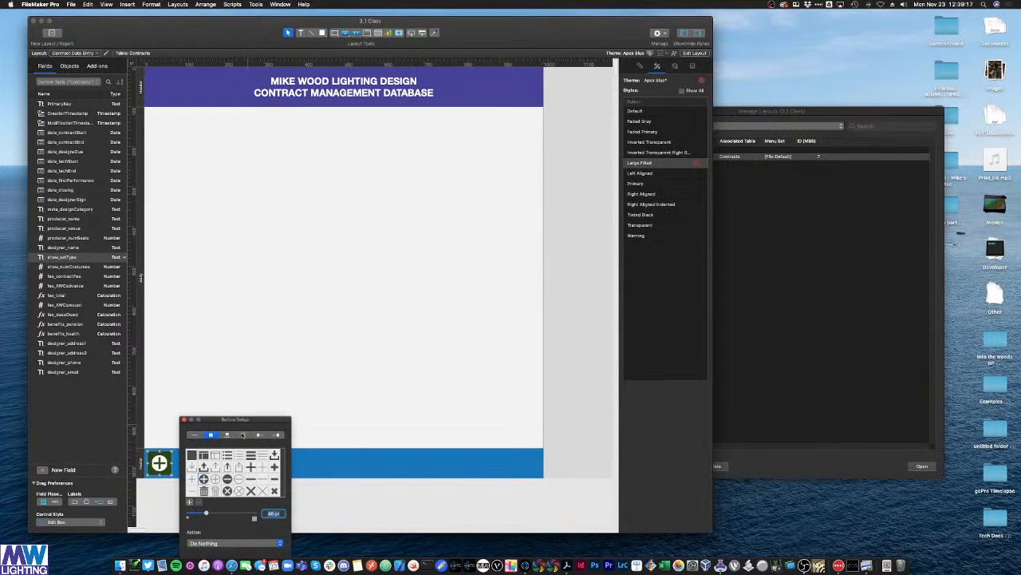
pyautogui.moveTo(207, 514); pyautogui.dragTo(205, 514)
pyautogui.click(184, 418)
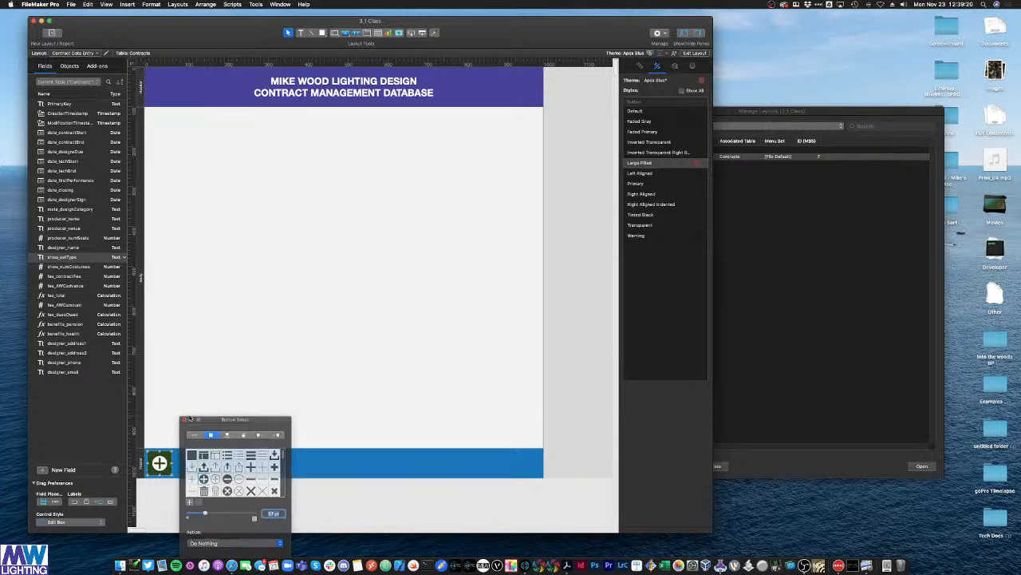
# Step: Save the button's modified Large Filled look as a new style named button_green
pyautogui.click(697, 164)
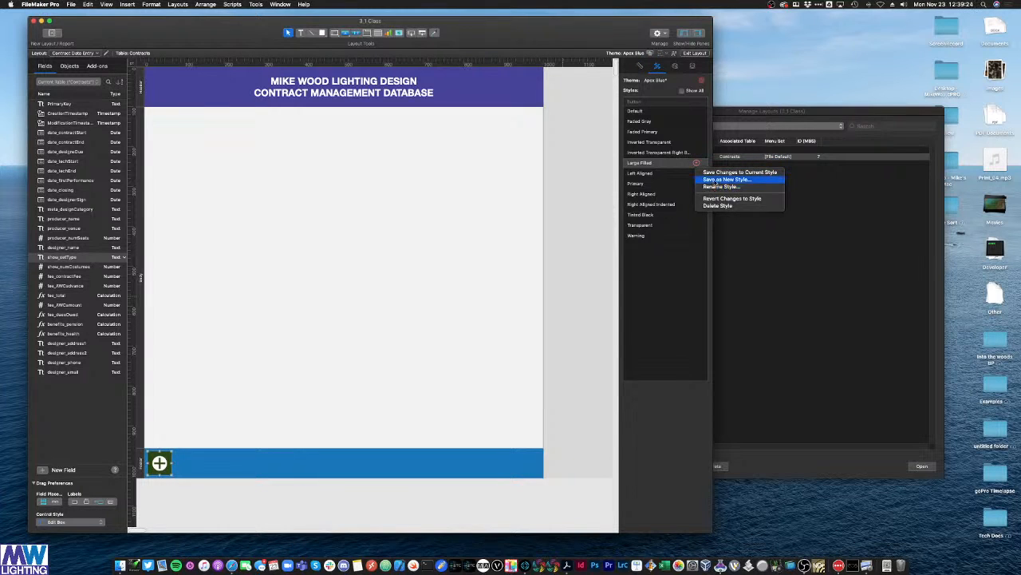
pyautogui.click(726, 179)
pyautogui.write('Add')
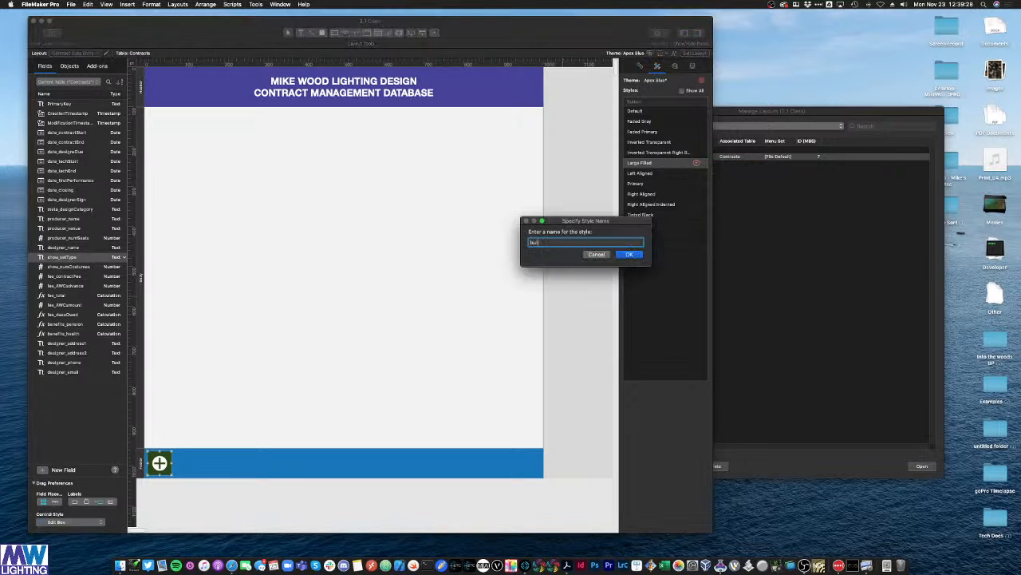
pyautogui.write('tton_add')
pyautogui.press('BackSpace')
pyautogui.press('BackSpace')
pyautogui.press('BackSpace')
pyautogui.press('BackSpace')
pyautogui.press('BackSpace')
pyautogui.press('BackSpace')
pyautogui.write('n')
pyautogui.press('Return')
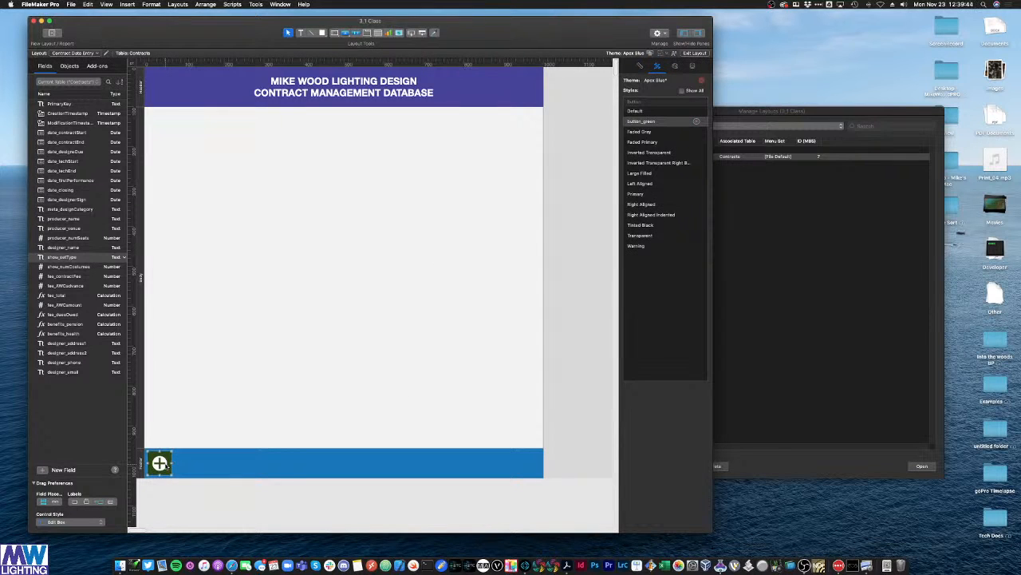
# Step: Place a copy of the green button in the footer and give it a different icon
pyautogui.moveTo(241, 356); pyautogui.dragTo(187, 466)
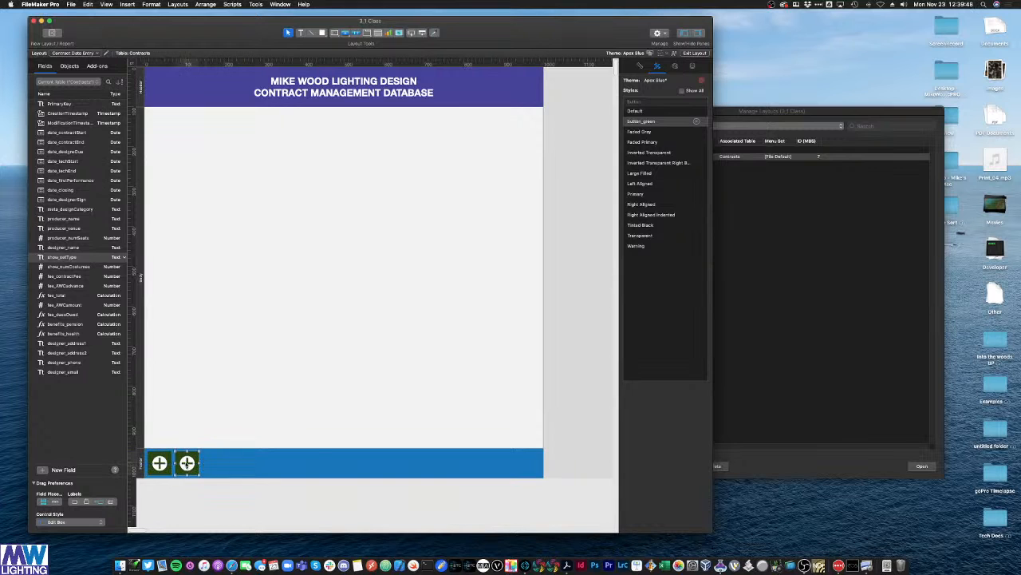
pyautogui.doubleClick(187, 465)
pyautogui.scroll(-10, 262, 472)
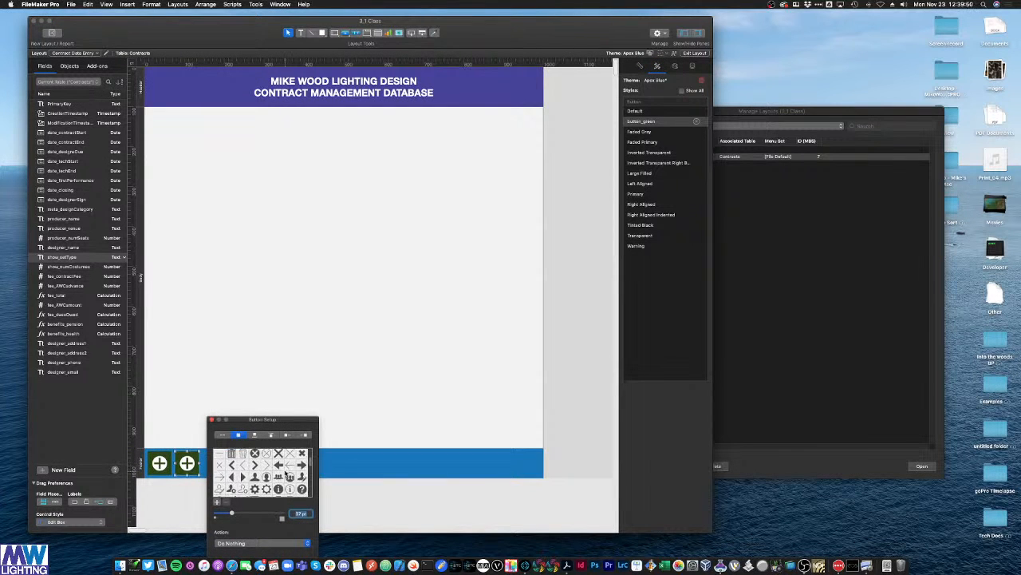
pyautogui.scroll(-10, 280, 472)
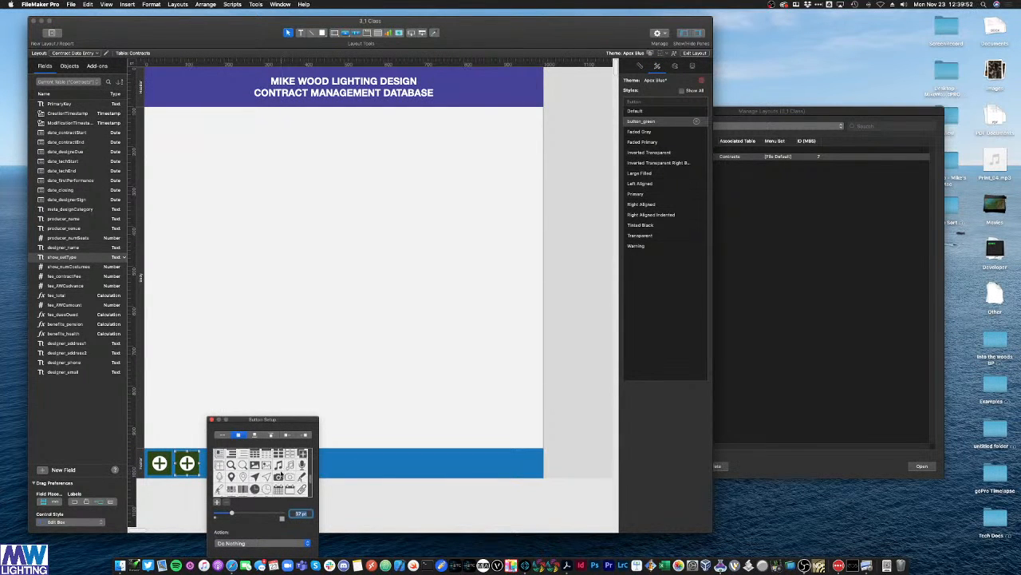
pyautogui.click(304, 463)
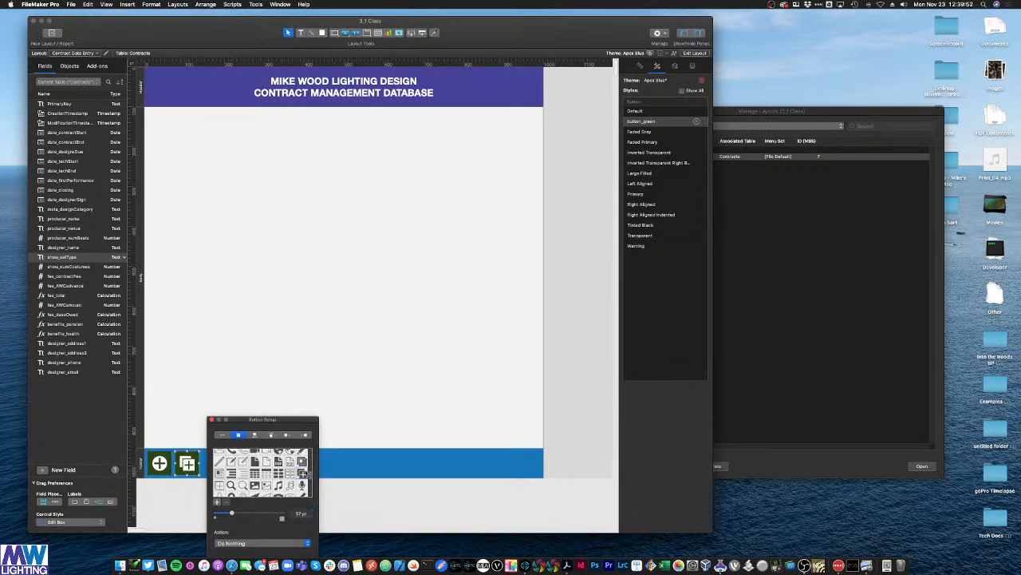
pyautogui.click(212, 420)
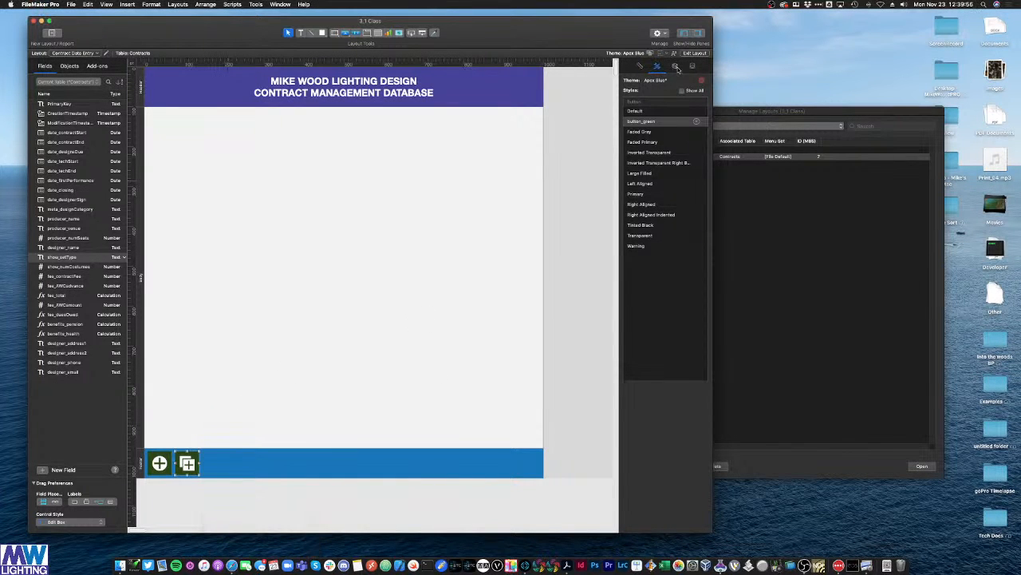
# Step: Give the copy a brown fill and save that look as the new style button_orange
pyautogui.click(676, 66)
pyautogui.click(634, 160)
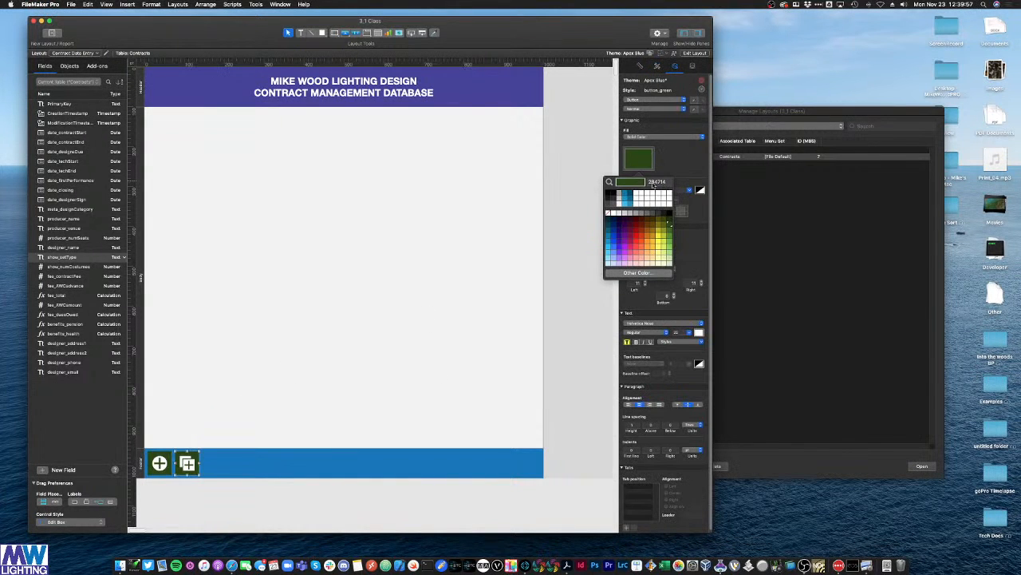
pyautogui.click(647, 224)
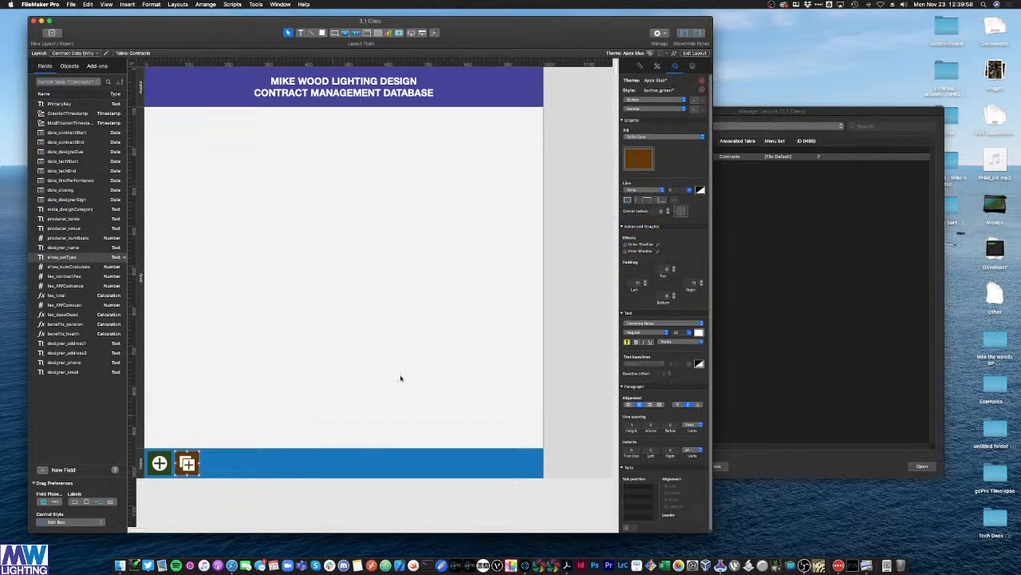
pyautogui.click(657, 65)
pyautogui.click(696, 120)
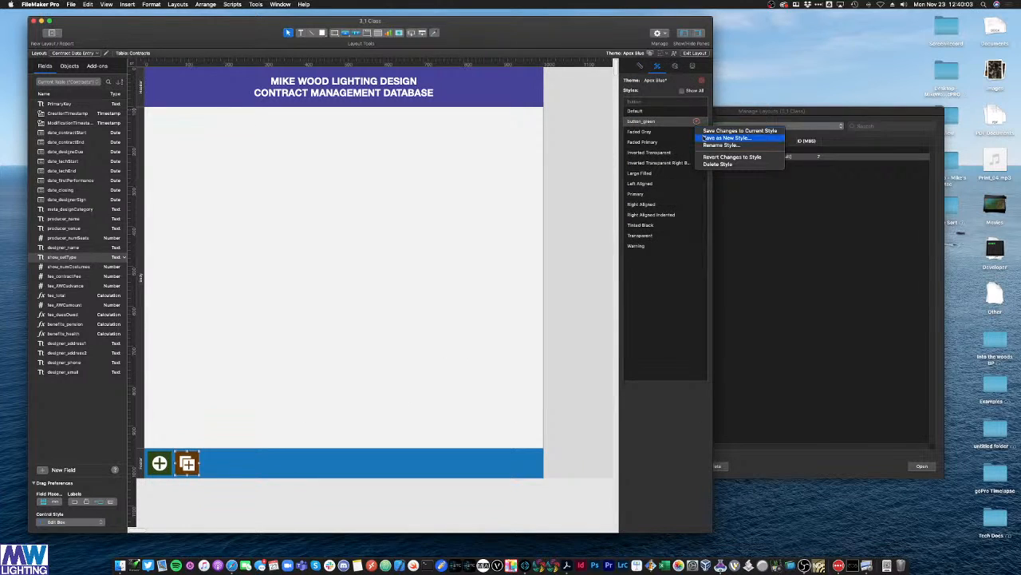
pyautogui.click(726, 137)
pyautogui.write('butt')
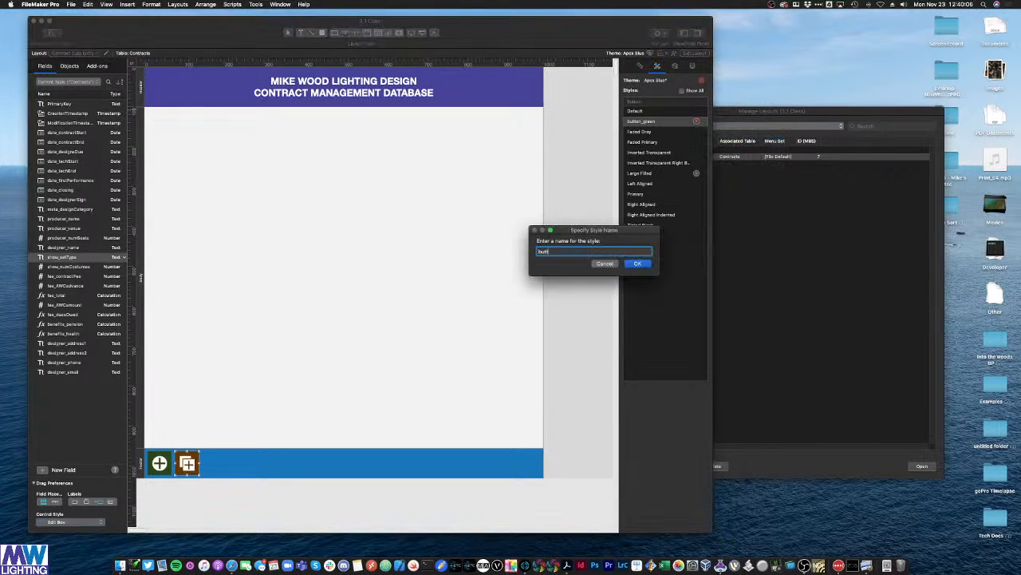
pyautogui.write('on_orange')
pyautogui.press('Return')
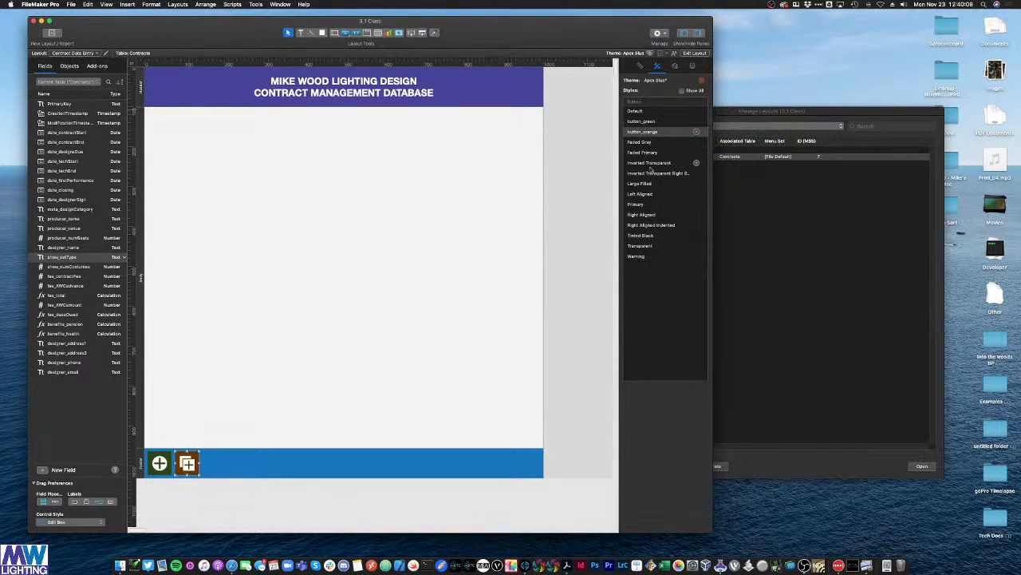
pyautogui.click(300, 337)
# Step: Paste a copy of the orange button beside it in the footer with a minus-circle icon
pyautogui.click(195, 458)
pyautogui.click(272, 402)
pyautogui.press('super+v')
pyautogui.moveTo(273, 401); pyautogui.dragTo(216, 464)
pyautogui.doubleClick(215, 464)
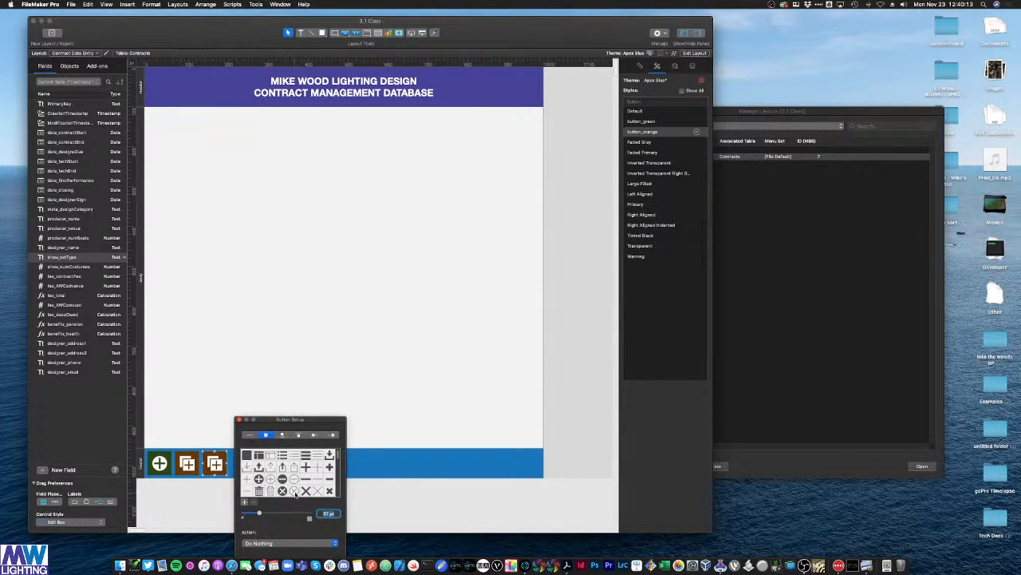
pyautogui.click(283, 480)
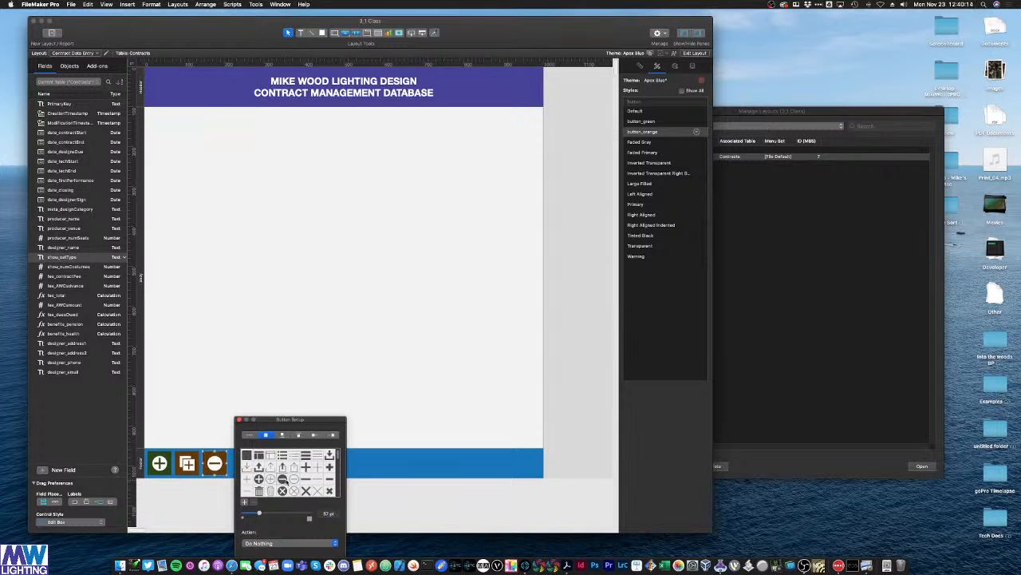
pyautogui.click(239, 419)
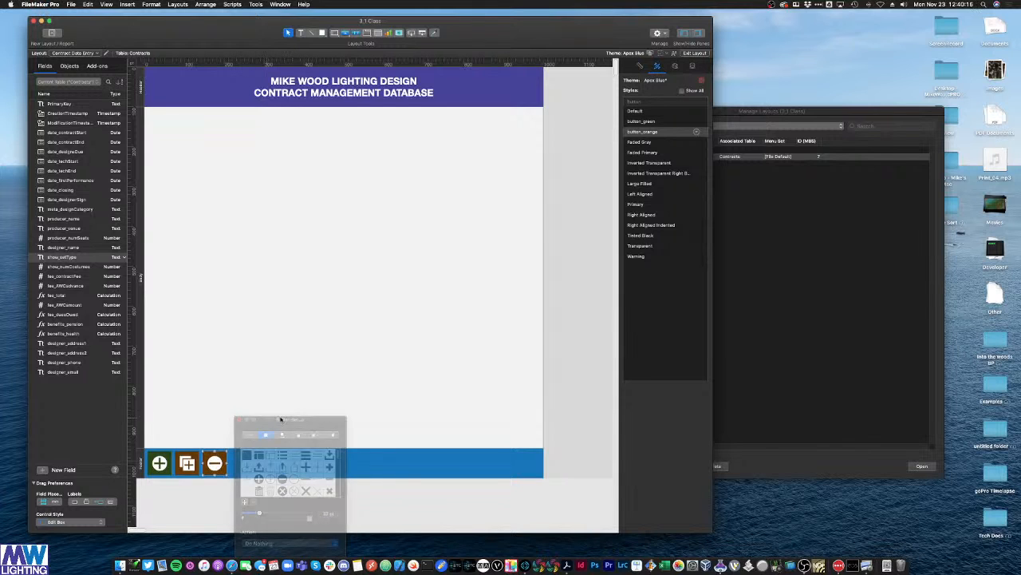
# Step: Give the minus button a bright red fill
pyautogui.click(676, 65)
pyautogui.click(640, 161)
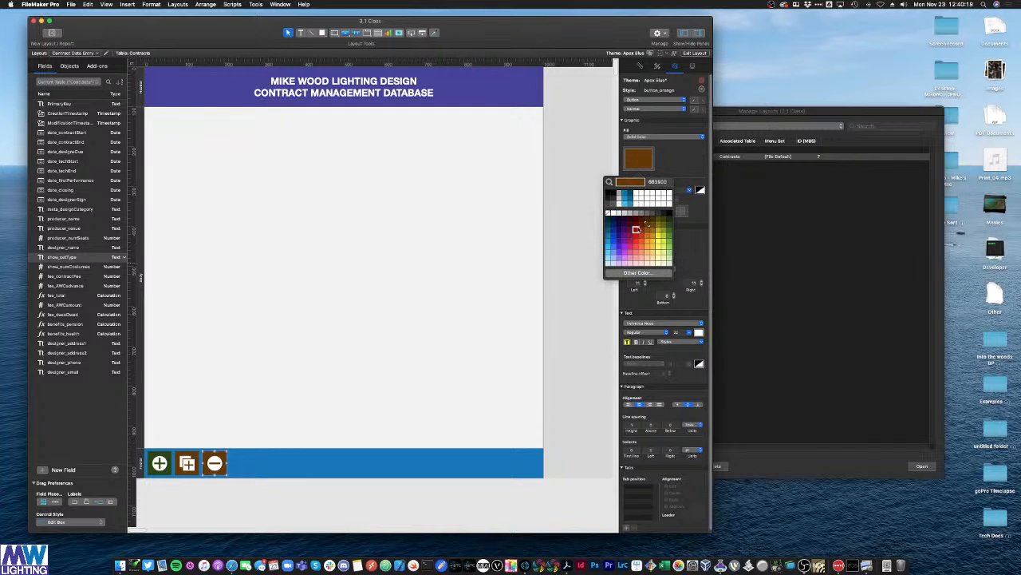
pyautogui.click(641, 225)
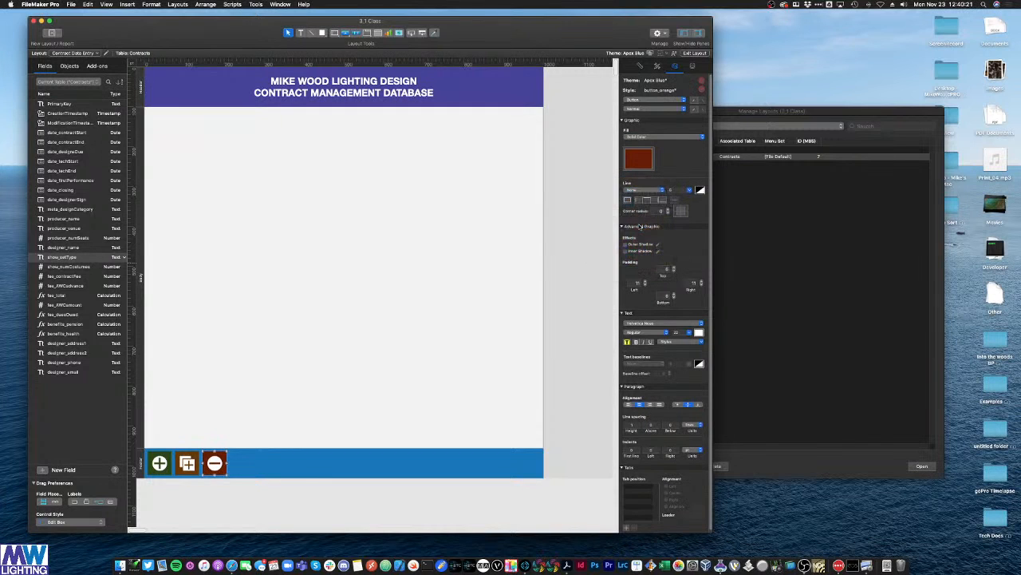
pyautogui.click(644, 163)
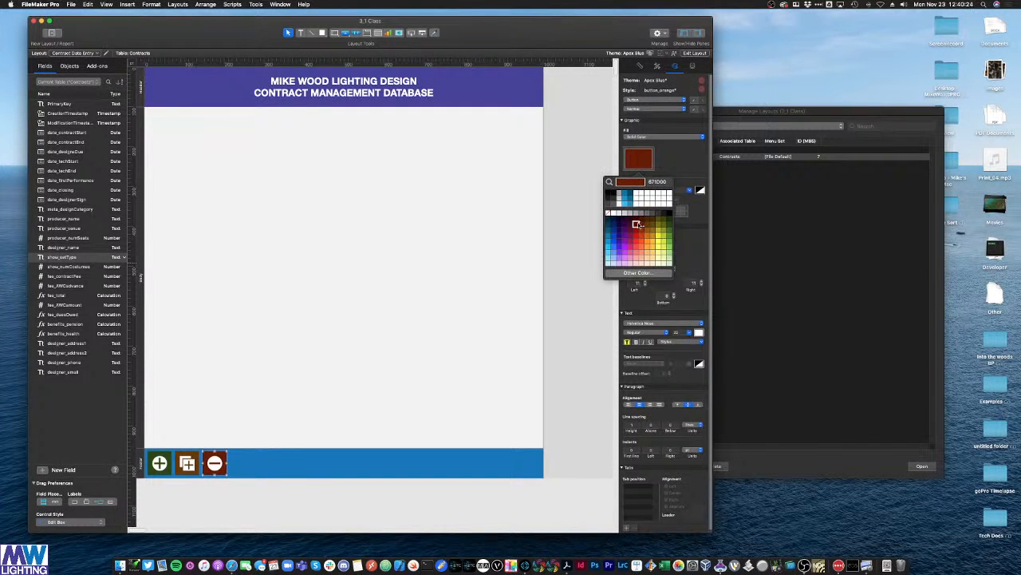
pyautogui.click(637, 224)
pyautogui.click(561, 239)
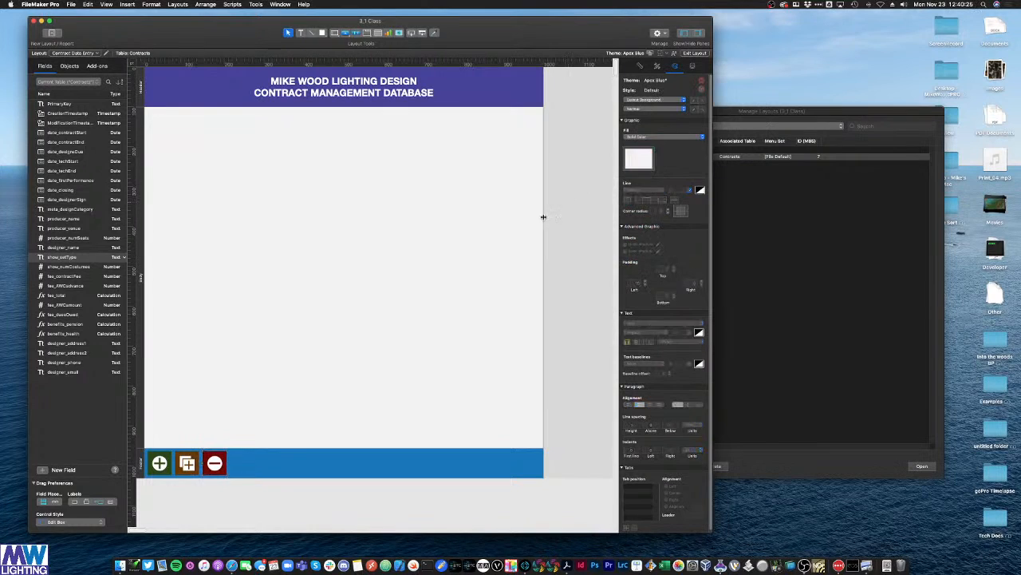
pyautogui.click(210, 467)
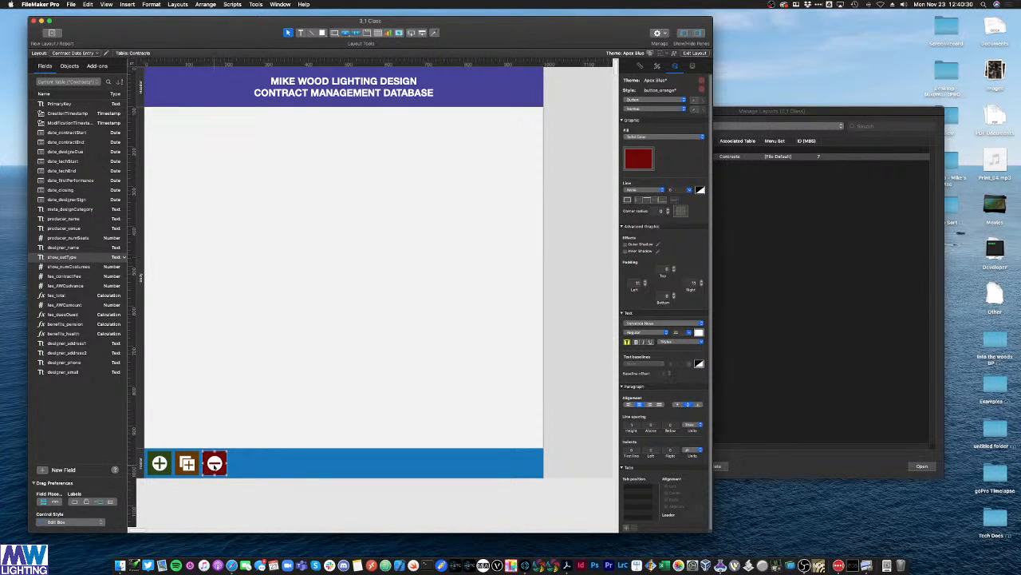
pyautogui.doubleClick(214, 464)
pyautogui.click(558, 359)
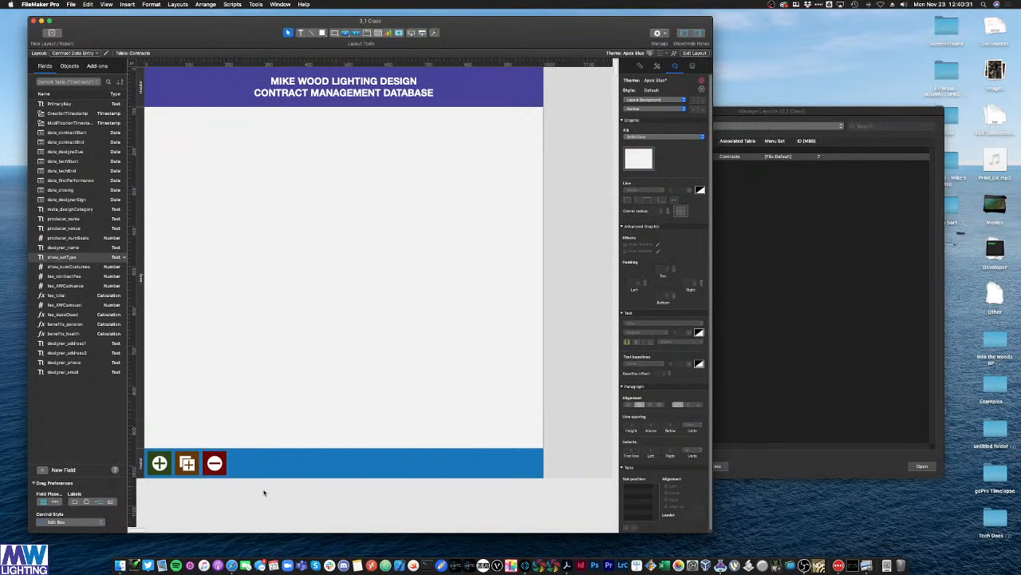
pyautogui.click(215, 464)
# Step: Save the red look as the button_red style and check each footer button's style
pyautogui.click(642, 66)
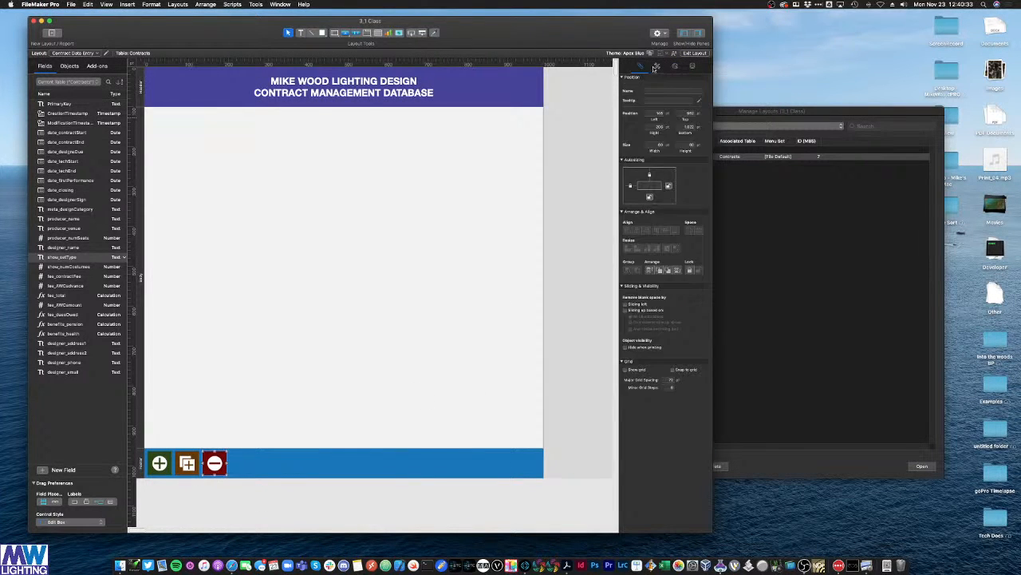
pyautogui.click(656, 66)
pyautogui.click(696, 132)
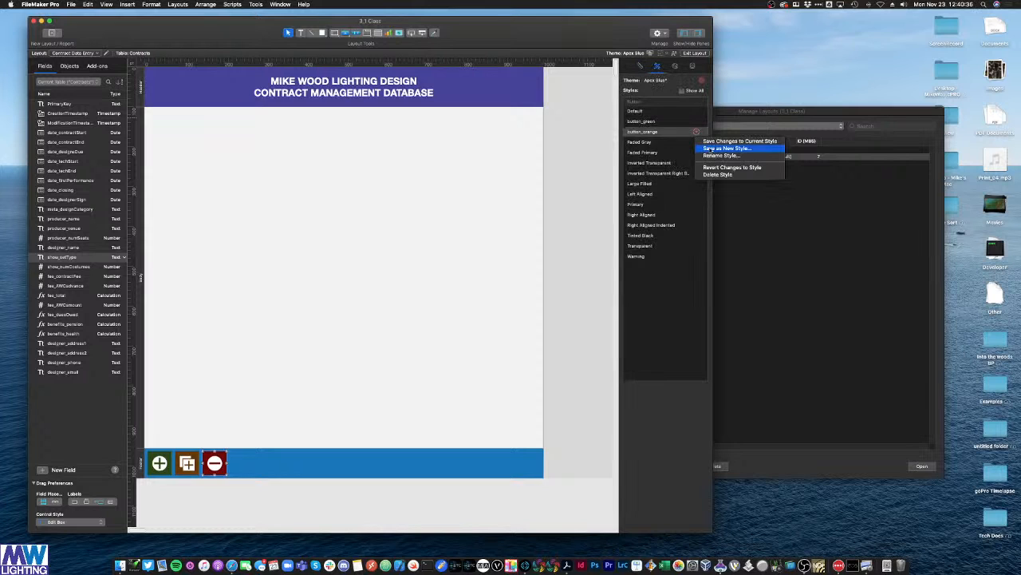
pyautogui.click(710, 149)
pyautogui.write('button_red')
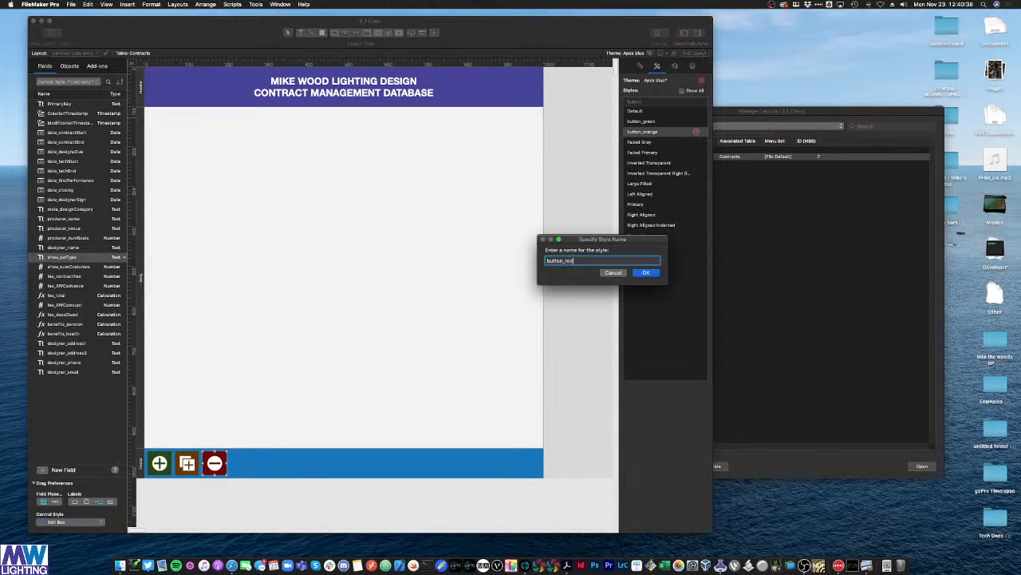
pyautogui.click(645, 272)
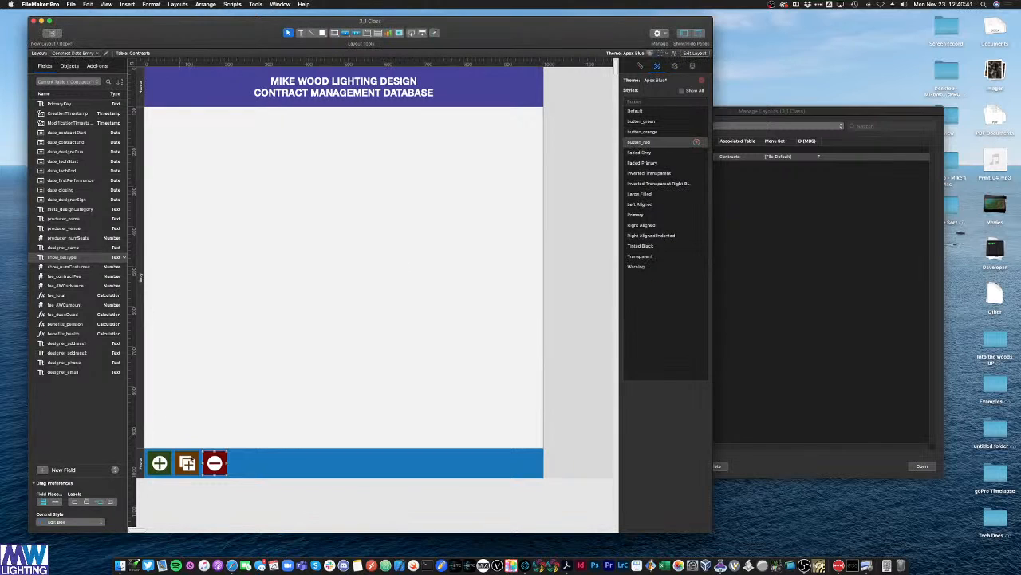
pyautogui.click(187, 475)
pyautogui.click(157, 469)
pyautogui.click(186, 468)
pyautogui.click(212, 467)
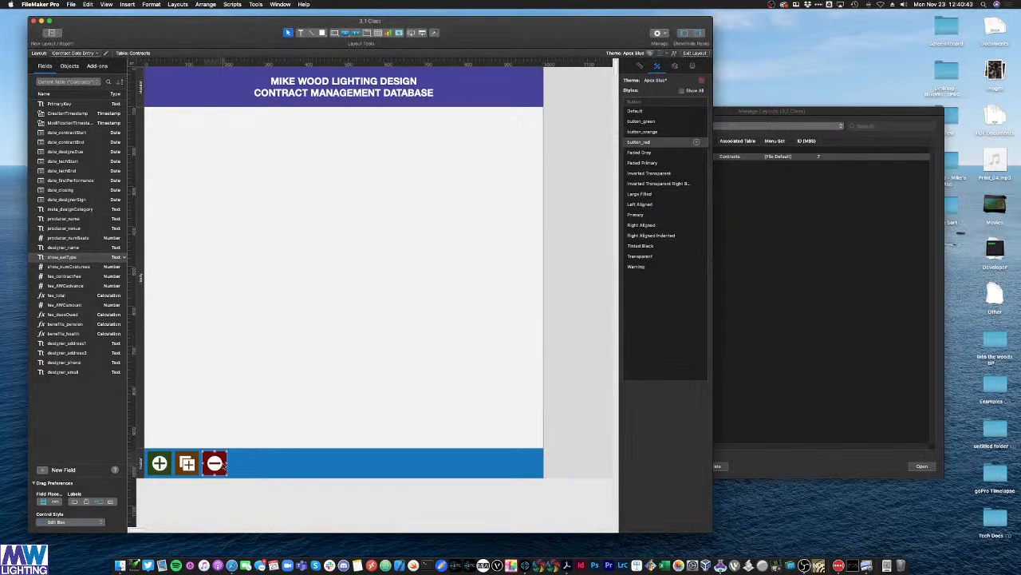
pyautogui.click(159, 470)
# Step: Make a left-triangle copy of the red button in Large Filled style at the footer's right end
pyautogui.click(207, 494)
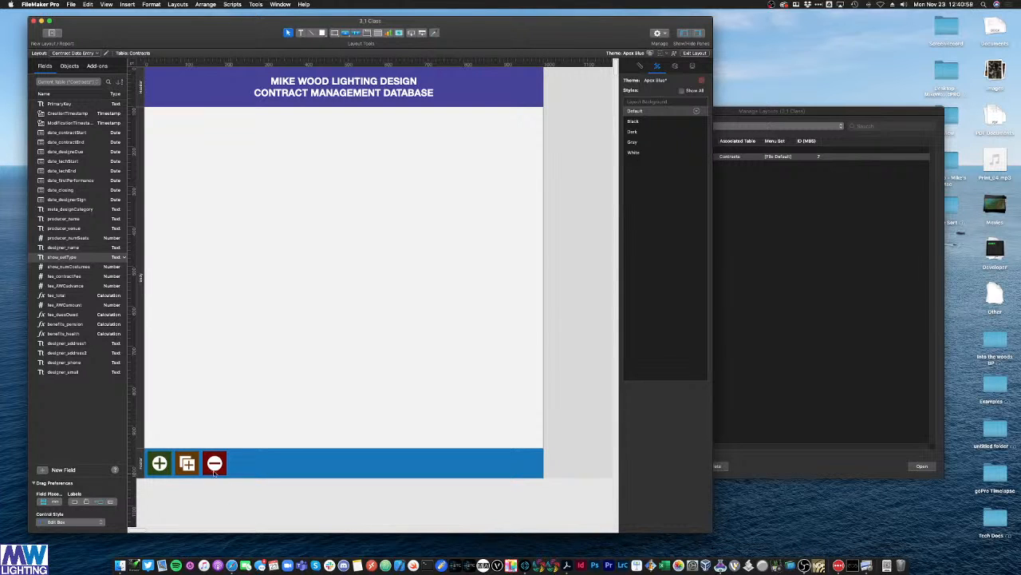
pyautogui.click(189, 464)
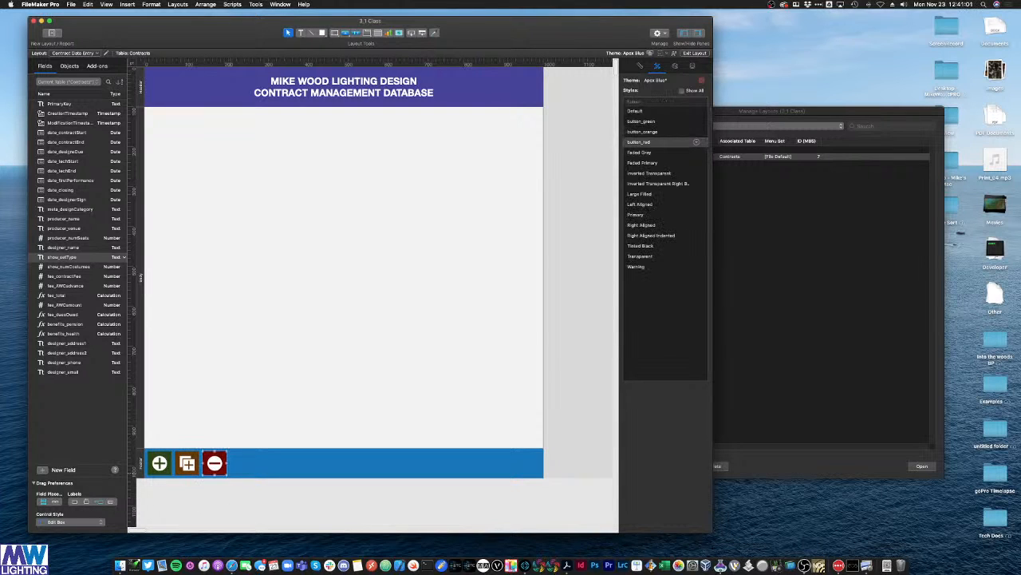
pyautogui.click(356, 305)
pyautogui.click(214, 462)
pyautogui.moveTo(215, 463); pyautogui.dragTo(333, 309)
pyautogui.doubleClick(333, 310)
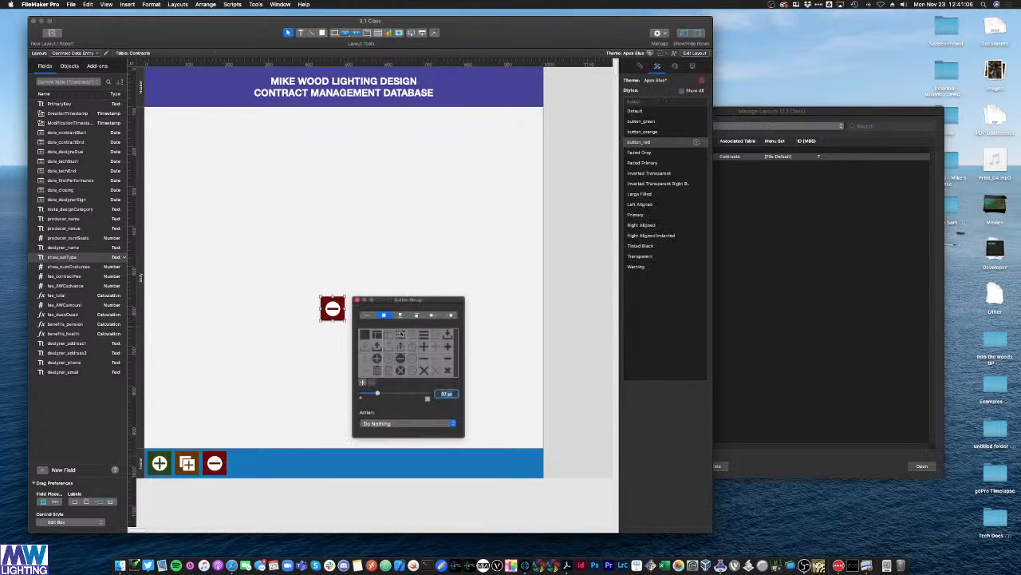
pyautogui.scroll(-5, 407, 351)
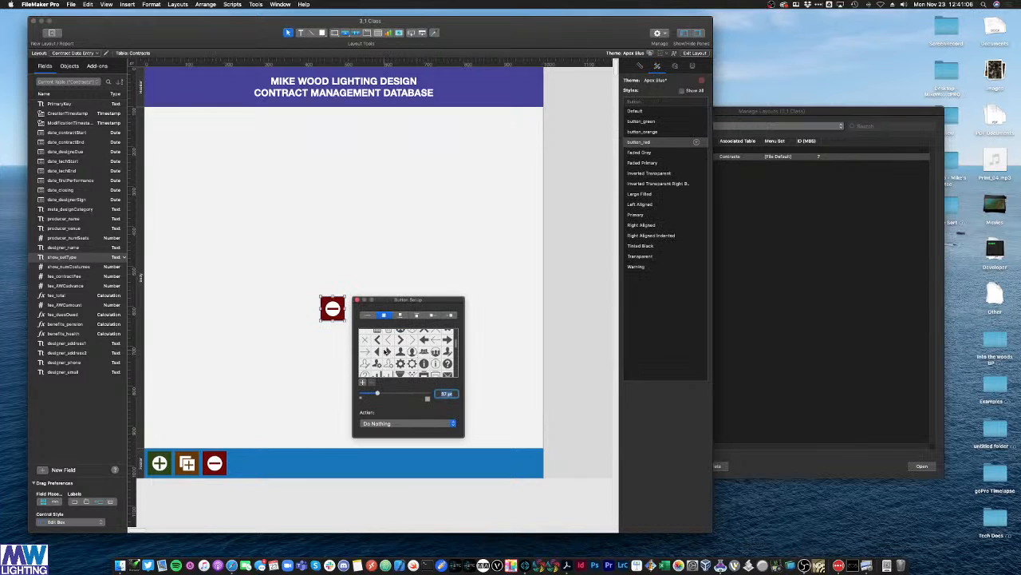
pyautogui.click(389, 351)
pyautogui.click(376, 352)
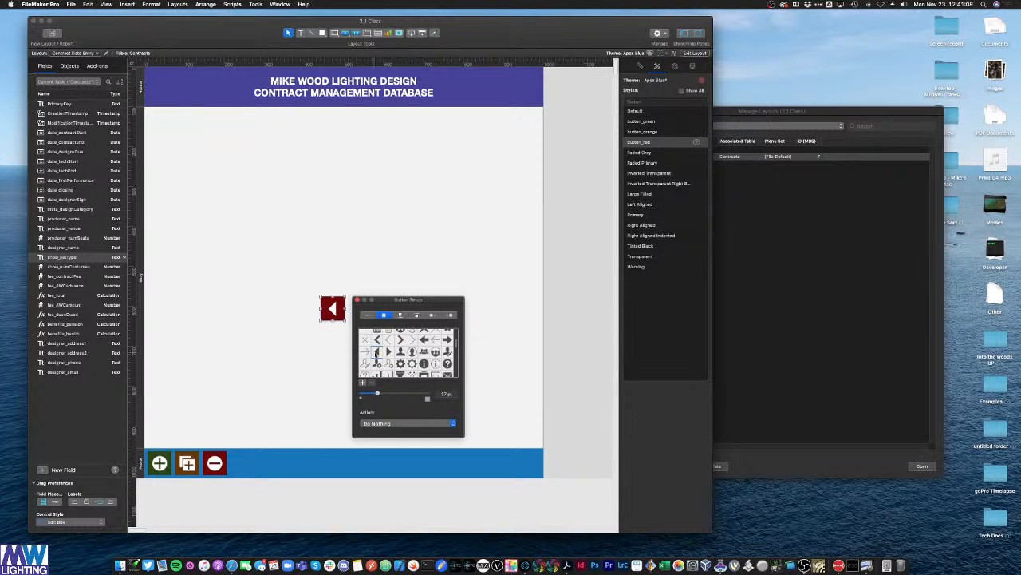
pyautogui.click(357, 300)
pyautogui.click(646, 196)
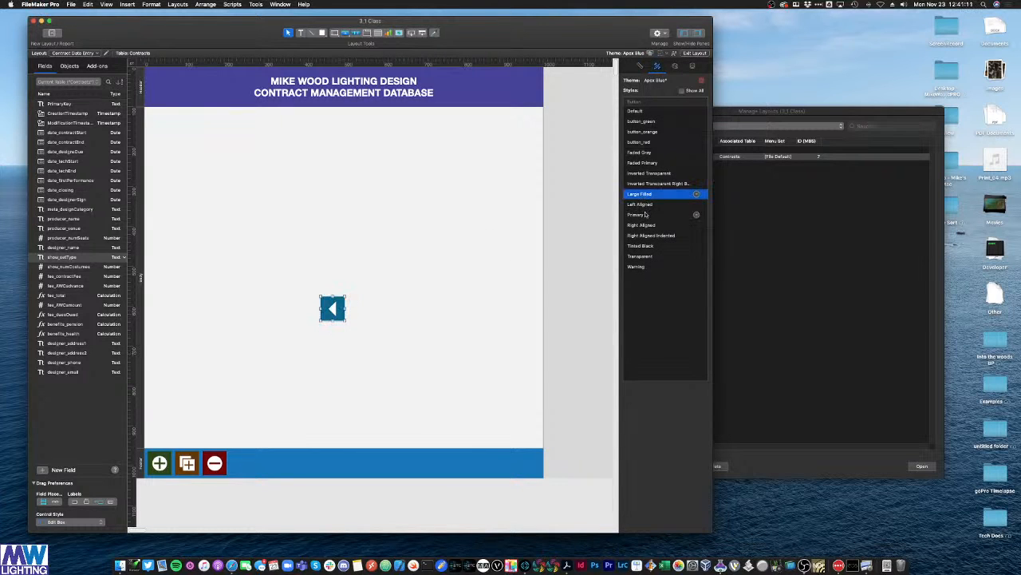
pyautogui.moveTo(335, 307); pyautogui.dragTo(489, 463)
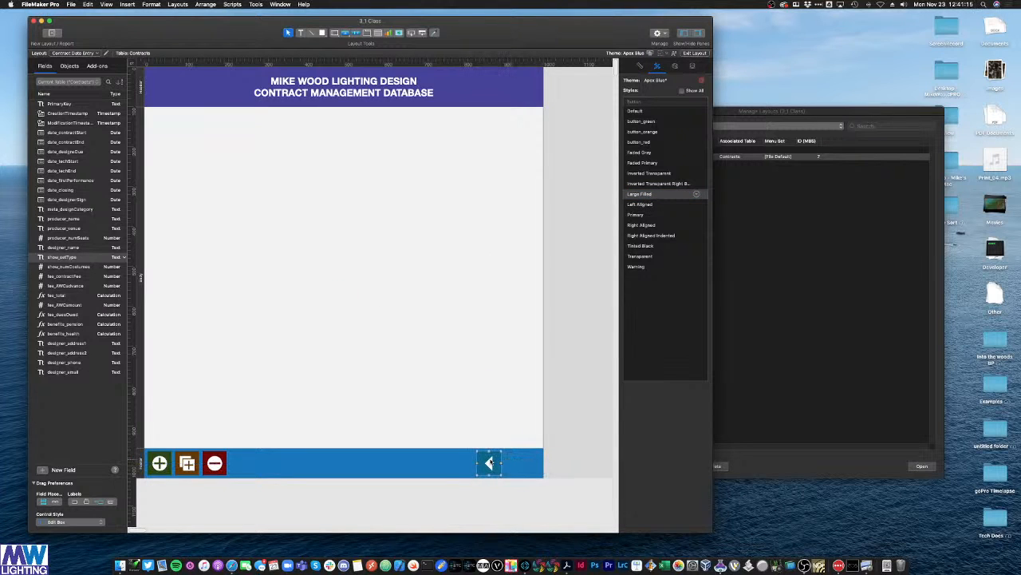
# Step: Add a right-arrow copy of the button beside the left arrow in the footer
pyautogui.click(442, 324)
pyautogui.press('super+v')
pyautogui.moveTo(442, 324); pyautogui.dragTo(519, 463)
pyautogui.doubleClick(517, 463)
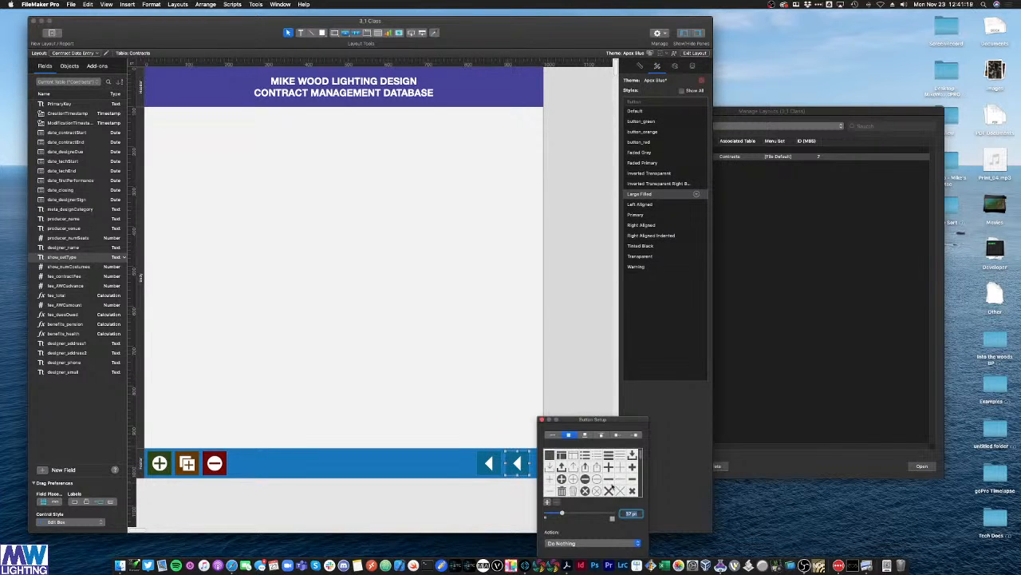
pyautogui.scroll(-2, 604, 479)
pyautogui.click(573, 484)
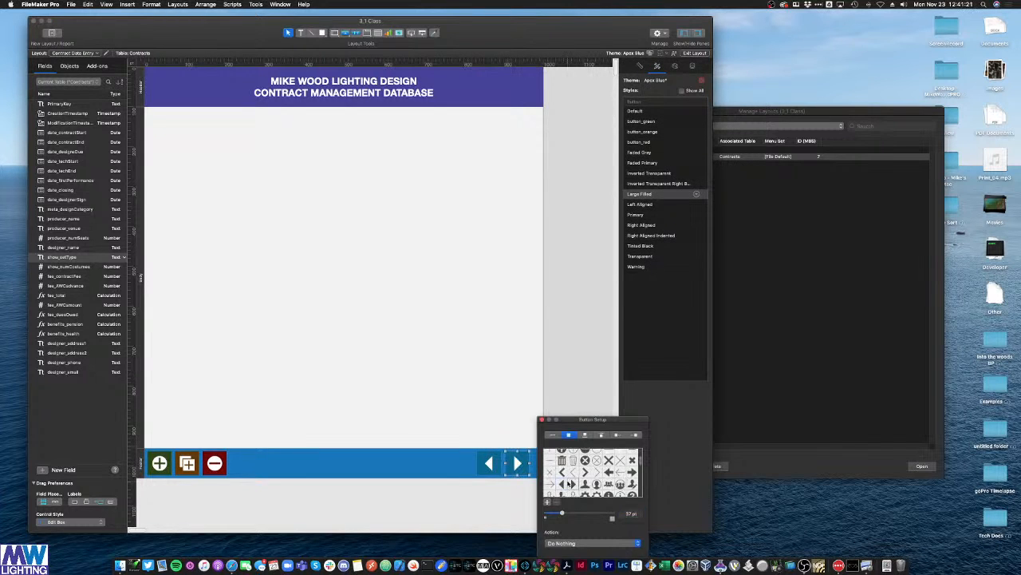
pyautogui.click(558, 402)
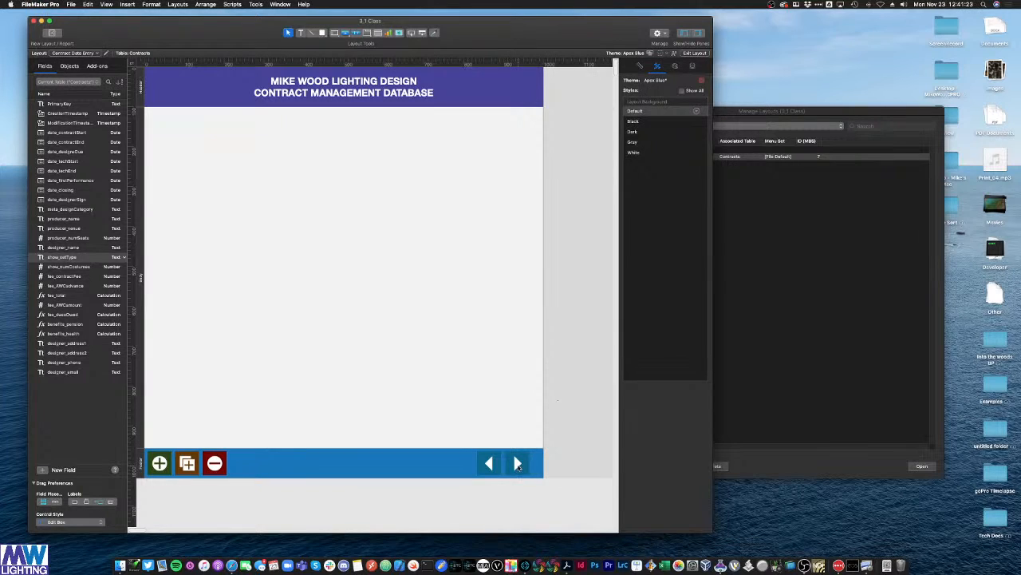
pyautogui.click(517, 463)
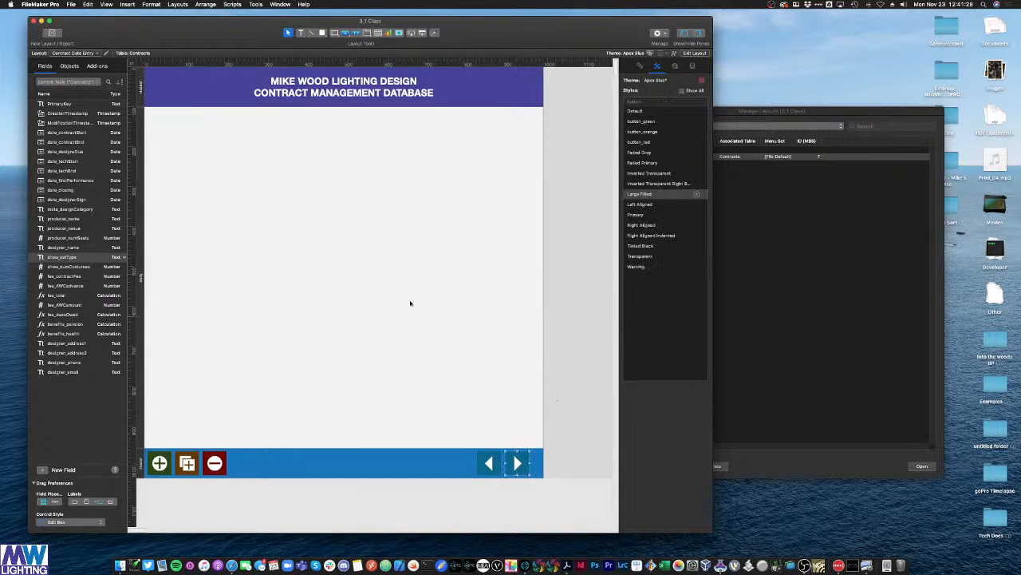
pyautogui.click(361, 241)
# Step: Shift both arrow buttons slightly right and delete the stray arrow copies
pyautogui.press('super+v')
pyautogui.press('Delete')
pyautogui.click(515, 471)
pyautogui.press('super+d')
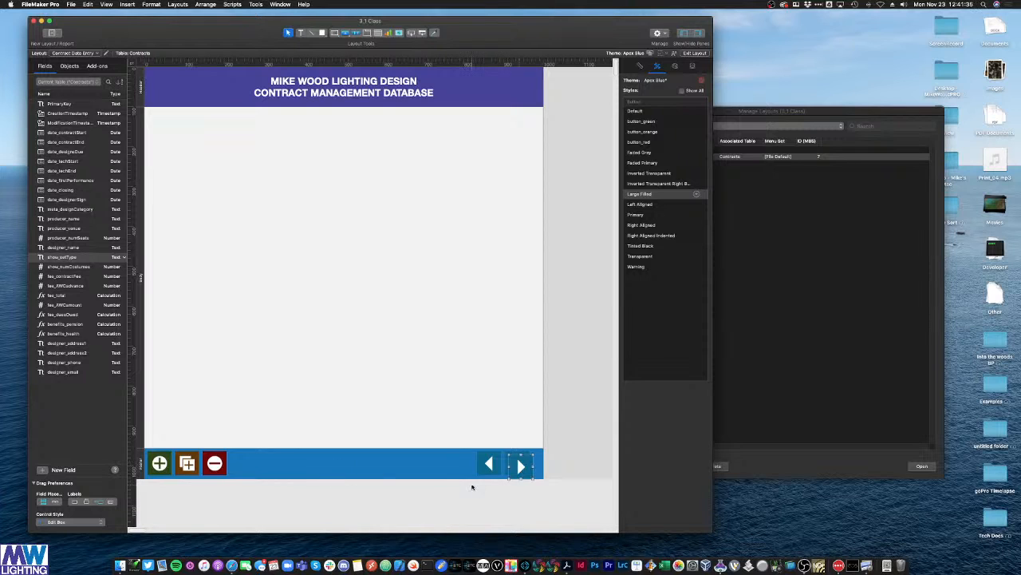
pyautogui.click(472, 487)
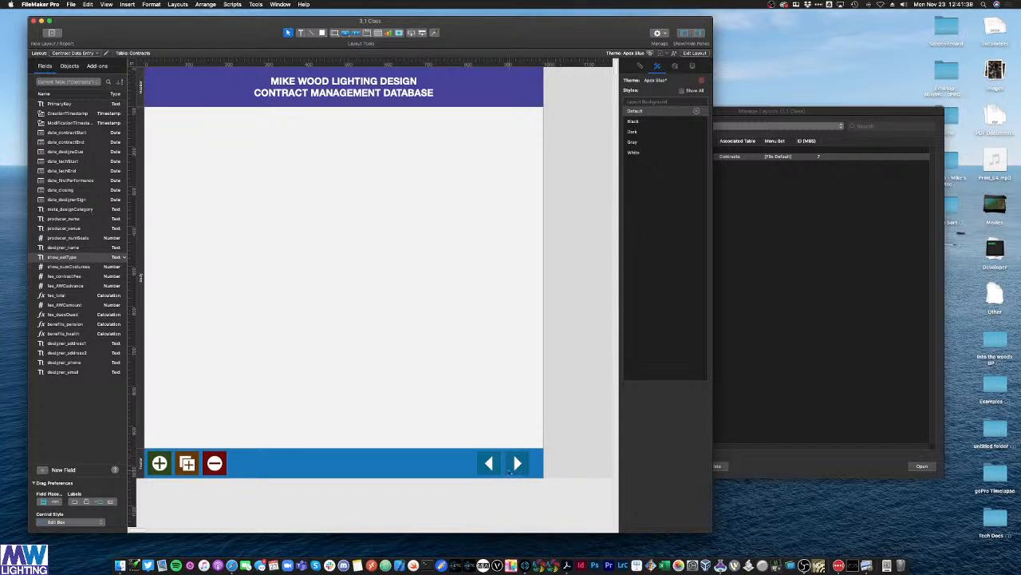
pyautogui.moveTo(509, 473); pyautogui.dragTo(527, 468)
pyautogui.click(483, 487)
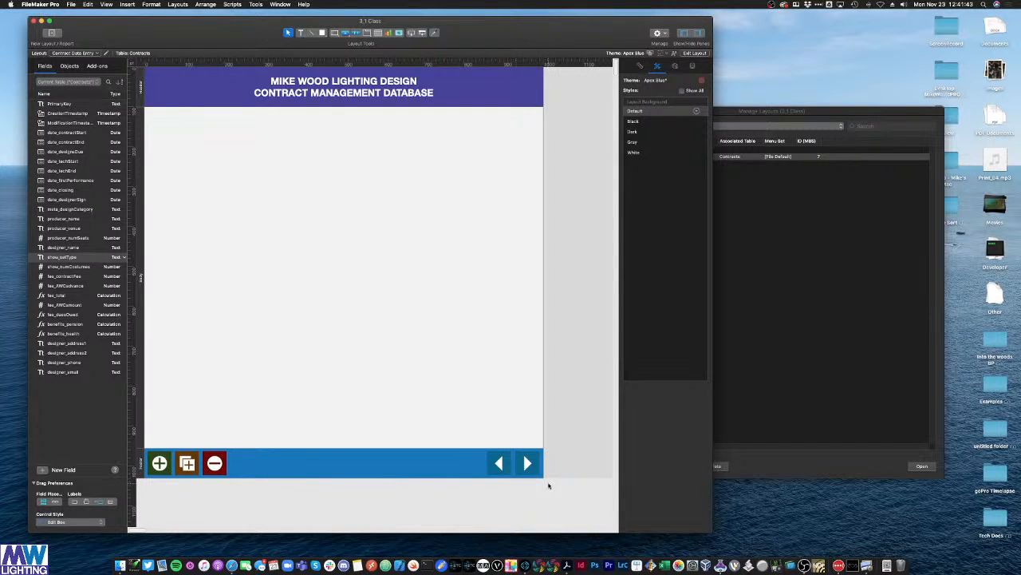
pyautogui.click(499, 464)
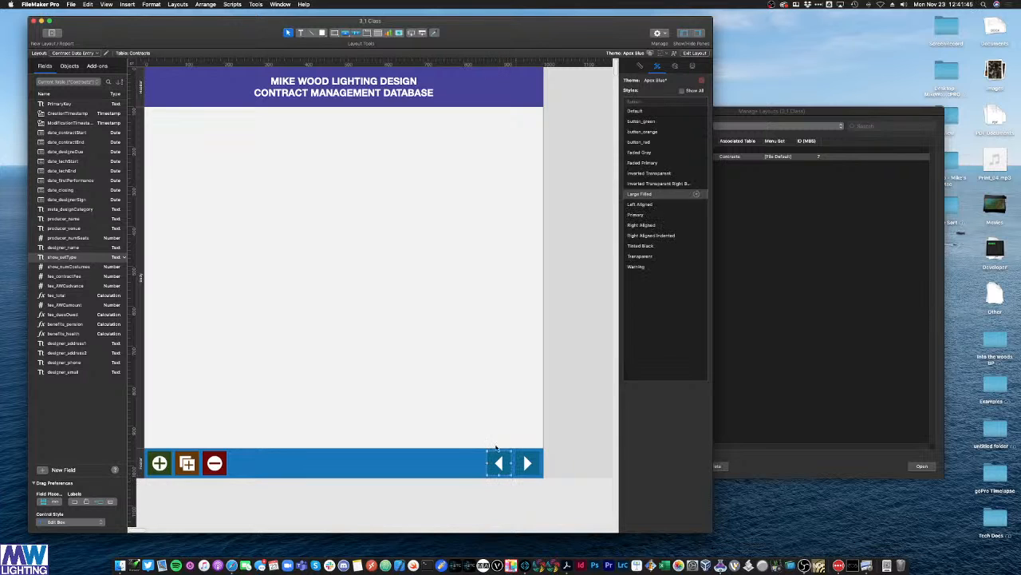
pyautogui.click(291, 202)
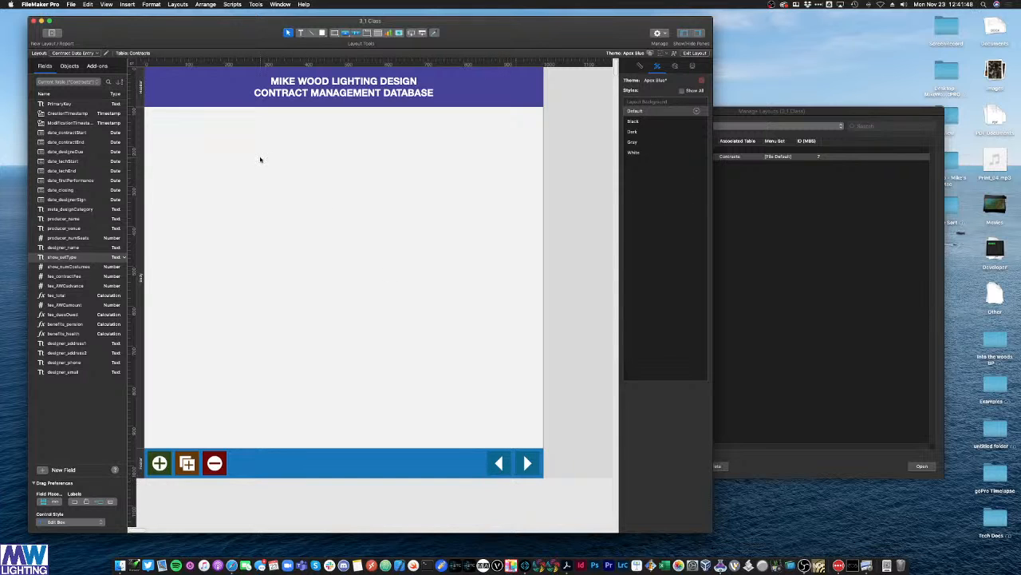
pyautogui.hotkey('ctrl', 'v')
pyautogui.click(281, 174)
pyautogui.click(253, 159)
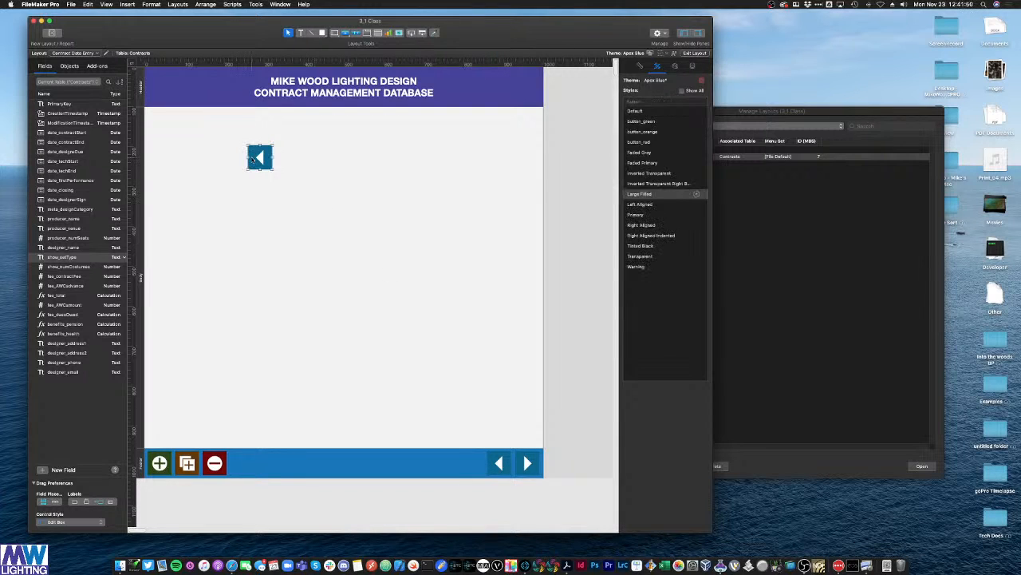
pyautogui.press('Delete')
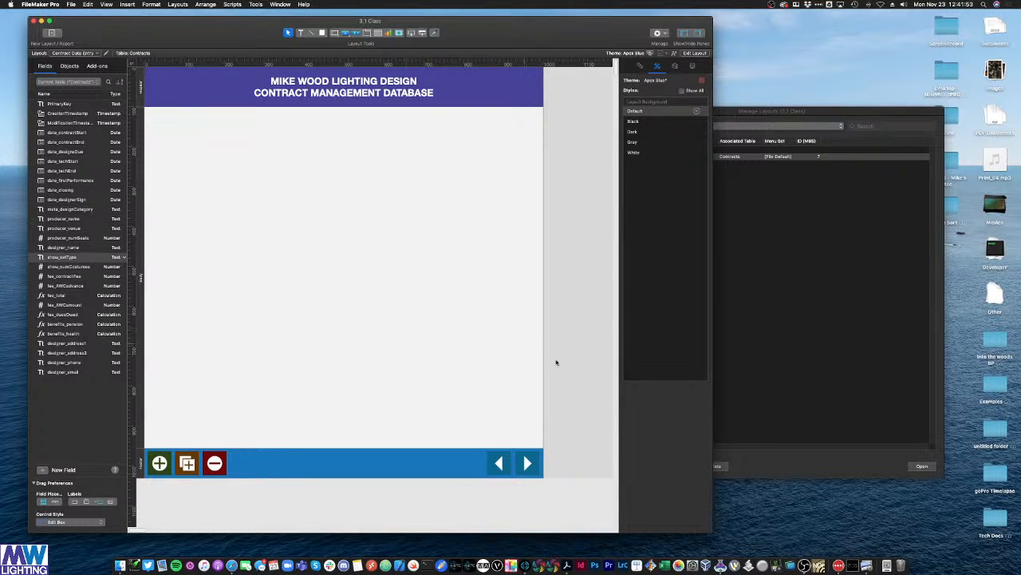
# Step: Set the green plus button to run the single step New Record/Request
pyautogui.doubleClick(162, 466)
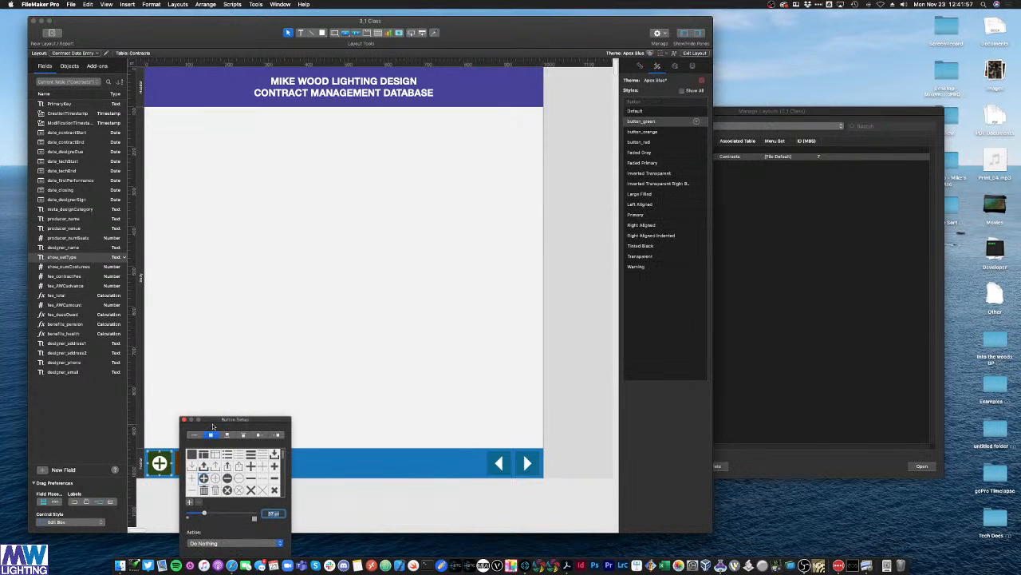
pyautogui.moveTo(249, 418); pyautogui.dragTo(335, 294)
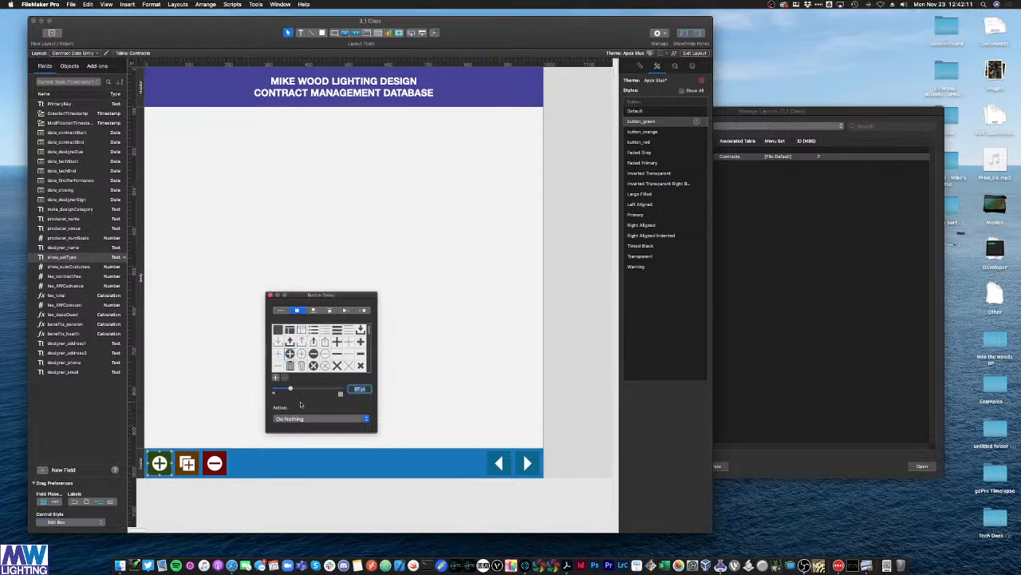
pyautogui.click(289, 421)
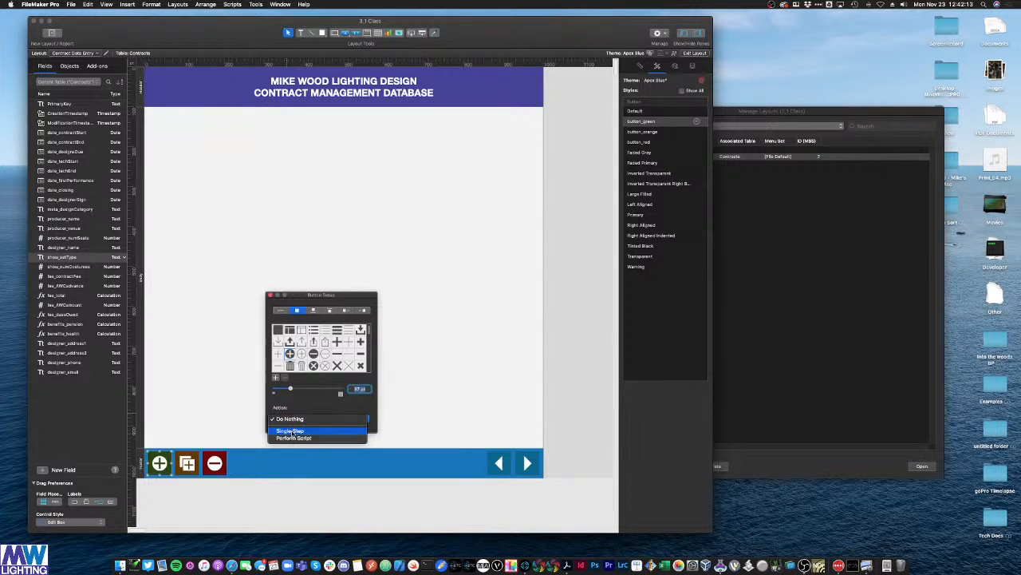
pyautogui.click(293, 429)
pyautogui.click(345, 86)
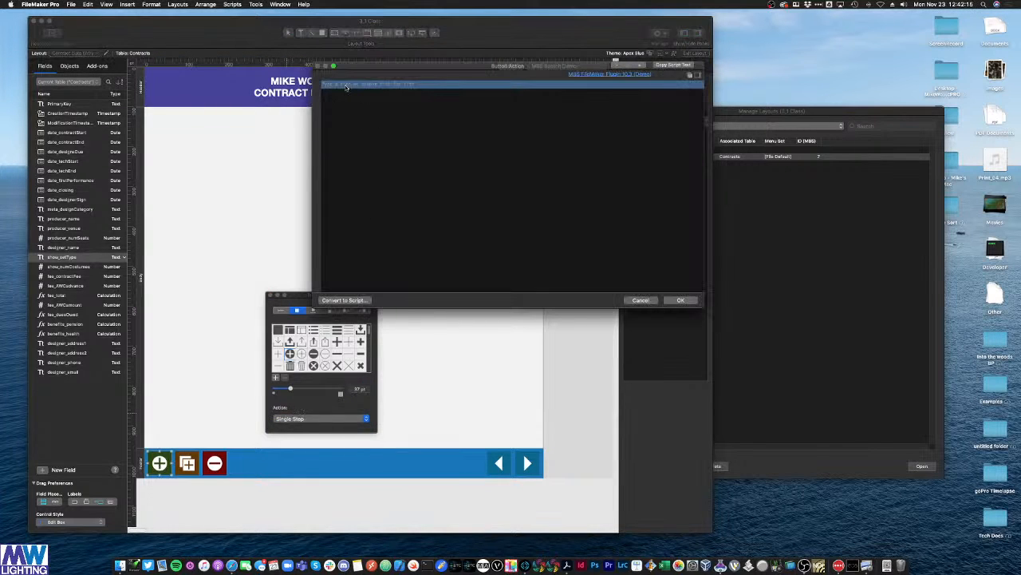
pyautogui.write('new')
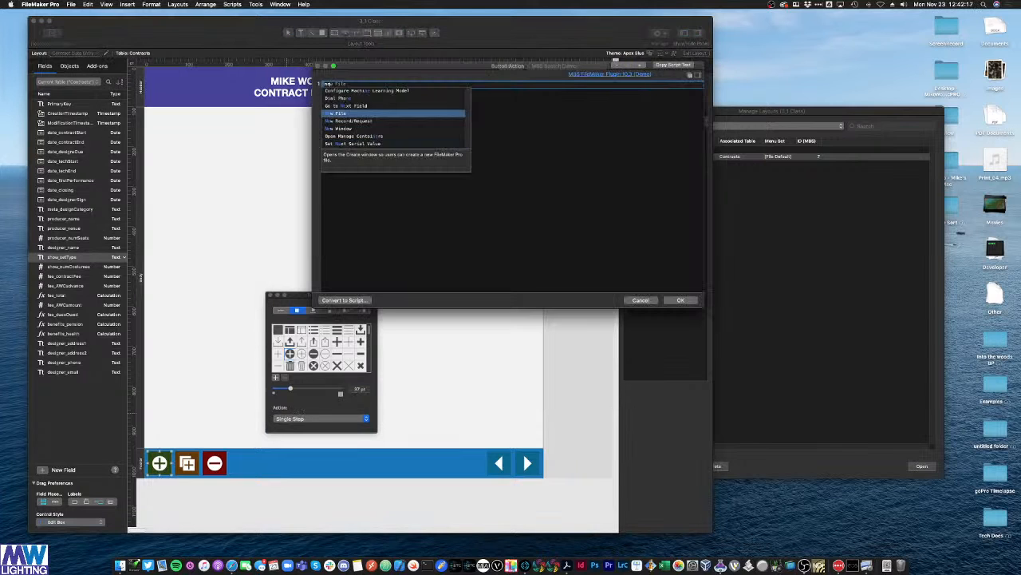
pyautogui.press('Down')
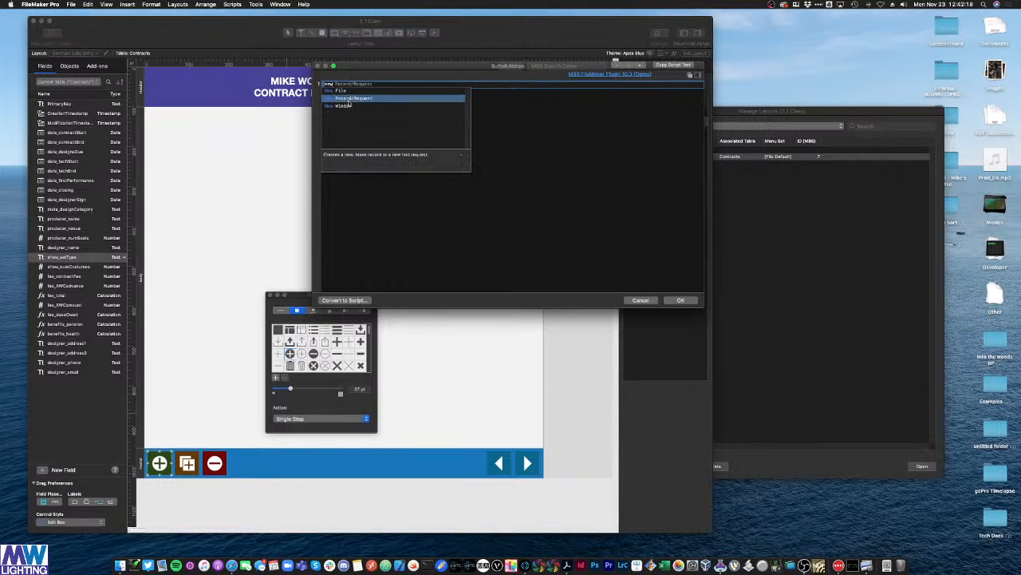
pyautogui.click(376, 100)
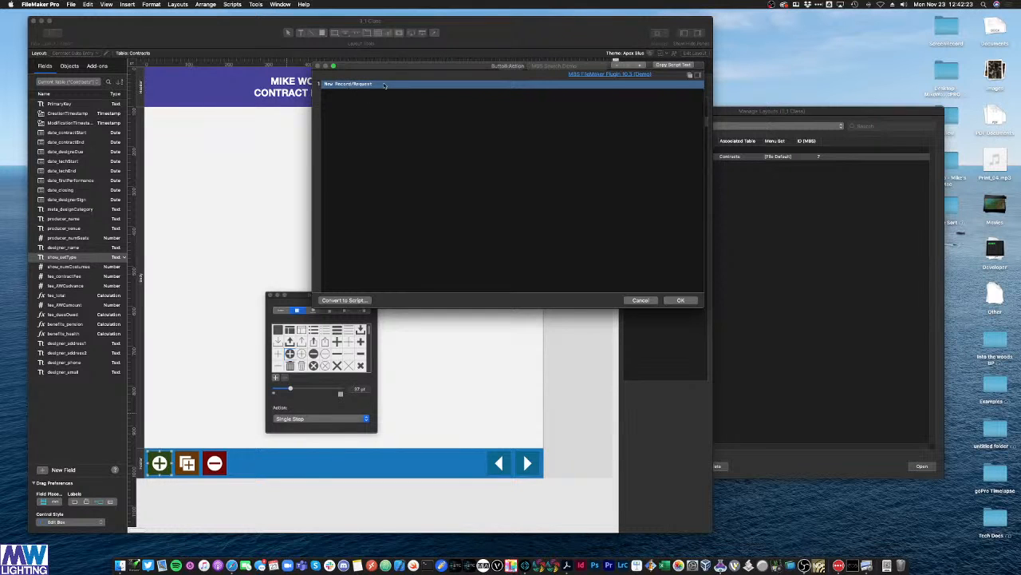
pyautogui.click(681, 301)
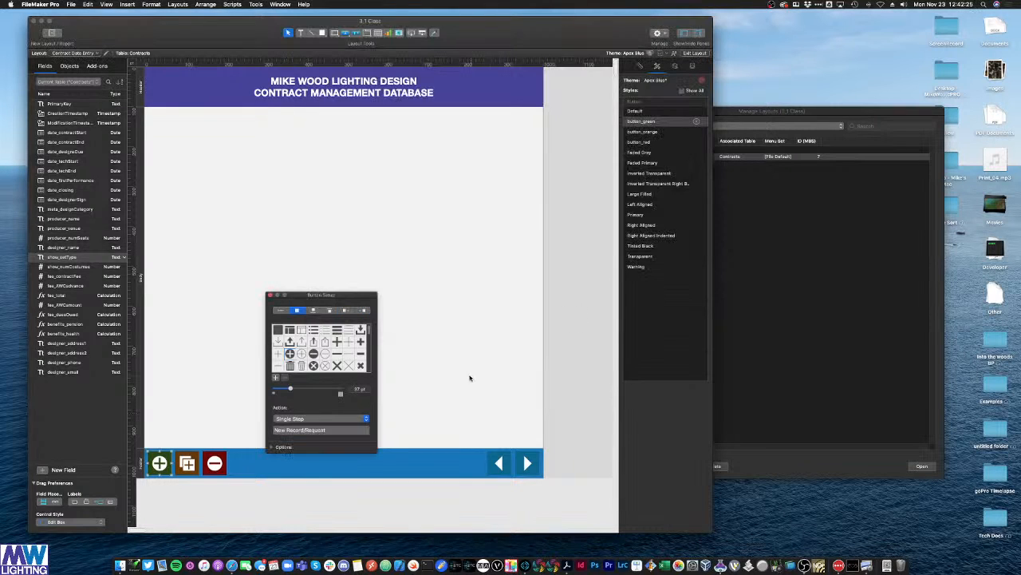
# Step: Set the brown button to run the single step Duplicate Record/Request
pyautogui.click(444, 369)
pyautogui.doubleClick(196, 467)
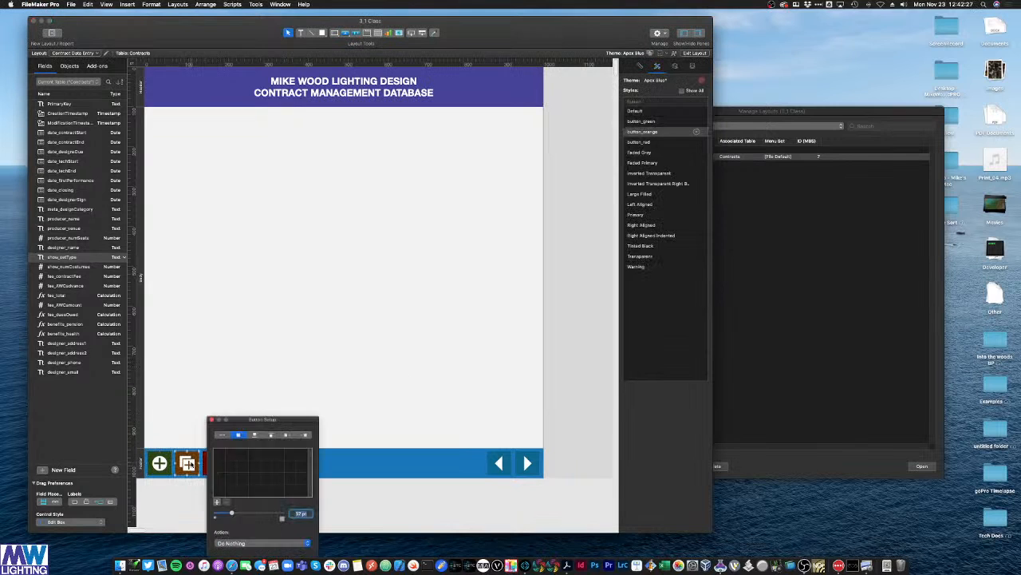
pyautogui.click(269, 543)
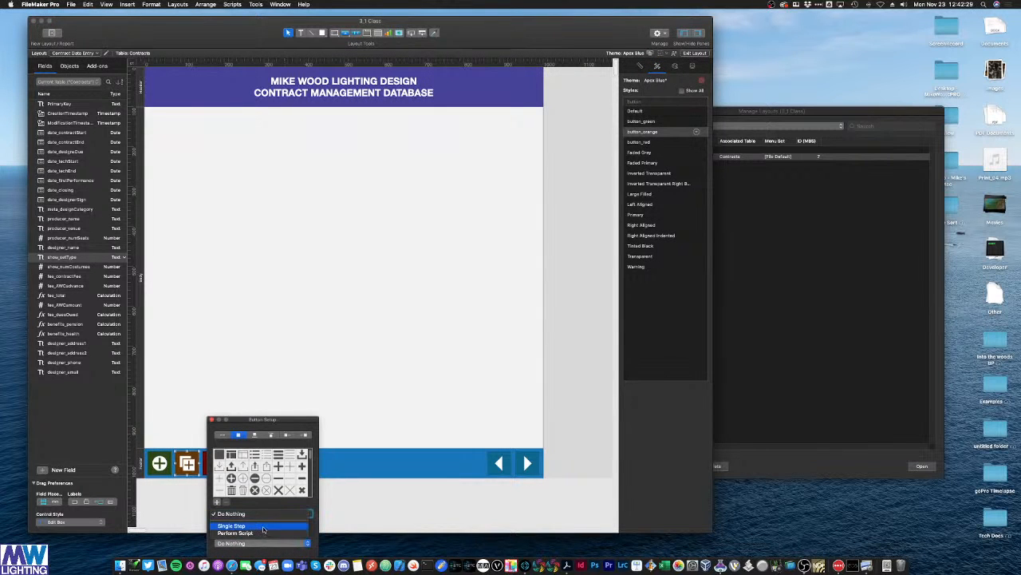
pyautogui.click(263, 525)
pyautogui.write('dup')
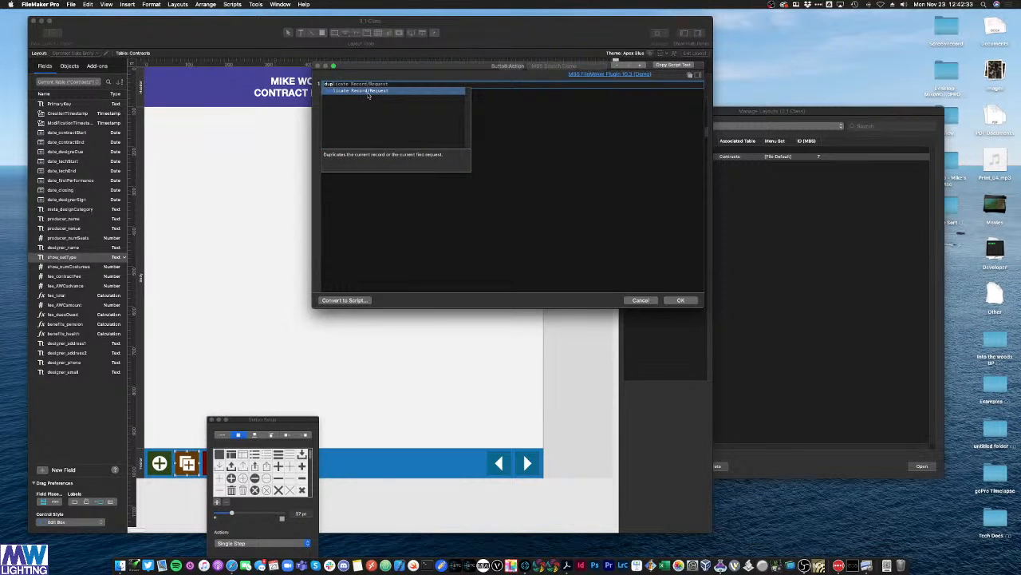
pyautogui.click(392, 93)
pyautogui.click(682, 300)
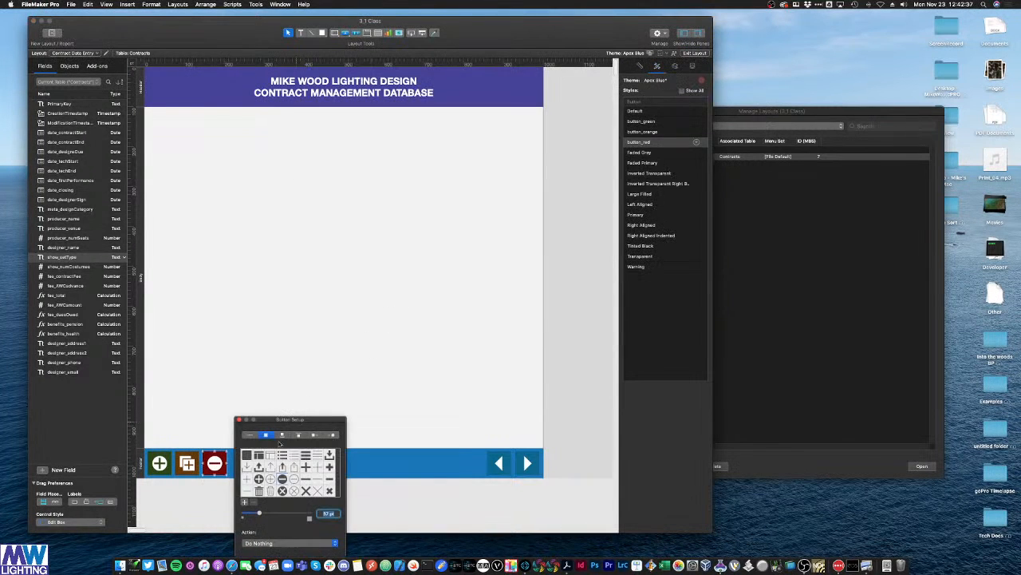
# Step: Assign the red minus button the single step Delete Record/Request with its dialog on
pyautogui.click(267, 542)
pyautogui.click(258, 525)
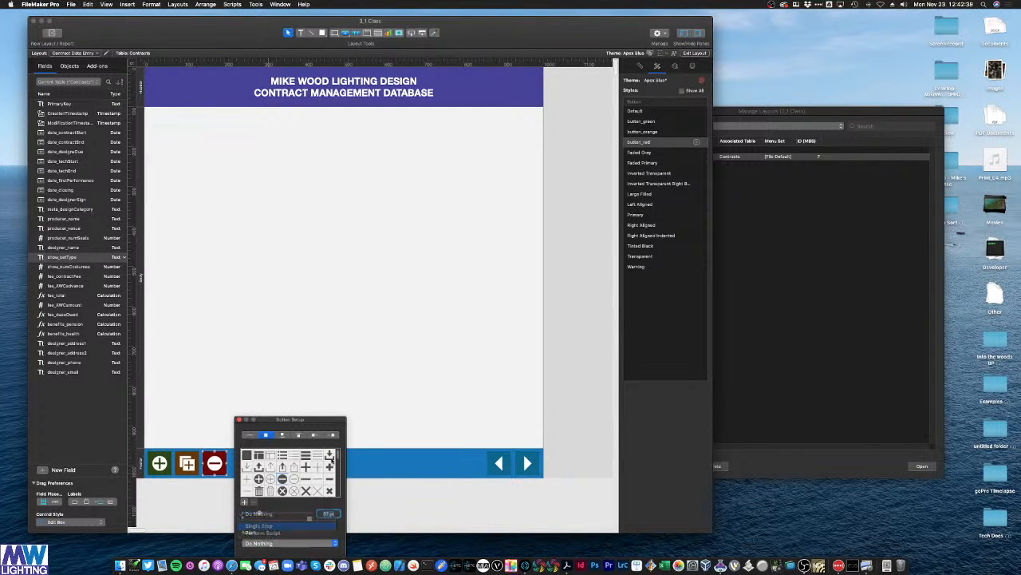
pyautogui.write('delete')
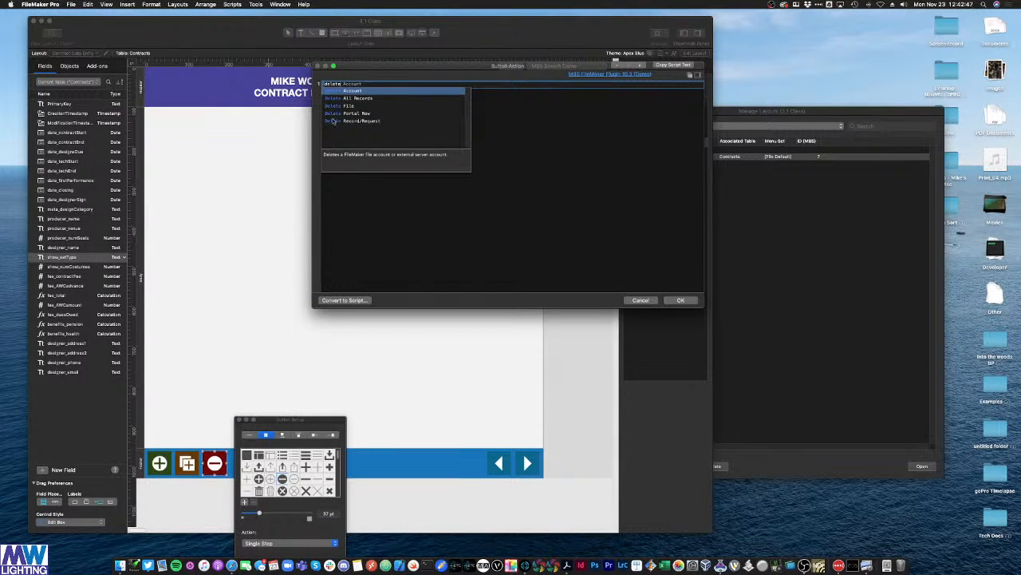
pyautogui.click(366, 121)
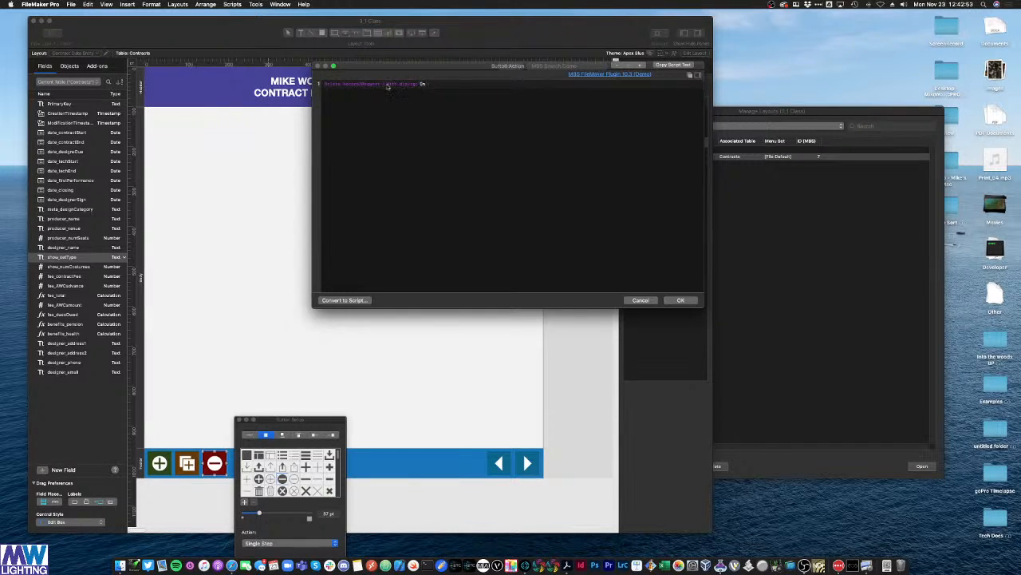
pyautogui.click(424, 85)
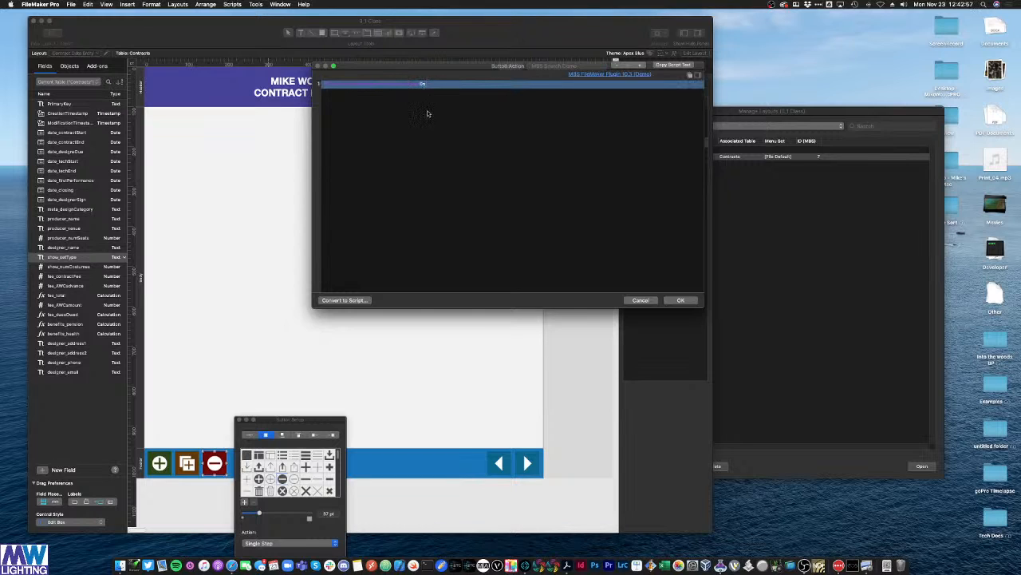
pyautogui.click(427, 102)
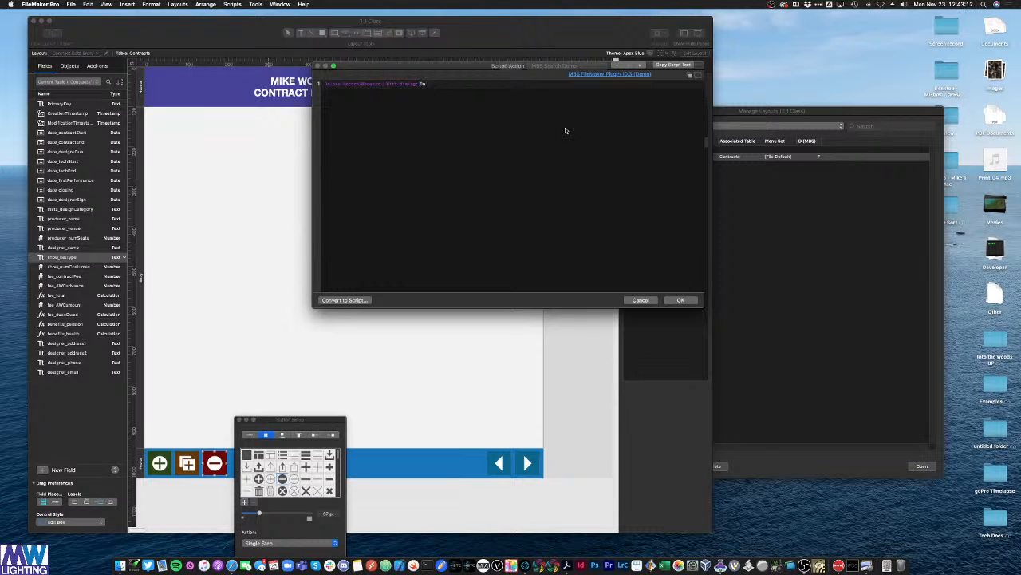
pyautogui.click(684, 301)
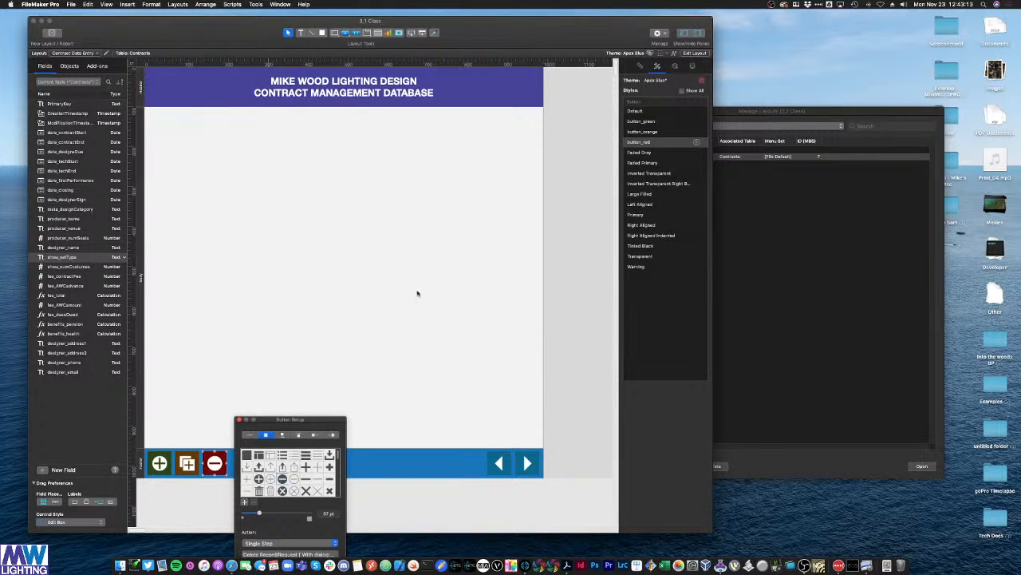
pyautogui.click(418, 292)
# Step: Set the left arrow button to Go to Record/Request/Page, Previous
pyautogui.doubleClick(497, 462)
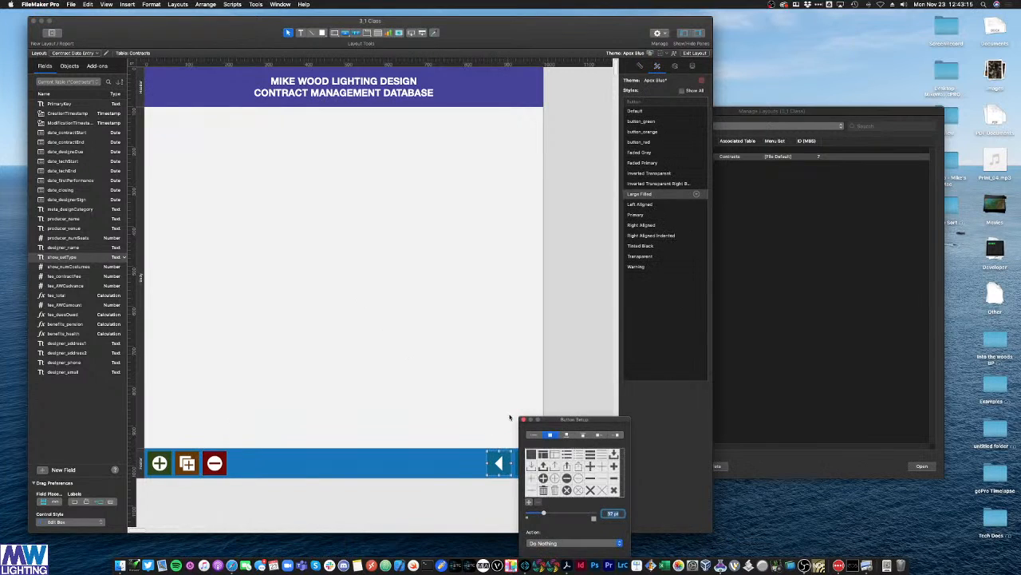
pyautogui.click(550, 541)
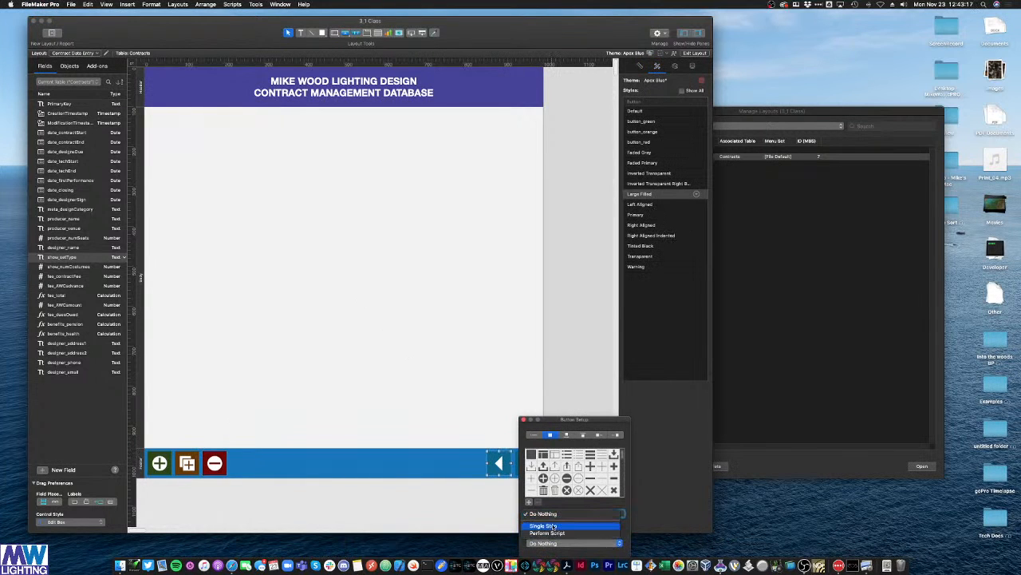
pyautogui.click(554, 530)
pyautogui.click(361, 84)
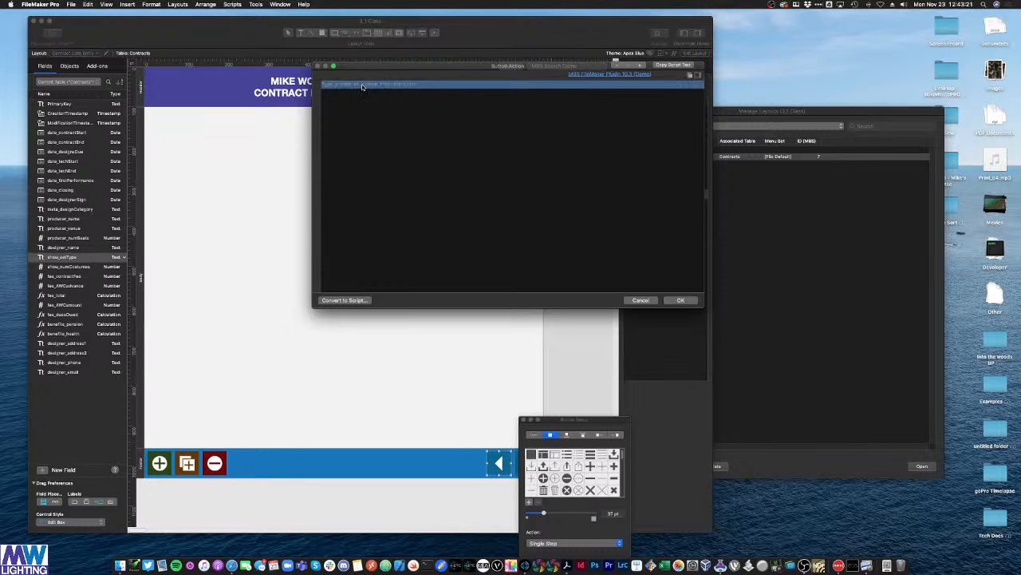
pyautogui.write('go to reco')
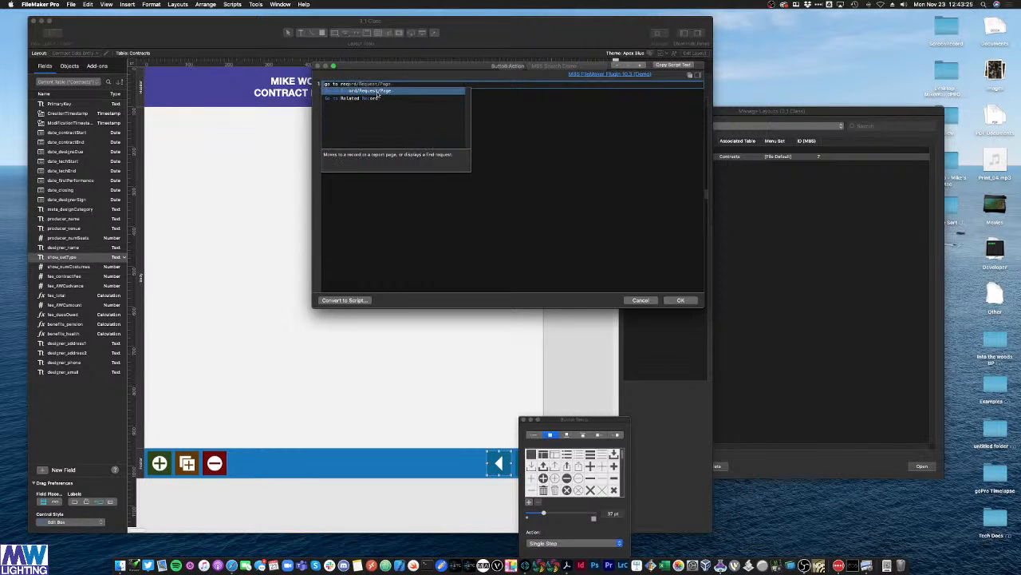
pyautogui.click(378, 92)
pyautogui.click(406, 116)
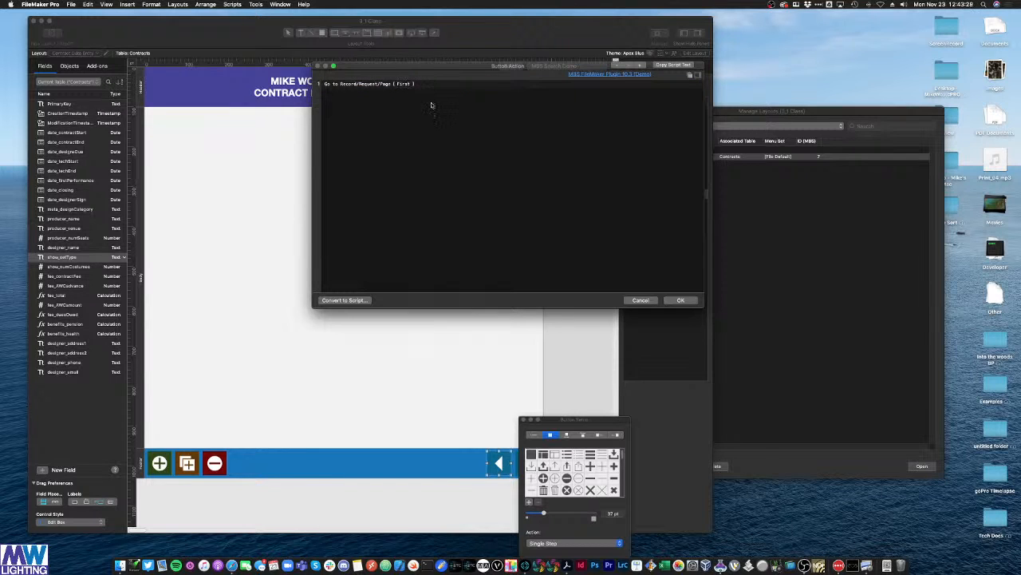
pyautogui.click(403, 85)
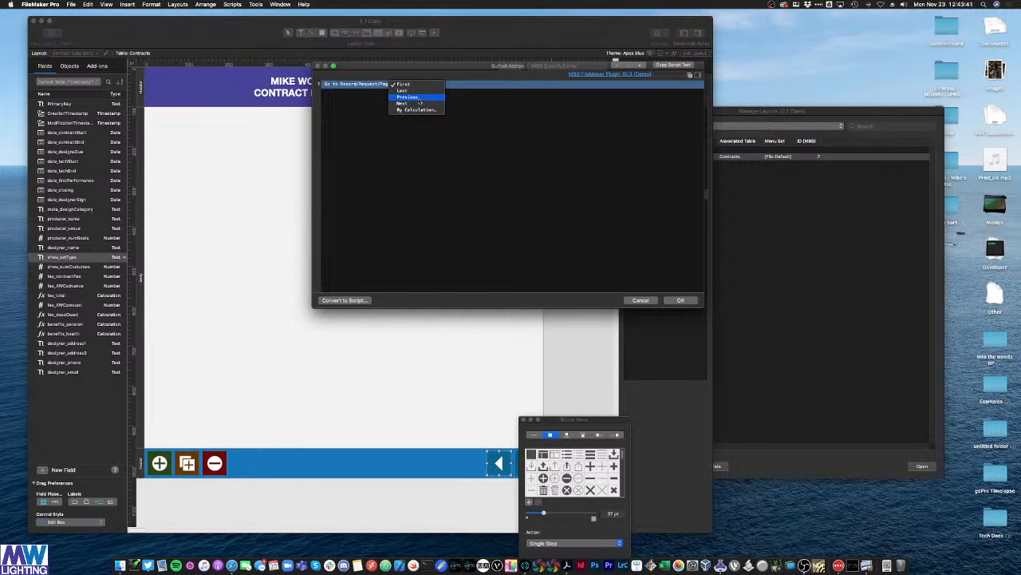
pyautogui.click(419, 98)
pyautogui.click(680, 300)
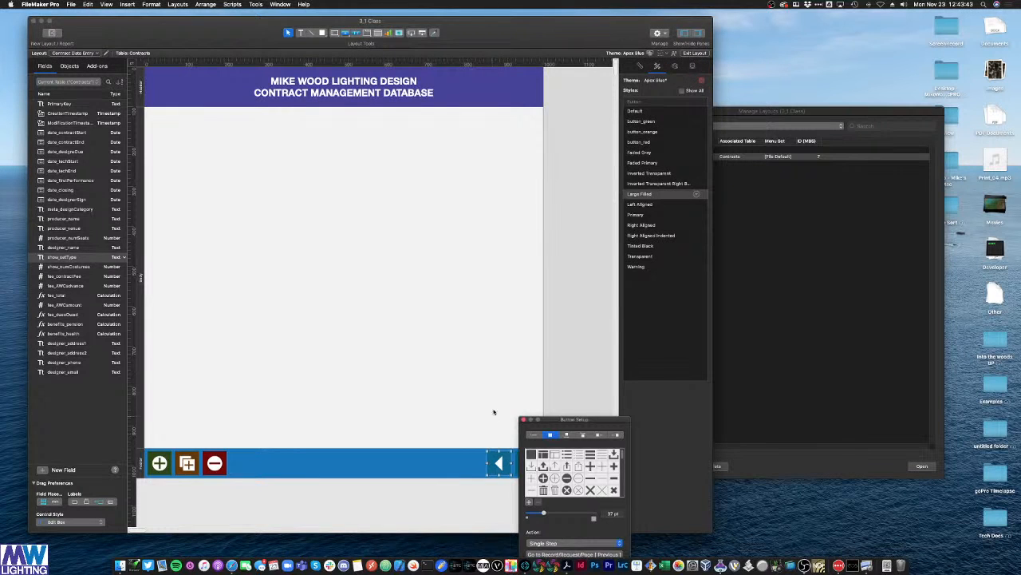
# Step: Set the right arrow button to Go to Record/Request/Page, Next
pyautogui.click(578, 329)
pyautogui.doubleClick(527, 463)
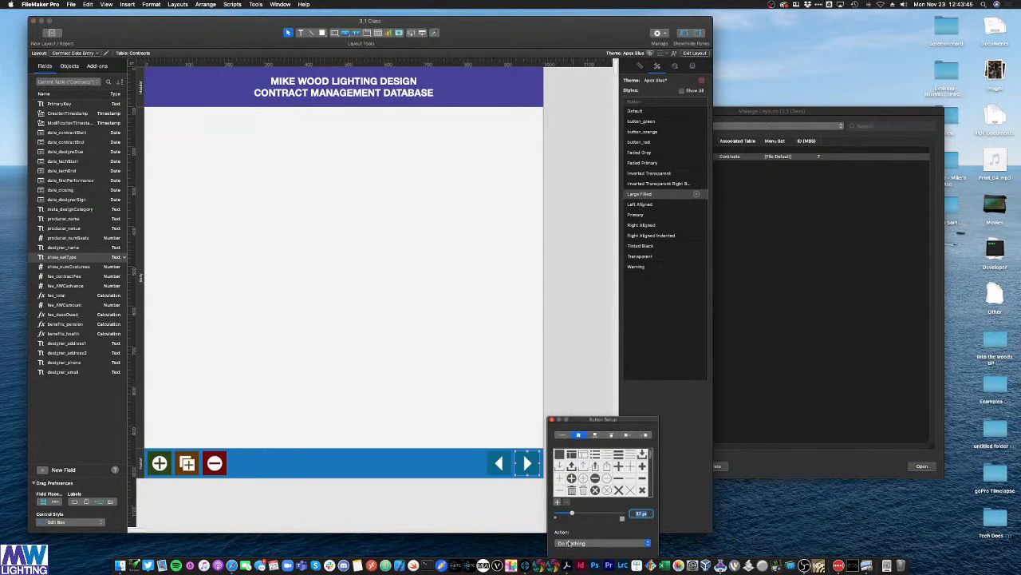
pyautogui.click(569, 543)
pyautogui.click(581, 528)
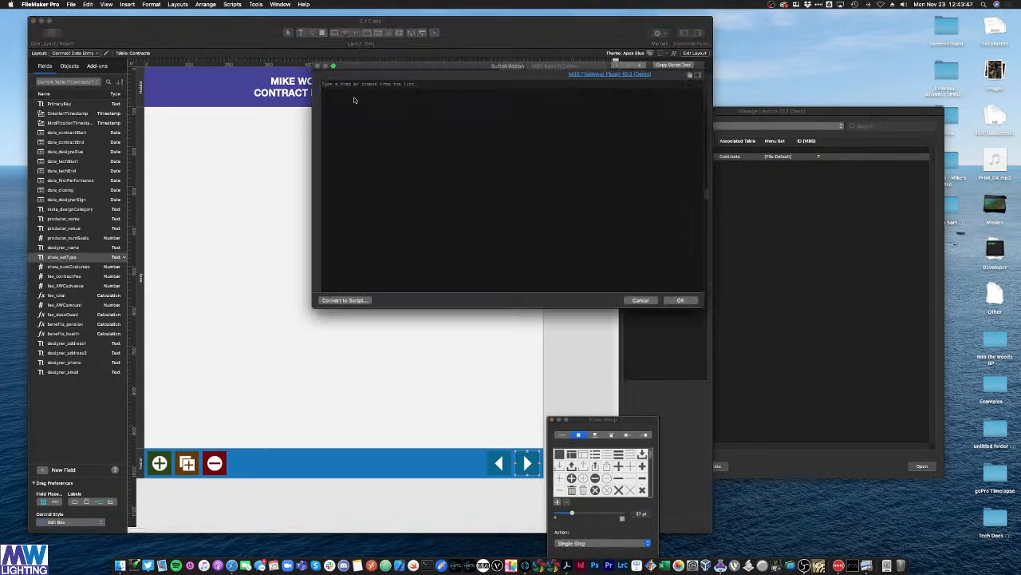
pyautogui.click(400, 86)
pyautogui.write('go to reco')
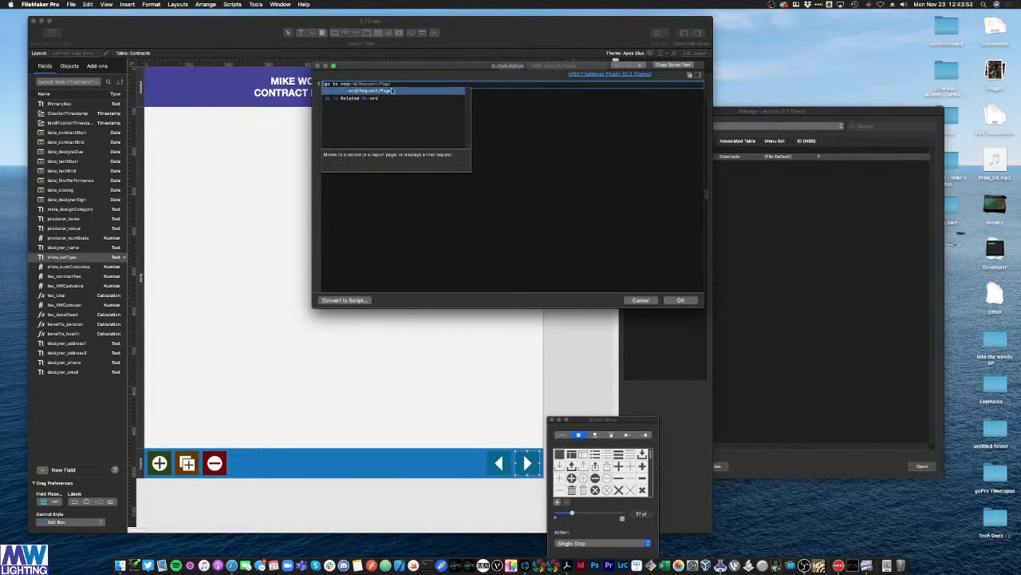
pyautogui.click(392, 90)
pyautogui.click(404, 86)
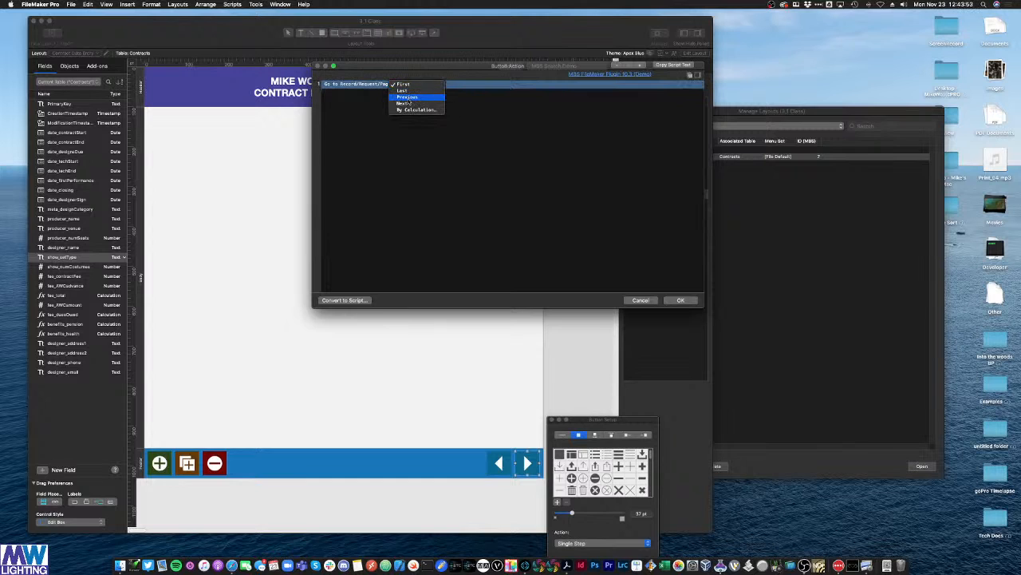
pyautogui.click(405, 103)
pyautogui.click(681, 300)
pyautogui.click(559, 273)
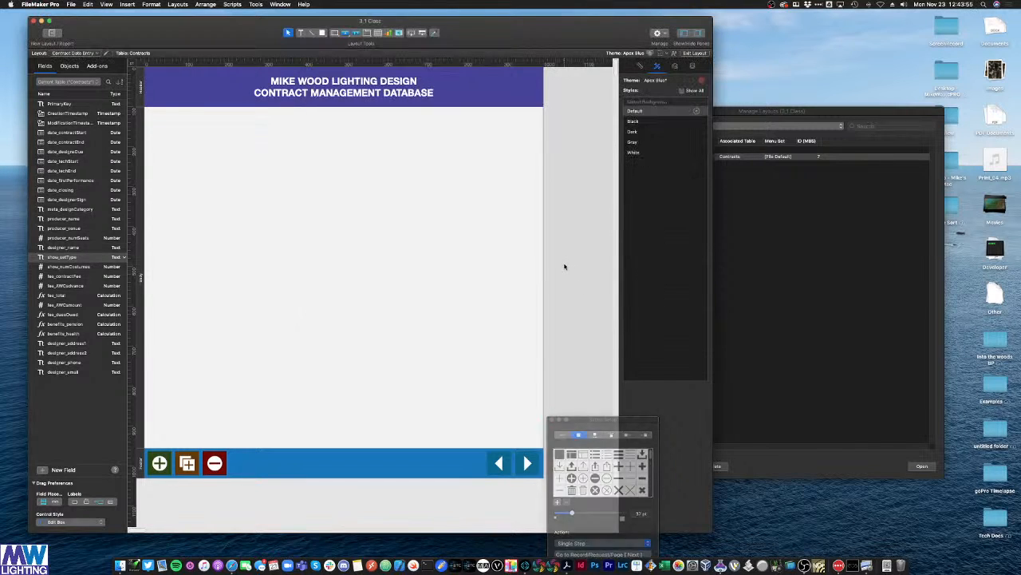
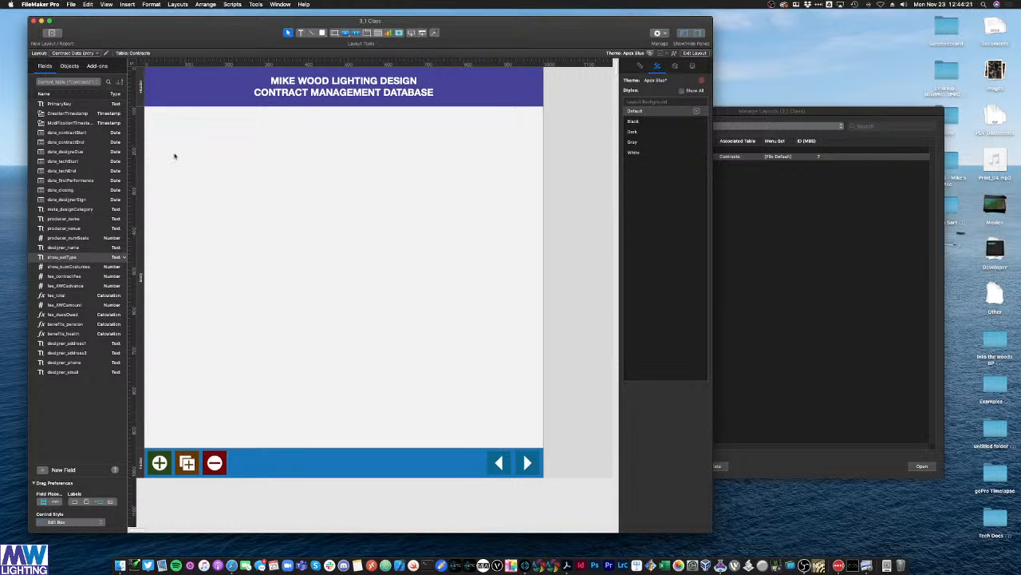
# Step: Move FileMaker right, hide Acrobat's Tools pane, and shrink Acrobat to a narrow column at left
pyautogui.moveTo(236, 40); pyautogui.dragTo(527, 41)
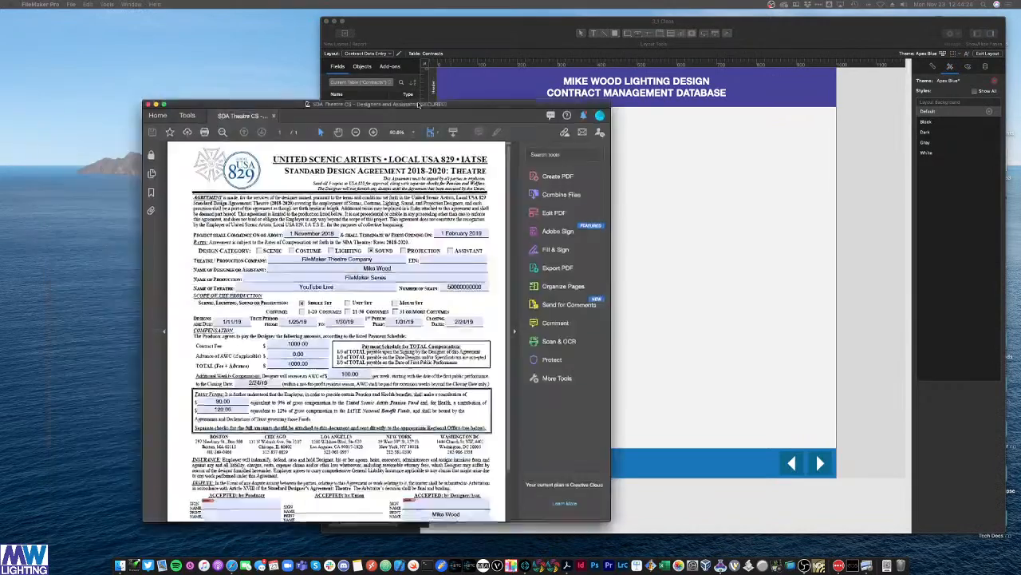
pyautogui.moveTo(418, 105); pyautogui.dragTo(279, 13)
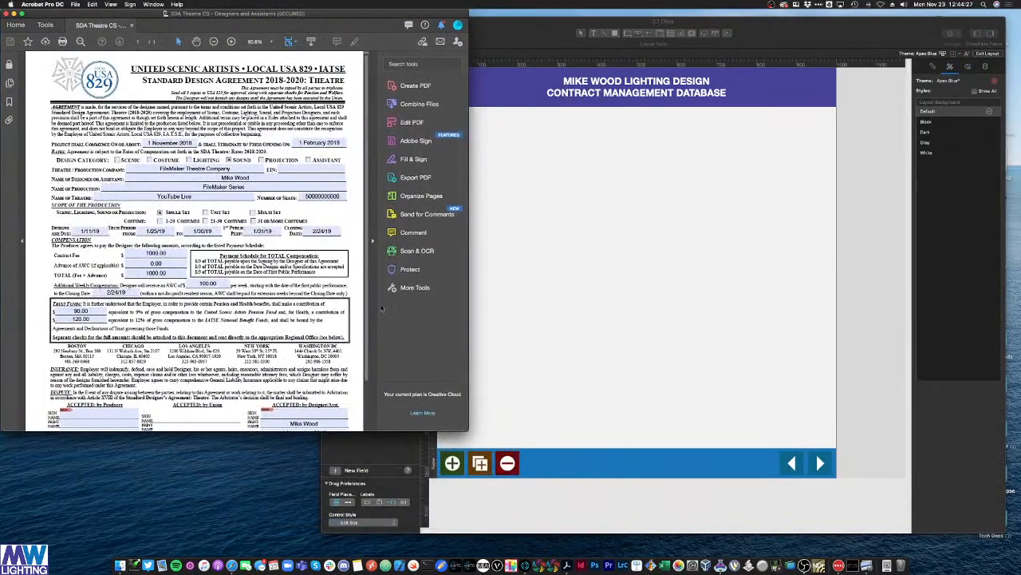
pyautogui.click(373, 239)
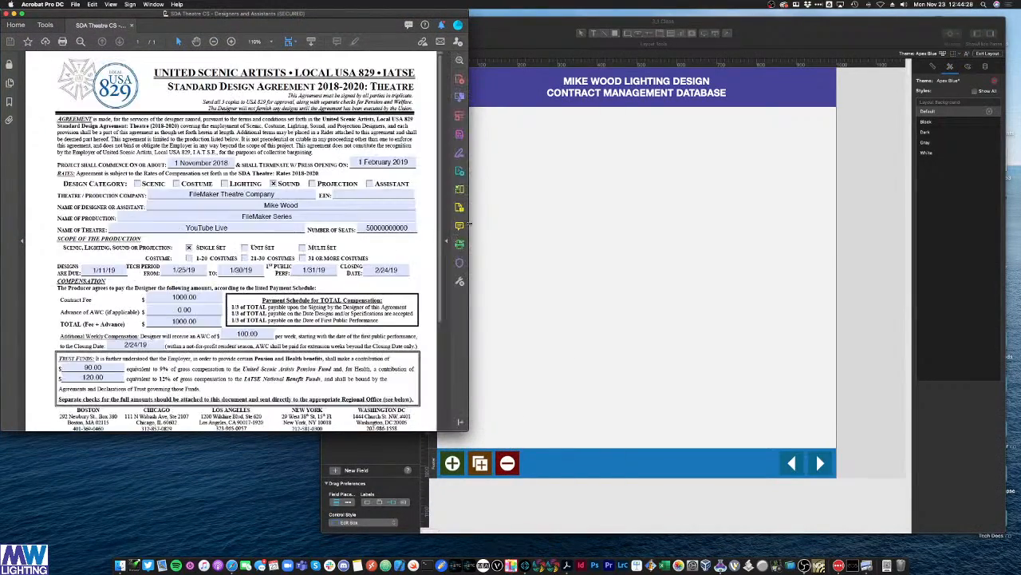
pyautogui.moveTo(468, 225); pyautogui.dragTo(465, 225)
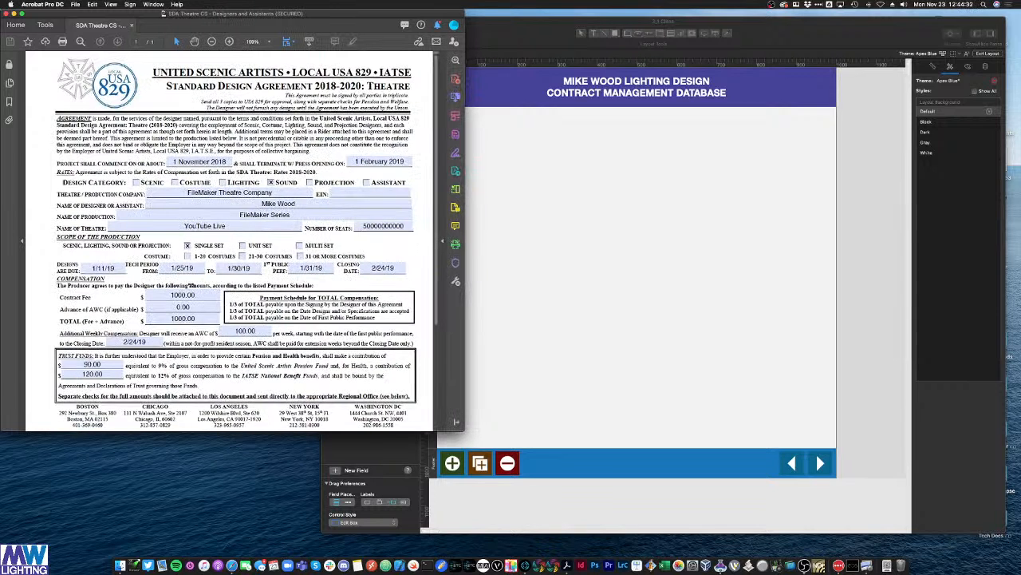
pyautogui.moveTo(465, 431); pyautogui.dragTo(278, 518)
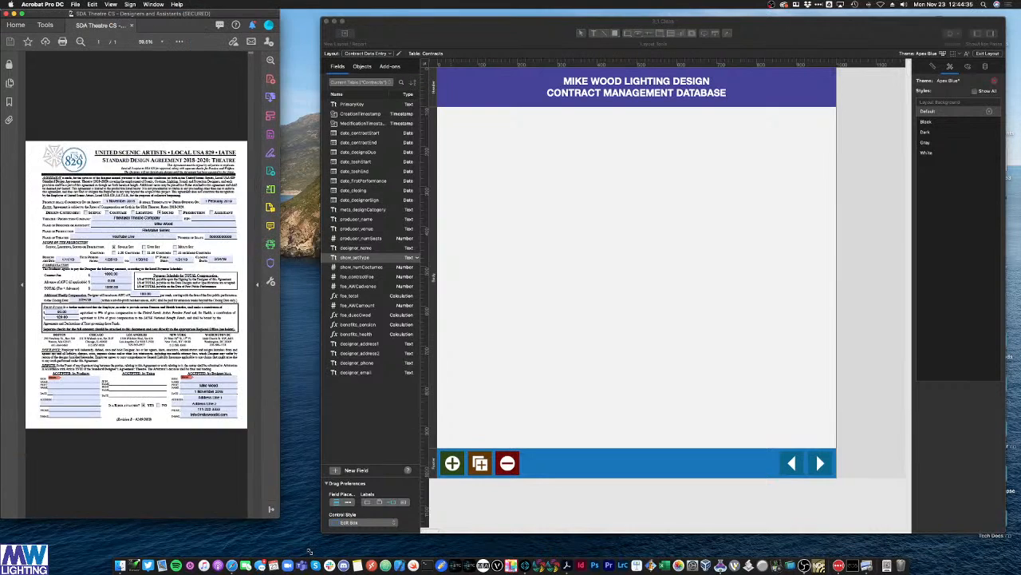
pyautogui.moveTo(309, 550); pyautogui.dragTo(306, 550)
# Step: Bring the FileMaker Contract Data Entry layout to the front and select producer_name in the Fields pane
pyautogui.click(539, 286)
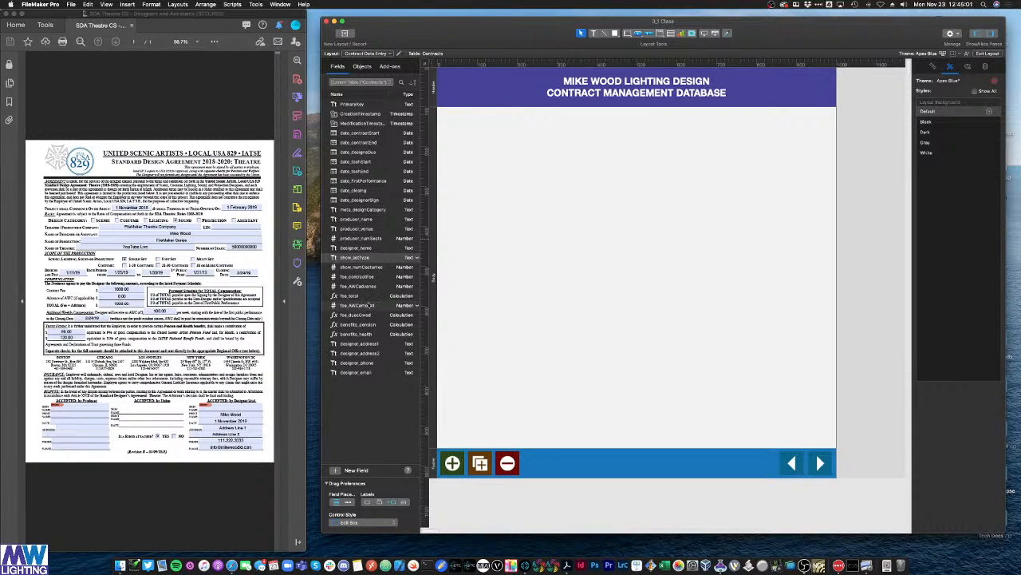
pyautogui.click(366, 220)
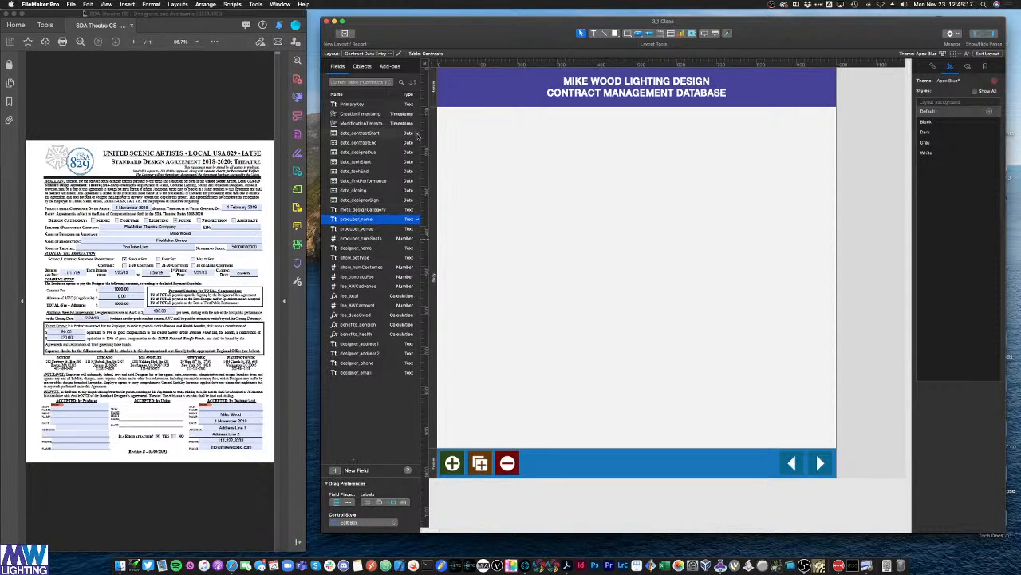
# Step: Open and close Manage Database, then create a new field named show_name from the Fields pane
pyautogui.press('super+shift+d')
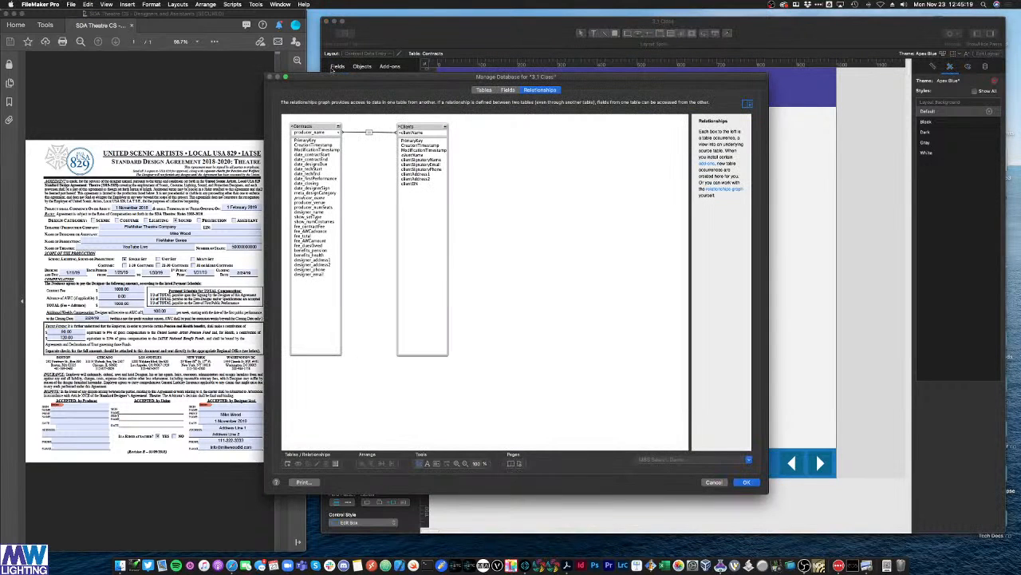
pyautogui.click(713, 482)
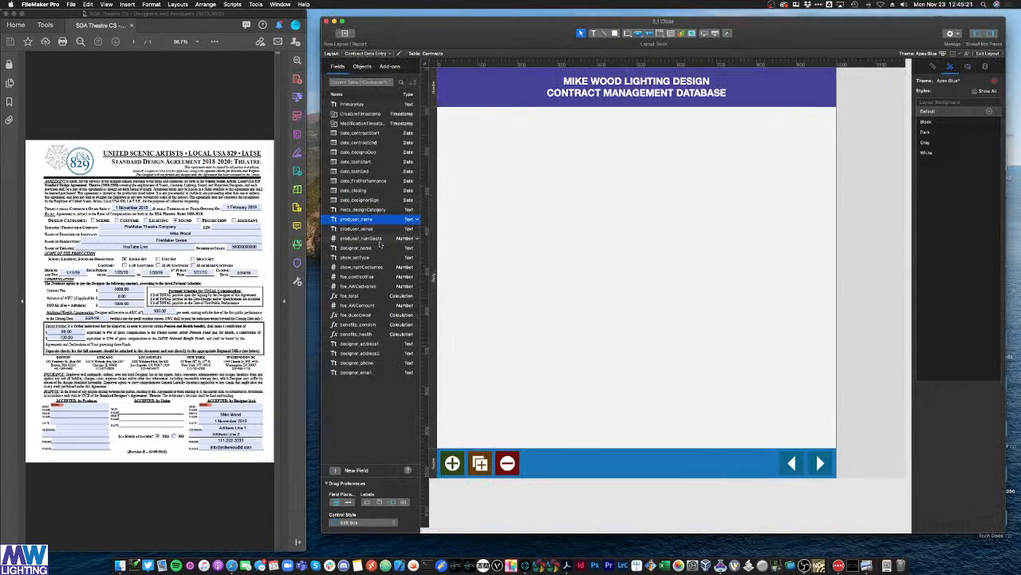
pyautogui.click(337, 470)
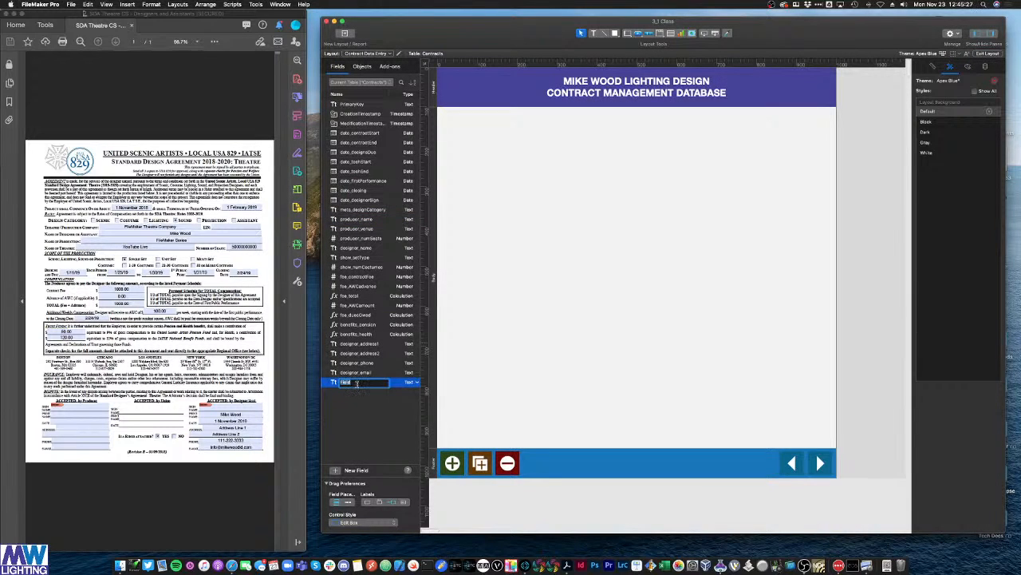
pyautogui.write('show_name')
# Step: Drag show_name onto the top of the layout and select its label
pyautogui.moveTo(351, 382); pyautogui.dragTo(560, 152)
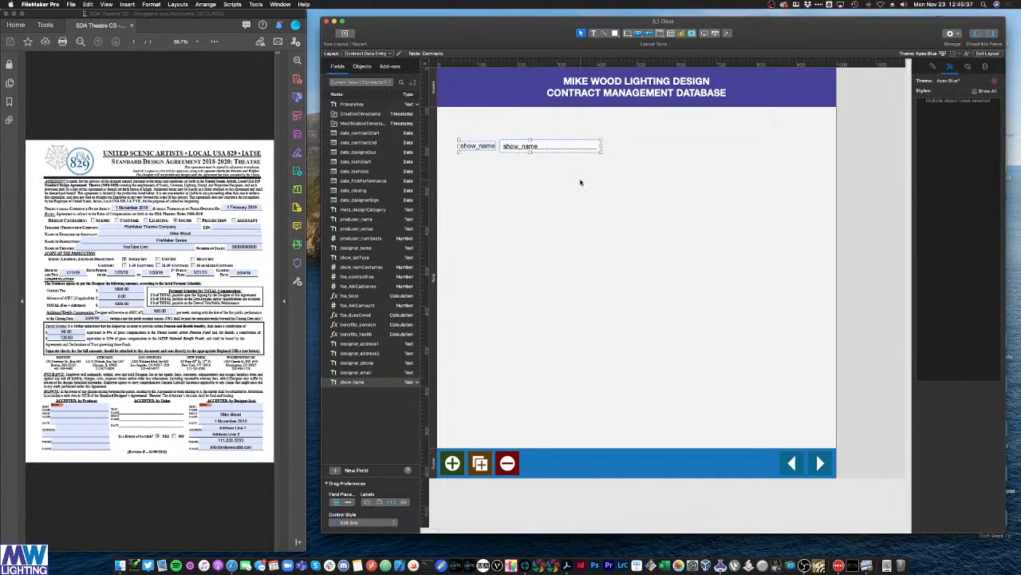
pyautogui.click(527, 146)
pyautogui.click(489, 146)
pyautogui.click(526, 148)
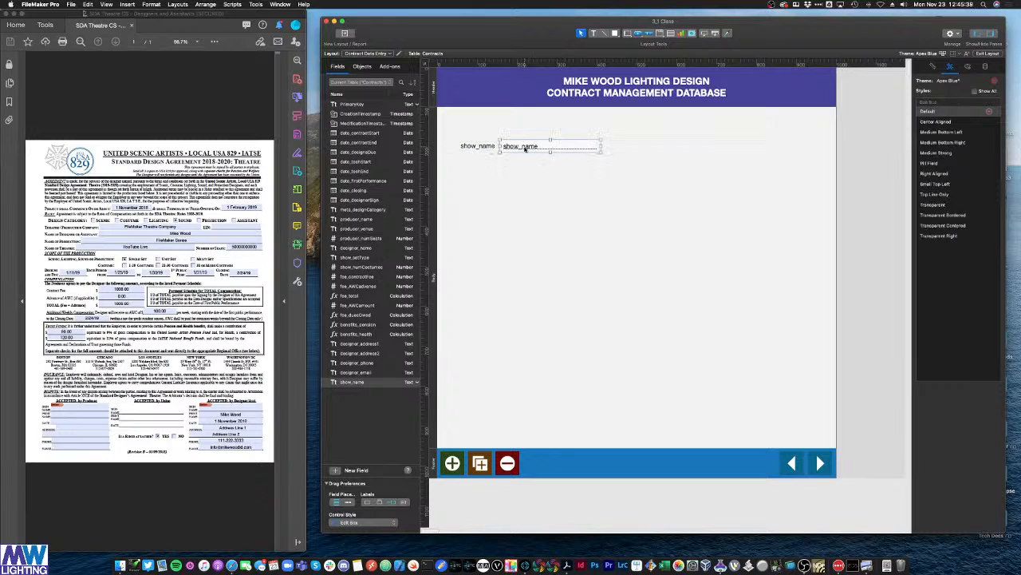
pyautogui.click(518, 177)
pyautogui.click(485, 147)
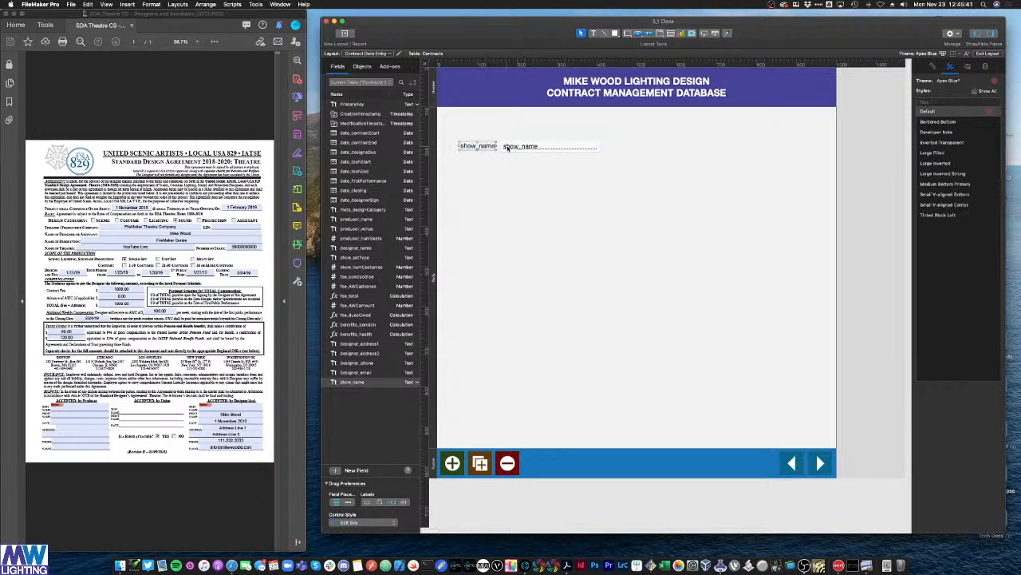
pyautogui.click(509, 148)
pyautogui.click(531, 187)
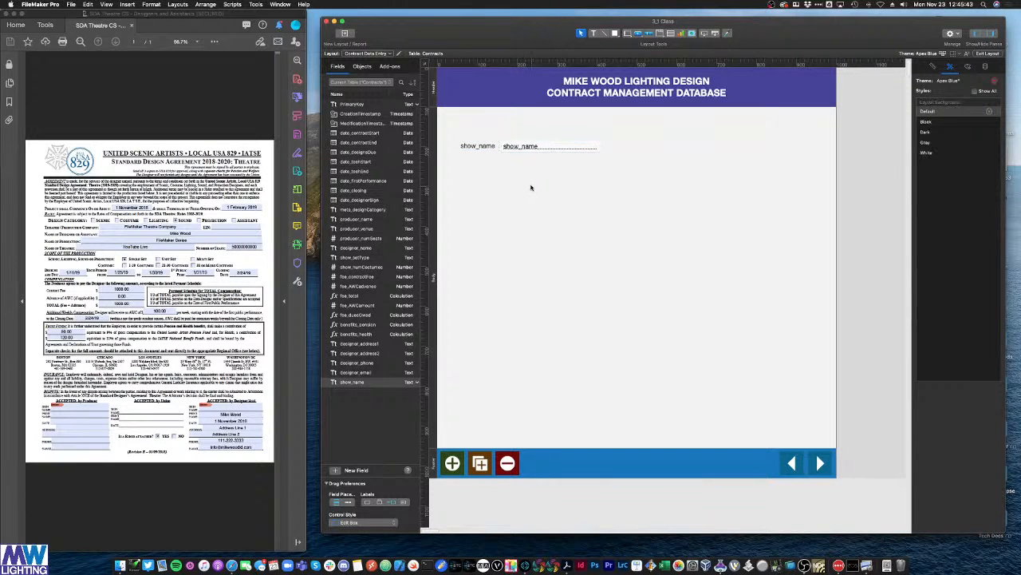
pyautogui.click(474, 147)
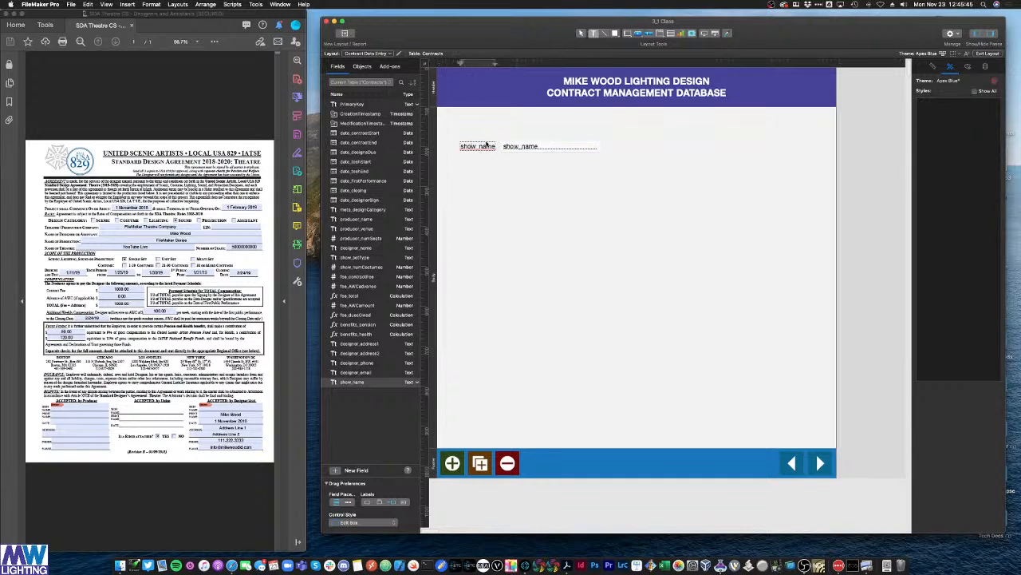
# Step: Rename the label to 'Show Name', place it above show_name, and select both
pyautogui.doubleClick(486, 144)
pyautogui.write('Produc')
pyautogui.doubleClick(486, 145)
pyautogui.write('Show Namee')
pyautogui.click(485, 192)
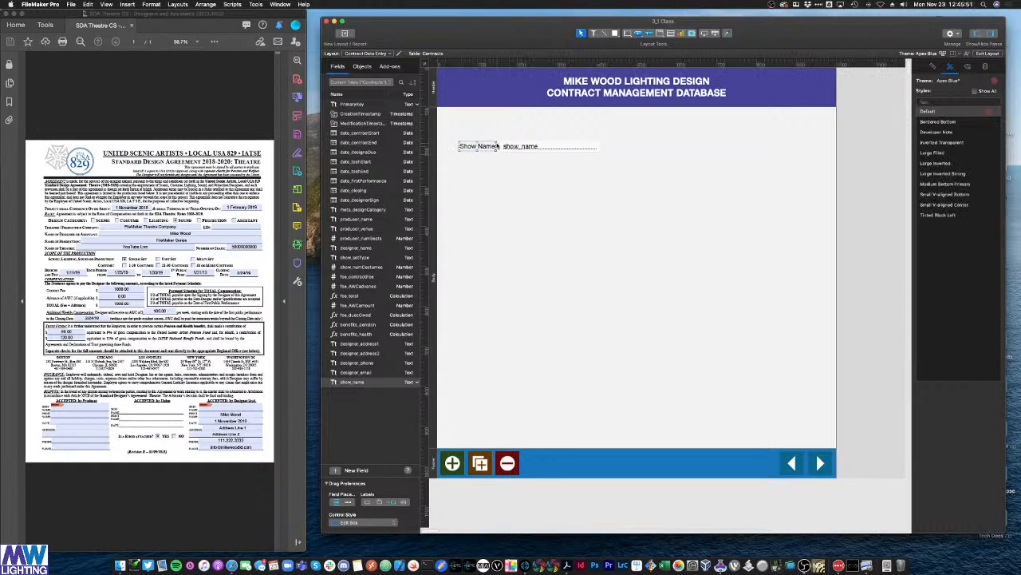
pyautogui.moveTo(496, 146); pyautogui.dragTo(508, 125)
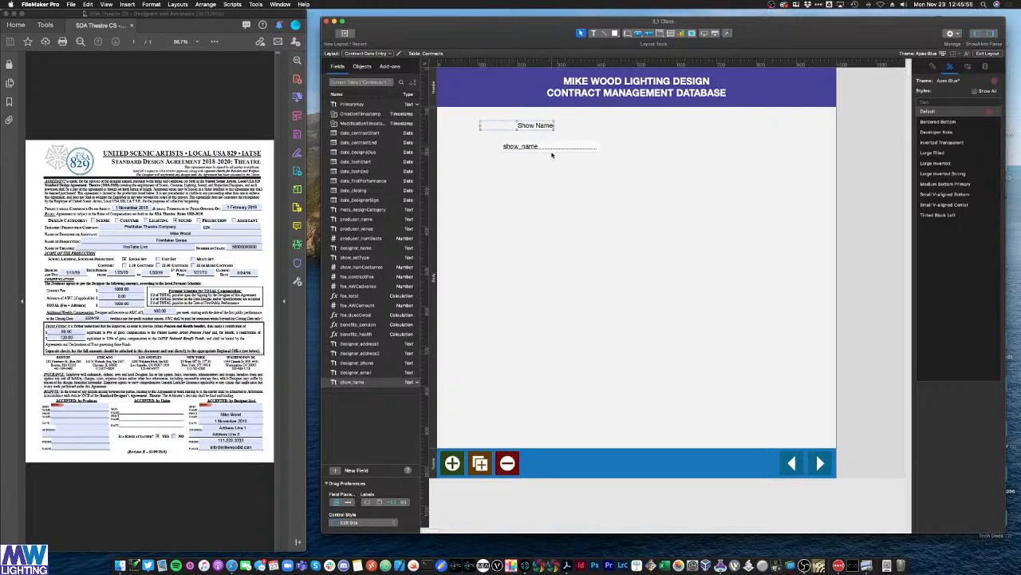
pyautogui.moveTo(558, 148); pyautogui.dragTo(540, 146)
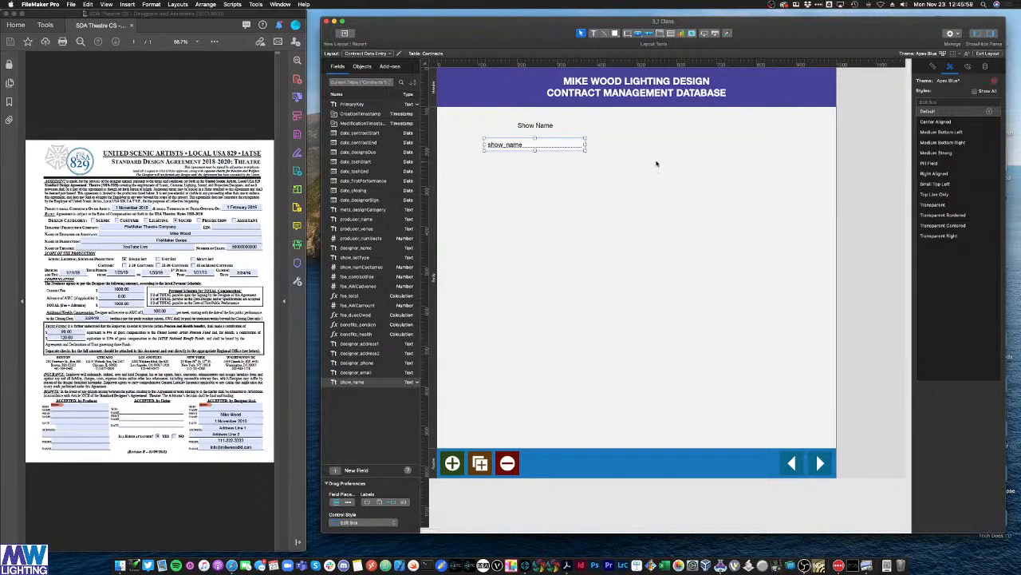
pyautogui.moveTo(607, 162); pyautogui.dragTo(480, 118)
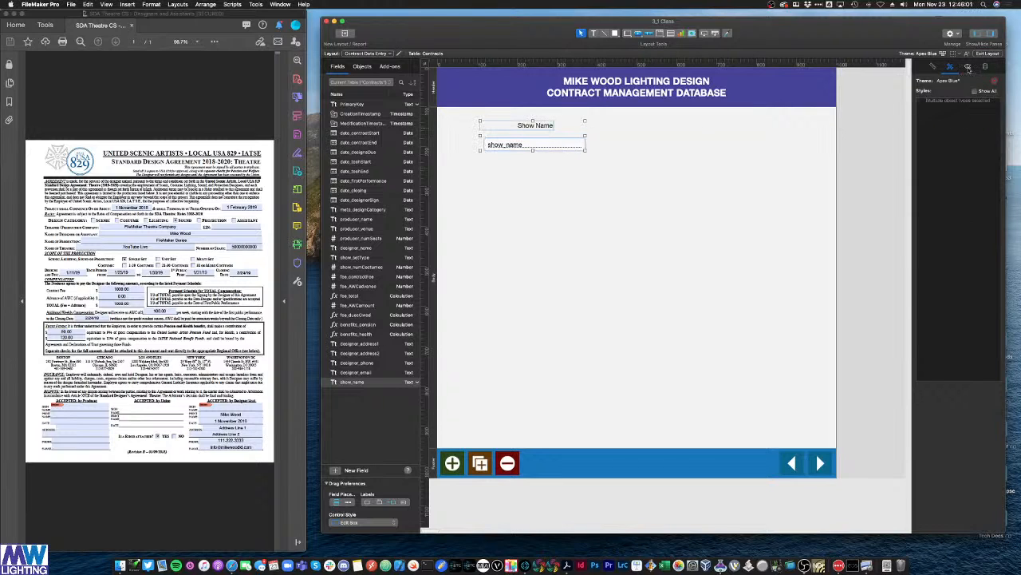
# Step: Left-align the Show Name label text in the Inspector's Appearance settings
pyautogui.click(968, 67)
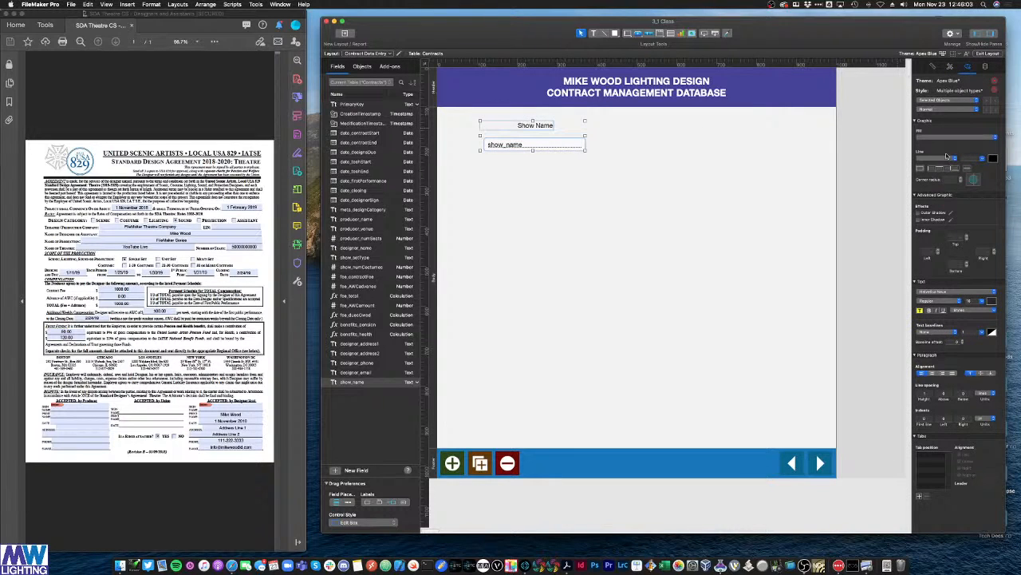
pyautogui.click(925, 374)
pyautogui.click(724, 236)
# Step: Preview several theme styles on the Show Name label, then return it to Default
pyautogui.click(950, 67)
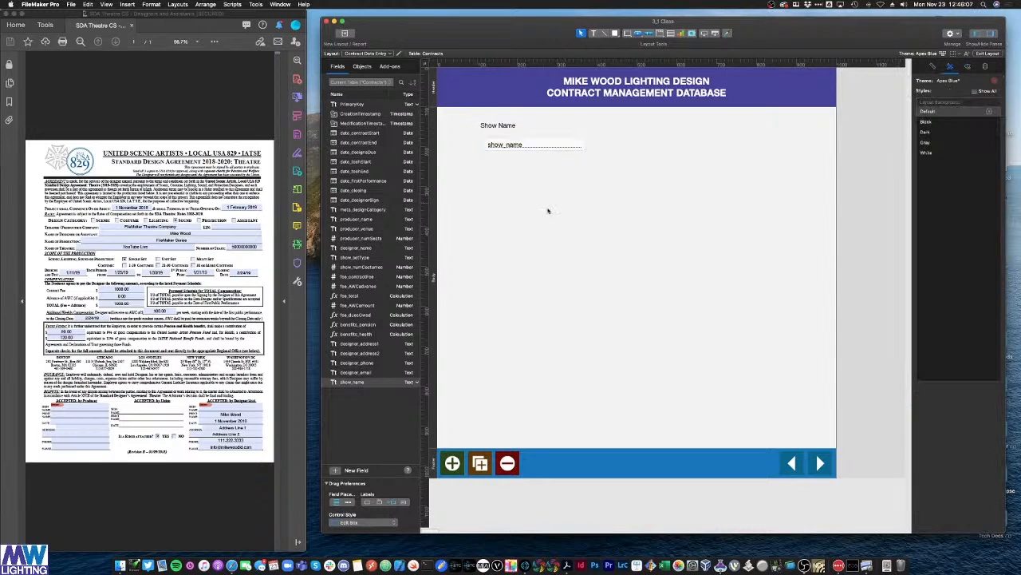
pyautogui.click(536, 129)
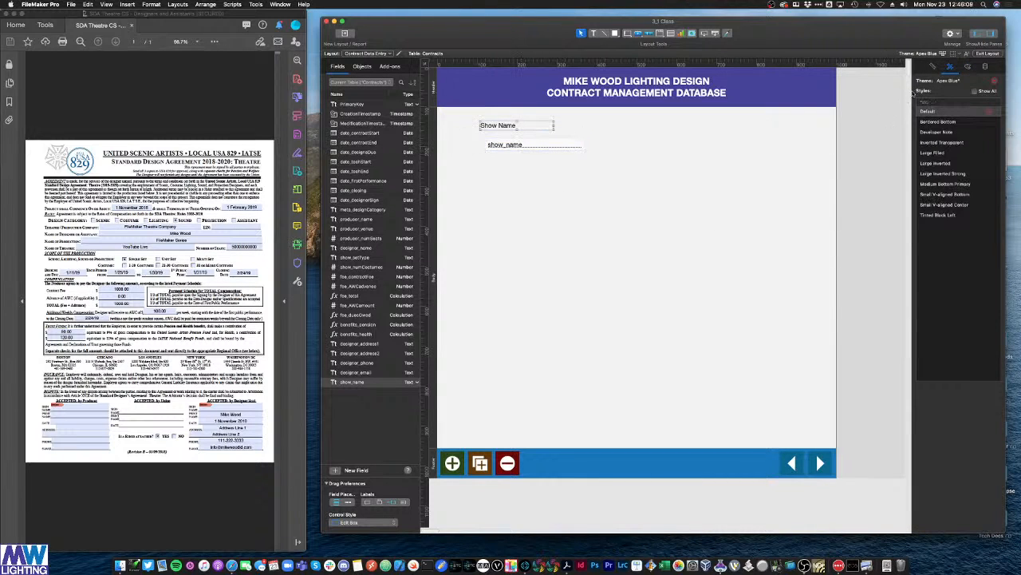
pyautogui.click(939, 121)
pyautogui.click(936, 132)
pyautogui.click(936, 152)
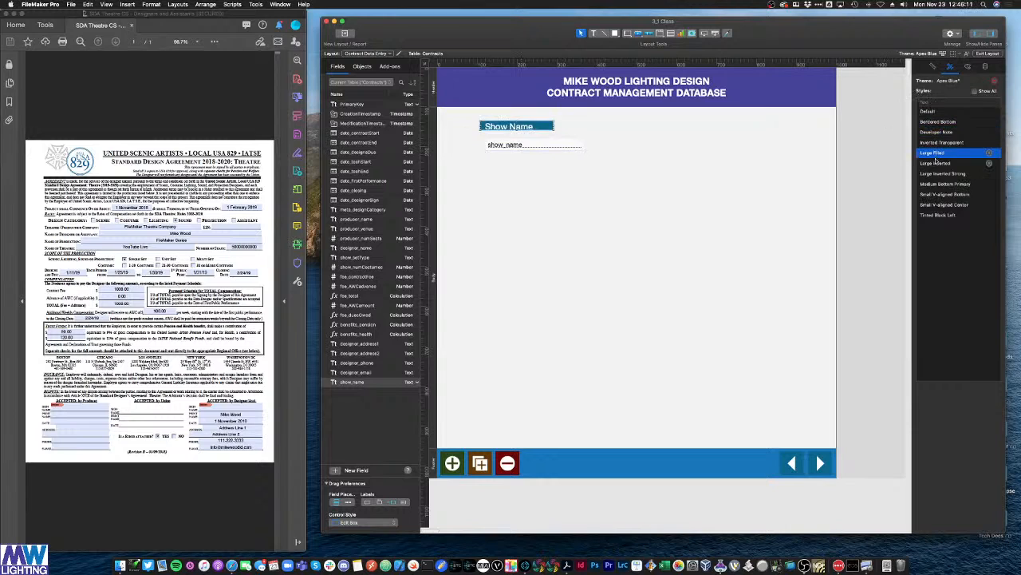
pyautogui.click(935, 163)
pyautogui.click(937, 173)
pyautogui.click(939, 184)
pyautogui.click(938, 205)
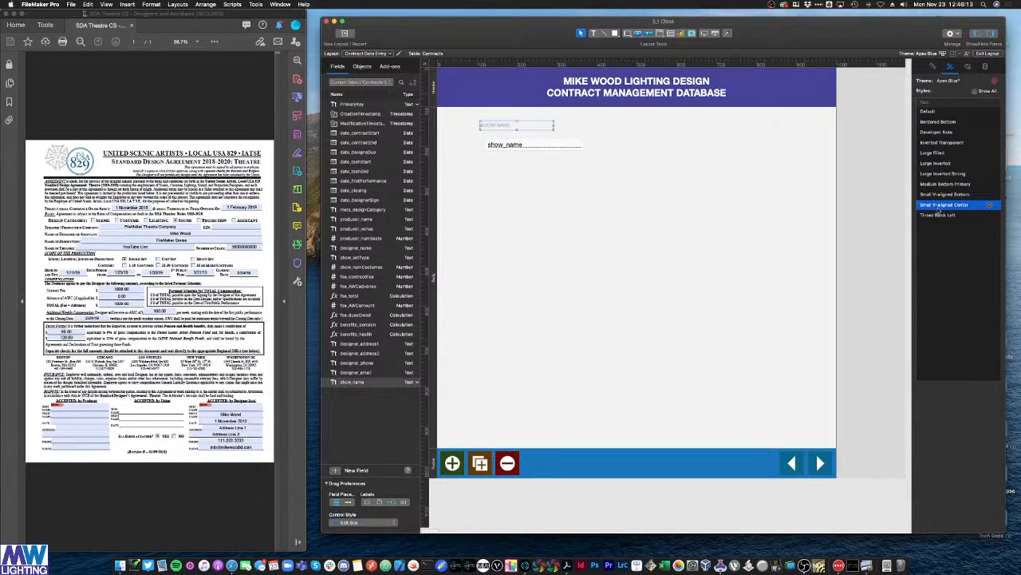
pyautogui.click(938, 215)
pyautogui.click(937, 121)
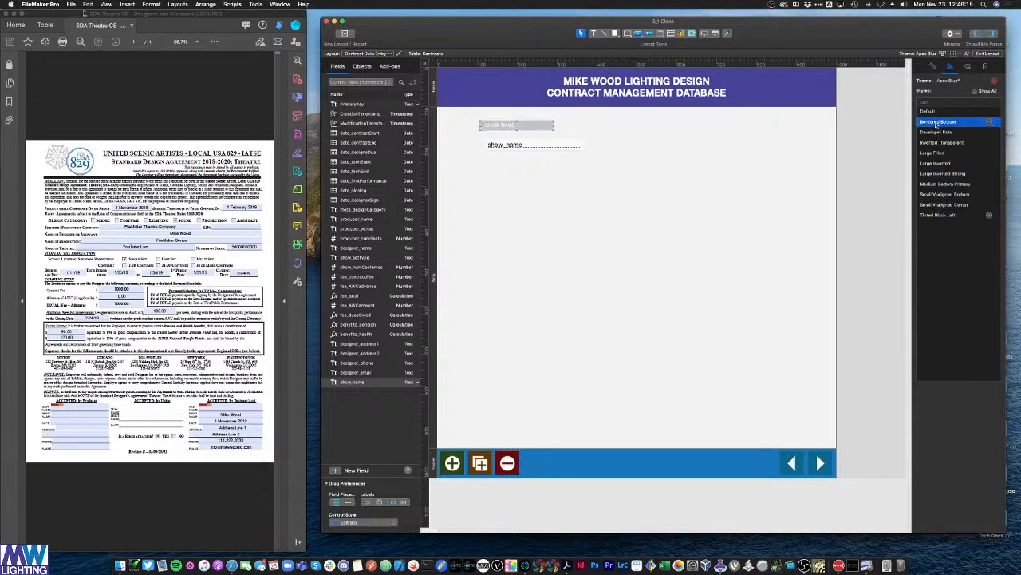
pyautogui.click(933, 111)
pyautogui.click(933, 122)
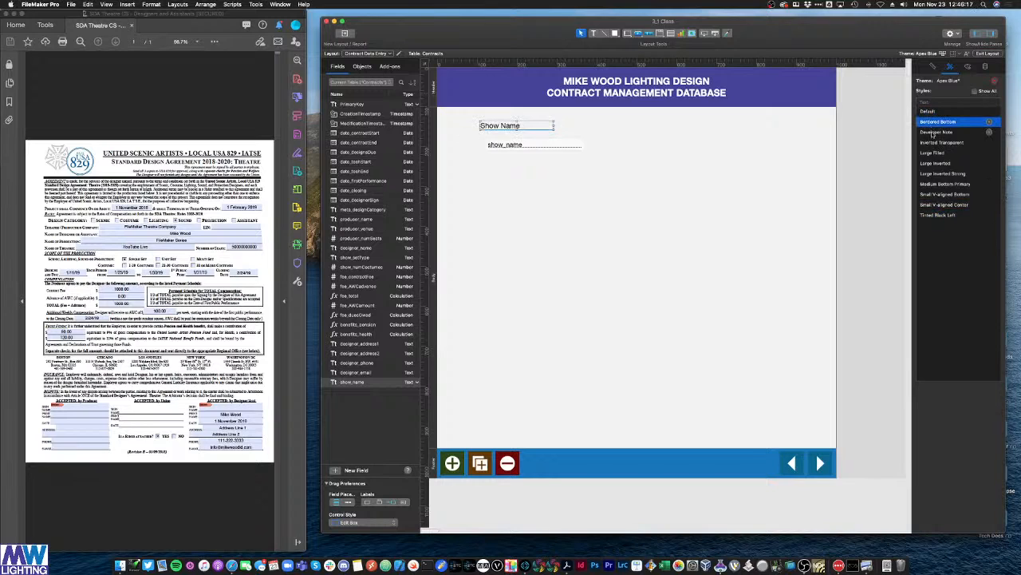
pyautogui.click(932, 132)
pyautogui.click(934, 142)
pyautogui.click(934, 153)
pyautogui.click(932, 173)
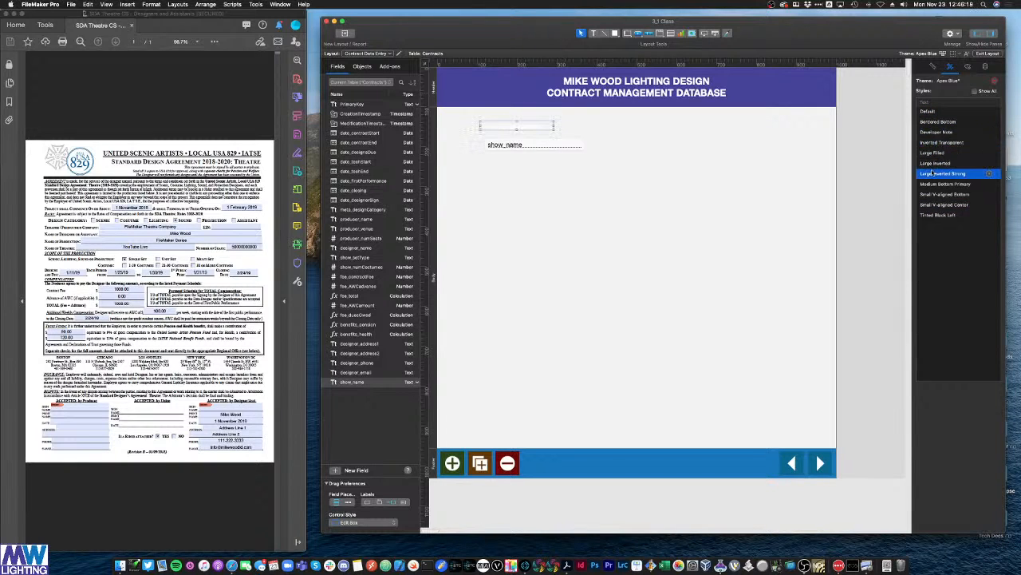
pyautogui.click(932, 112)
# Step: Center the label text and save its formatting as the new style textbox_header
pyautogui.click(968, 68)
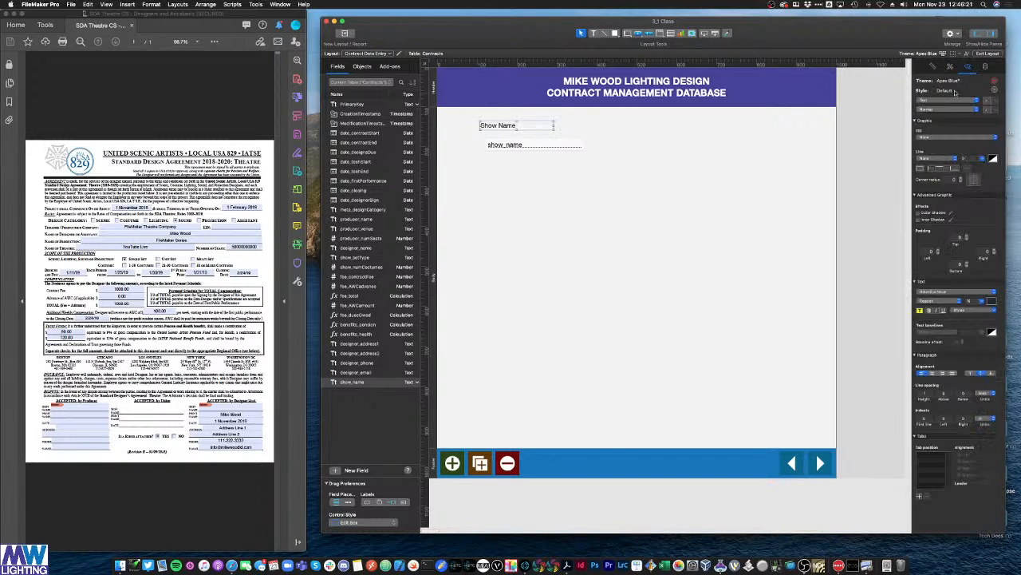
pyautogui.click(932, 373)
pyautogui.click(933, 68)
pyautogui.click(950, 67)
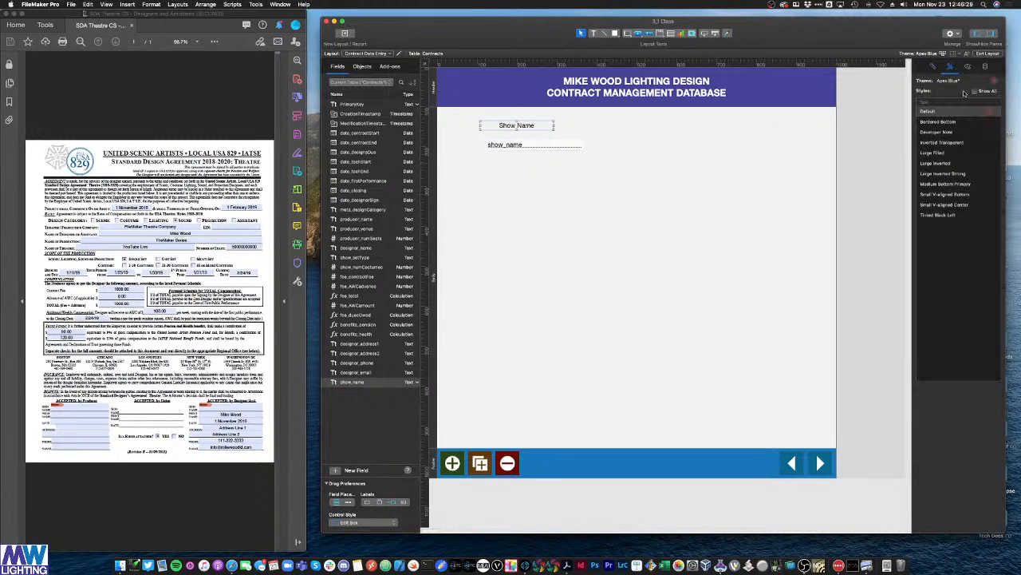
pyautogui.click(989, 110)
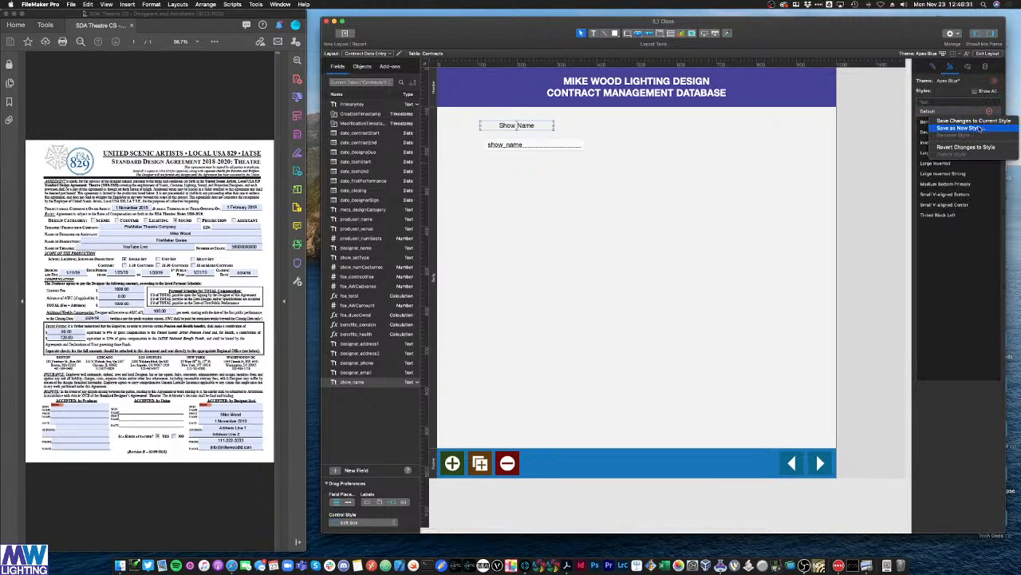
pyautogui.click(981, 128)
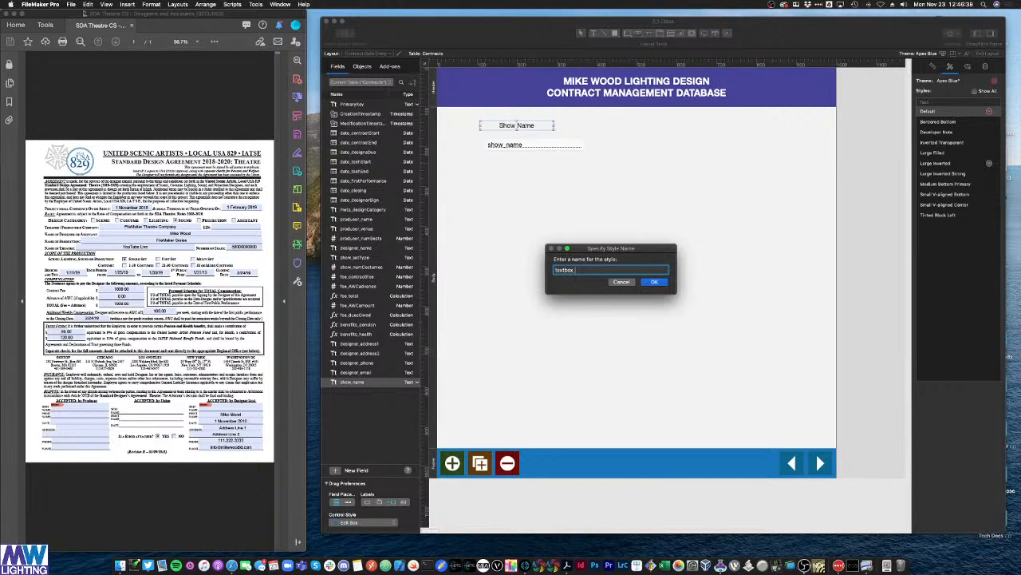
pyautogui.press('Return')
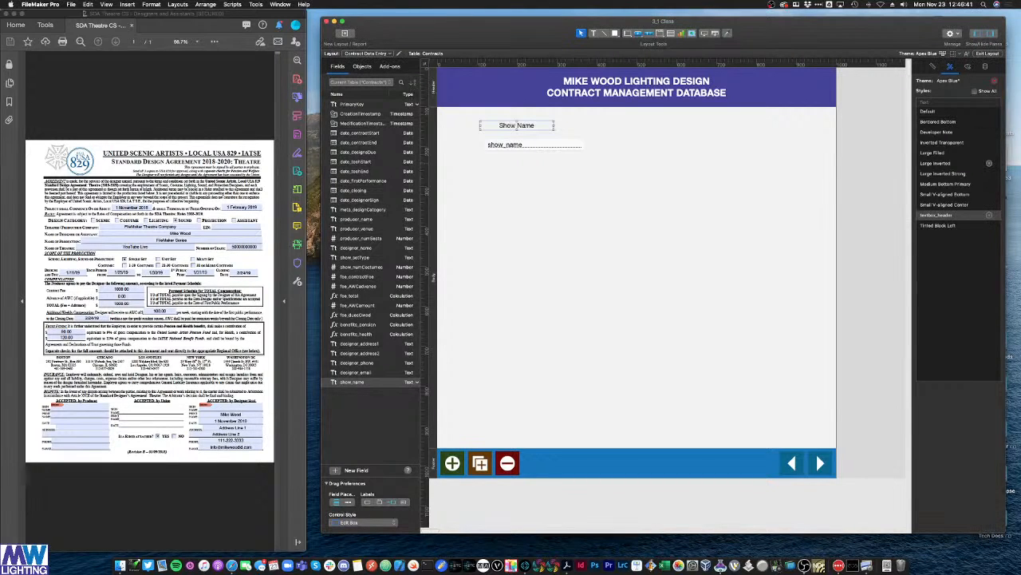
# Step: Preview field styles on show_name and settle on Center Aligned
pyautogui.click(595, 167)
pyautogui.click(539, 149)
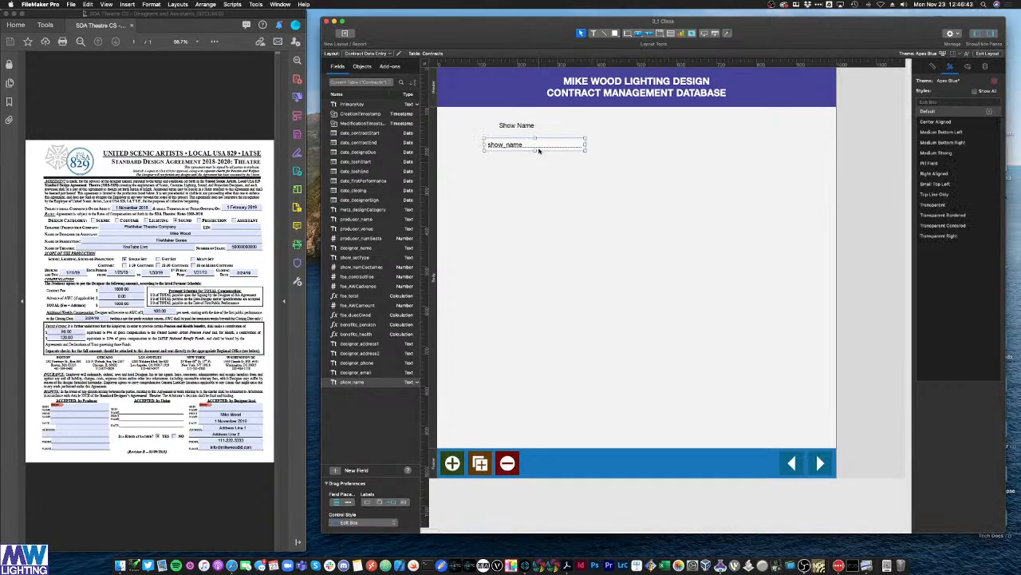
pyautogui.click(930, 121)
pyautogui.click(932, 132)
pyautogui.click(935, 163)
pyautogui.click(937, 183)
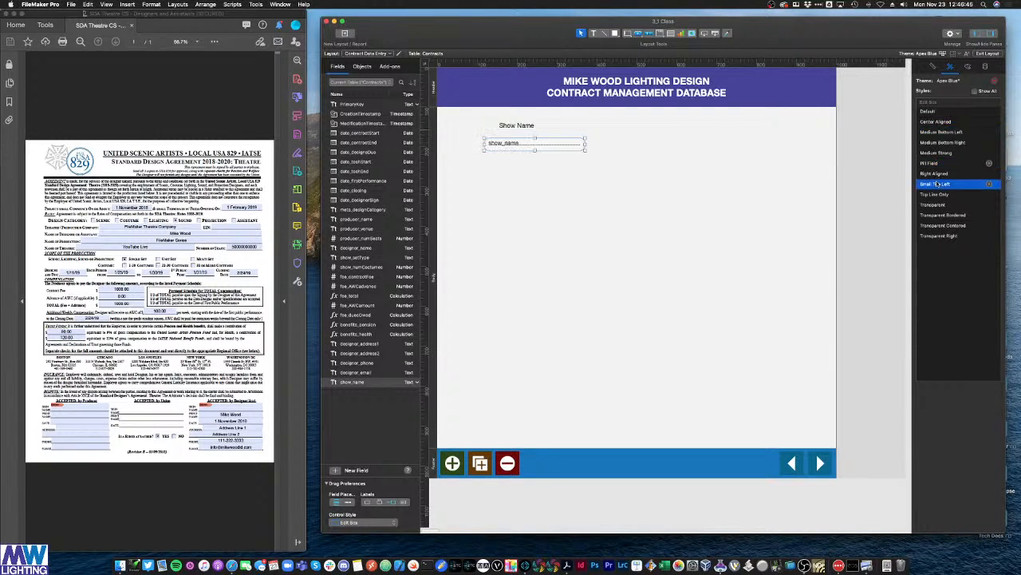
pyautogui.click(939, 204)
pyautogui.click(939, 216)
pyautogui.click(940, 226)
pyautogui.click(940, 236)
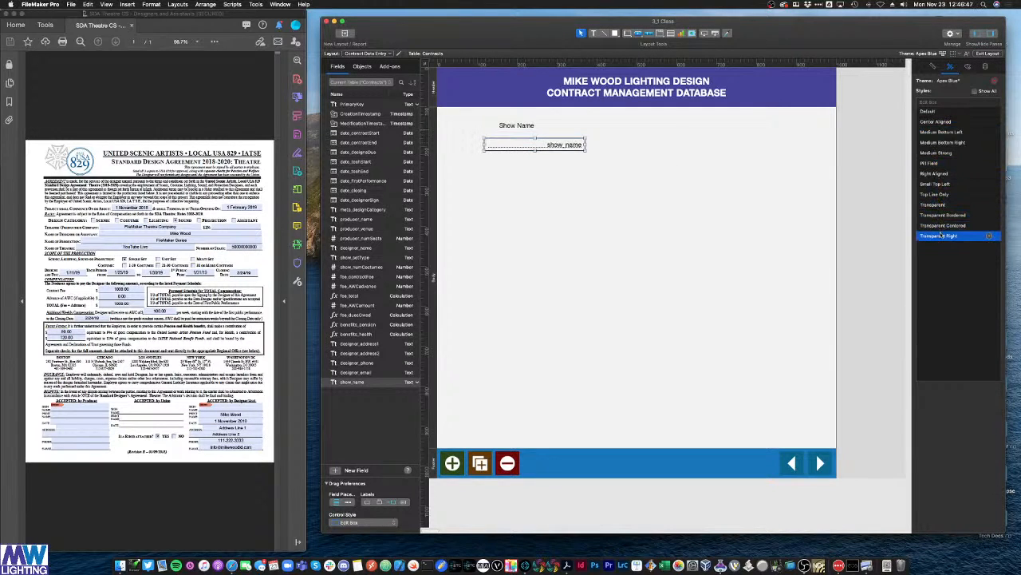
pyautogui.click(938, 205)
pyautogui.click(940, 174)
pyautogui.click(937, 121)
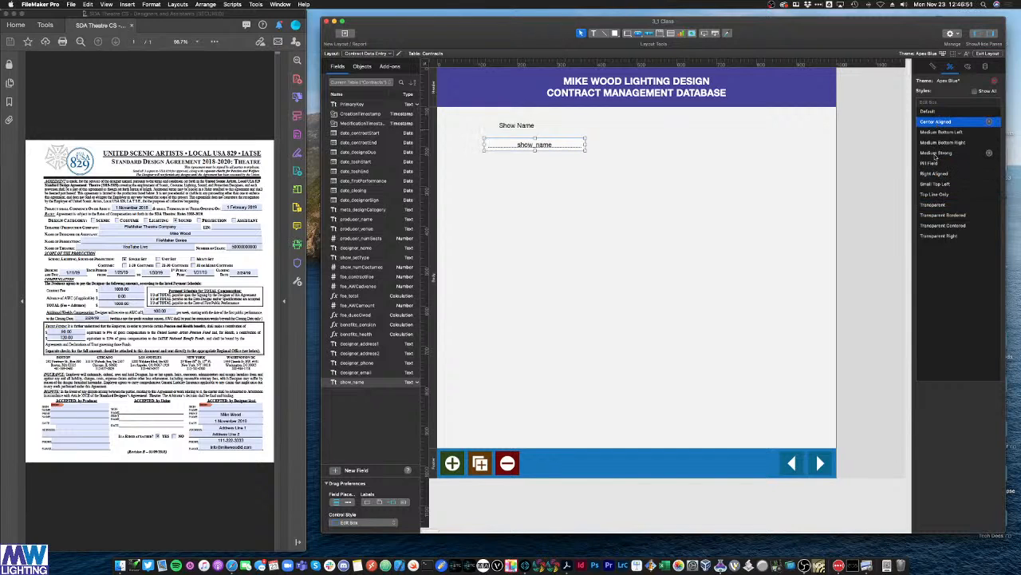
# Step: Centre the Show Name label above show_name and move the pair up-left together
pyautogui.click(818, 165)
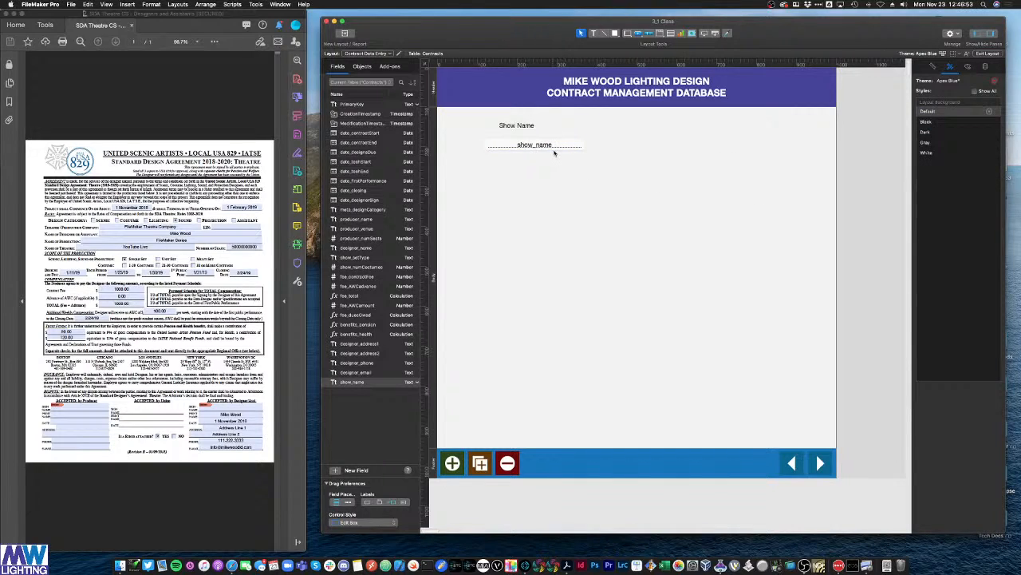
pyautogui.moveTo(516, 126); pyautogui.dragTo(530, 136)
pyautogui.click(545, 164)
pyautogui.click(534, 134)
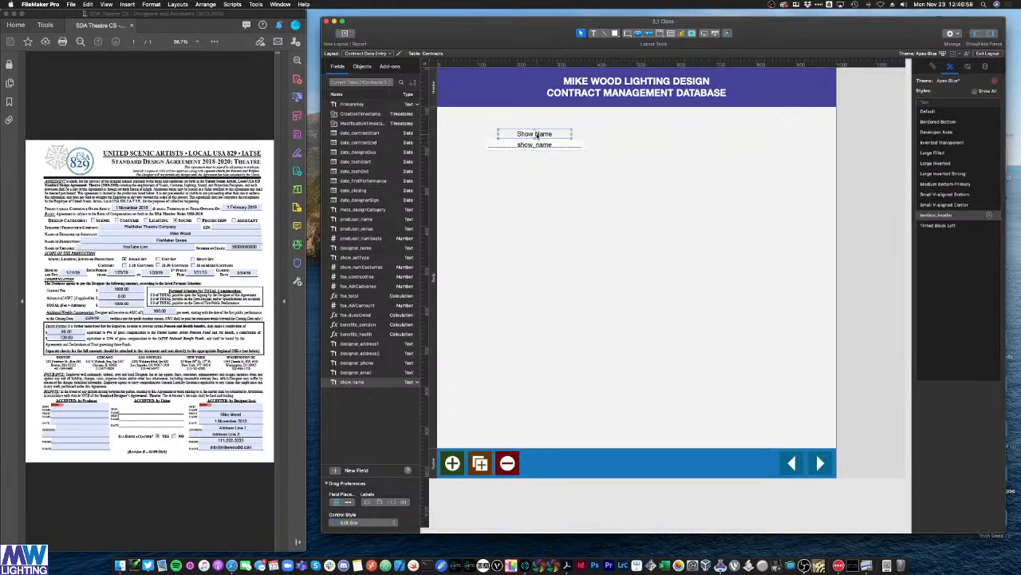
pyautogui.keyDown('shift'); pyautogui.click(550, 145); pyautogui.keyUp('shift')
pyautogui.moveTo(550, 145); pyautogui.dragTo(515, 130)
pyautogui.click(593, 141)
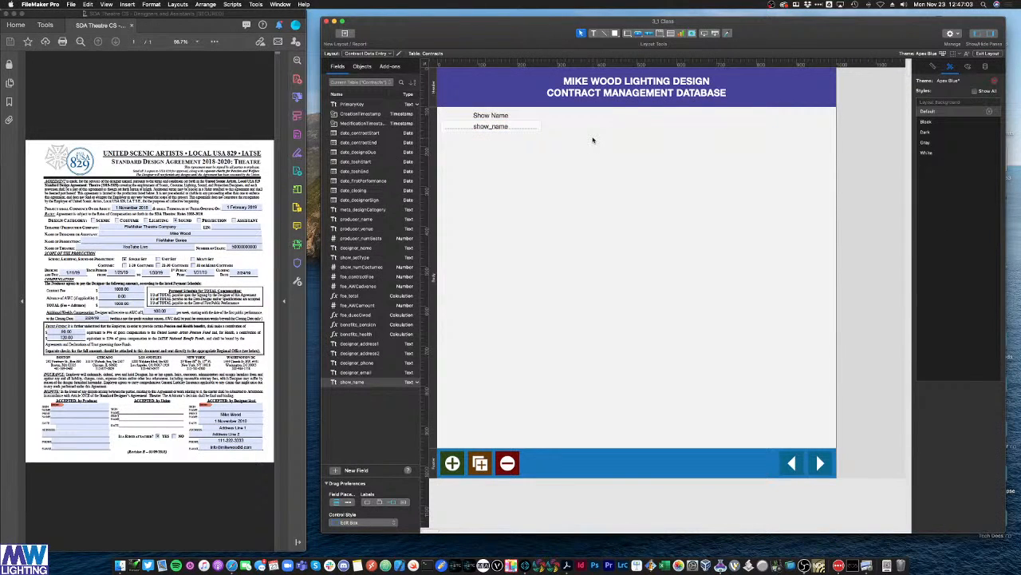
# Step: Select the Show Name label and field and drop a copy to the right
pyautogui.click(491, 116)
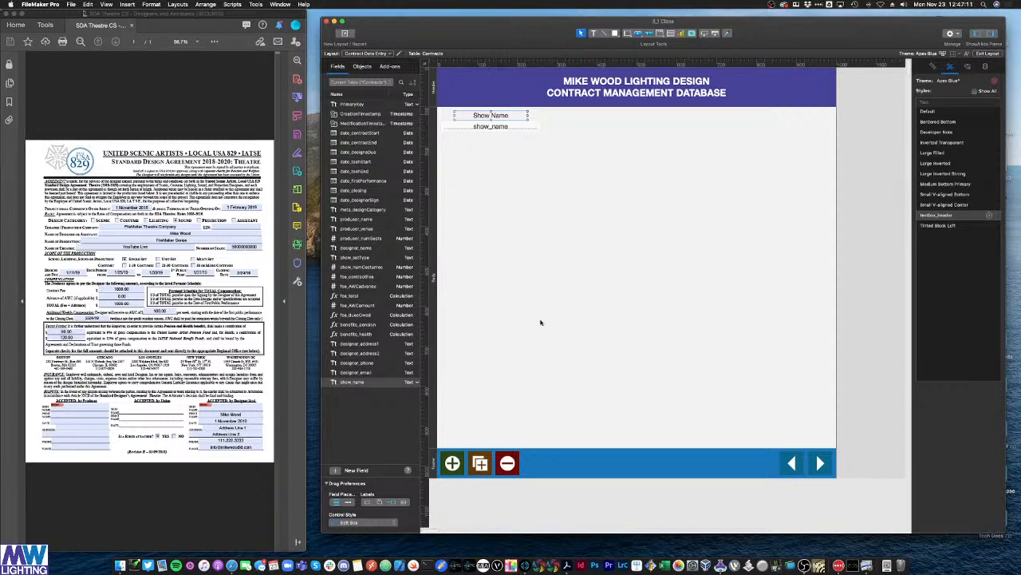
pyautogui.click(524, 250)
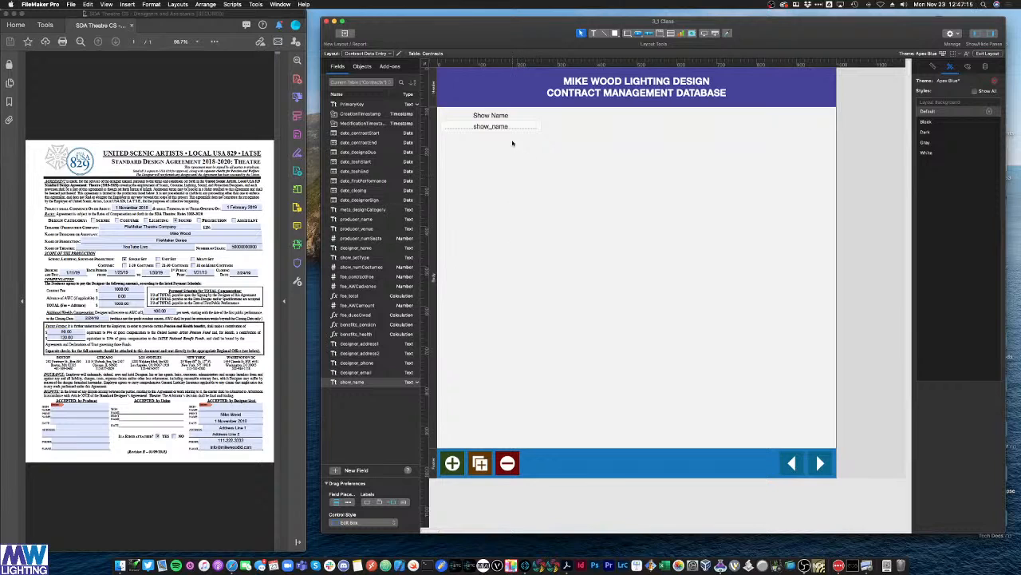
pyautogui.click(494, 114)
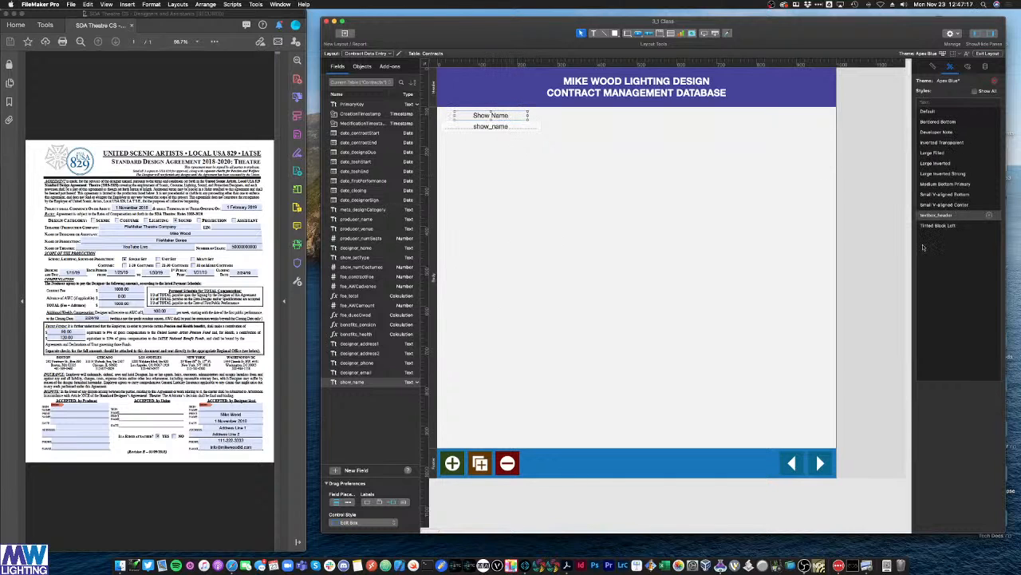
pyautogui.click(575, 179)
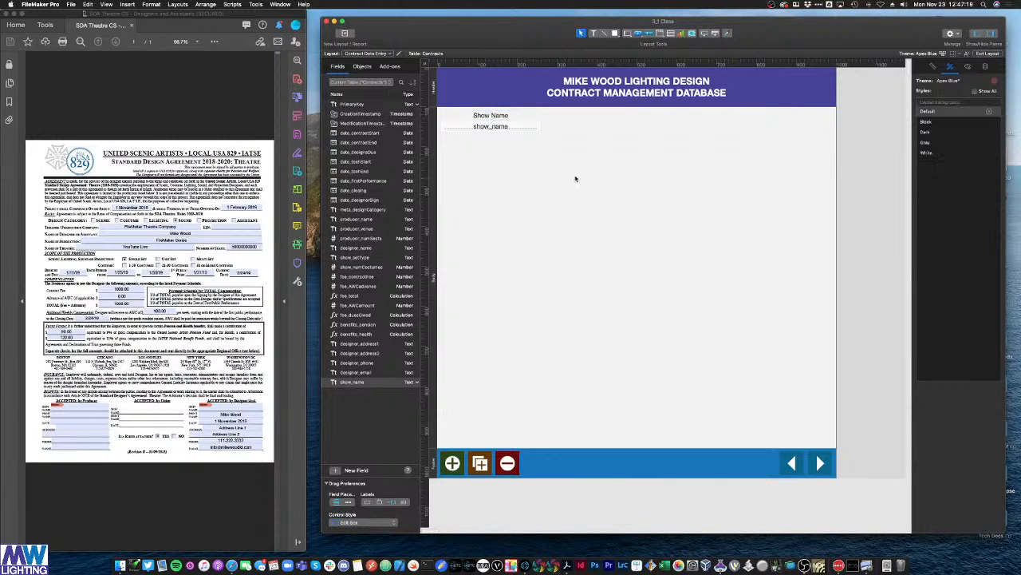
pyautogui.moveTo(551, 147); pyautogui.dragTo(596, 131)
pyautogui.click(556, 137)
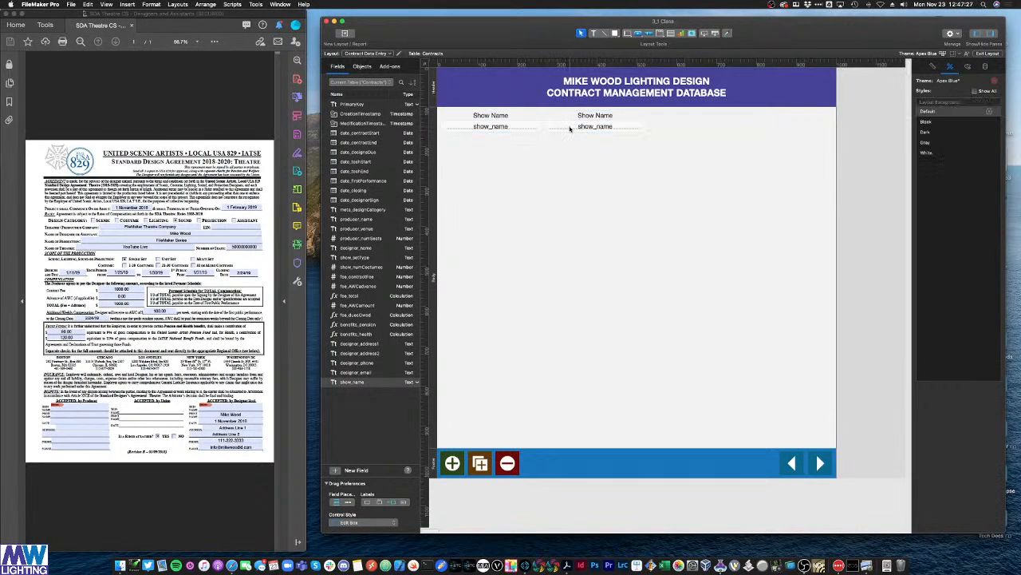
# Step: Switch the copied field to display producer_name
pyautogui.doubleClick(570, 128)
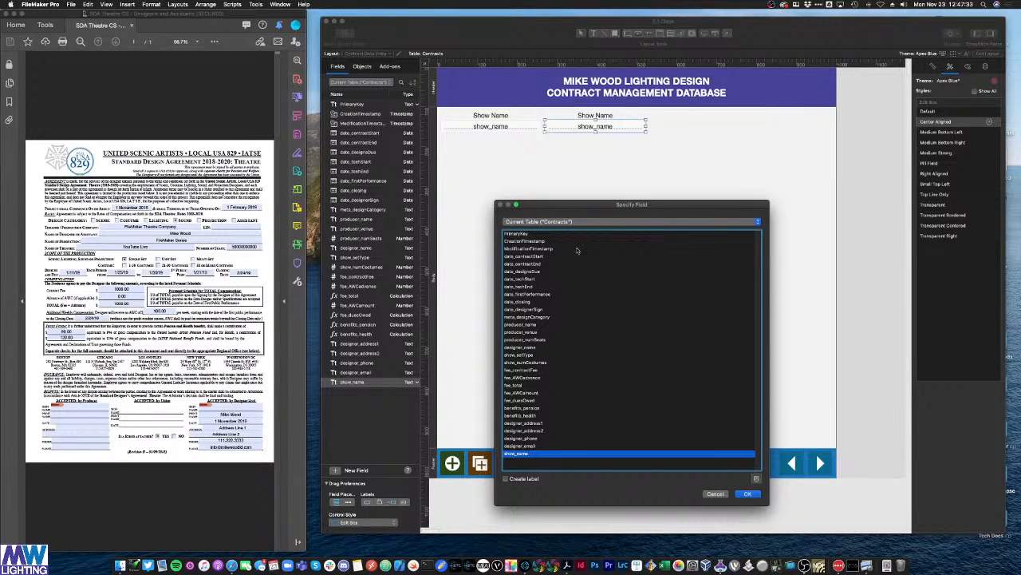
pyautogui.click(519, 318)
pyautogui.doubleClick(519, 324)
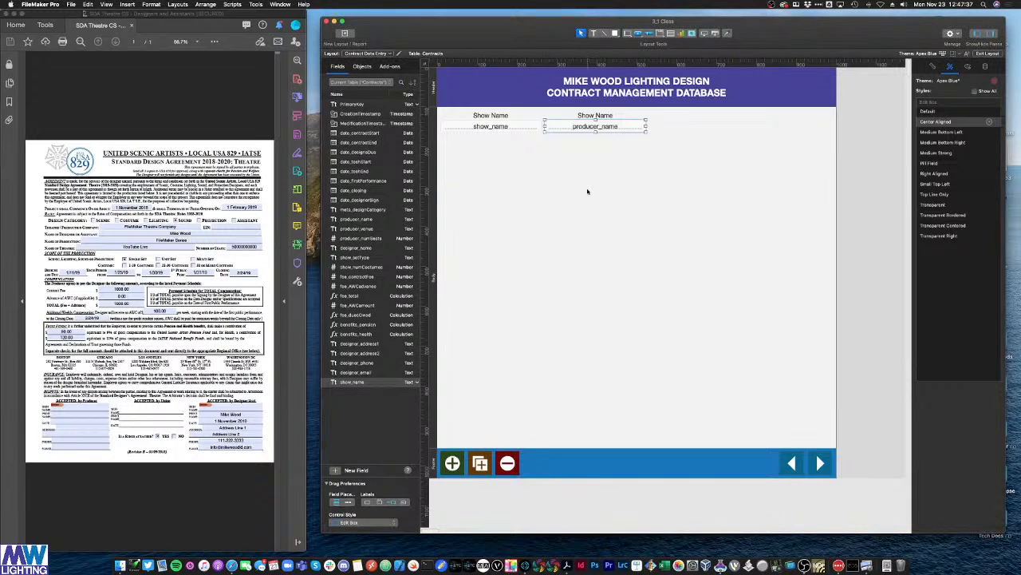
pyautogui.click(588, 192)
# Step: Retype the copied label as 'Producer Name'
pyautogui.click(585, 116)
pyautogui.tripleClick(586, 117)
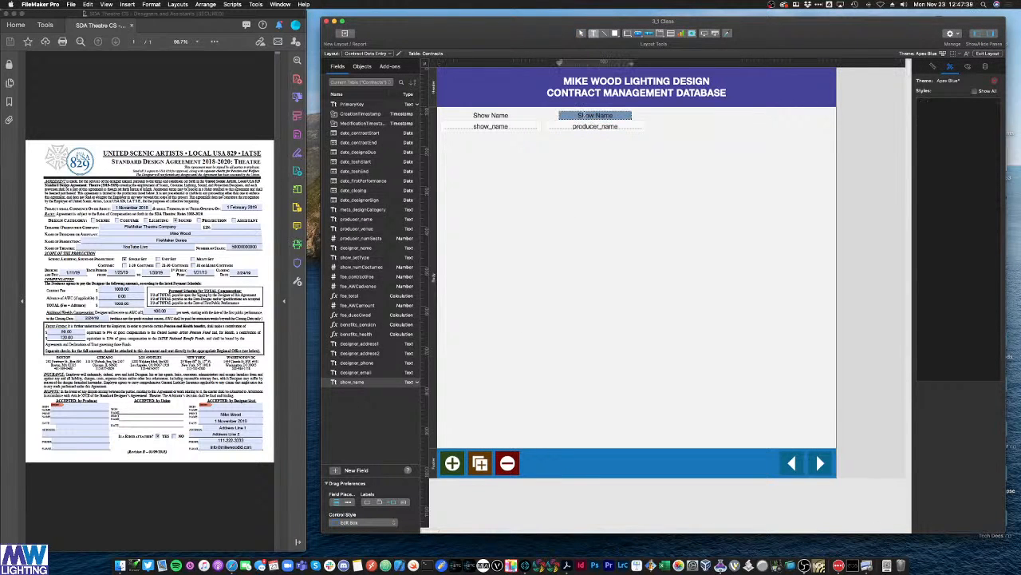
pyautogui.press('BackSpace')
pyautogui.write('Producer Name')
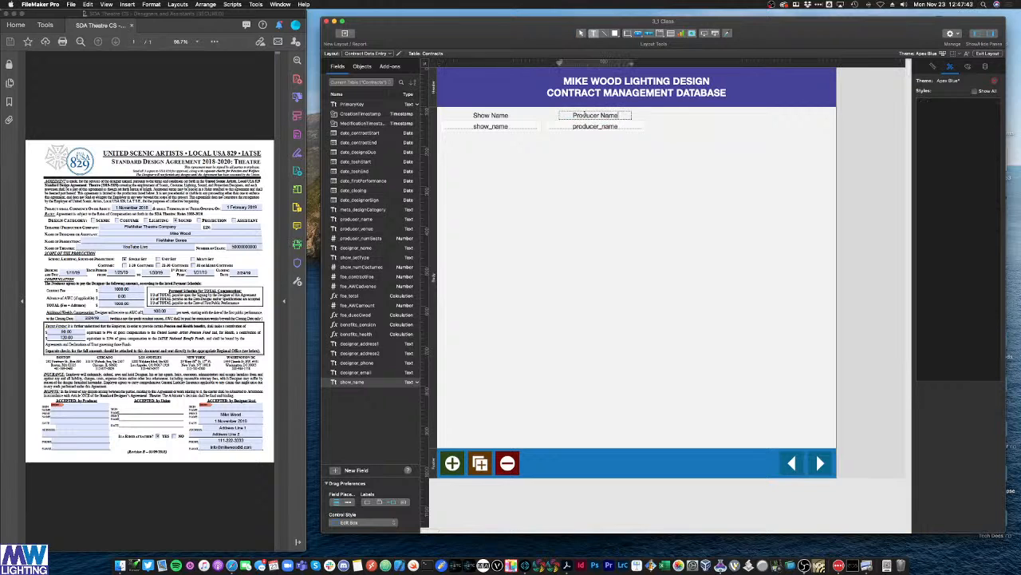
pyautogui.click(592, 176)
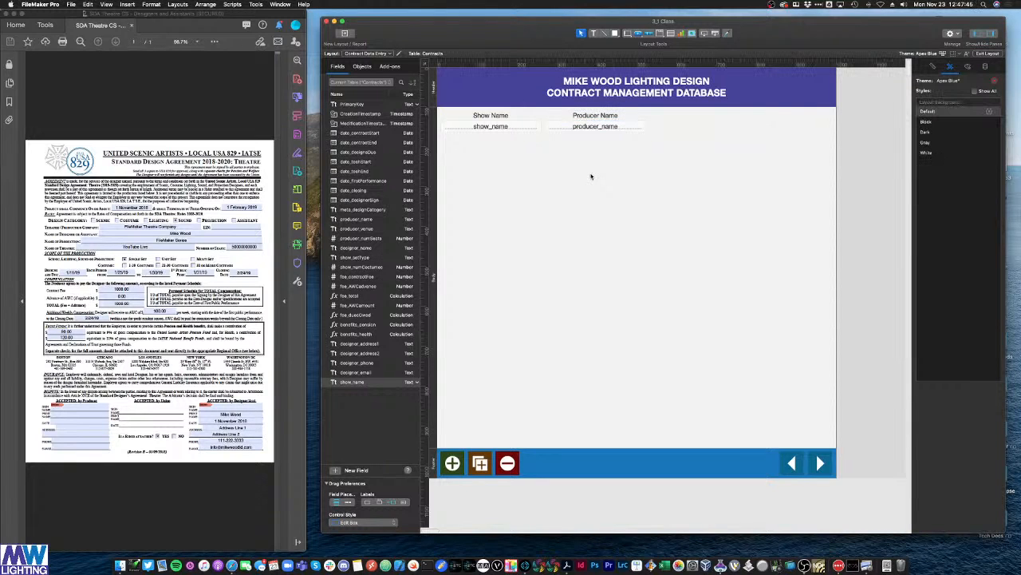
# Step: Copy and paste the Producer Name pair, placing the duplicate to the right
pyautogui.moveTo(647, 163); pyautogui.dragTo(708, 130)
pyautogui.press('super+c')
pyautogui.press('super+v')
pyautogui.click(489, 115)
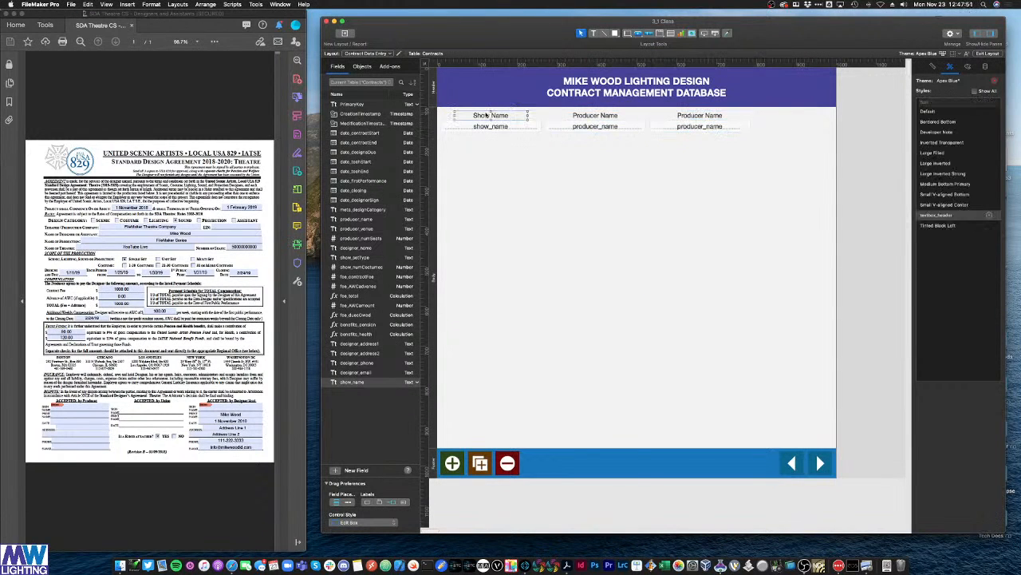
# Step: Widen the Show Name, Producer Name and third labels
pyautogui.moveTo(459, 115)
pyautogui.mouseDown()
pyautogui.moveTo(424, 116)
pyautogui.moveTo(441, 116)
pyautogui.mouseUp()
pyautogui.moveTo(525, 114); pyautogui.dragTo(545, 116)
pyautogui.click(565, 117)
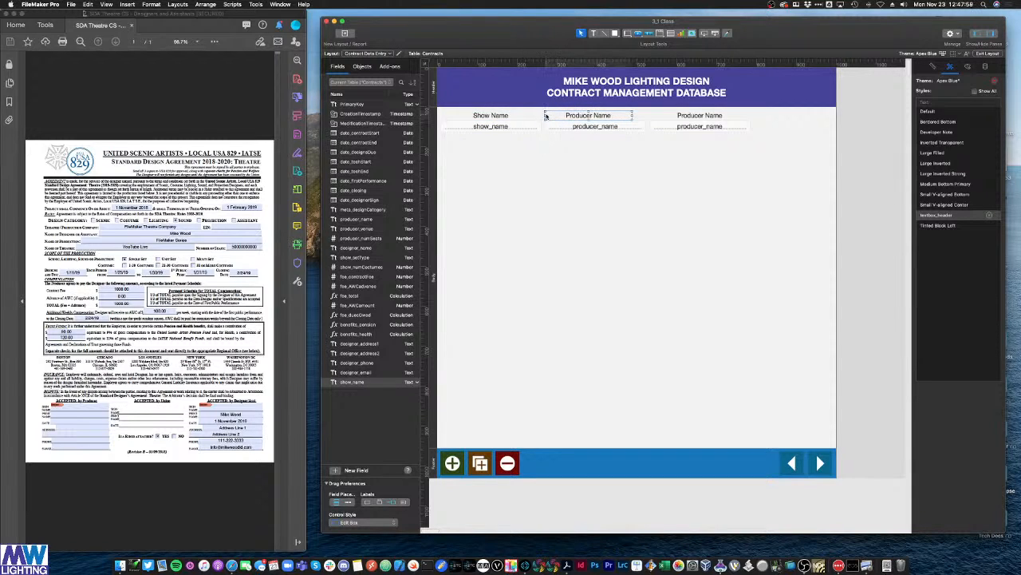
pyautogui.moveTo(631, 116); pyautogui.dragTo(645, 115)
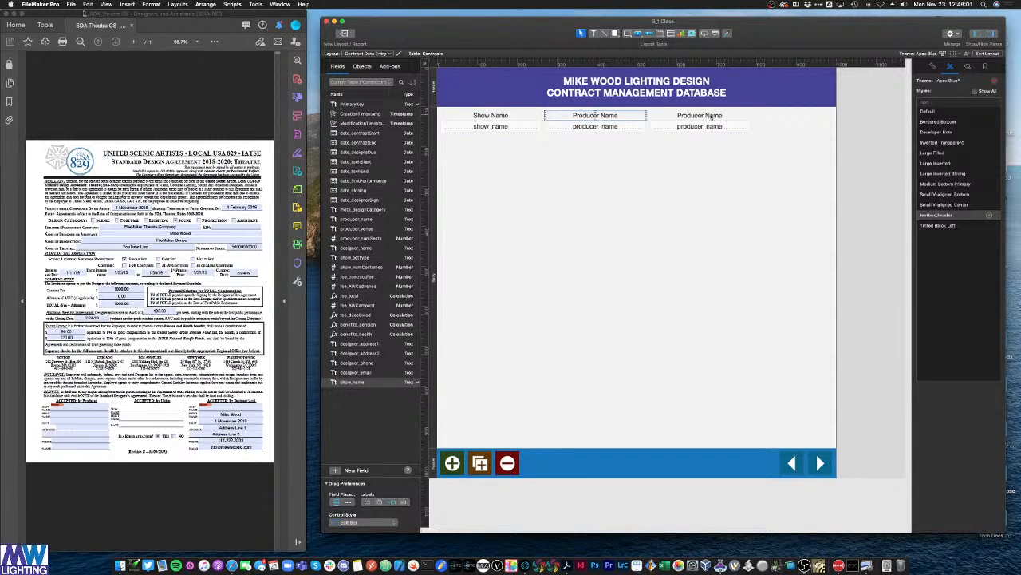
pyautogui.click(672, 116)
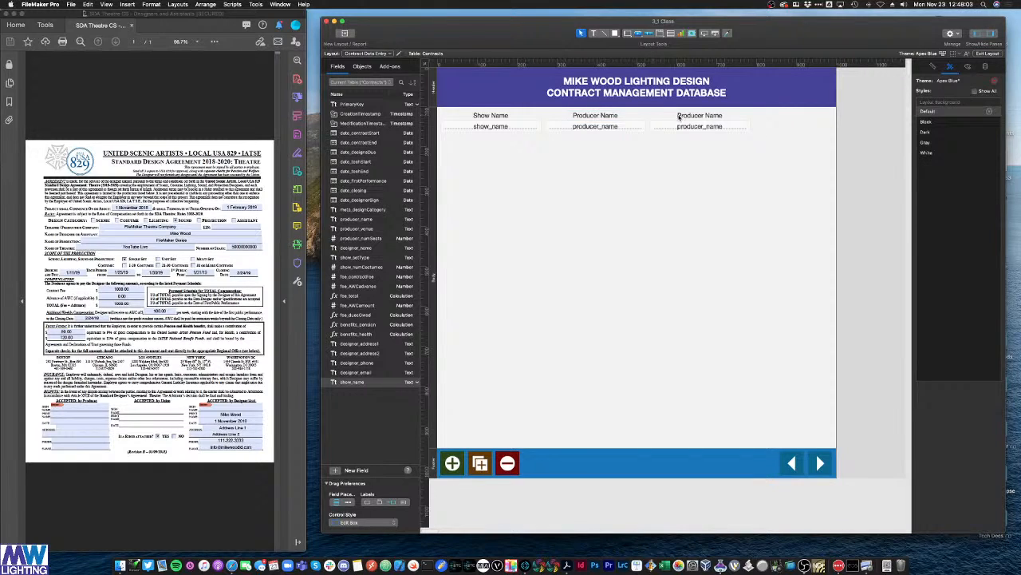
pyautogui.moveTo(664, 116); pyautogui.dragTo(649, 116)
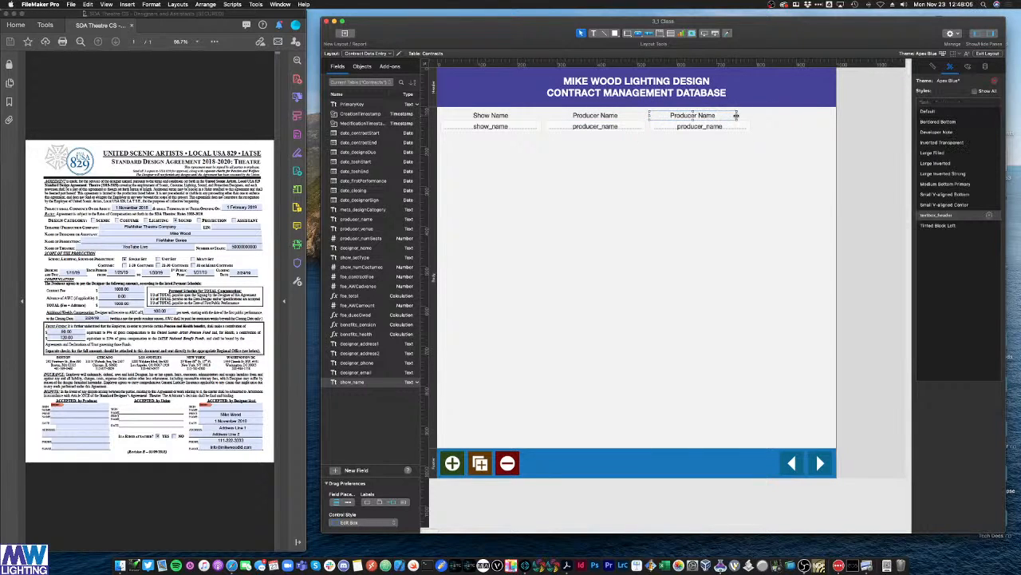
pyautogui.moveTo(736, 116); pyautogui.dragTo(751, 116)
# Step: Point the third field at producer_venue and label it 'Venue'
pyautogui.doubleClick(693, 128)
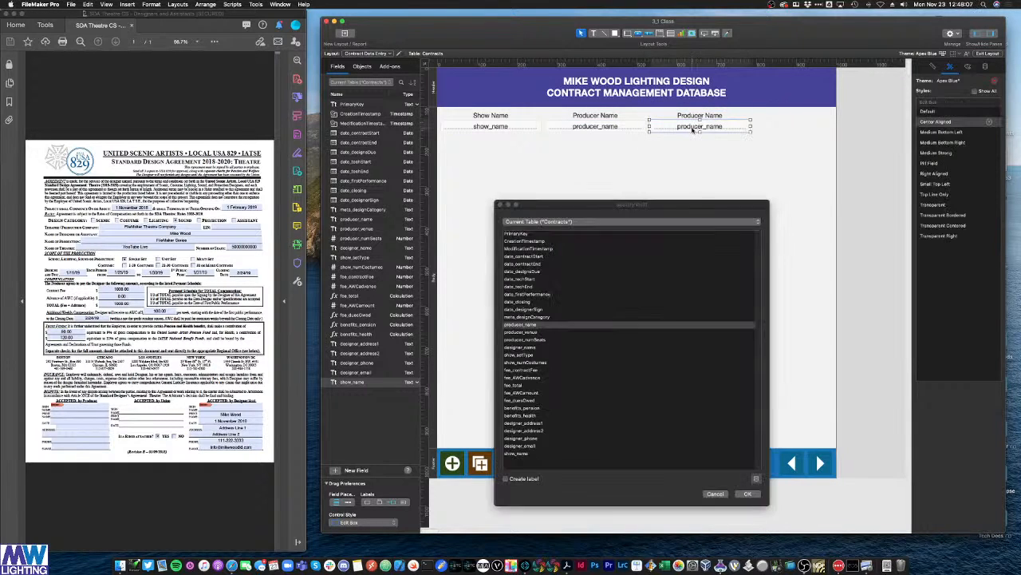
pyautogui.click(536, 332)
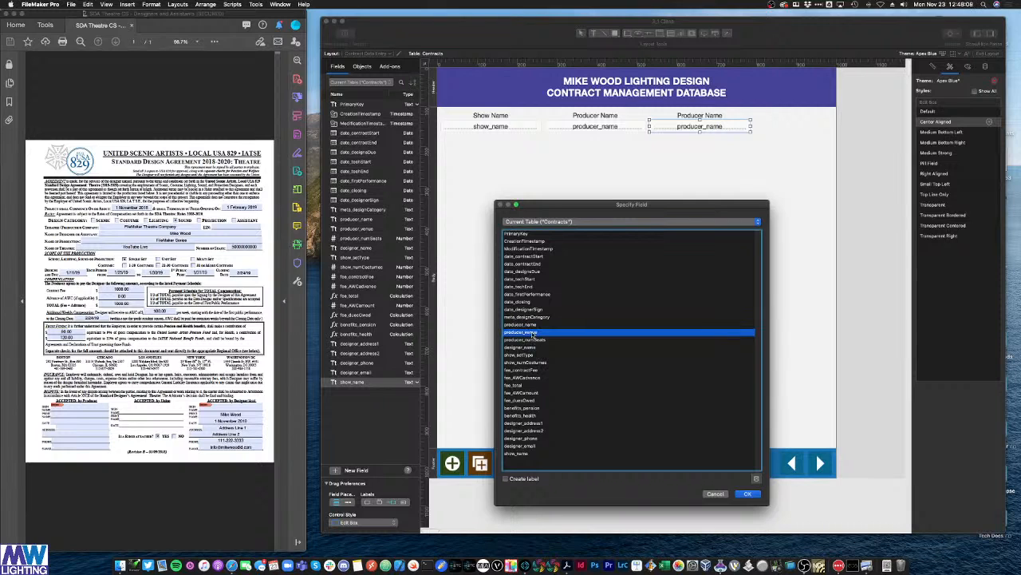
pyautogui.doubleClick(533, 335)
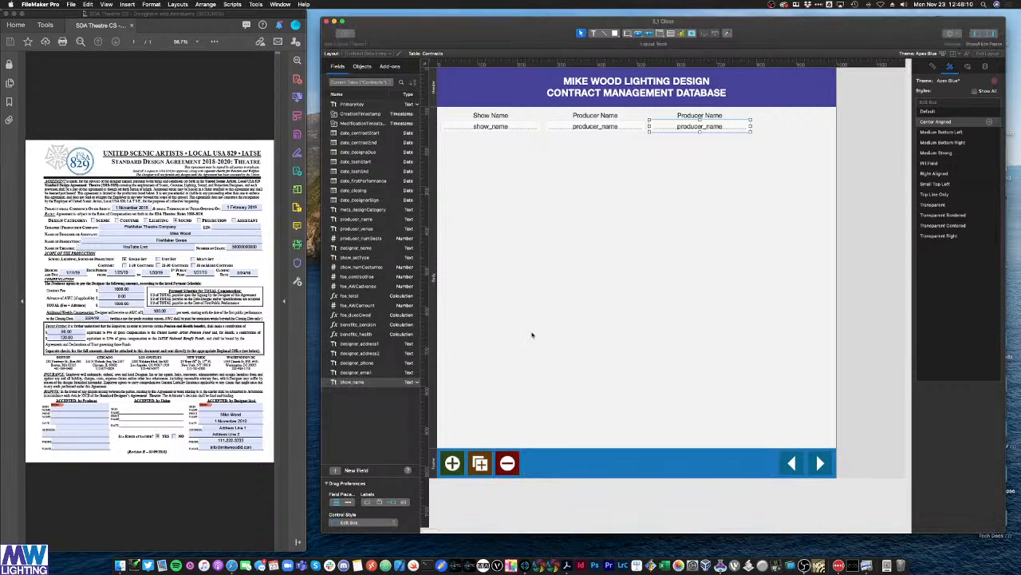
pyautogui.doubleClick(695, 116)
pyautogui.press('super+a')
pyautogui.write('Ven')
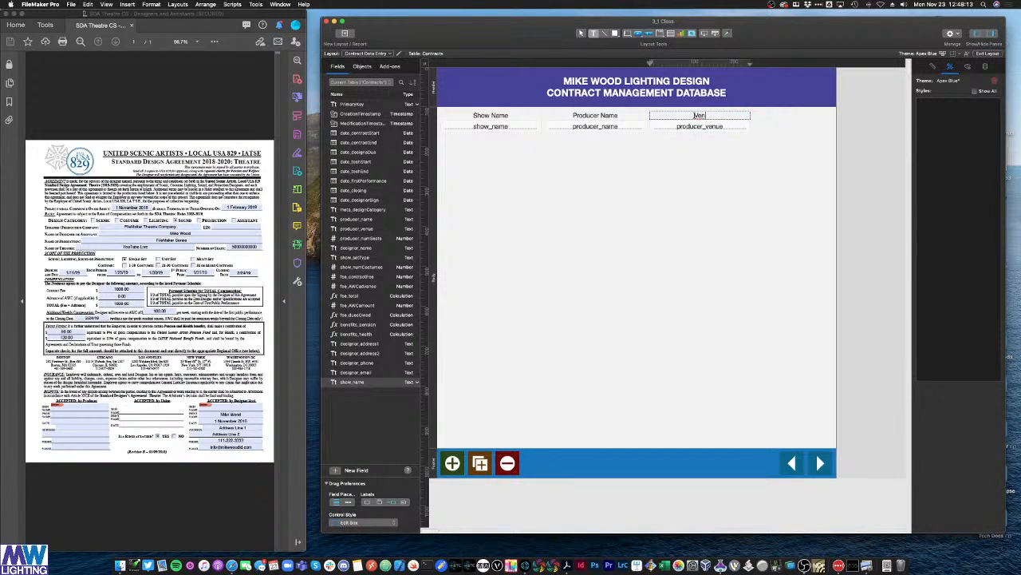
pyautogui.write('ue')
pyautogui.click(642, 236)
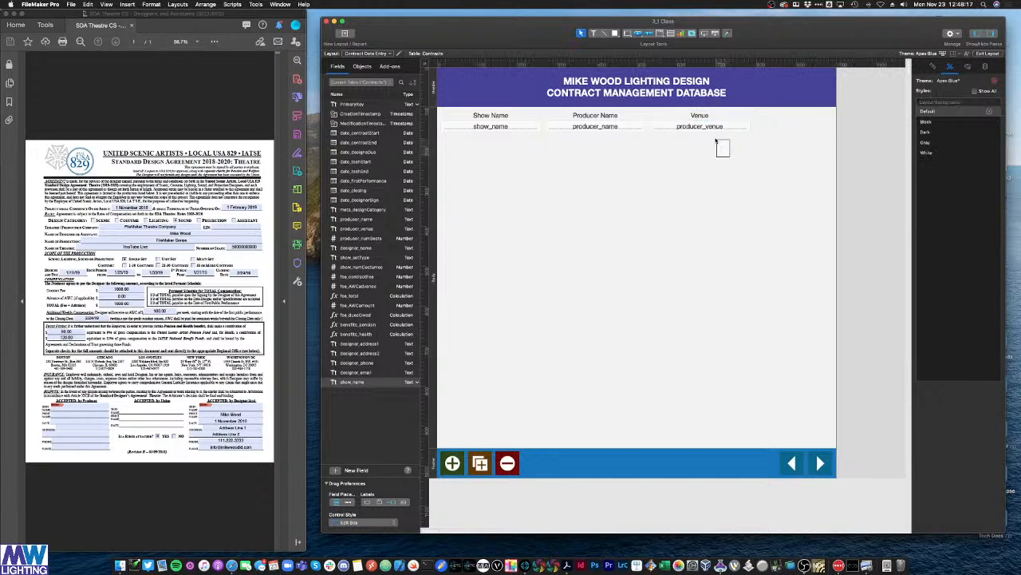
# Step: Make a producer_numSeats pair labelled '# Seats', move it beside Venue, and select the row
pyautogui.moveTo(721, 146); pyautogui.dragTo(699, 166)
pyautogui.doubleClick(718, 177)
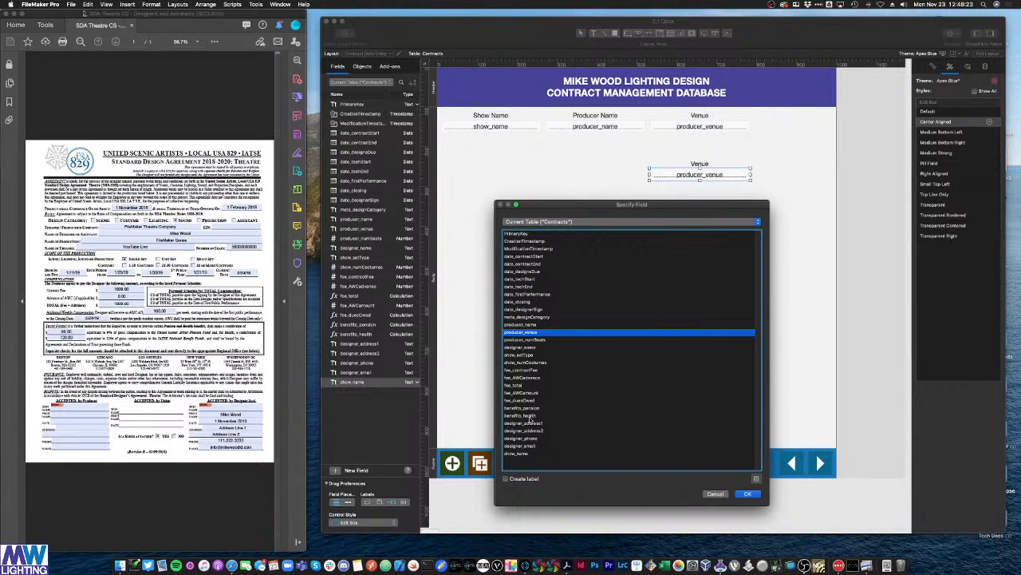
pyautogui.doubleClick(524, 340)
pyautogui.doubleClick(699, 164)
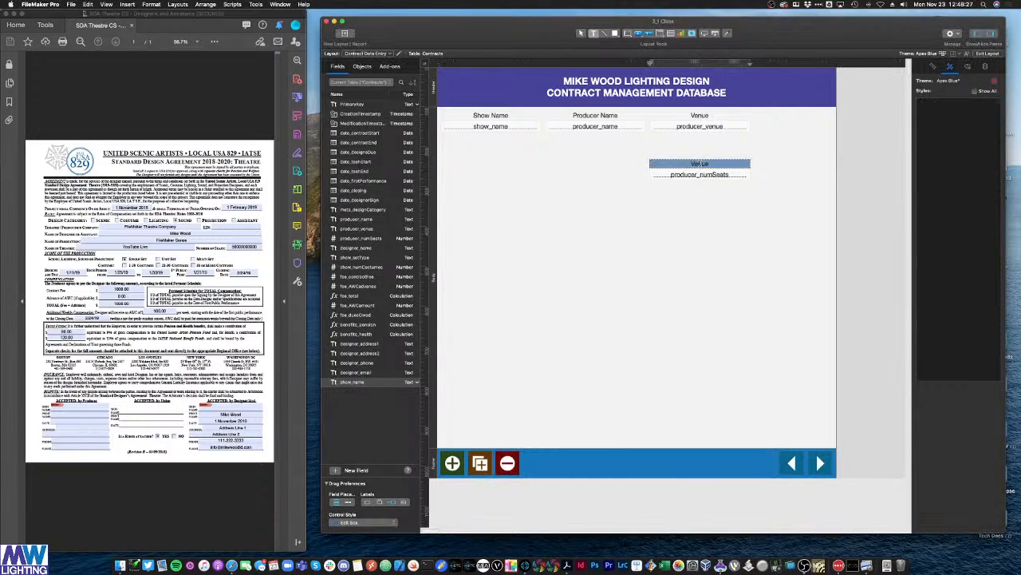
pyautogui.press('BackSpace')
pyautogui.write('# Seats')
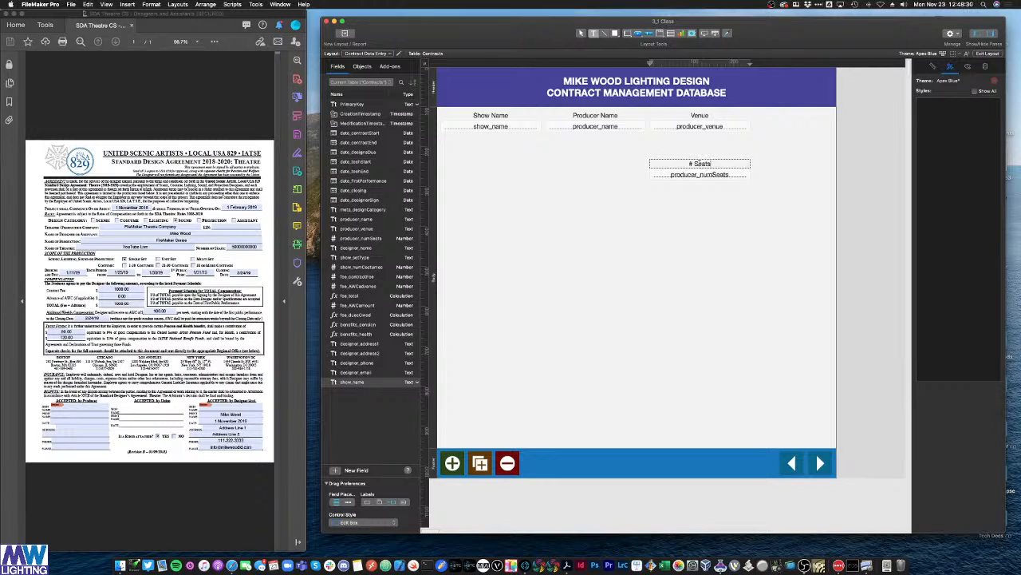
pyautogui.click(711, 200)
pyautogui.moveTo(711, 200); pyautogui.dragTo(766, 131)
pyautogui.click(758, 159)
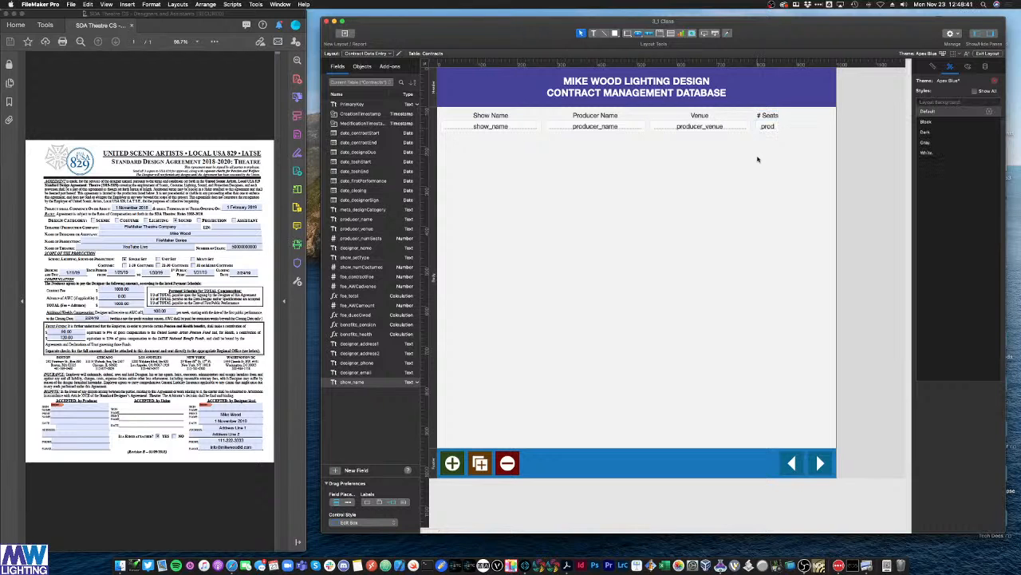
pyautogui.moveTo(790, 148); pyautogui.dragTo(490, 111)
# Step: Paste a copy of the Show Name pair below it, relabel it Contract Start and bind it to date_contractStart
pyautogui.click(490, 151)
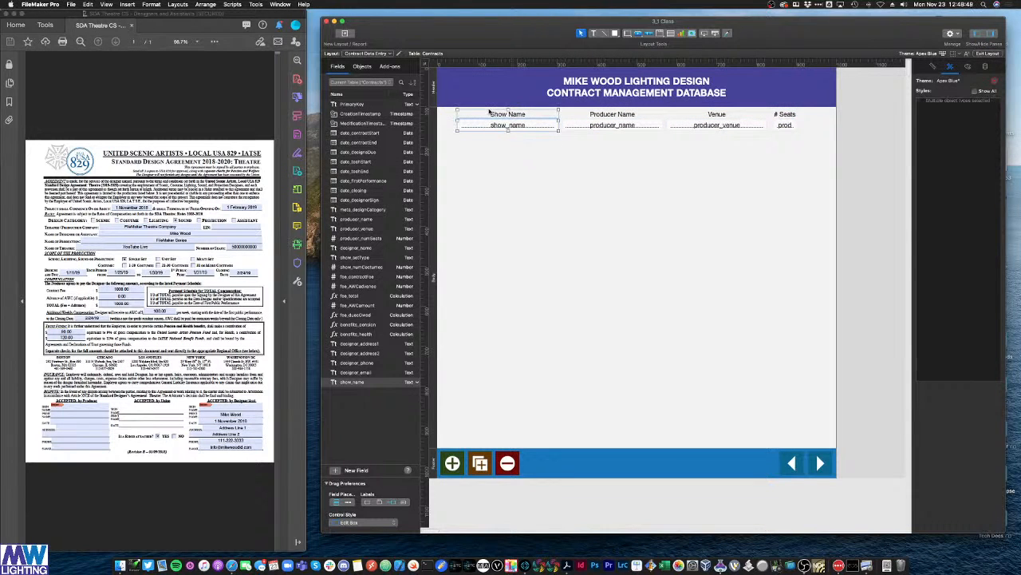
pyautogui.press('super+v')
pyautogui.moveTo(537, 176); pyautogui.dragTo(525, 176)
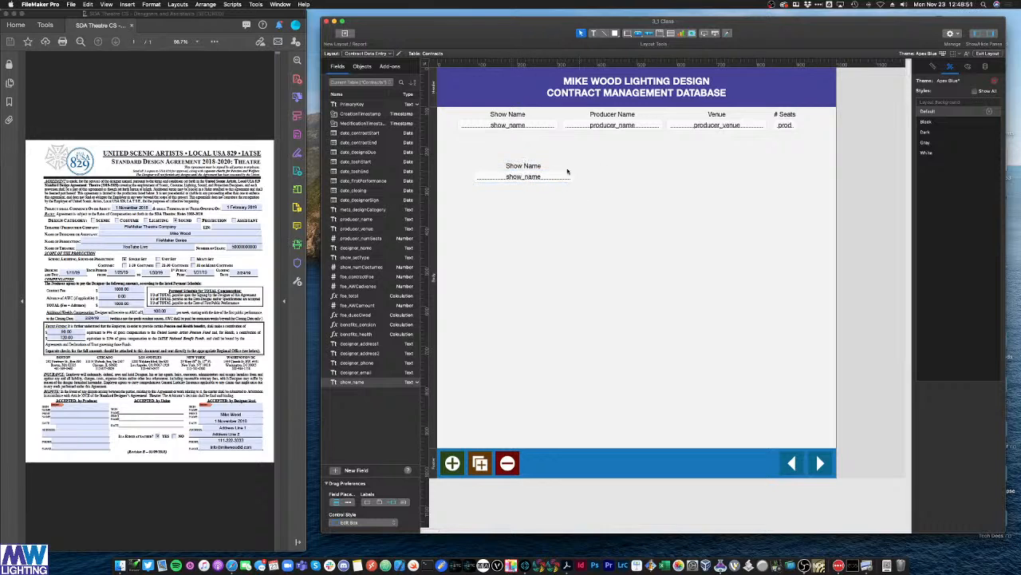
pyautogui.tripleClick(540, 165)
pyautogui.write('Con')
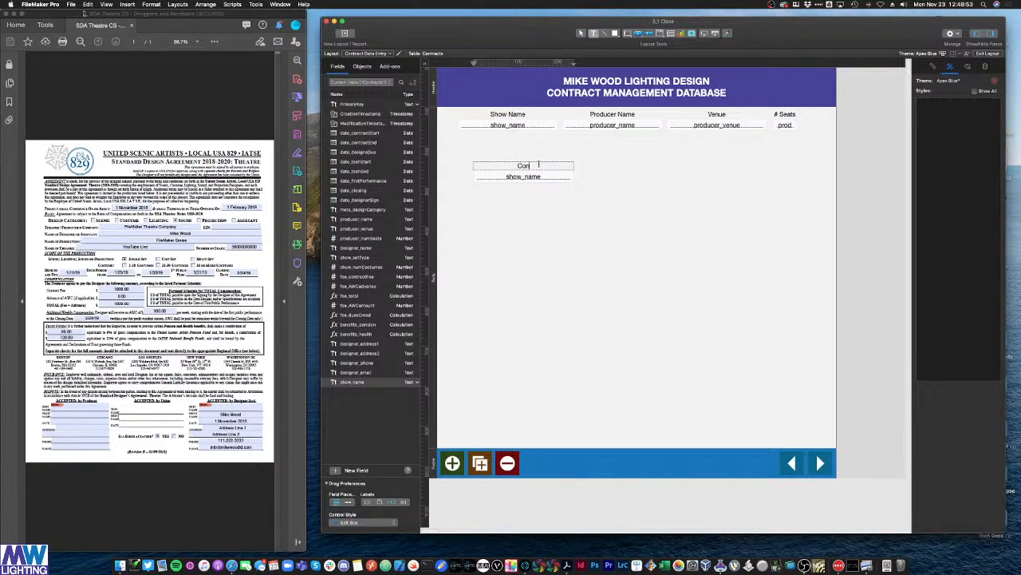
pyautogui.write('tract Start')
pyautogui.doubleClick(517, 176)
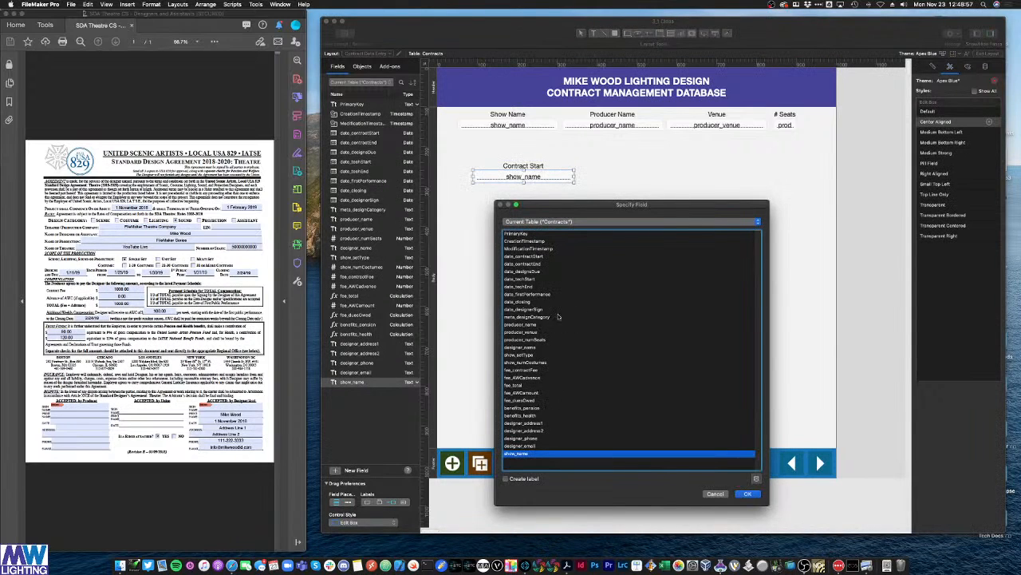
pyautogui.doubleClick(528, 257)
pyautogui.moveTo(604, 206); pyautogui.dragTo(499, 156)
pyautogui.click(563, 182)
# Step: Bind the second date copy to date_contractEnd and relabel it Contract End
pyautogui.doubleClick(509, 154)
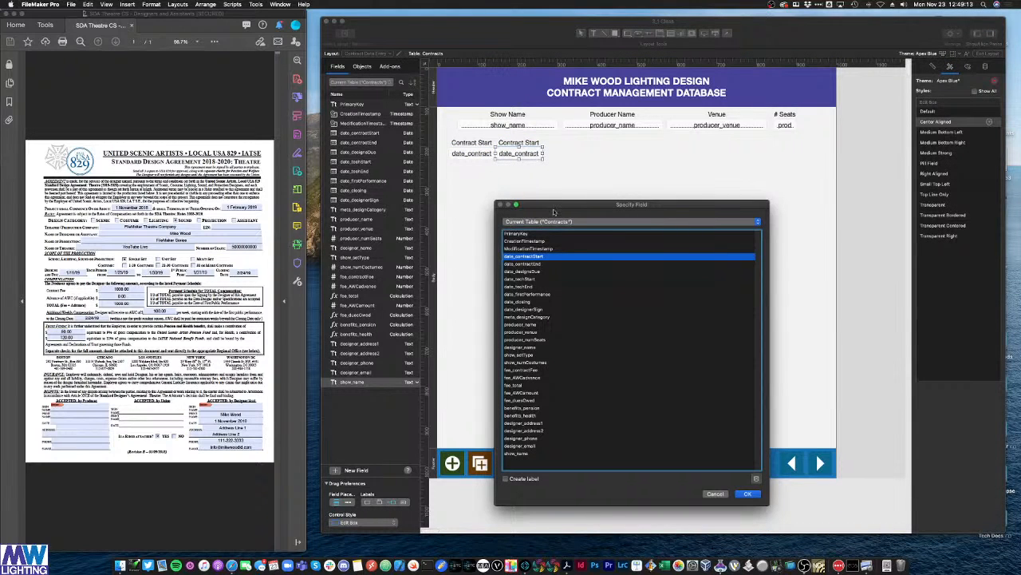
pyautogui.doubleClick(541, 263)
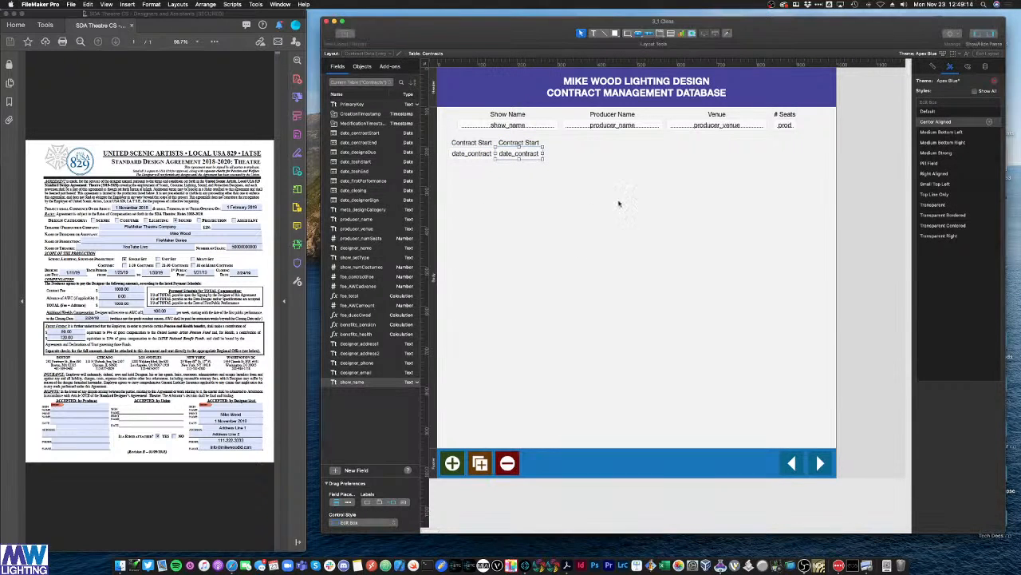
pyautogui.click(531, 143)
pyautogui.doubleClick(531, 142)
pyautogui.write('E')
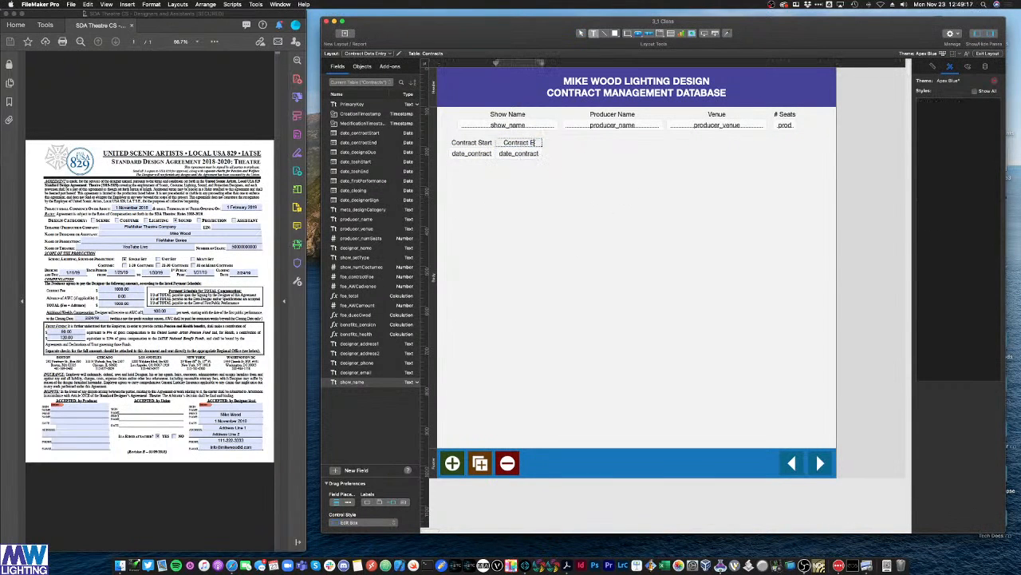
pyautogui.write('nd')
pyautogui.press('Escape')
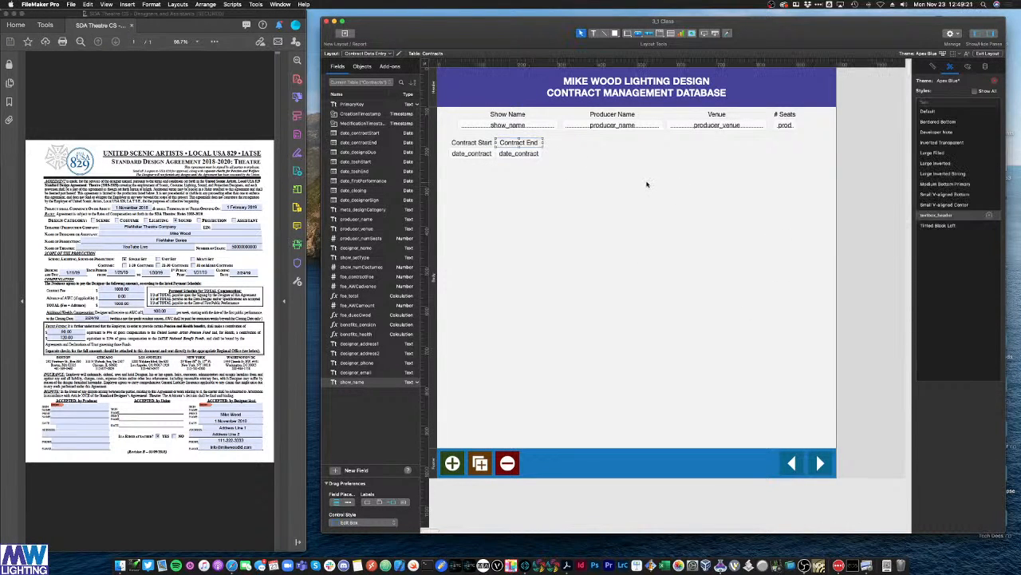
pyautogui.click(613, 227)
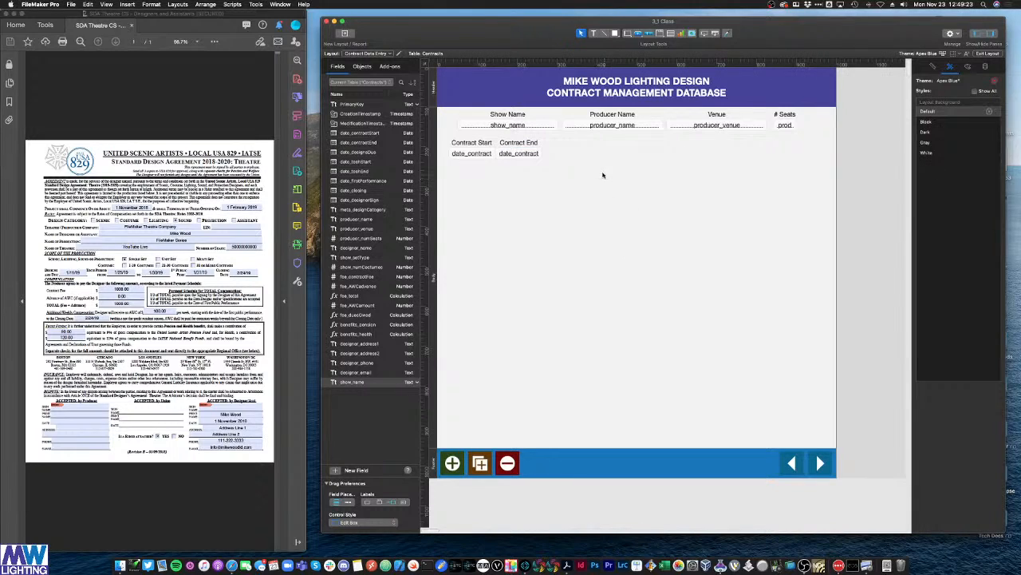
# Step: Select the producer_name, producer_venue and seats fields, then clear the selection
pyautogui.click(593, 128)
pyautogui.click(595, 139)
pyautogui.click(699, 128)
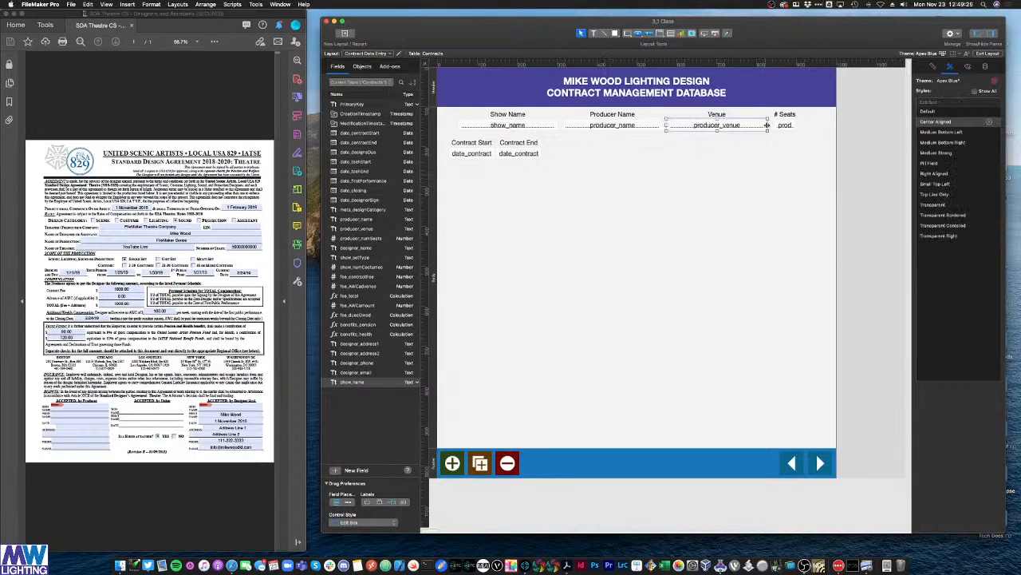
pyautogui.click(787, 126)
pyautogui.click(809, 146)
pyautogui.moveTo(811, 147)
pyautogui.mouseDown()
pyautogui.moveTo(785, 110)
pyautogui.moveTo(797, 149)
pyautogui.mouseUp()
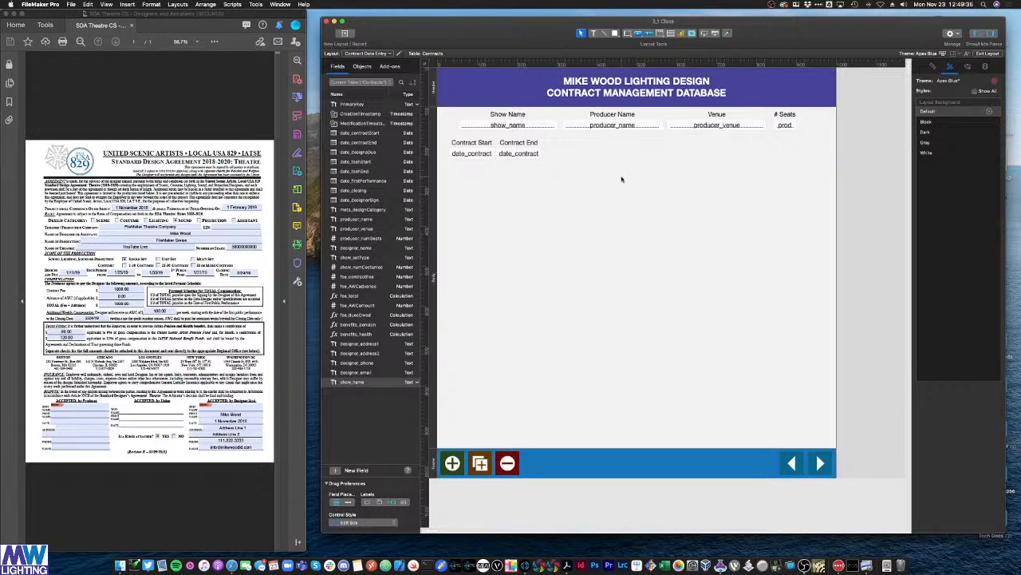
# Step: In Browse mode, enter SHOW 1 as the Show Name of the first record
pyautogui.press('super+b')
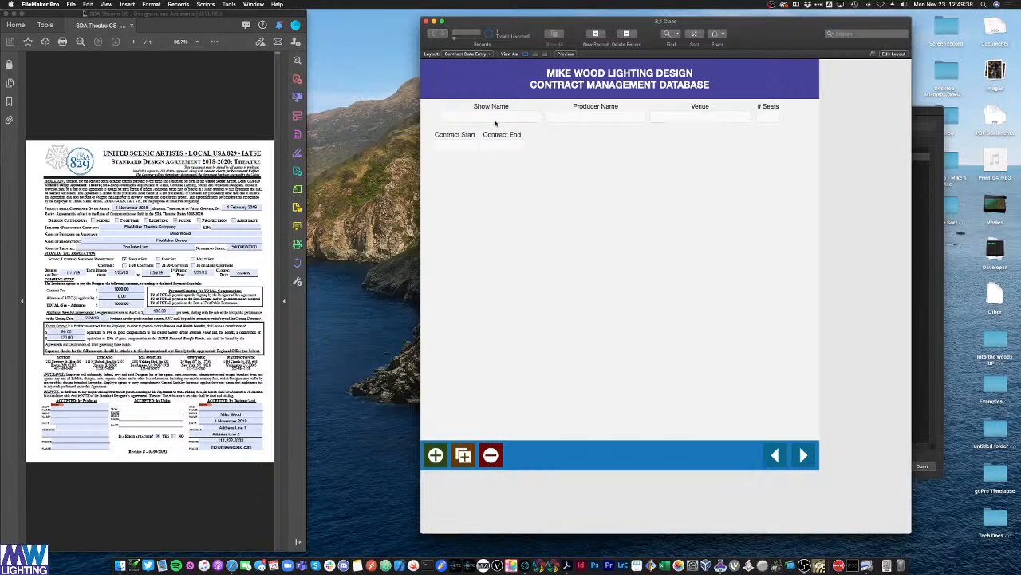
pyautogui.click(556, 120)
pyautogui.click(668, 117)
pyautogui.click(559, 114)
pyautogui.click(501, 116)
pyautogui.click(466, 142)
pyautogui.click(482, 116)
pyautogui.click(670, 117)
pyautogui.click(536, 121)
pyautogui.write('SHOW 1')
pyautogui.press('Tab')
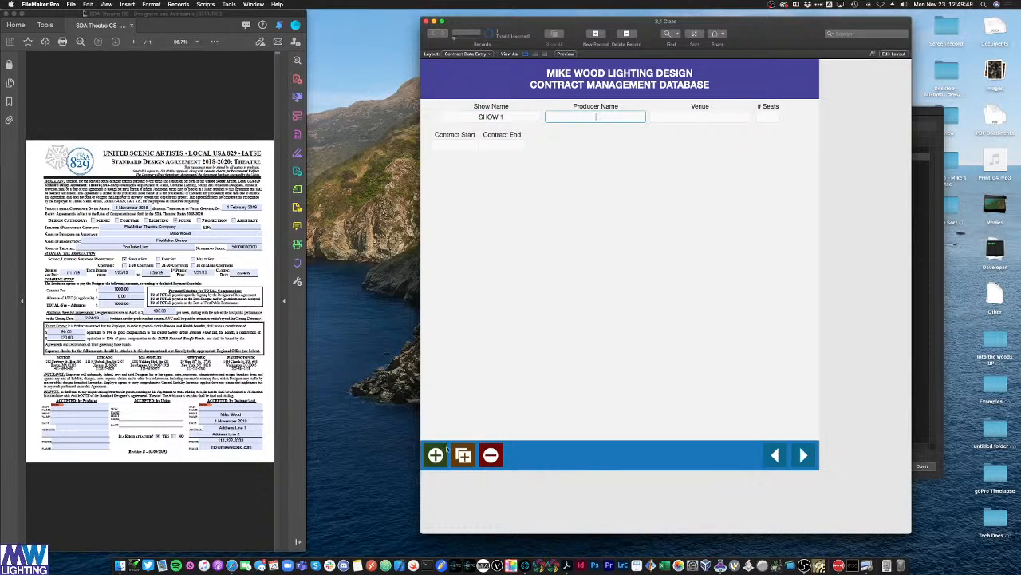
# Step: Add a second record named SHOW 2, then permanently delete it, keeping SHOW 1
pyautogui.click(445, 449)
pyautogui.write('SHOW 2')
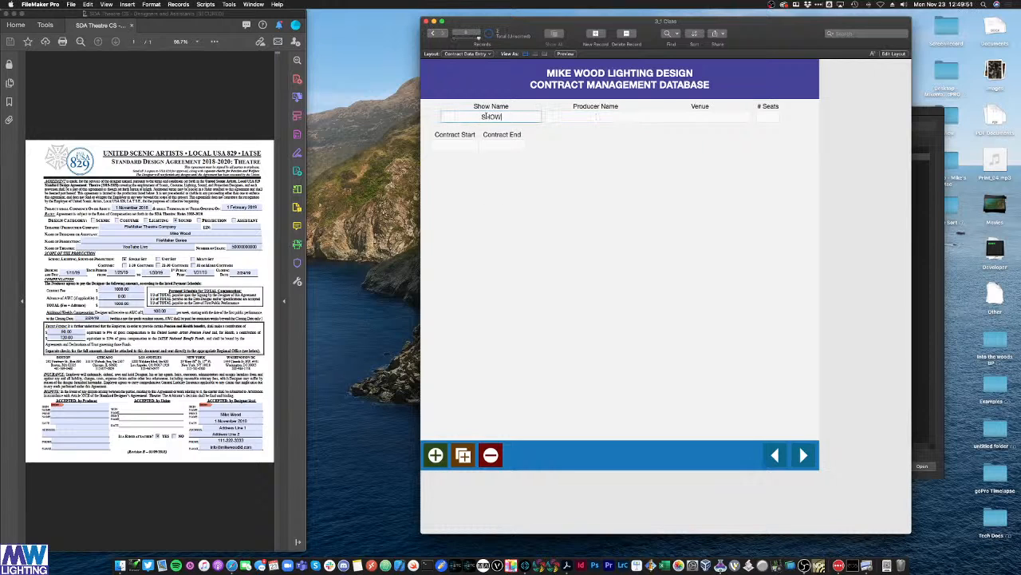
pyautogui.click(785, 468)
pyautogui.click(491, 455)
pyautogui.click(529, 180)
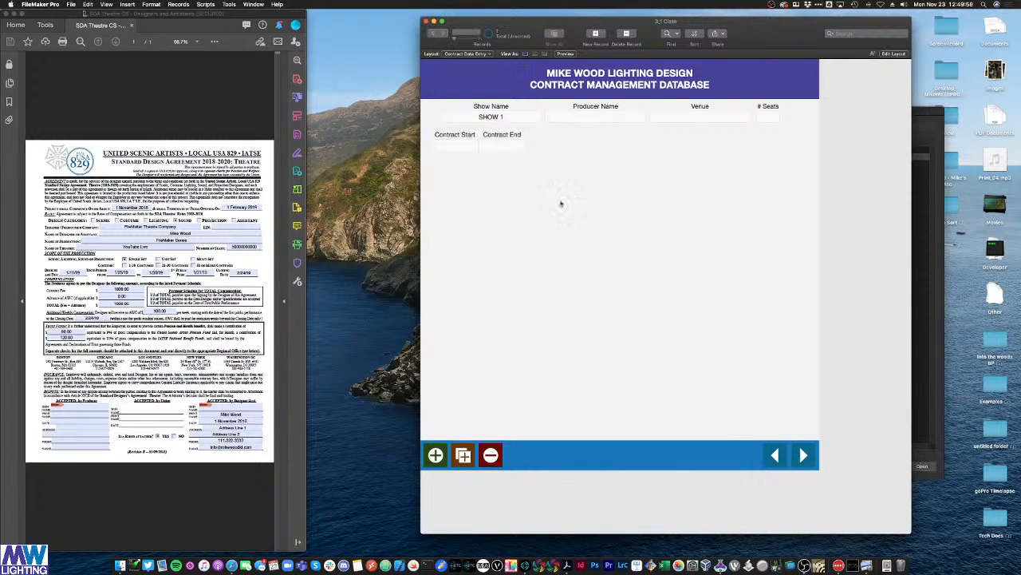
# Step: Enter 10/1/2023 in the Contract Start field
pyautogui.click(463, 143)
pyautogui.write('0/1/2021')
pyautogui.press('BackSpace')
pyautogui.write('3')
# Step: Check the Contract Start date, commit the record and switch back to Layout mode
pyautogui.click(523, 169)
pyautogui.click(454, 147)
pyautogui.click(514, 147)
pyautogui.click(466, 147)
pyautogui.click(488, 149)
pyautogui.click(490, 179)
pyautogui.click(472, 147)
pyautogui.click(482, 148)
pyautogui.click(477, 147)
pyautogui.click(459, 156)
pyautogui.click(454, 149)
pyautogui.click(501, 146)
pyautogui.click(460, 145)
pyautogui.click(482, 149)
pyautogui.doubleClick(467, 147)
pyautogui.click(484, 157)
pyautogui.press('super+l')
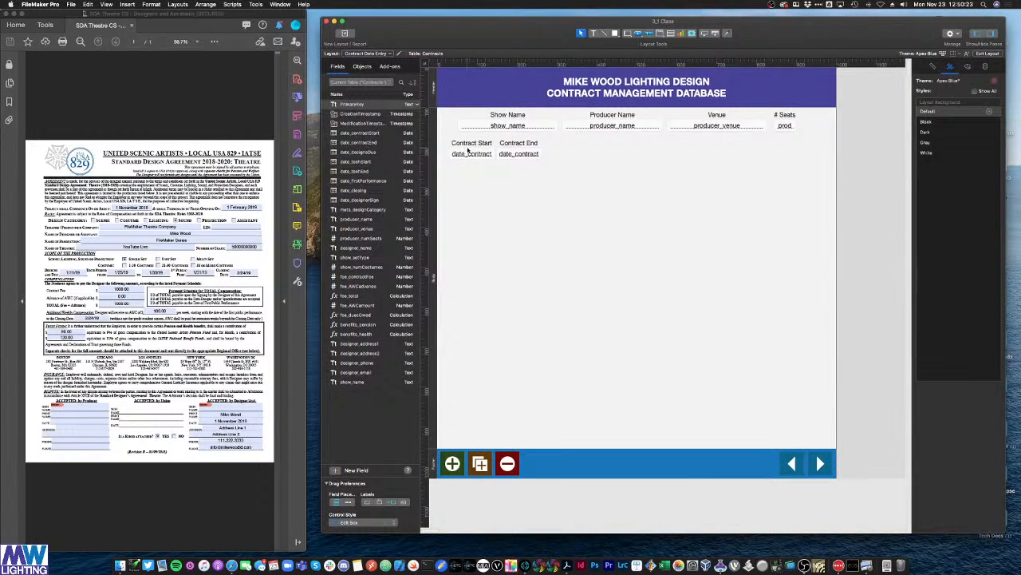
# Step: Delete the Contract End label and field, and make Contract Start a Drop-down Calendar control
pyautogui.moveTo(592, 170); pyautogui.dragTo(491, 134)
pyautogui.press('Delete')
pyautogui.click(482, 157)
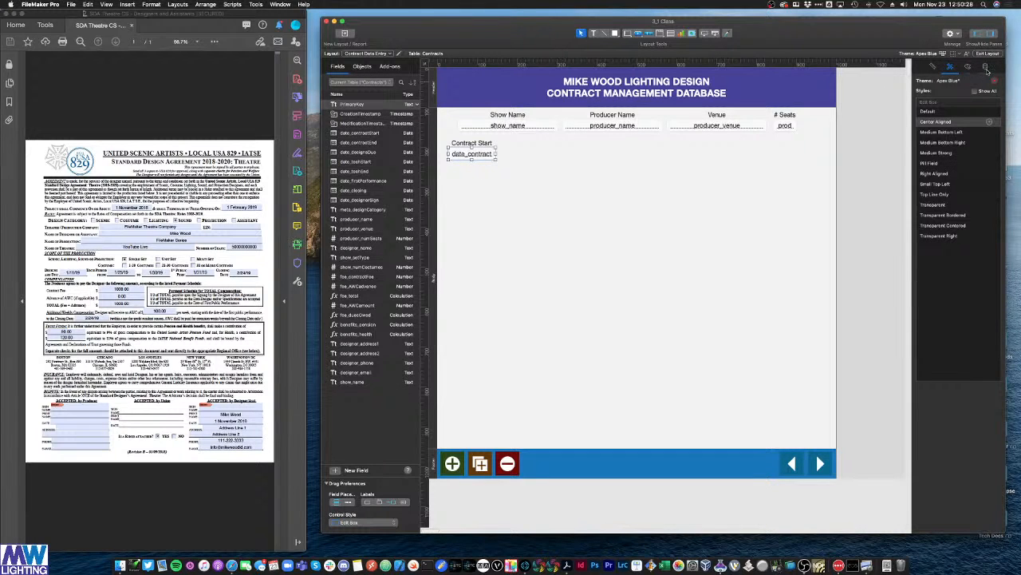
pyautogui.click(986, 67)
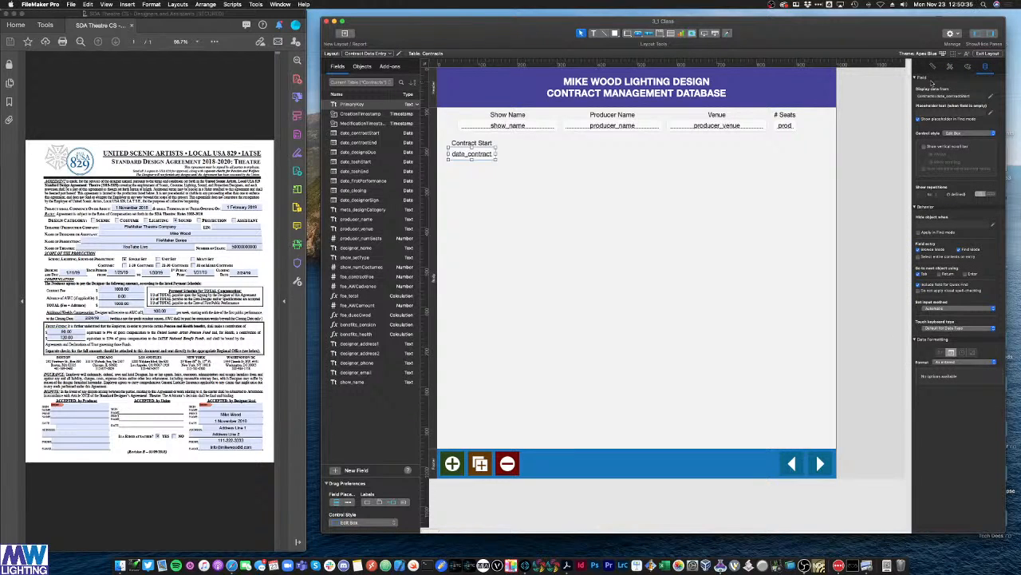
pyautogui.click(963, 134)
pyautogui.click(956, 159)
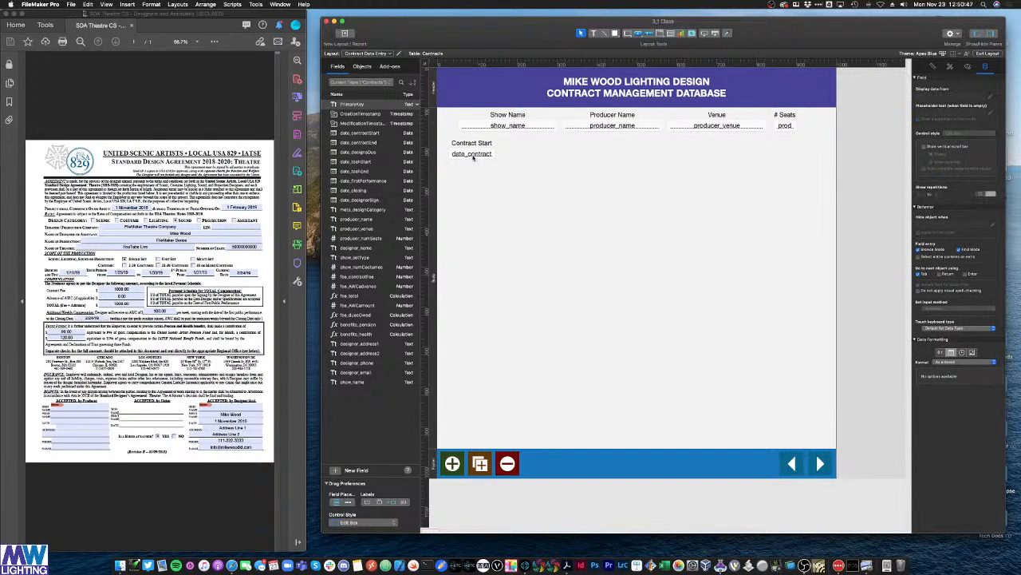
pyautogui.click(496, 164)
# Step: Test the calendar in Browse mode, setting Contract Start to 5/2/2024, then return to Layout mode
pyautogui.press('super+b')
pyautogui.click(471, 146)
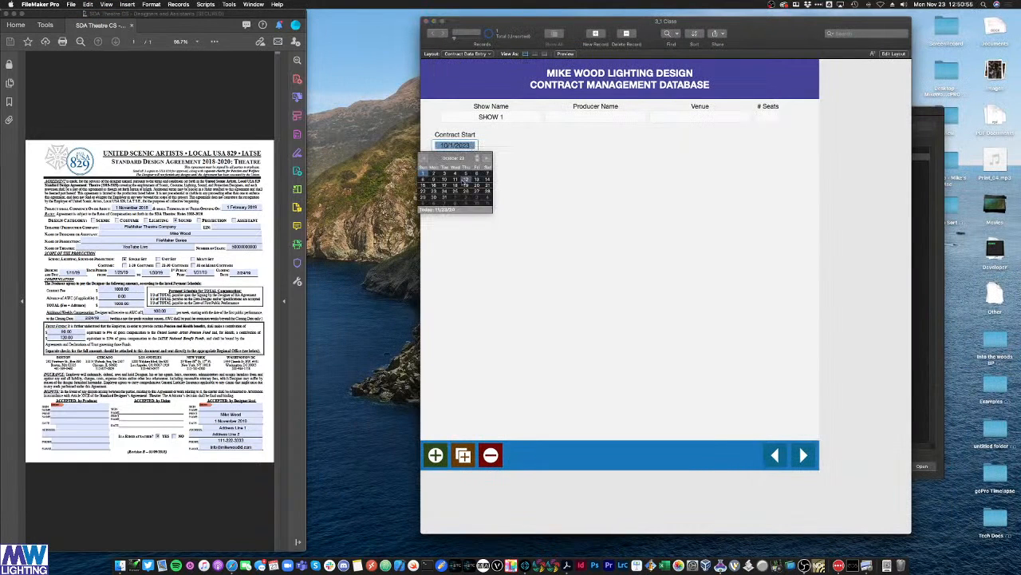
pyautogui.click(466, 180)
pyautogui.click(469, 147)
pyautogui.scroll(-5, 458, 184)
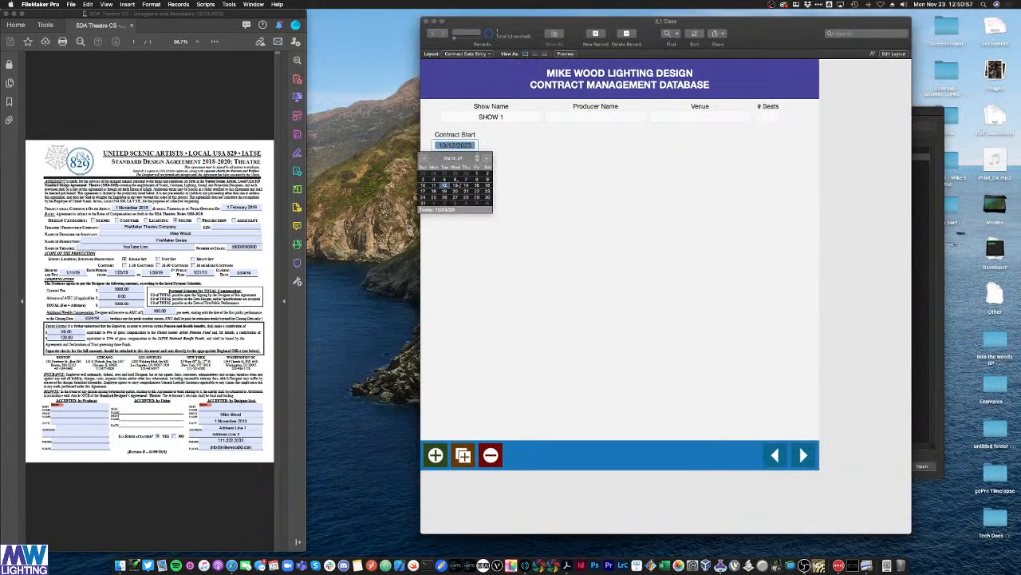
pyautogui.click(458, 181)
pyautogui.click(474, 147)
pyautogui.click(486, 158)
pyautogui.click(486, 158)
pyautogui.click(469, 174)
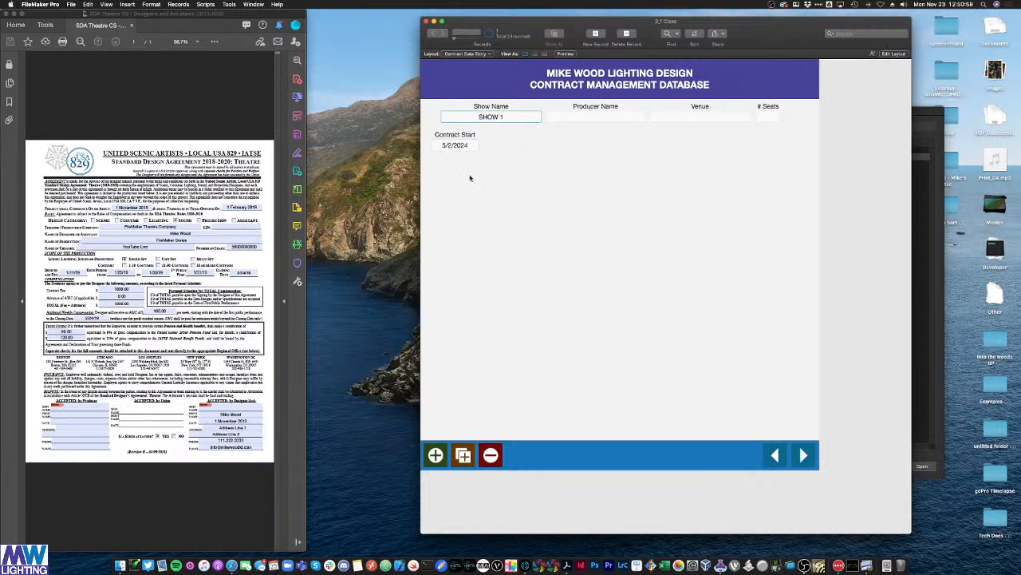
pyautogui.click(575, 176)
pyautogui.press('super+l')
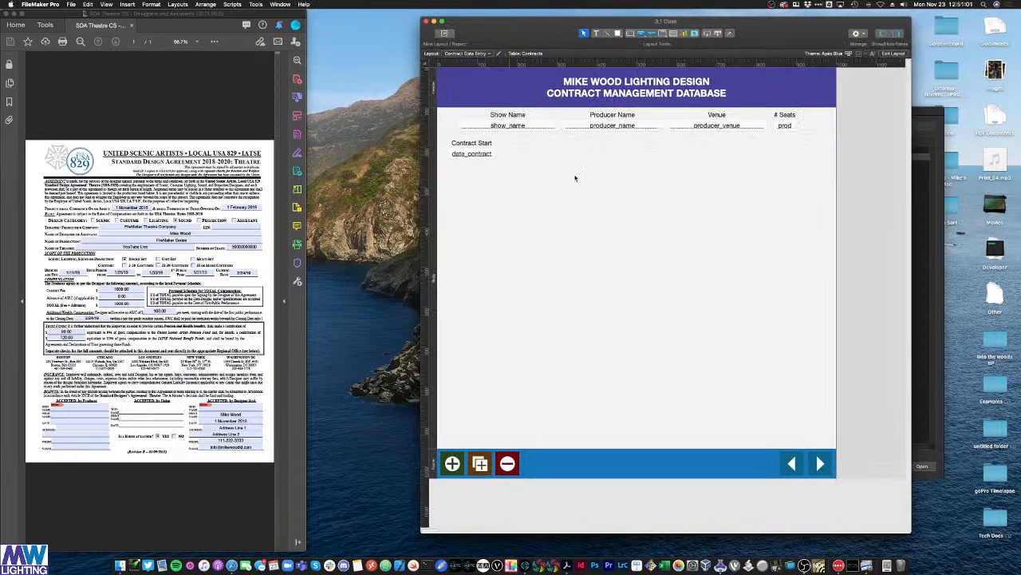
# Step: Duplicate Contract Start into a Contract End pair bound to date_contractEnd
pyautogui.click(938, 348)
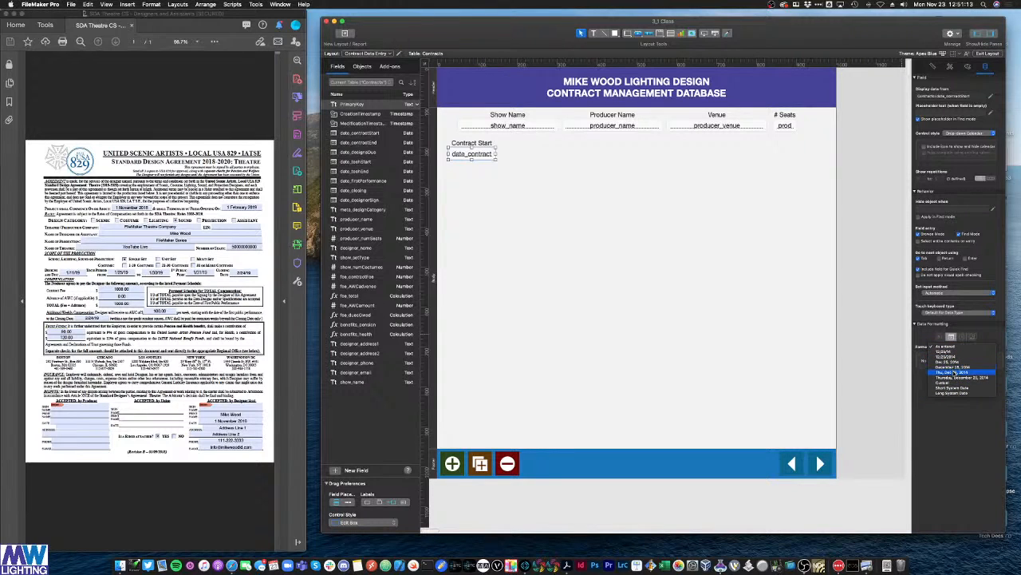
pyautogui.click(961, 427)
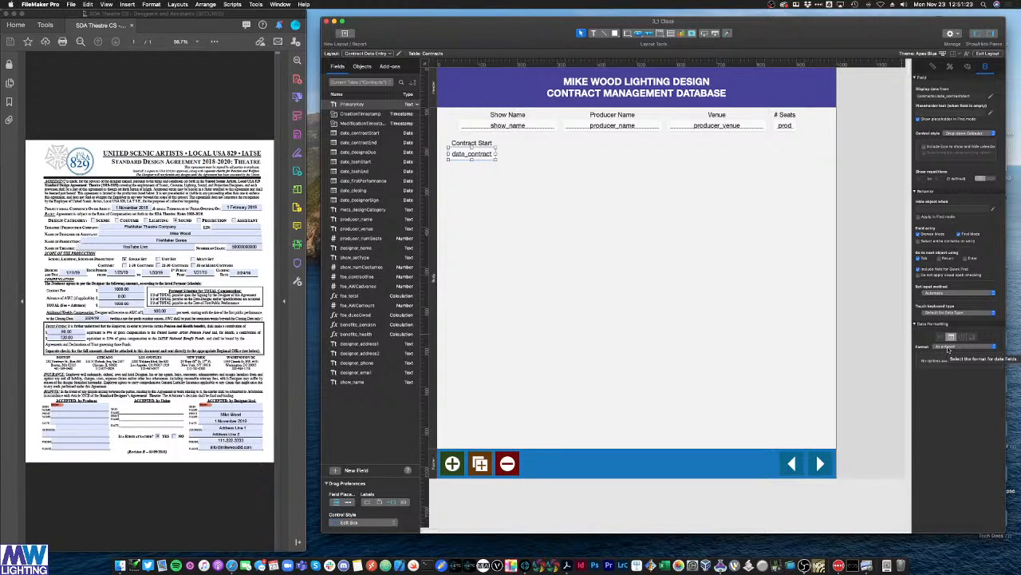
pyautogui.click(769, 260)
pyautogui.moveTo(484, 147); pyautogui.dragTo(535, 155)
pyautogui.press('super+d')
pyautogui.doubleClick(529, 158)
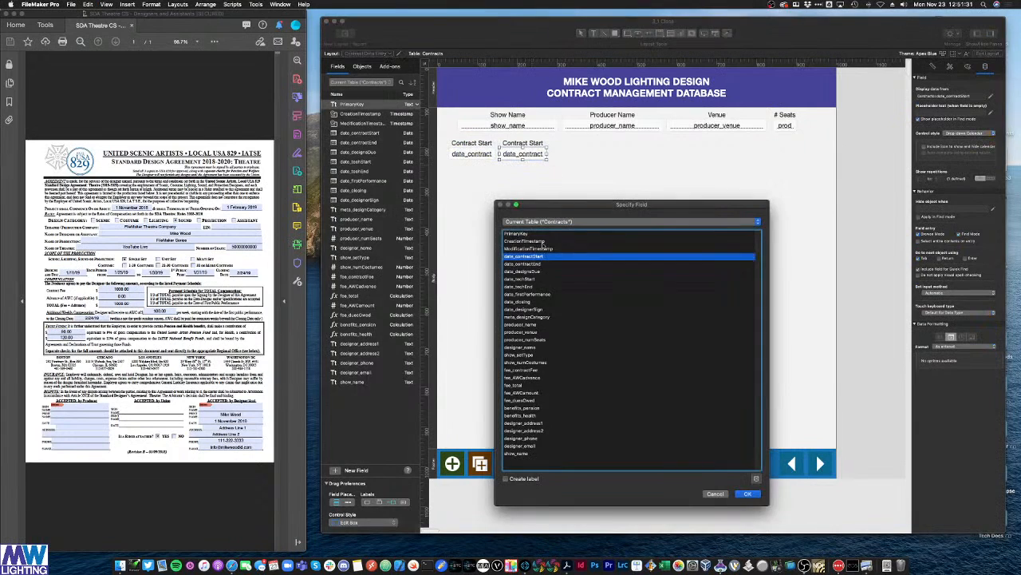
pyautogui.doubleClick(538, 264)
pyautogui.doubleClick(538, 144)
pyautogui.press('super+a')
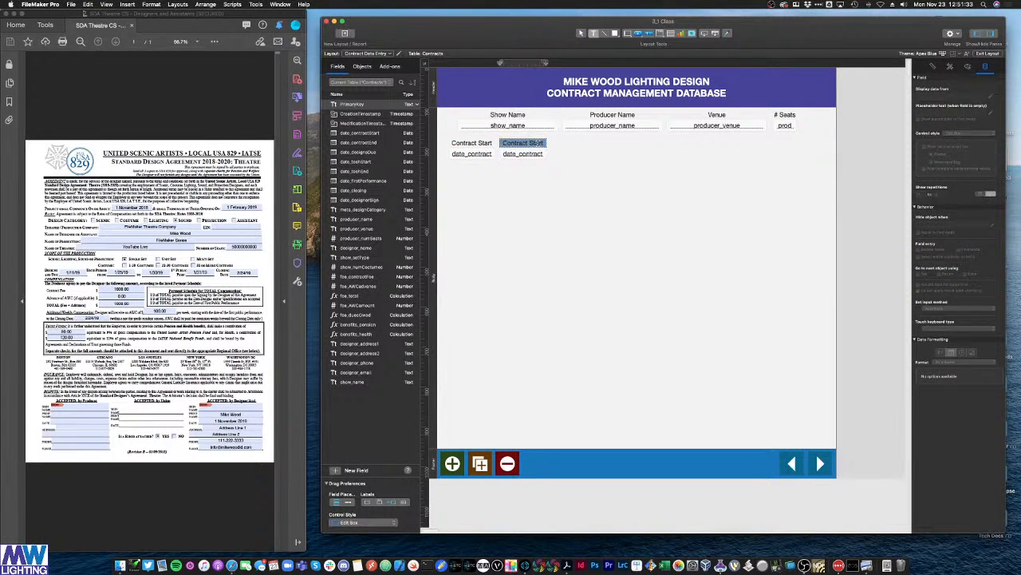
pyautogui.write('Contract End')
pyautogui.press('Escape')
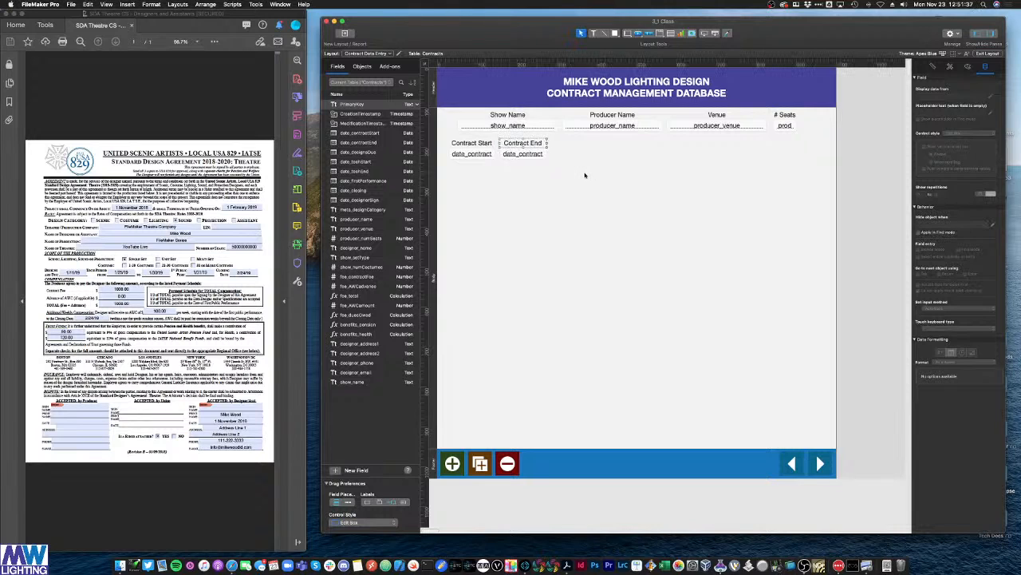
pyautogui.moveTo(579, 174); pyautogui.dragTo(576, 149)
pyautogui.click(583, 184)
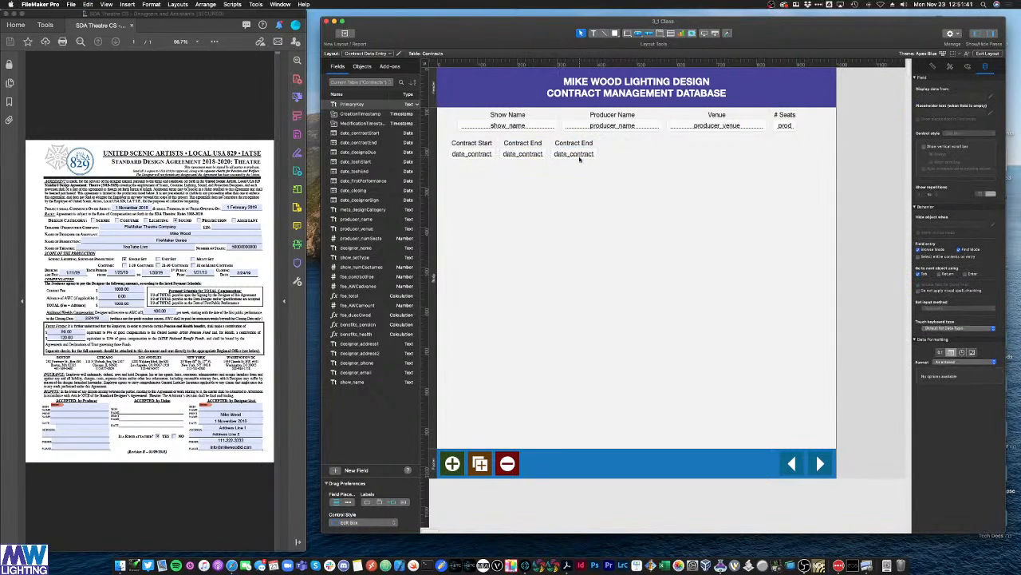
# Step: Bind the next copied field to date_designsDue and relabel it Designs Due
pyautogui.doubleClick(579, 157)
pyautogui.click(530, 270)
pyautogui.press('Return')
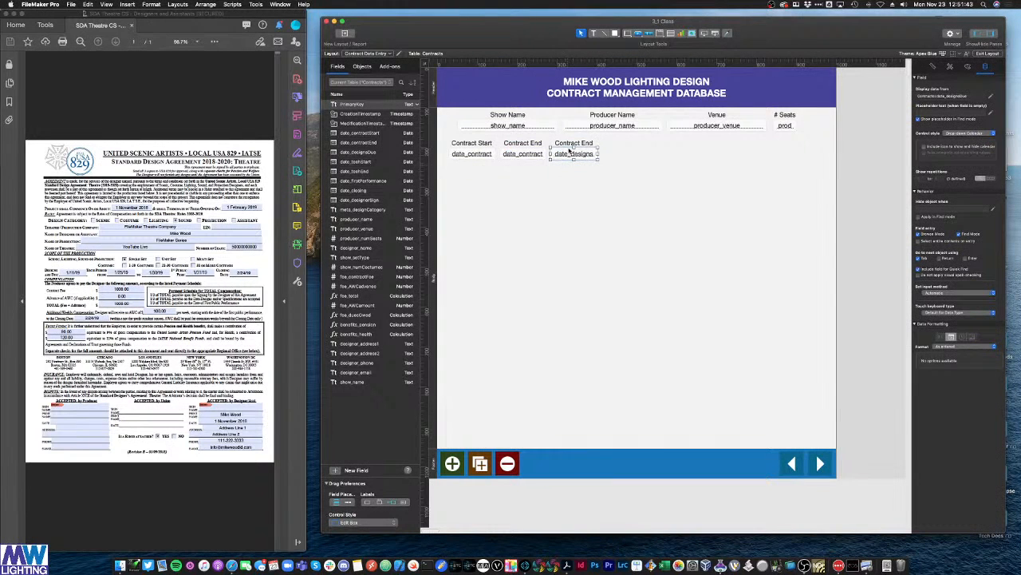
pyautogui.tripleClick(569, 144)
pyautogui.write('Designs Due')
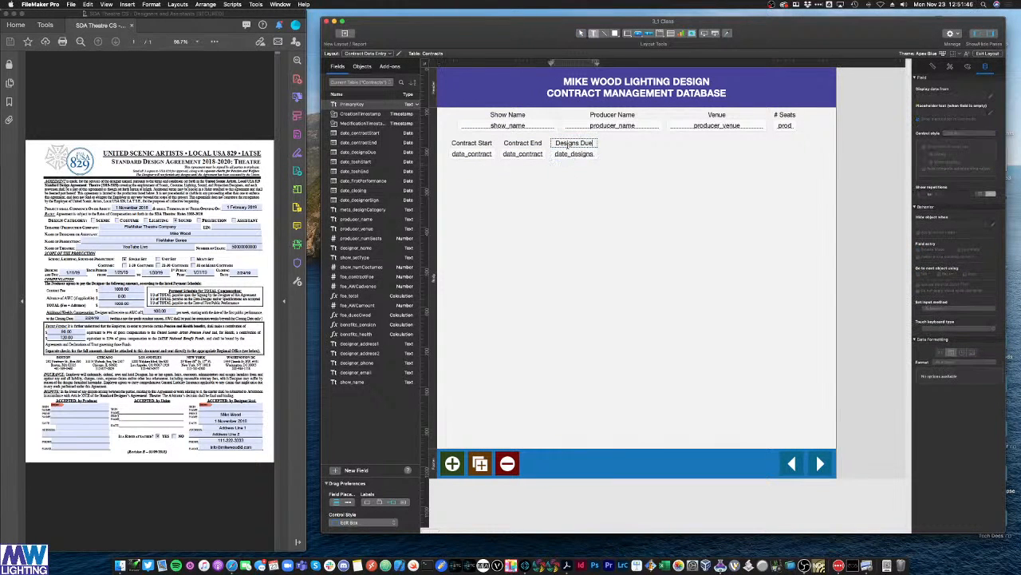
pyautogui.press('Escape')
# Step: Duplicate Designs Due into a Tech Start pair bound to date_techStart, then copy that pair again
pyautogui.moveTo(612, 175); pyautogui.dragTo(624, 157)
pyautogui.press('super+d')
pyautogui.doubleClick(626, 155)
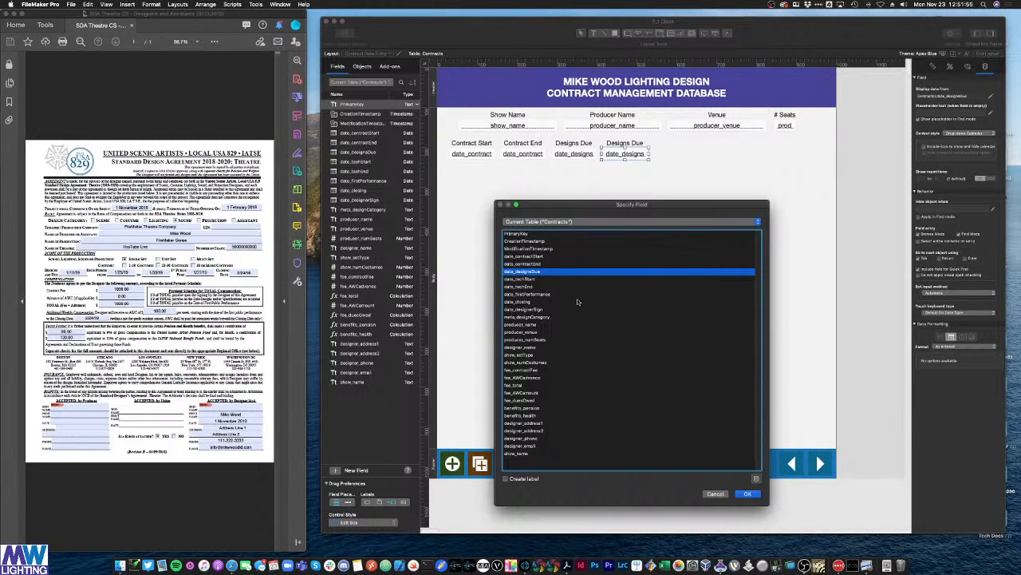
pyautogui.doubleClick(547, 280)
pyautogui.click(613, 145)
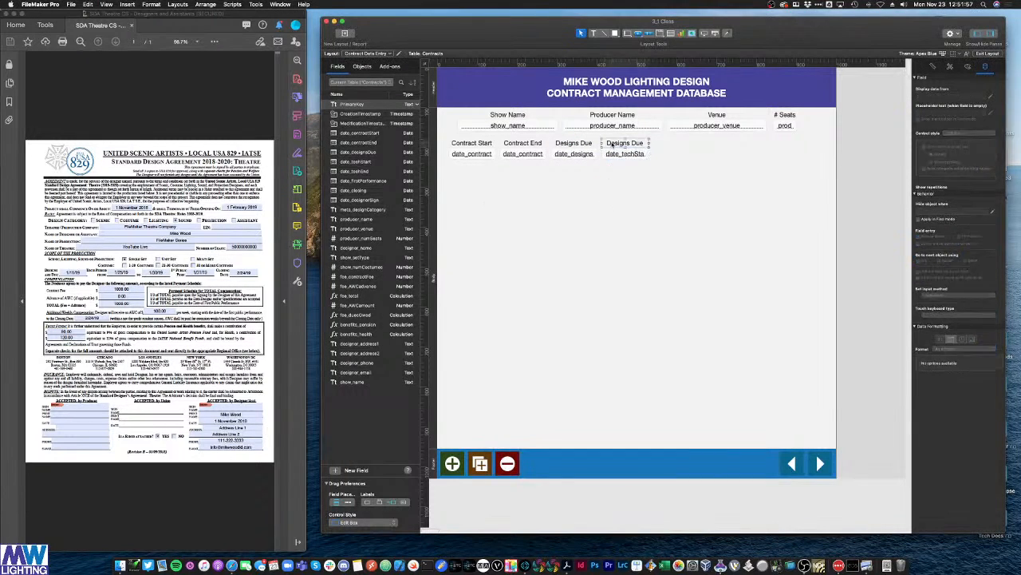
pyautogui.doubleClick(615, 144)
pyautogui.press('super+a')
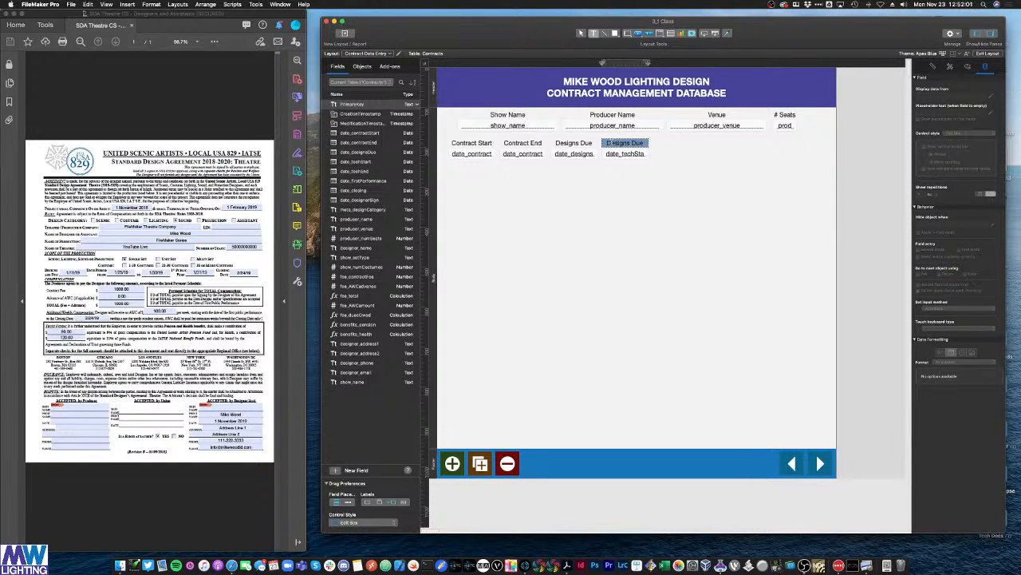
pyautogui.write('Tech Start')
pyautogui.click(634, 173)
pyautogui.moveTo(636, 170); pyautogui.dragTo(668, 154)
pyautogui.press('super+d')
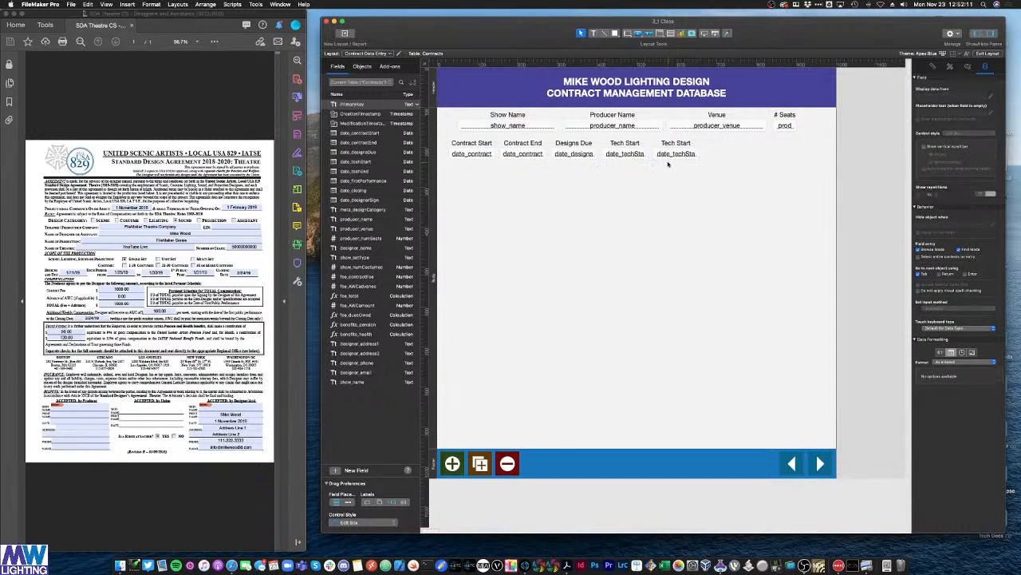
# Step: Bind the copied pair to date_techEnd and relabel it Tech End
pyautogui.doubleClick(668, 154)
pyautogui.click(544, 287)
pyautogui.doubleClick(544, 288)
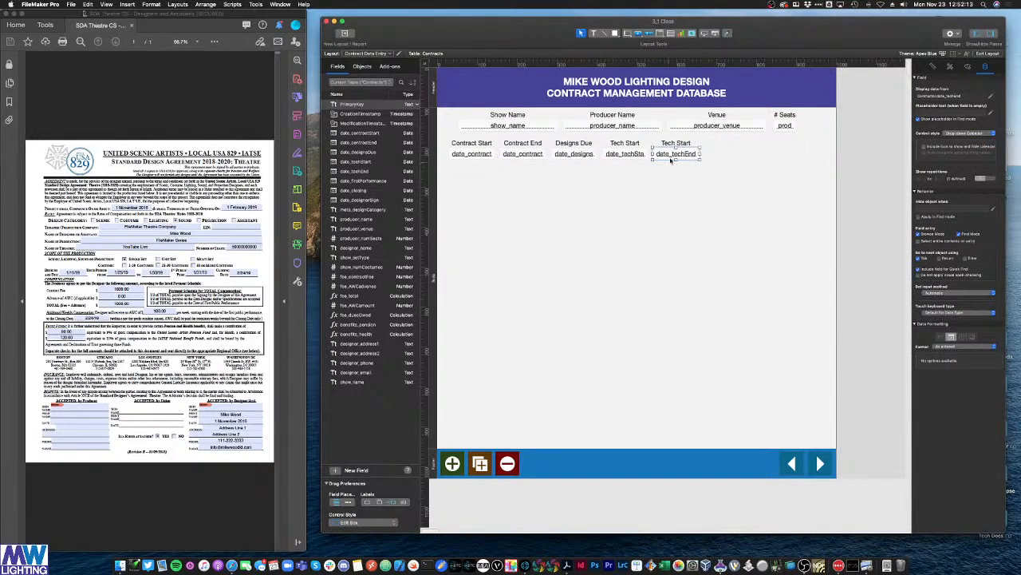
pyautogui.doubleClick(679, 143)
pyautogui.write('End')
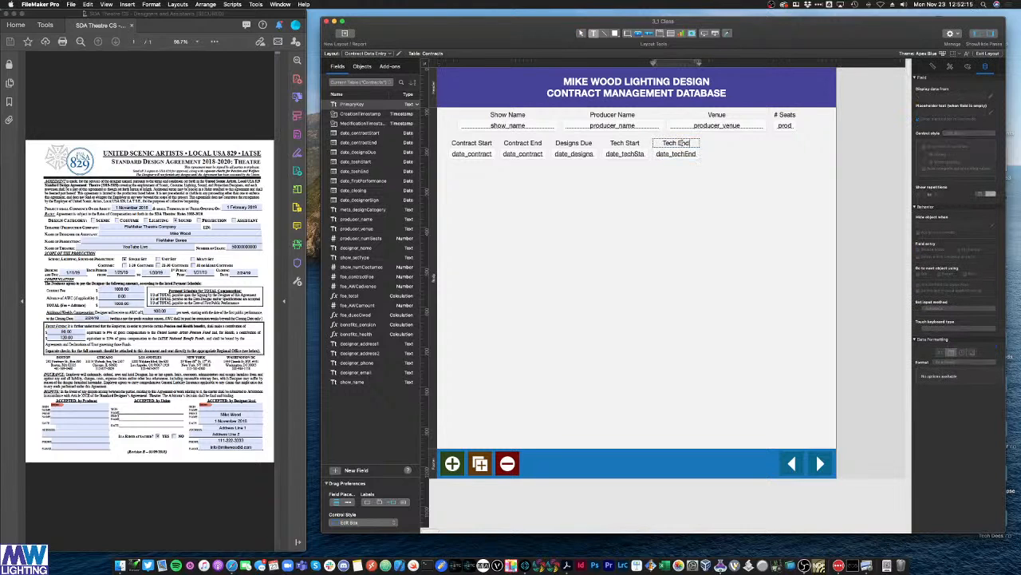
pyautogui.click(674, 154)
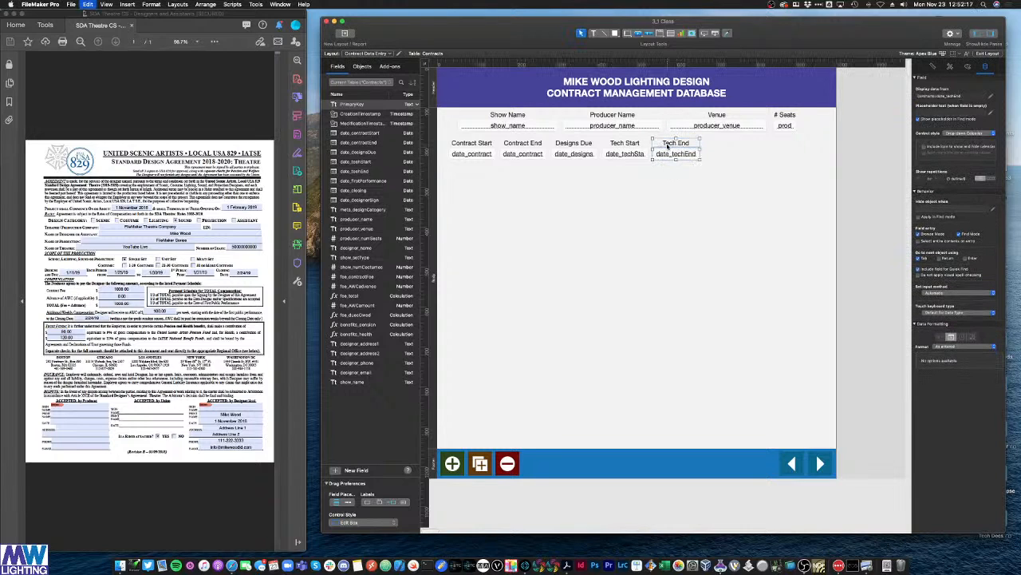
# Step: Copy Tech End into a pair bound to date_firstPerformance, labelled 1st Perf
pyautogui.moveTo(670, 159); pyautogui.dragTo(717, 155)
pyautogui.doubleClick(718, 154)
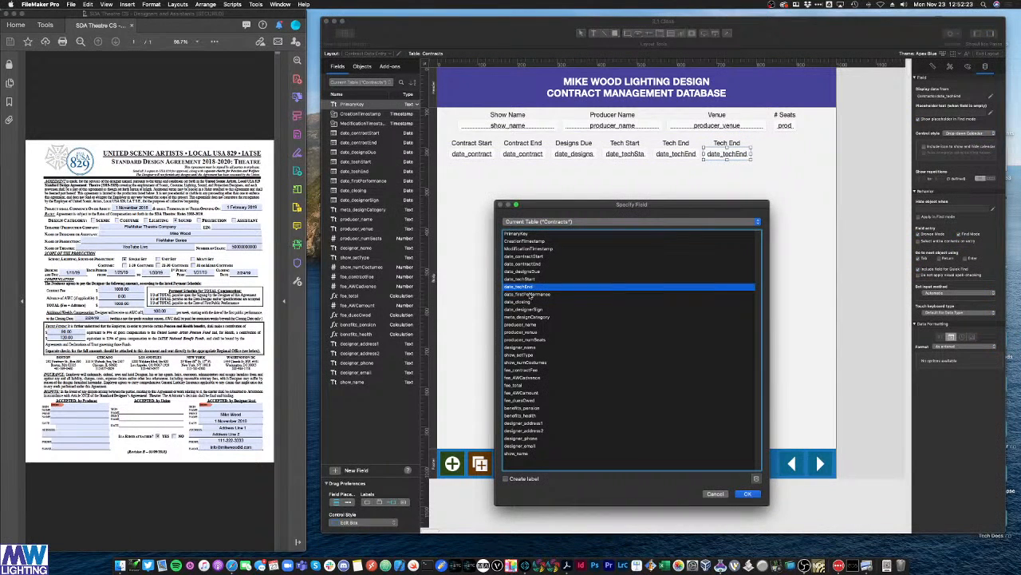
pyautogui.doubleClick(529, 286)
pyautogui.tripleClick(726, 144)
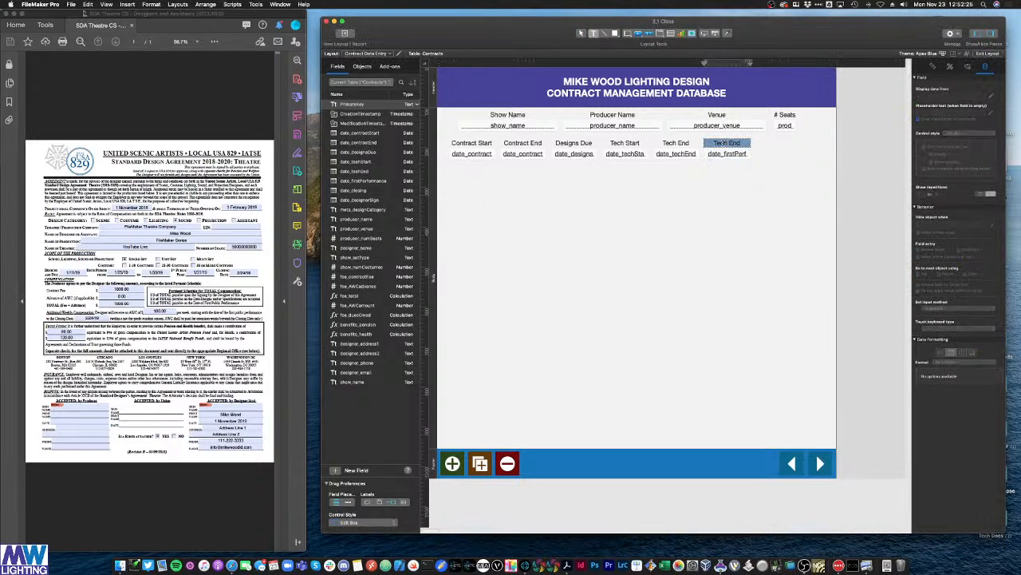
pyautogui.write('1st Performance')
pyautogui.click(724, 214)
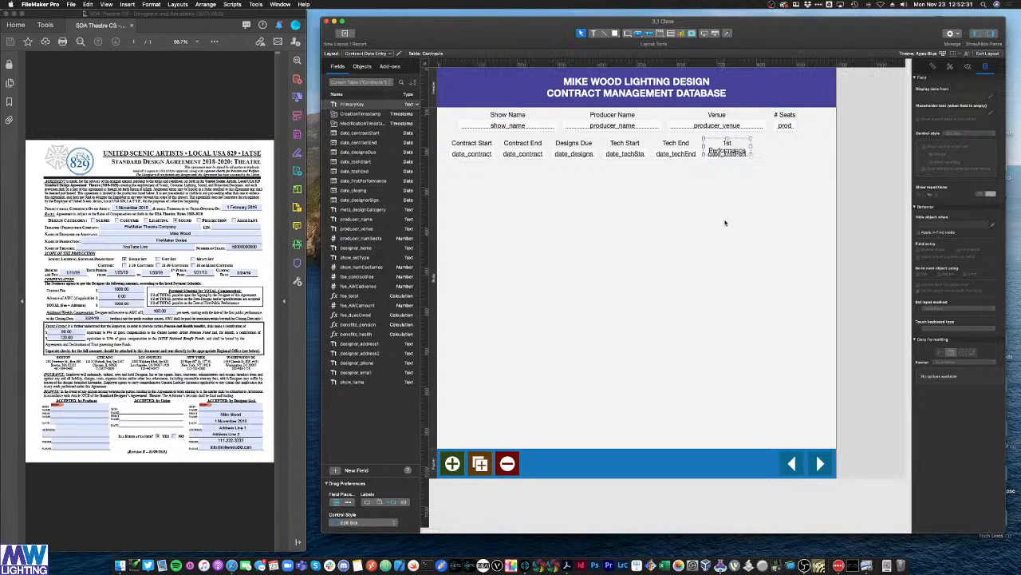
pyautogui.press('super+z')
pyautogui.doubleClick(727, 144)
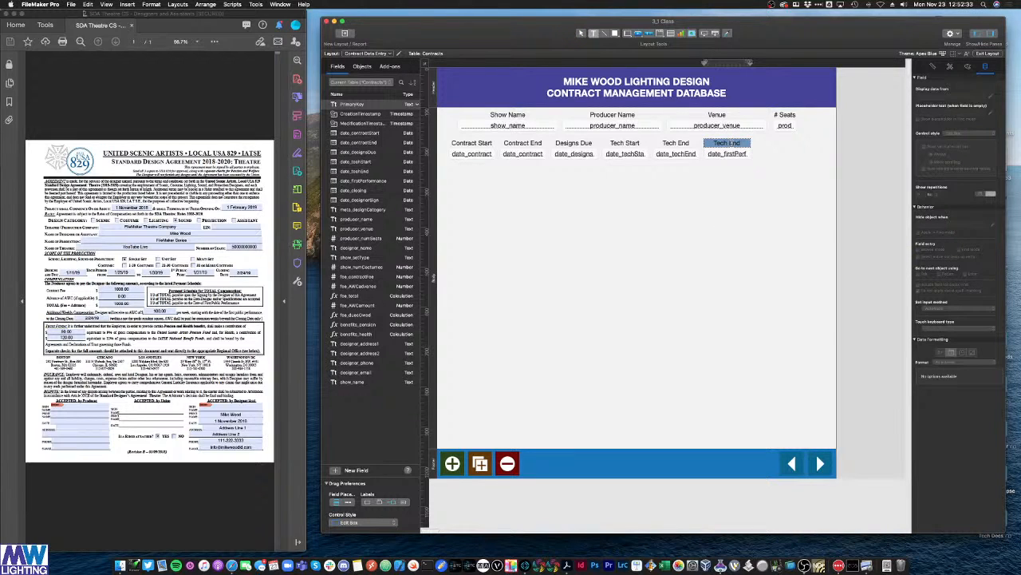
pyautogui.write('1st Perf')
pyautogui.click(700, 189)
# Step: Duplicate 1st Perf into a Closing pair bound to date_closing
pyautogui.moveTo(743, 173); pyautogui.dragTo(775, 155)
pyautogui.press('super+d')
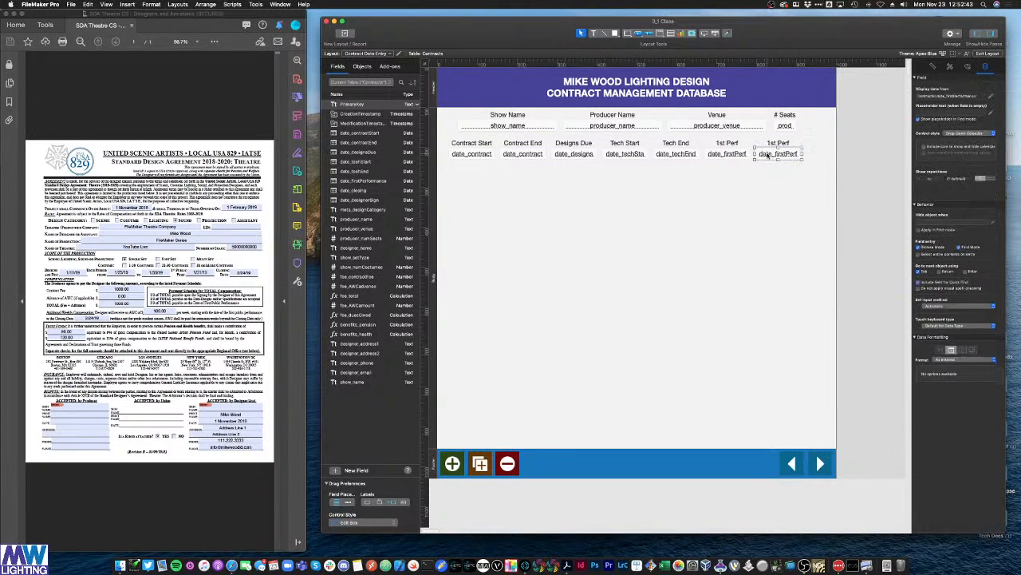
pyautogui.doubleClick(779, 153)
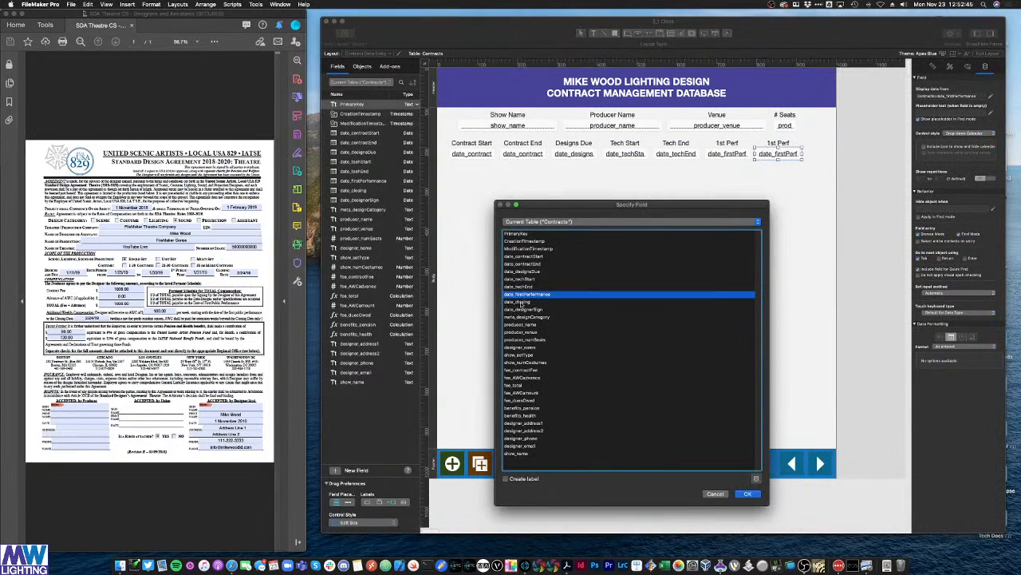
pyautogui.doubleClick(522, 302)
pyautogui.doubleClick(778, 142)
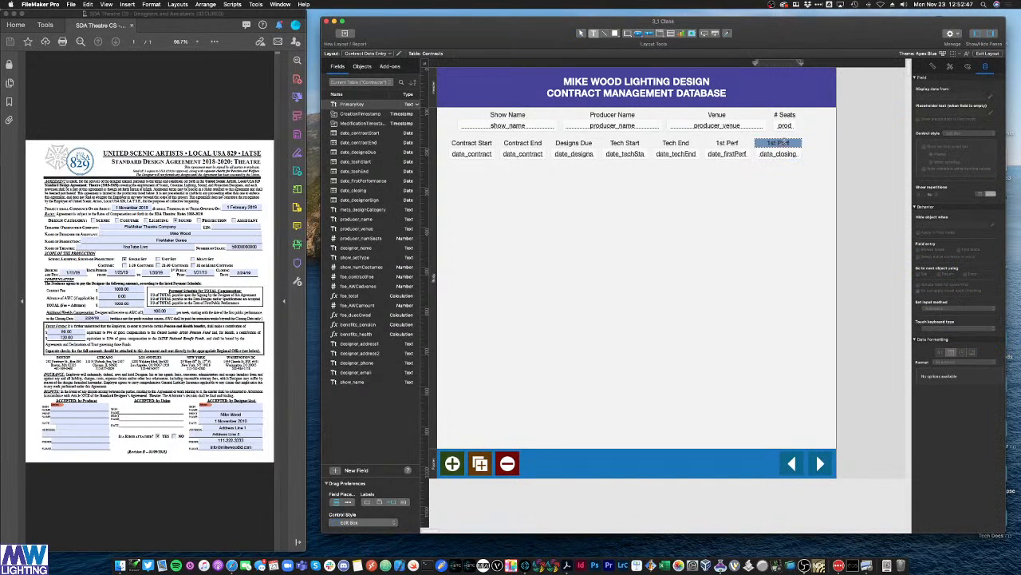
pyautogui.write('Closing')
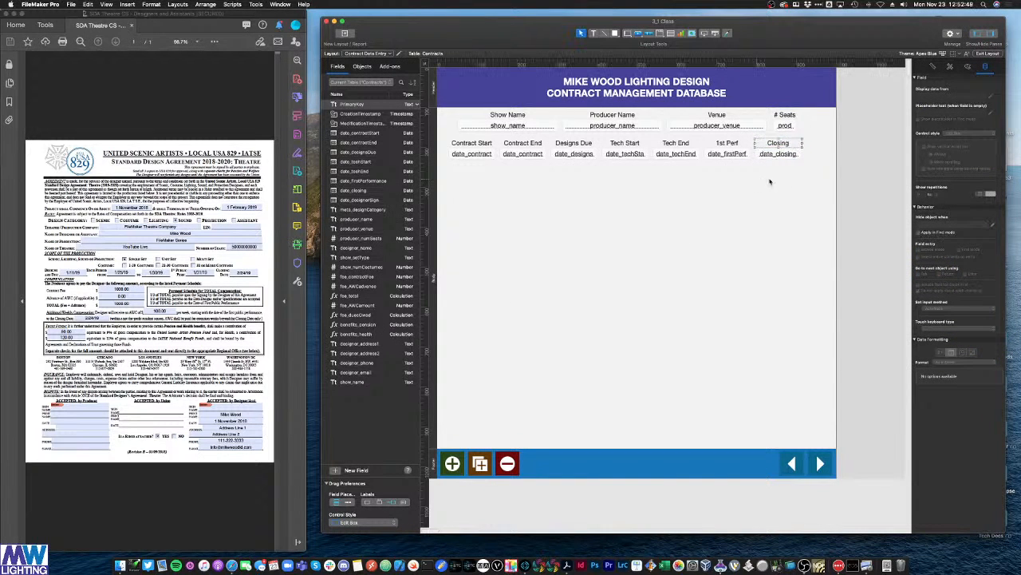
pyautogui.click(772, 182)
# Step: Shift the whole row of date labels and fields slightly to the right
pyautogui.moveTo(596, 162); pyautogui.dragTo(467, 138)
pyautogui.moveTo(523, 157); pyautogui.dragTo(530, 157)
pyautogui.click(527, 191)
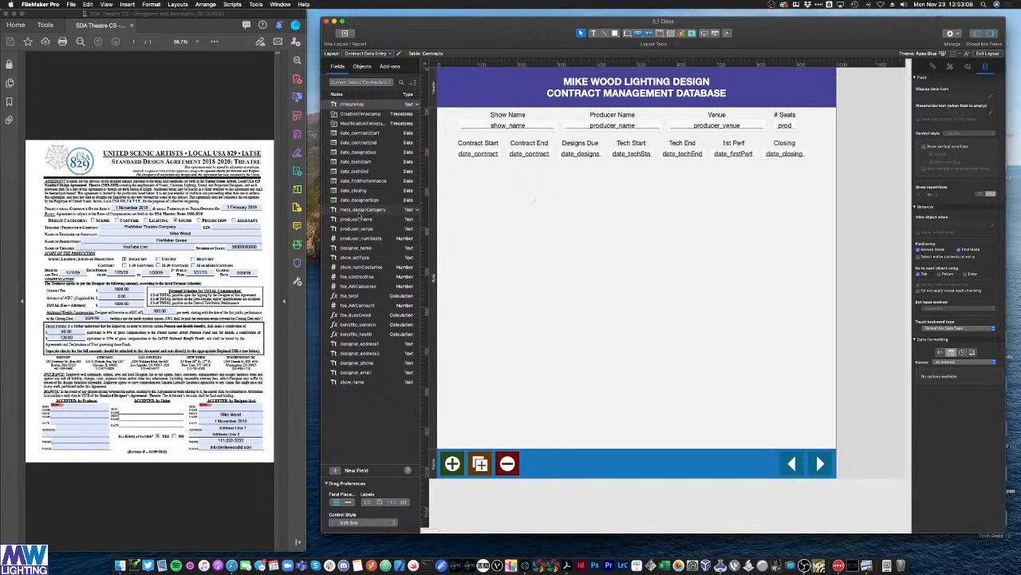
# Step: Duplicate the Show Name label and field and place the copy just below the date row
pyautogui.click(514, 125)
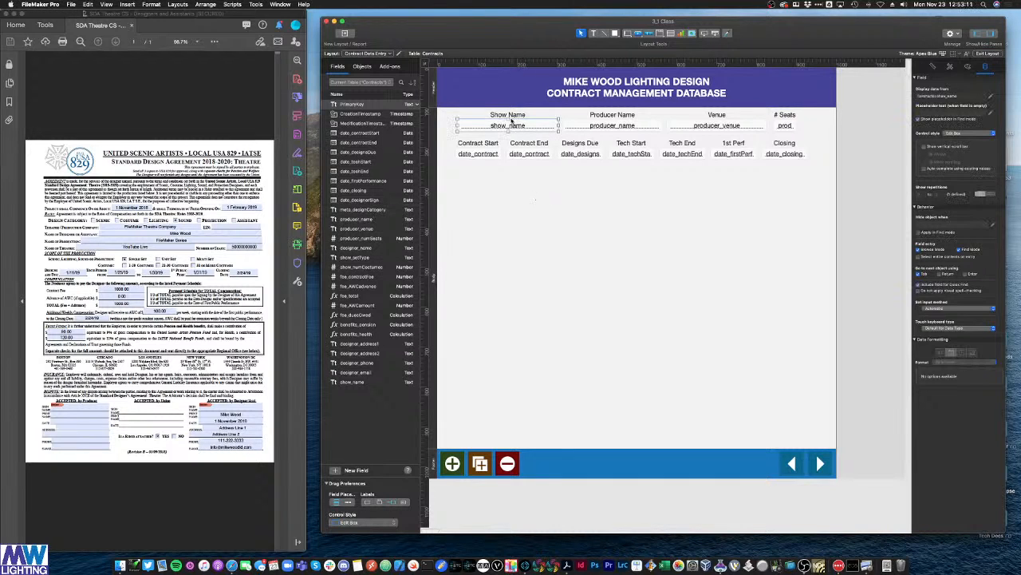
pyautogui.click(511, 115)
pyautogui.click(528, 210)
pyautogui.press('super+v')
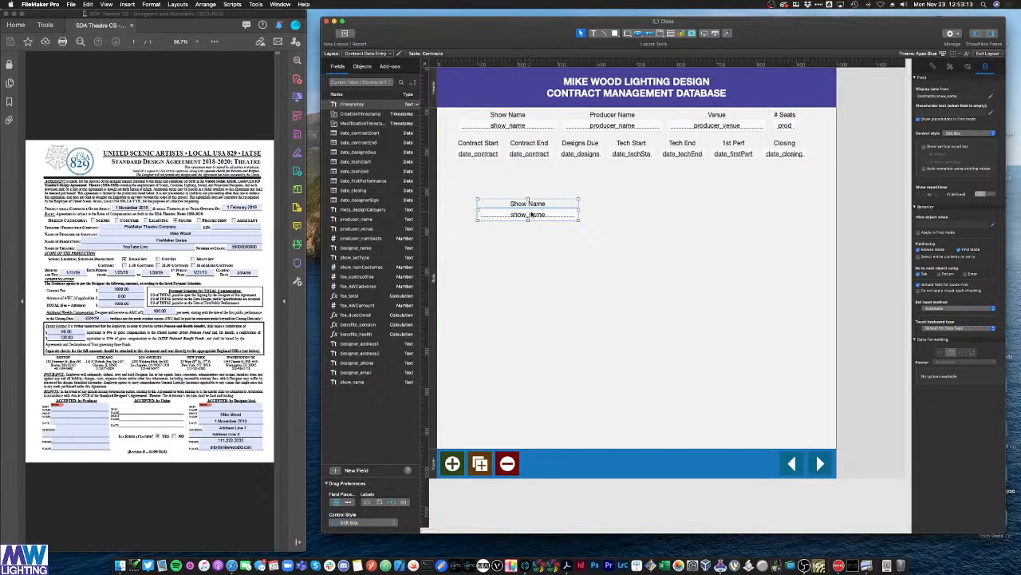
pyautogui.moveTo(532, 213); pyautogui.dragTo(516, 187)
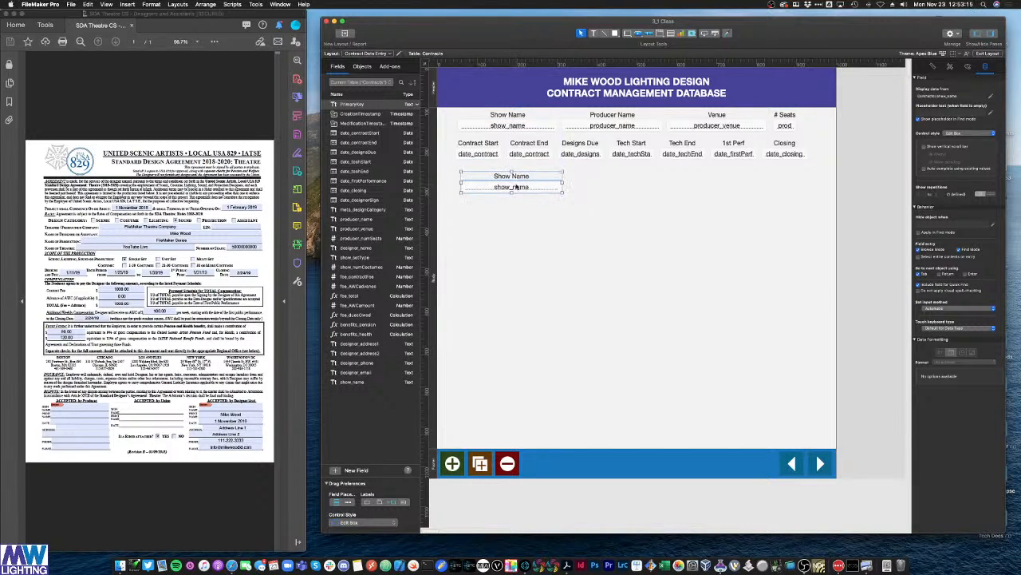
pyautogui.click(515, 182)
# Step: Rename the copied label to 'Design Category'
pyautogui.doubleClick(514, 178)
pyautogui.press('super+a')
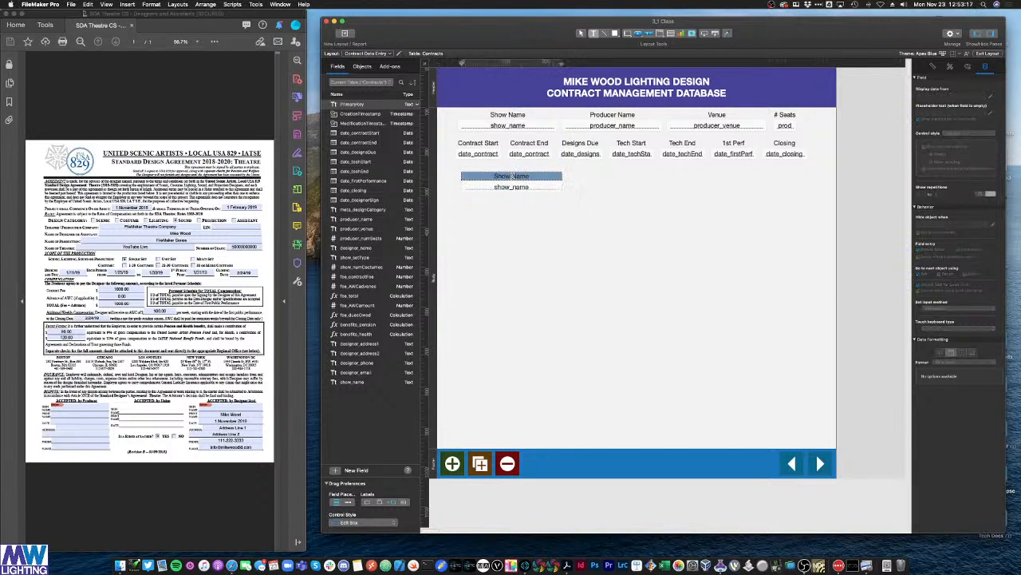
pyautogui.write('Design Cat')
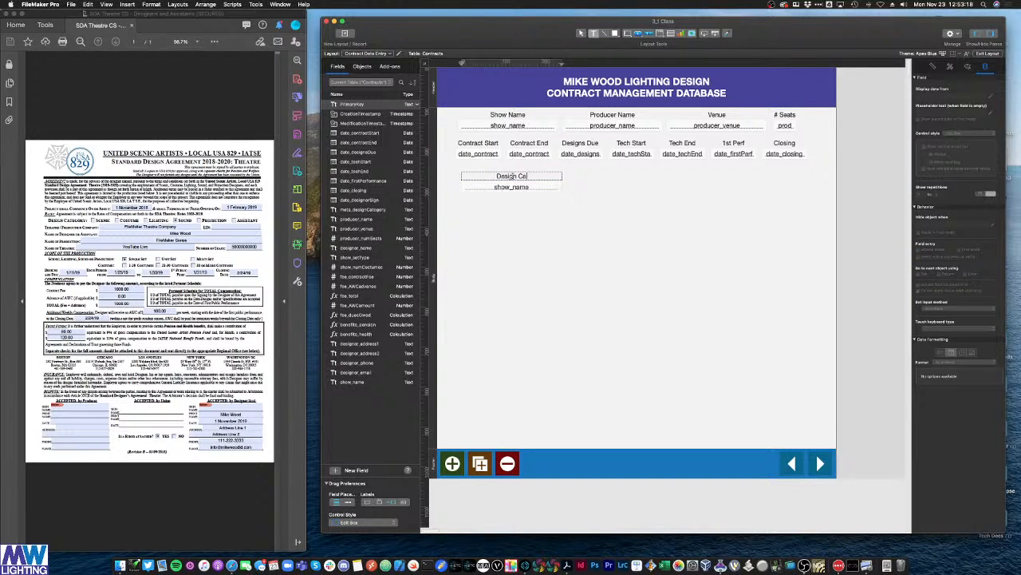
pyautogui.write('egory')
pyautogui.press('Escape')
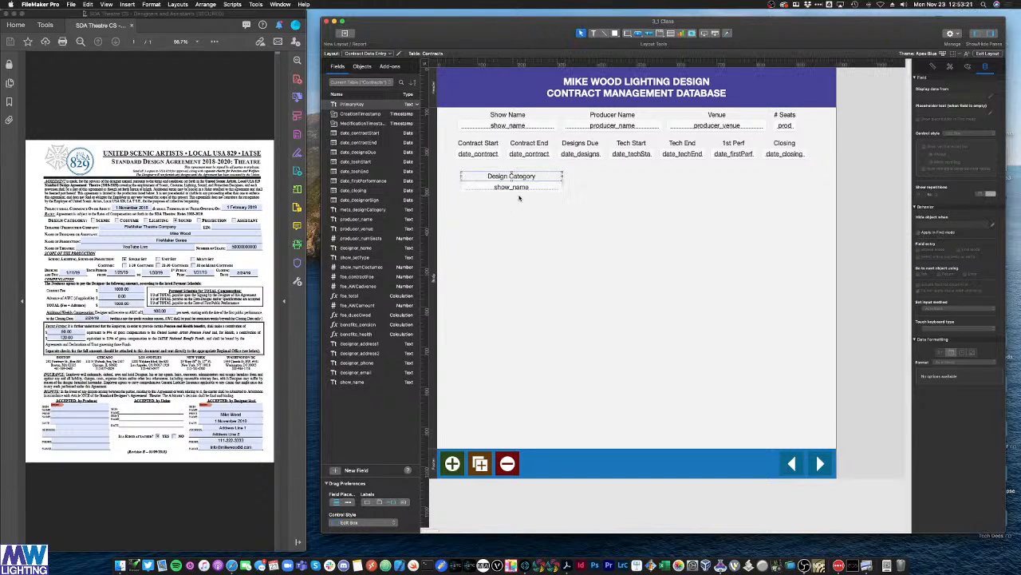
# Step: Point the copied field at meta_designCategory and nudge the pair slightly up-left
pyautogui.moveTo(561, 202); pyautogui.dragTo(511, 171)
pyautogui.click(541, 216)
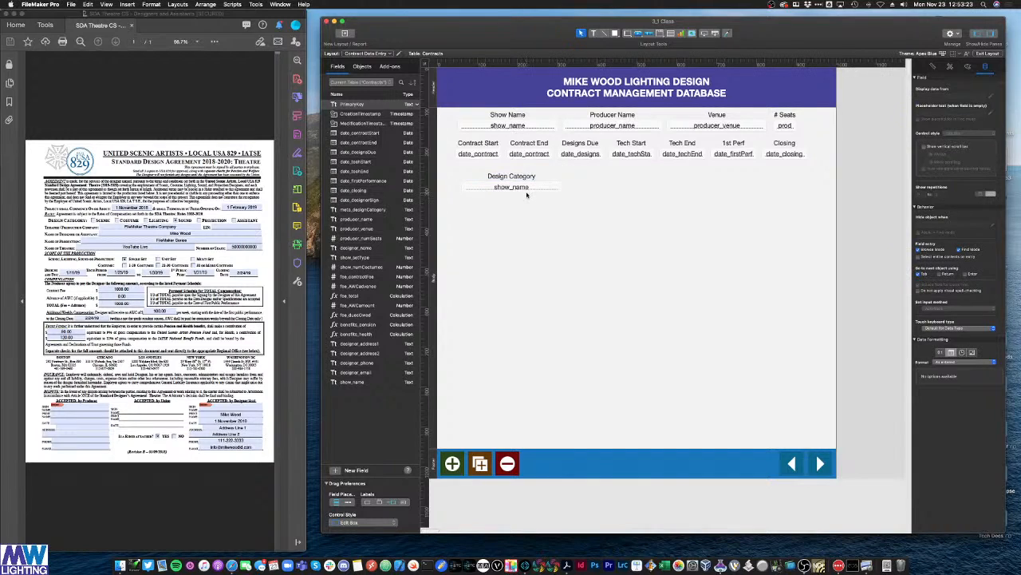
pyautogui.doubleClick(526, 188)
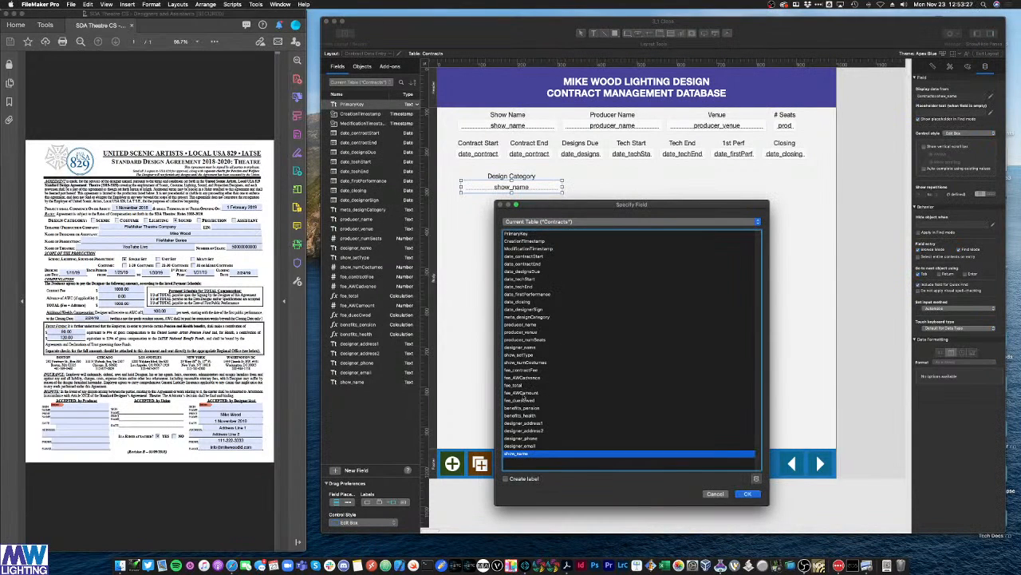
pyautogui.doubleClick(533, 317)
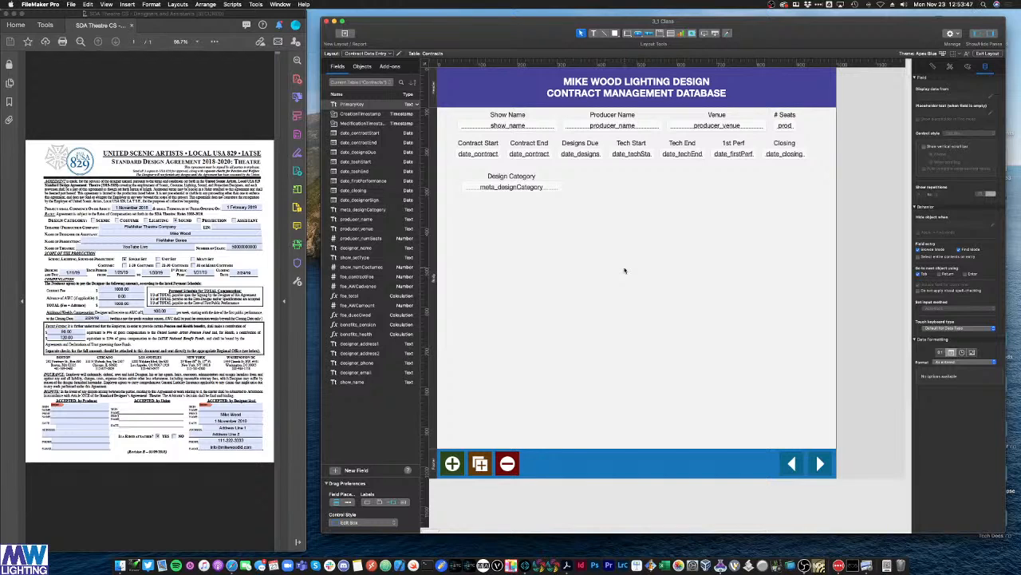
pyautogui.moveTo(565, 207); pyautogui.dragTo(520, 185)
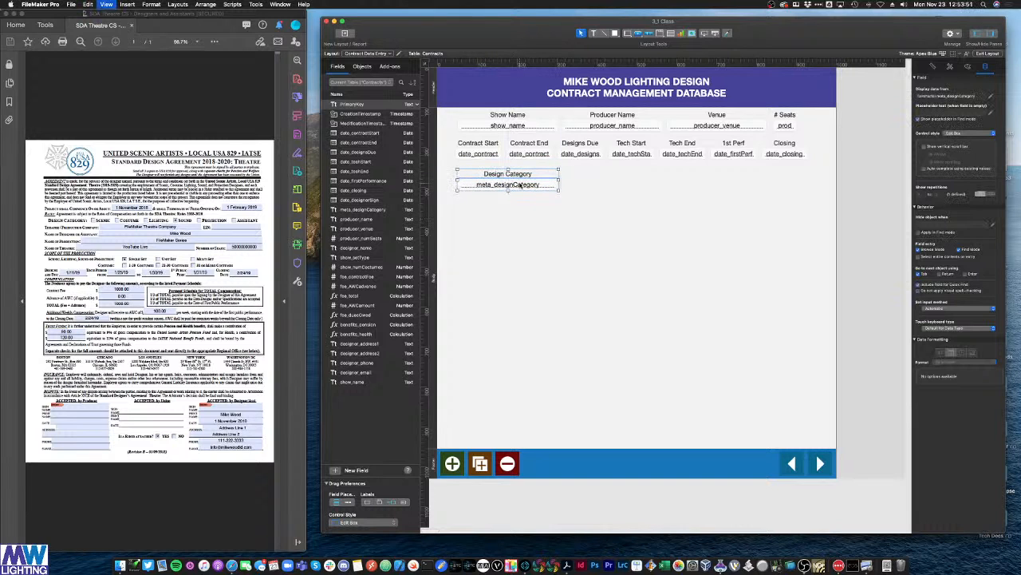
# Step: Test the Design Category field in Browse mode with throwaway text, delete it, and return to Layout mode
pyautogui.press('super+b')
pyautogui.click(493, 177)
pyautogui.write('wgwrh')
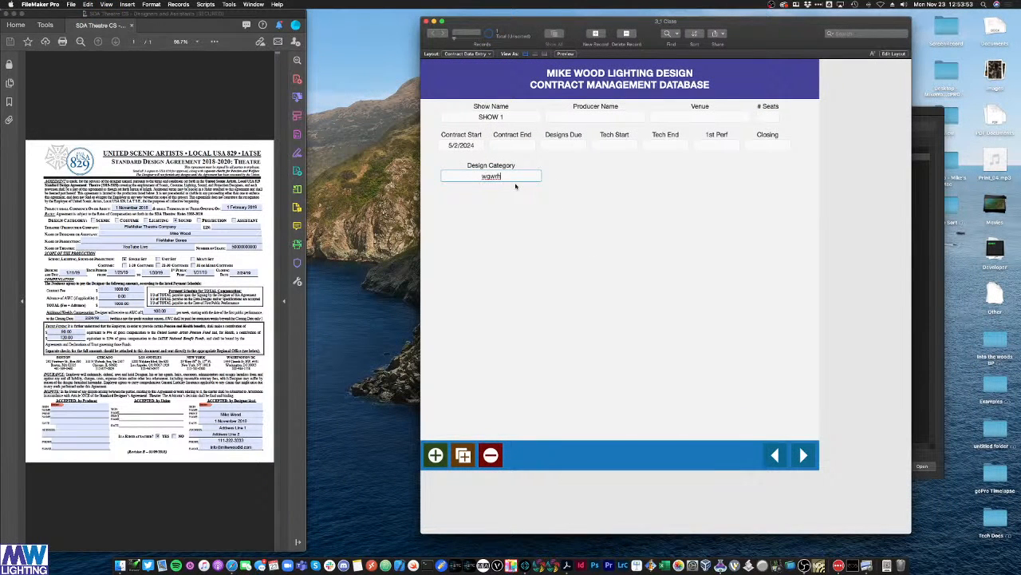
pyautogui.tripleClick(496, 174)
pyautogui.press('BackSpace')
pyautogui.click(518, 201)
pyautogui.click(485, 175)
pyautogui.click(565, 182)
pyautogui.press('super+l')
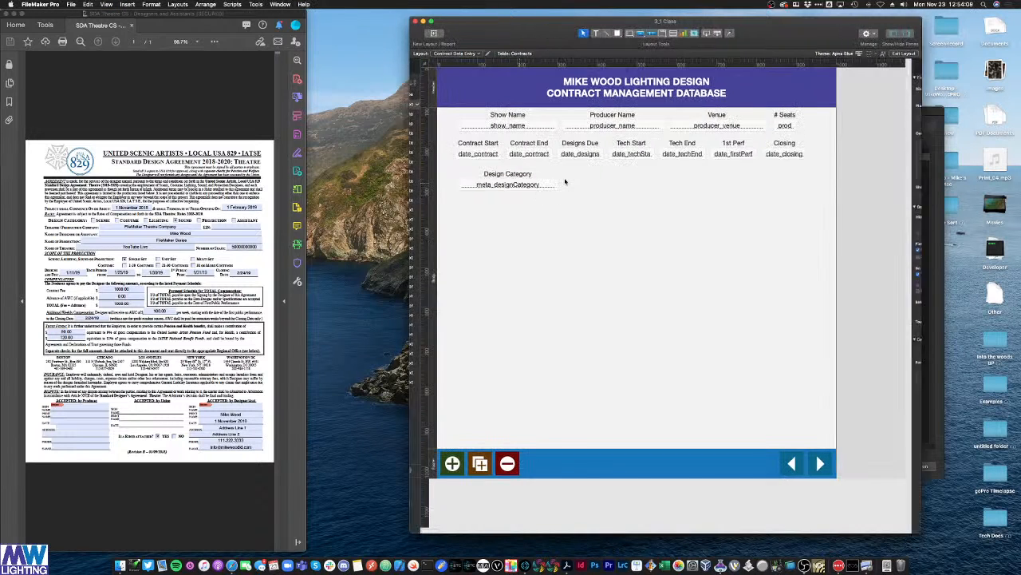
pyautogui.moveTo(523, 34); pyautogui.dragTo(518, 32)
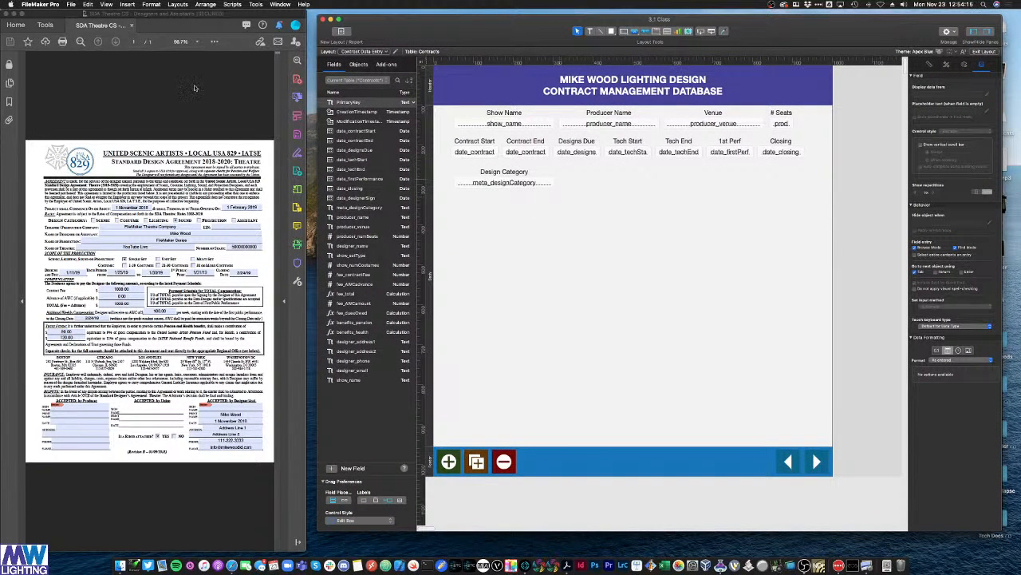
# Step: Start a new value list in Manage Value Lists, then type and clear some test values
pyautogui.click(71, 5)
pyautogui.moveTo(92, 71)
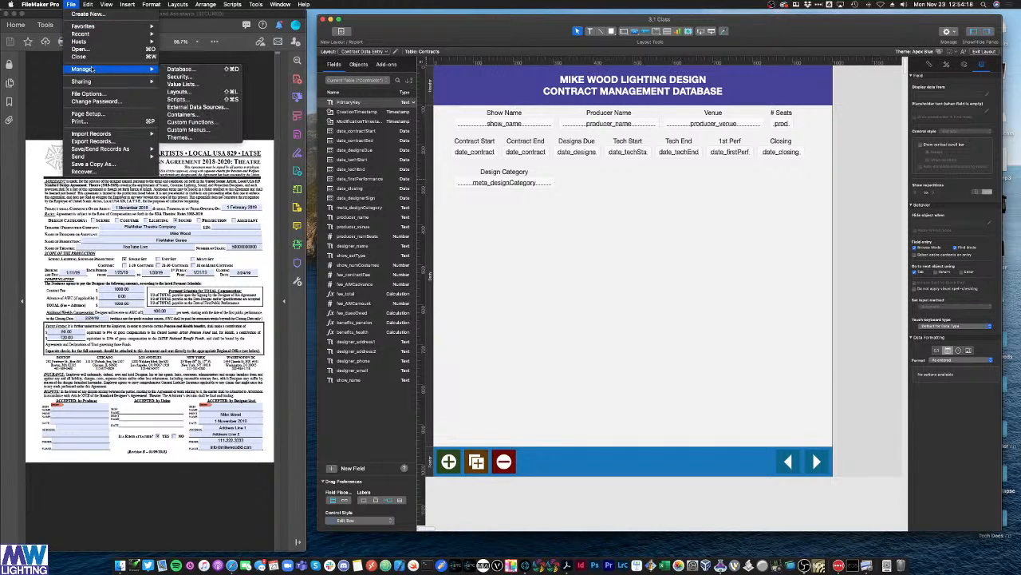
pyautogui.click(180, 84)
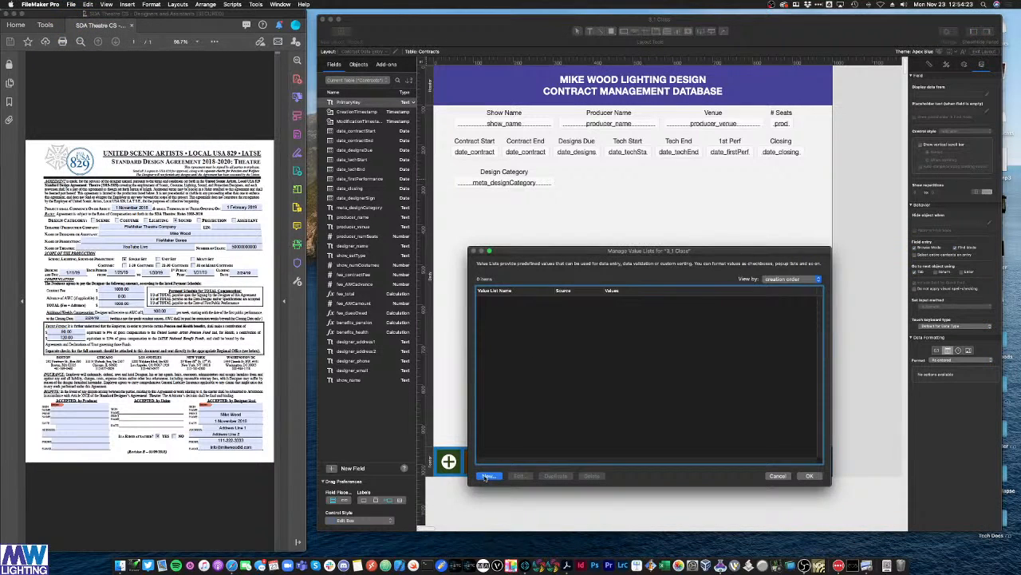
pyautogui.click(487, 477)
pyautogui.click(544, 295)
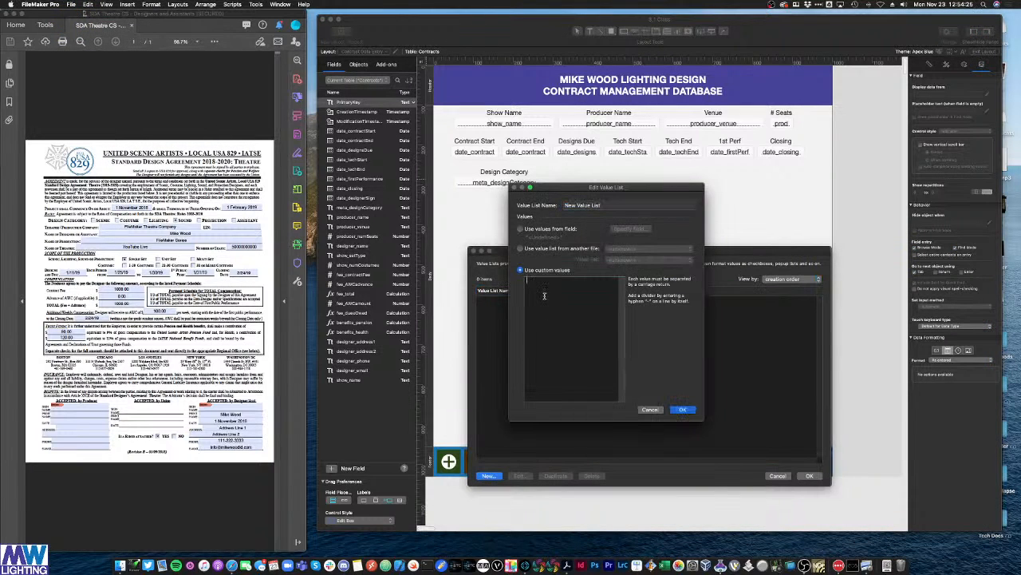
pyautogui.write('oijh')
pyautogui.press('Return')
pyautogui.write('rhoij3')
pyautogui.press('Return')
pyautogui.write('ohij3')
pyautogui.write('o3ihjle')
pyautogui.press('Return')
pyautogui.write('oilkjh')
pyautogui.press('super+a')
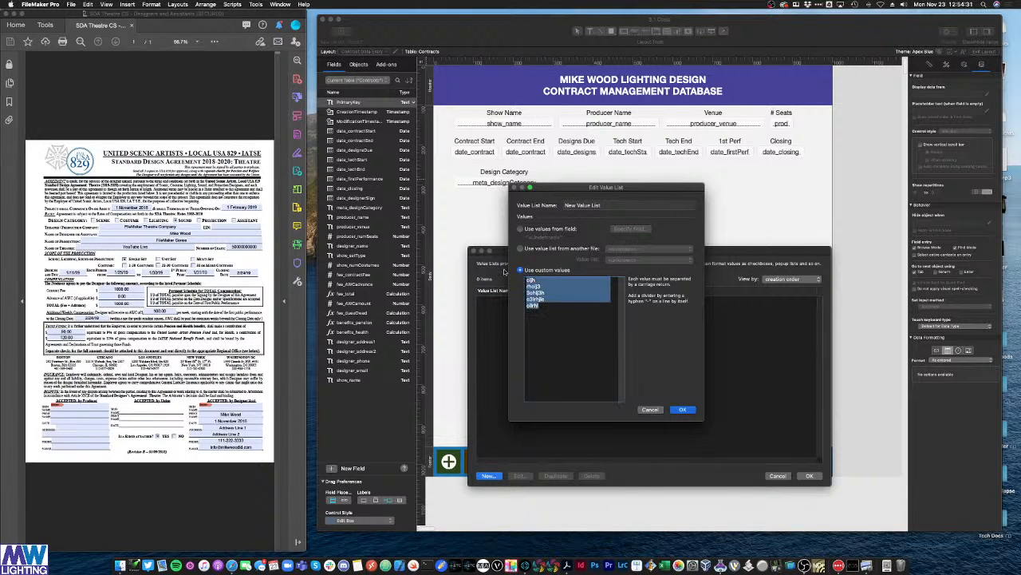
pyautogui.press('BackSpace')
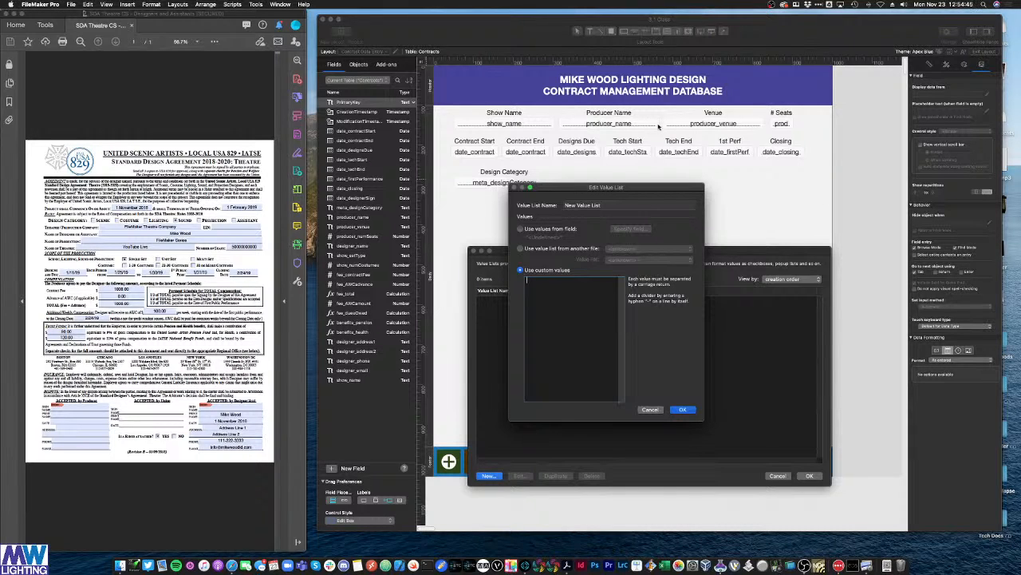
# Step: Name the list Contract Categories with Scenic, Costume, Lighting, Sound, Projection, Assistant, and save it
pyautogui.tripleClick(587, 204)
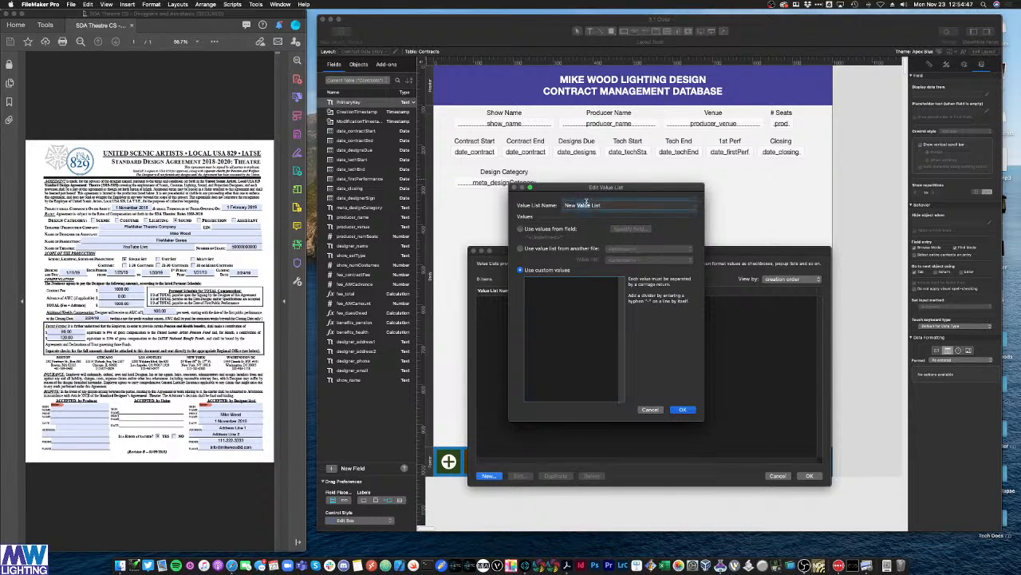
pyautogui.write('Con')
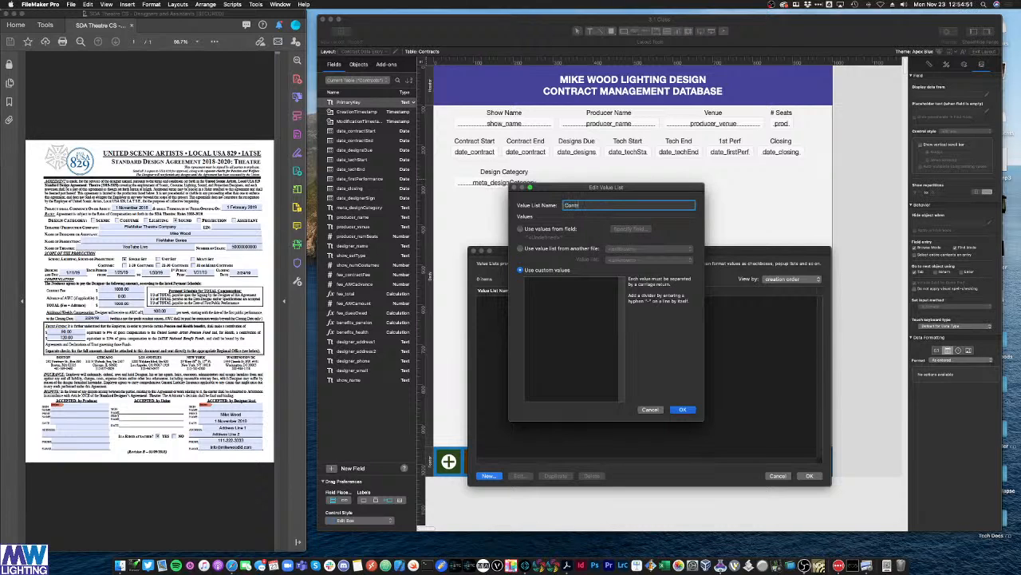
pyautogui.write('tract Categories')
pyautogui.press('Tab')
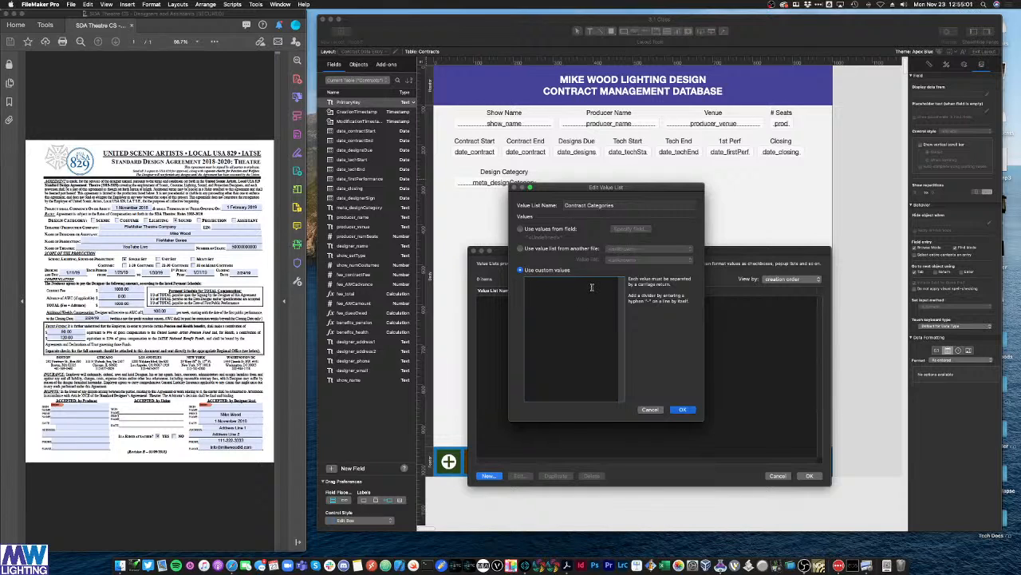
pyautogui.write('Scenic ')
pyautogui.write('Cost')
pyautogui.write('ume')
pyautogui.press('Return')
pyautogui.write('Lighting')
pyautogui.press('Return')
pyautogui.write('Sound')
pyautogui.press('Return')
pyautogui.write('Projection')
pyautogui.press('Return')
pyautogui.write('Assistant')
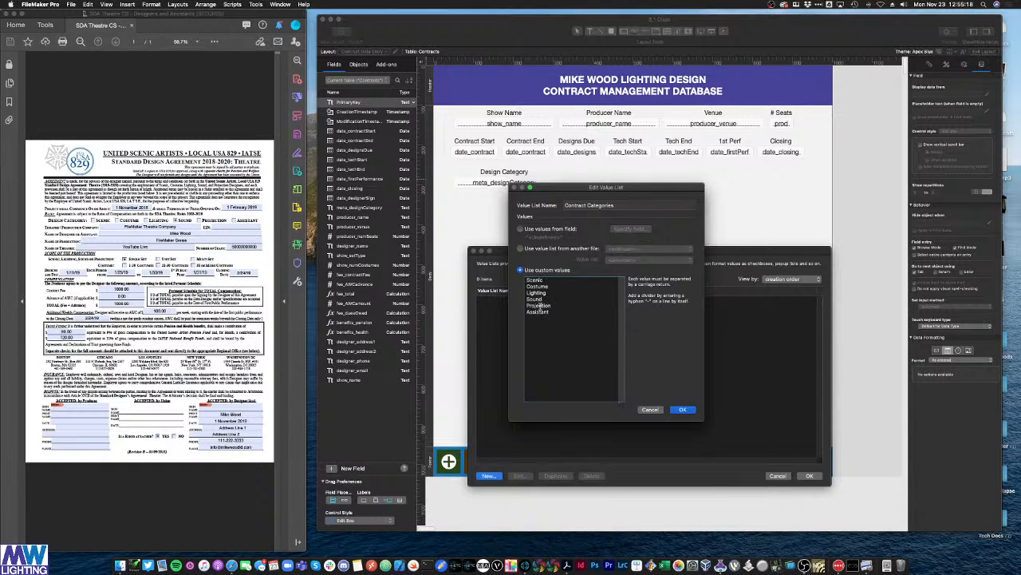
pyautogui.click(682, 409)
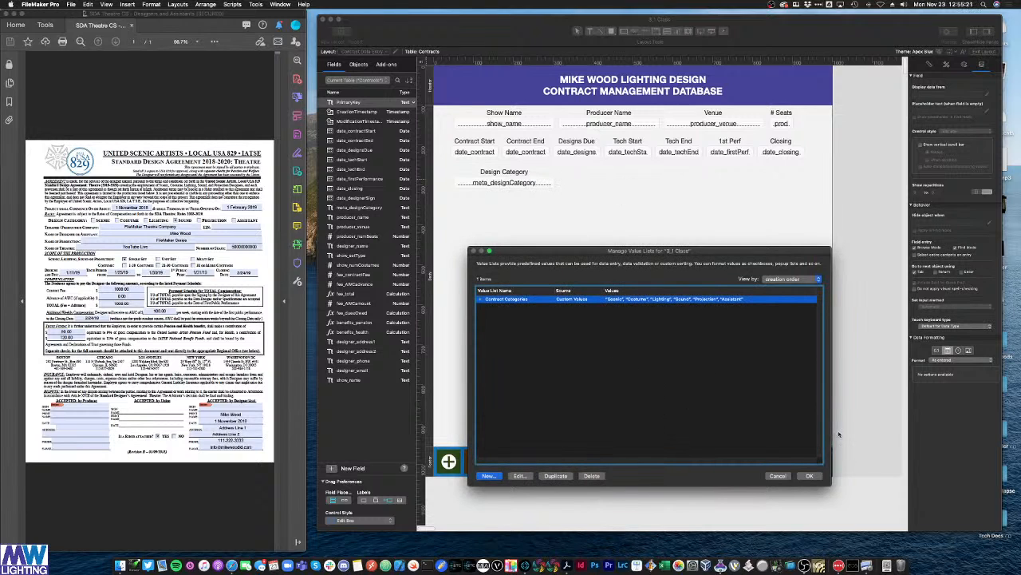
# Step: Make meta_designCategory a pop-up menu using values from Contract Categories
pyautogui.click(809, 476)
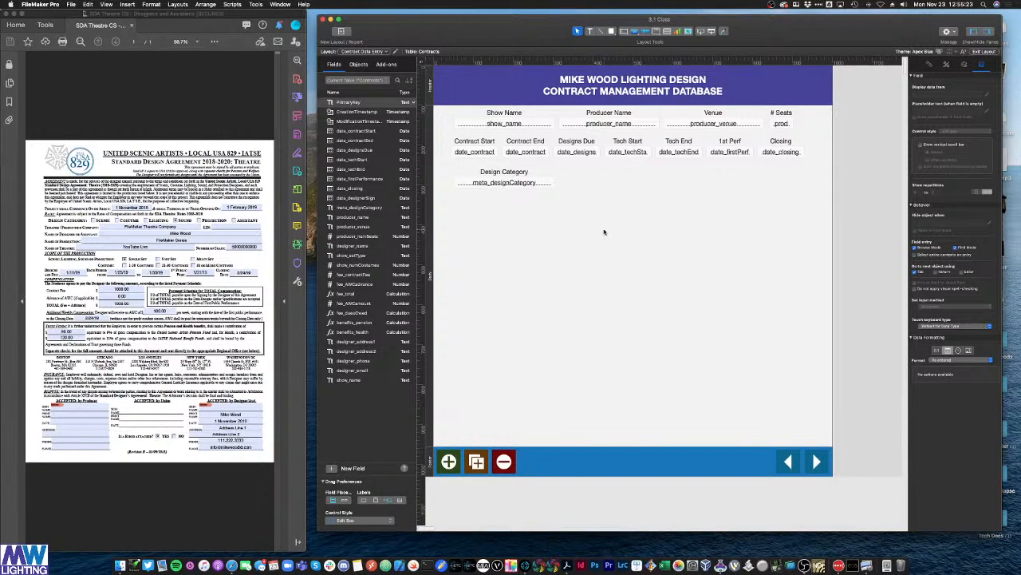
pyautogui.click(503, 183)
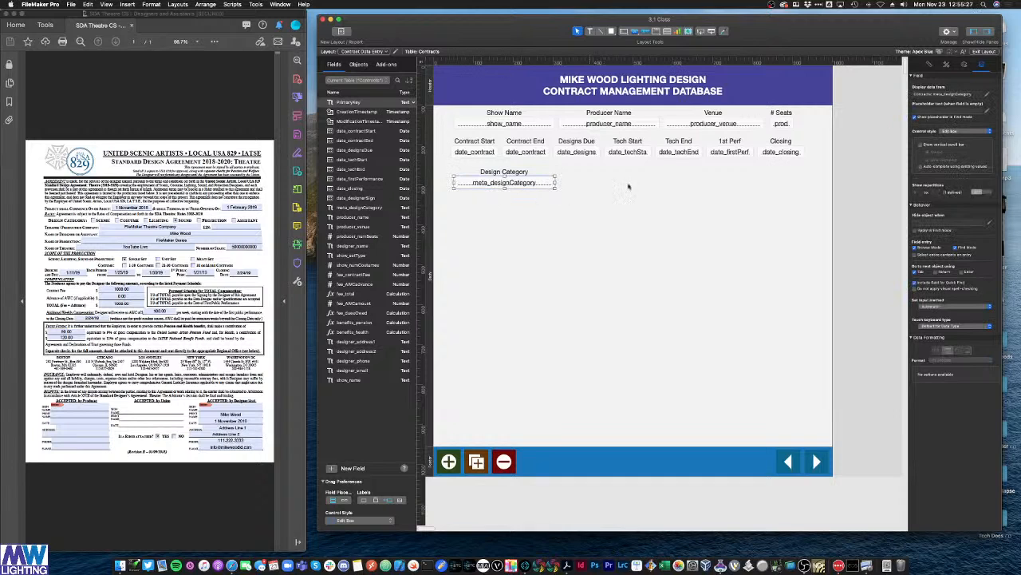
pyautogui.click(965, 133)
pyautogui.click(956, 140)
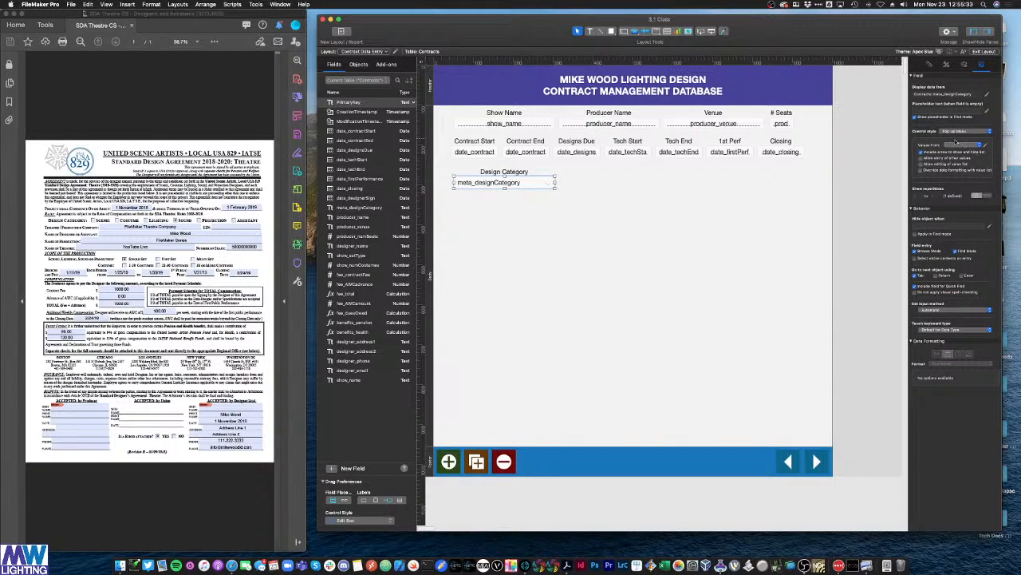
pyautogui.click(968, 145)
pyautogui.click(968, 145)
# Step: Switch to Browse mode and open the Design Category pop-up
pyautogui.click(755, 247)
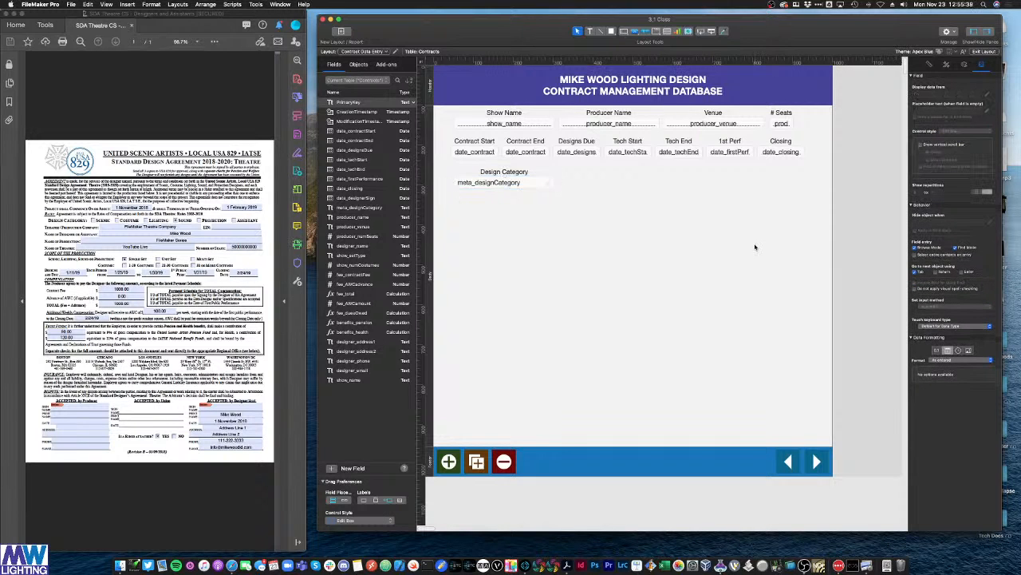
pyautogui.press('super+b')
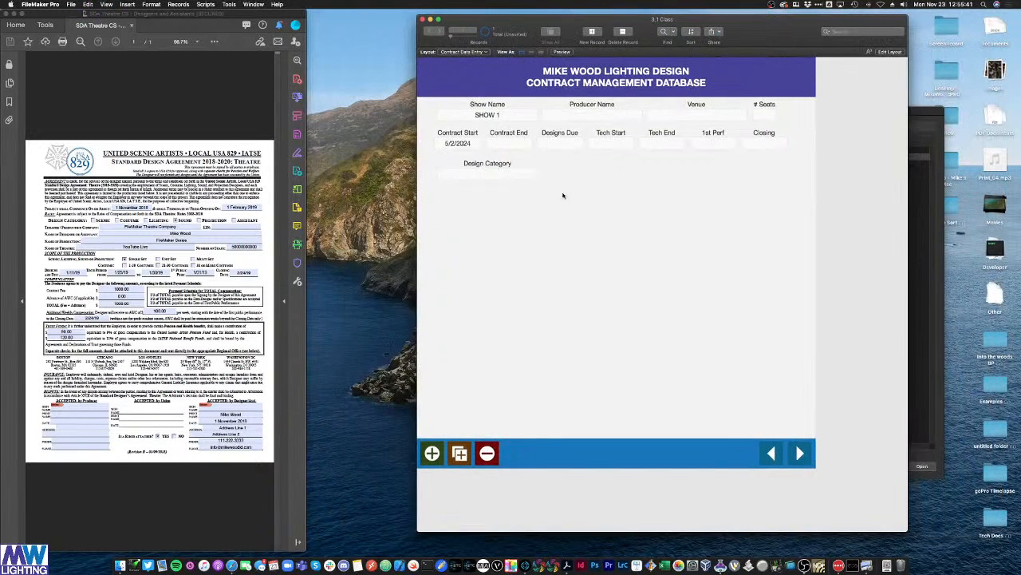
pyautogui.click(533, 176)
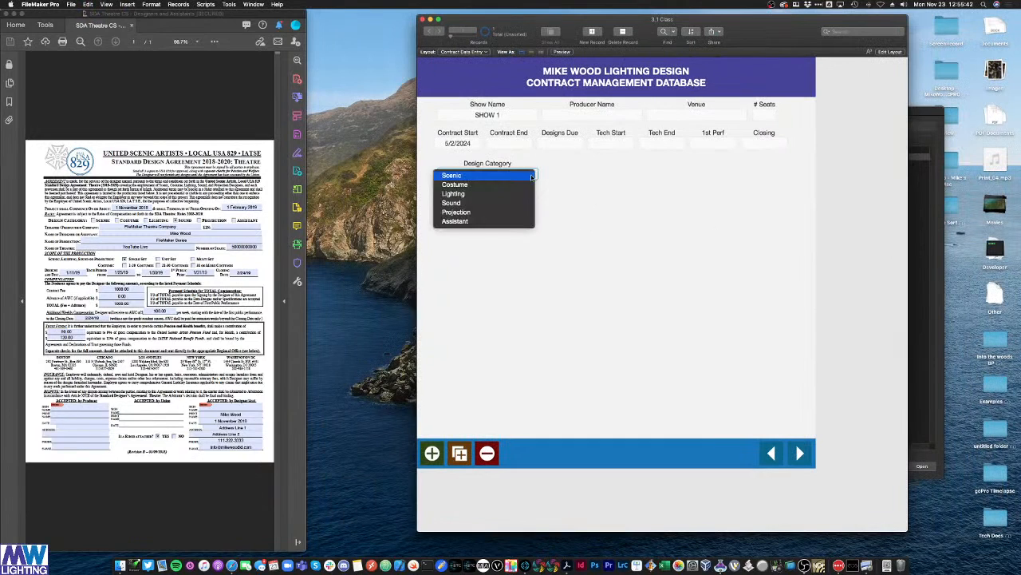
# Step: Try Costume then Scenic in the Design Category pop-up, leave Scenic set, and return to Layout mode
pyautogui.click(466, 176)
pyautogui.click(508, 175)
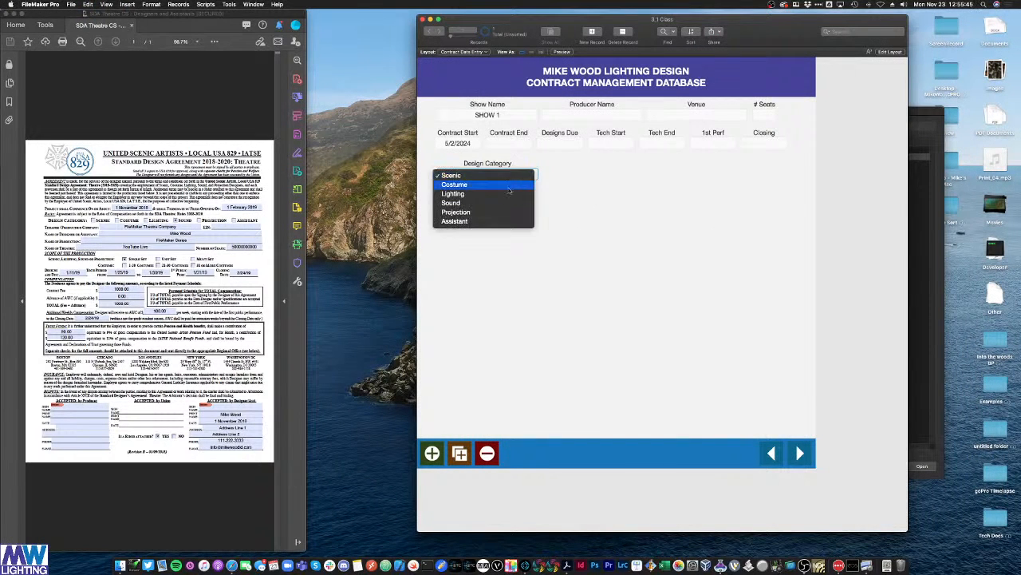
pyautogui.click(510, 184)
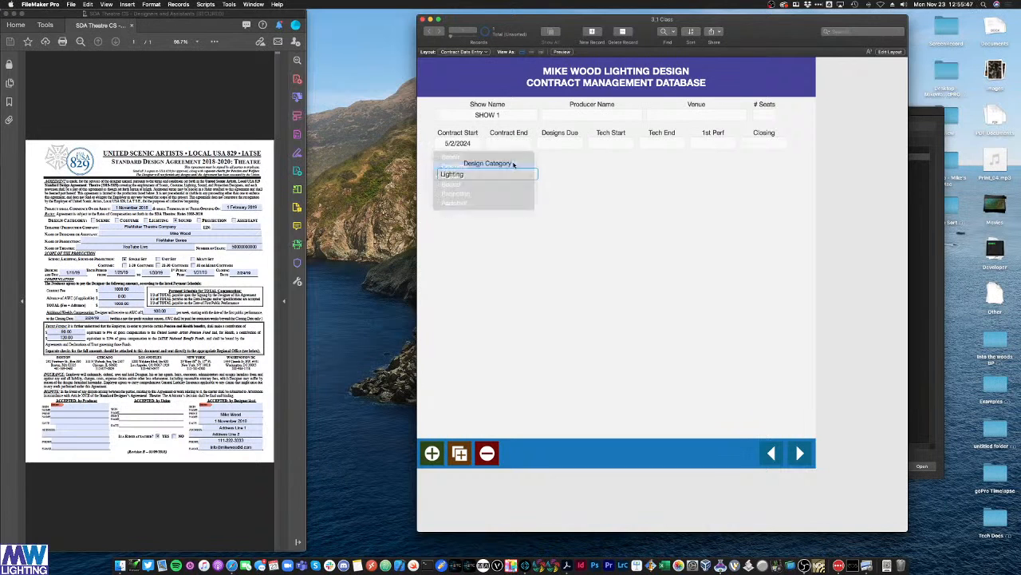
pyautogui.click(505, 174)
pyautogui.click(502, 166)
pyautogui.click(620, 216)
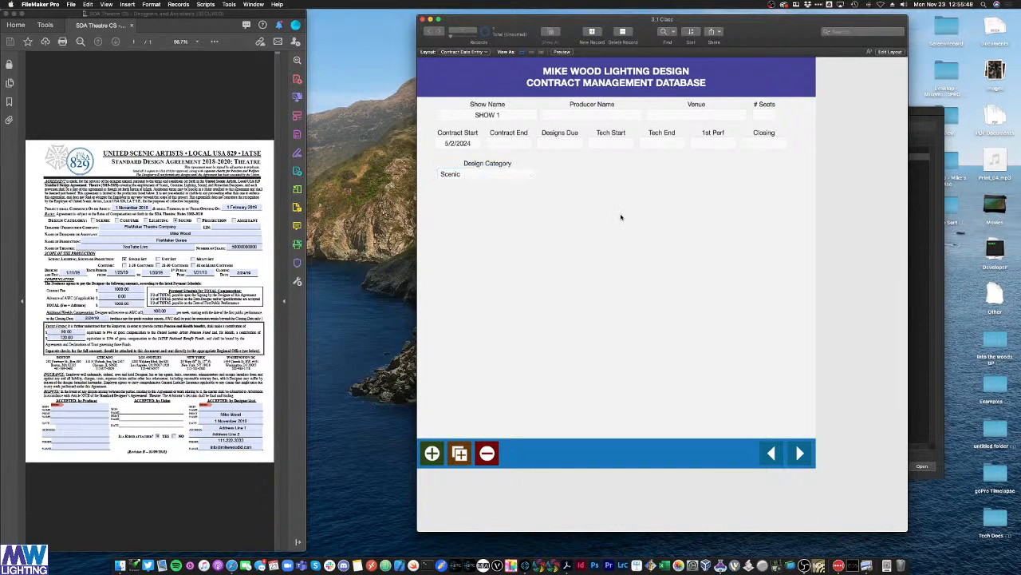
pyautogui.press('super+l')
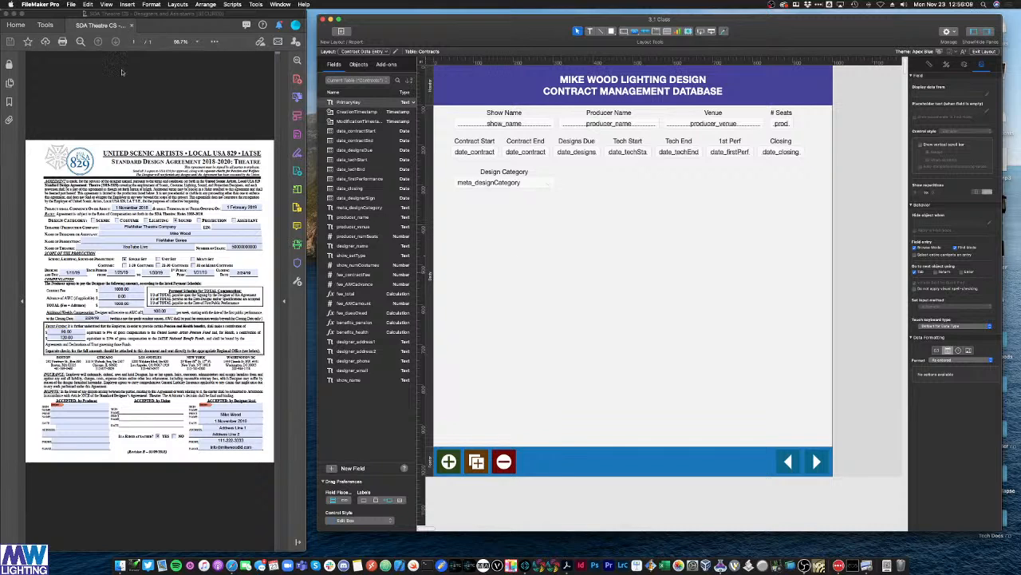
# Step: Add a Set Scope value list holding Single Set, Unit Set and Multi Set, then close the manager
pyautogui.click(71, 4)
pyautogui.moveTo(142, 70)
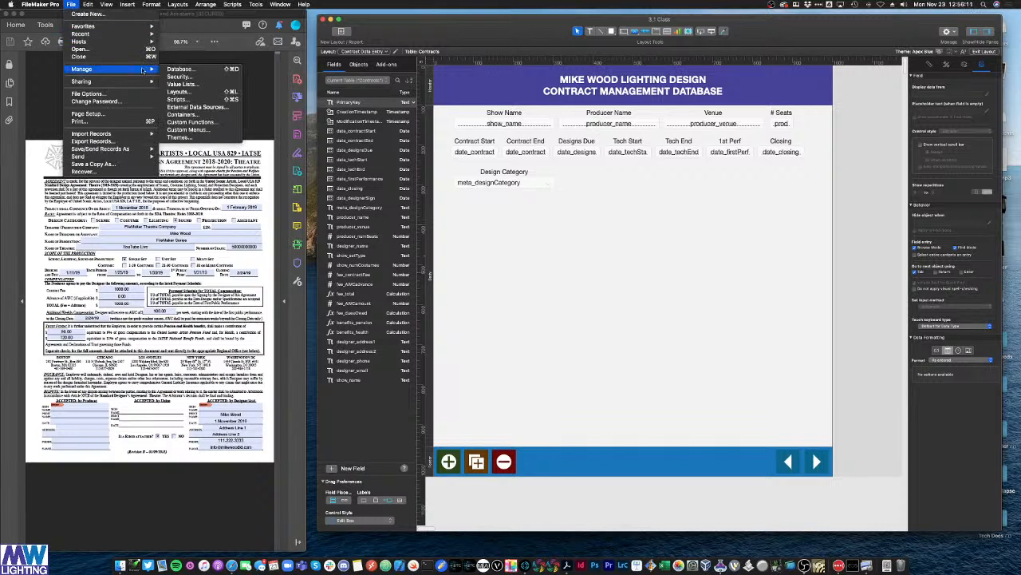
pyautogui.click(183, 84)
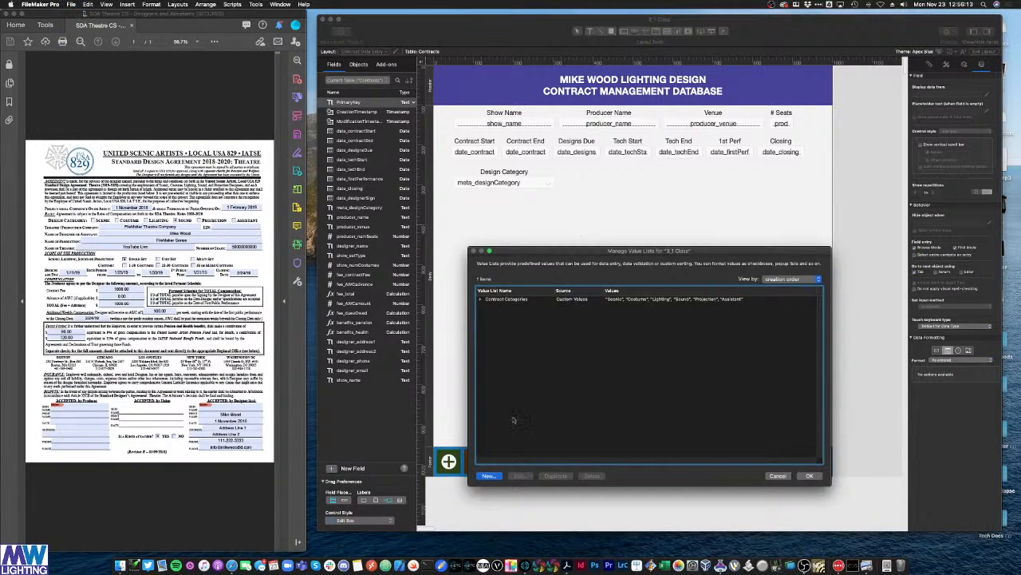
pyautogui.click(488, 475)
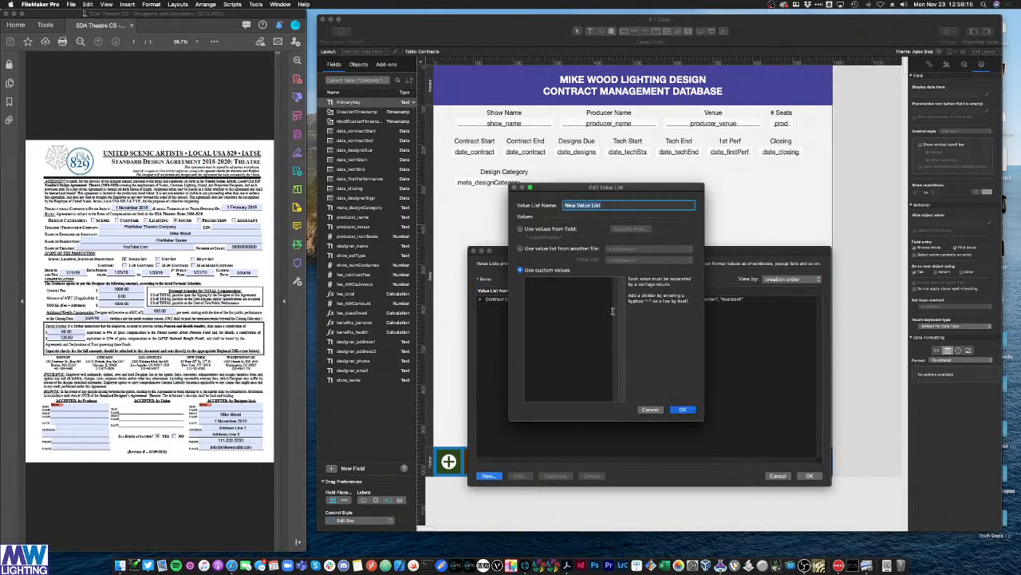
pyautogui.write('Set Scope')
pyautogui.click(563, 309)
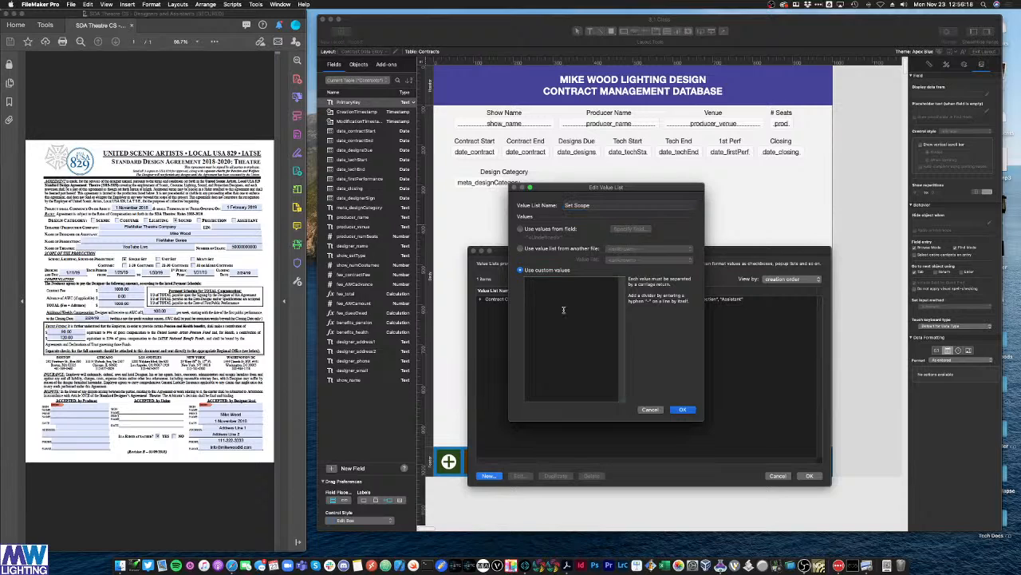
pyautogui.write('Single Set')
pyautogui.press('Return')
pyautogui.write('Unit Set')
pyautogui.press('Return')
pyautogui.write('Multi Set')
pyautogui.press('KP_Enter')
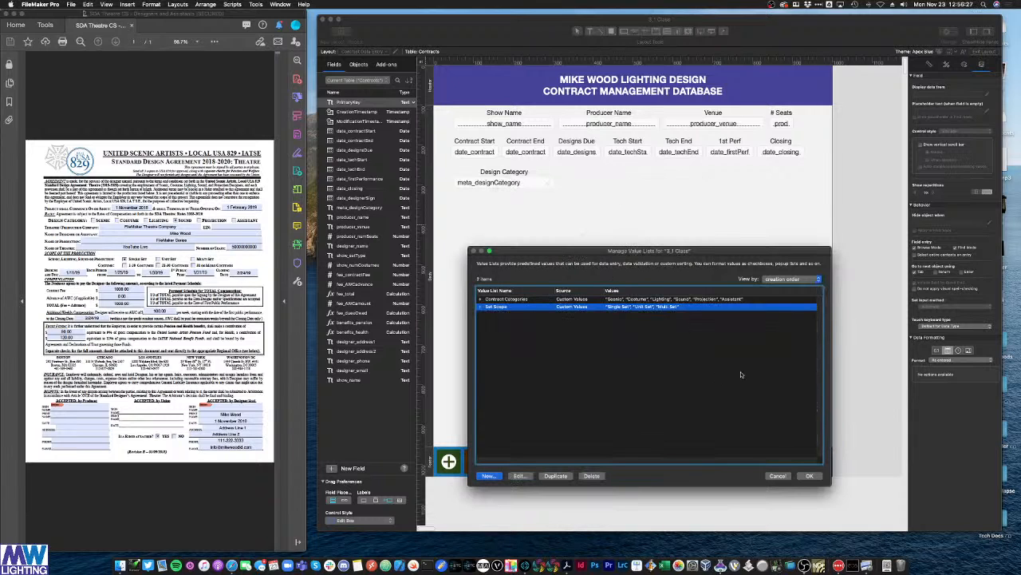
pyautogui.click(808, 475)
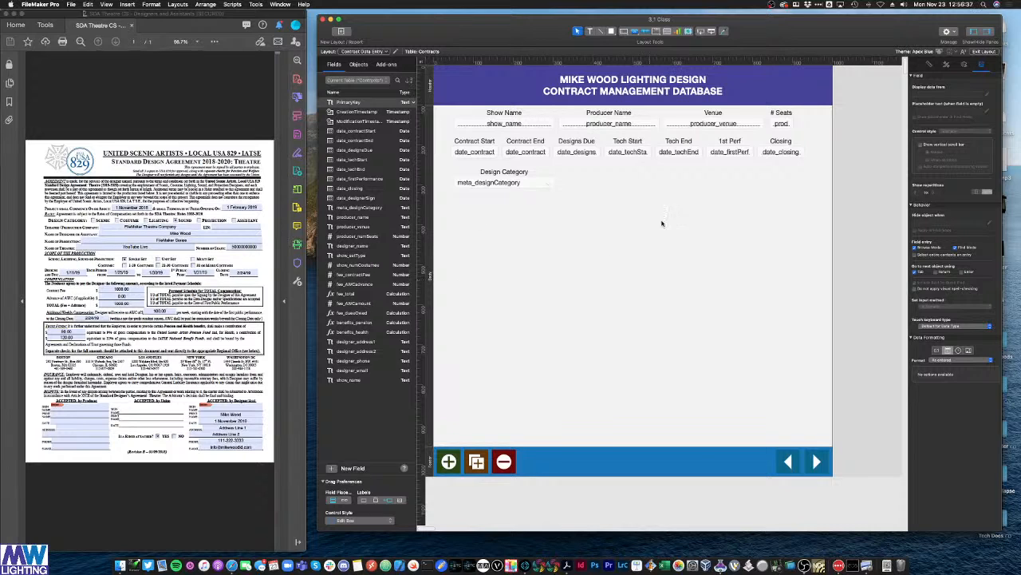
# Step: Copy the Design Category pair beside it, label it 'Set Scope' and point it at show_setType
pyautogui.moveTo(565, 213); pyautogui.dragTo(612, 183)
pyautogui.doubleClick(610, 173)
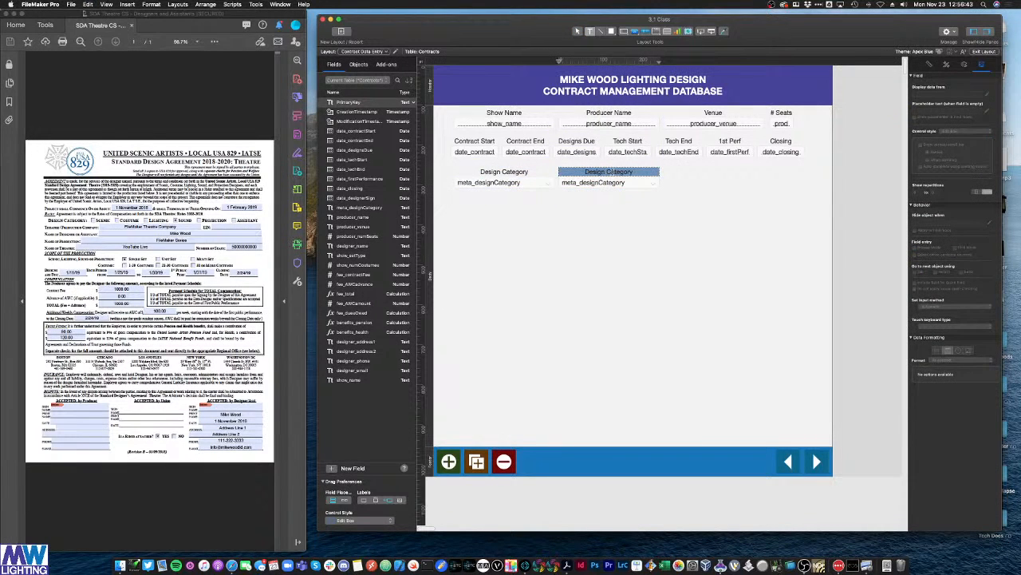
pyautogui.write('Se')
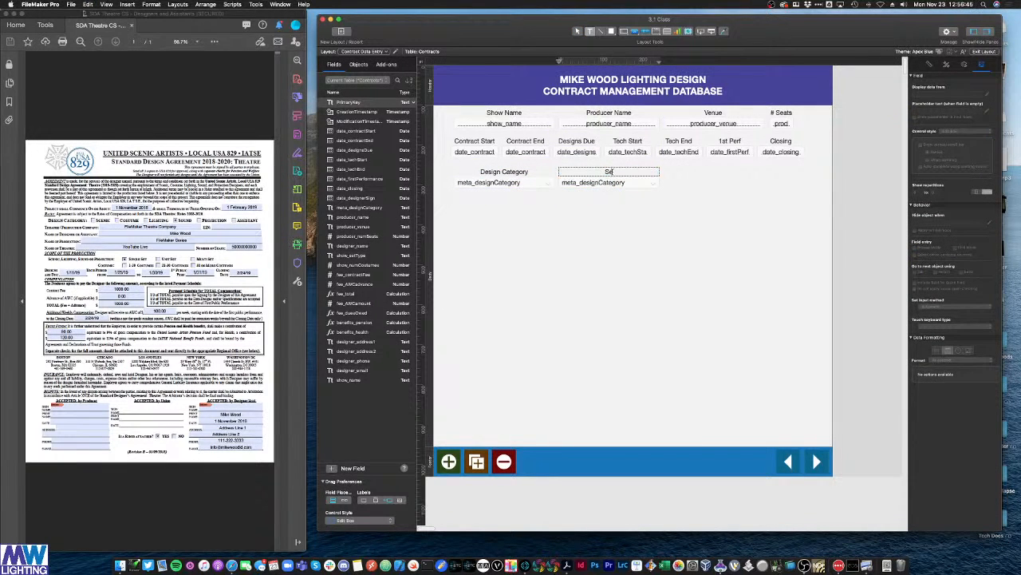
pyautogui.write('t Scope')
pyautogui.doubleClick(609, 183)
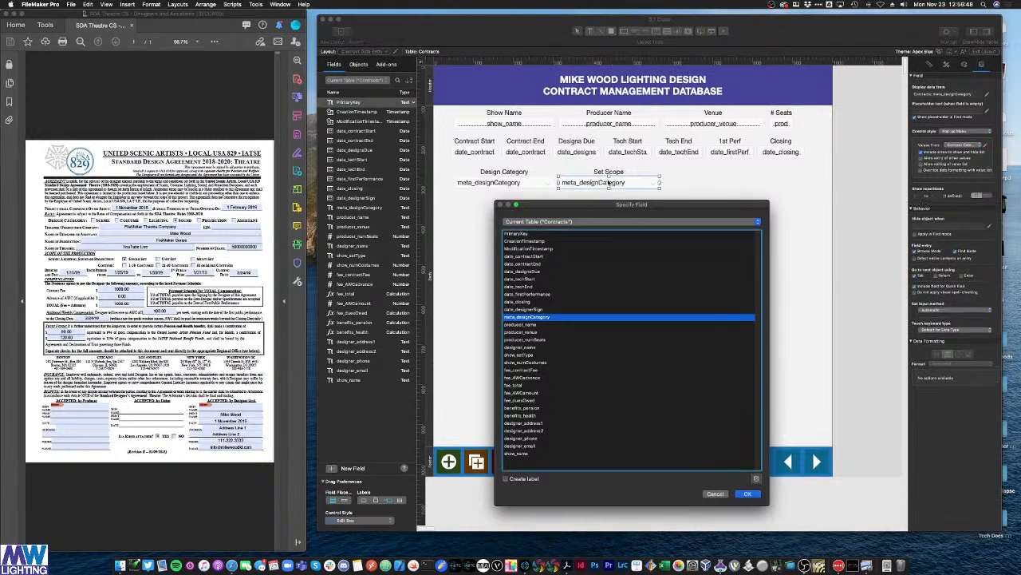
pyautogui.doubleClick(530, 355)
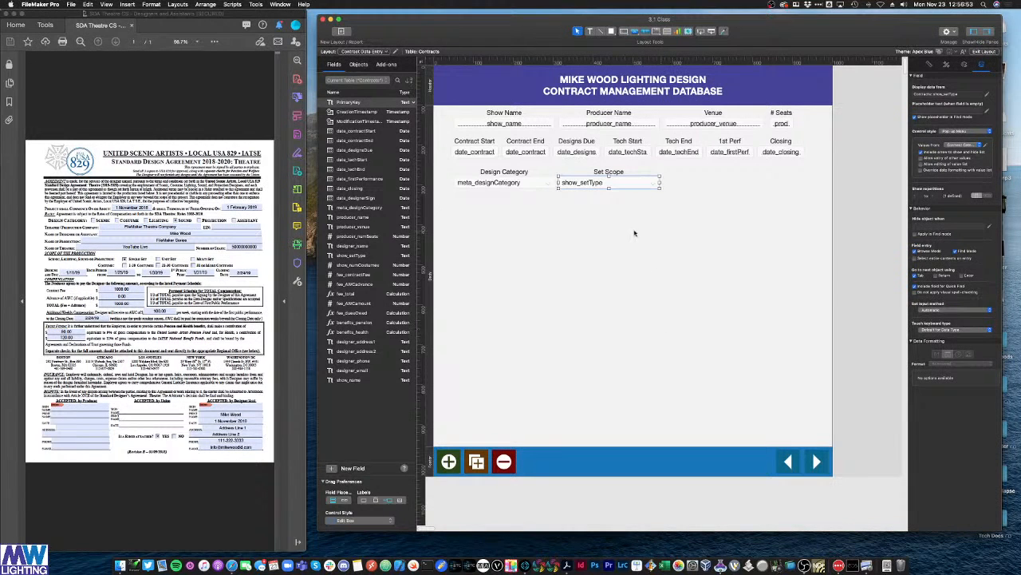
# Step: Switch the show_setType pop-up's values from Contract Categories to the Set Scope value list
pyautogui.click(619, 173)
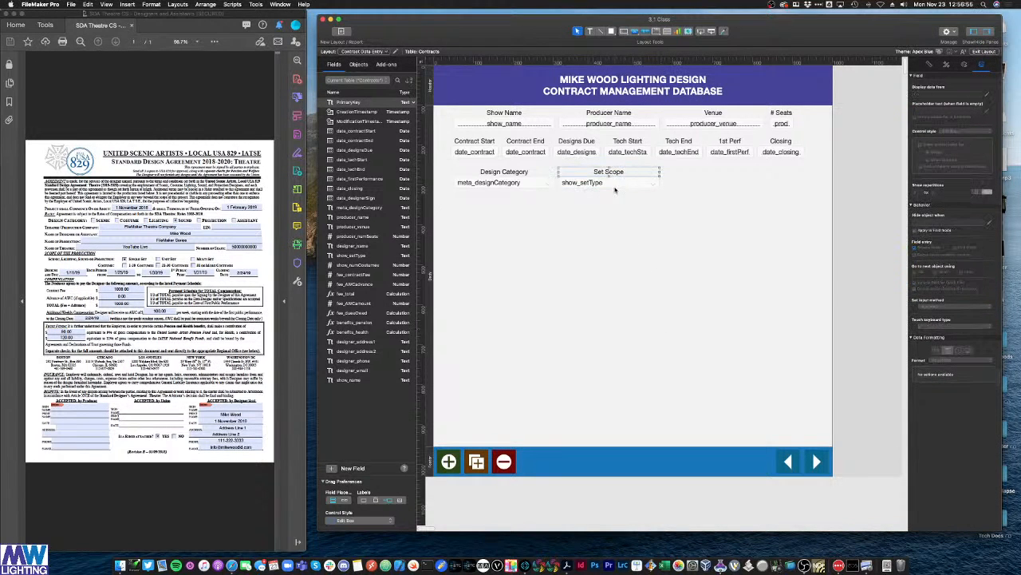
pyautogui.click(613, 183)
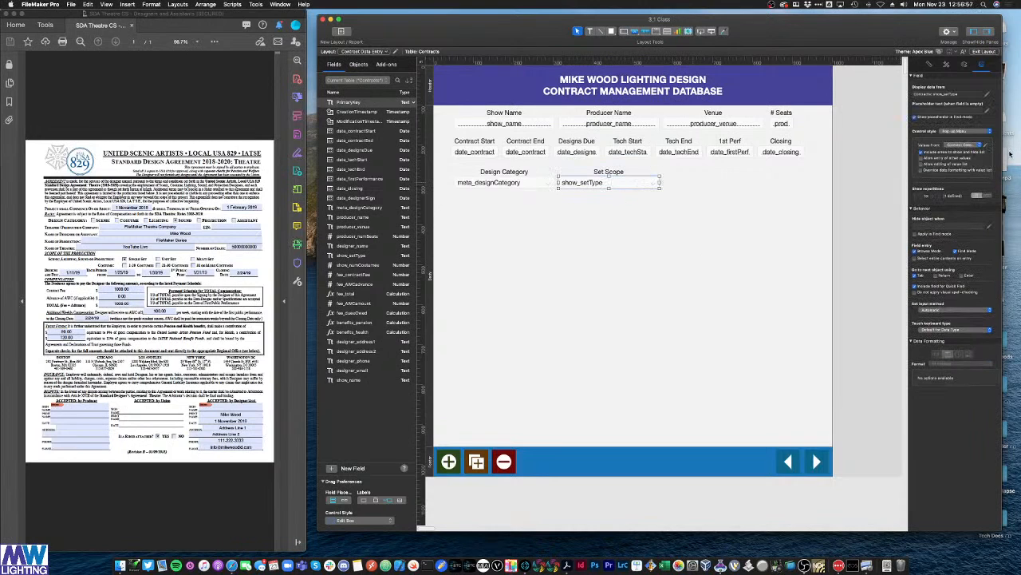
pyautogui.click(965, 146)
pyautogui.click(963, 148)
pyautogui.click(711, 252)
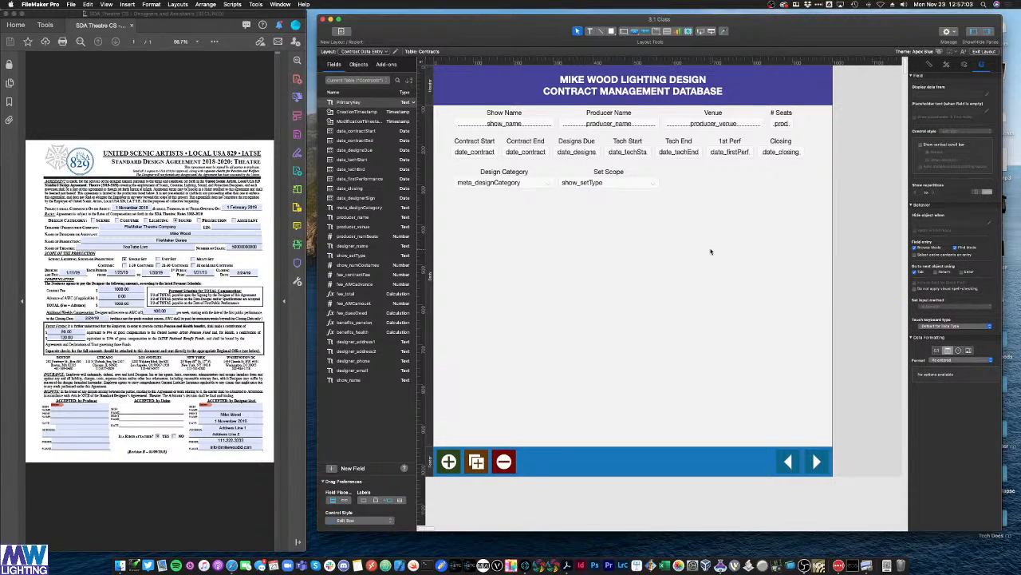
# Step: In Browse mode pick Single Set, then Multi Set in the Set Scope pop-up, then return to Layout mode
pyautogui.press('super+b')
pyautogui.click(599, 174)
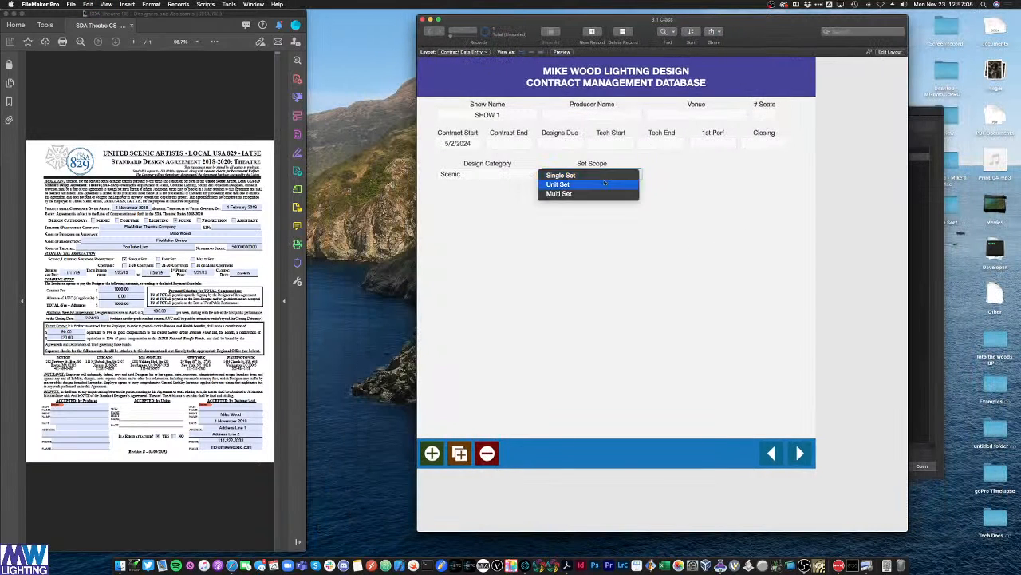
pyautogui.click(602, 175)
pyautogui.click(597, 178)
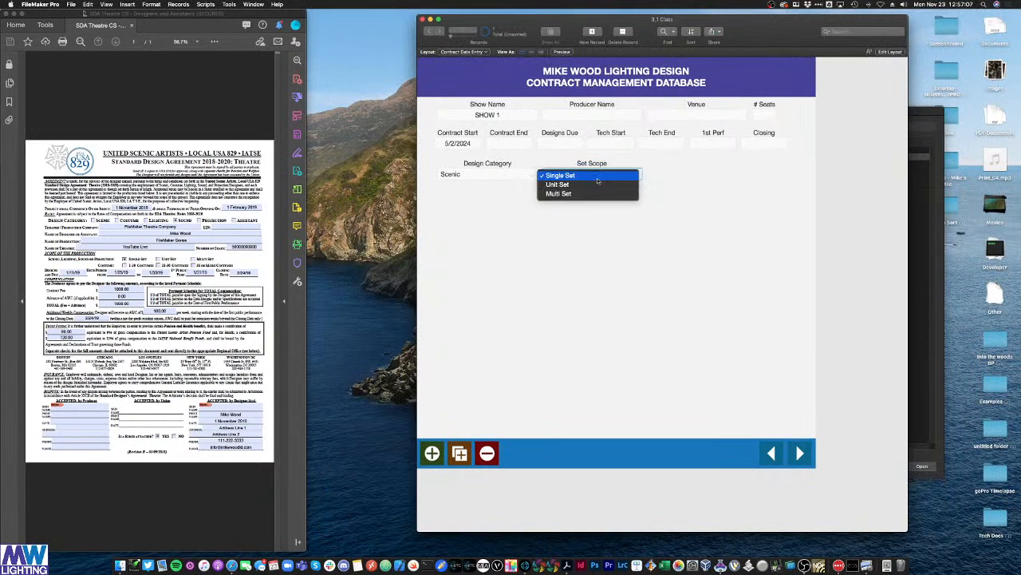
pyautogui.click(596, 193)
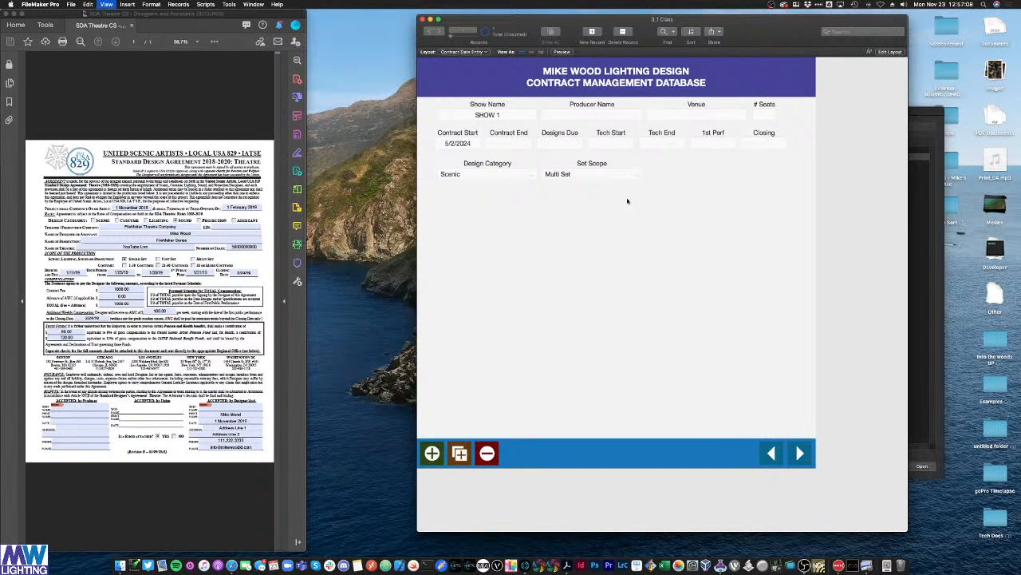
pyautogui.press('super+l')
pyautogui.moveTo(659, 204); pyautogui.dragTo(605, 175)
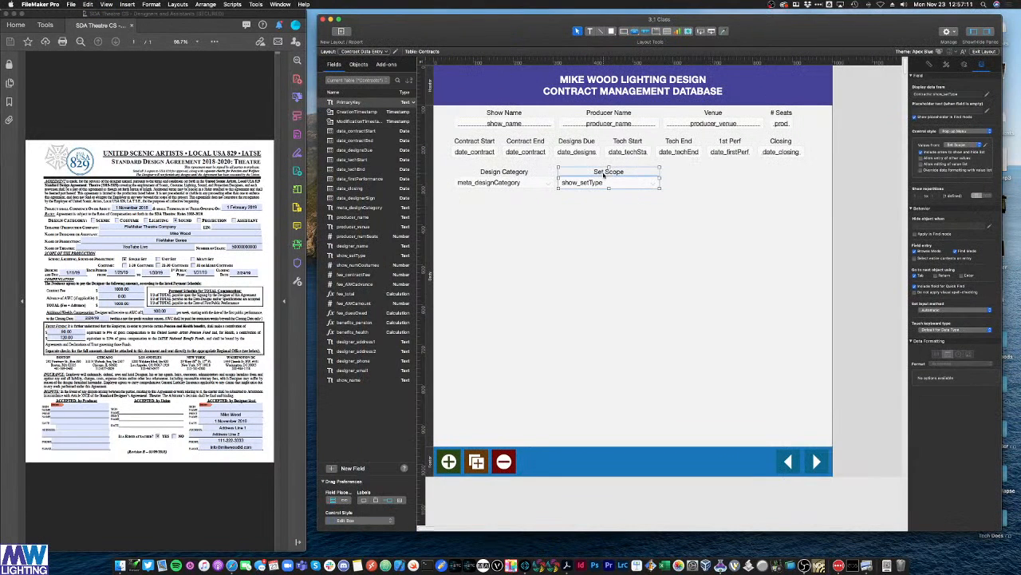
# Step: Duplicate the # Seats label and field and point the copy at show_numCostumes
pyautogui.press('super+d')
pyautogui.press('super+z')
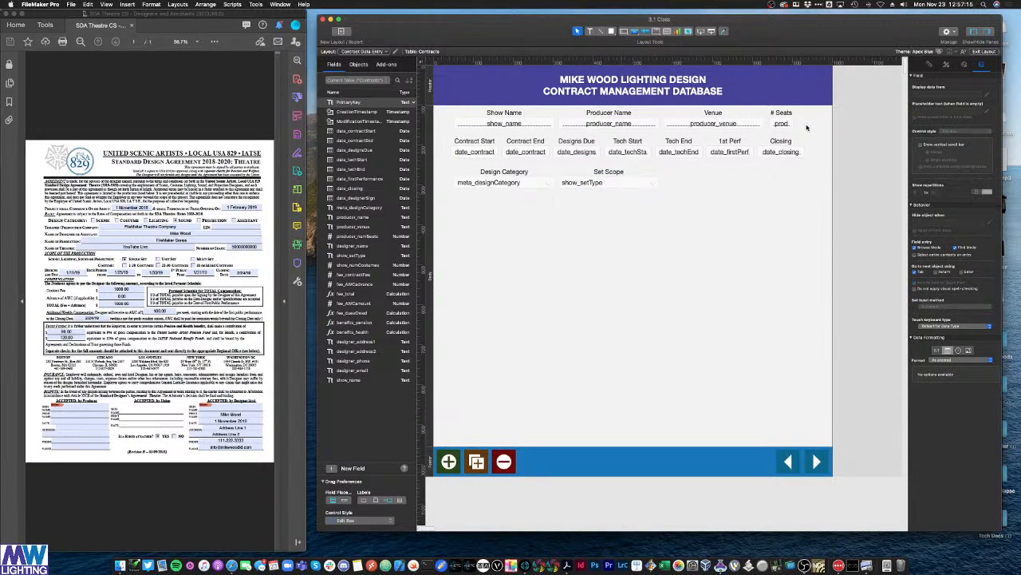
pyautogui.moveTo(806, 128); pyautogui.dragTo(688, 179)
pyautogui.press('super+d')
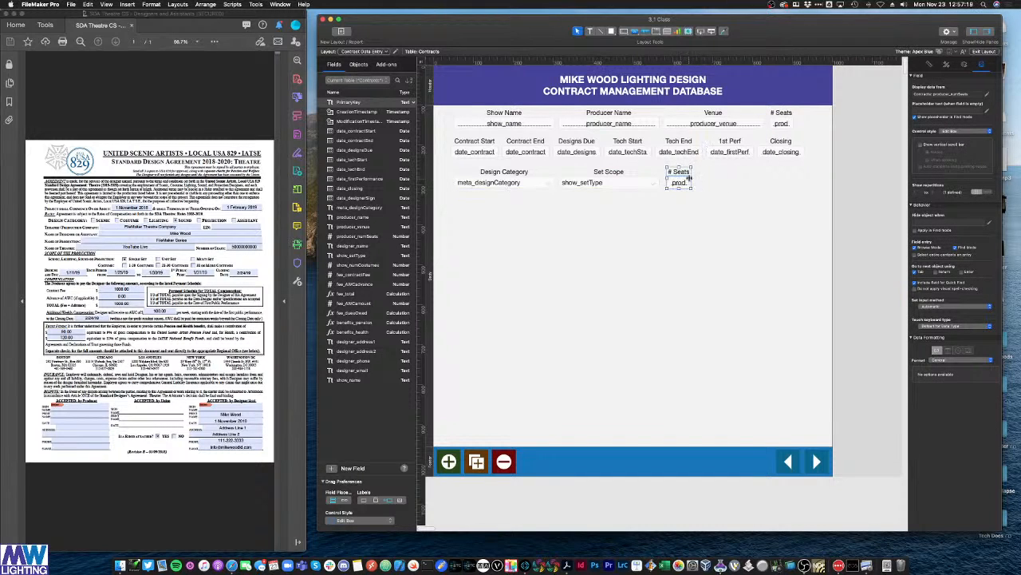
pyautogui.doubleClick(684, 183)
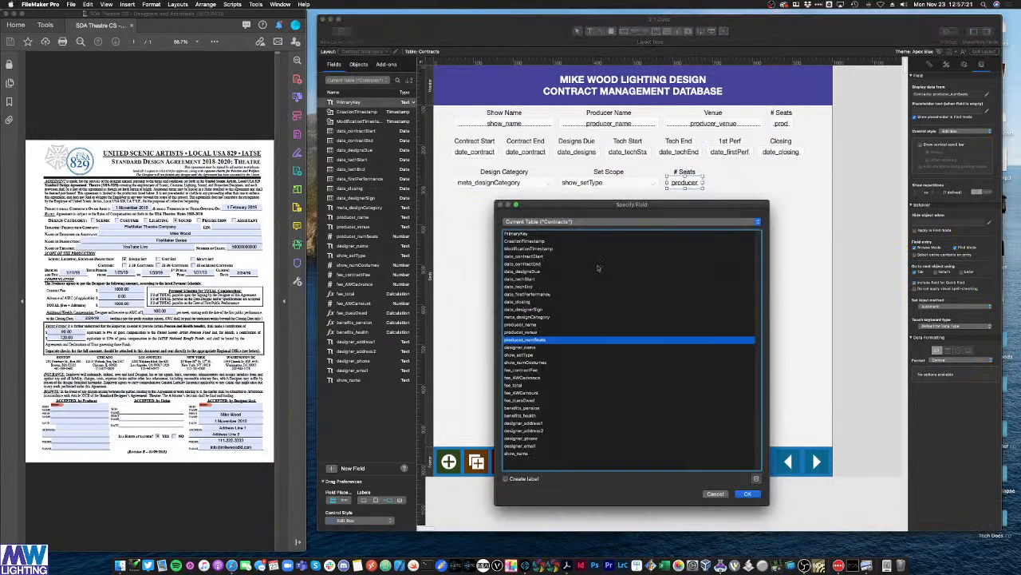
pyautogui.doubleClick(534, 362)
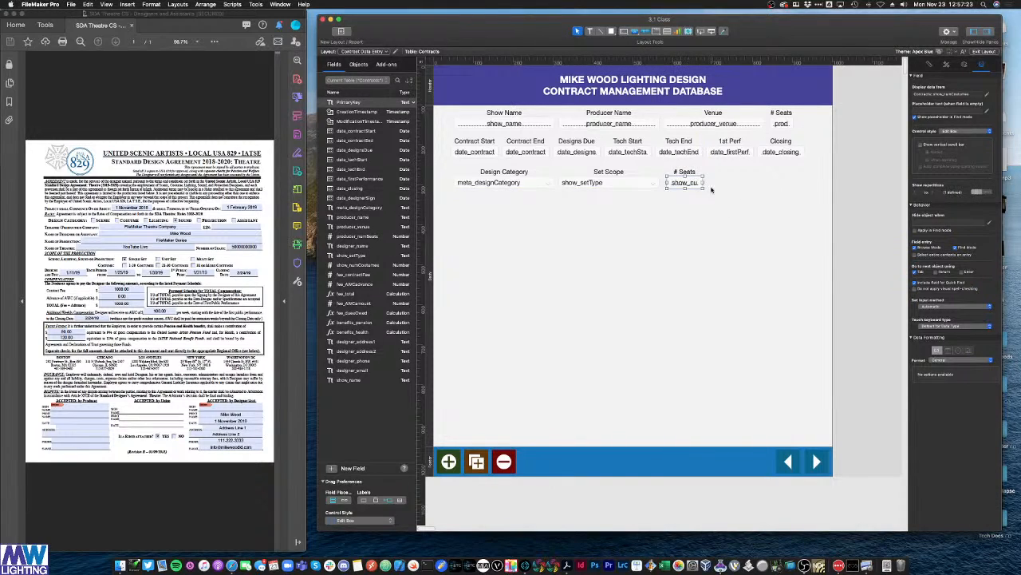
# Step: Relabel the copy '# Costumes', then enter that field in Browse mode
pyautogui.click(690, 172)
pyautogui.doubleClick(691, 172)
pyautogui.write('Costumes')
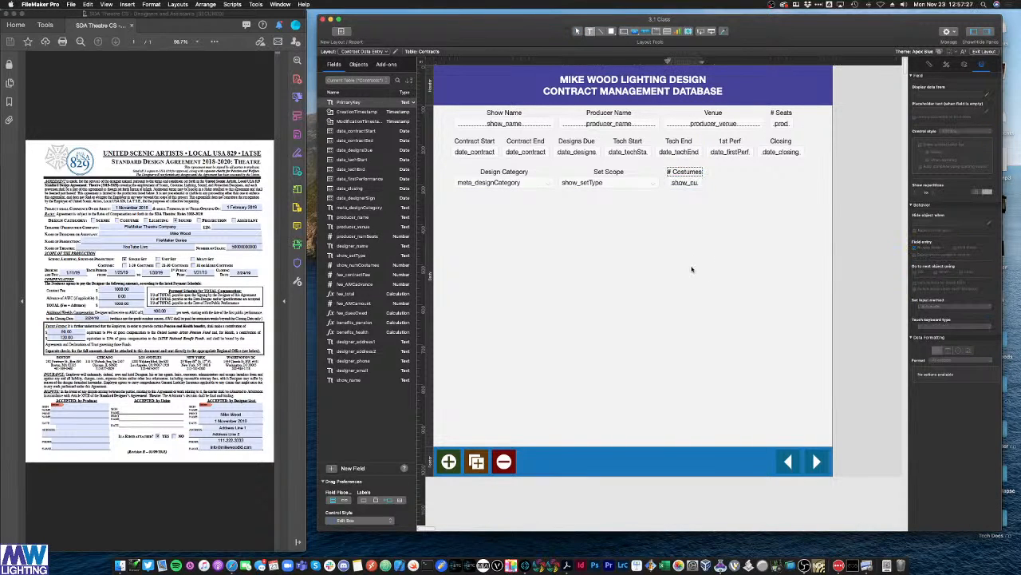
pyautogui.press('Escape')
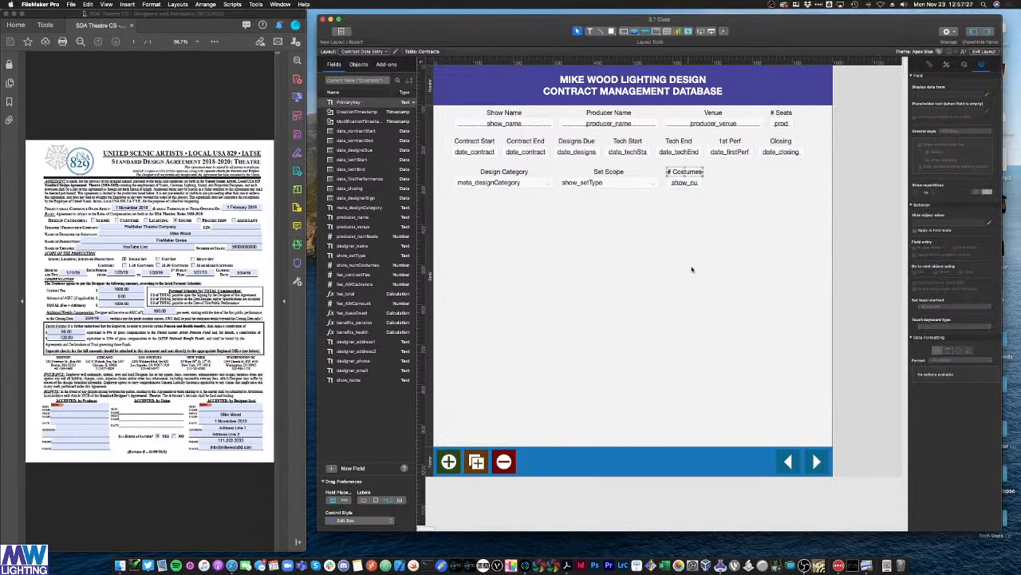
pyautogui.press('super+b')
pyautogui.click(665, 172)
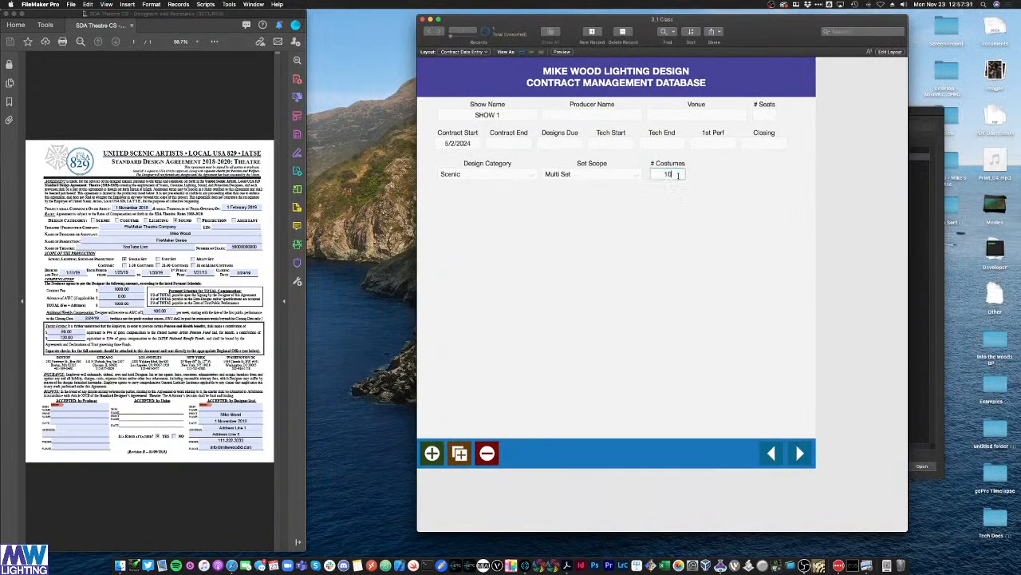
# Step: Commit 10 costumes, then set Set Scope to Unit Set and Design Category to Lighting
pyautogui.click(691, 239)
pyautogui.click(501, 174)
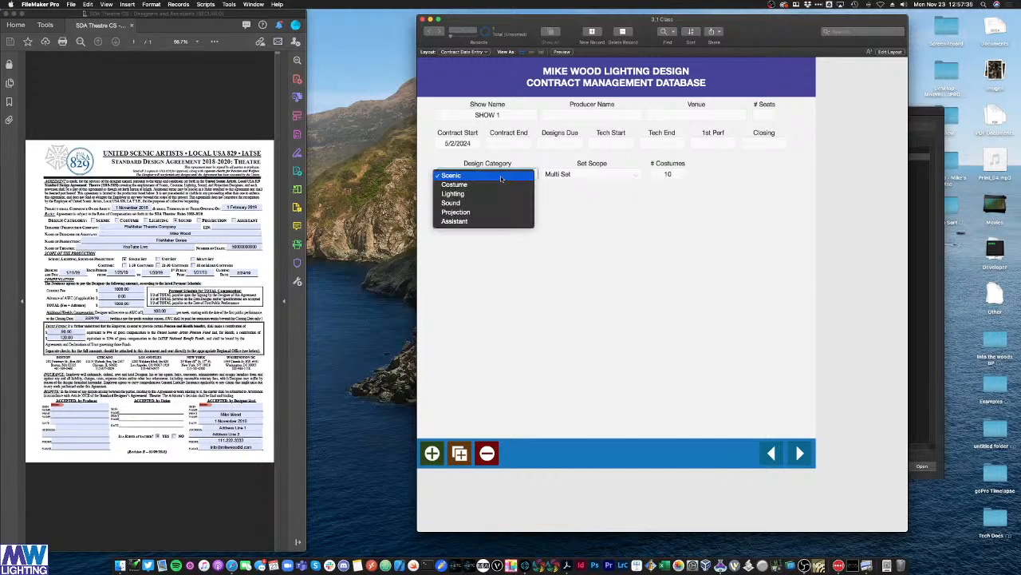
pyautogui.click(503, 185)
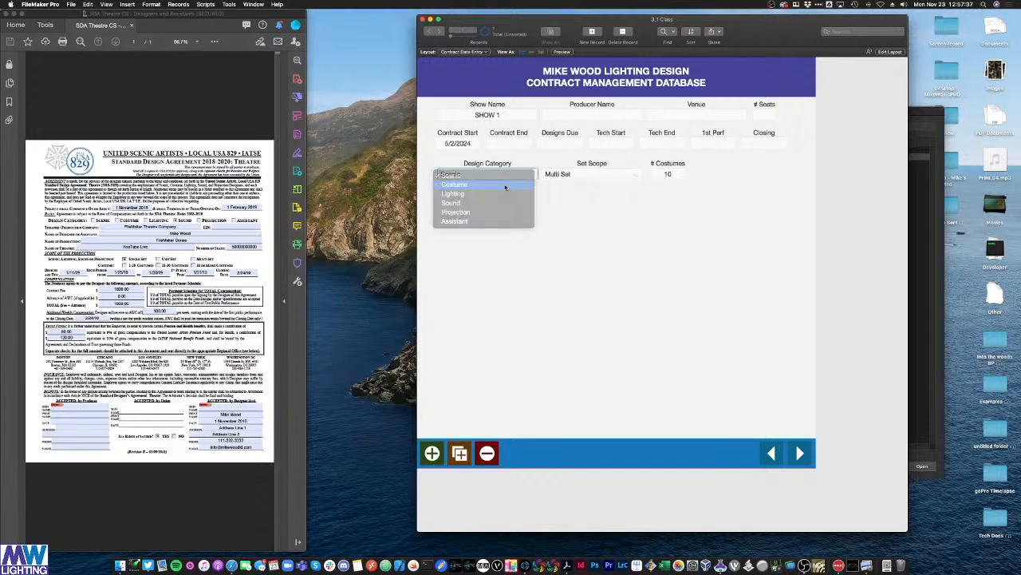
pyautogui.click(579, 174)
pyautogui.click(582, 180)
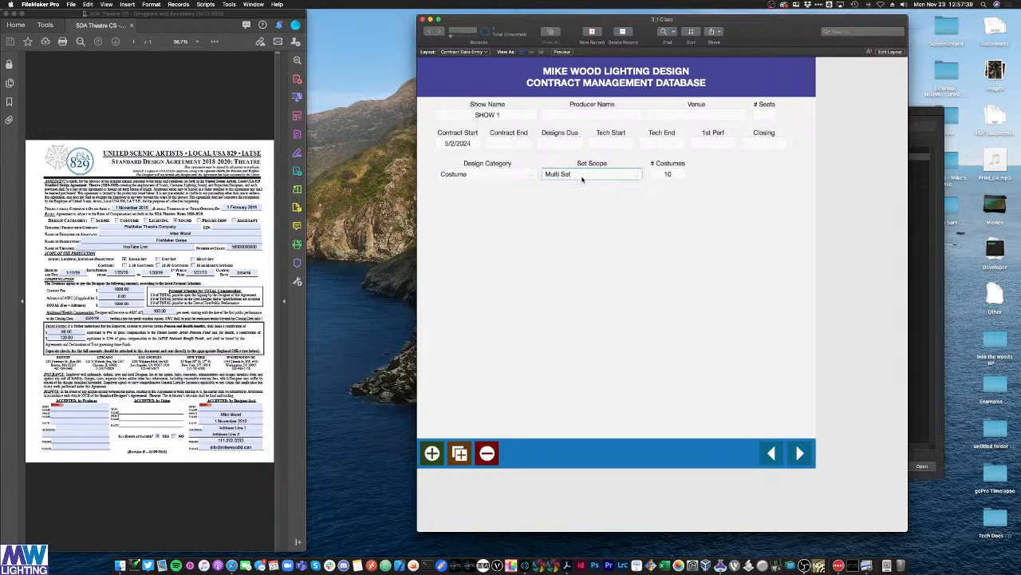
pyautogui.click(582, 179)
pyautogui.click(592, 165)
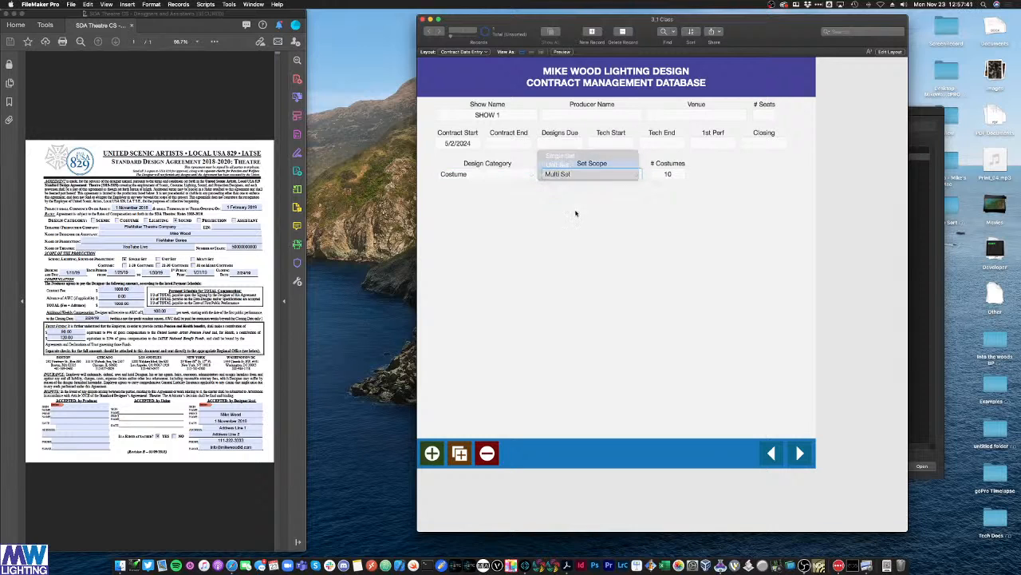
pyautogui.click(488, 175)
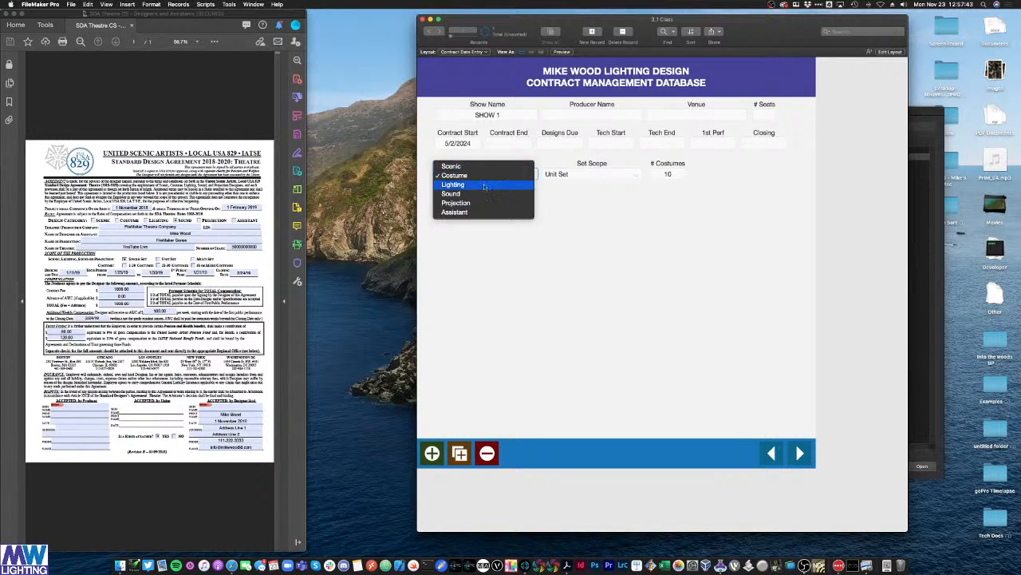
pyautogui.click(481, 185)
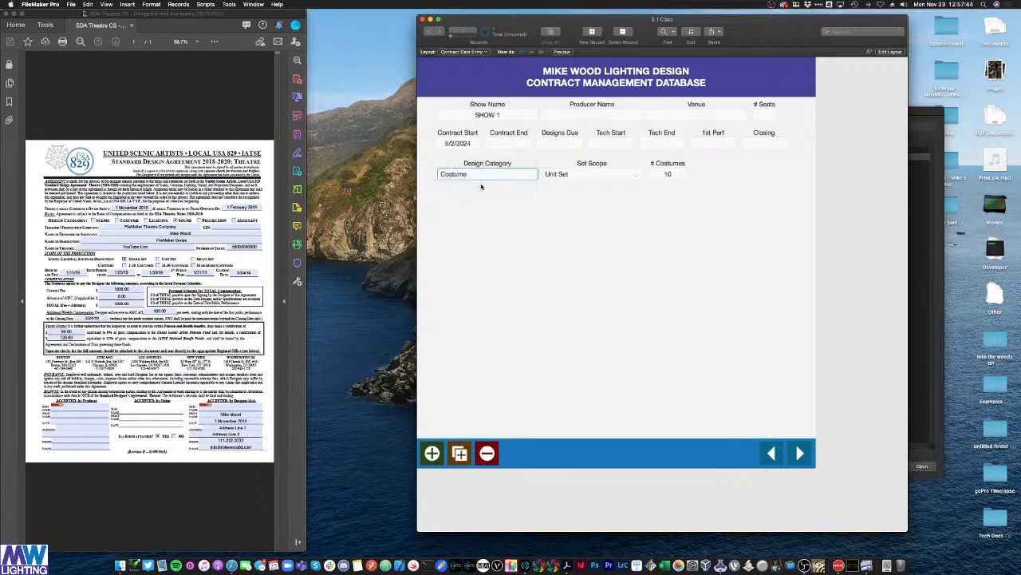
# Step: Check the # Costumes value of 10, commit the record, and return to Layout mode
pyautogui.click(658, 175)
pyautogui.doubleClick(667, 174)
pyautogui.click(651, 186)
pyautogui.click(597, 183)
pyautogui.click(625, 222)
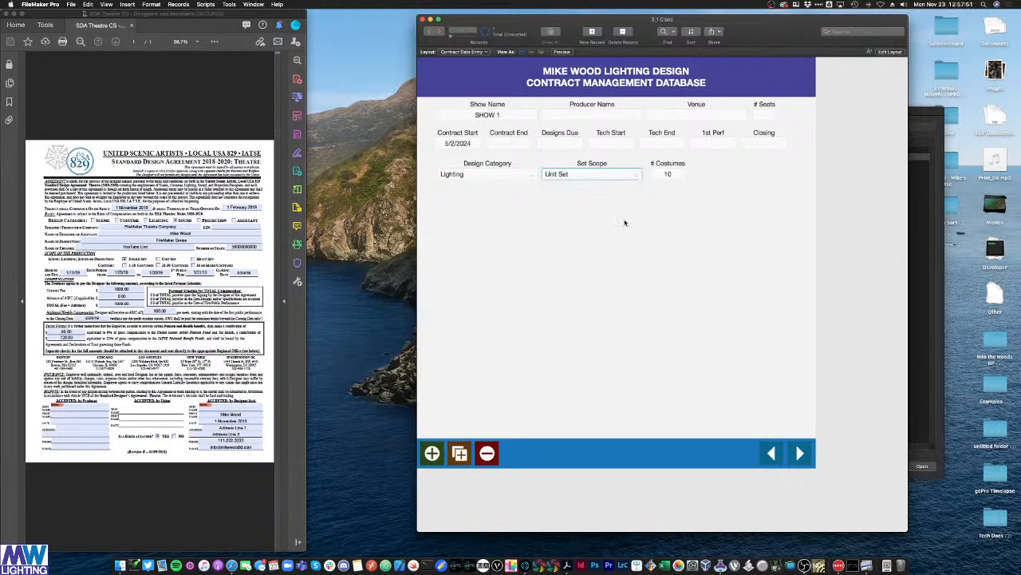
pyautogui.click(684, 177)
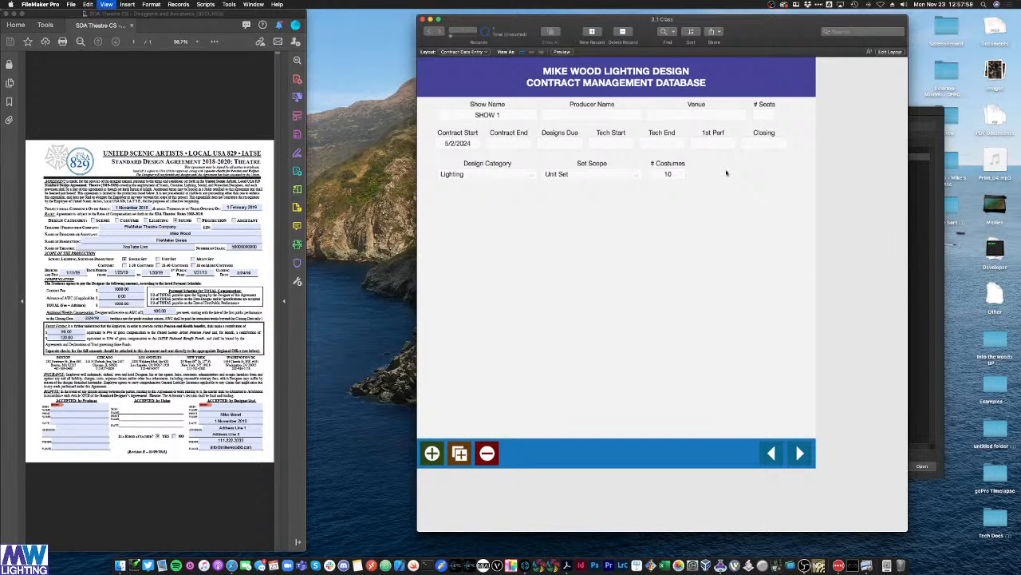
pyautogui.press('super+l')
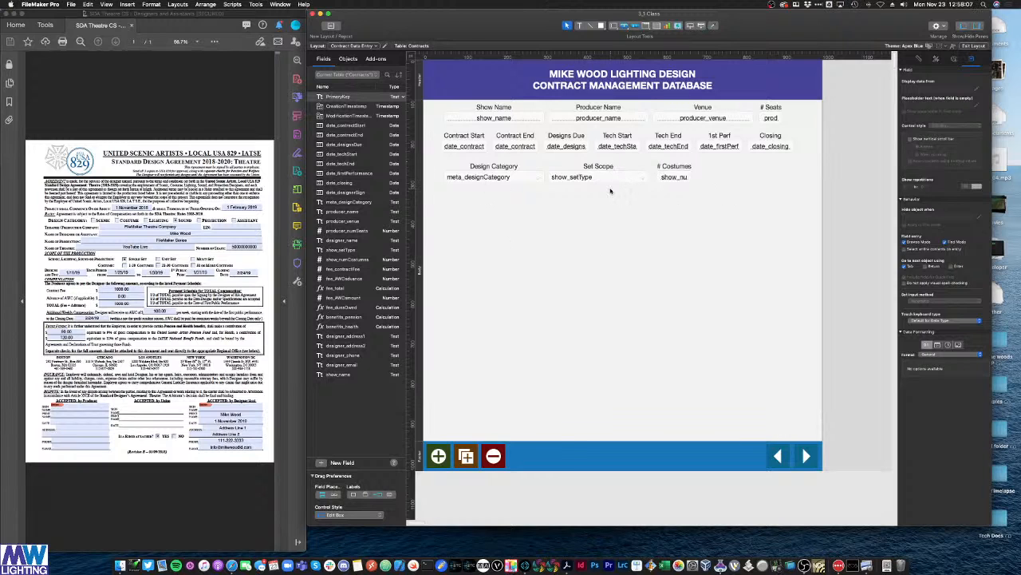
# Step: Group the Set Scope label with its pop-up field using Cmd+R
pyautogui.moveTo(611, 190); pyautogui.dragTo(595, 170)
pyautogui.moveTo(601, 192); pyautogui.dragTo(586, 174)
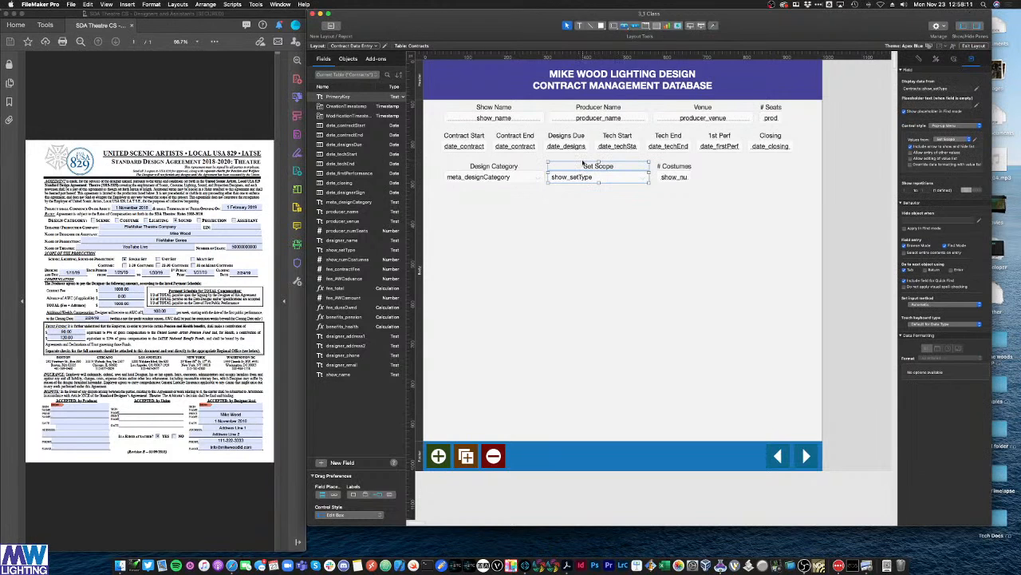
pyautogui.press('super+r')
pyautogui.click(623, 212)
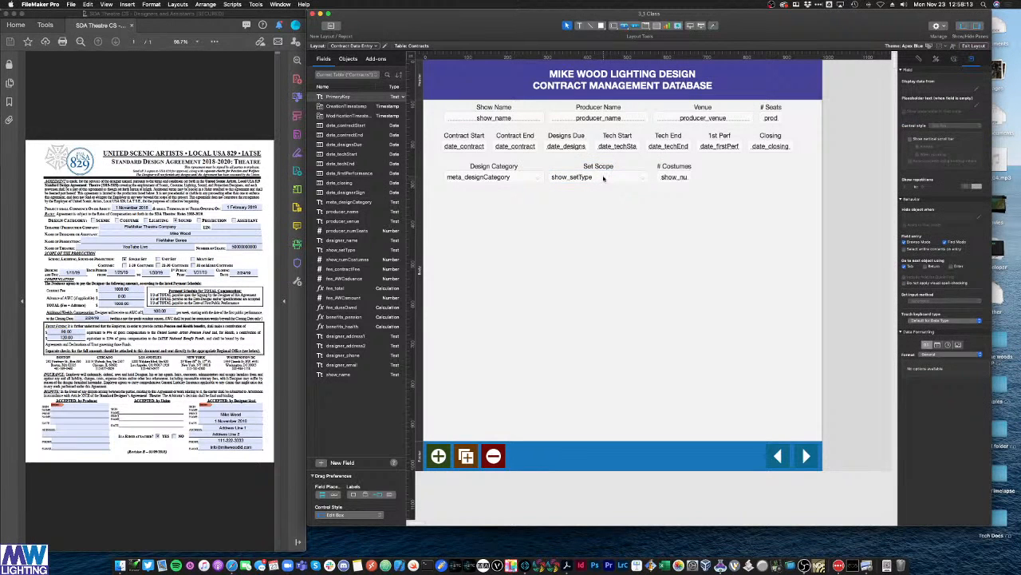
pyautogui.click(604, 181)
pyautogui.moveTo(612, 199); pyautogui.dragTo(582, 167)
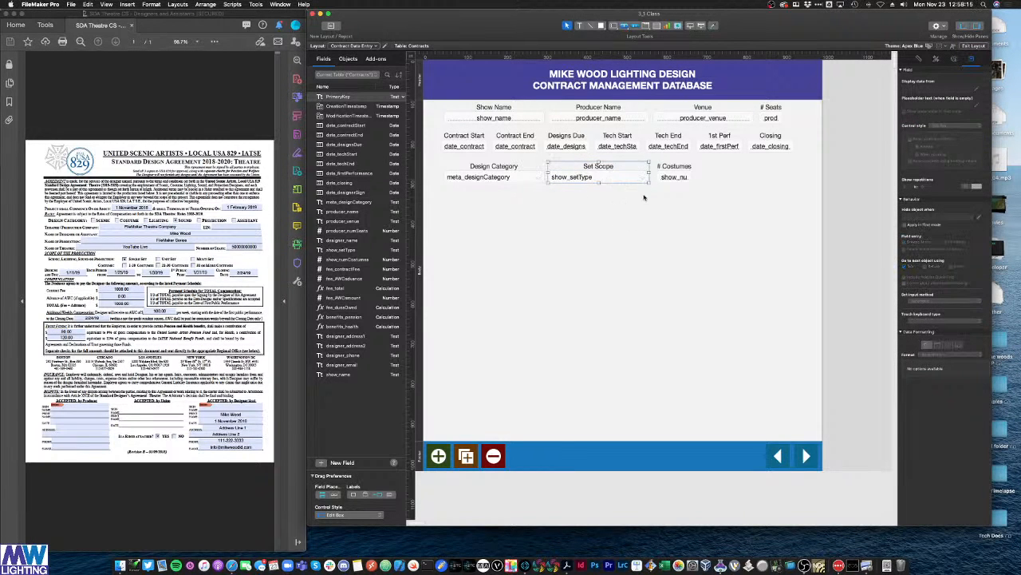
# Step: Group the # Costumes label with its field
pyautogui.click(725, 196)
pyautogui.moveTo(726, 197); pyautogui.dragTo(669, 170)
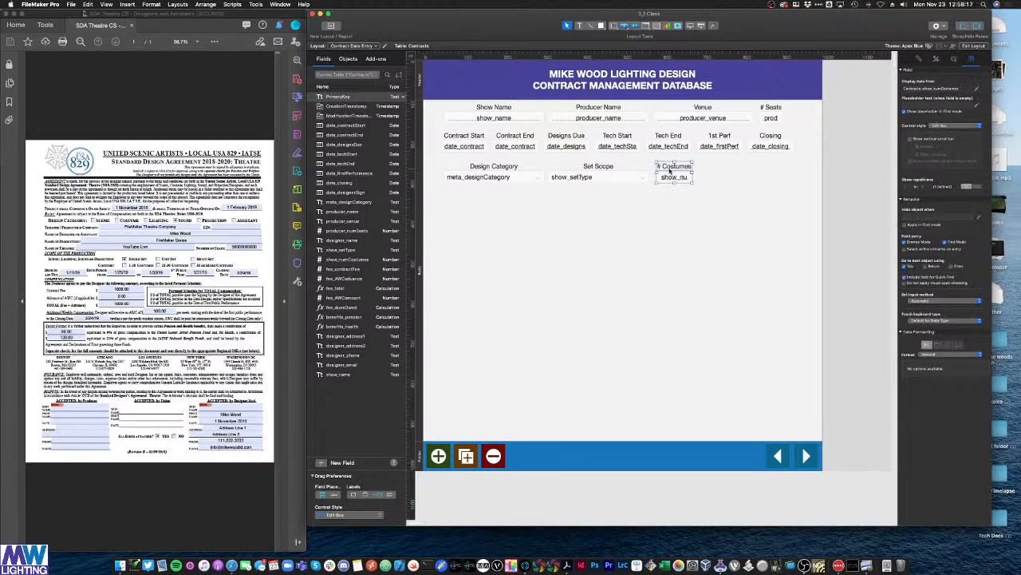
pyautogui.press('super+r')
pyautogui.click(720, 210)
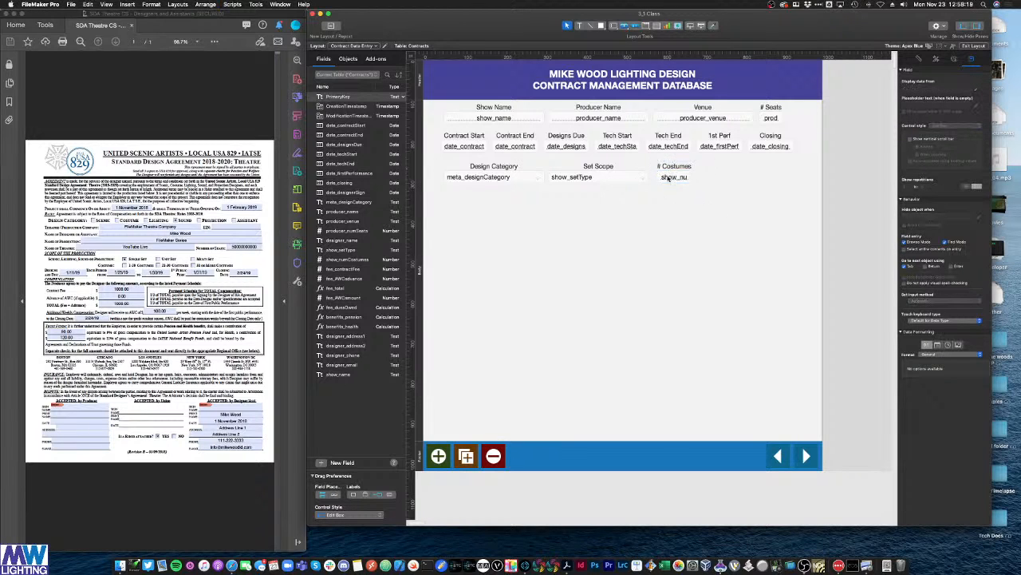
# Step: Select the Set Scope group and begin a Hide object when calculation for it
pyautogui.click(625, 177)
pyautogui.click(669, 179)
pyautogui.click(623, 174)
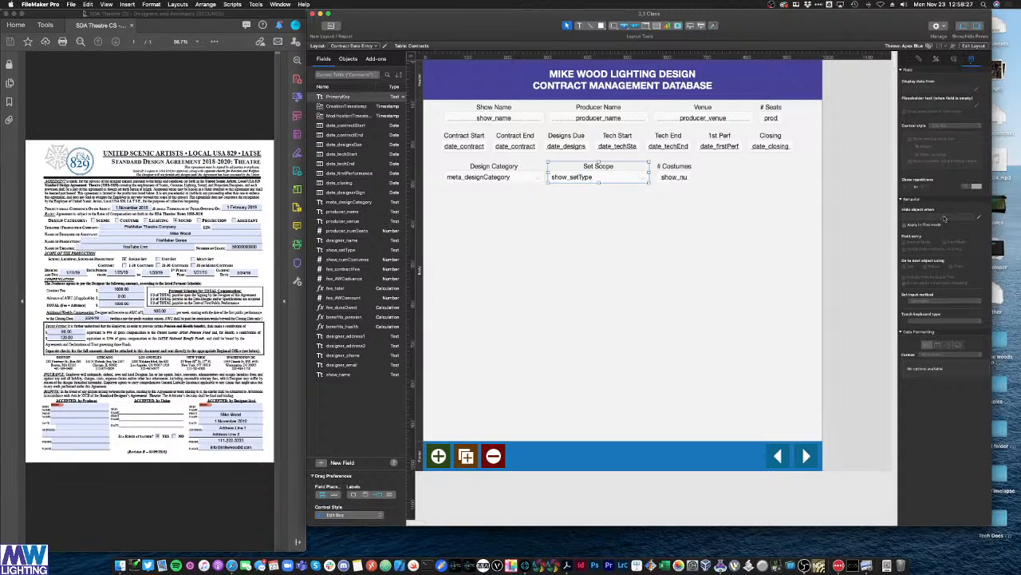
pyautogui.click(521, 192)
pyautogui.click(597, 176)
pyautogui.click(979, 218)
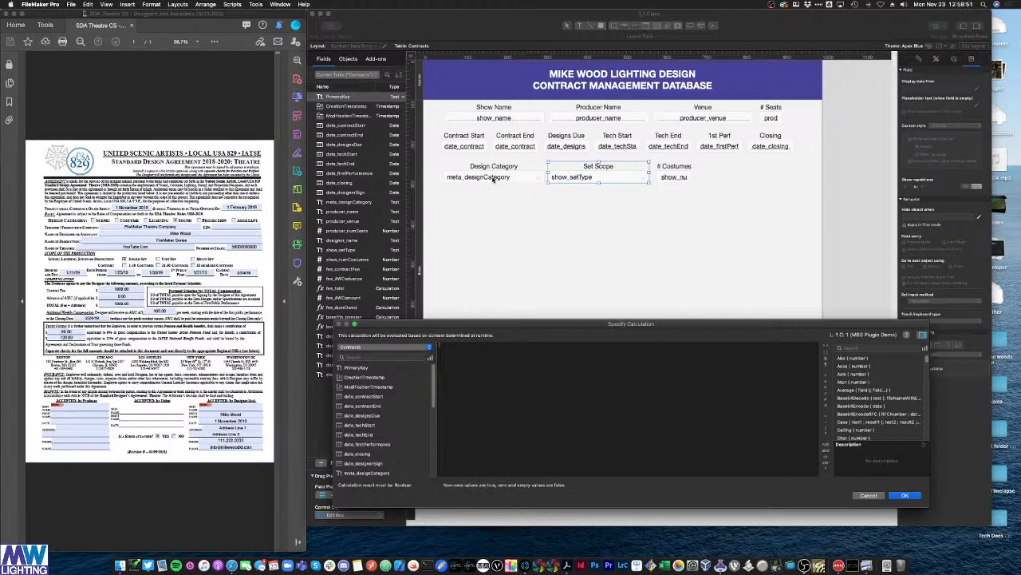
# Step: Enter the Set Scope hide formula meta_designCategory = "Costume" and confirm it
pyautogui.scroll(-5, 366, 405)
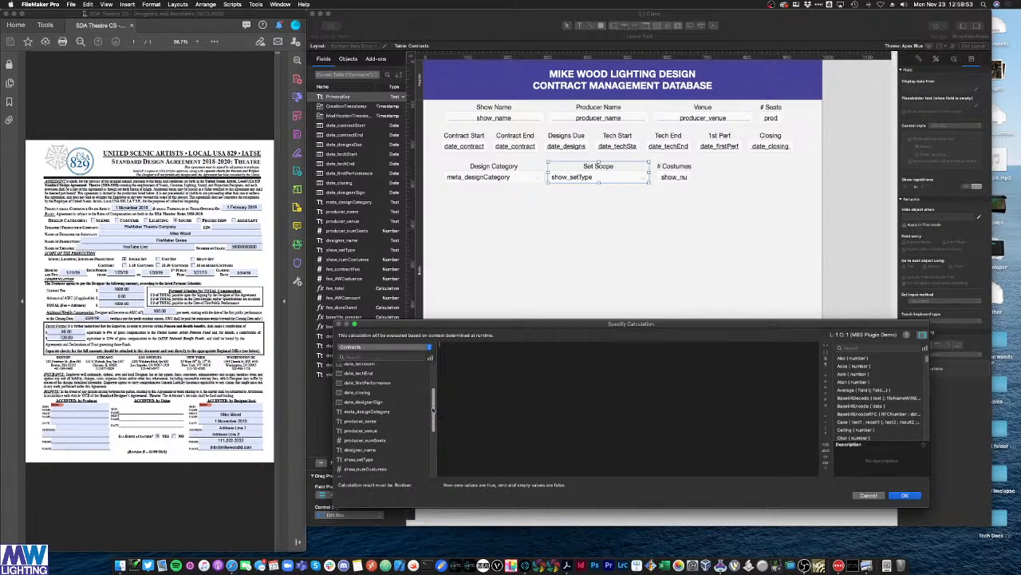
pyautogui.doubleClick(367, 409)
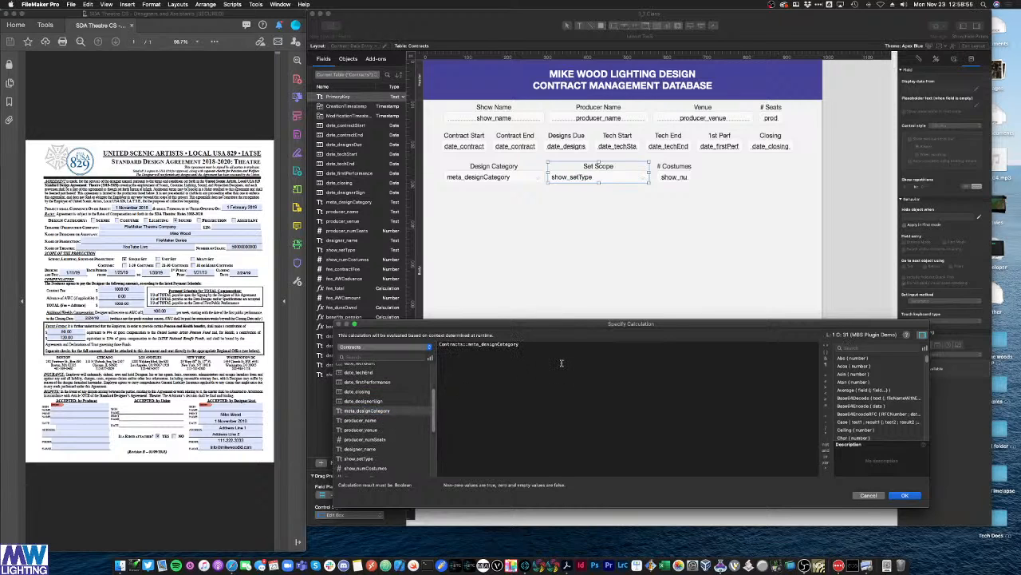
pyautogui.press('super+a')
pyautogui.write('tu')
pyautogui.write('tume')
pyautogui.click(538, 345)
pyautogui.click(905, 494)
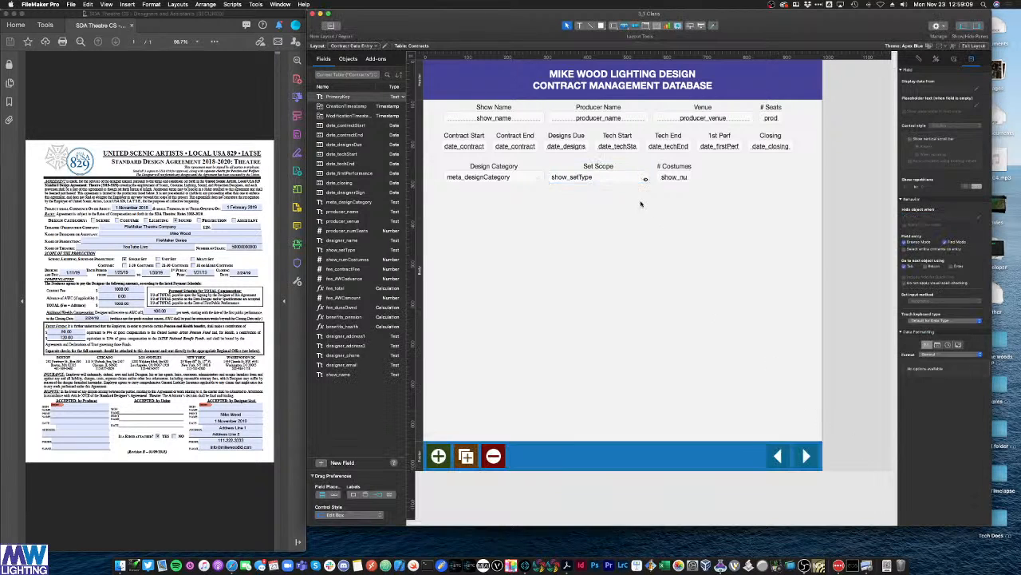
pyautogui.moveTo(647, 181)
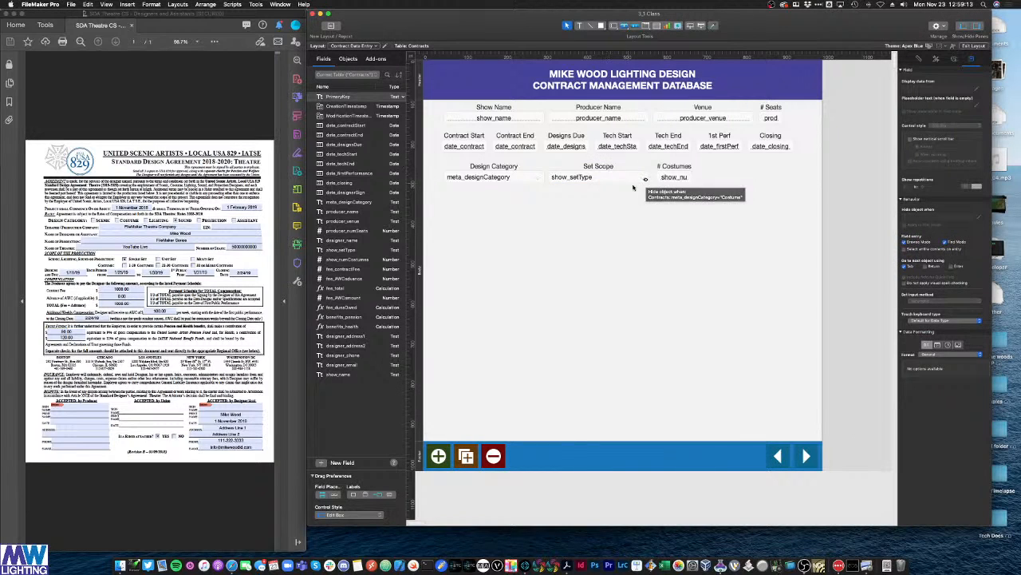
pyautogui.click(673, 177)
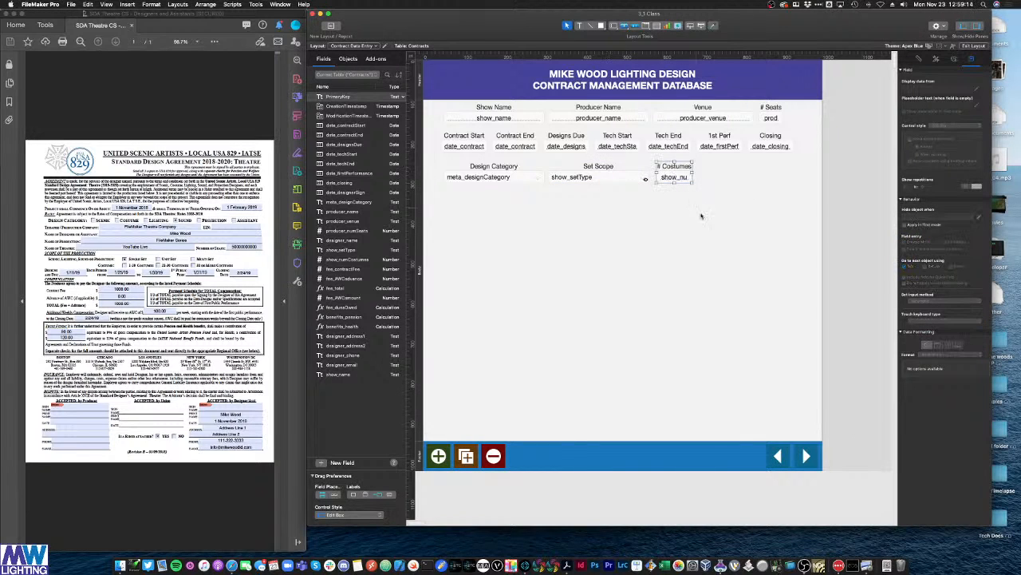
# Step: Give the # Costumes field the hide formula meta_designCategory ≠ "Costume"
pyautogui.click(979, 217)
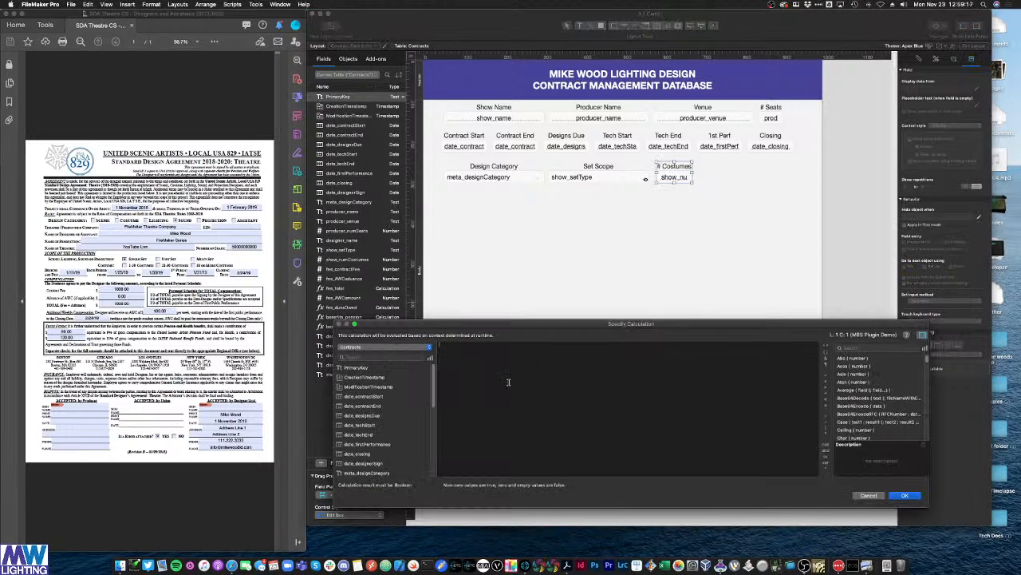
pyautogui.scroll(-5, 391, 399)
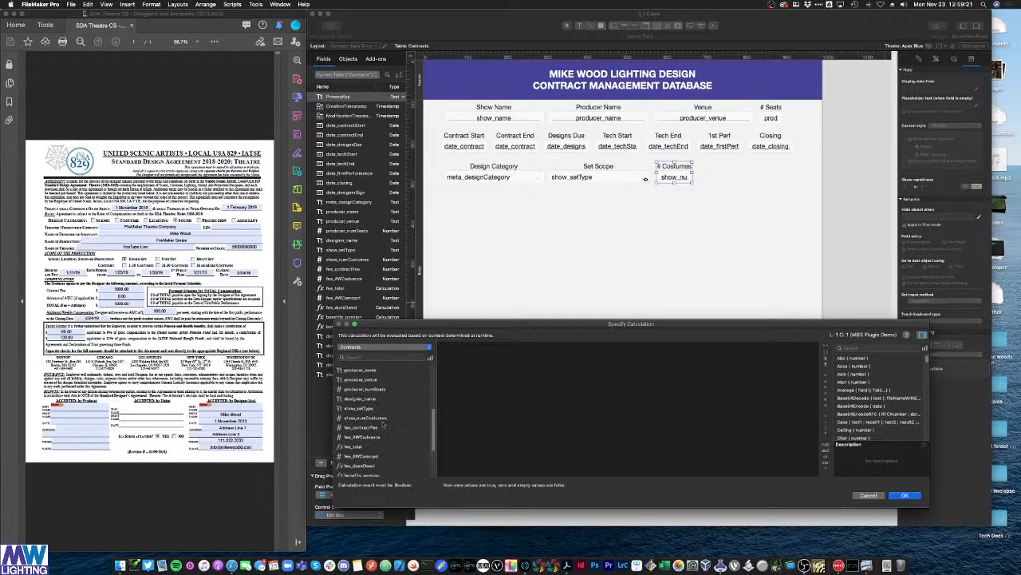
pyautogui.scroll(3, 383, 425)
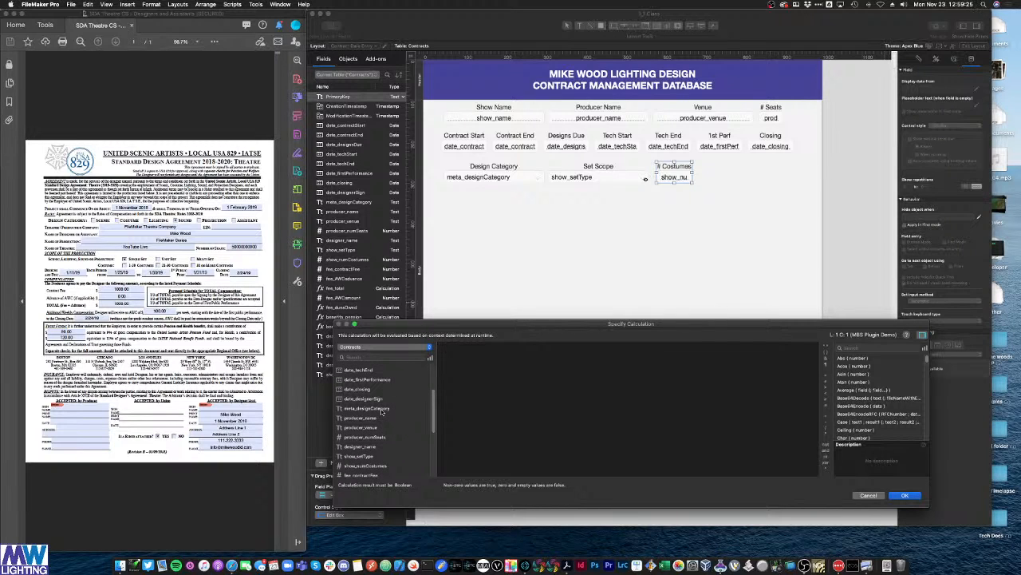
pyautogui.doubleClick(382, 408)
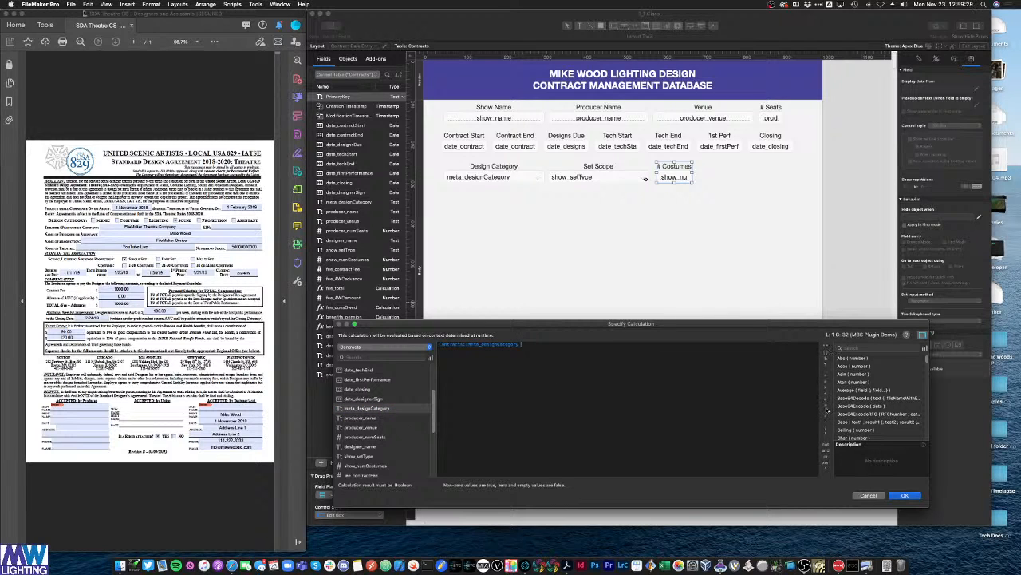
pyautogui.click(824, 389)
pyautogui.write('"Costume')
pyautogui.click(895, 498)
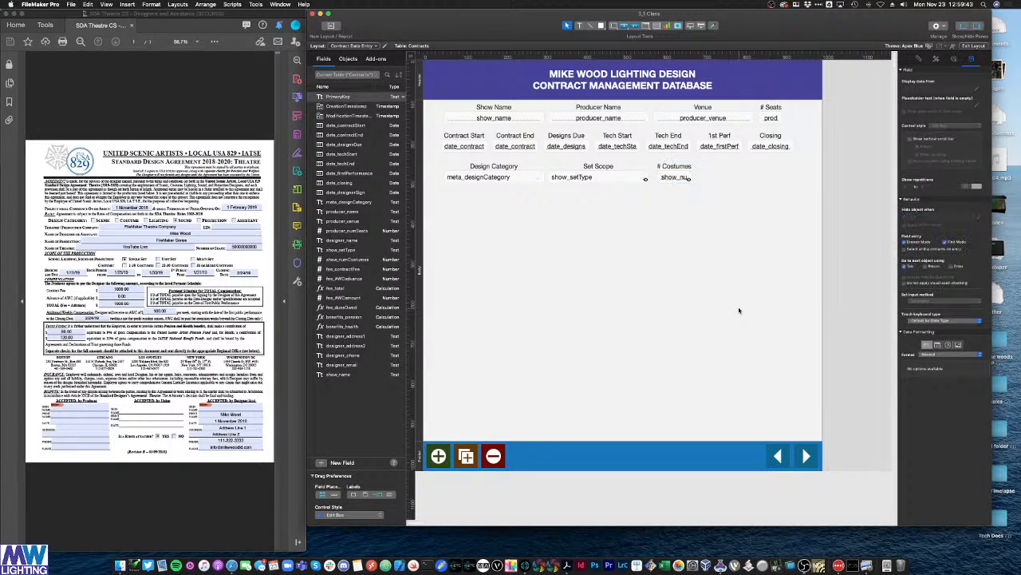
# Step: In Browse mode, cycle Design Category through Costume, Lighting, Sound and Scenic to test visibility
pyautogui.press('super+b')
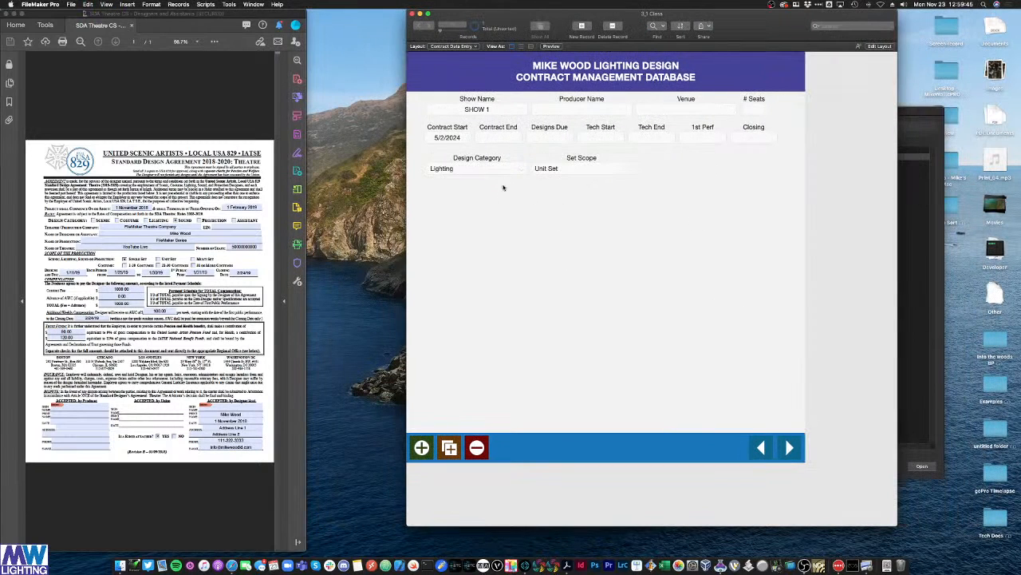
pyautogui.click(495, 172)
pyautogui.click(479, 160)
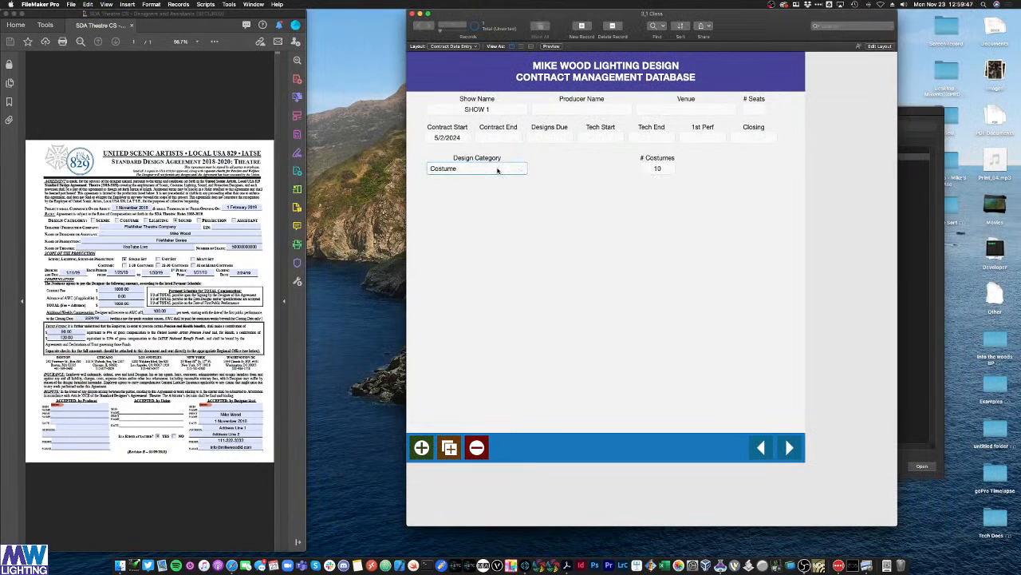
pyautogui.click(493, 177)
pyautogui.click(493, 178)
pyautogui.click(493, 170)
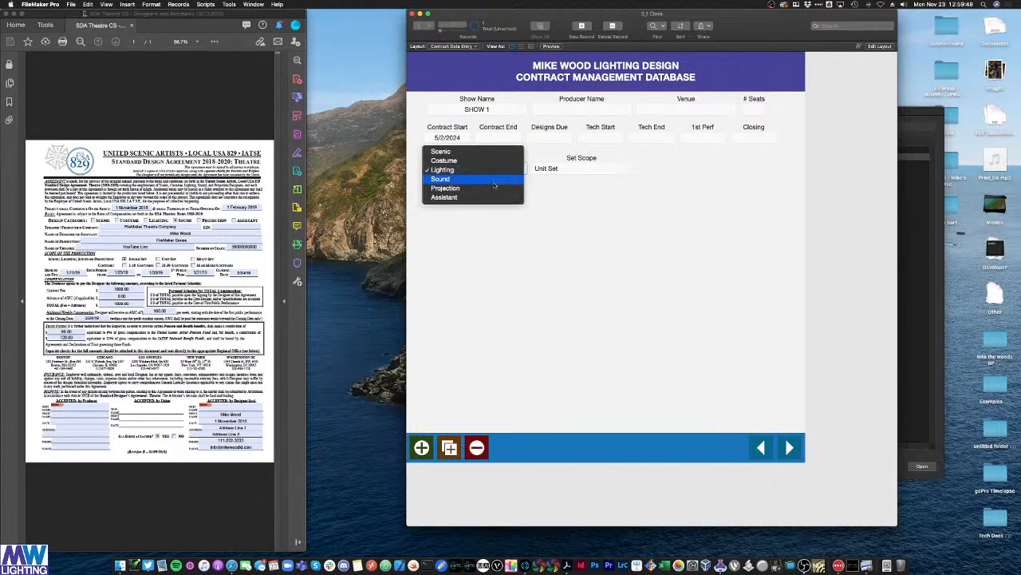
pyautogui.click(493, 178)
pyautogui.click(497, 168)
pyautogui.click(498, 159)
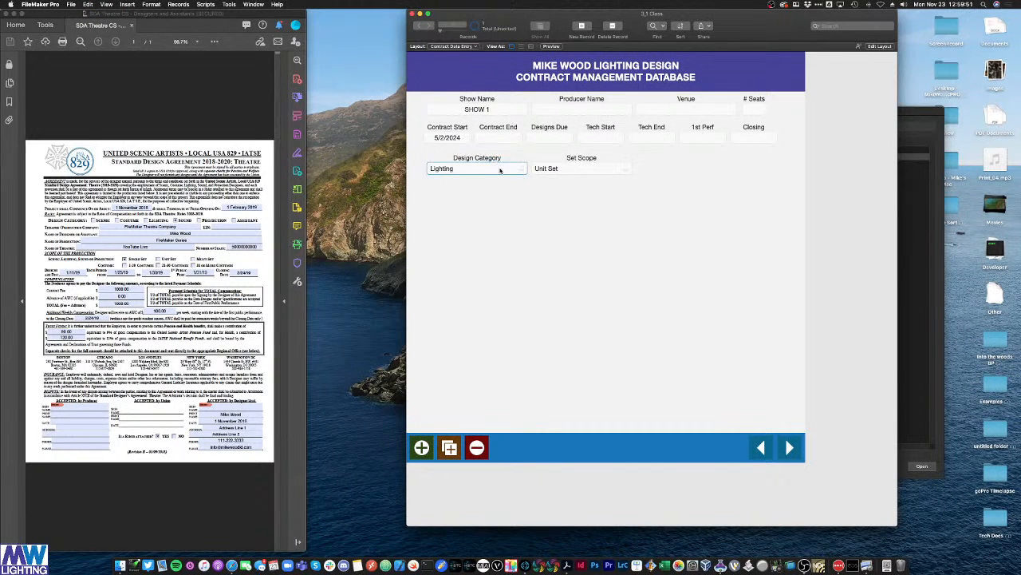
pyautogui.click(498, 168)
pyautogui.click(497, 151)
# Step: Retest with Costume and Lighting, leave Design Category on Lighting, and return to Layout mode
pyautogui.click(496, 169)
pyautogui.click(493, 178)
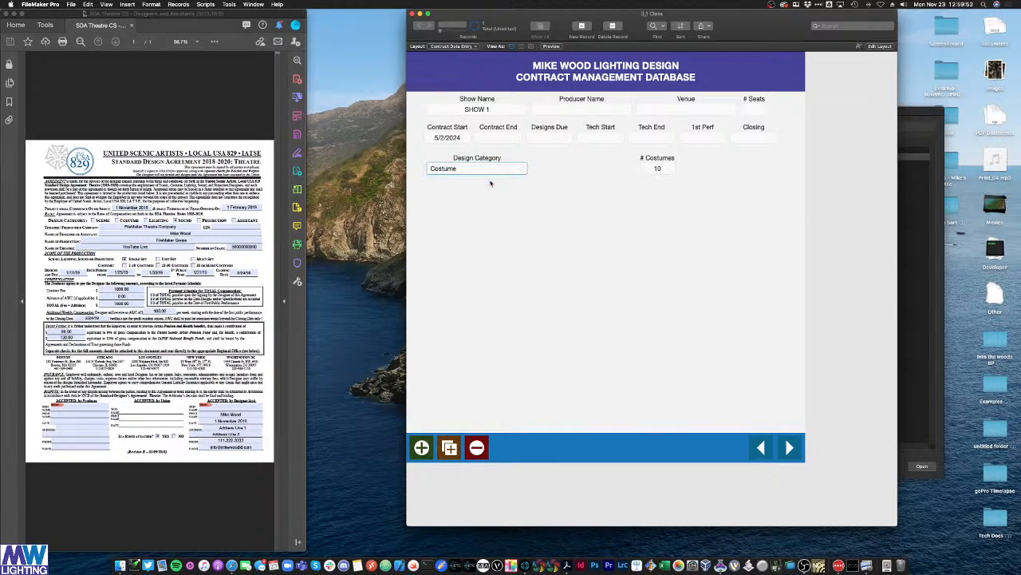
pyautogui.click(497, 171)
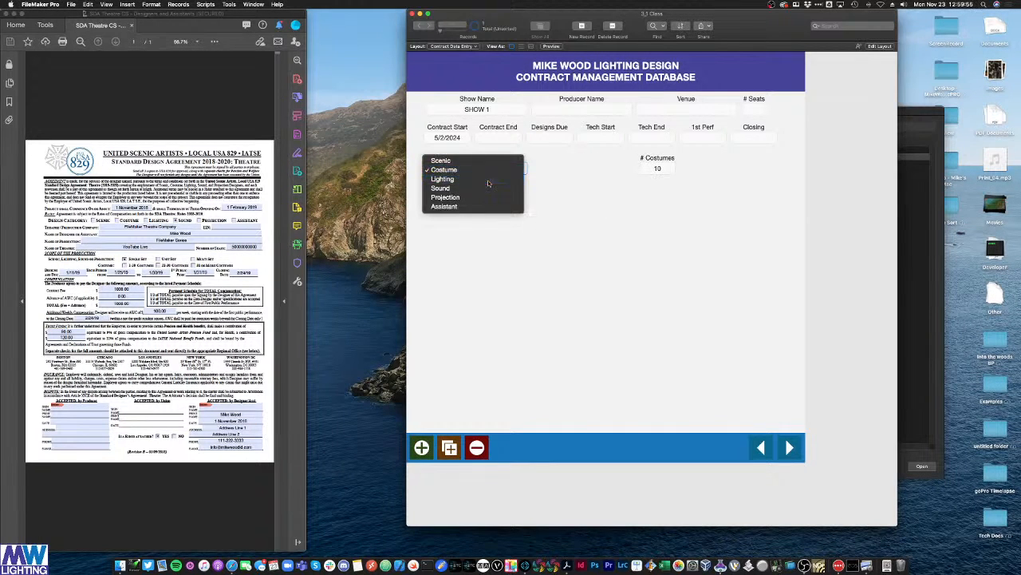
pyautogui.click(488, 182)
pyautogui.click(490, 174)
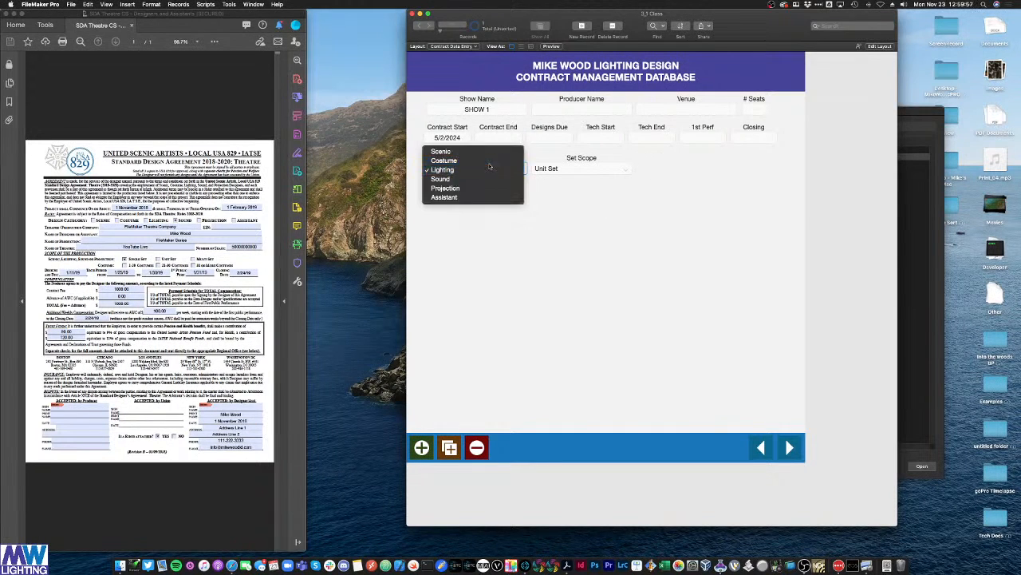
pyautogui.click(490, 160)
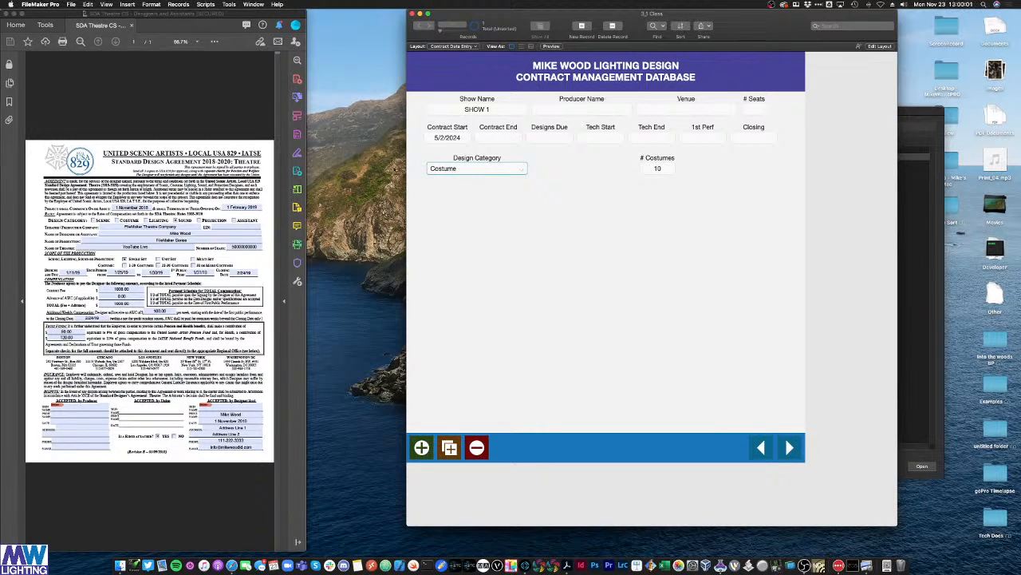
pyautogui.click(491, 167)
pyautogui.click(494, 171)
pyautogui.click(456, 168)
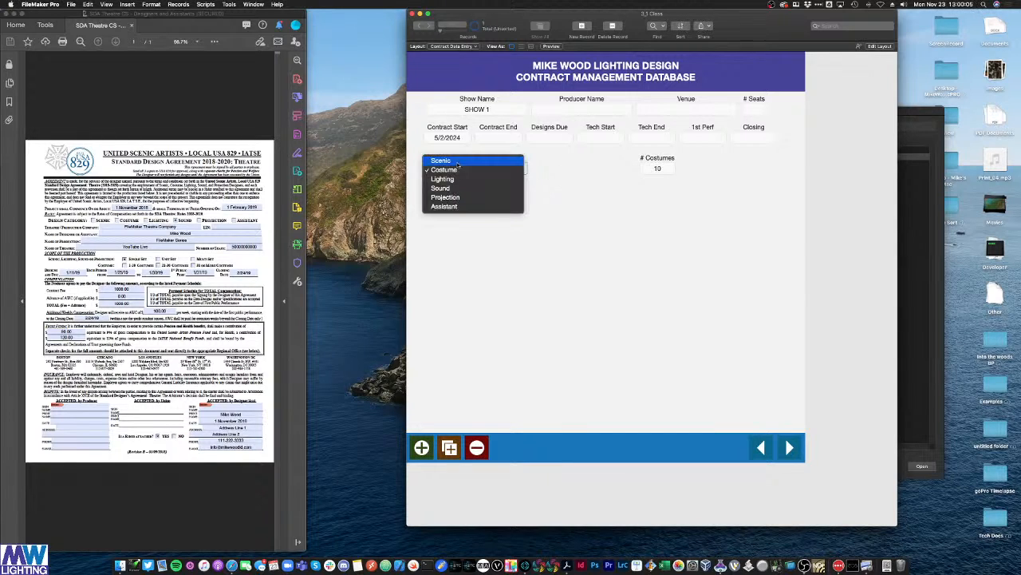
pyautogui.click(458, 180)
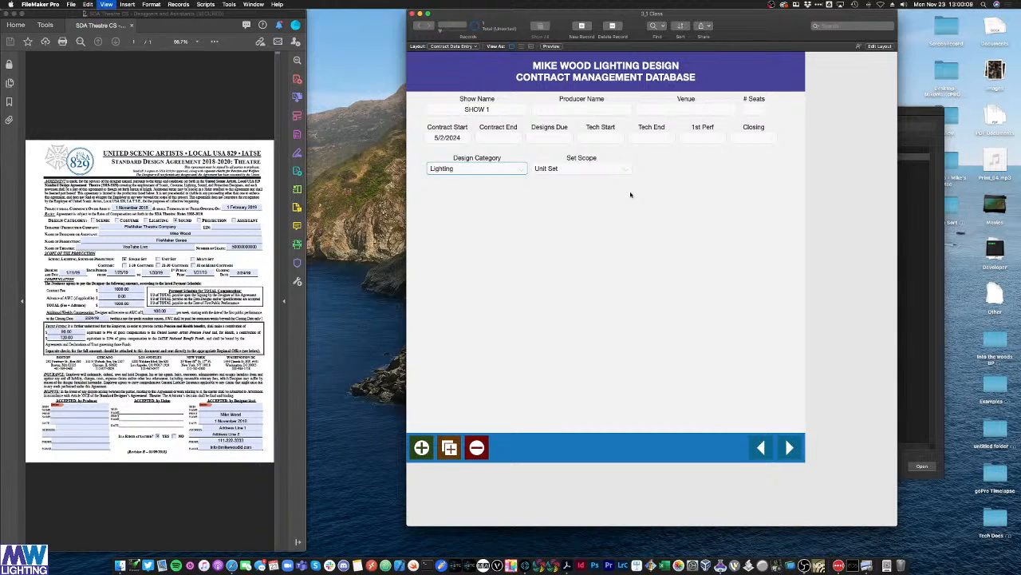
pyautogui.press('super+l')
# Step: Move the # Costumes label and field onto the Set Scope position
pyautogui.click(677, 177)
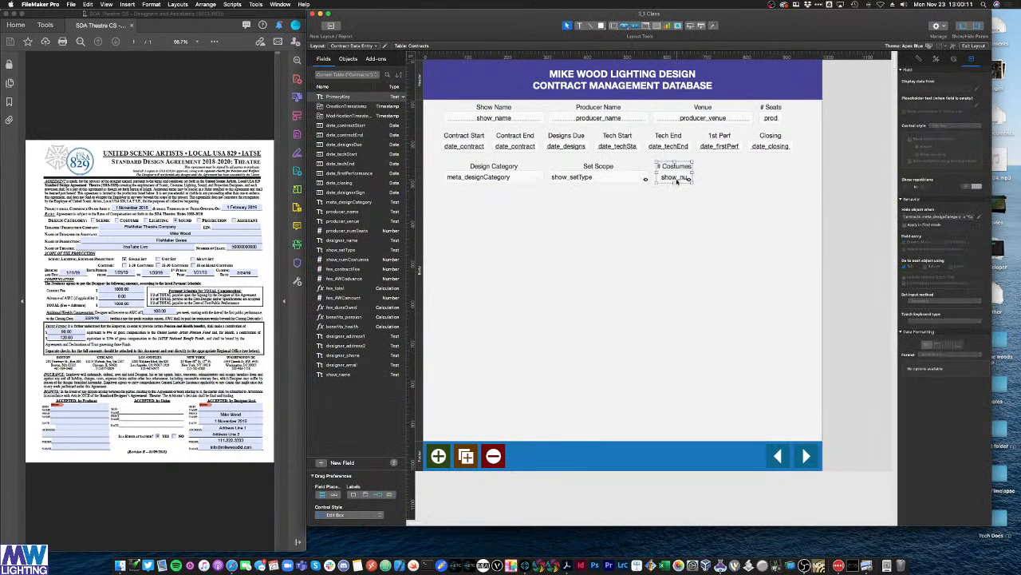
pyautogui.moveTo(677, 180); pyautogui.dragTo(603, 182)
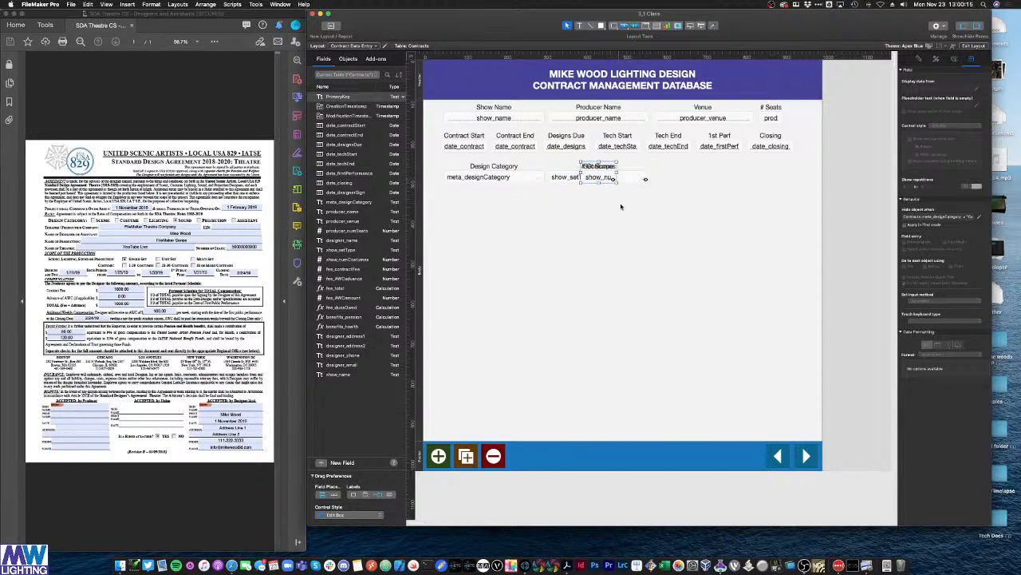
pyautogui.click(622, 208)
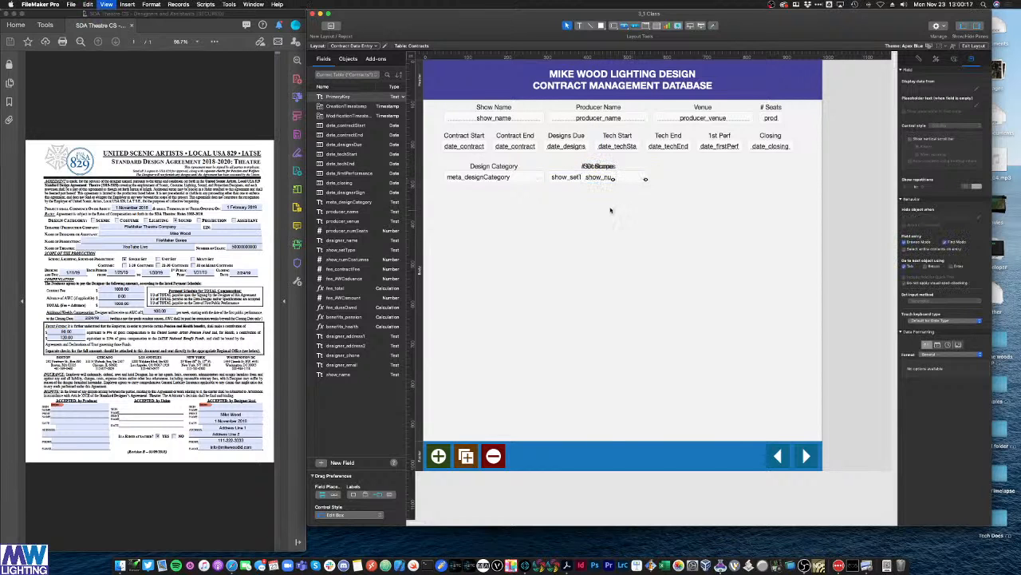
# Step: In Browse mode, toggle Design Category between Costume and Lighting to confirm the swap, then return to Layout
pyautogui.press('super+b')
pyautogui.click(479, 171)
pyautogui.click(472, 160)
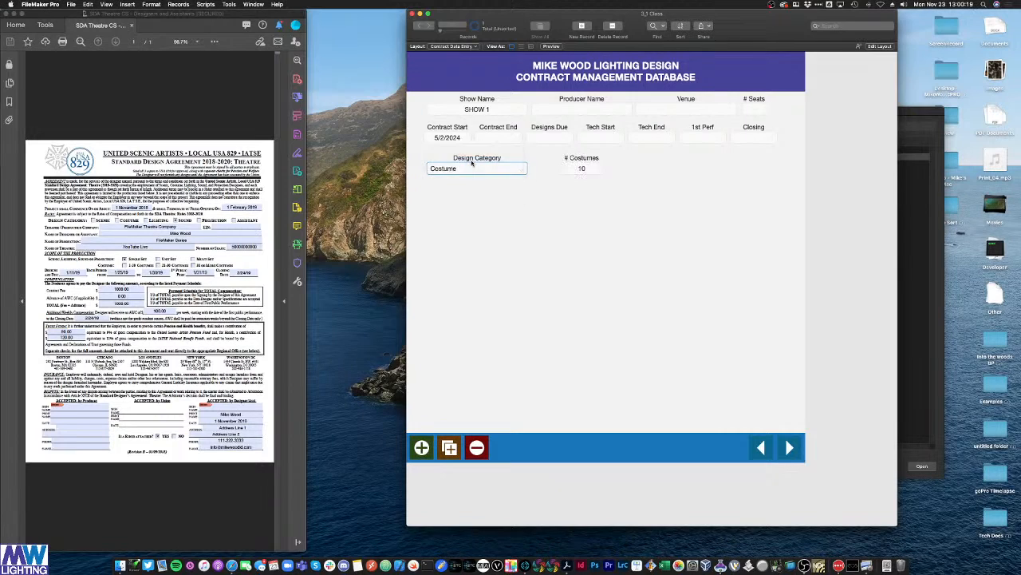
pyautogui.click(472, 166)
pyautogui.click(471, 175)
pyautogui.click(472, 170)
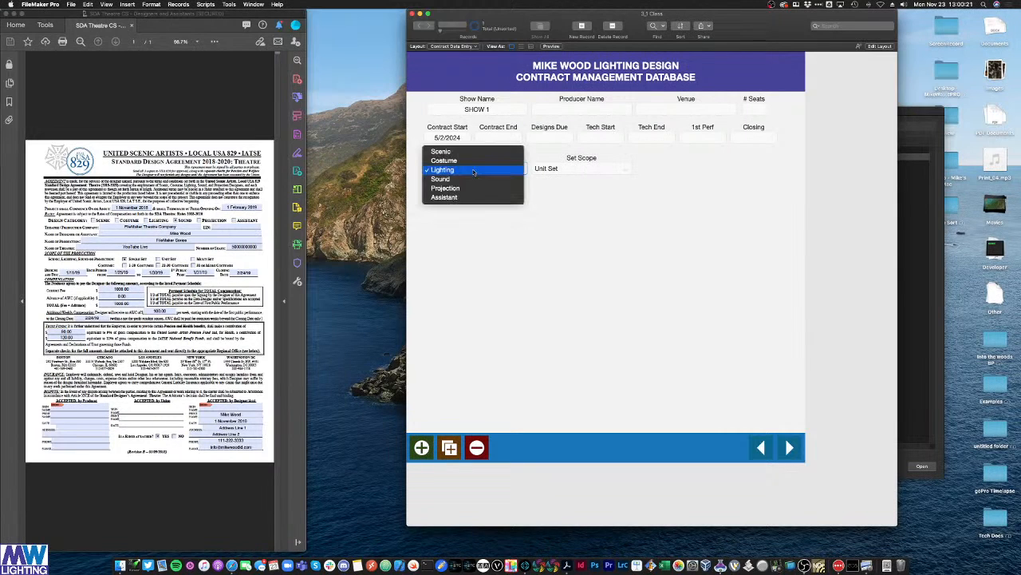
pyautogui.click(474, 159)
pyautogui.click(479, 169)
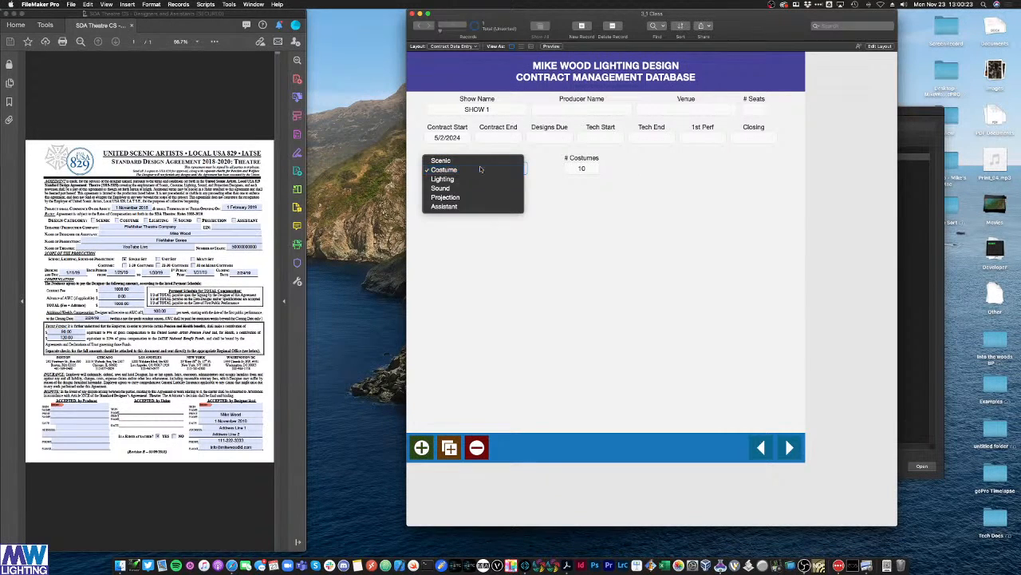
pyautogui.click(482, 169)
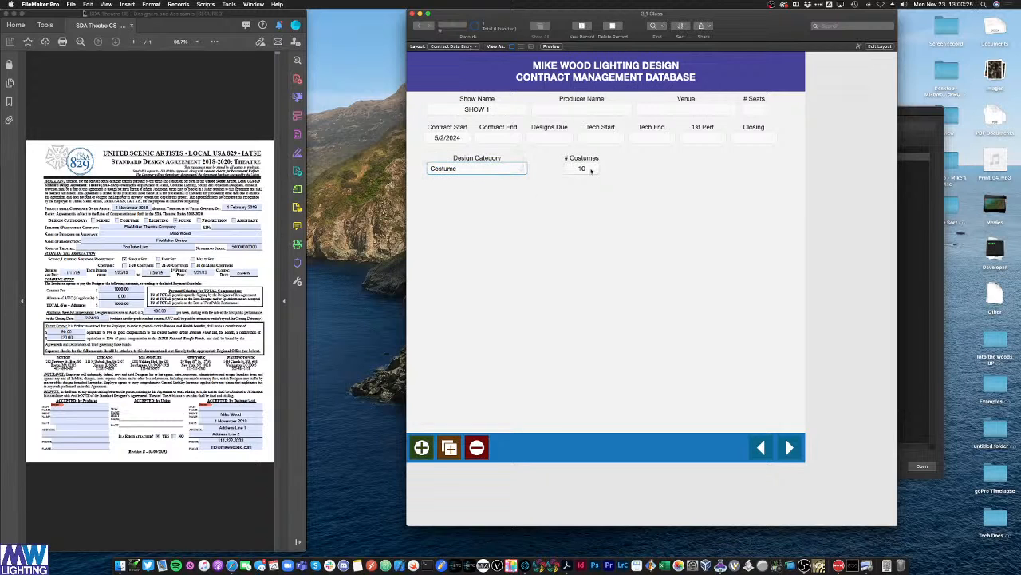
pyautogui.press('super+l')
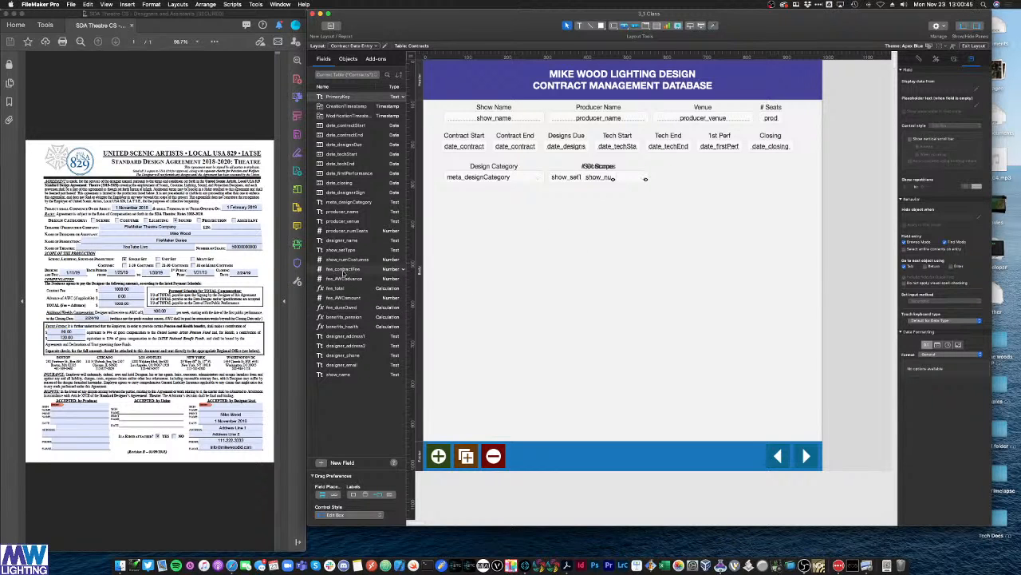
# Step: Duplicate the Show Name label and show_name field
pyautogui.moveTo(343, 270)
pyautogui.mouseDown()
pyautogui.moveTo(474, 237)
pyautogui.moveTo(343, 244)
pyautogui.moveTo(344, 273)
pyautogui.mouseUp()
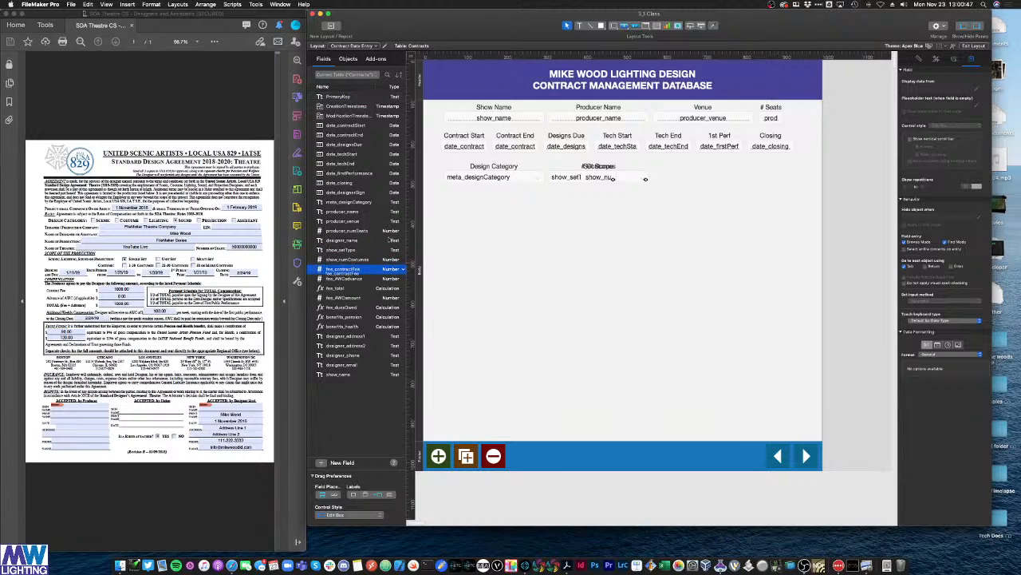
pyautogui.click(485, 116)
pyautogui.click(494, 107)
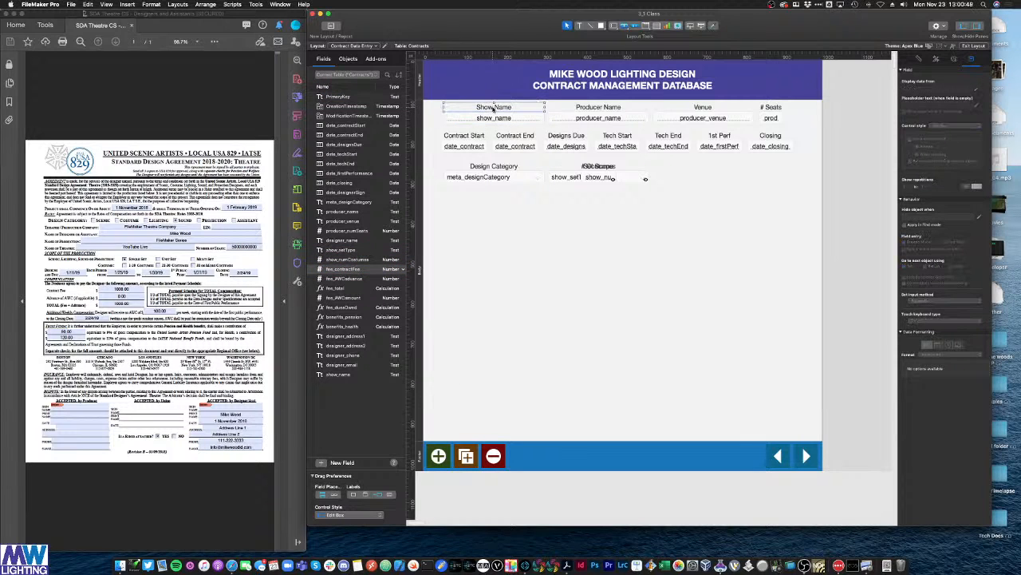
pyautogui.keyDown('shift'); pyautogui.click(490, 117); pyautogui.keyUp('shift')
pyautogui.click(515, 236)
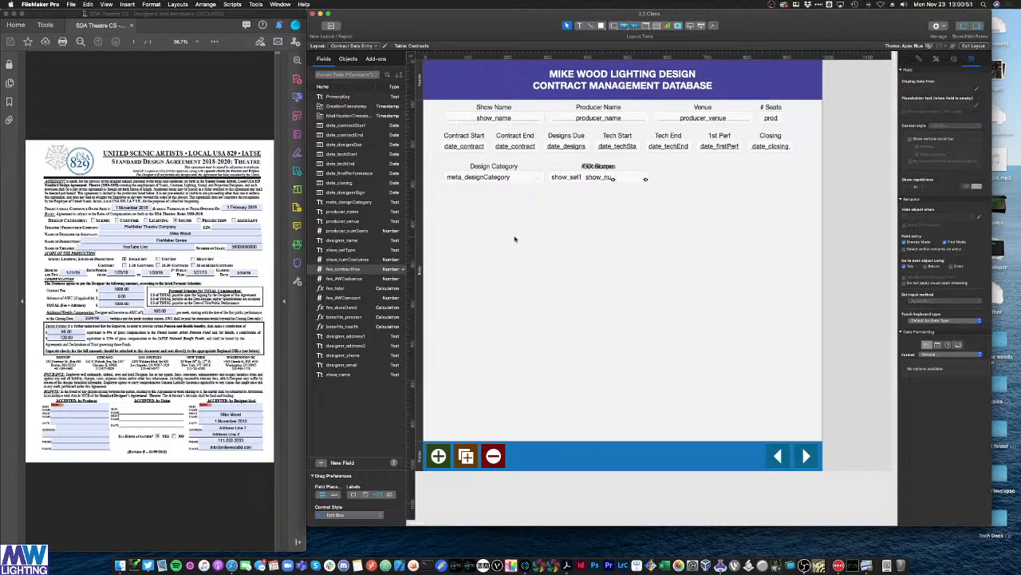
pyautogui.press('super+v')
pyautogui.click(544, 283)
# Step: Rename the copied label to 'Contract Fee' and set its field to fee_contractFee
pyautogui.doubleClick(516, 229)
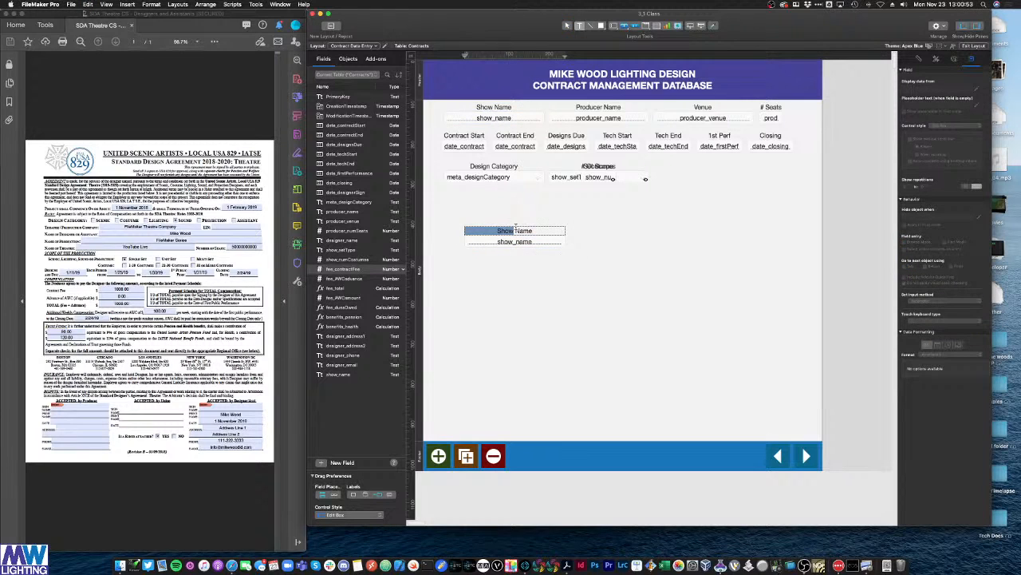
pyautogui.press('super+a')
pyautogui.press('BackSpace')
pyautogui.write('CONTRAC')
pyautogui.press('super+a')
pyautogui.write('Contract Fee')
pyautogui.doubleClick(524, 244)
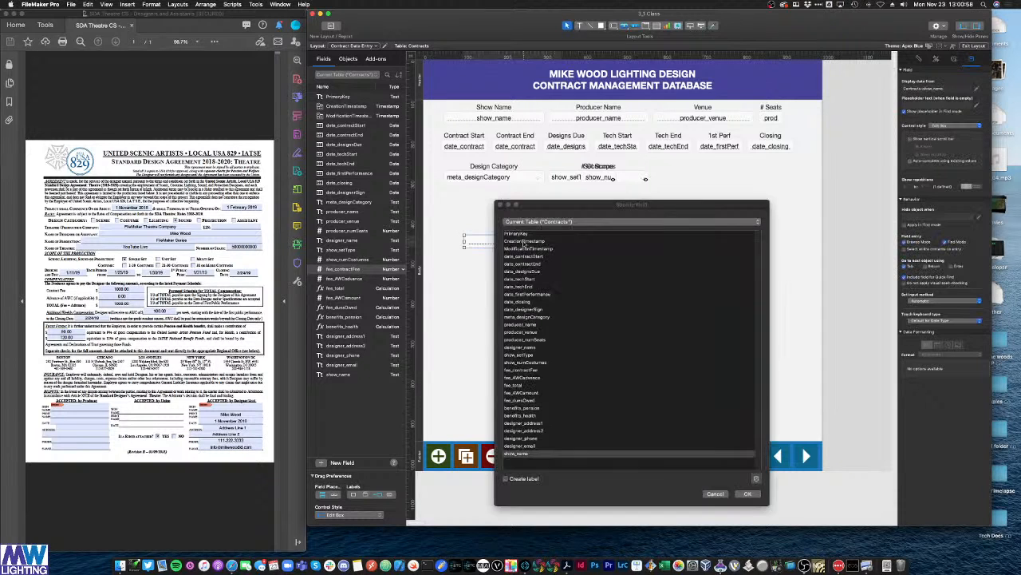
pyautogui.doubleClick(527, 370)
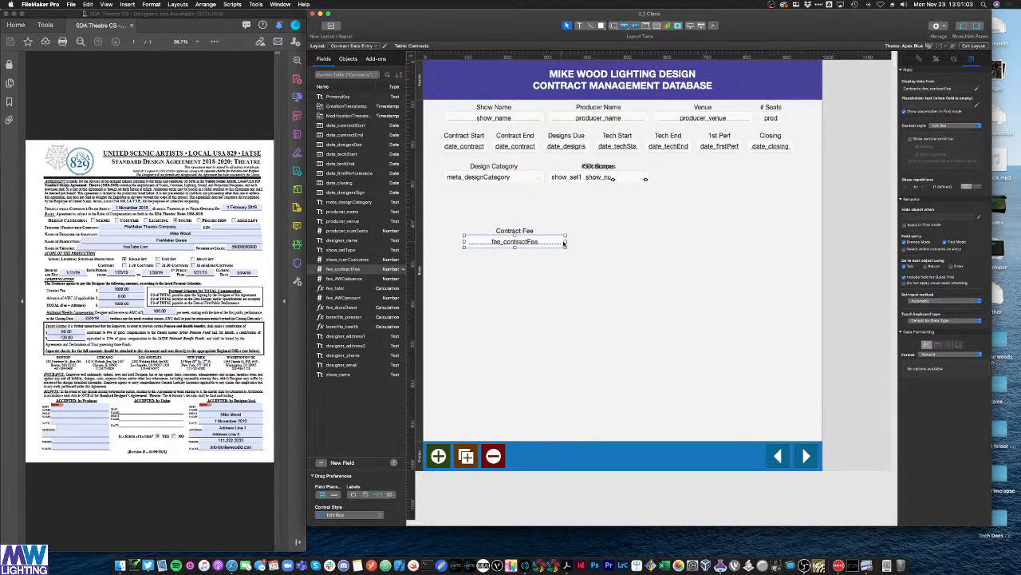
# Step: Narrow the fee_contractFee field and move the Contract Fee pair below Design Category
pyautogui.moveTo(565, 242); pyautogui.dragTo(496, 245)
pyautogui.click(529, 231)
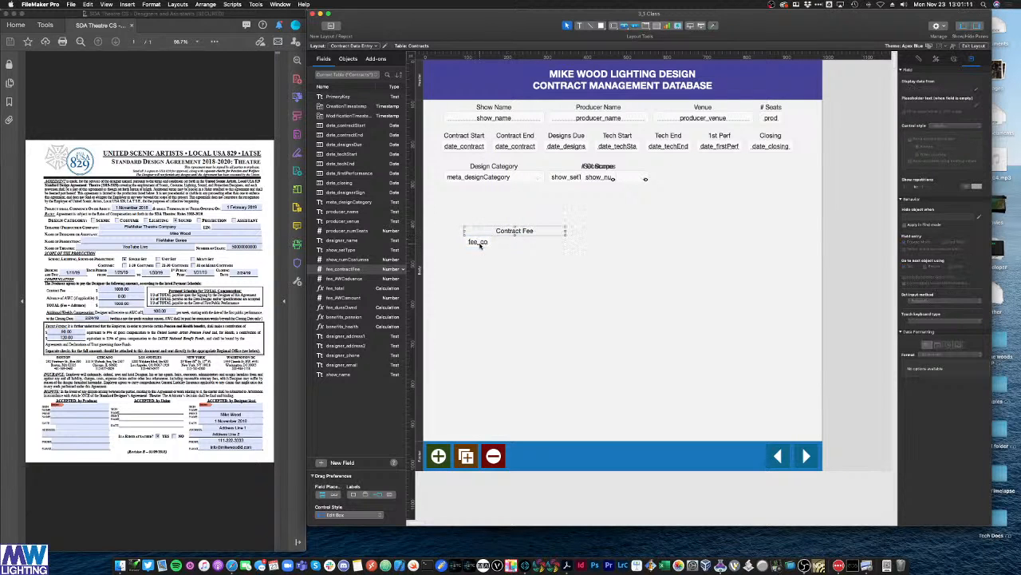
pyautogui.moveTo(479, 245); pyautogui.dragTo(458, 219)
pyautogui.click(523, 252)
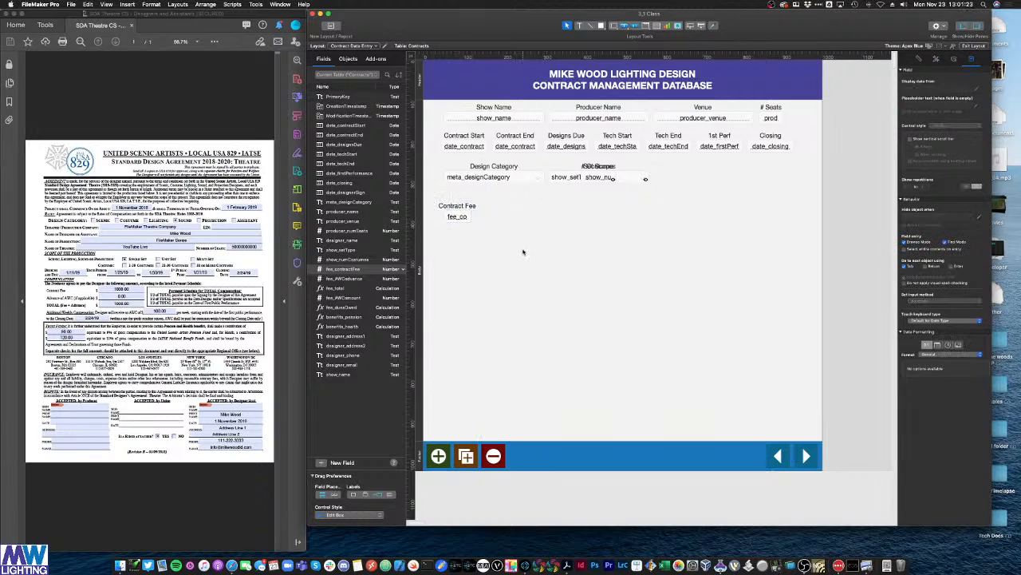
# Step: Duplicate the Contract Fee label into a small empty text box beside the fee field for the '+'
pyautogui.click(458, 207)
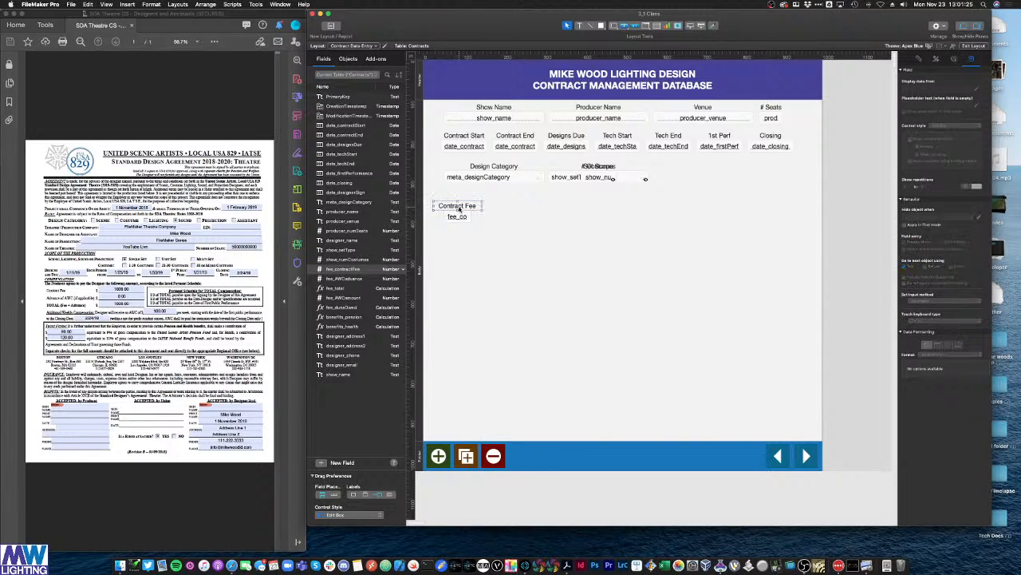
pyautogui.moveTo(459, 208); pyautogui.dragTo(504, 226)
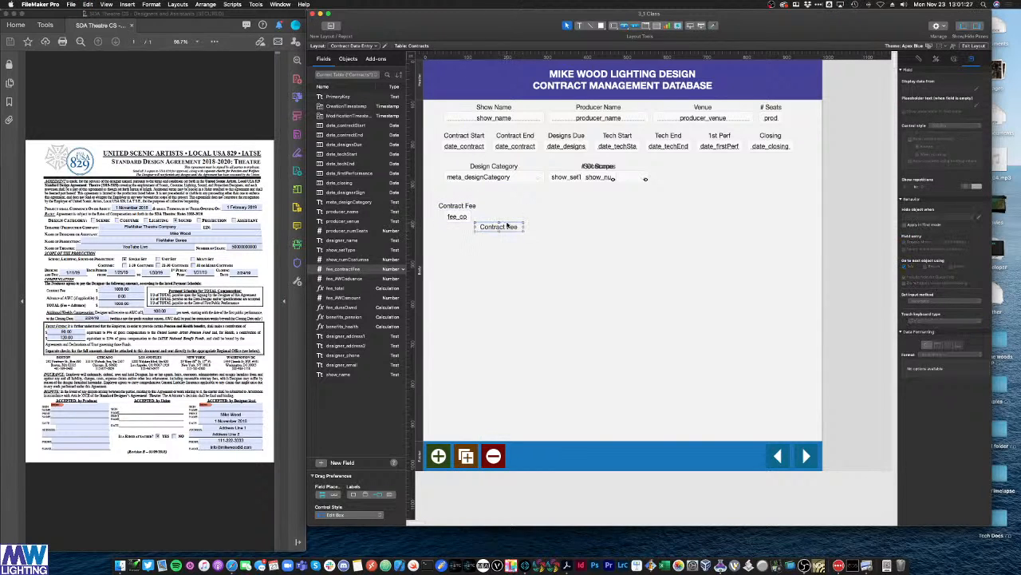
pyautogui.doubleClick(505, 227)
pyautogui.press('BackSpace')
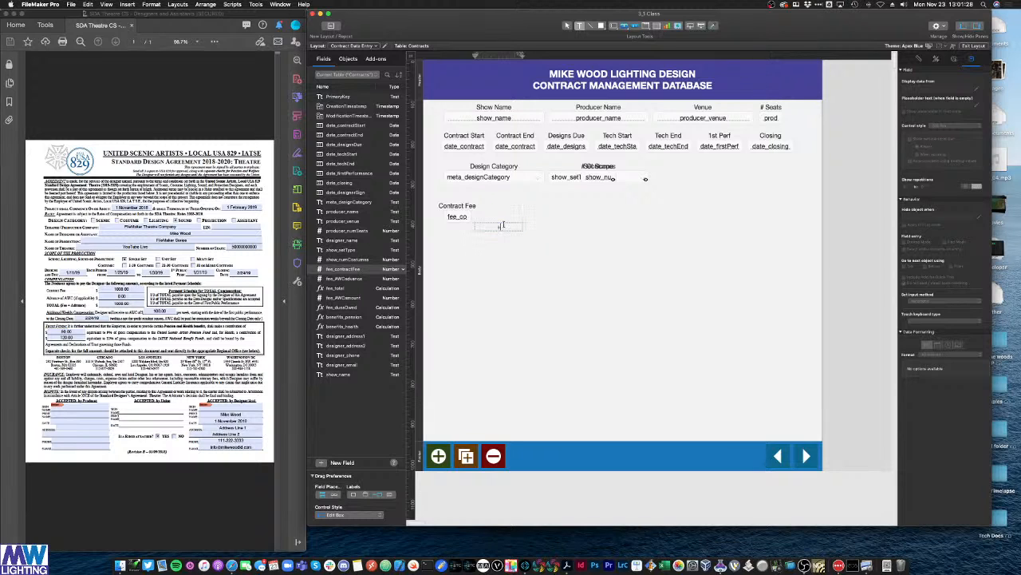
pyautogui.moveTo(523, 226); pyautogui.dragTo(474, 218)
pyautogui.click(486, 233)
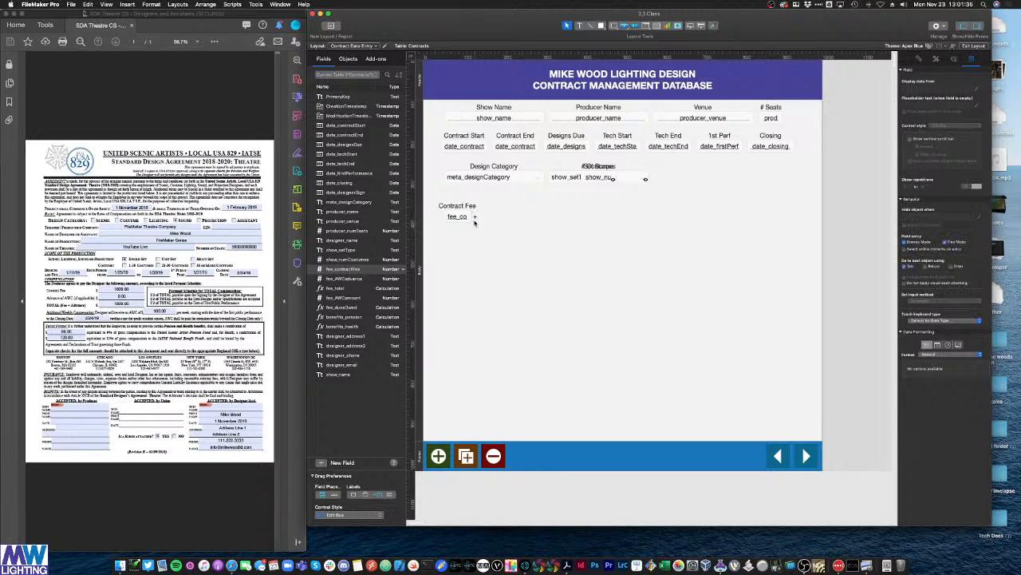
pyautogui.click(88, 4)
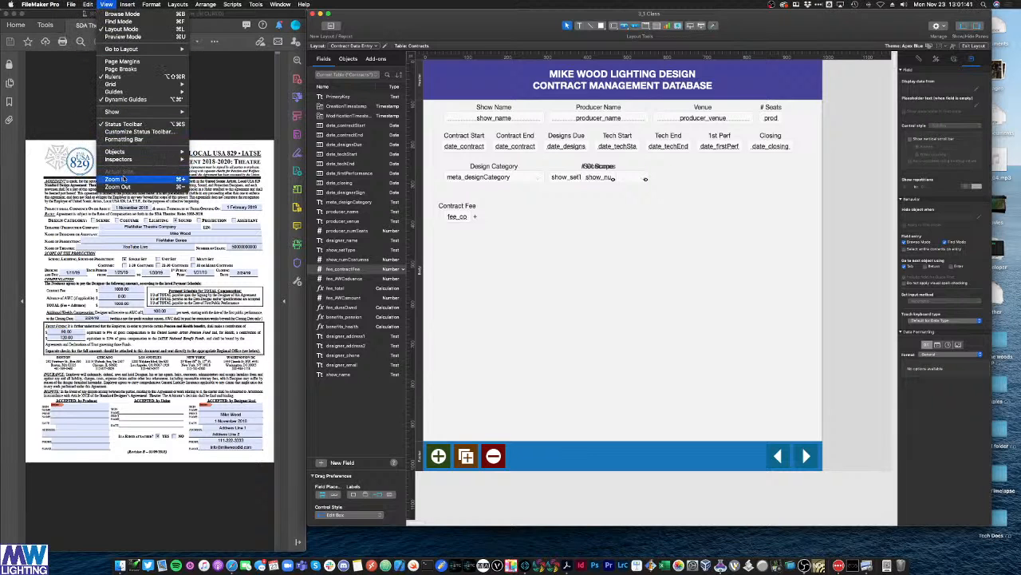
pyautogui.click(121, 181)
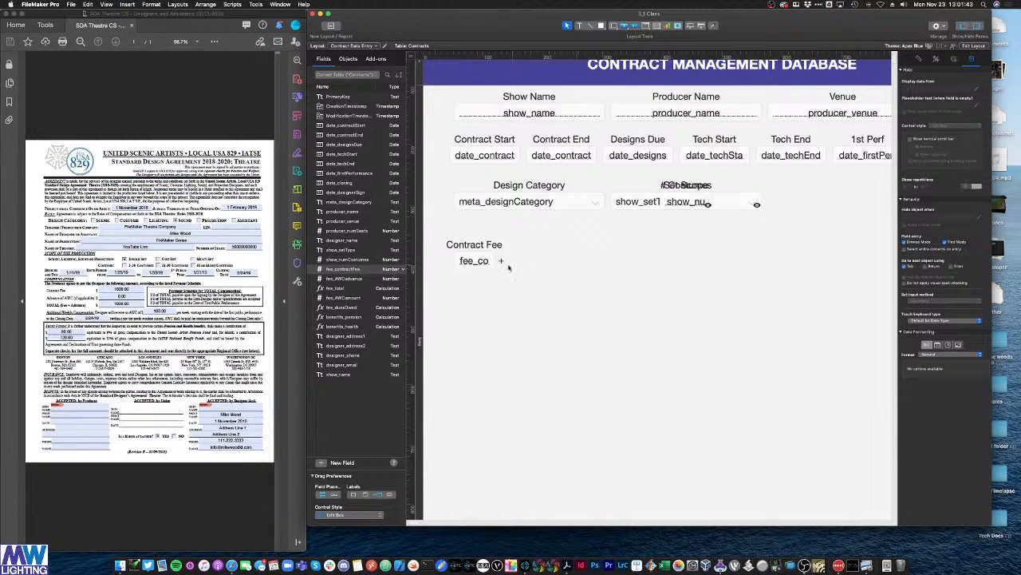
# Step: Copy the Contract Fee pair to the right, relabel it 'AWC Adv' and show fee_AWCadvance
pyautogui.click(473, 261)
pyautogui.keyDown('shift'); pyautogui.click(474, 248); pyautogui.keyUp('shift')
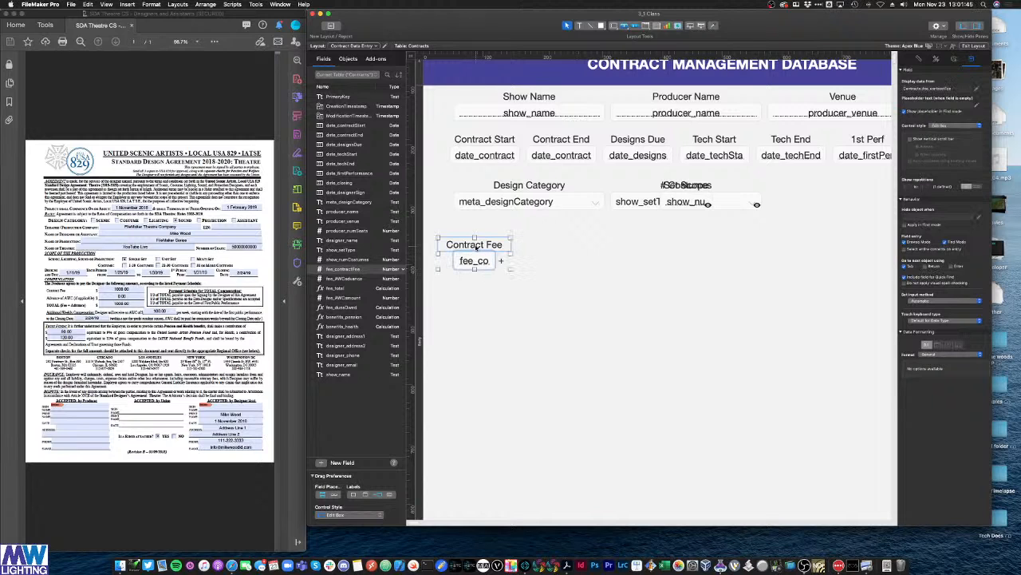
pyautogui.moveTo(476, 247); pyautogui.dragTo(532, 261)
pyautogui.click(501, 261)
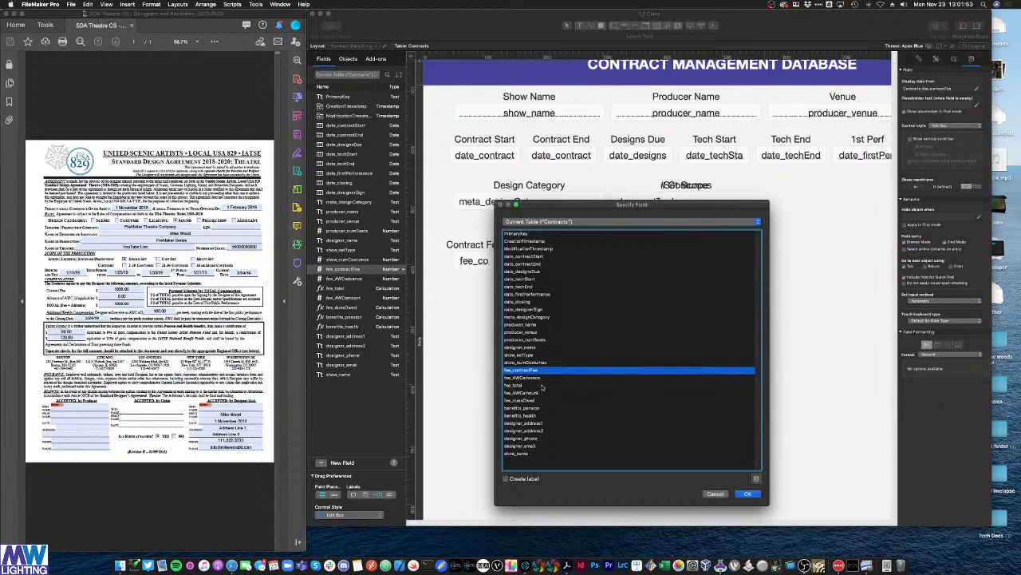
pyautogui.doubleClick(538, 379)
pyautogui.tripleClick(544, 245)
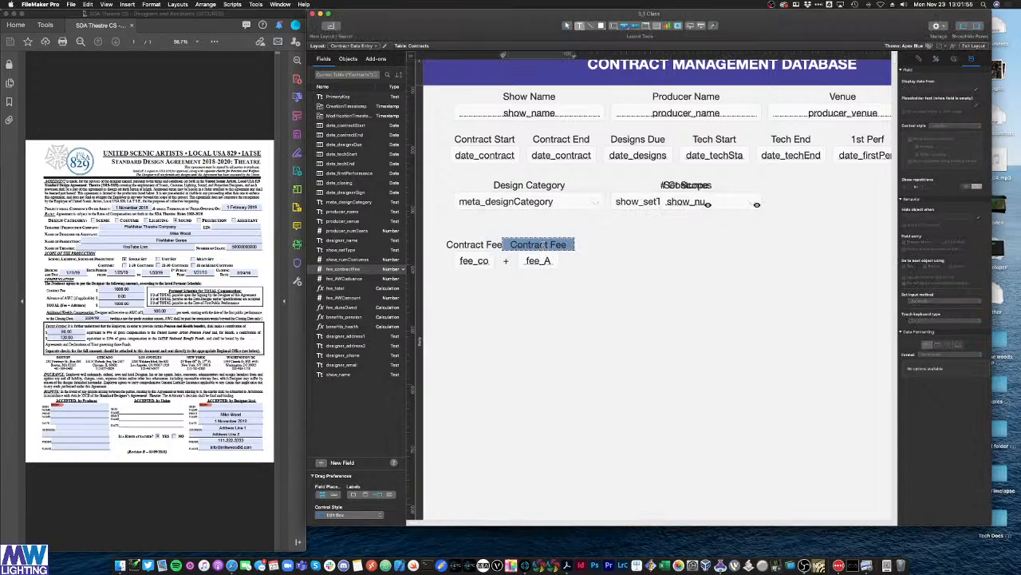
pyautogui.write('AWC Adv')
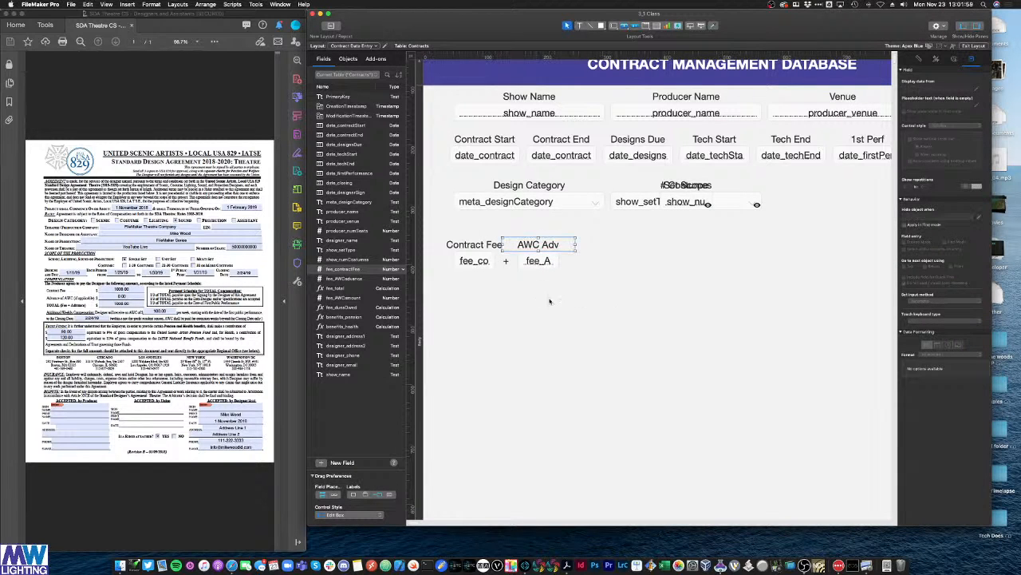
# Step: Copy the plus sign to the right of fee_AWCadvance and change it to '='
pyautogui.click(506, 260)
pyautogui.press('super+c')
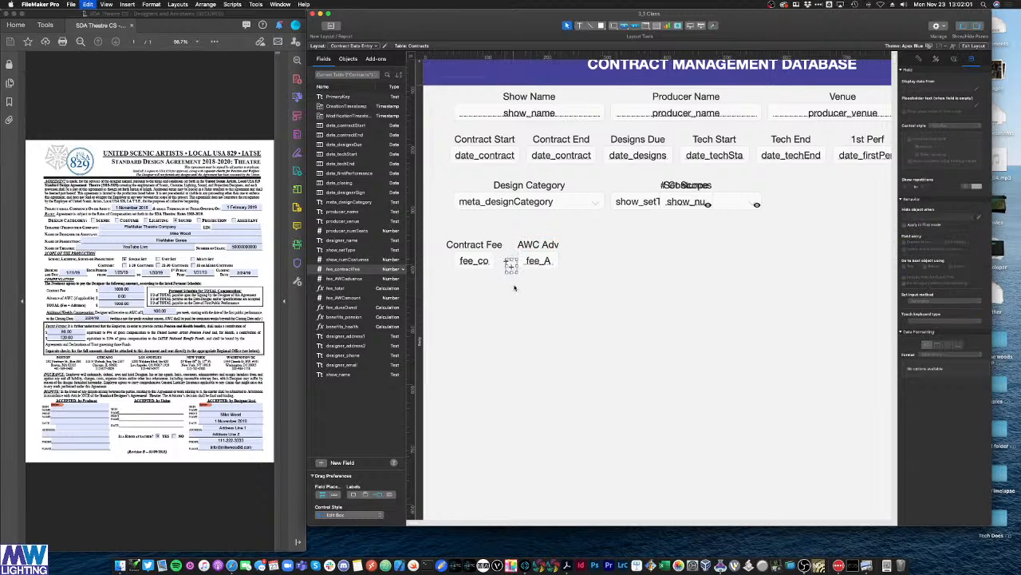
pyautogui.press('super+v')
pyautogui.moveTo(513, 265); pyautogui.dragTo(570, 266)
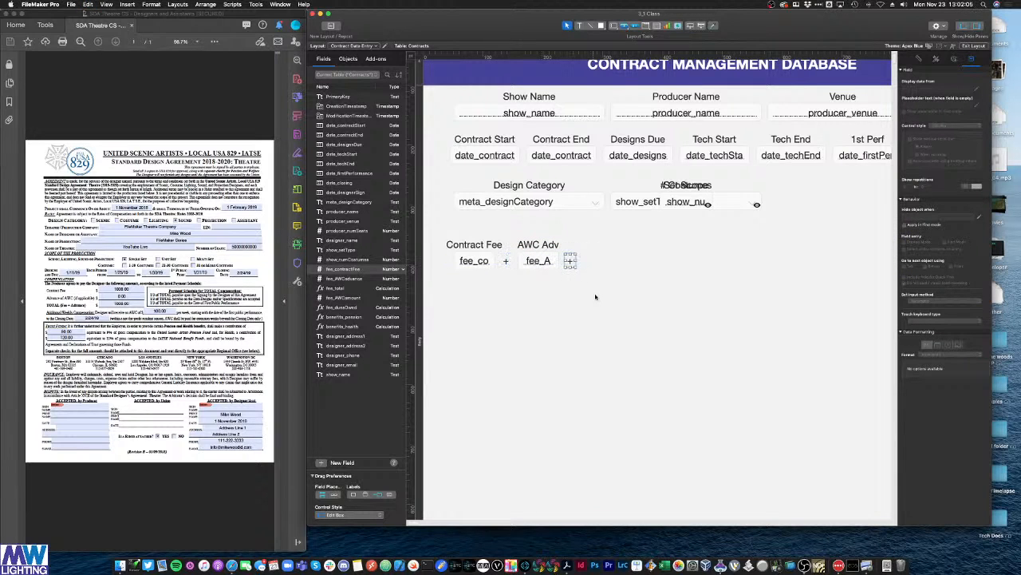
pyautogui.doubleClick(571, 261)
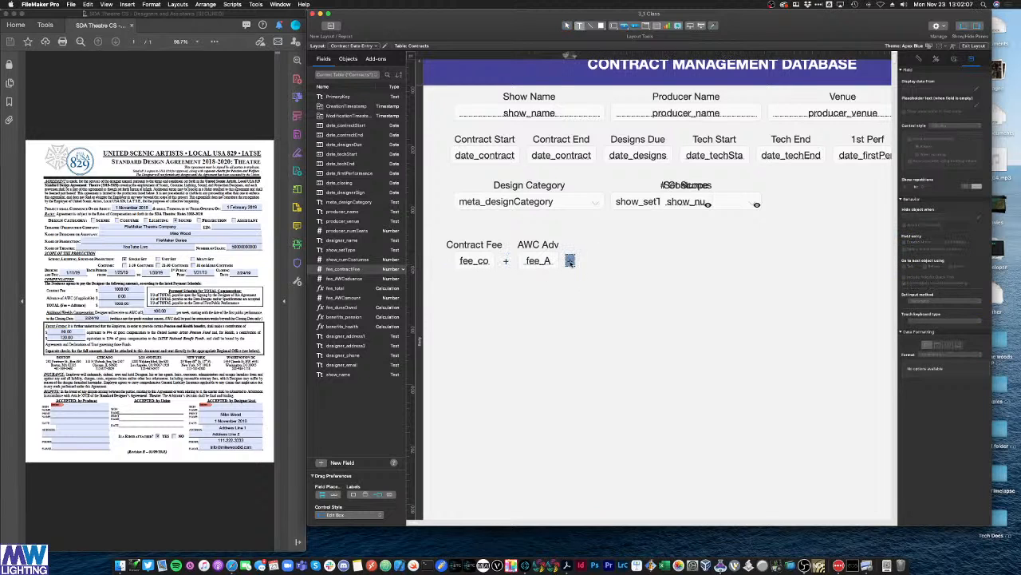
pyautogui.write('=')
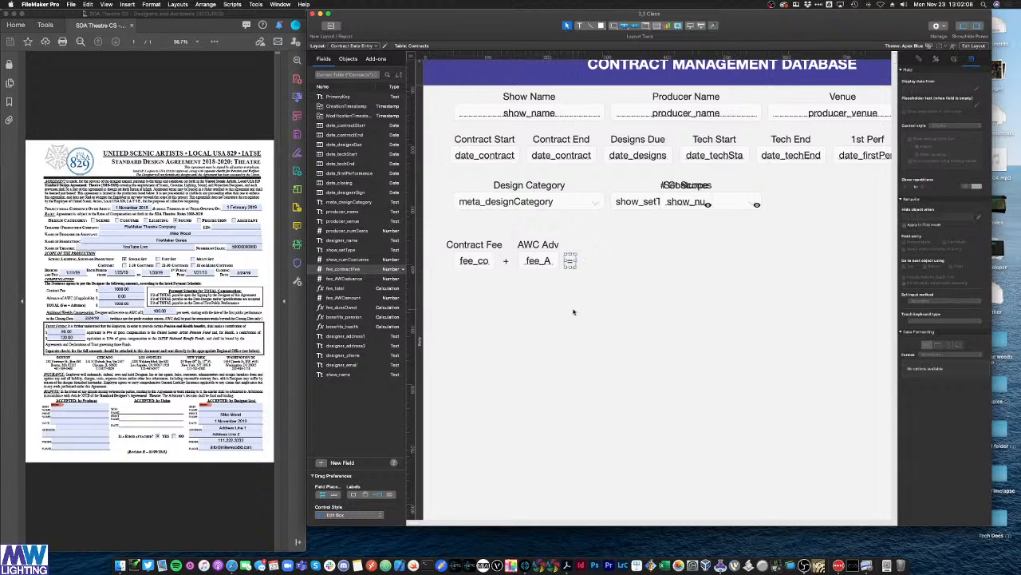
pyautogui.click(574, 289)
pyautogui.moveTo(548, 294); pyautogui.dragTo(650, 256)
# Step: Retitle the copied label 'Total' and set its field to fee_total
pyautogui.click(620, 308)
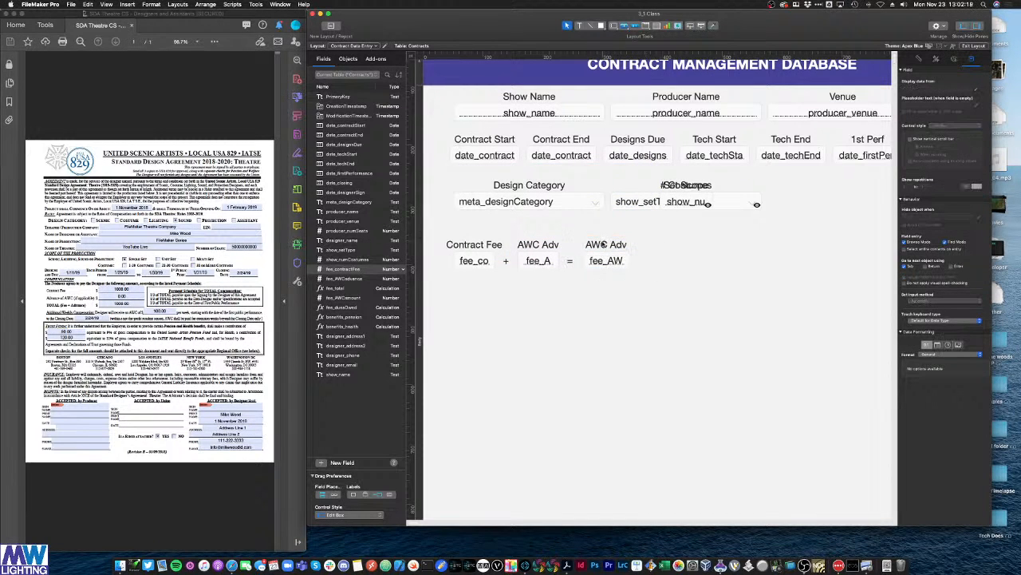
pyautogui.click(600, 245)
pyautogui.doubleClick(600, 245)
pyautogui.tripleClick(602, 245)
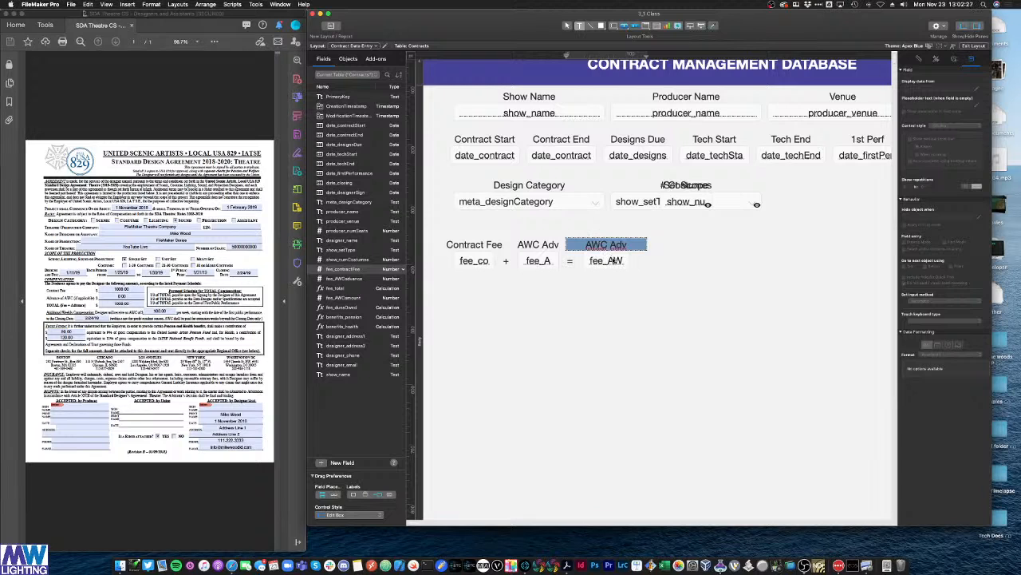
pyautogui.write('Total')
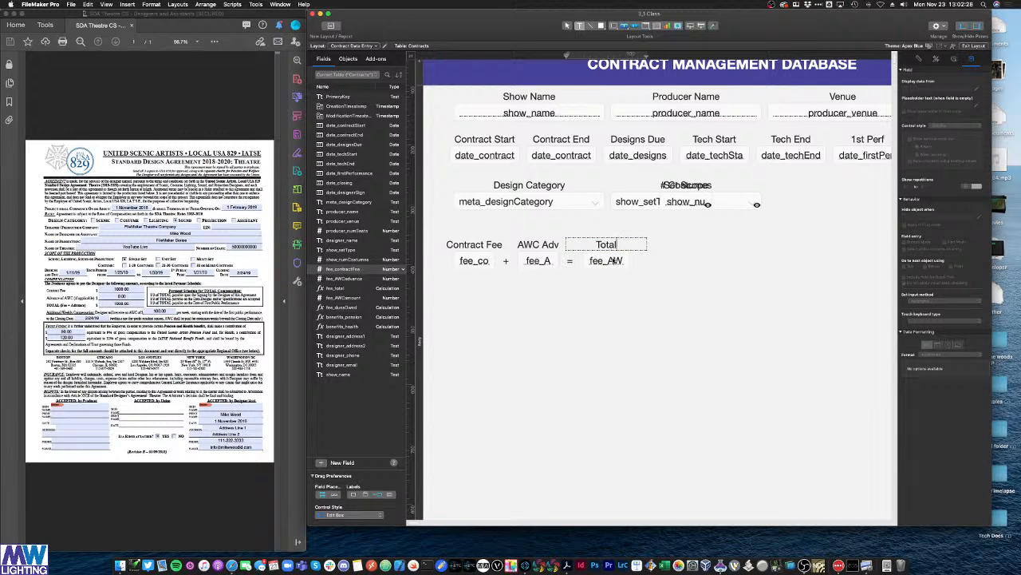
pyautogui.doubleClick(611, 261)
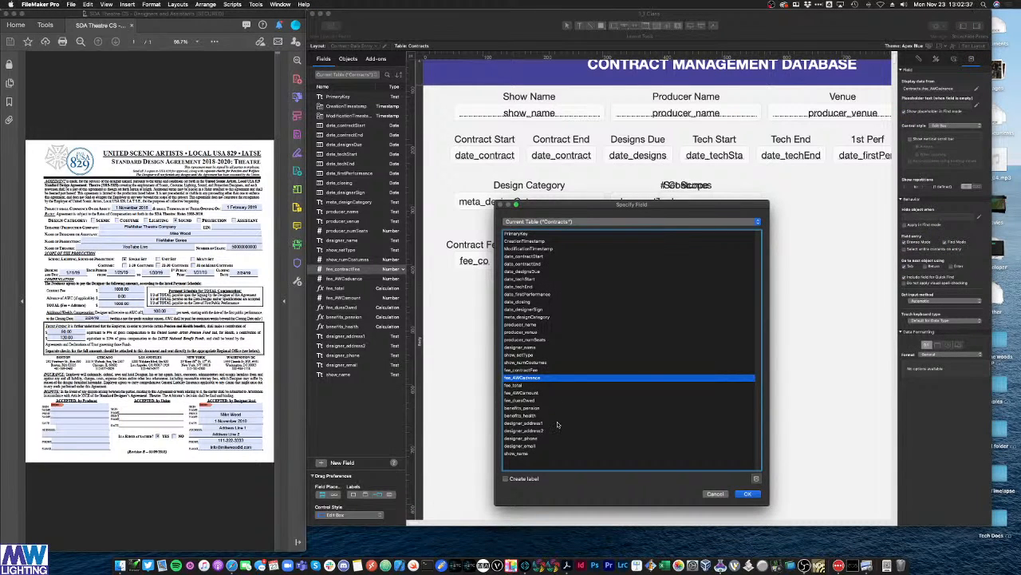
pyautogui.doubleClick(513, 387)
# Step: Select and deselect the equals sign and AWC Adv label to review the fee row
pyautogui.click(616, 313)
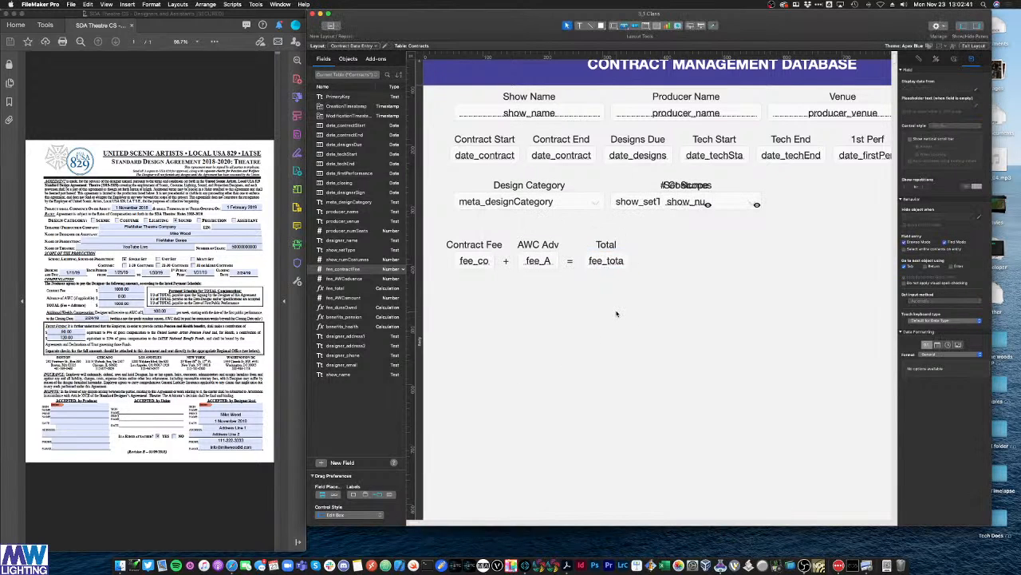
pyautogui.click(569, 264)
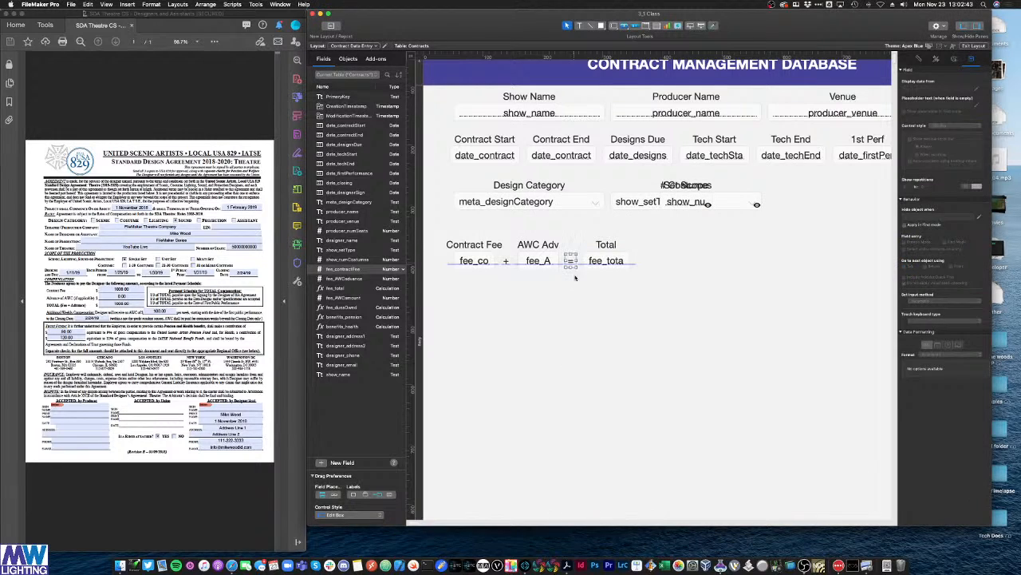
pyautogui.click(588, 301)
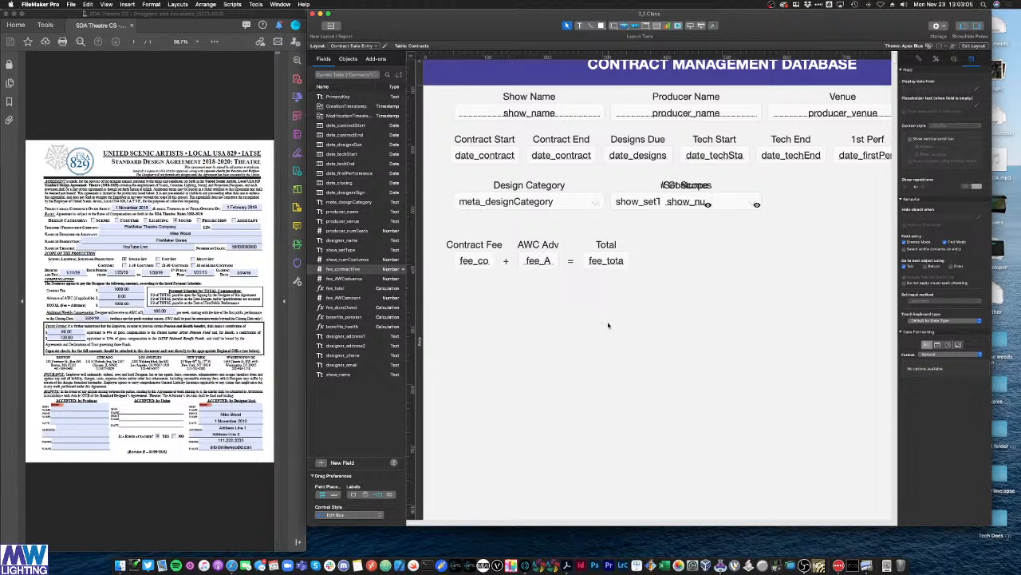
pyautogui.click(533, 246)
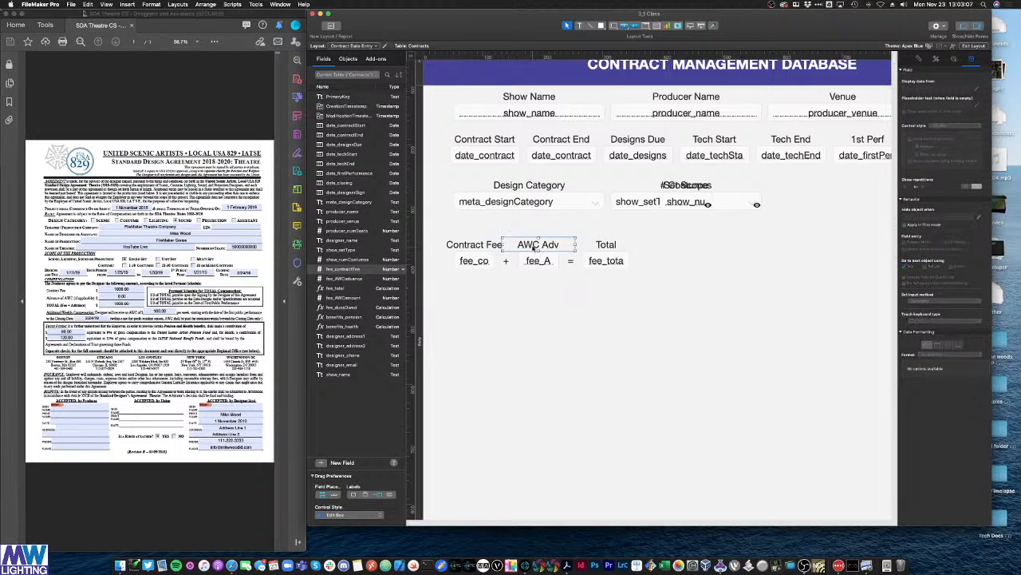
pyautogui.click(572, 302)
pyautogui.click(538, 245)
# Step: Copy the AWC Adv pair below Contract Fee, relabel it 'AWC Amount' and show fee_AWCamount
pyautogui.click(708, 309)
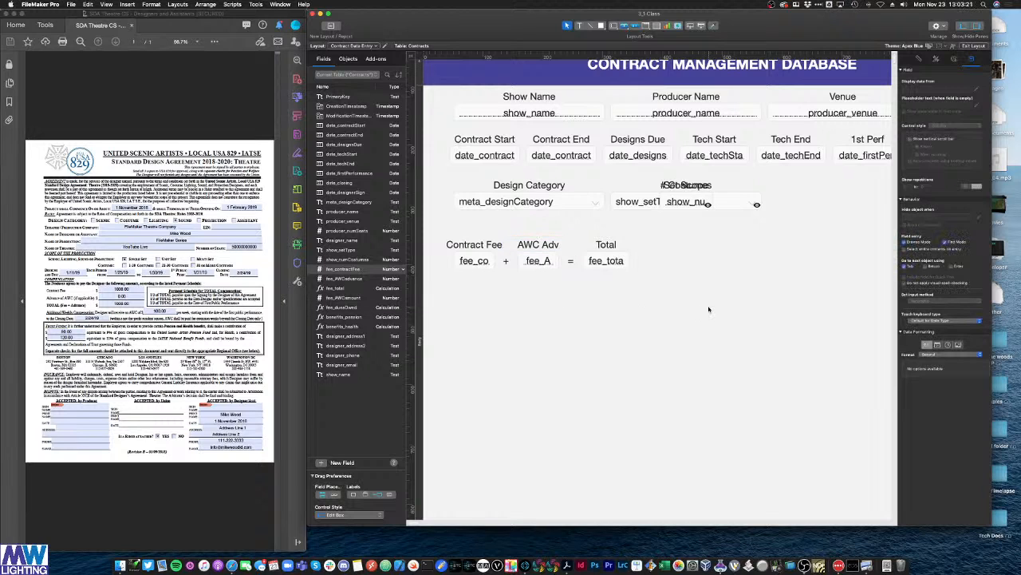
pyautogui.press('super+minus')
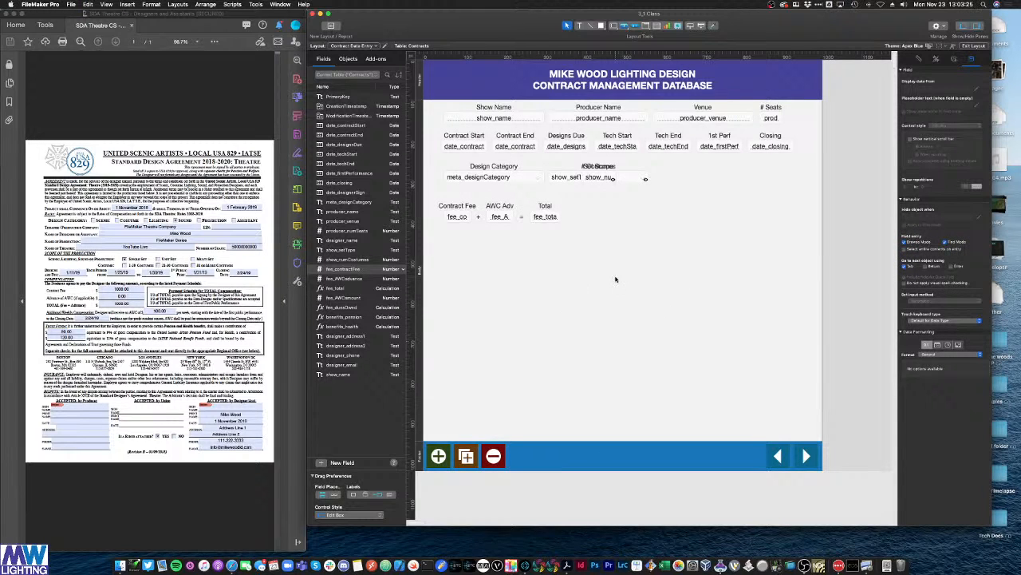
pyautogui.moveTo(514, 237); pyautogui.dragTo(459, 247)
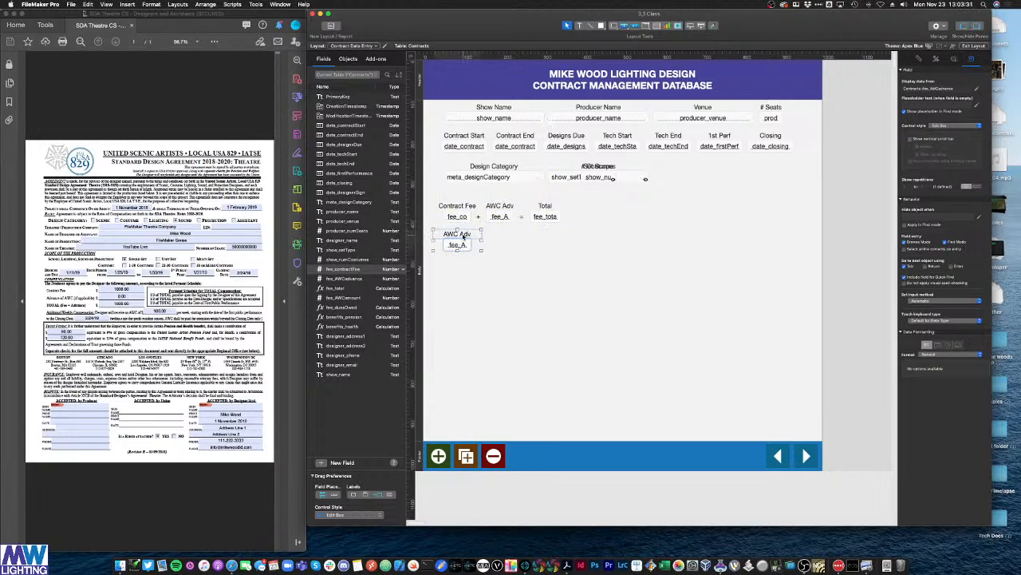
pyautogui.tripleClick(466, 234)
pyautogui.write('AWC Amount')
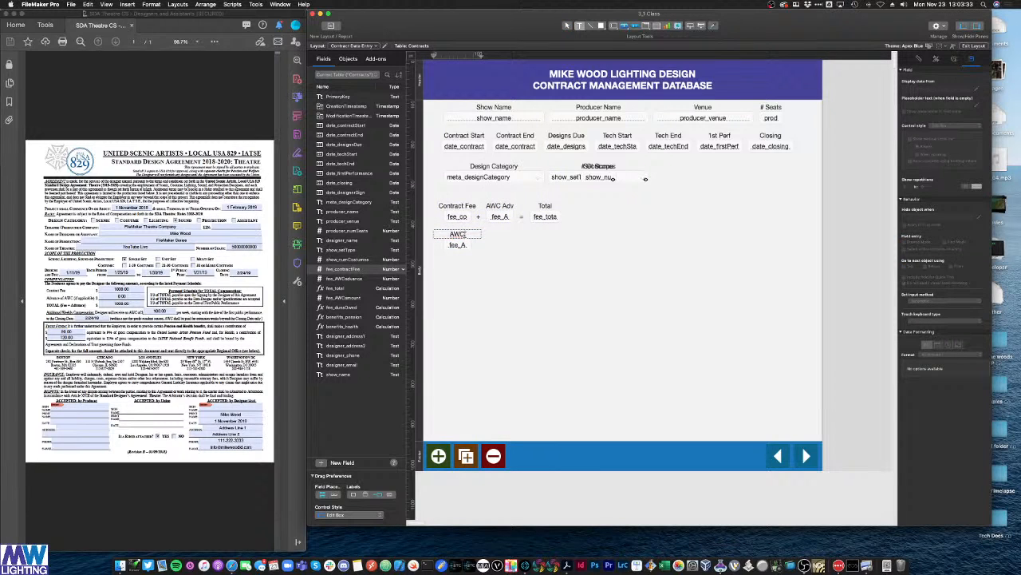
pyautogui.doubleClick(457, 245)
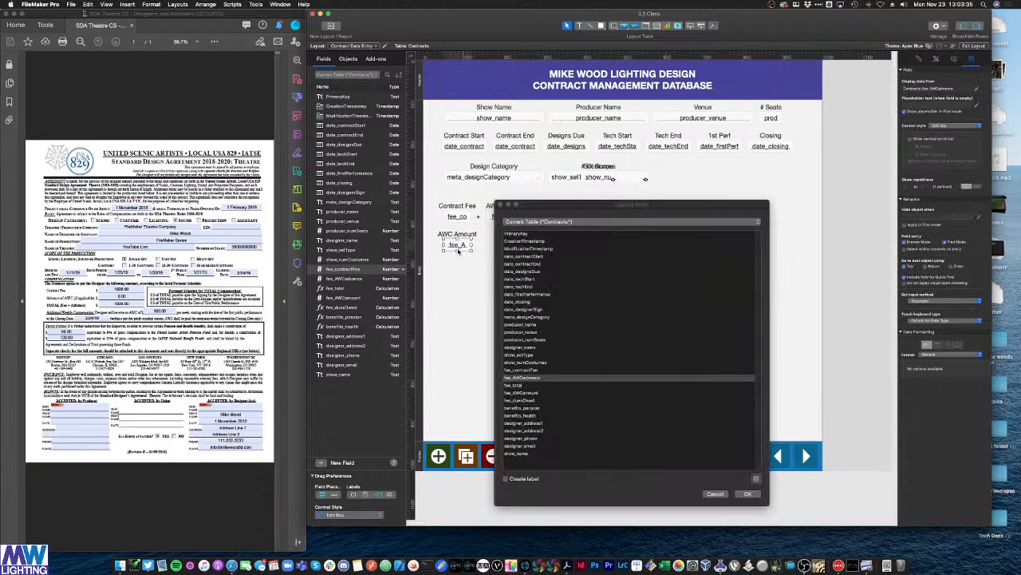
pyautogui.doubleClick(521, 393)
pyautogui.moveTo(482, 284); pyautogui.dragTo(534, 247)
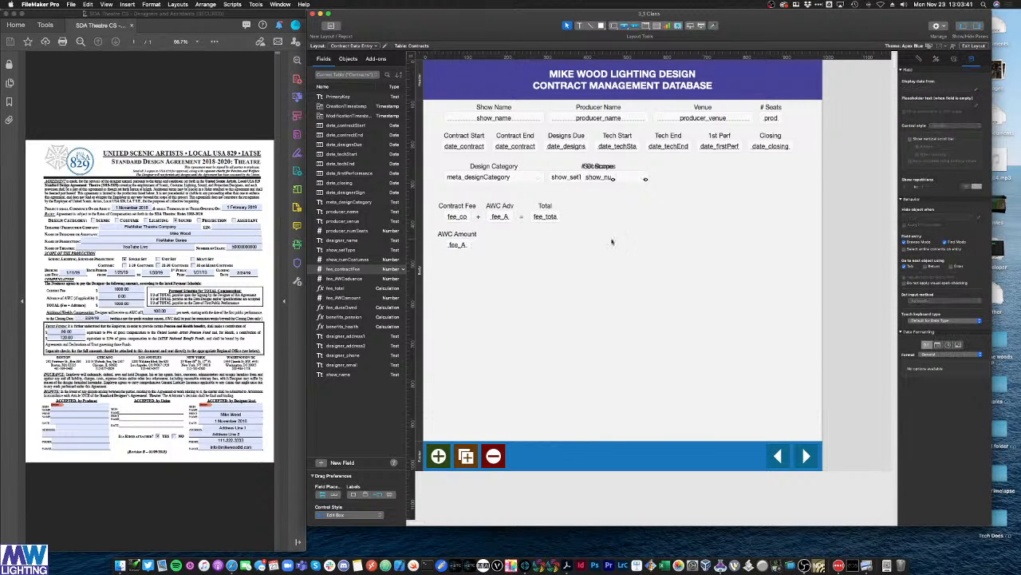
# Step: Copy the Contract Fee label and field to the right of Total, relabel it Health and assign benefits_health
pyautogui.click(463, 216)
pyautogui.keyDown('shift'); pyautogui.click(463, 207); pyautogui.keyUp('shift')
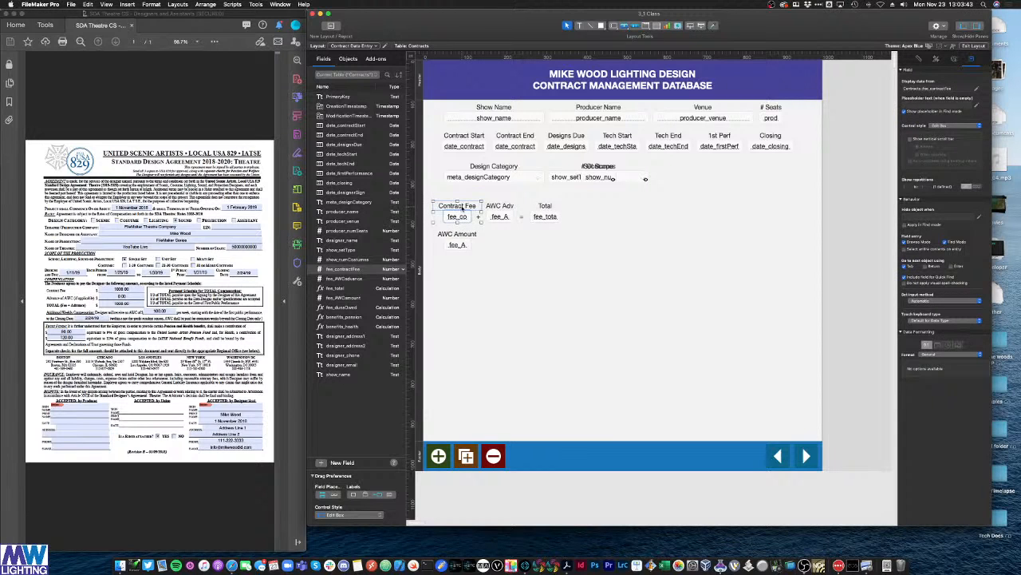
pyautogui.press('super+c')
pyautogui.press('super+v')
pyautogui.moveTo(468, 211); pyautogui.dragTo(627, 222)
pyautogui.click(630, 228)
pyautogui.tripleClick(625, 205)
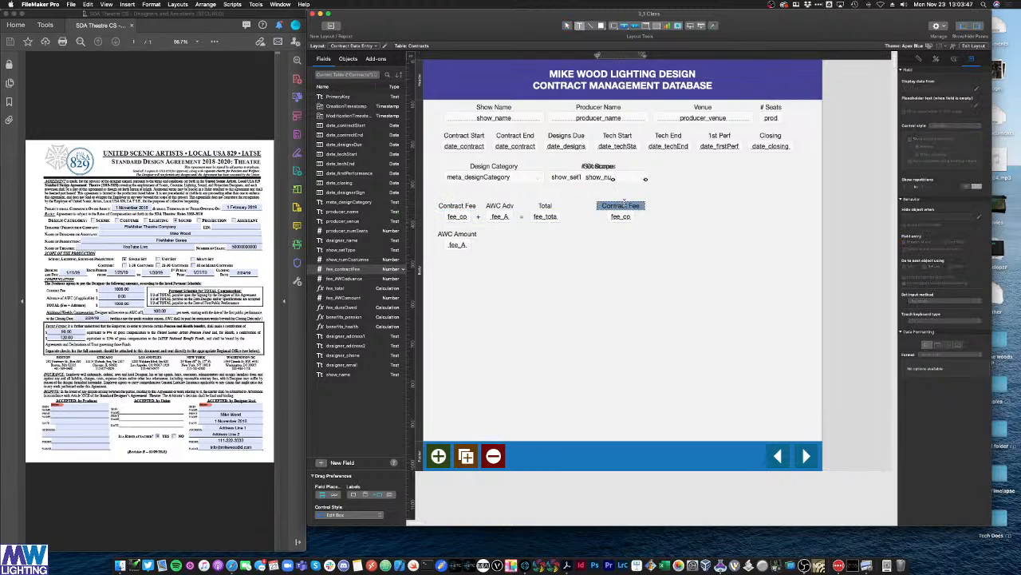
pyautogui.write('HEALT')
pyautogui.press('BackSpace')
pyautogui.press('BackSpace')
pyautogui.press('BackSpace')
pyautogui.press('BackSpace')
pyautogui.write('ealth')
pyautogui.doubleClick(620, 218)
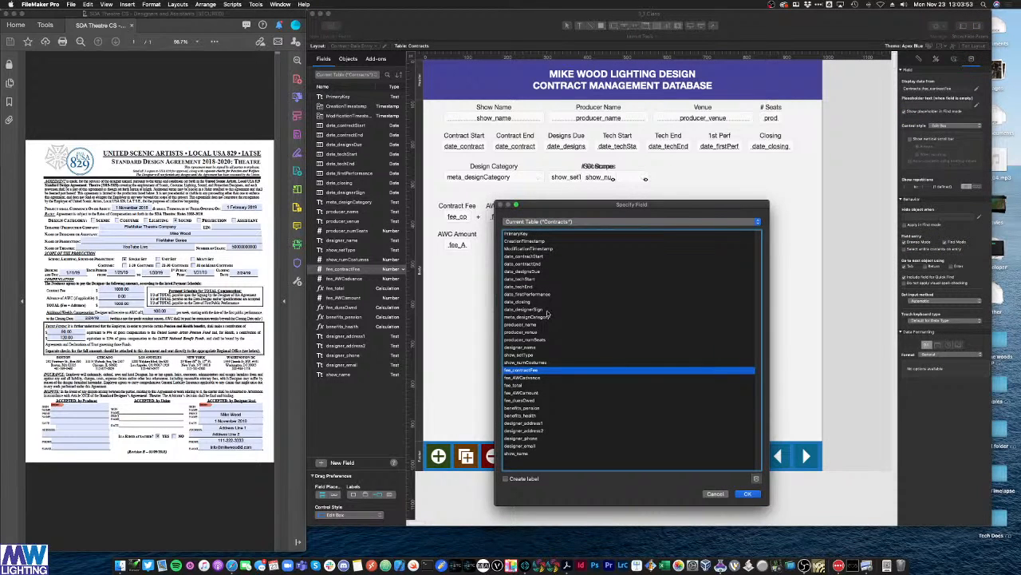
pyautogui.doubleClick(530, 415)
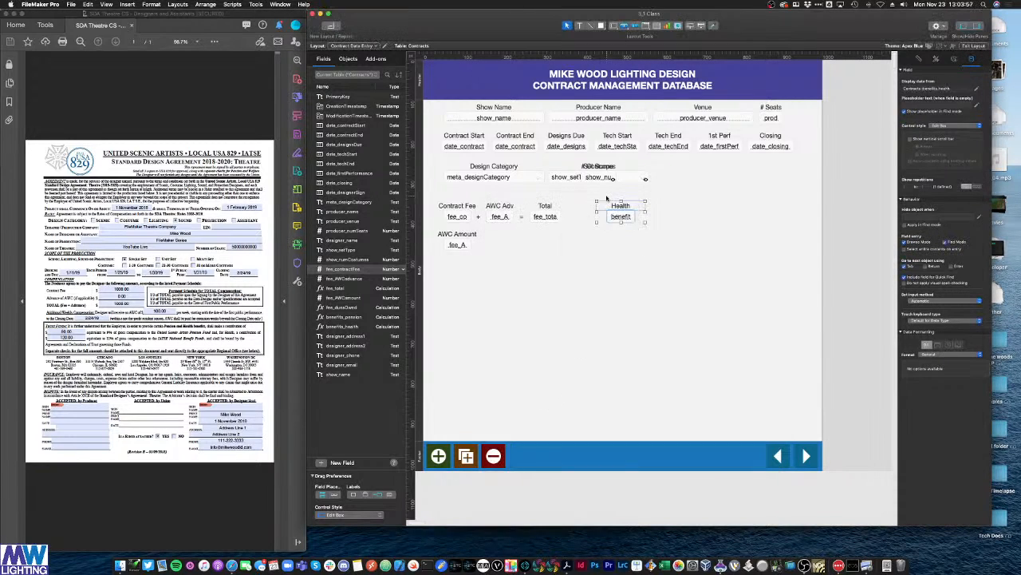
# Step: Duplicate the Health pair further right as a Pension label over benefits_pension
pyautogui.moveTo(616, 215); pyautogui.dragTo(650, 217)
pyautogui.doubleClick(649, 217)
pyautogui.doubleClick(535, 413)
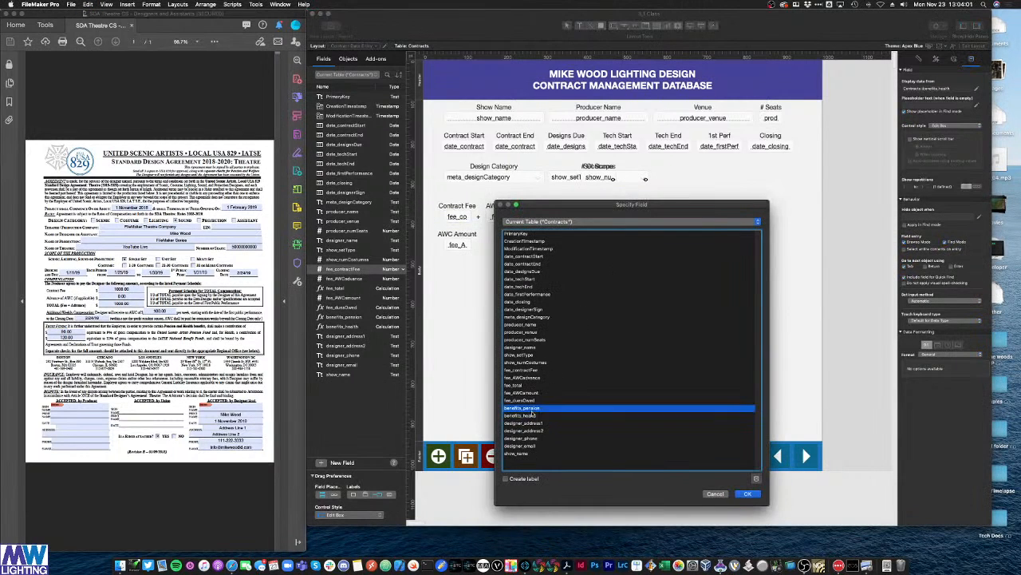
pyautogui.click(614, 206)
pyautogui.doubleClick(615, 207)
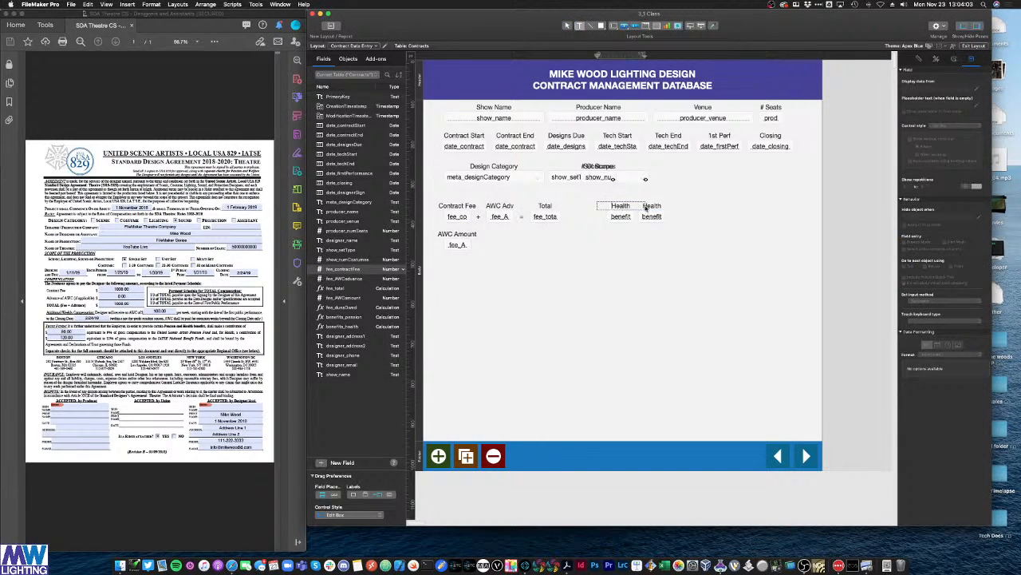
pyautogui.doubleClick(647, 206)
pyautogui.press('super+a')
pyautogui.write('Pension')
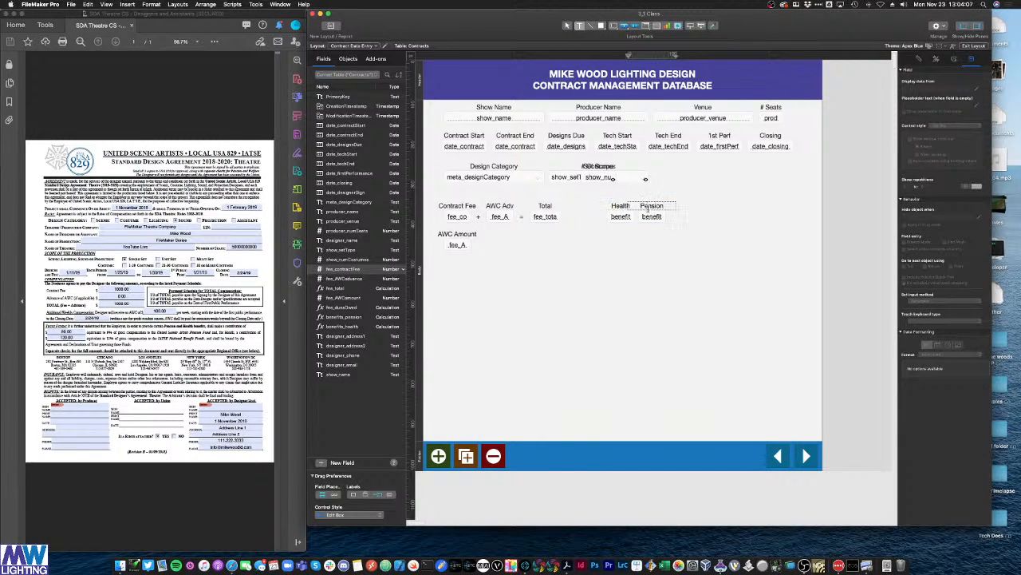
pyautogui.doubleClick(652, 217)
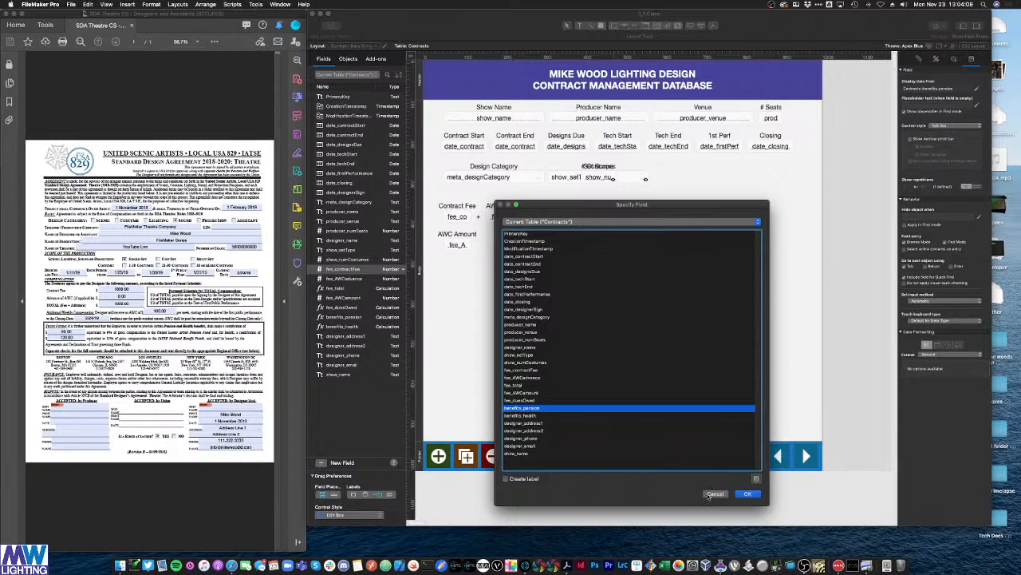
pyautogui.click(712, 494)
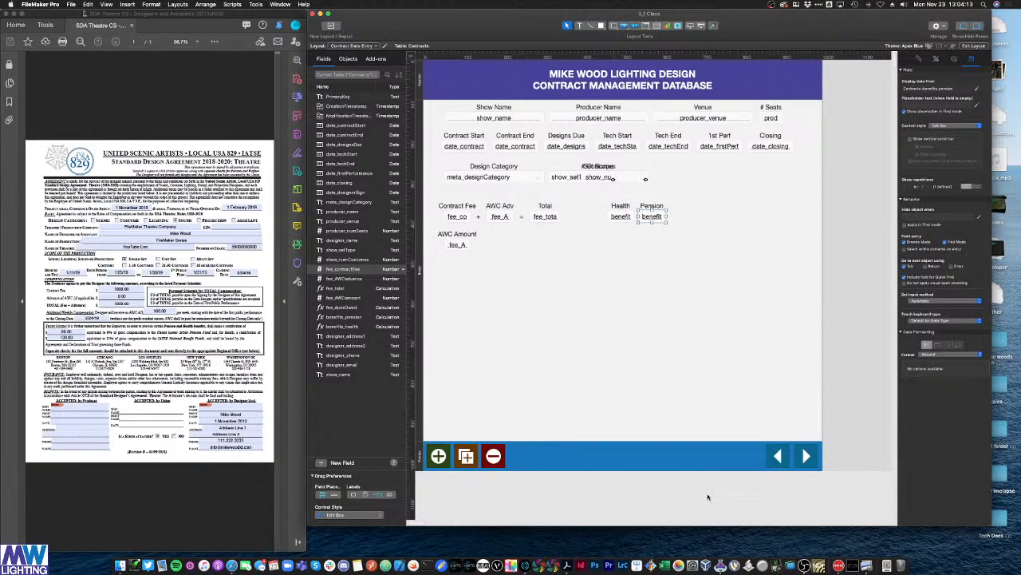
pyautogui.click(605, 272)
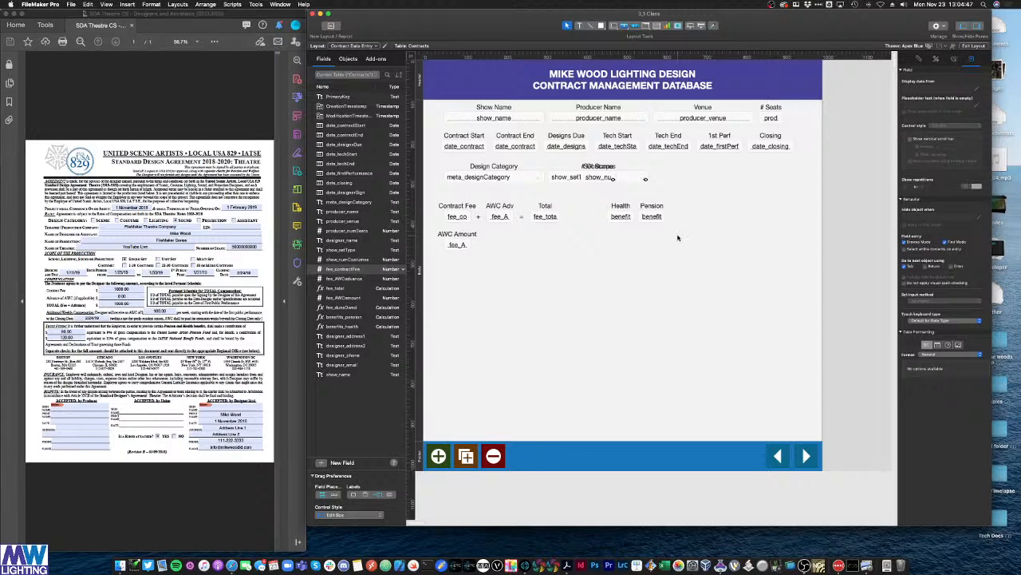
# Step: Duplicate the Pension pair, link the new field to fee_duesOwed and label it Dues
pyautogui.moveTo(676, 232); pyautogui.dragTo(692, 219)
pyautogui.press('super+d')
pyautogui.doubleClick(692, 217)
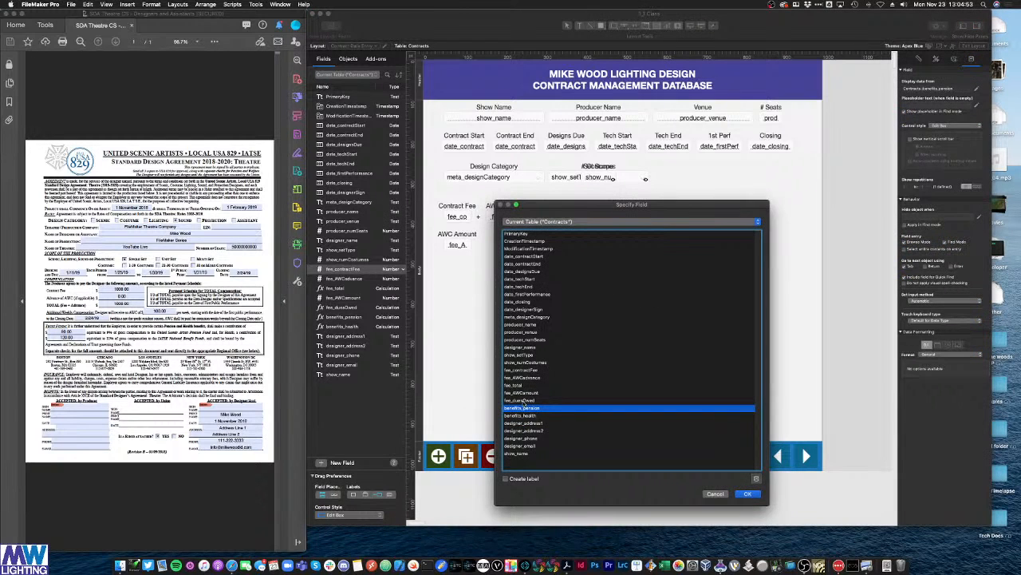
pyautogui.doubleClick(524, 400)
pyautogui.doubleClick(689, 205)
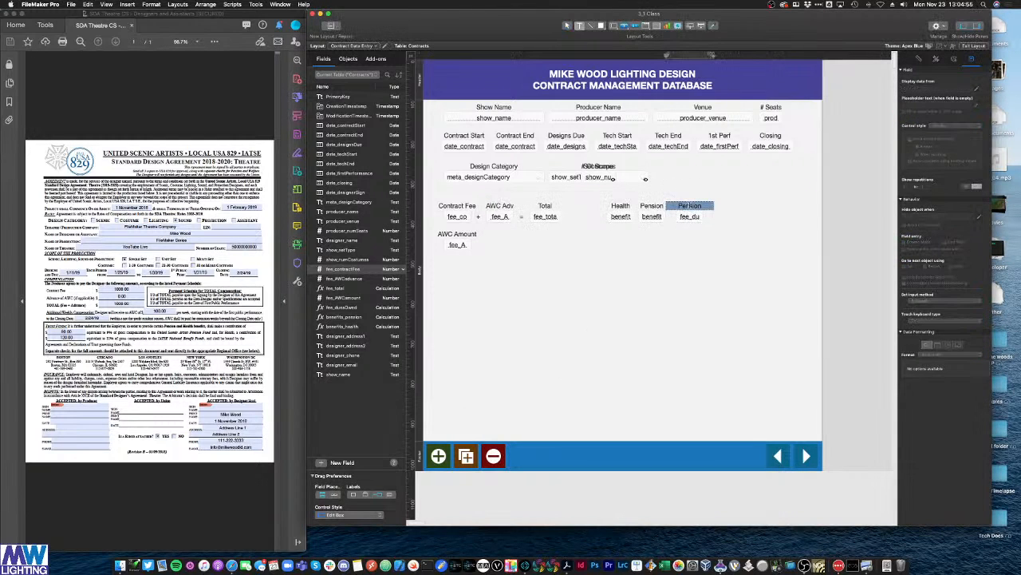
pyautogui.write('Dues')
pyautogui.click(657, 276)
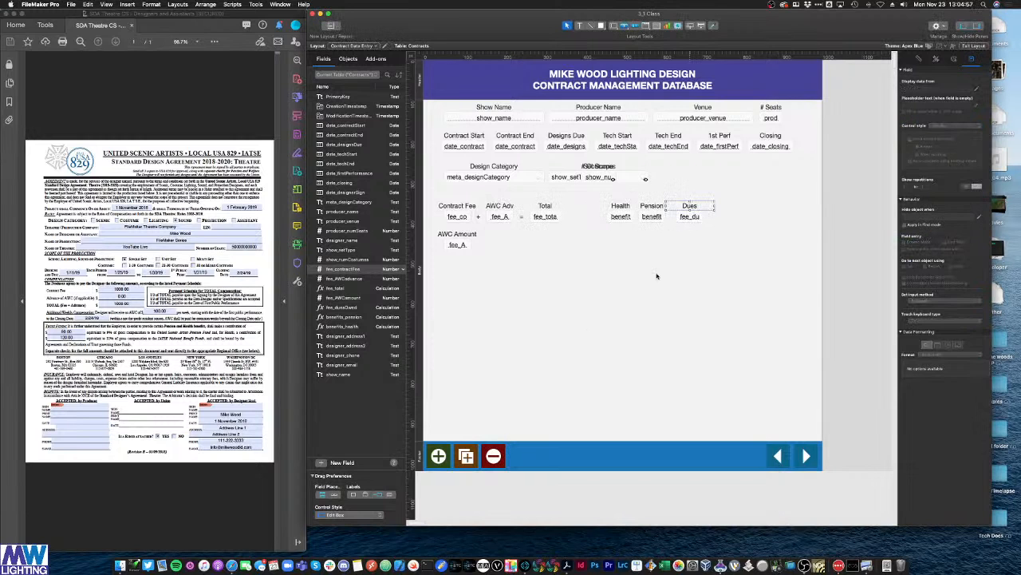
# Step: In Browse mode enter a 1000 Contract Fee and check Total 1000, Health 120, Pension 90, Dues 20
pyautogui.press('super+b')
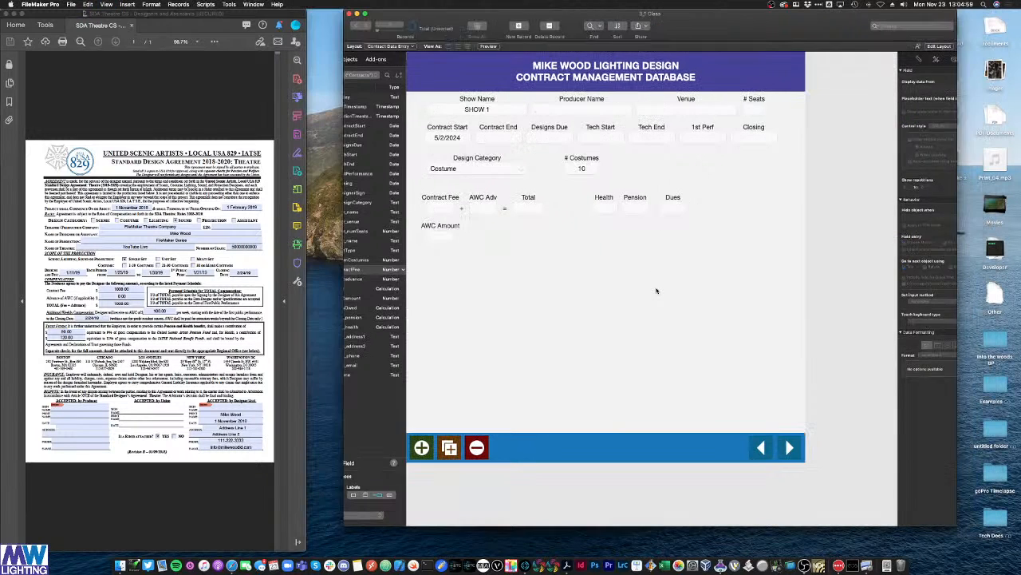
pyautogui.click(441, 209)
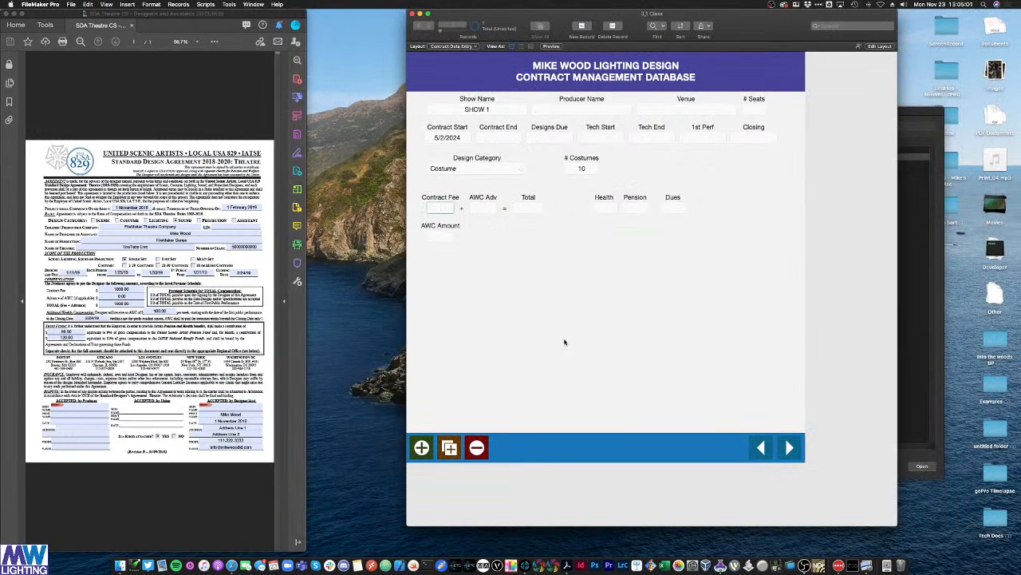
pyautogui.write('1000')
pyautogui.click(554, 281)
pyautogui.click(675, 208)
pyautogui.hotkey('shift', 'Tab')
pyautogui.hotkey('shift', 'Tab')
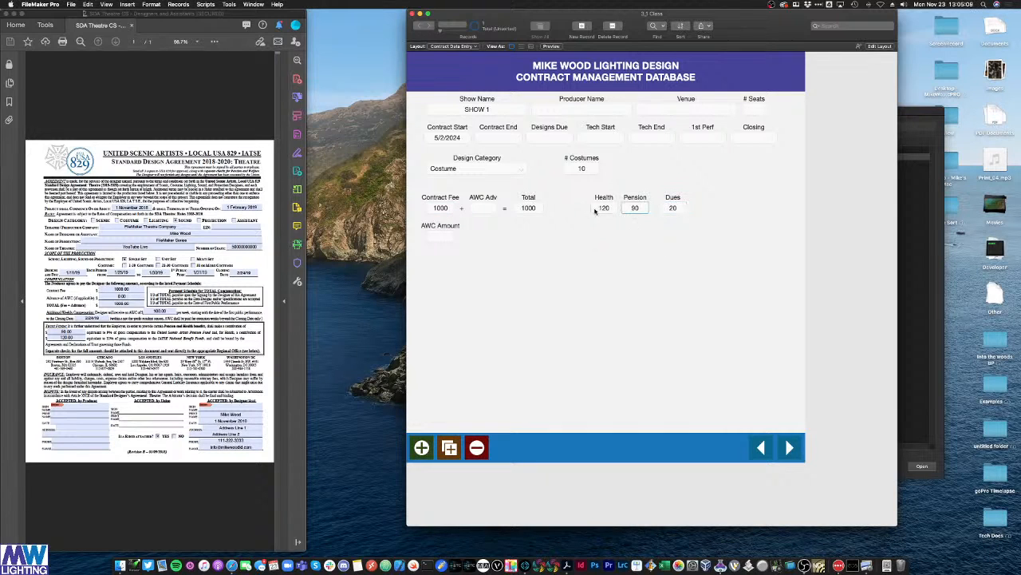
pyautogui.click(513, 277)
pyautogui.click(442, 210)
pyautogui.click(480, 239)
pyautogui.click(432, 208)
pyautogui.press('Delete')
pyautogui.click(559, 272)
# Step: Format the Health, Pension, Dues, Total, AWC Adv, Contract Fee and AWC Amount fields as currency with 2 fixed decimals
pyautogui.press('super+l')
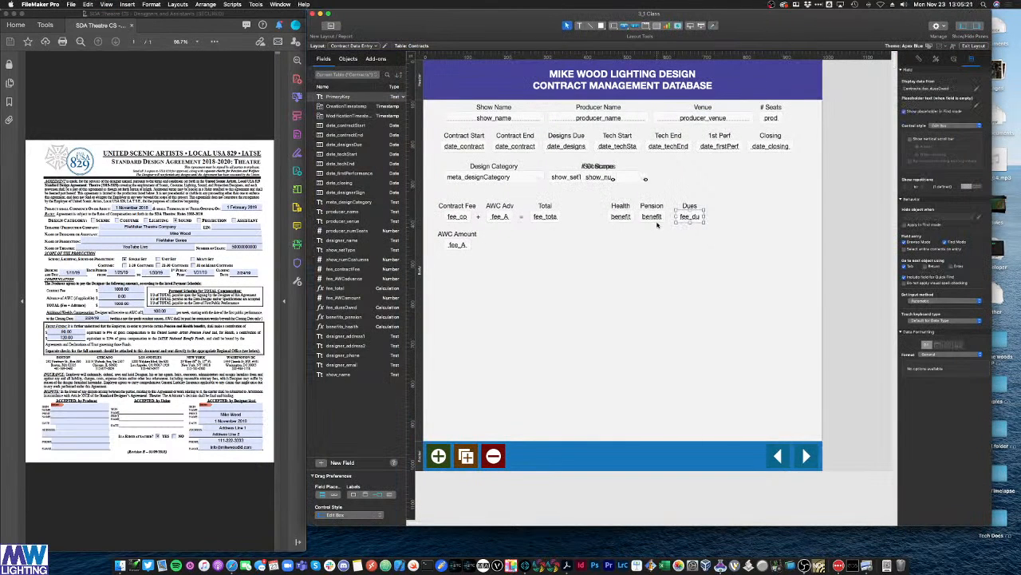
pyautogui.click(622, 218)
pyautogui.keyDown('shift'); pyautogui.click(646, 218); pyautogui.keyUp('shift')
pyautogui.keyDown('shift'); pyautogui.click(689, 216); pyautogui.keyUp('shift')
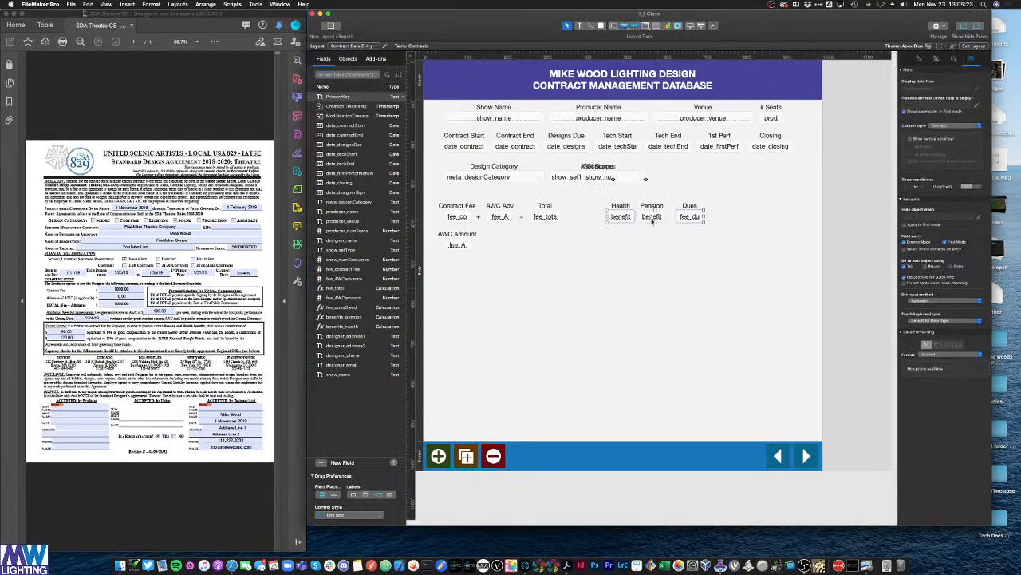
pyautogui.keyDown('shift'); pyautogui.click(545, 216); pyautogui.keyUp('shift')
pyautogui.keyDown('shift'); pyautogui.click(489, 217); pyautogui.keyUp('shift')
pyautogui.keyDown('shift'); pyautogui.click(457, 216); pyautogui.keyUp('shift')
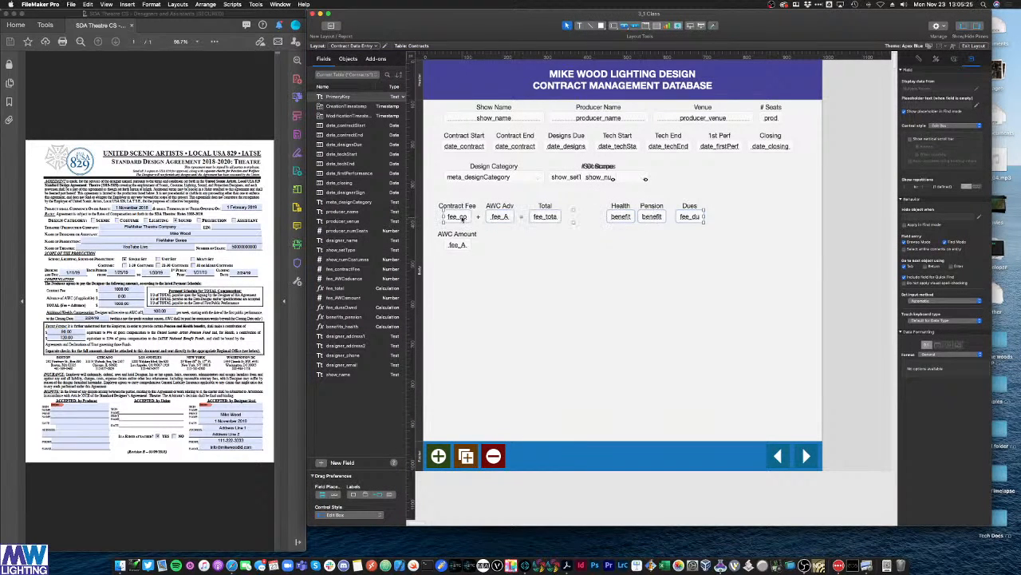
pyautogui.keyDown('shift'); pyautogui.click(454, 245); pyautogui.keyUp('shift')
pyautogui.click(932, 354)
pyautogui.click(936, 375)
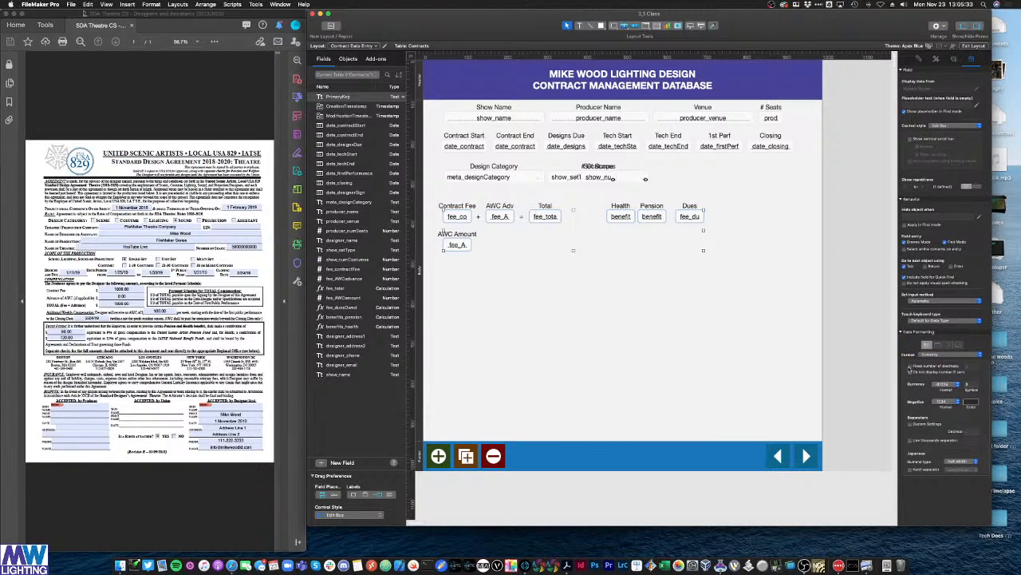
pyautogui.click(910, 366)
pyautogui.click(716, 327)
# Step: Widen the fee row fields and AWC Amount so currency amounts no longer show as ?
pyautogui.press('super+b')
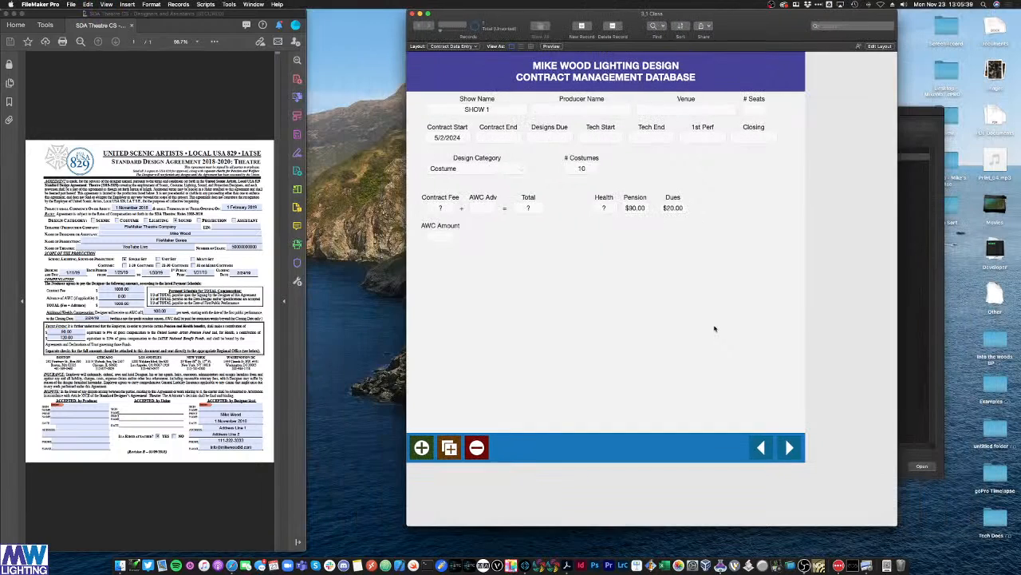
pyautogui.click(445, 209)
pyautogui.click(496, 283)
pyautogui.press('super+l')
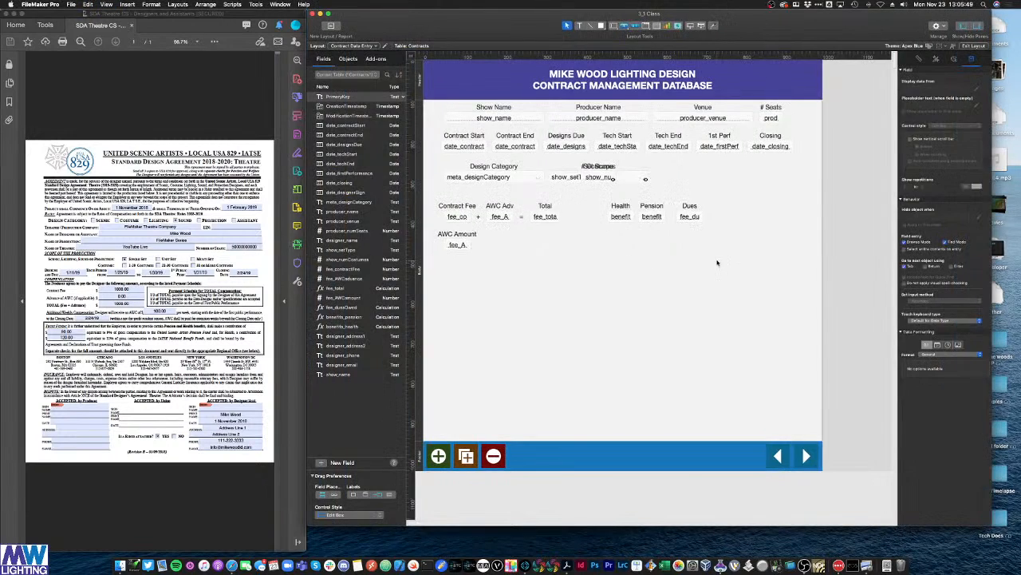
pyautogui.moveTo(723, 224); pyautogui.dragTo(453, 227)
pyautogui.keyDown('shift'); pyautogui.click(452, 245); pyautogui.keyUp('shift')
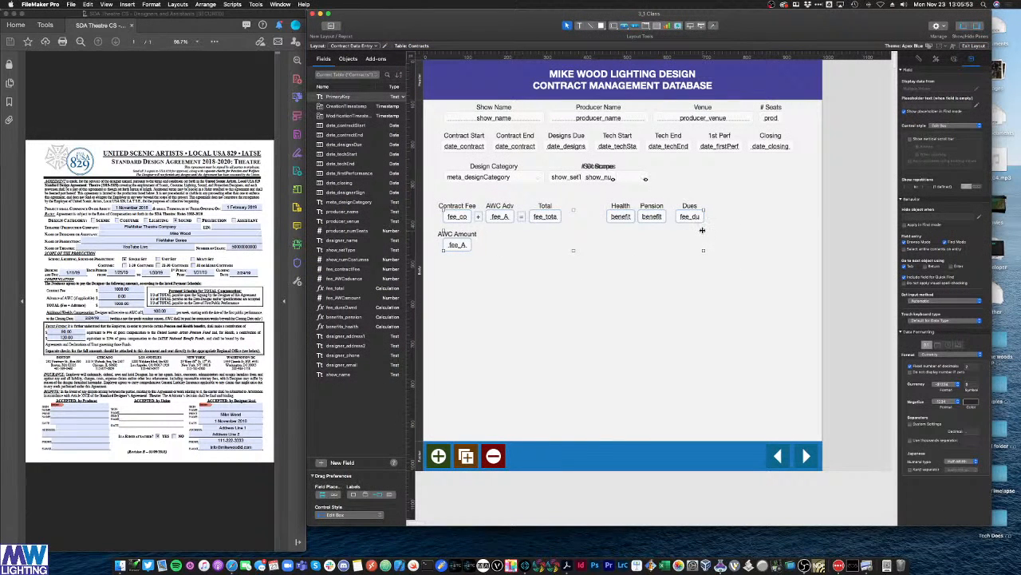
pyautogui.moveTo(702, 230); pyautogui.dragTo(743, 233)
pyautogui.click(622, 255)
# Step: Realign the AWC Adv, Dues, Pension and Health labels over their fields and stretch Contract Fee left
pyautogui.moveTo(508, 205); pyautogui.dragTo(568, 208)
pyautogui.moveTo(688, 207); pyautogui.dragTo(726, 207)
pyautogui.moveTo(657, 207); pyautogui.dragTo(689, 208)
pyautogui.moveTo(625, 208); pyautogui.dragTo(652, 210)
pyautogui.press('super+b')
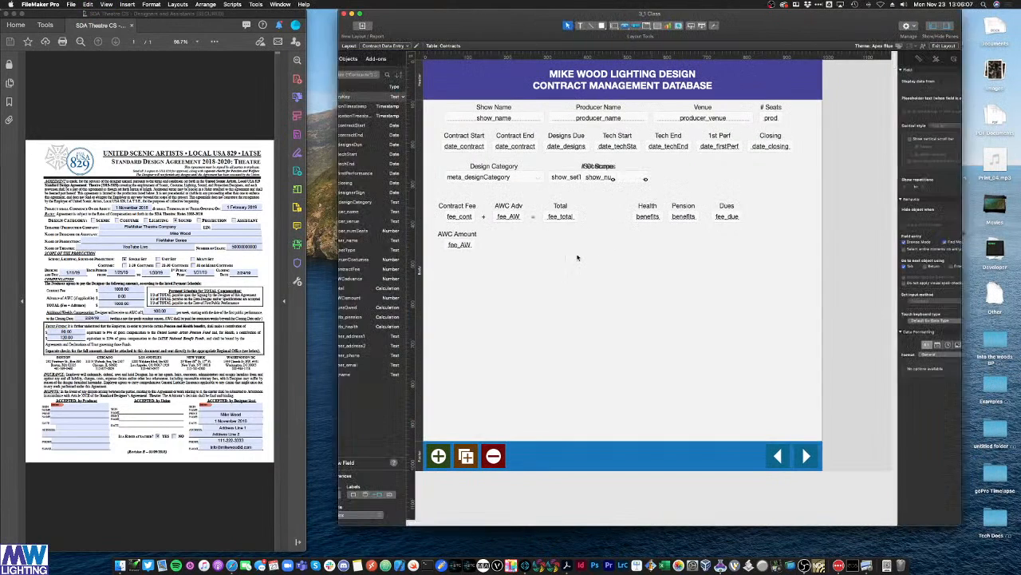
pyautogui.press('super+l')
pyautogui.moveTo(443, 217); pyautogui.dragTo(471, 206)
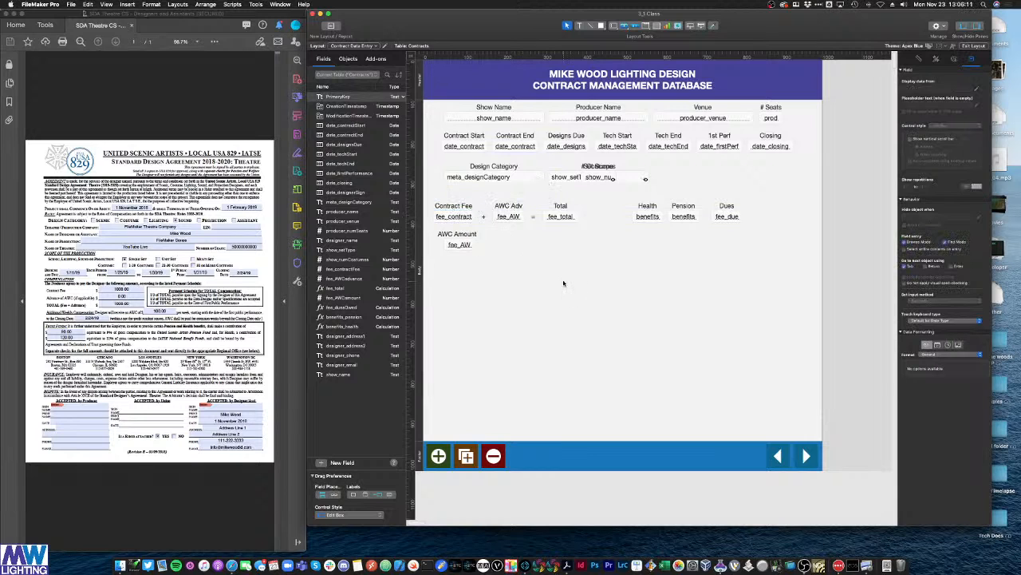
pyautogui.press('super+b')
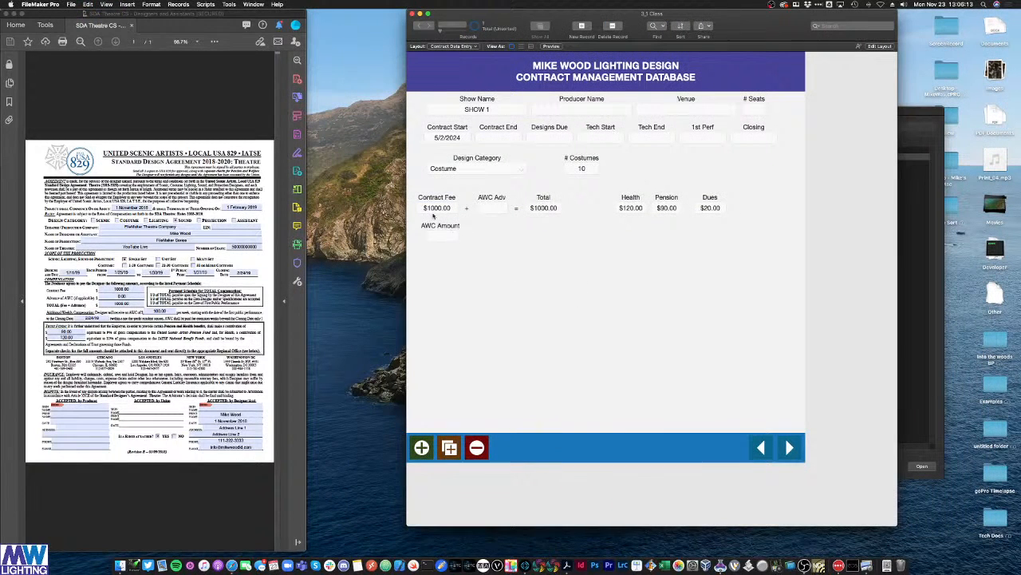
# Step: Test the form with a Contract Fee of 10000
pyautogui.click(432, 209)
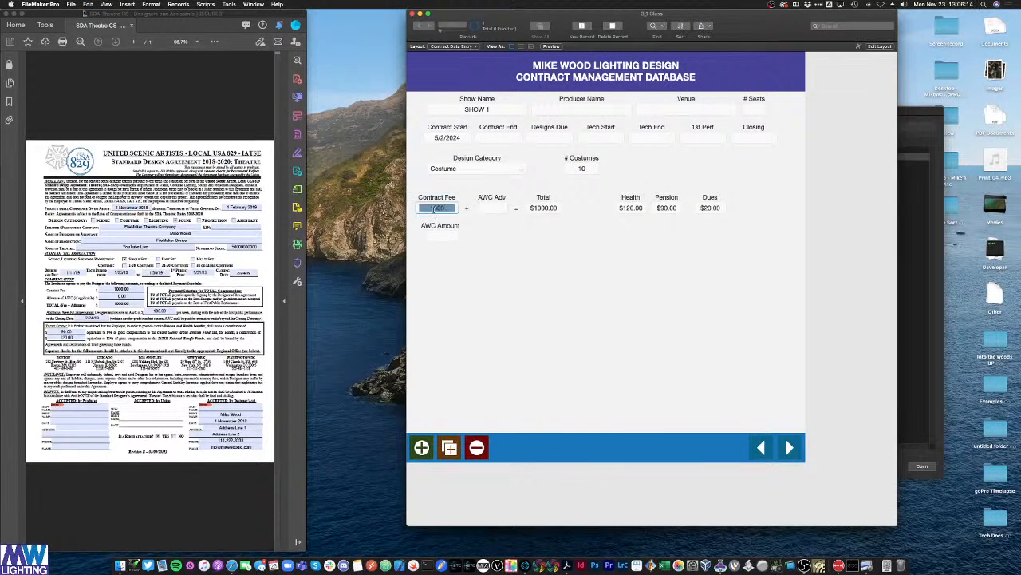
pyautogui.write('10000')
pyautogui.click(520, 296)
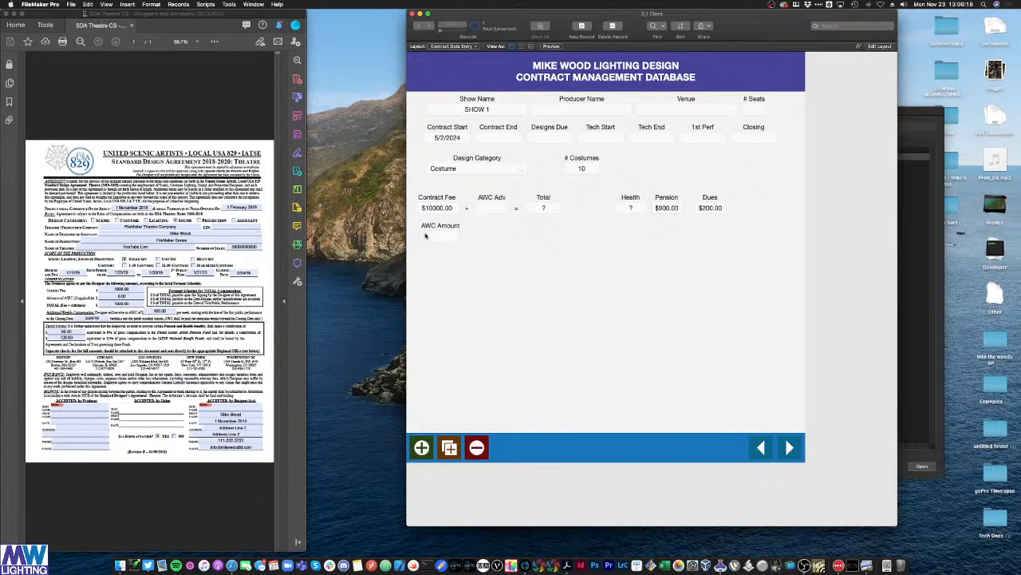
# Step: Widen the Health and Pension fields on the layout so their amounts fit
pyautogui.press('super+l')
pyautogui.click(559, 217)
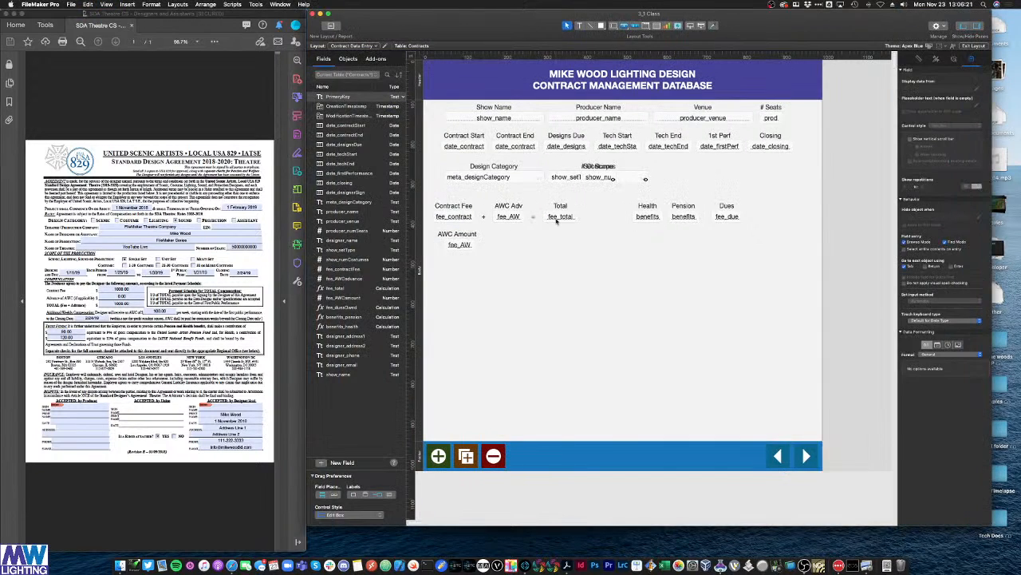
pyautogui.moveTo(597, 230); pyautogui.dragTo(566, 207)
pyautogui.click(569, 217)
pyautogui.click(628, 216)
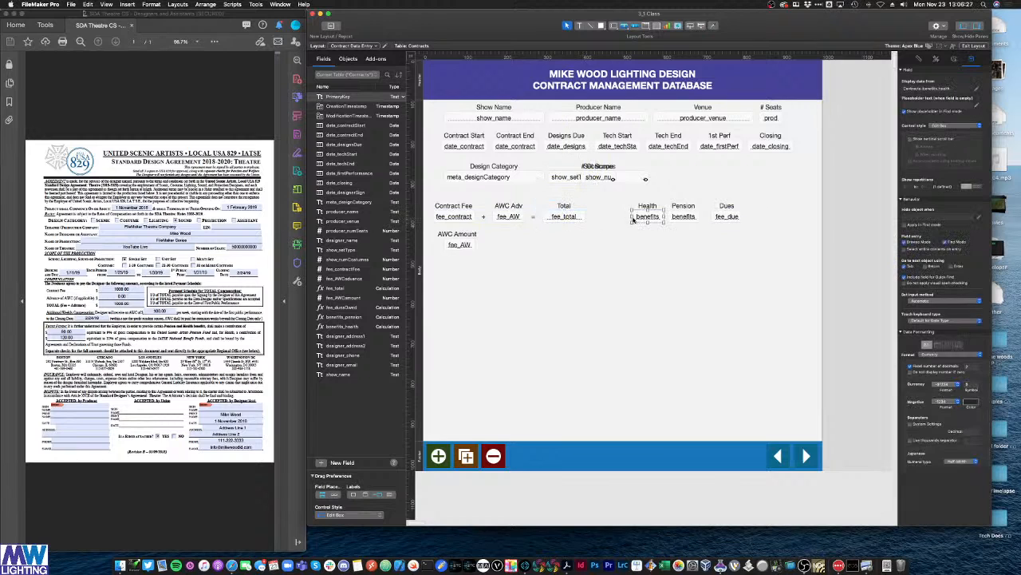
pyautogui.moveTo(628, 216); pyautogui.dragTo(628, 216)
pyautogui.click(688, 218)
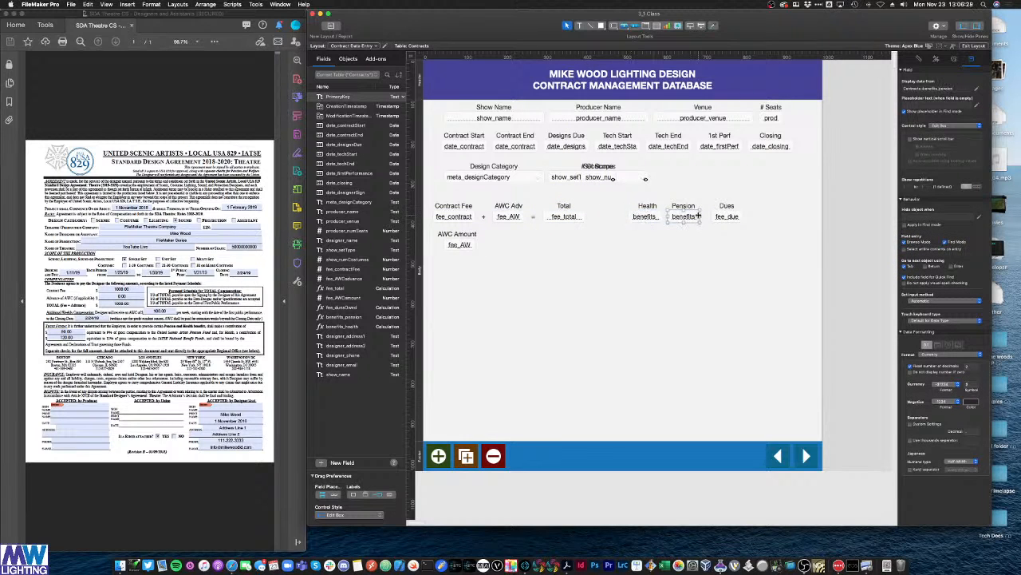
pyautogui.moveTo(700, 216); pyautogui.dragTo(692, 211)
pyautogui.click(646, 205)
pyautogui.click(704, 272)
pyautogui.press('super+b')
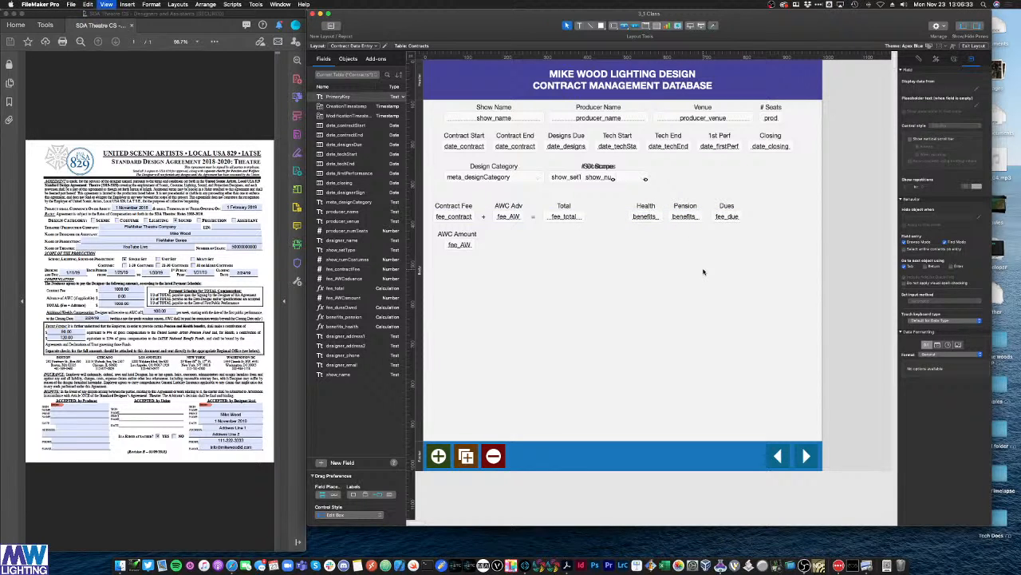
# Step: Confirm the calculated Health amount is not editable and reset Contract Fee to 1000
pyautogui.click(622, 208)
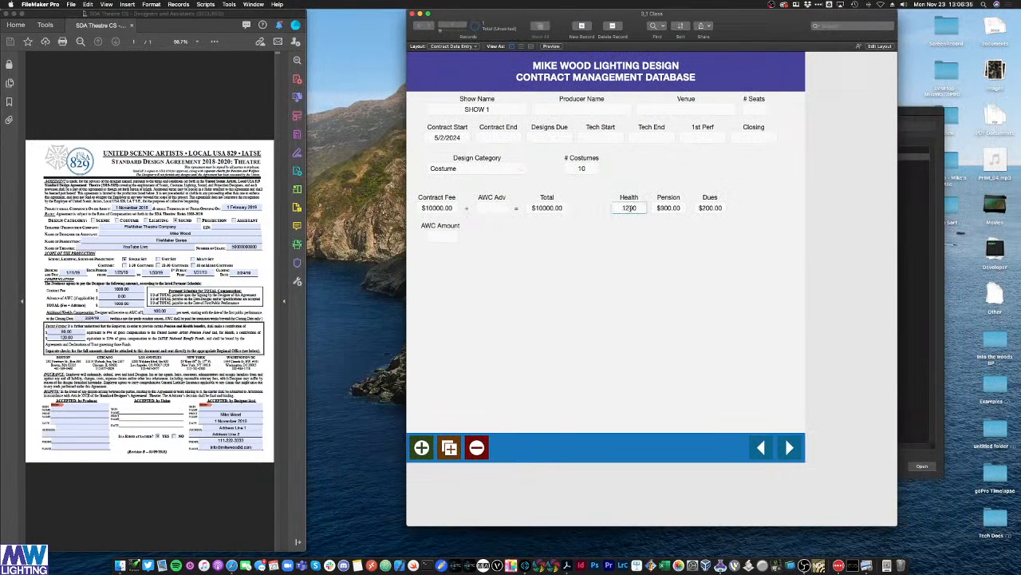
pyautogui.doubleClick(630, 209)
pyautogui.press('BackSpace')
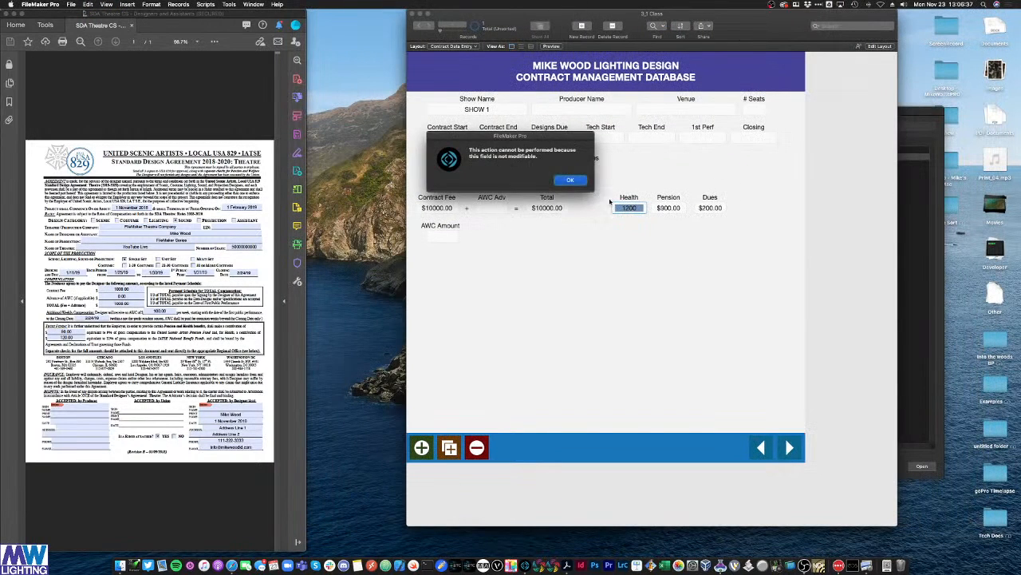
pyautogui.press('Return')
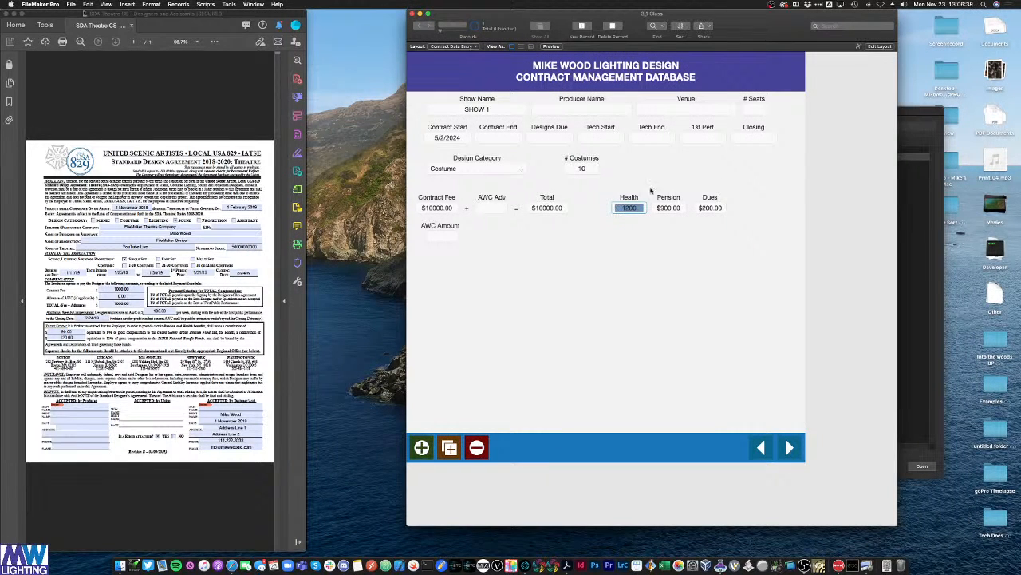
pyautogui.click(638, 208)
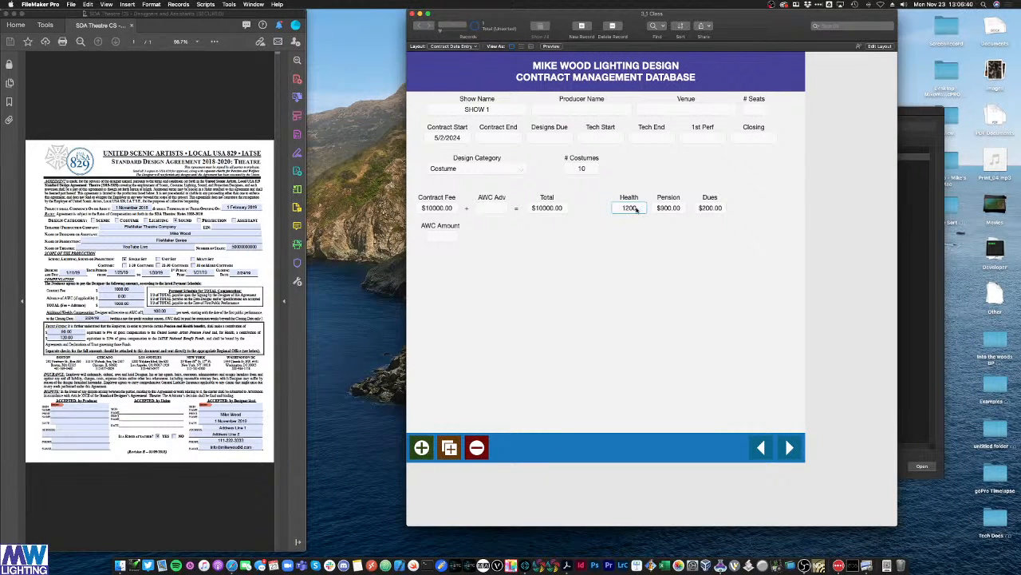
pyautogui.doubleClick(448, 208)
pyautogui.write('1000')
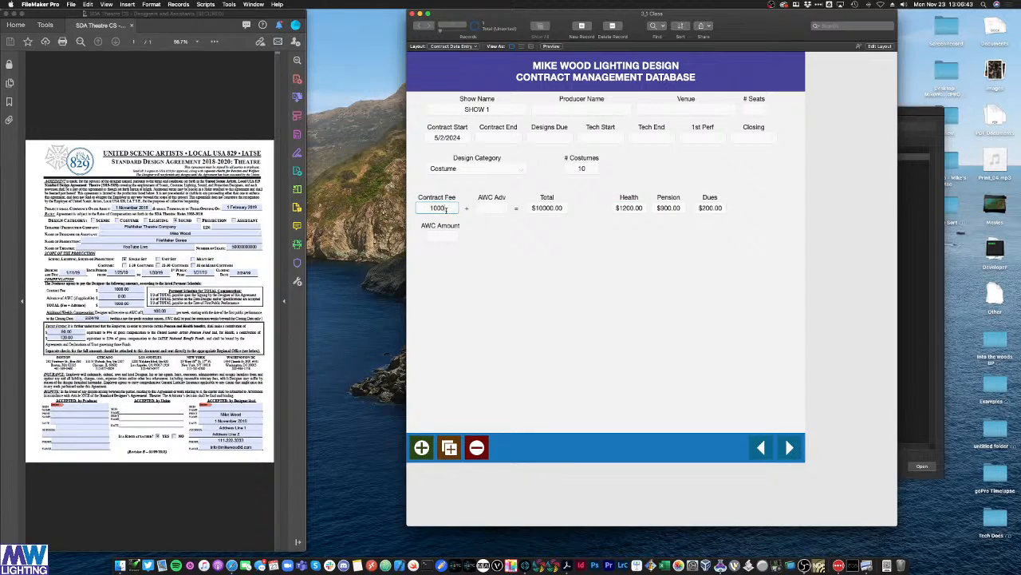
pyautogui.click(647, 307)
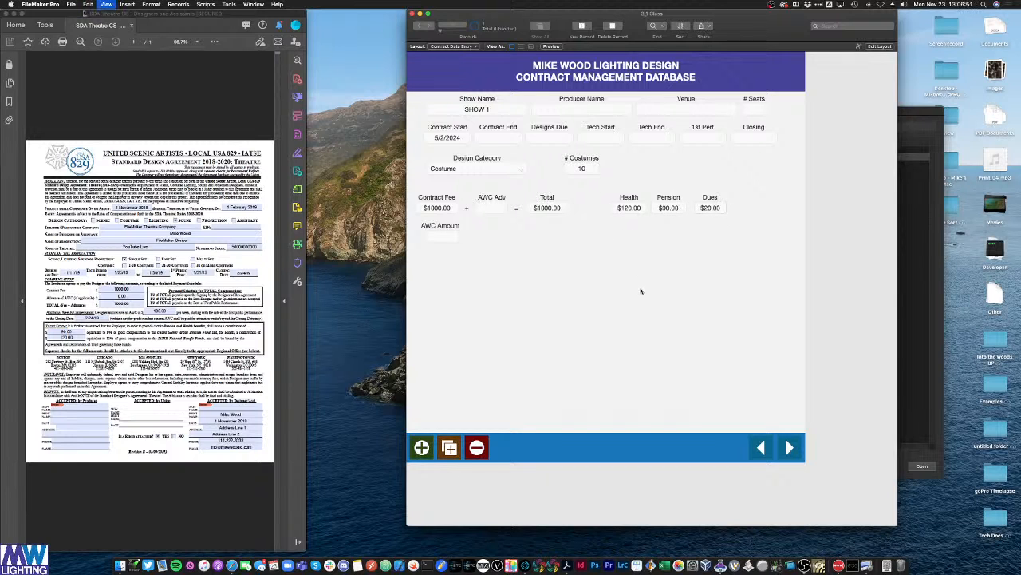
pyautogui.press('super+l')
pyautogui.click(646, 218)
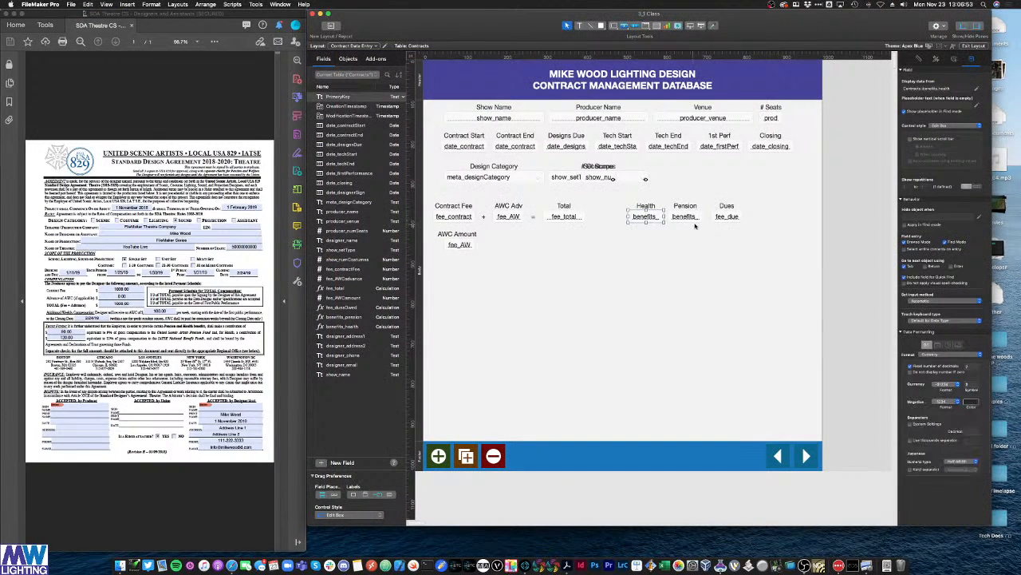
# Step: Apply the Transparent style to the Health, Pension and Dues fields
pyautogui.keyDown('shift'); pyautogui.click(694, 221); pyautogui.keyUp('shift')
pyautogui.keyDown('shift'); pyautogui.click(727, 219); pyautogui.keyUp('shift')
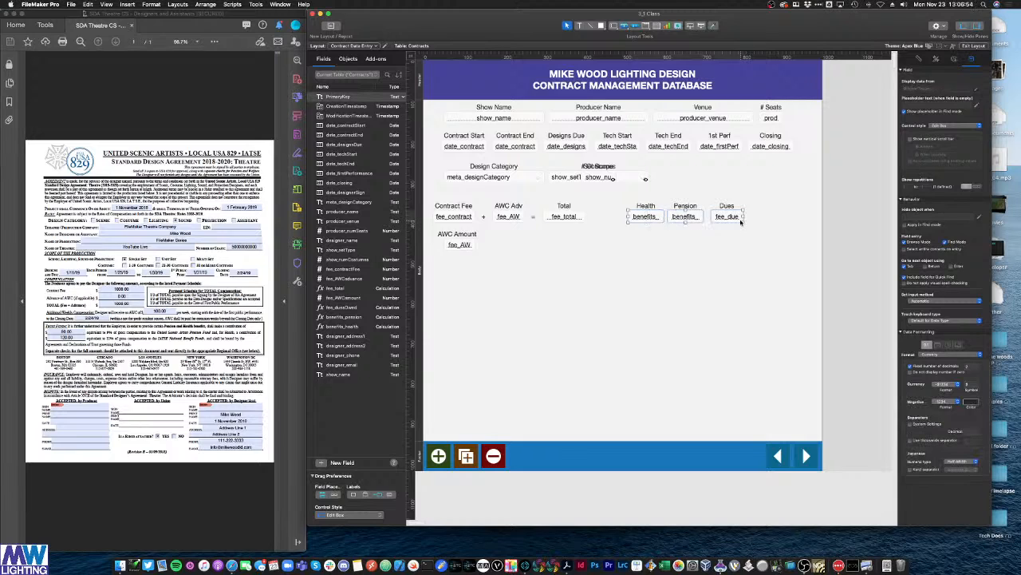
pyautogui.click(921, 59)
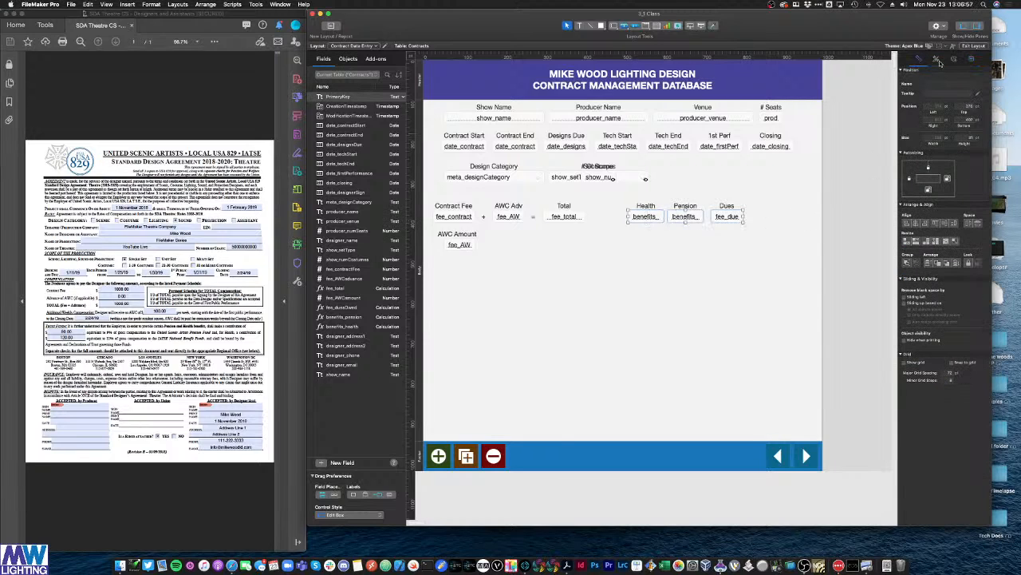
pyautogui.click(937, 60)
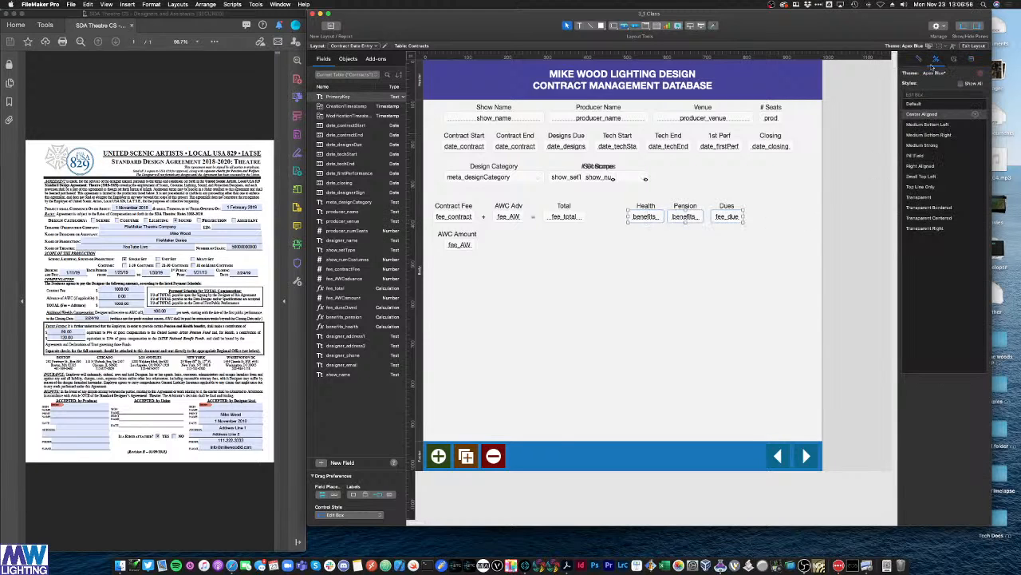
pyautogui.click(925, 197)
pyautogui.click(778, 232)
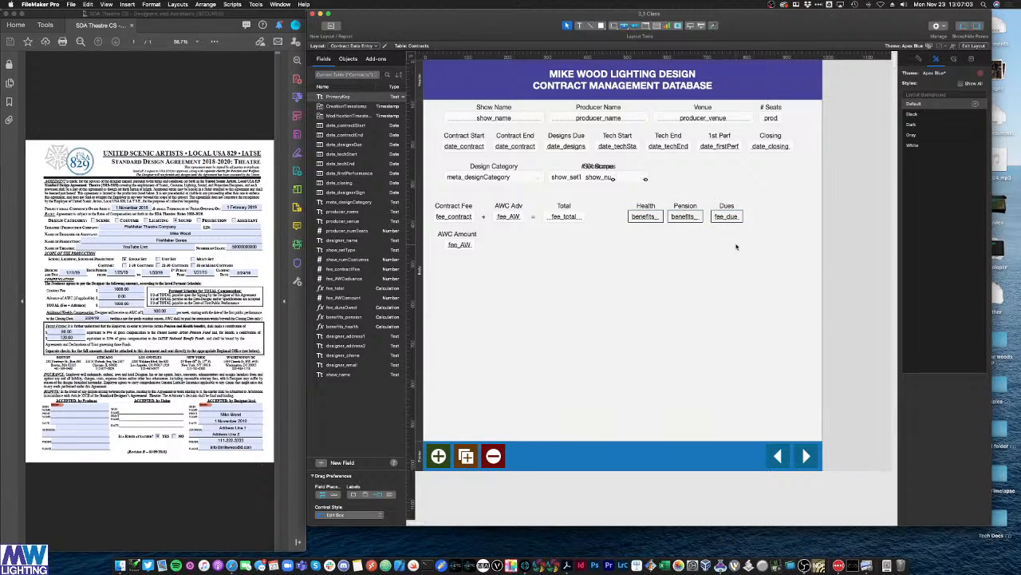
pyautogui.press('super+b')
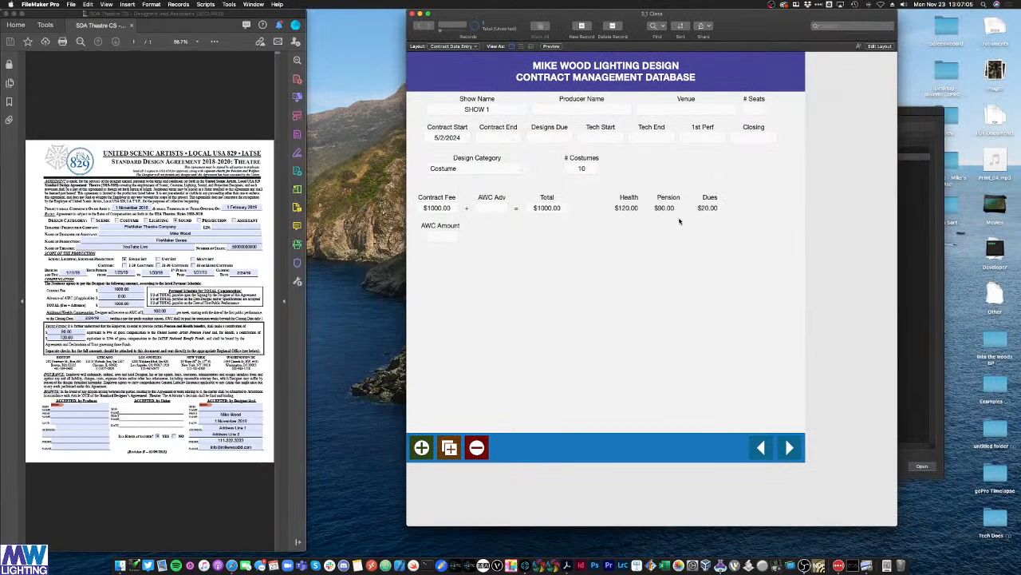
# Step: Centre the text in the Health, Pension and Dues fields
pyautogui.press('super+l')
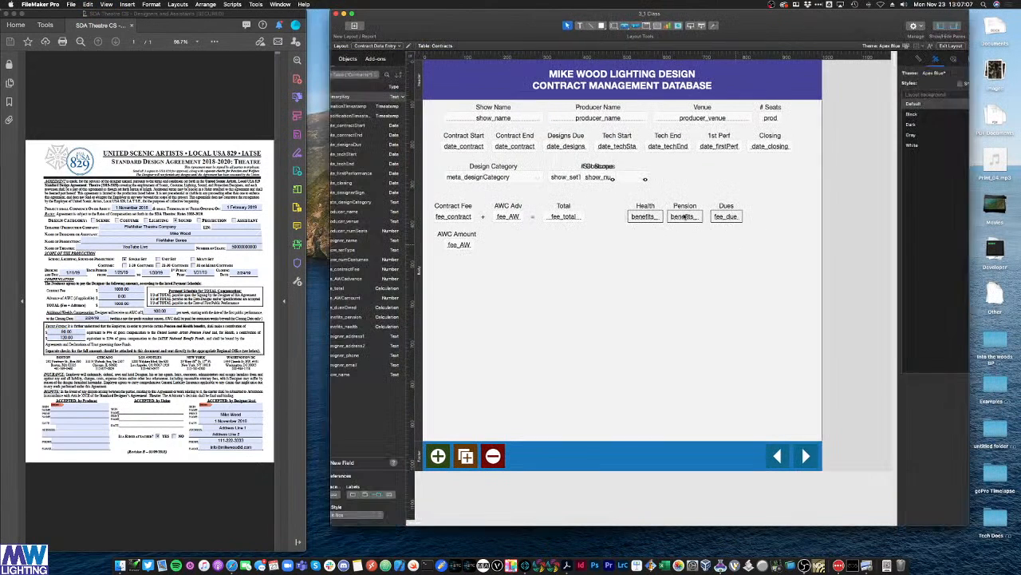
pyautogui.moveTo(760, 238); pyautogui.dragTo(631, 218)
pyautogui.click(956, 59)
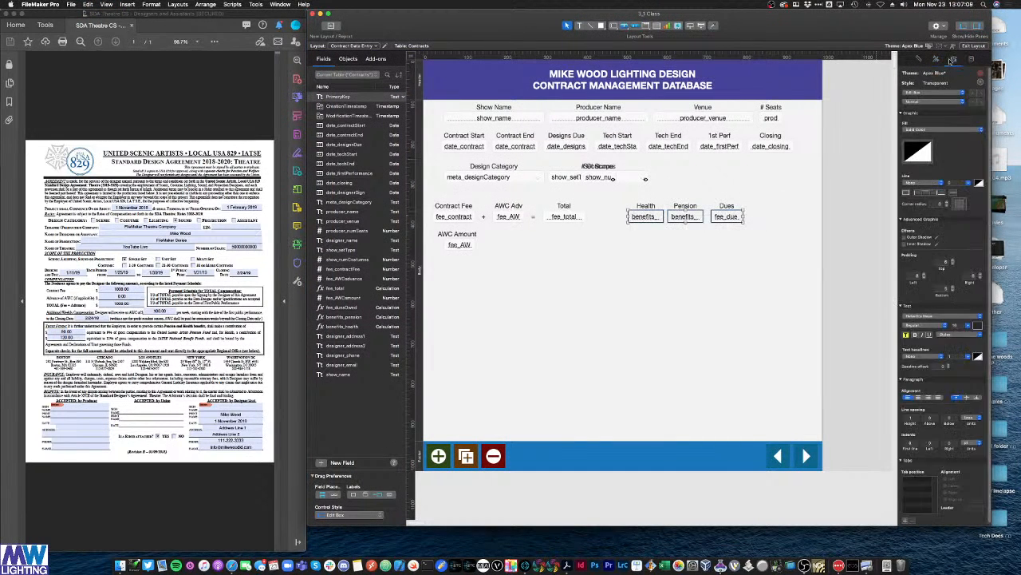
pyautogui.click(919, 397)
pyautogui.click(778, 343)
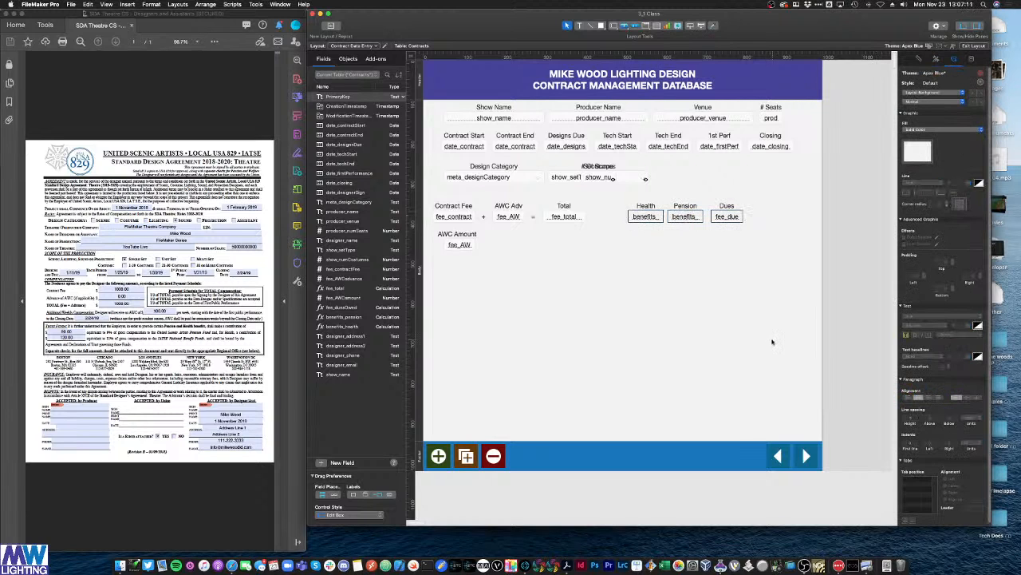
pyautogui.press('super+b')
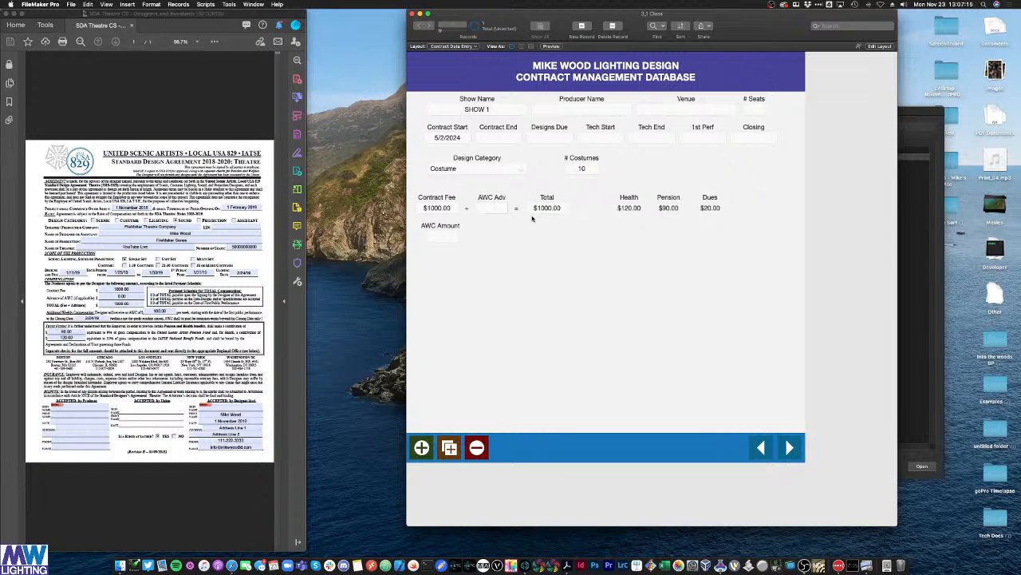
# Step: Apply Transparent to the Total field and save the changes to the Transparent style
pyautogui.press('super+l')
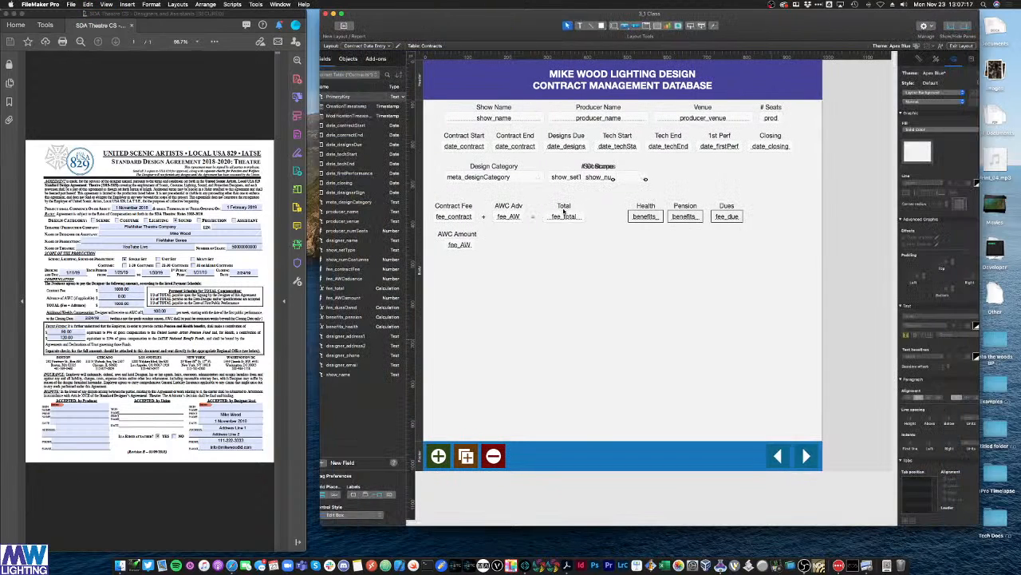
pyautogui.click(918, 59)
pyautogui.click(936, 59)
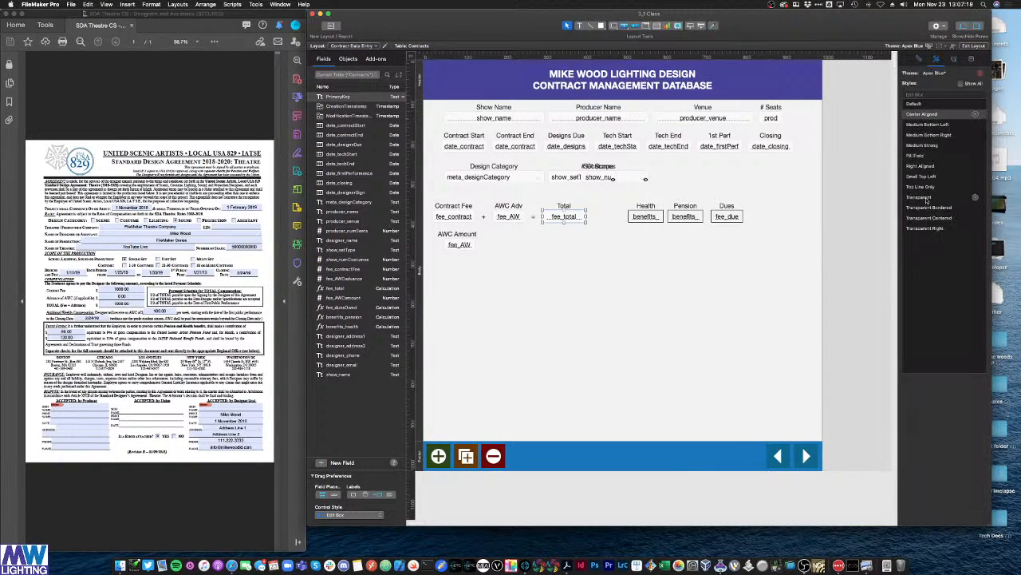
pyautogui.click(973, 200)
pyautogui.click(953, 61)
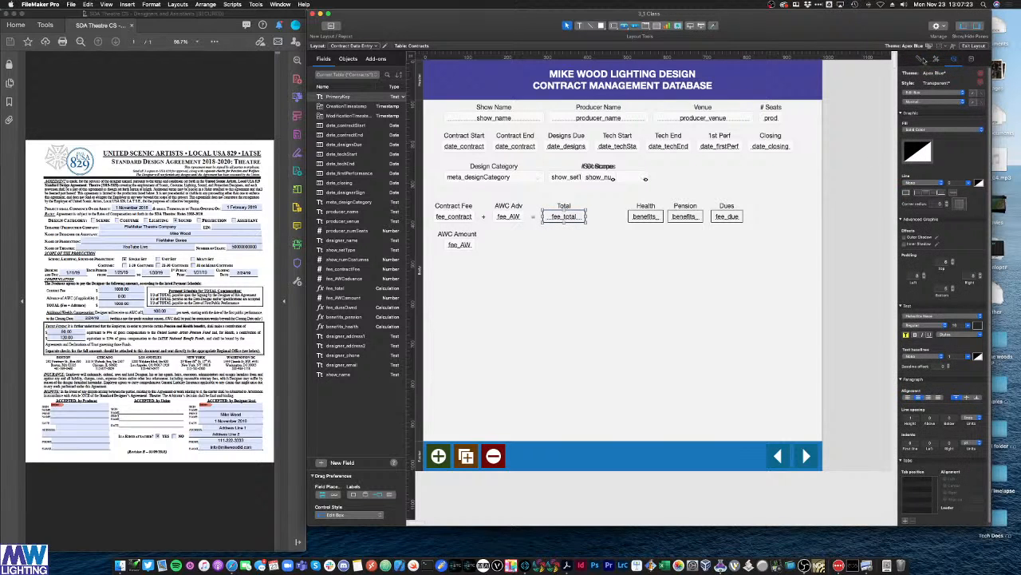
pyautogui.click(921, 59)
pyautogui.click(936, 59)
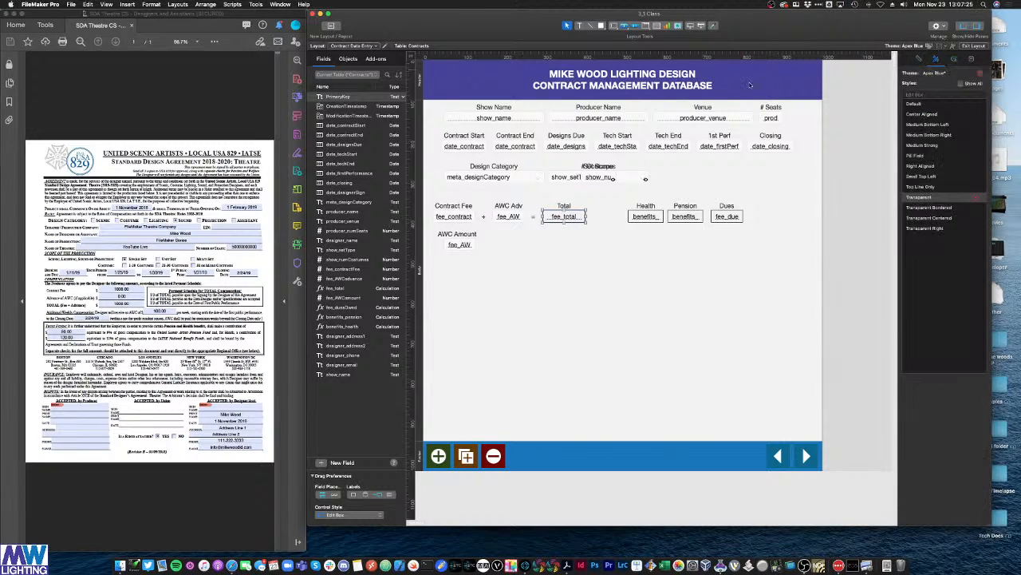
pyautogui.click(976, 198)
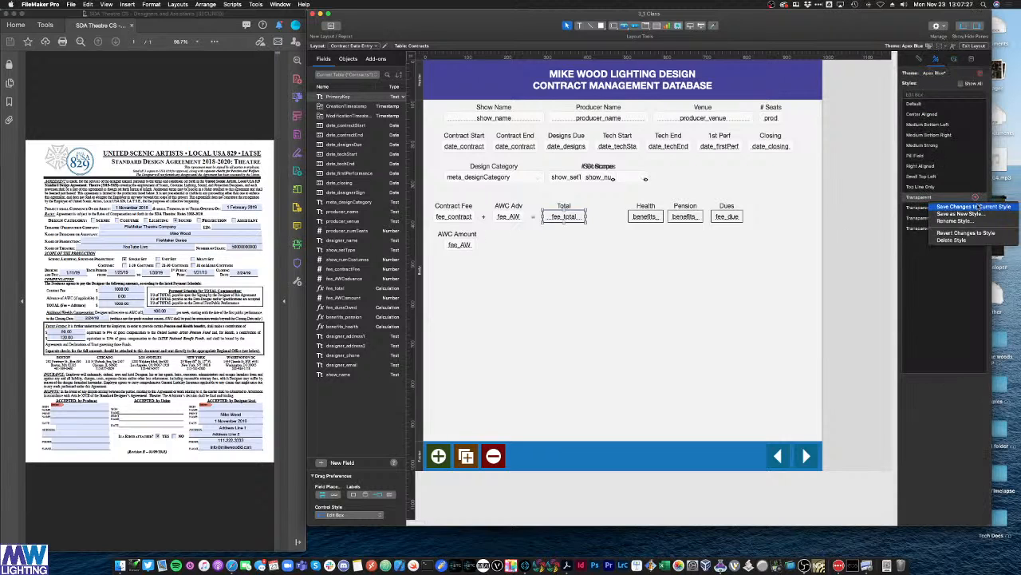
pyautogui.click(976, 207)
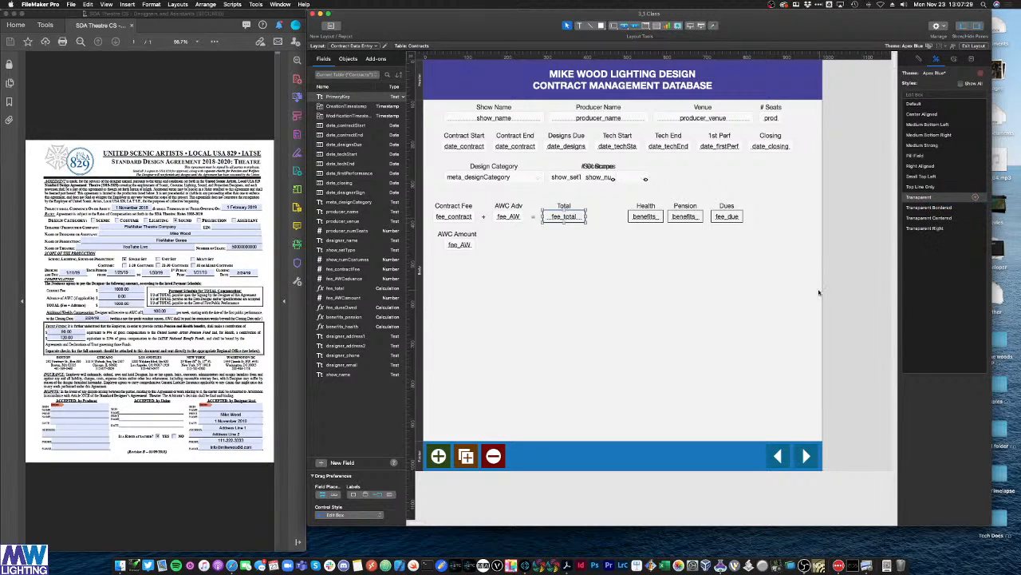
pyautogui.click(759, 291)
# Step: Reapply the updated Transparent style to Health, Pension and Dues and view the record
pyautogui.moveTo(764, 228); pyautogui.dragTo(626, 207)
pyautogui.click(925, 198)
pyautogui.click(767, 284)
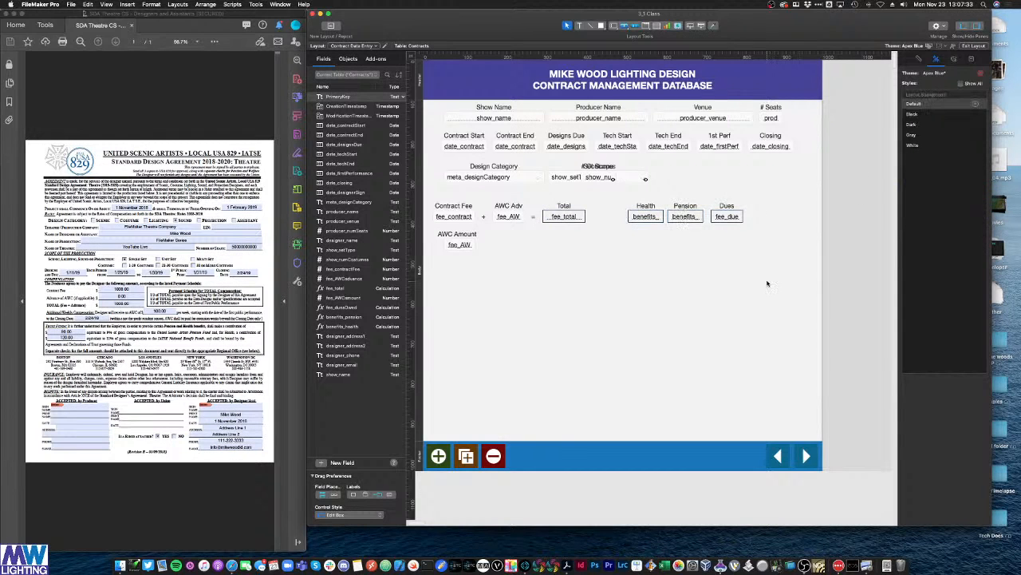
pyautogui.press('super+b')
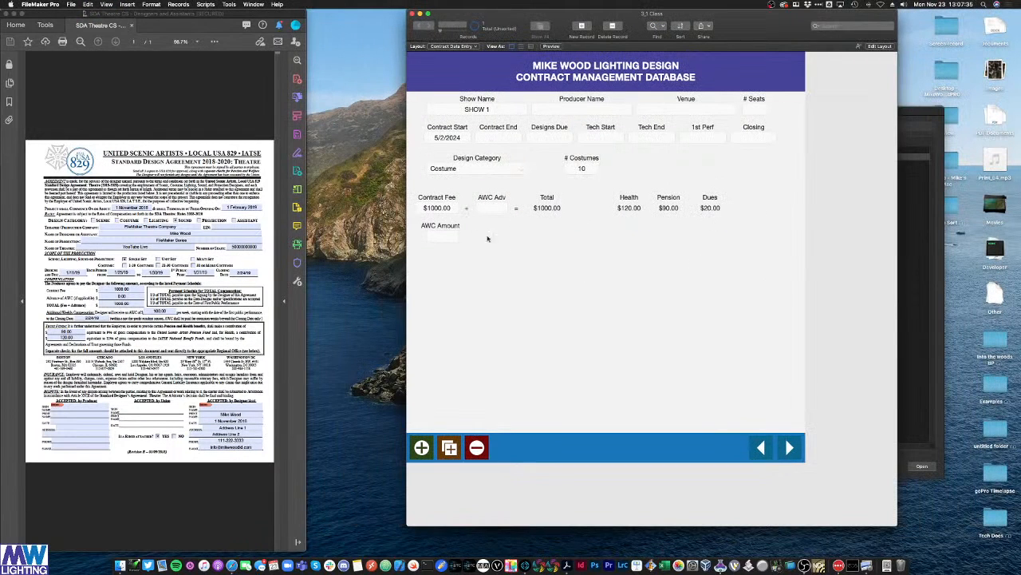
# Step: Enter a Contract Fee of 2000 and an AWC Adv of 250 to test Total
pyautogui.click(444, 209)
pyautogui.write('2000')
pyautogui.click(543, 265)
pyautogui.click(493, 209)
pyautogui.write('250')
pyautogui.click(527, 241)
# Step: Reset AWC Adv to 0 and Contract Fee to 1000
pyautogui.click(494, 209)
pyautogui.doubleClick(495, 208)
pyautogui.write('0')
pyautogui.press('Tab')
pyautogui.click(438, 208)
pyautogui.write('1000')
pyautogui.press('Tab')
# Step: Open Manage Database to review the Contracts table's field list, then close it
pyautogui.press('super+shift+d')
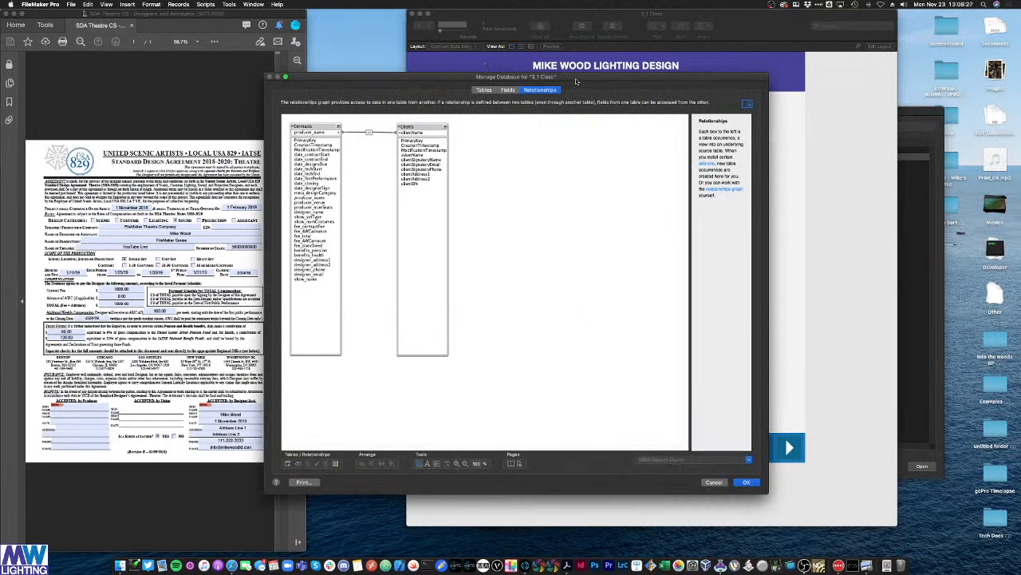
pyautogui.click(71, 5)
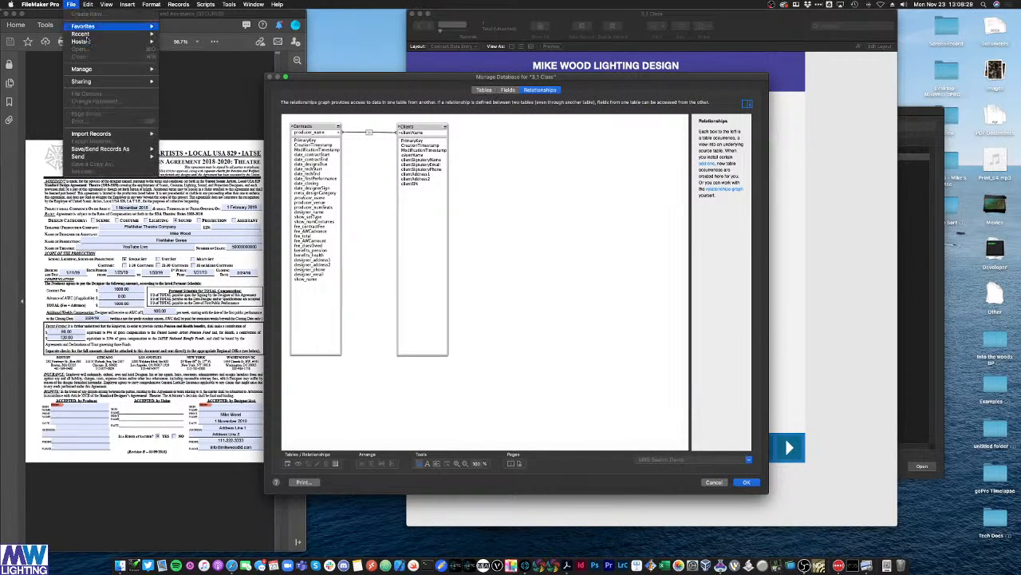
pyautogui.click(613, 207)
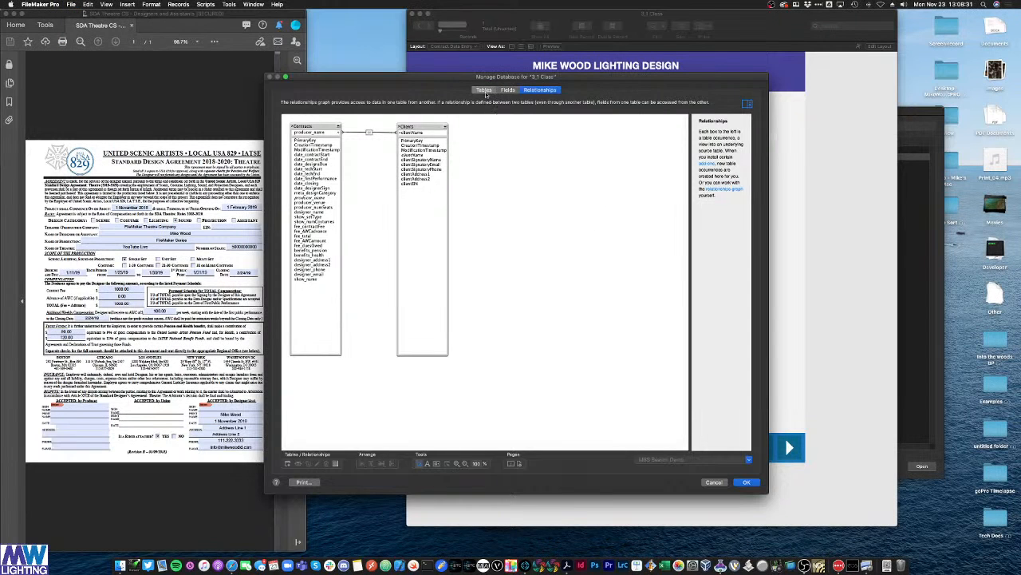
pyautogui.click(507, 89)
pyautogui.click(349, 105)
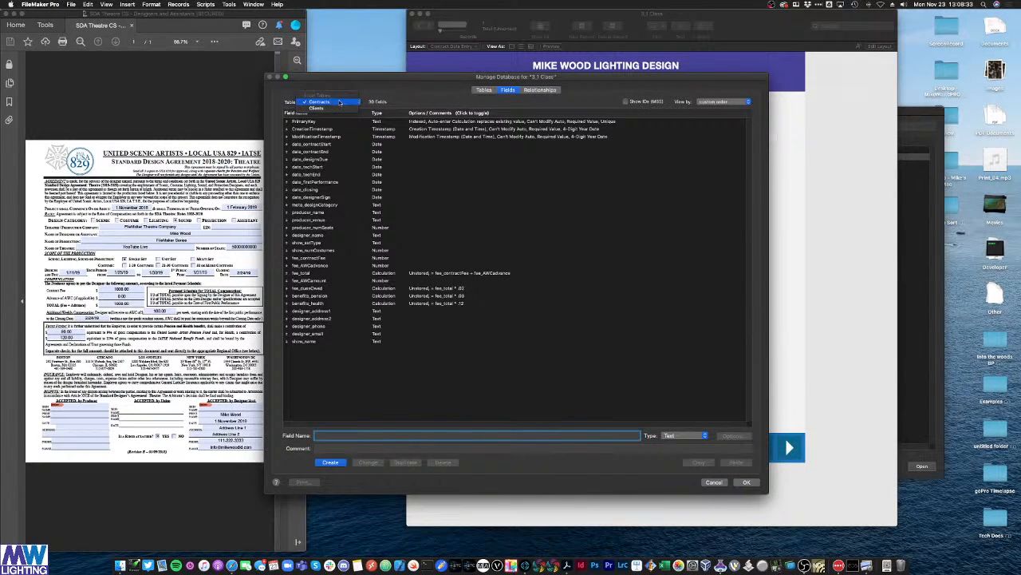
pyautogui.click(339, 103)
pyautogui.press('Escape')
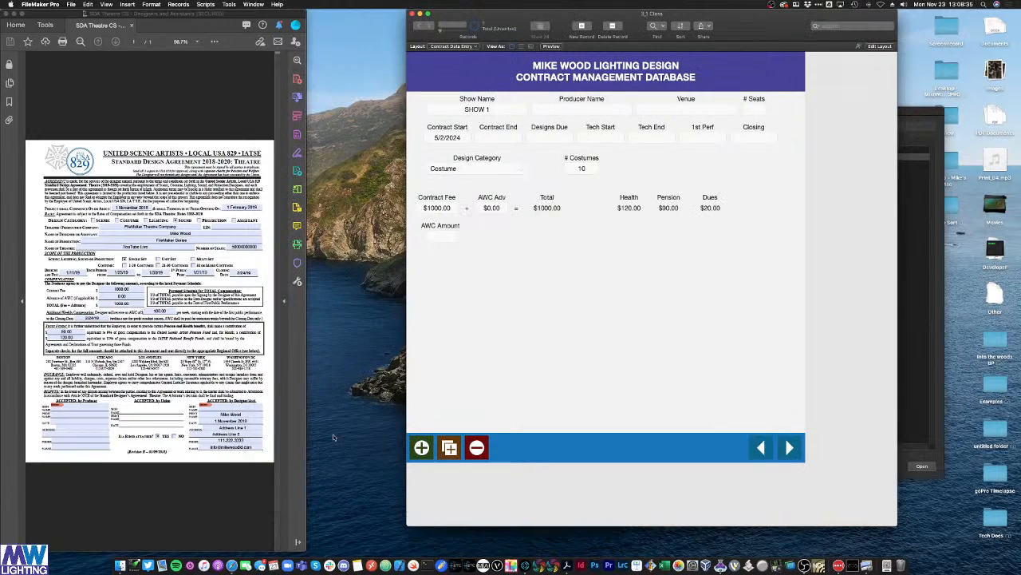
# Step: Create Date fields date_residencyStart and date_residencyEnd and move both above date_contractStart
pyautogui.press('super+shift+d')
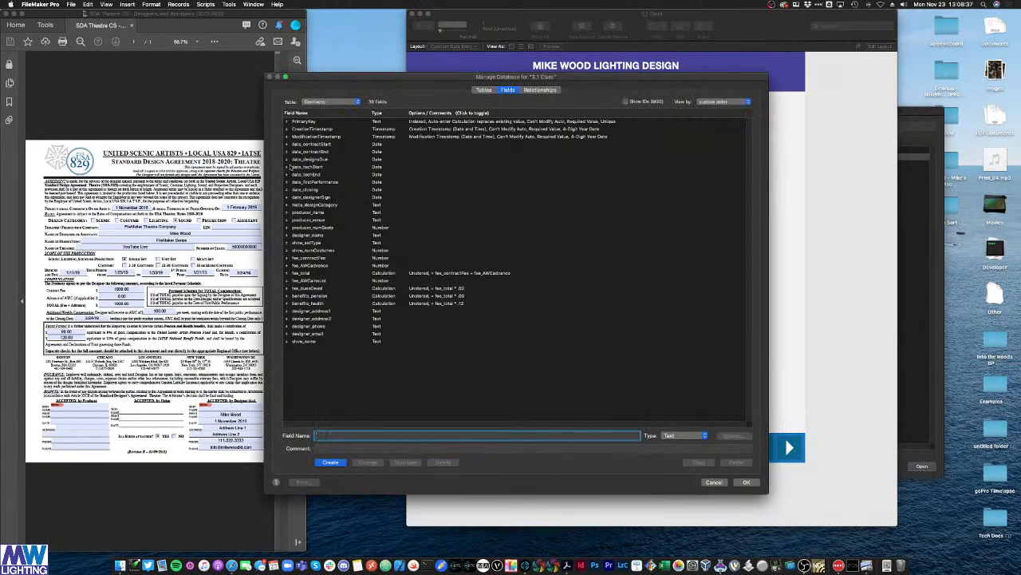
pyautogui.click(310, 145)
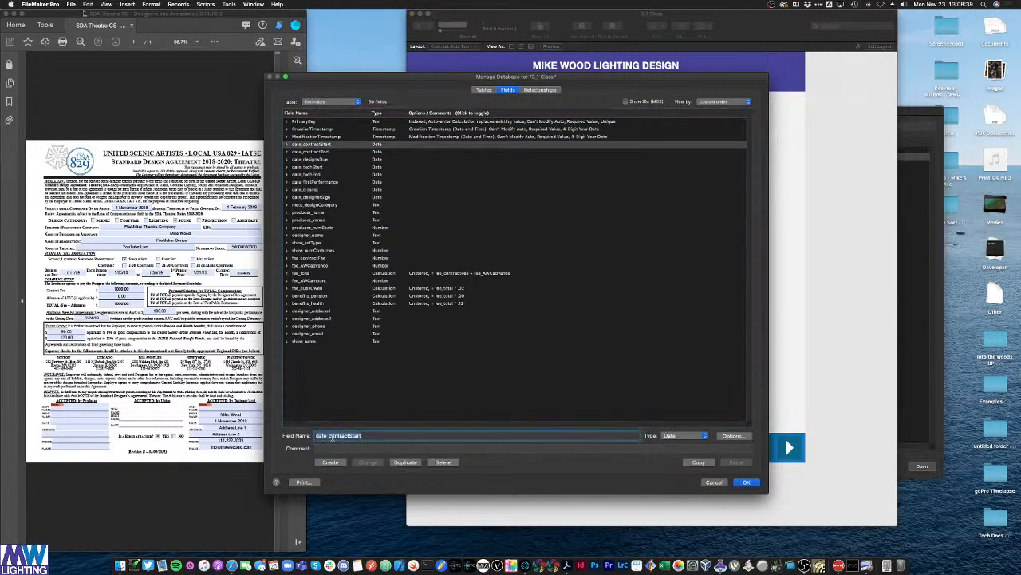
pyautogui.moveTo(328, 436); pyautogui.dragTo(428, 442)
pyautogui.write('re')
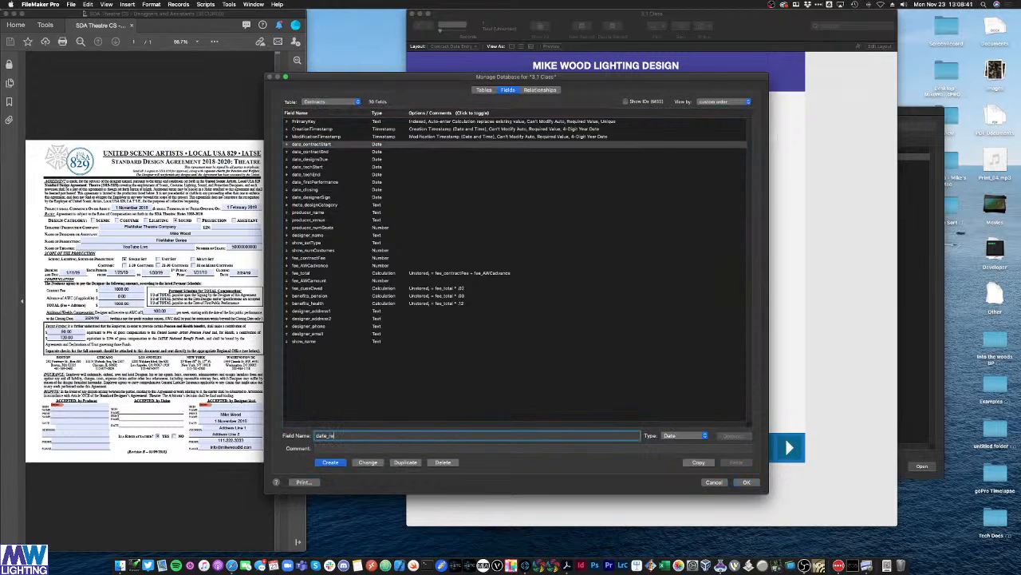
pyautogui.write('sidencyStart')
pyautogui.click(340, 465)
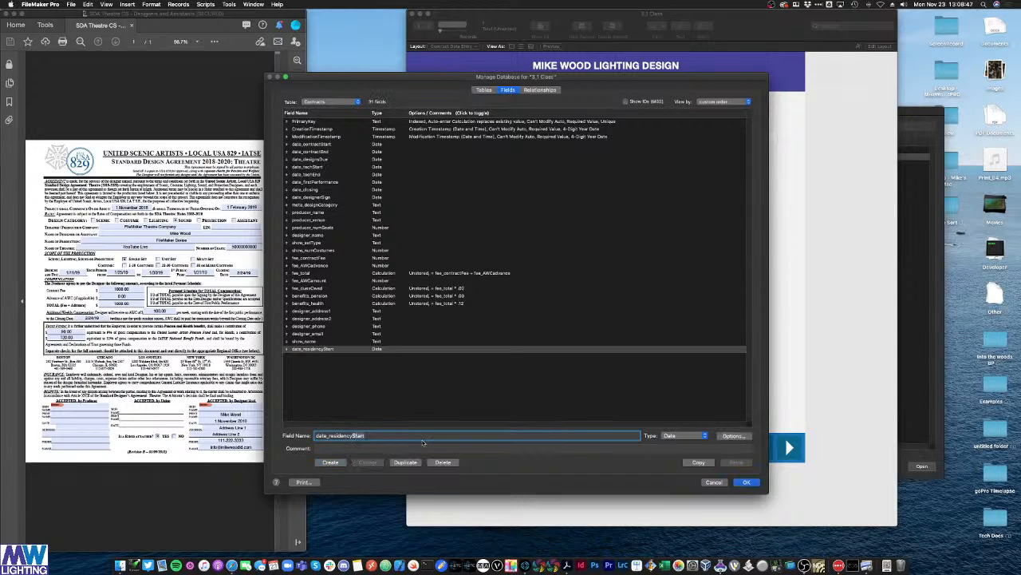
pyautogui.write('End')
pyautogui.press('Return')
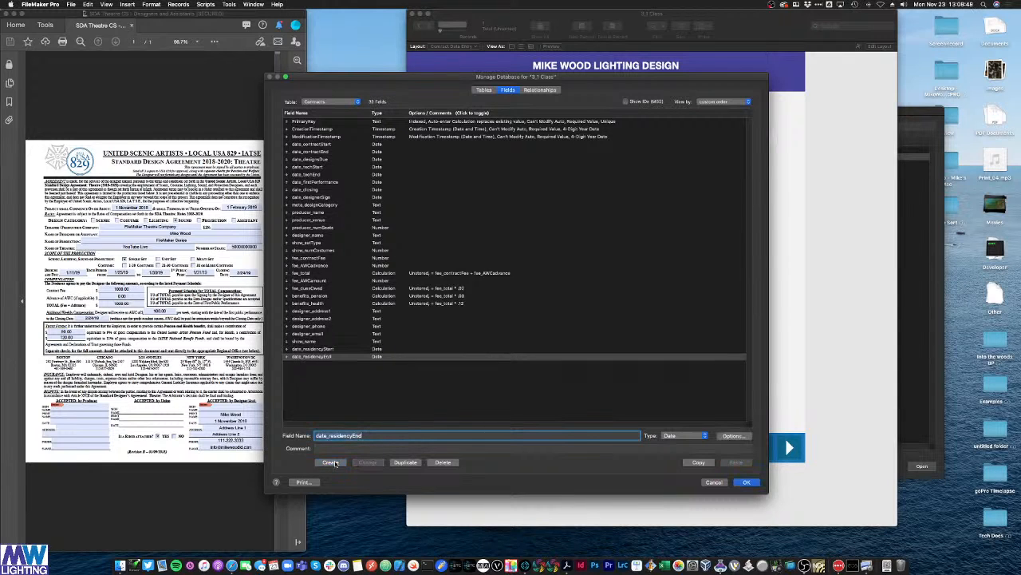
pyautogui.moveTo(288, 349); pyautogui.dragTo(282, 145)
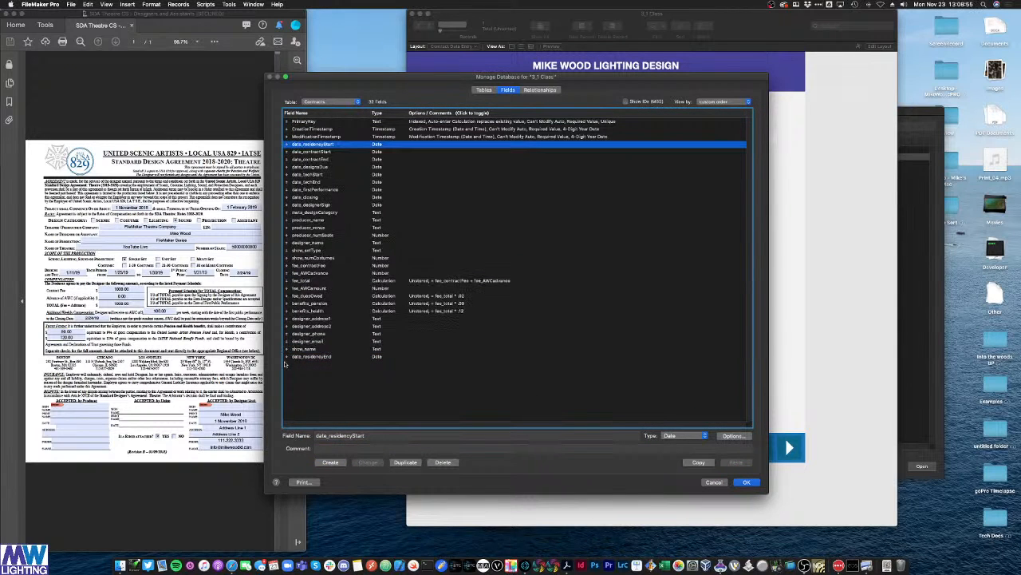
pyautogui.moveTo(286, 359); pyautogui.dragTo(285, 153)
# Step: Inspect the fee_total and fee_AWCadvance fields and enter the new field name fee_perDiem
pyautogui.click(324, 140)
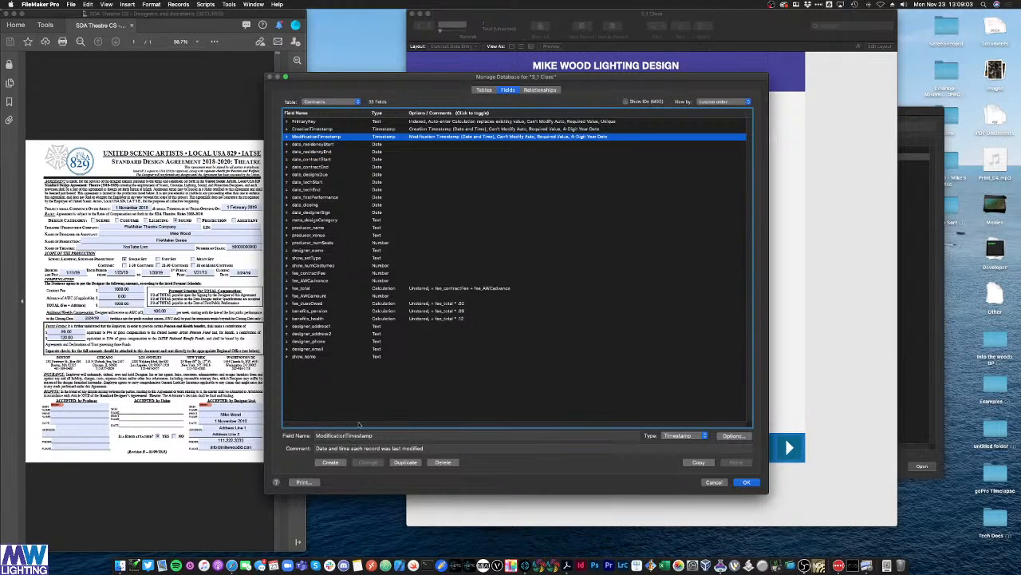
pyautogui.click(309, 289)
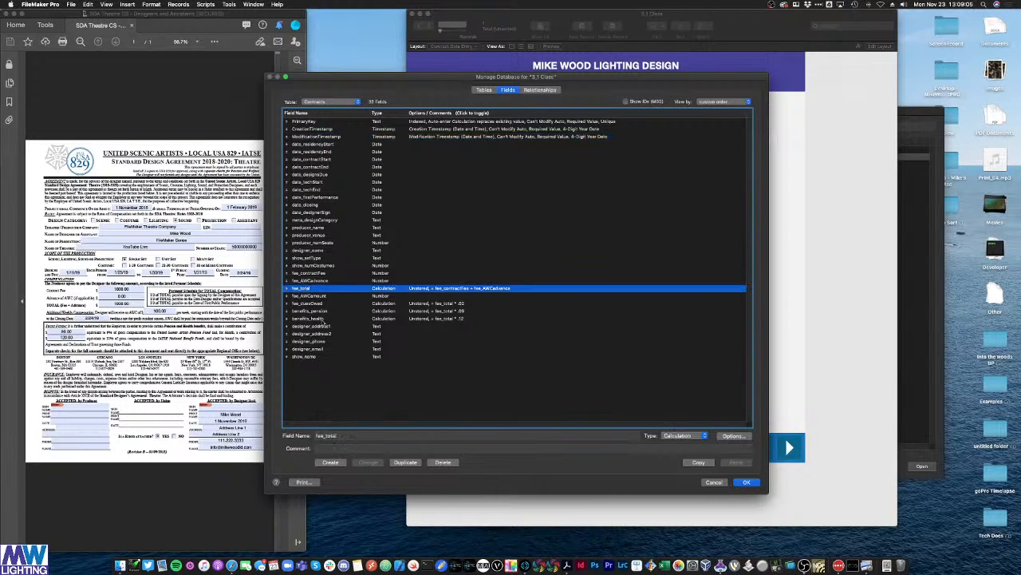
pyautogui.click(326, 435)
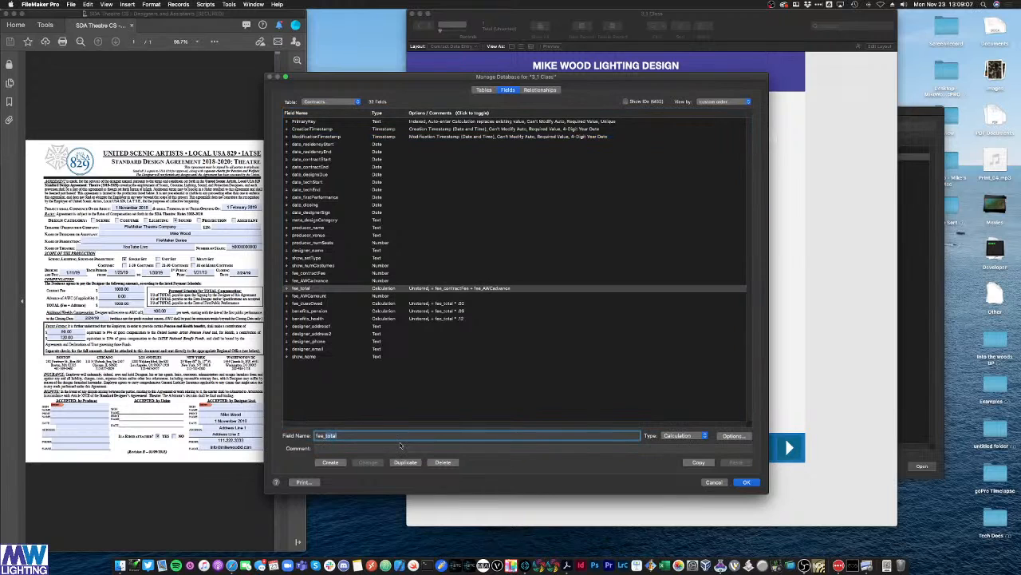
pyautogui.click(328, 281)
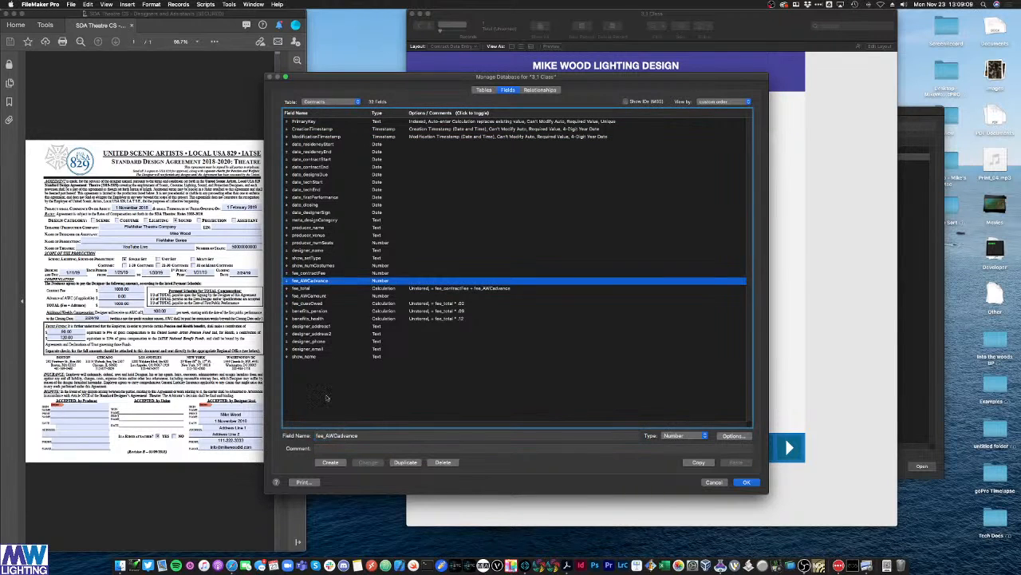
pyautogui.click(326, 435)
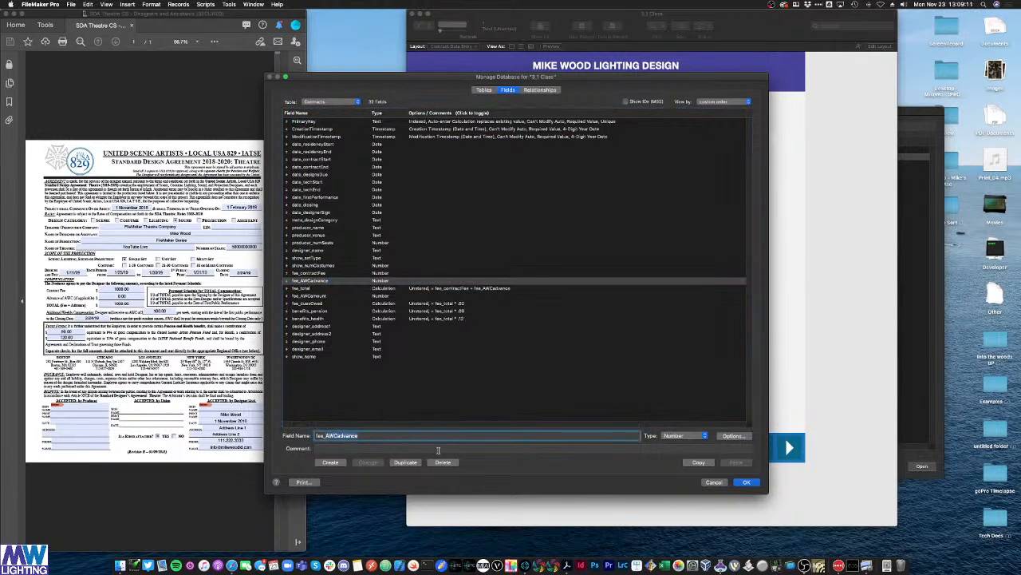
pyautogui.write('fee_perDiem')
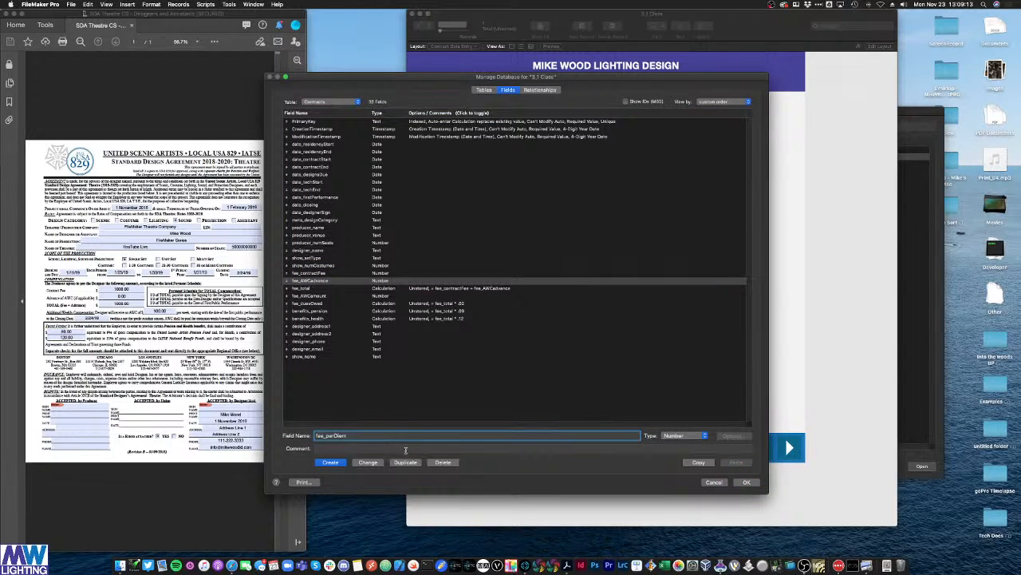
# Step: Create the number field fee_perDiem and rename it to perDiem_fee
pyautogui.click(331, 463)
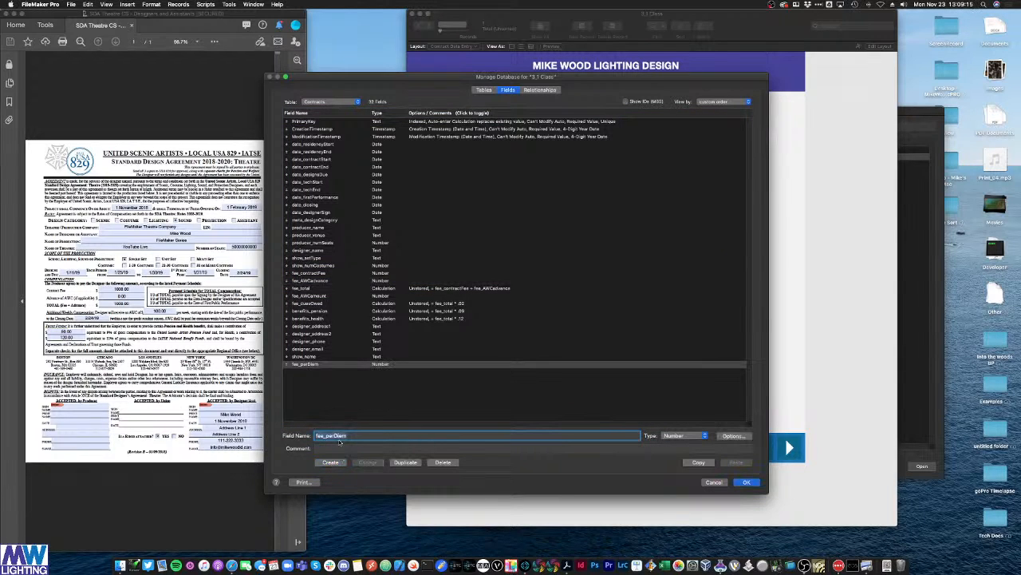
pyautogui.click(336, 435)
pyautogui.click(313, 367)
pyautogui.moveTo(355, 435); pyautogui.dragTo(285, 431)
pyautogui.write('fee')
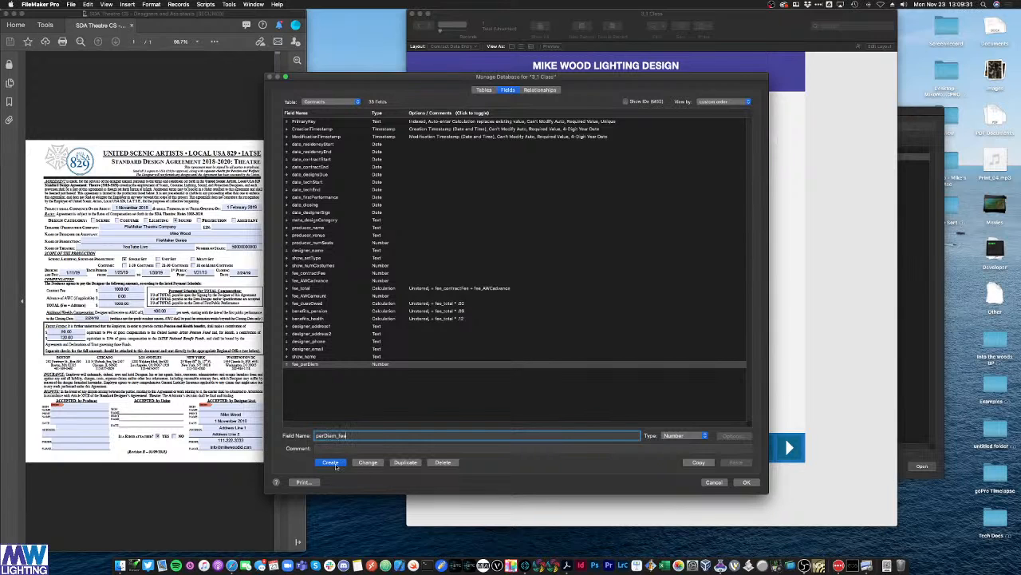
pyautogui.click(366, 464)
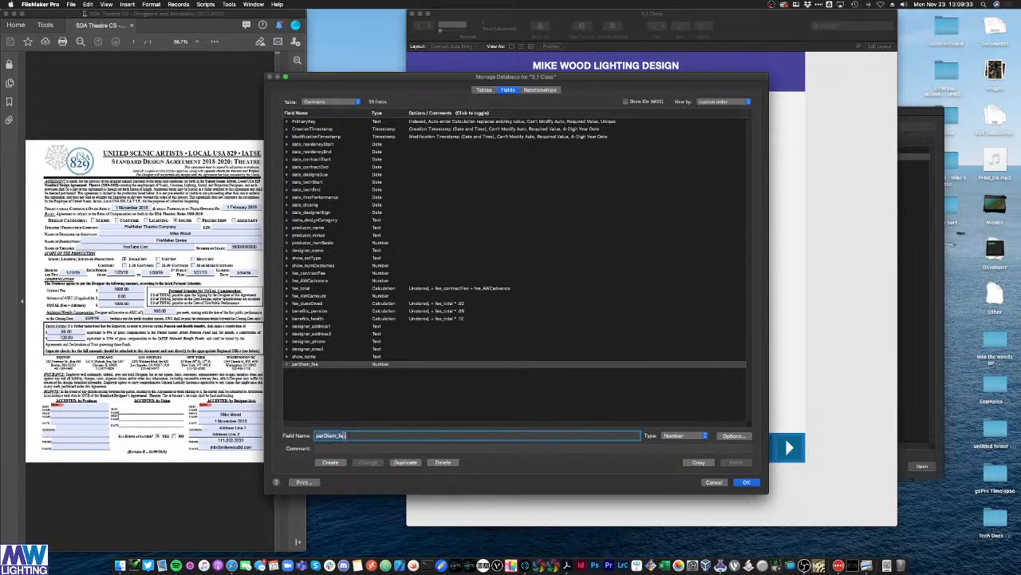
# Step: Create the number field perDiem_totalDays and save the field definitions
pyautogui.click(344, 436)
pyautogui.press('BackSpace')
pyautogui.press('BackSpace')
pyautogui.press('BackSpace')
pyautogui.write('totalDays')
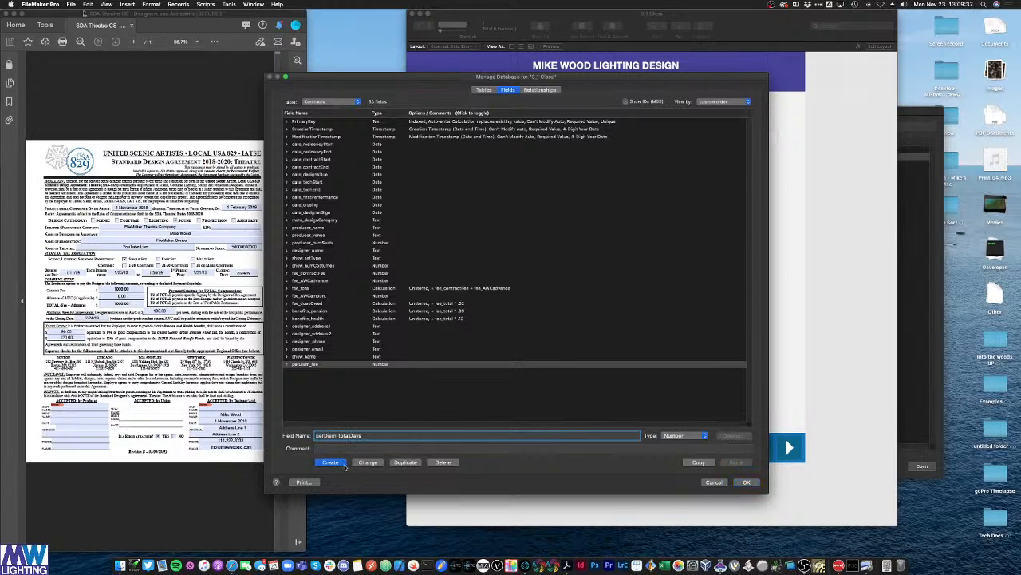
pyautogui.click(336, 464)
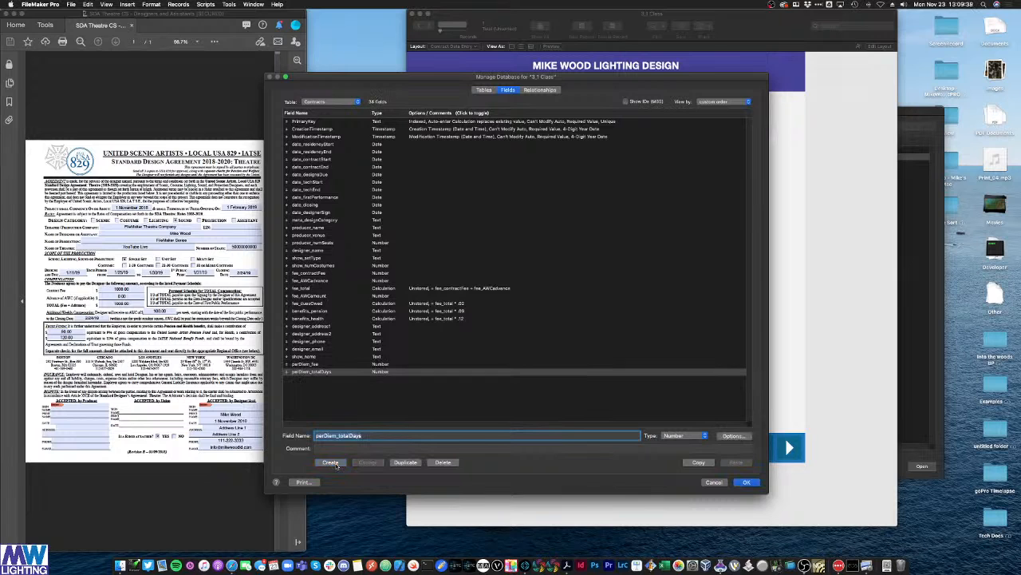
pyautogui.click(373, 397)
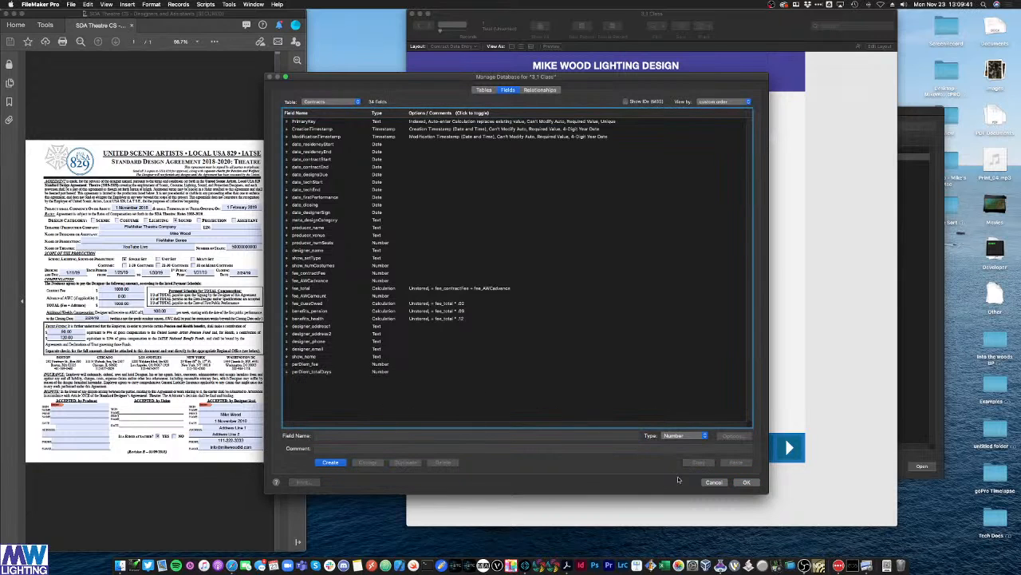
pyautogui.click(746, 482)
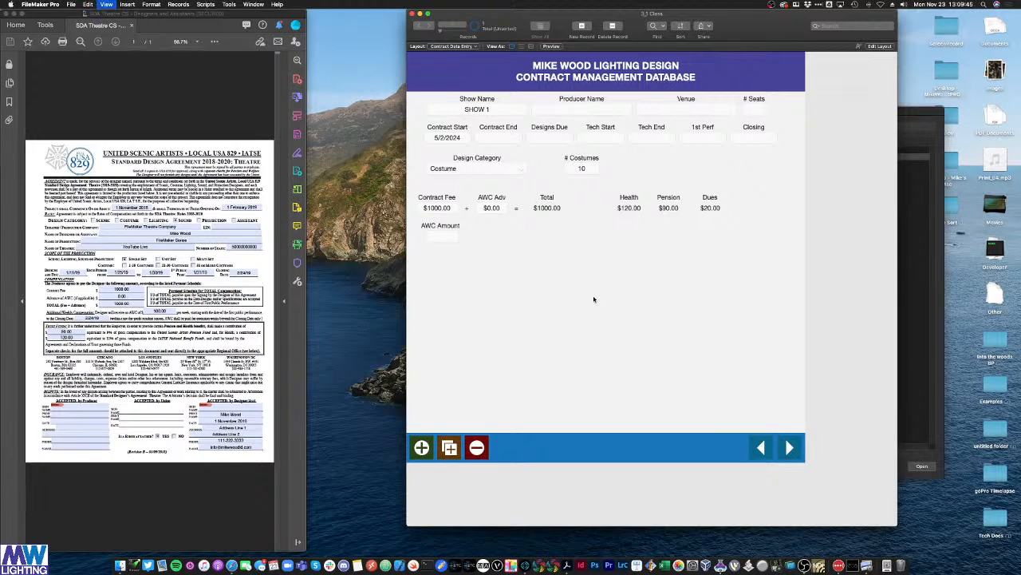
# Step: In Layout mode, duplicate the AWC Adv label and field, binding the copy to perDiem_fee
pyautogui.press('super+l')
pyautogui.click(510, 219)
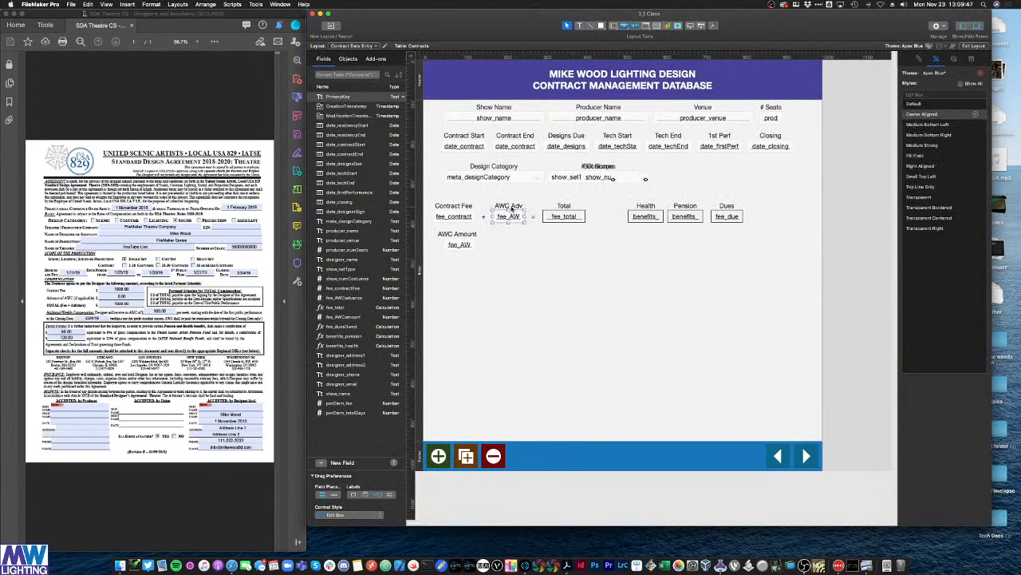
pyautogui.press('super+c')
pyautogui.press('super+c')
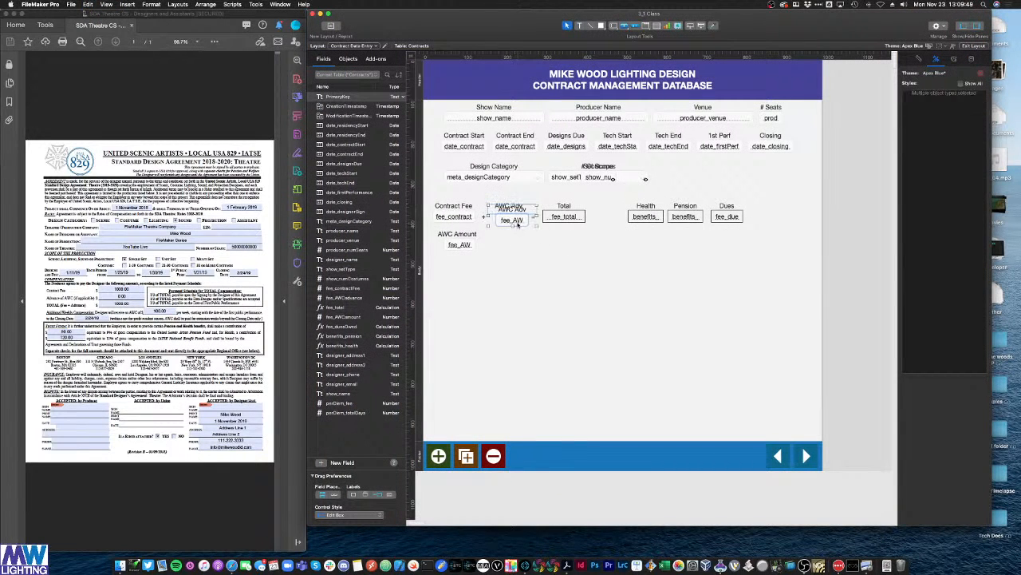
pyautogui.press('super+v')
pyautogui.doubleClick(514, 269)
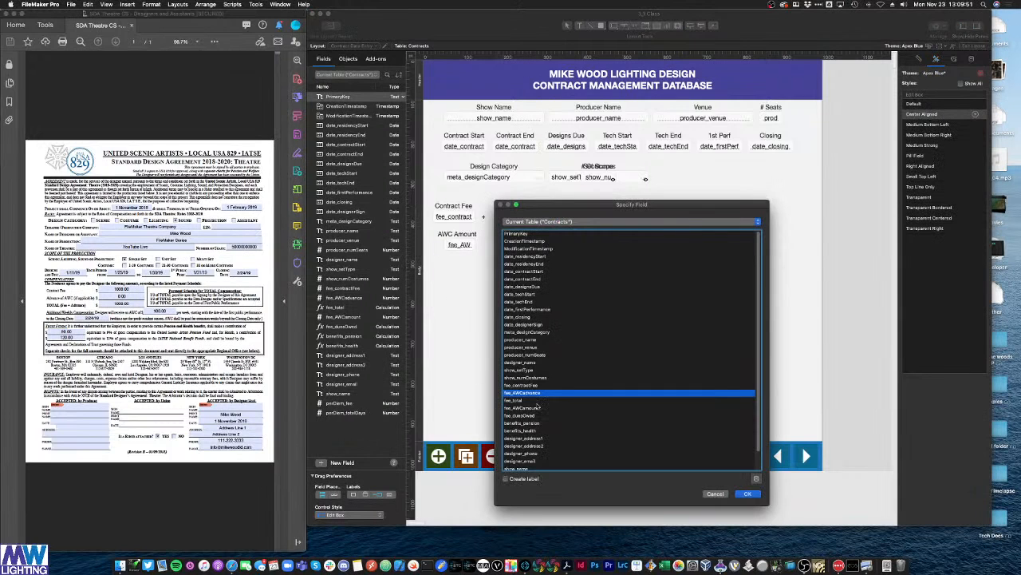
pyautogui.scroll(-3, 536, 404)
pyautogui.doubleClick(527, 459)
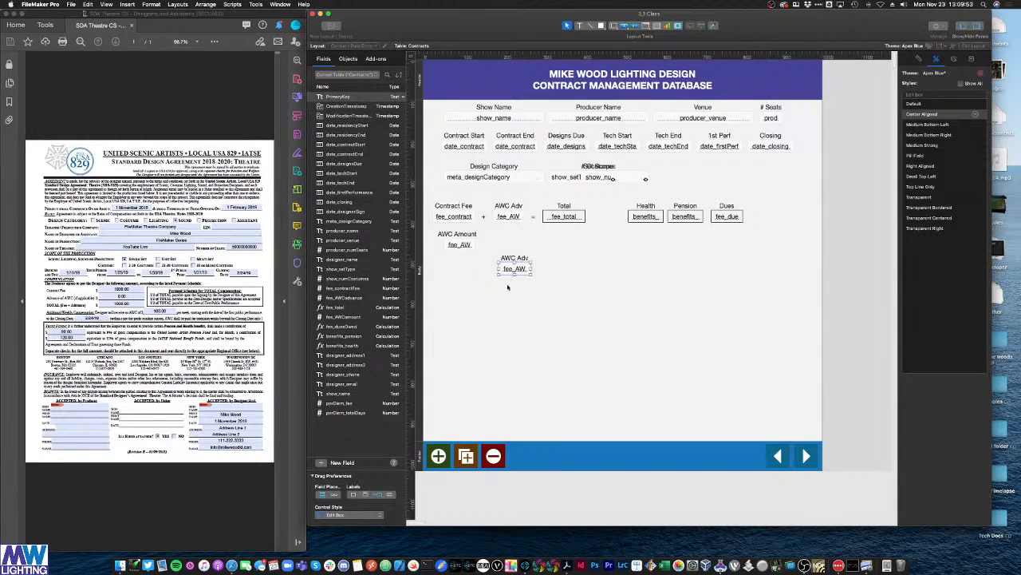
# Step: Change the copied label's text to 'Per Diem'
pyautogui.doubleClick(511, 258)
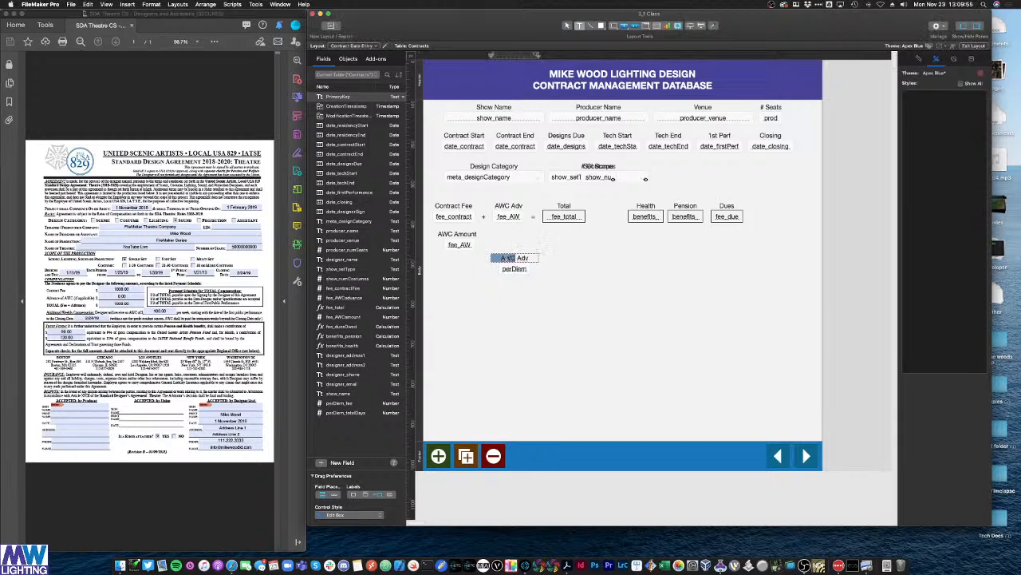
pyautogui.press('super+a')
pyautogui.write('Per Diem')
pyautogui.click(559, 298)
# Step: Align the Per Diem pair beside AWC Amount and reopen Manage Database
pyautogui.moveTo(558, 299); pyautogui.dragTo(459, 250)
pyautogui.click(449, 240)
pyautogui.click(469, 258)
pyautogui.click(502, 266)
pyautogui.moveTo(532, 257); pyautogui.dragTo(507, 248)
pyautogui.click(564, 282)
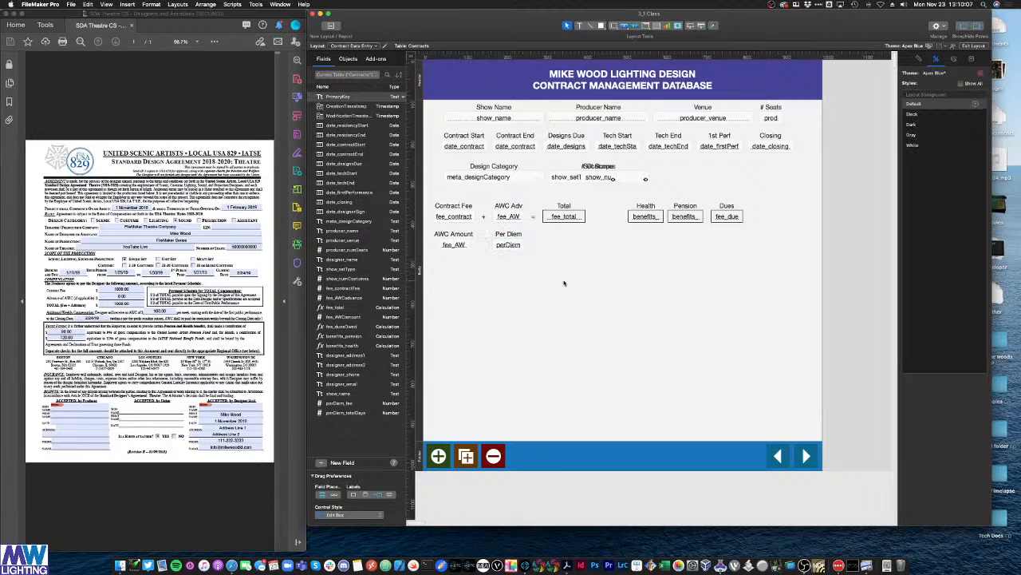
pyautogui.press('super+shift+d')
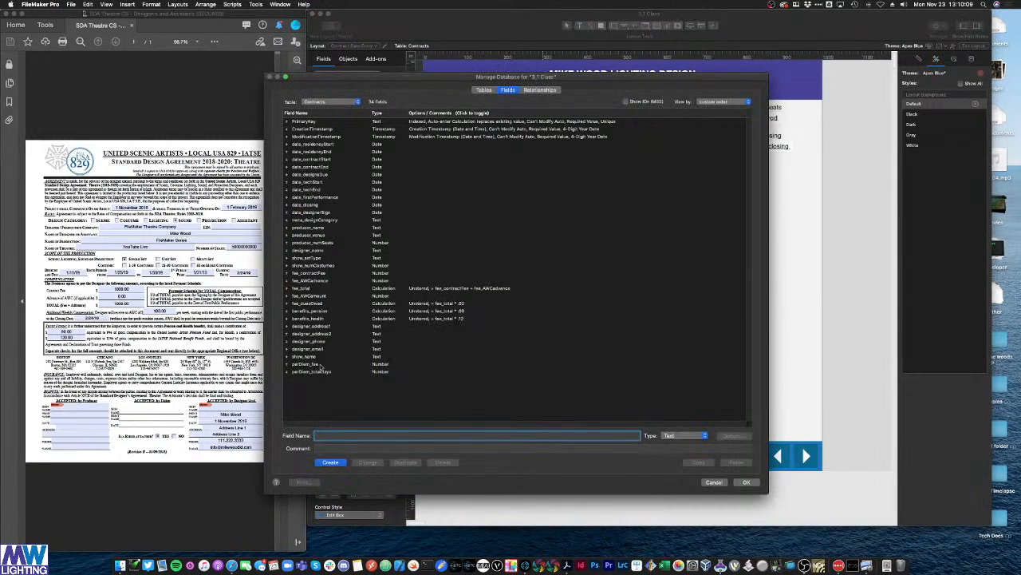
# Step: Create a new Calculation field named perDiem_totalFee
pyautogui.click(320, 365)
pyautogui.click(322, 371)
pyautogui.click(341, 435)
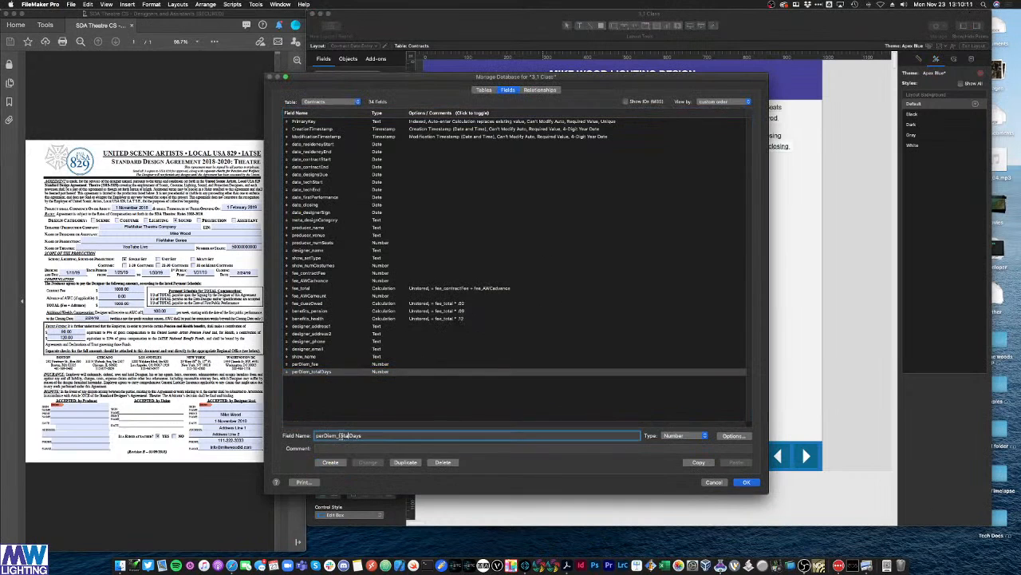
pyautogui.moveTo(348, 436); pyautogui.dragTo(368, 436)
pyautogui.press('BackSpace')
pyautogui.write('Fe')
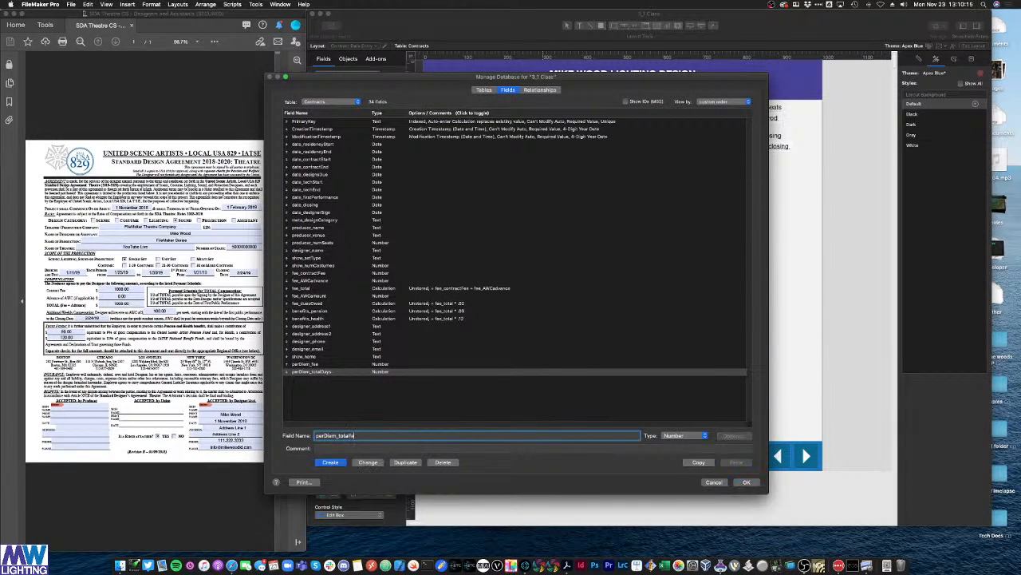
pyautogui.write('e')
pyautogui.click(686, 435)
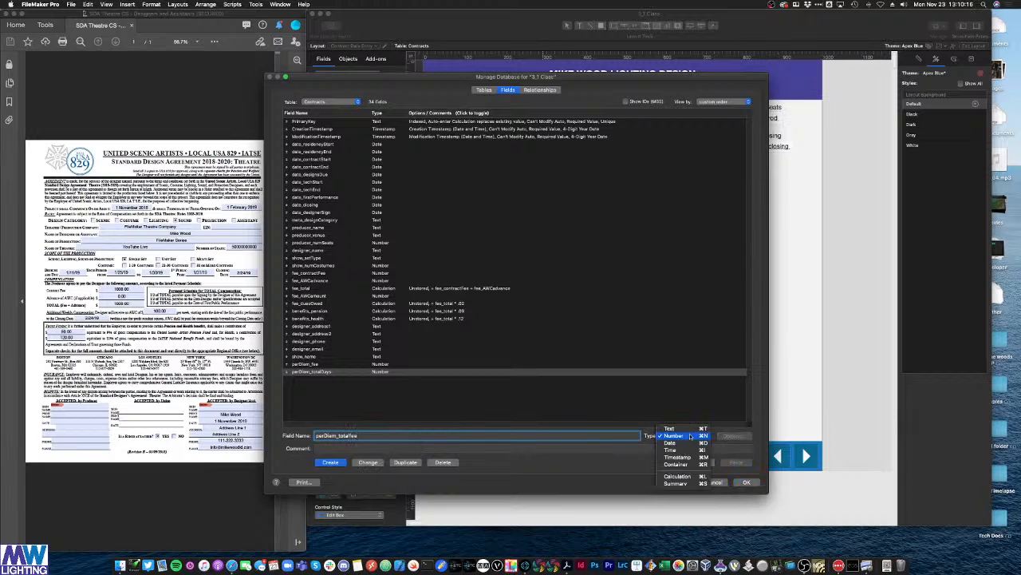
pyautogui.click(679, 477)
pyautogui.click(369, 464)
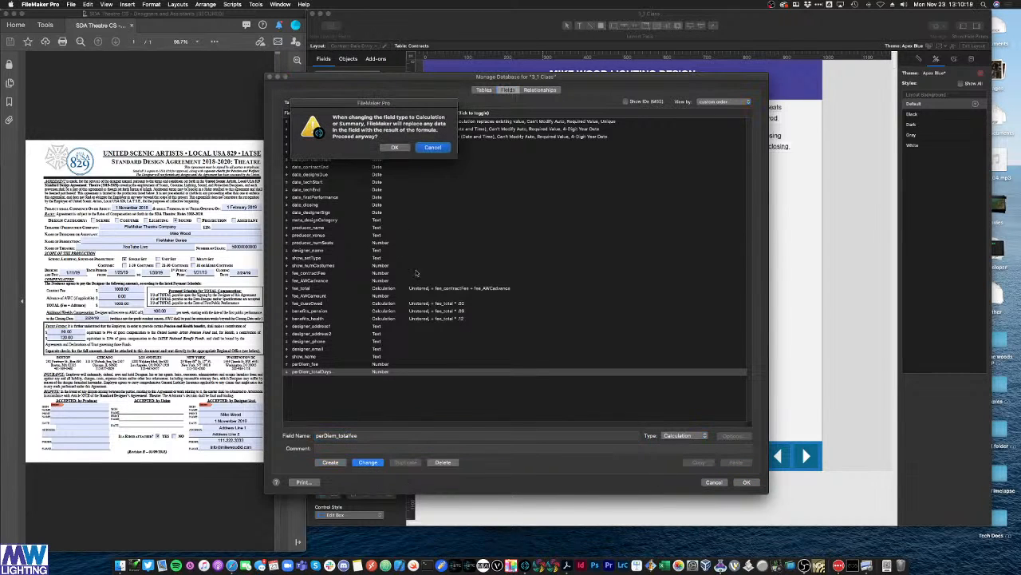
pyautogui.click(433, 149)
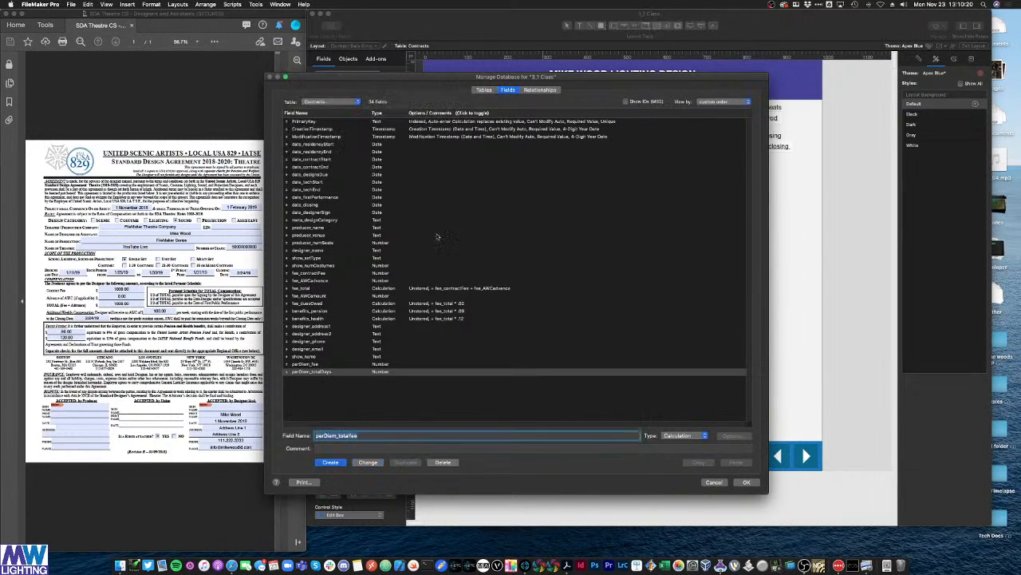
pyautogui.click(357, 436)
pyautogui.click(331, 462)
# Step: Set its formula to perDiem_fee * perDiem_totalDays, unstored, and close Manage Database
pyautogui.scroll(-10, 375, 423)
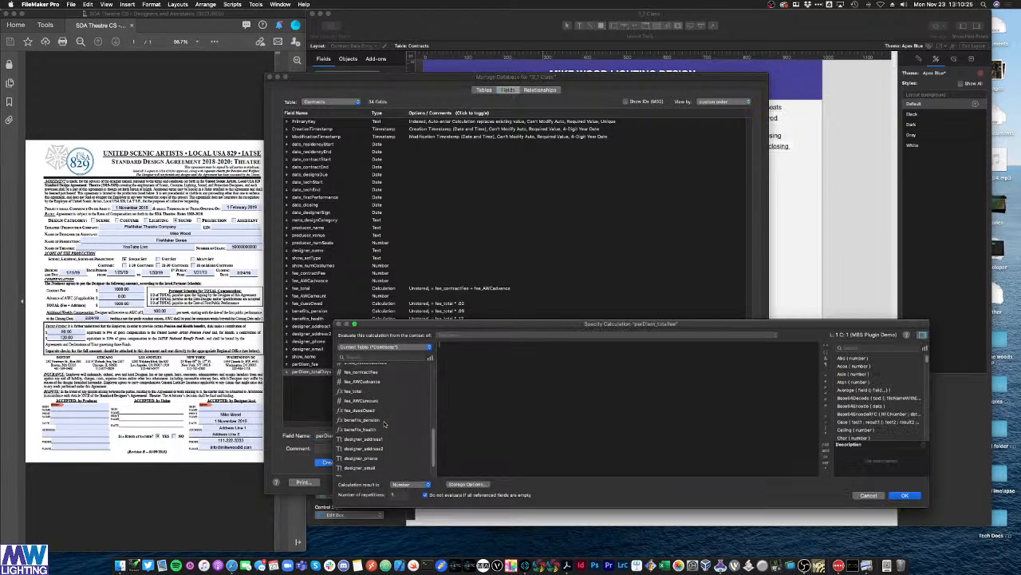
pyautogui.doubleClick(358, 462)
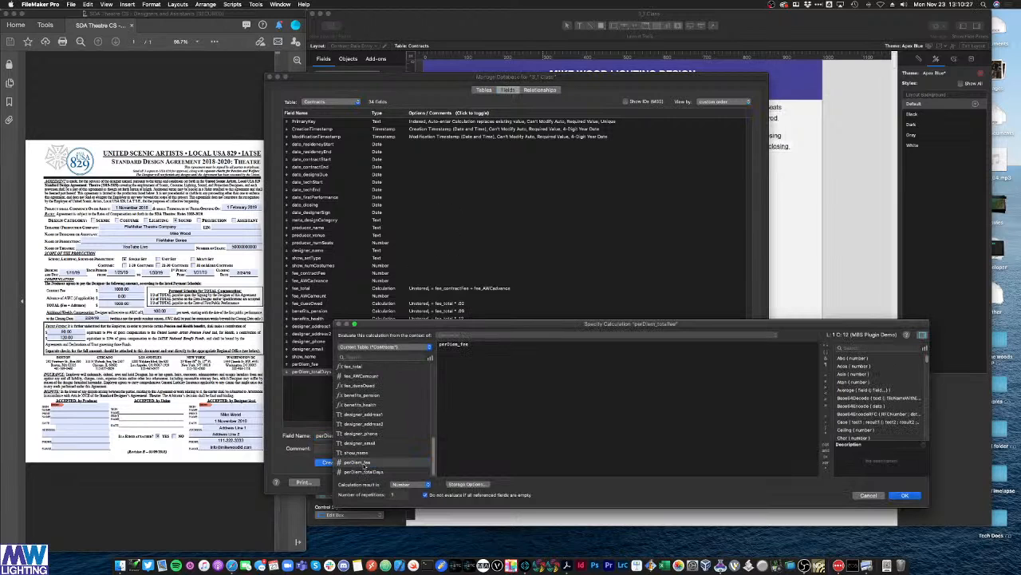
pyautogui.write('*')
pyautogui.doubleClick(364, 471)
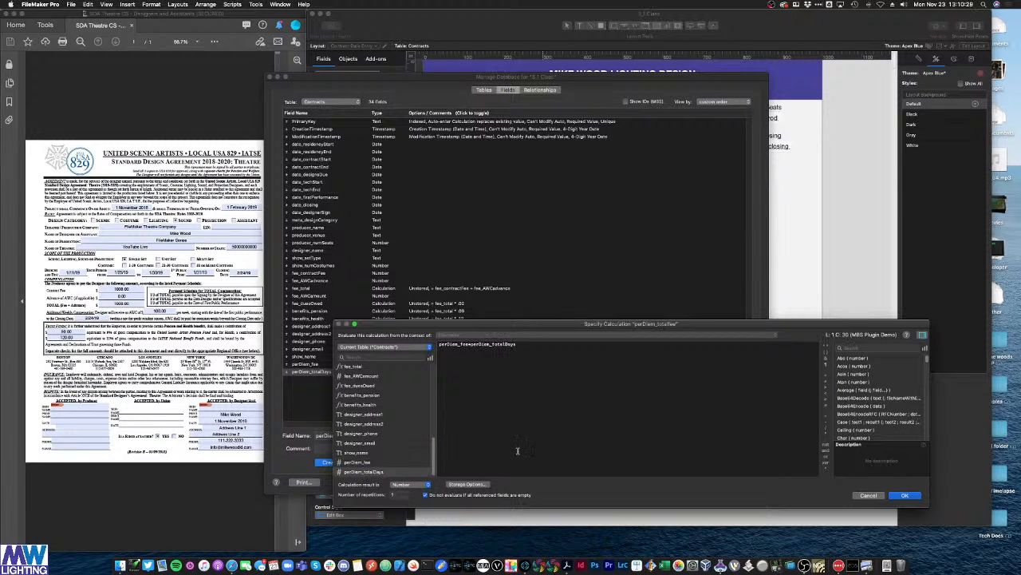
pyautogui.click(467, 484)
pyautogui.click(469, 197)
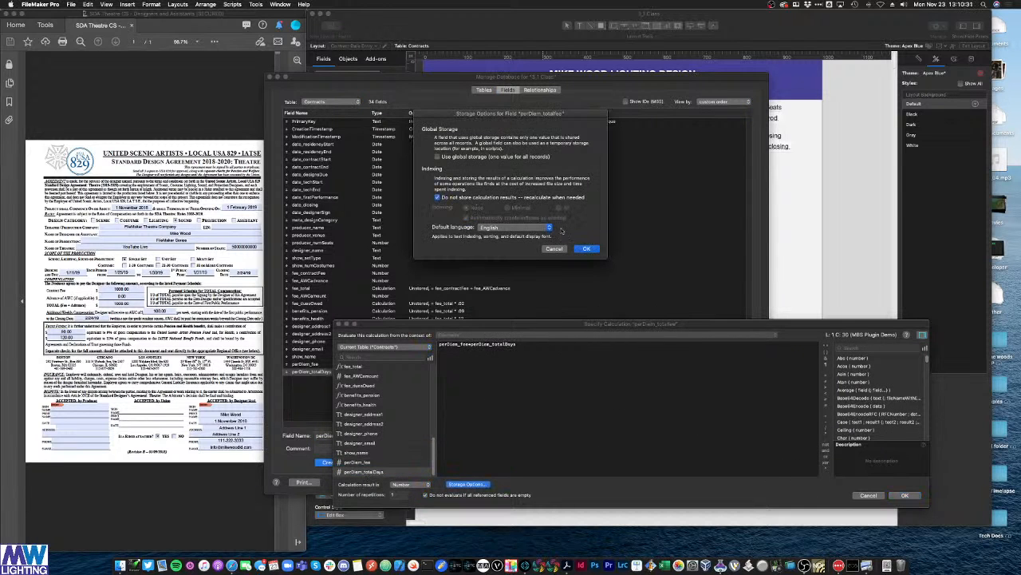
pyautogui.click(585, 250)
pyautogui.click(905, 495)
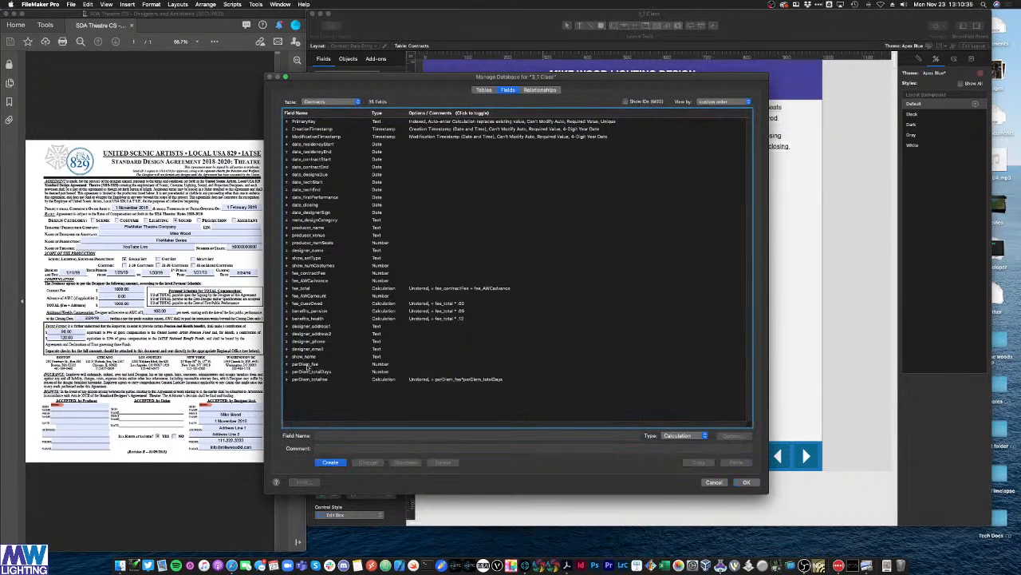
pyautogui.click(313, 372)
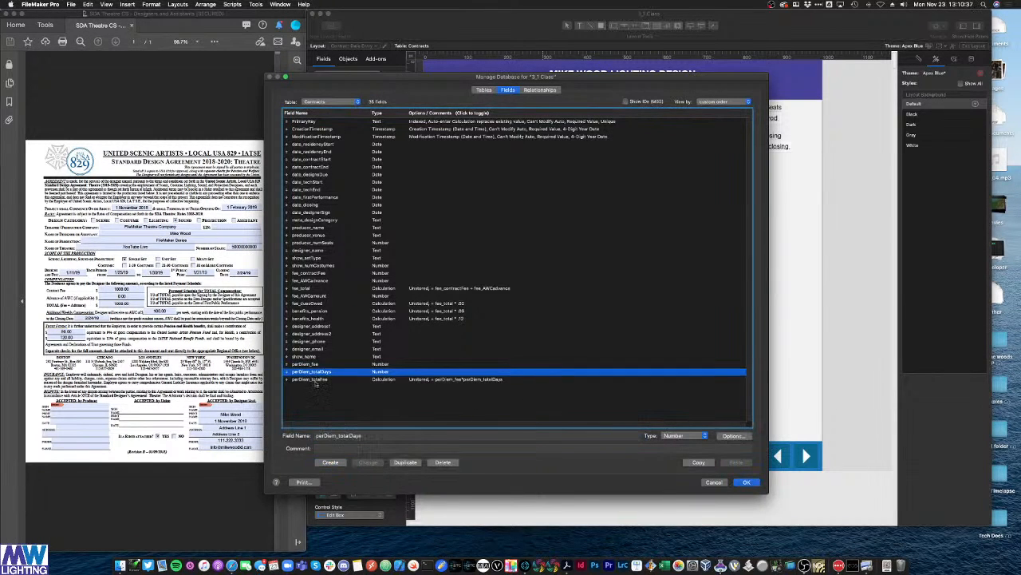
pyautogui.click(315, 380)
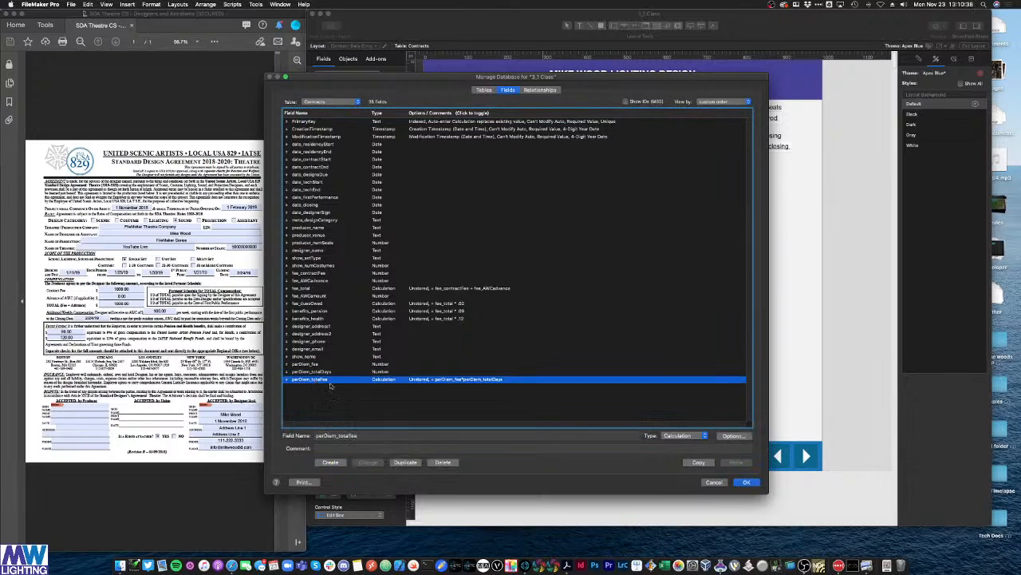
pyautogui.click(746, 482)
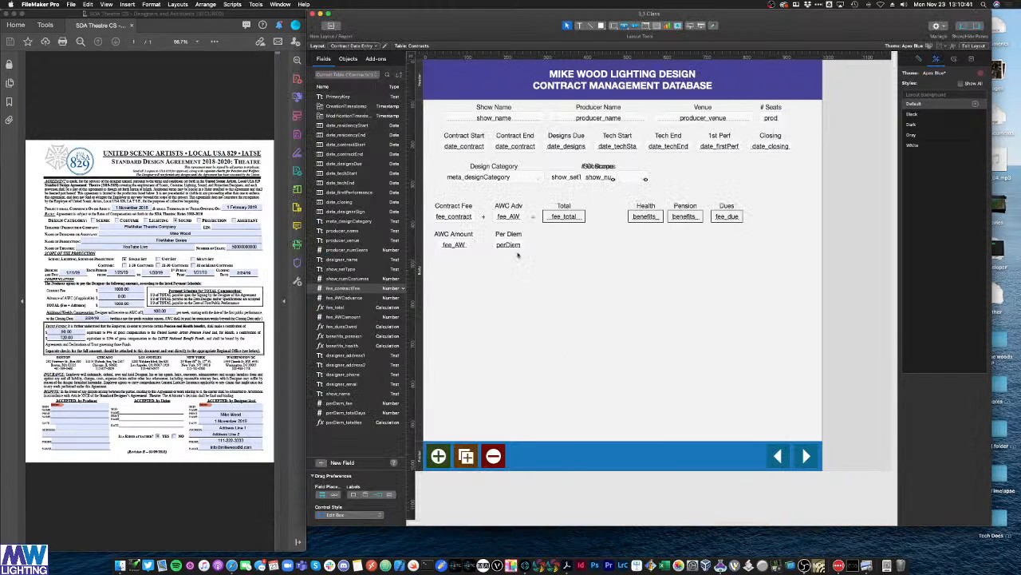
# Step: Delete the old Per Diem objects and paste a copy of the Contract Fee row below AWC Amount
pyautogui.moveTo(520, 248); pyautogui.dragTo(498, 230)
pyautogui.press('super+z')
pyautogui.press('BackSpace')
pyautogui.moveTo(593, 224); pyautogui.dragTo(429, 200)
pyautogui.click(477, 307)
pyautogui.press('super+v')
pyautogui.moveTo(457, 300); pyautogui.dragTo(462, 265)
# Step: Relabel the copied row's labels 'Per Diem' and 'Total DAys'
pyautogui.click(463, 256)
pyautogui.tripleClick(457, 264)
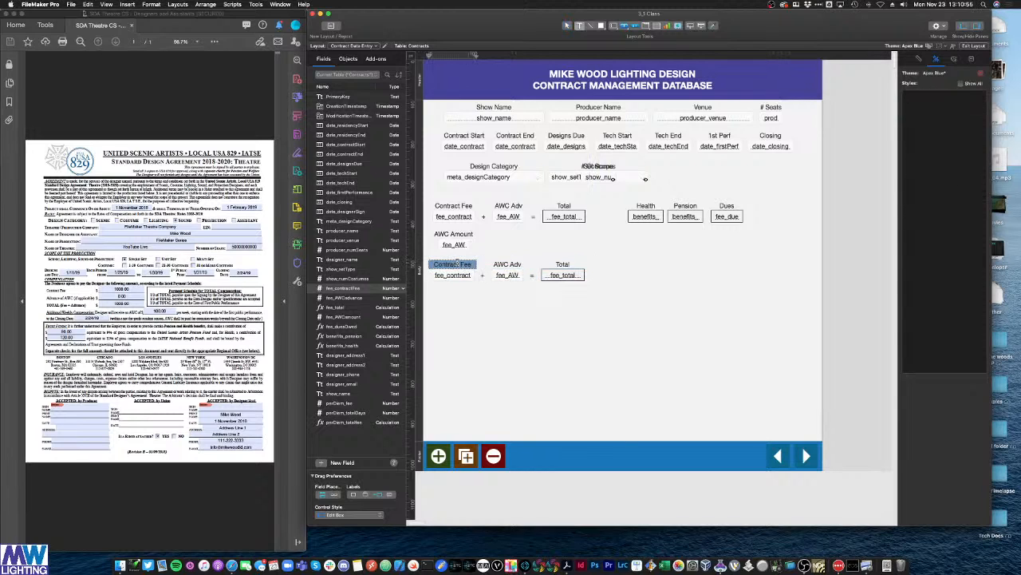
pyautogui.write('Per Diem')
pyautogui.click(514, 267)
pyautogui.tripleClick(514, 268)
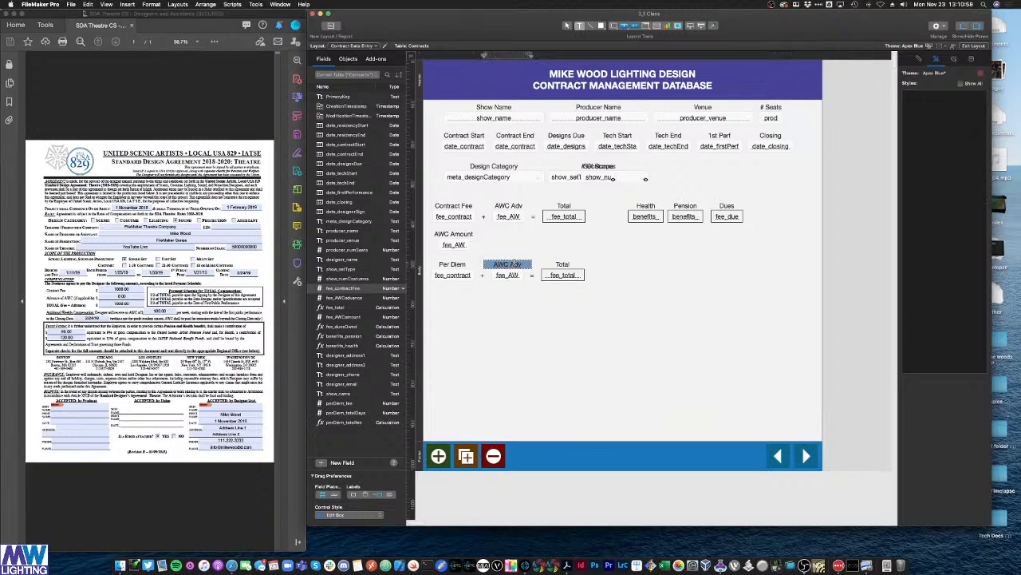
pyautogui.write('Total DAys')
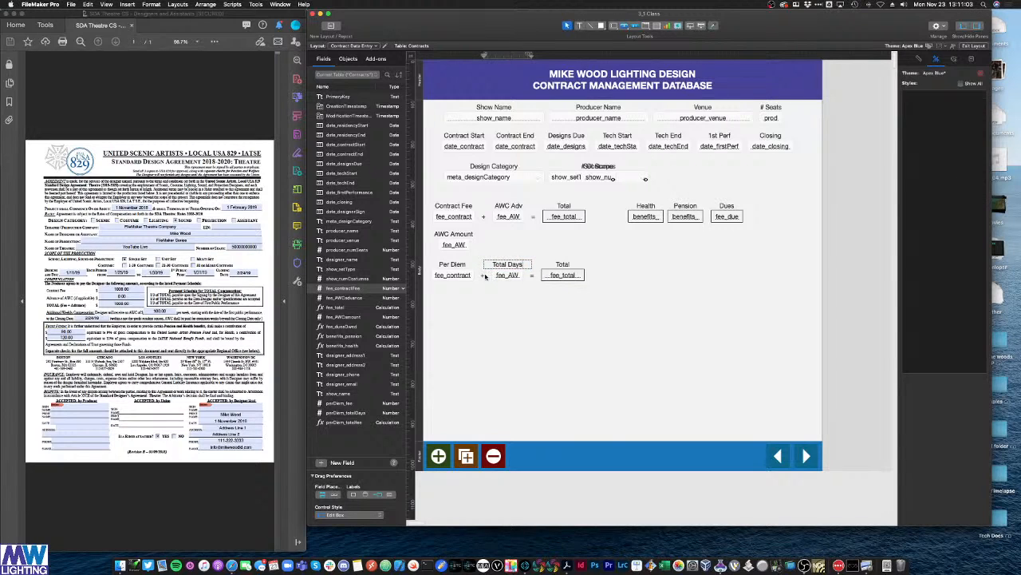
pyautogui.click(483, 276)
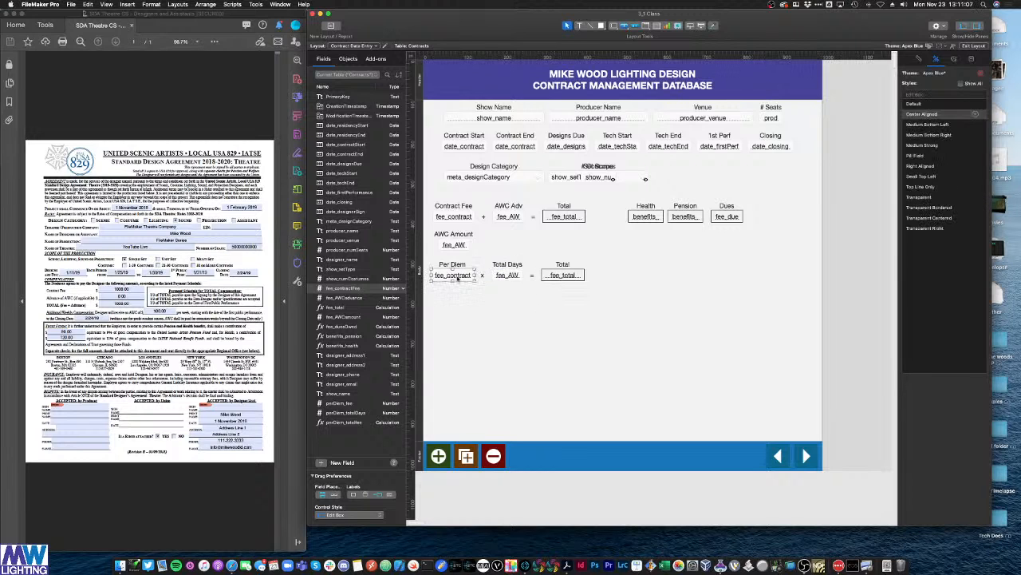
# Step: Bind the row's boxes to perDiem_fee, perDiem_totalDays and perDiem_totalFee
pyautogui.doubleClick(452, 275)
pyautogui.doubleClick(517, 451)
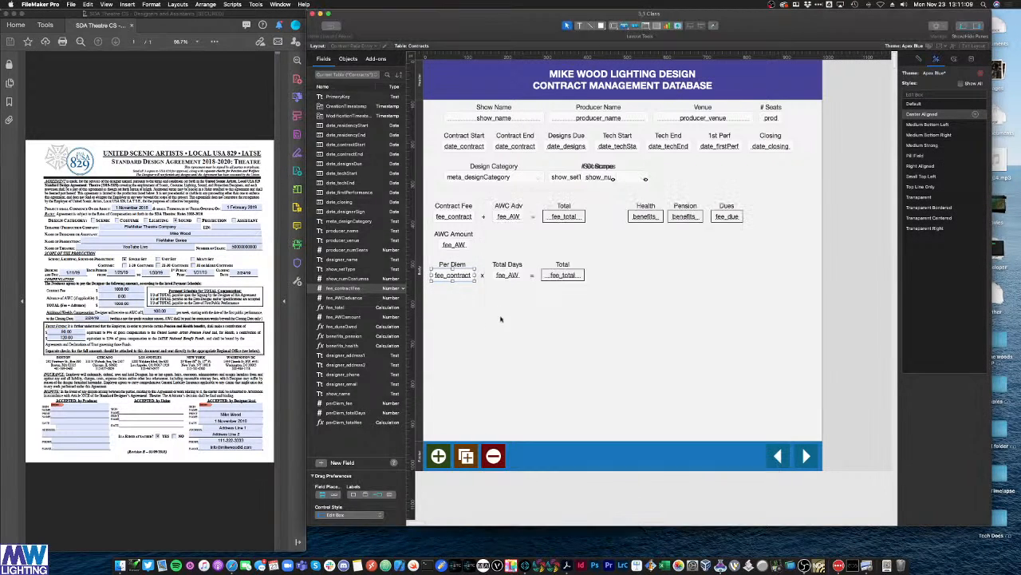
pyautogui.doubleClick(511, 275)
pyautogui.doubleClick(531, 458)
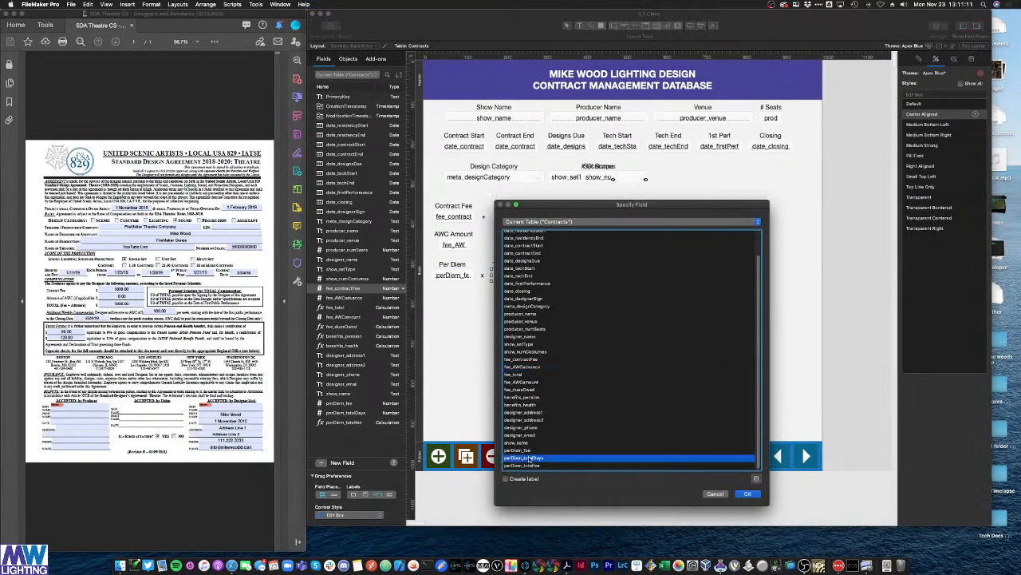
pyautogui.doubleClick(555, 280)
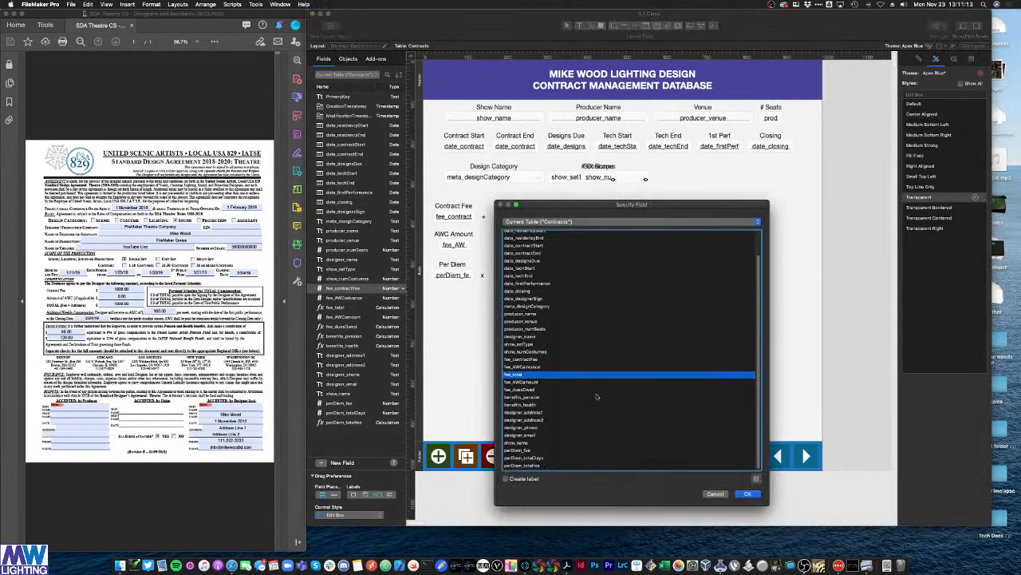
pyautogui.doubleClick(539, 465)
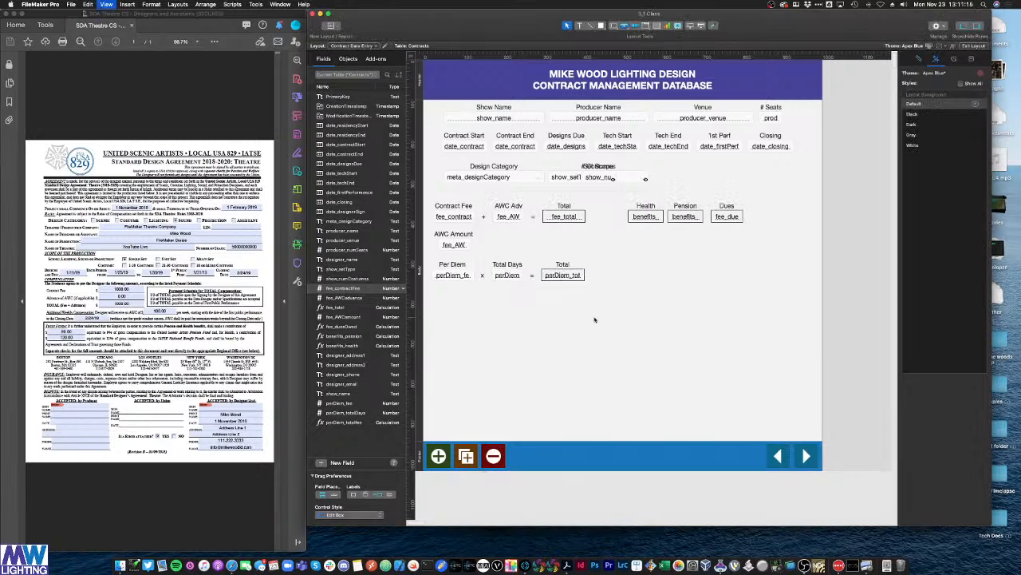
# Step: In Browse mode, test the row with per diem 120 and 10 days, then per diem 50
pyautogui.press('super+b')
pyautogui.click(436, 265)
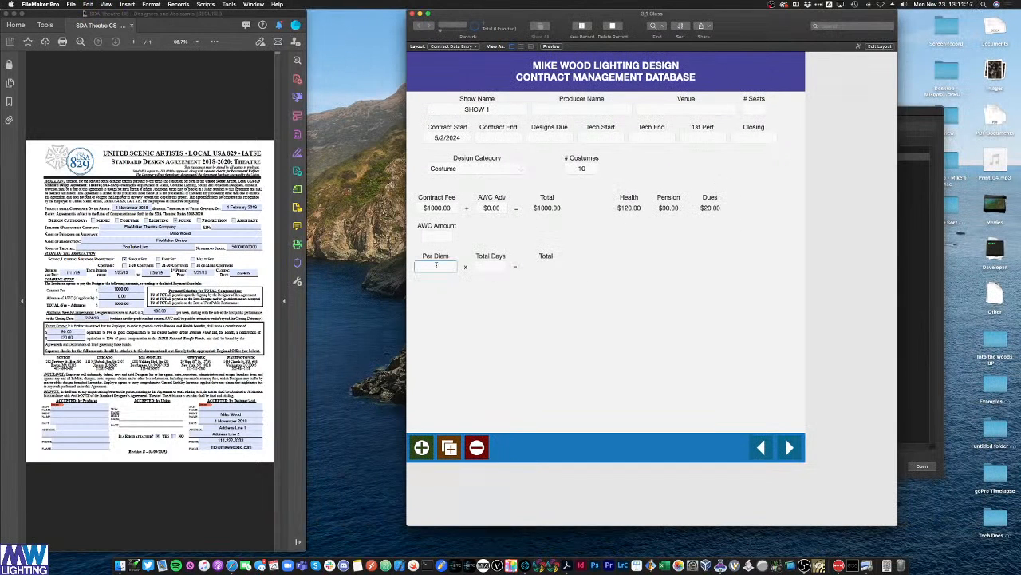
pyautogui.write('120')
pyautogui.click(484, 269)
pyautogui.write('10')
pyautogui.click(498, 300)
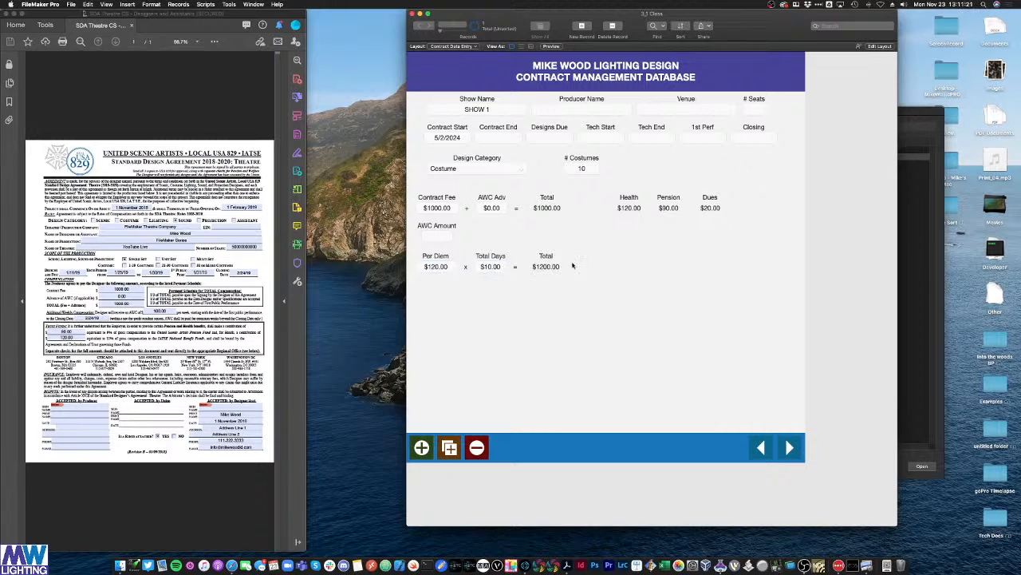
pyautogui.doubleClick(449, 267)
pyautogui.write('50')
pyautogui.click(489, 300)
pyautogui.click(484, 269)
pyautogui.click(502, 297)
# Step: Set the Total Days field's number format to General in the Inspector's Data tab
pyautogui.press('super+l')
pyautogui.click(495, 275)
pyautogui.click(972, 59)
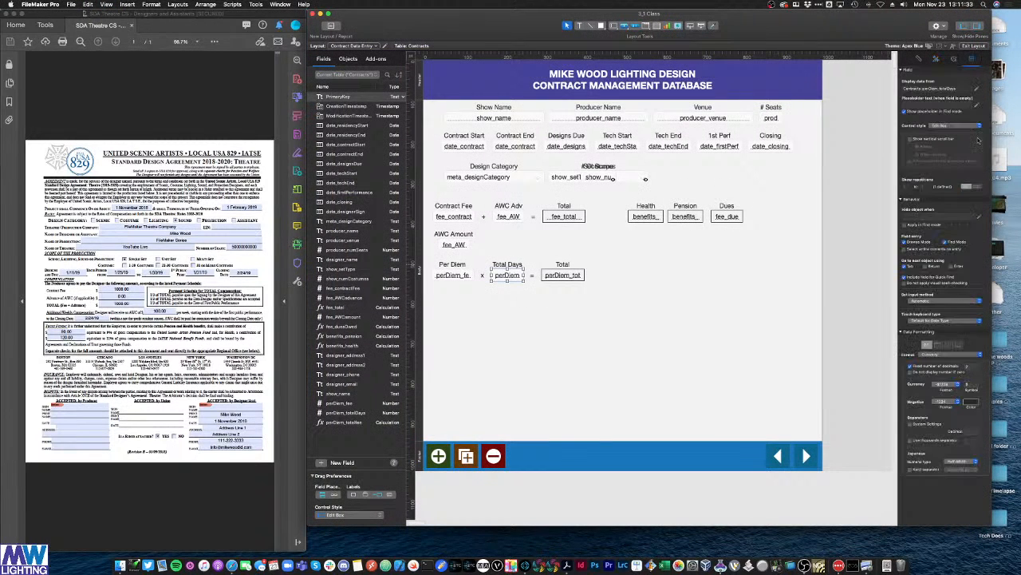
pyautogui.click(945, 353)
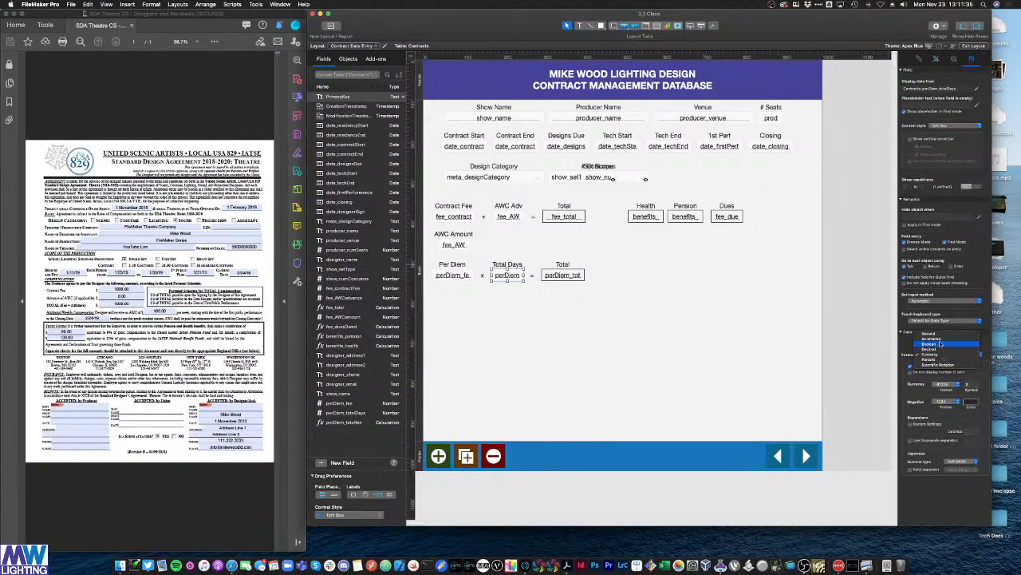
pyautogui.click(941, 335)
pyautogui.click(638, 346)
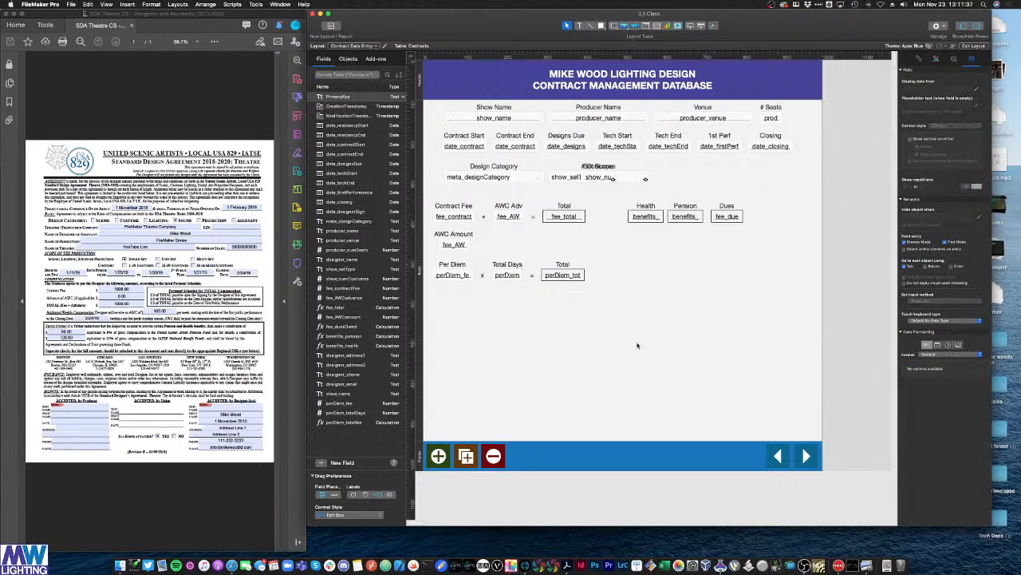
# Step: Enter 15 Total Days to get a $750.00 total, then duplicate the 1st Perf/Closing fields downward
pyautogui.press('super+b')
pyautogui.click(486, 267)
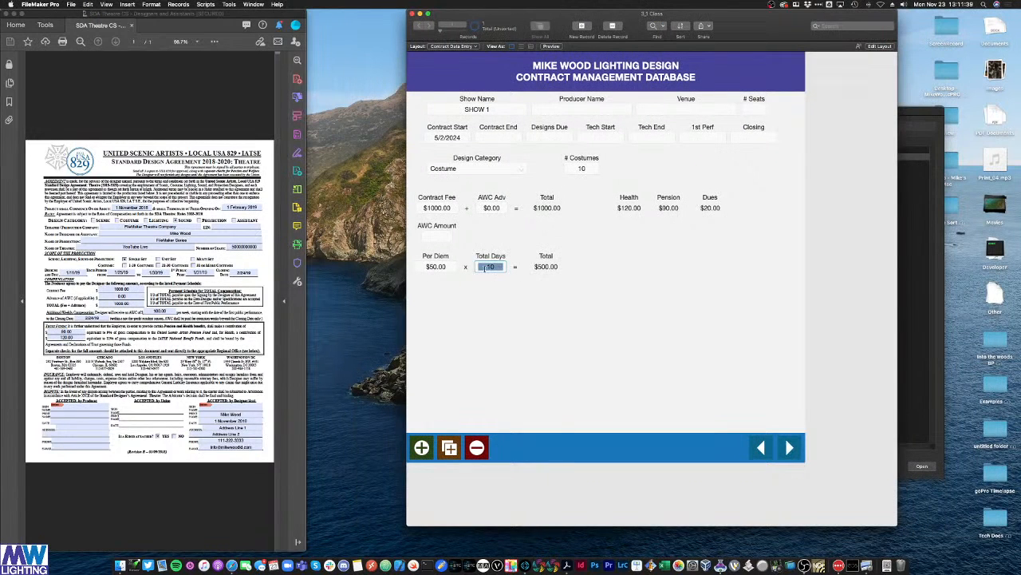
pyautogui.write('15')
pyautogui.click(554, 314)
pyautogui.press('super+l')
pyautogui.moveTo(801, 166); pyautogui.dragTo(723, 182)
# Step: Rename the copied 1st Perf and Closing labels to 'Move In' and 'Move Out'
pyautogui.click(752, 209)
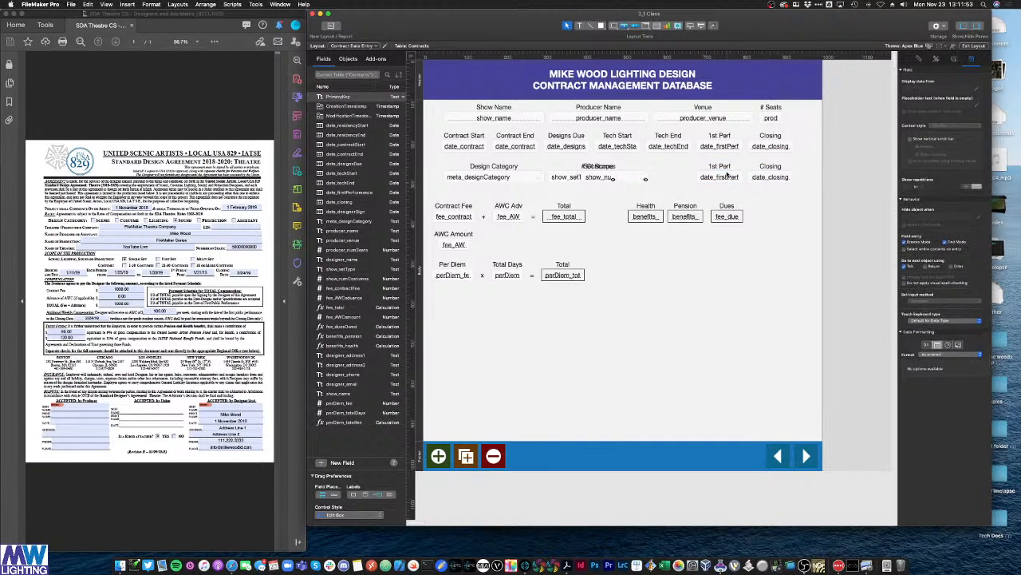
pyautogui.click(722, 166)
pyautogui.write('Move In')
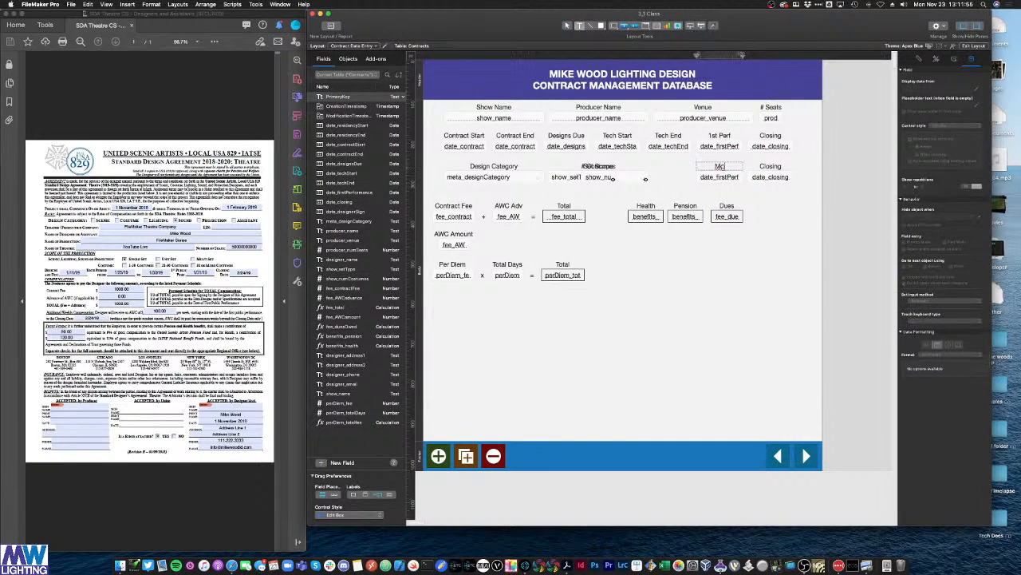
pyautogui.click(757, 166)
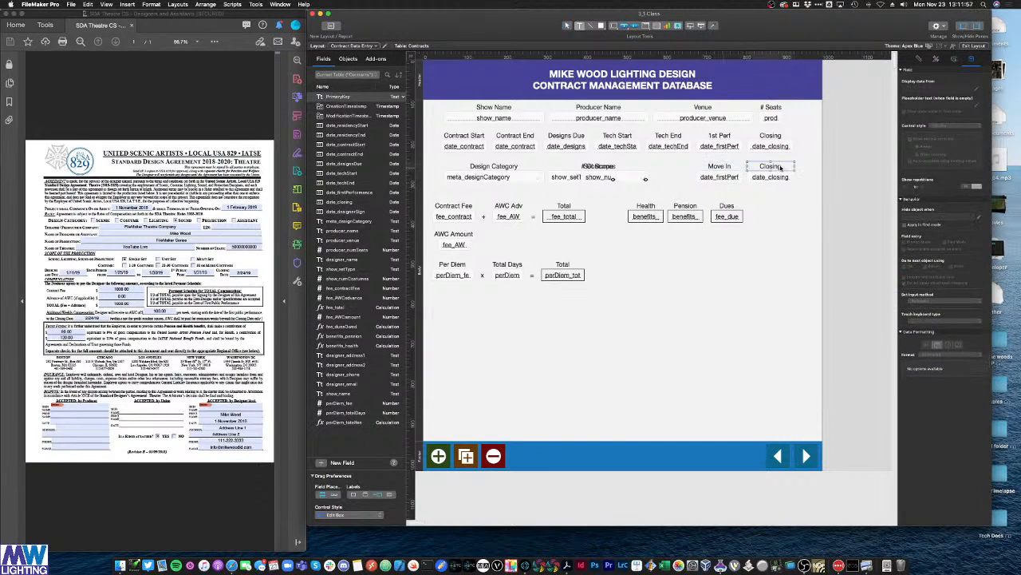
pyautogui.doubleClick(757, 167)
pyautogui.write('Move Out')
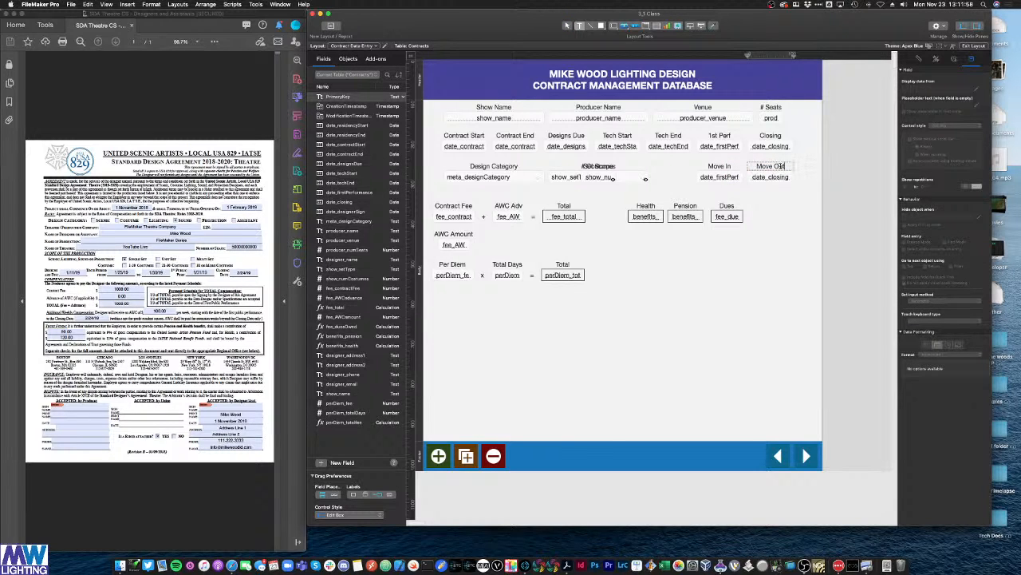
# Step: Bind the Move In field to date_residencyStart and Move Out to date_residencyEnd
pyautogui.doubleClick(719, 176)
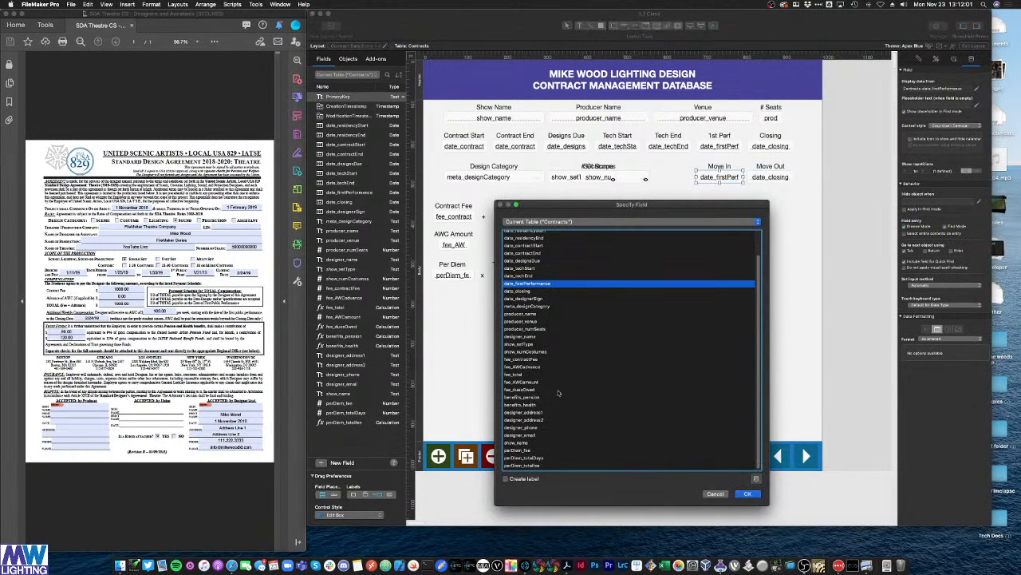
pyautogui.scroll(3, 547, 306)
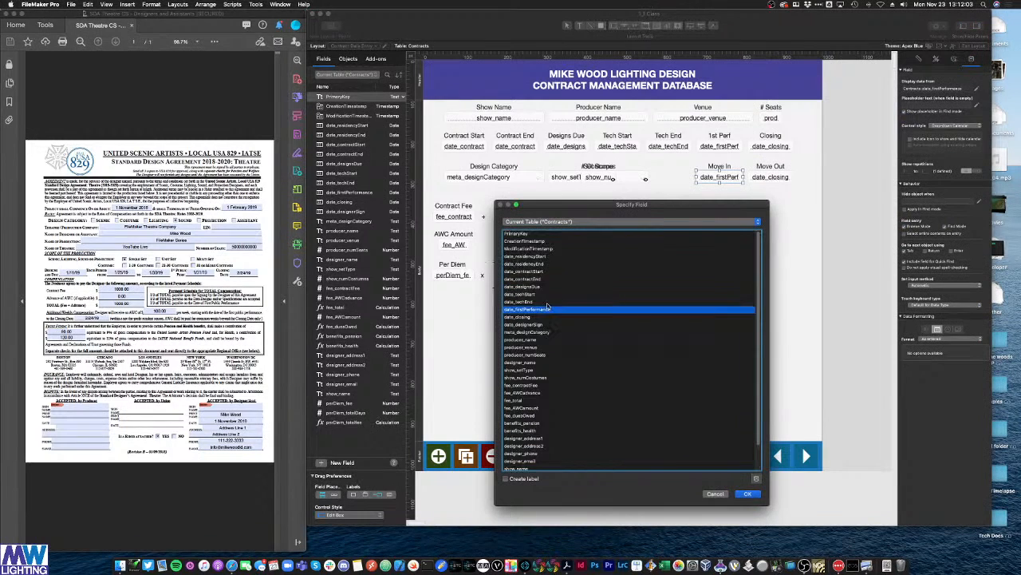
pyautogui.doubleClick(532, 257)
pyautogui.doubleClick(770, 176)
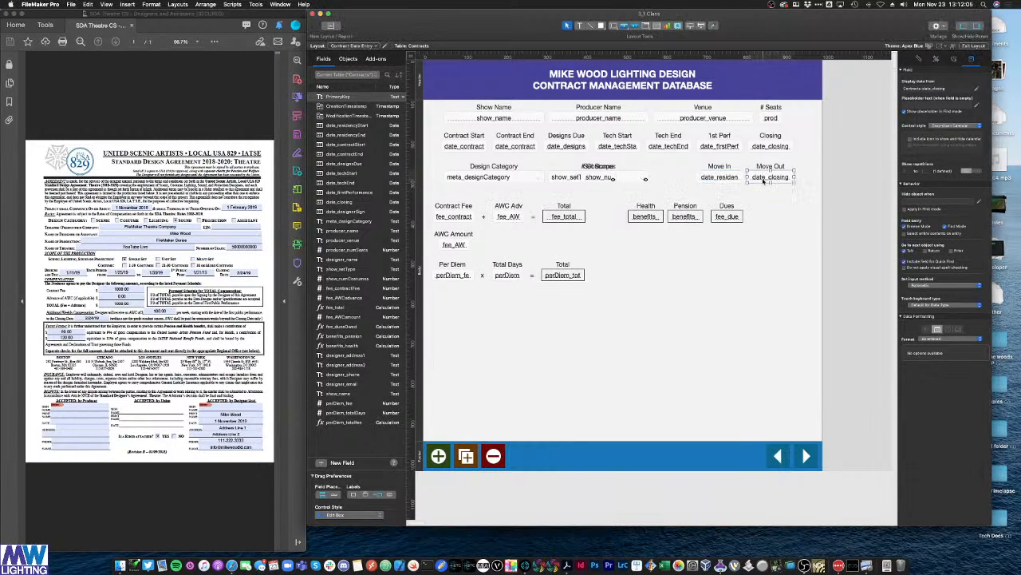
pyautogui.doubleClick(542, 270)
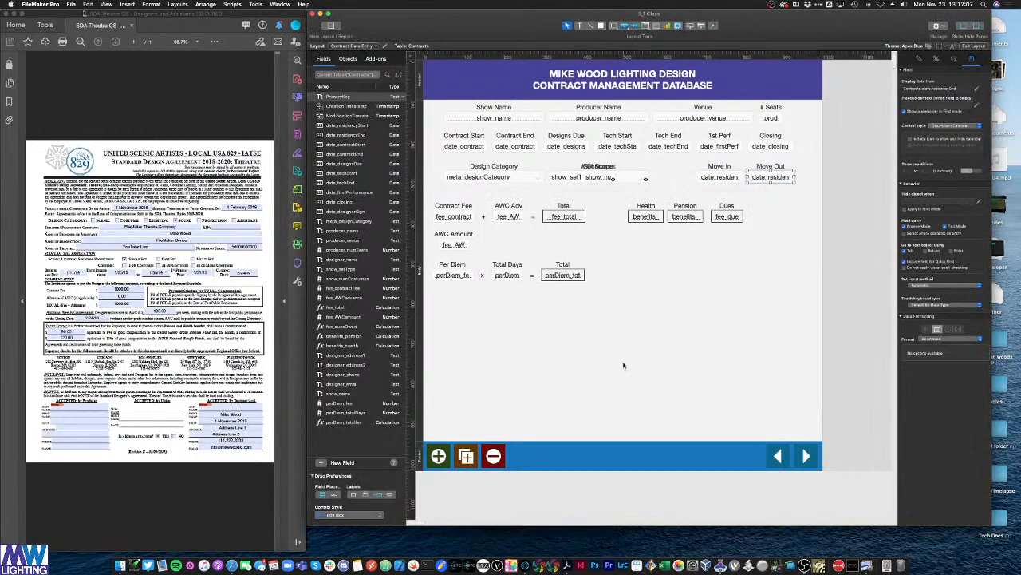
pyautogui.click(490, 307)
pyautogui.click(508, 279)
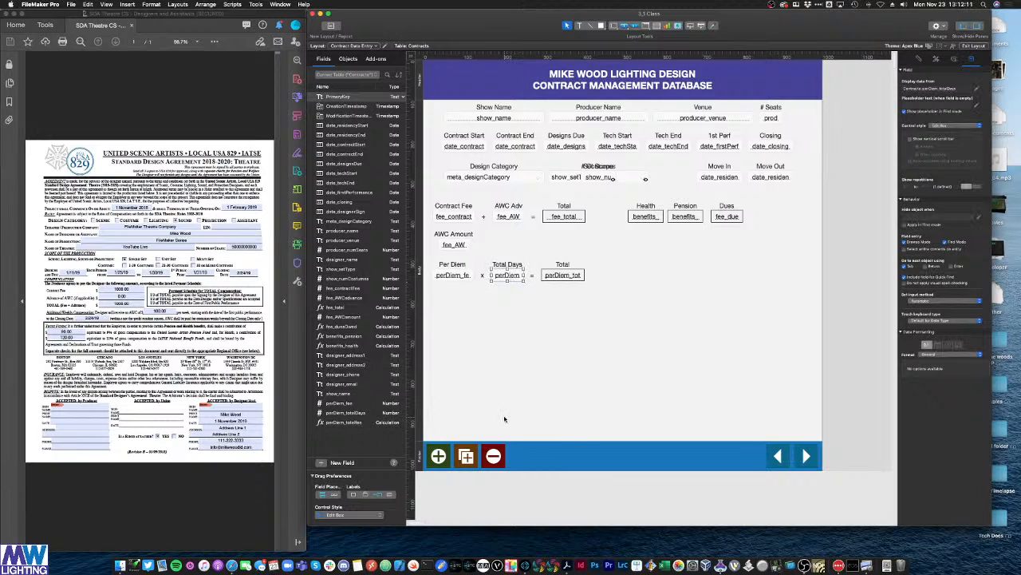
# Step: Change perDiem_totalDays to a Calculation field, accepting replacement of its data
pyautogui.press('super+shift+d')
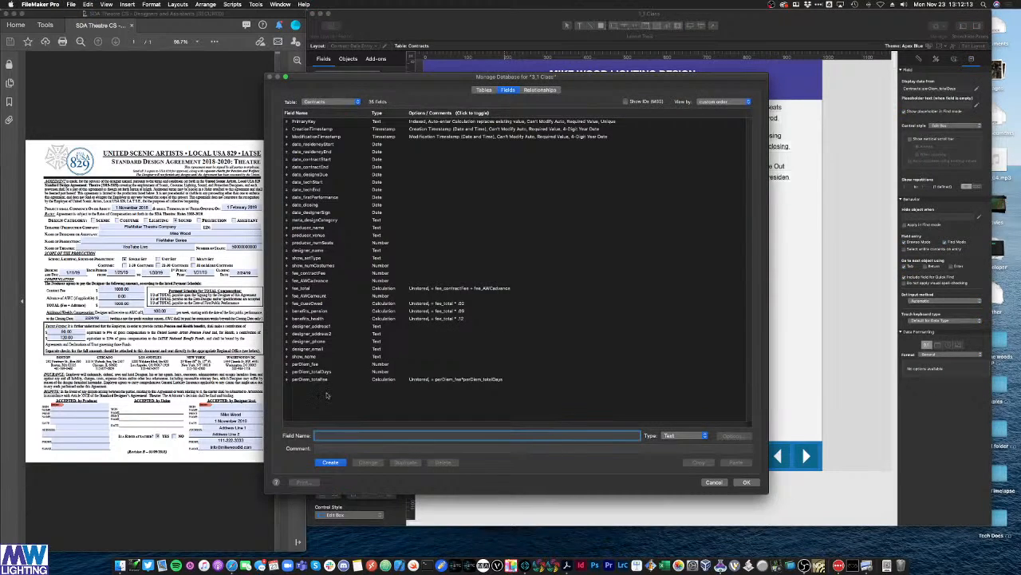
pyautogui.click(319, 372)
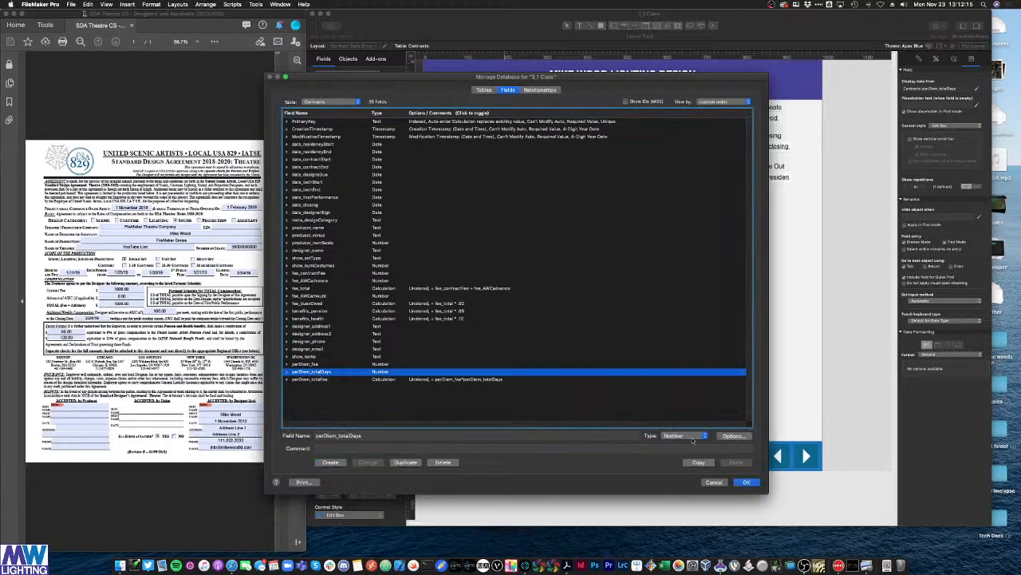
pyautogui.click(691, 437)
pyautogui.click(677, 476)
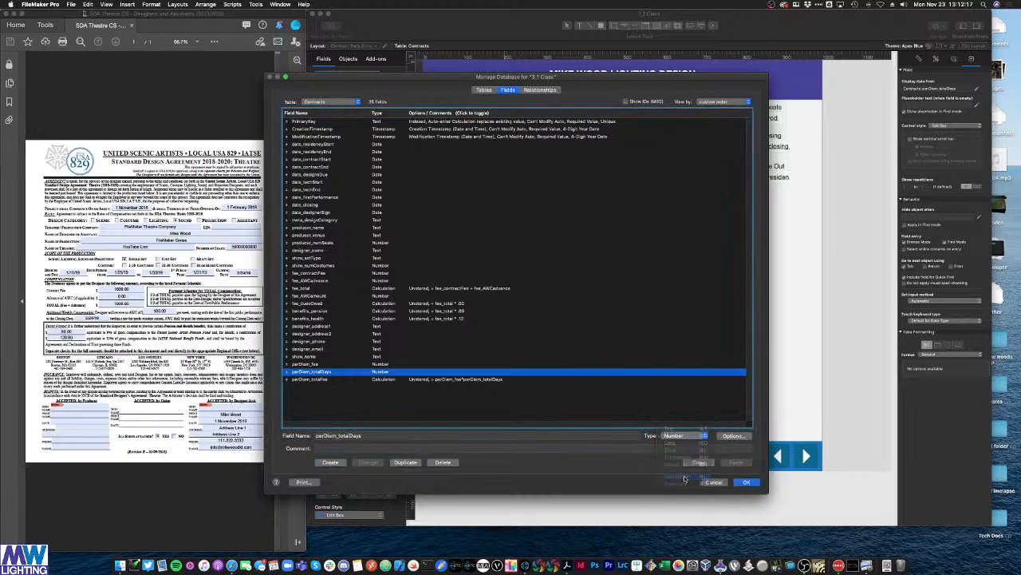
pyautogui.click(368, 463)
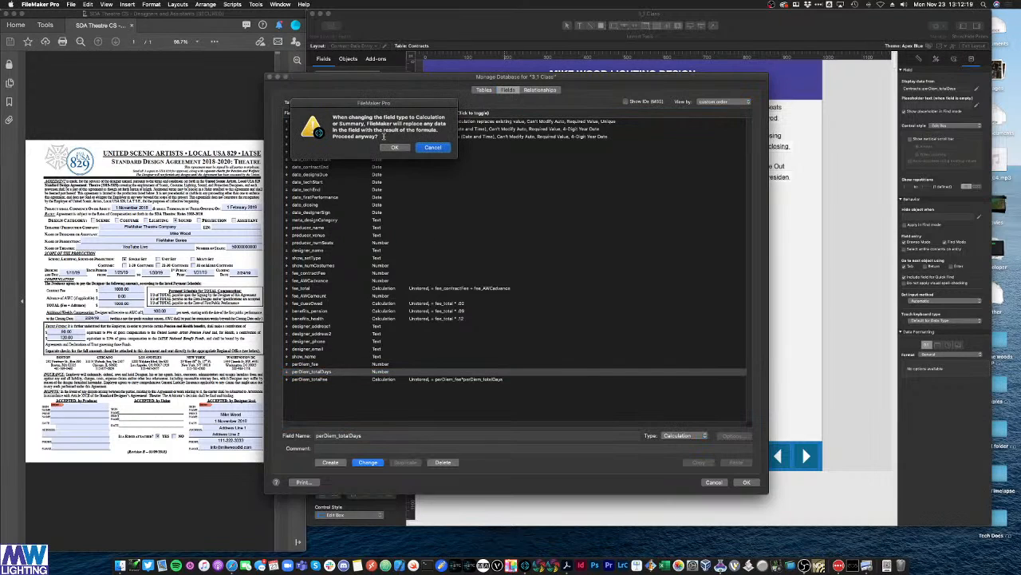
pyautogui.click(392, 148)
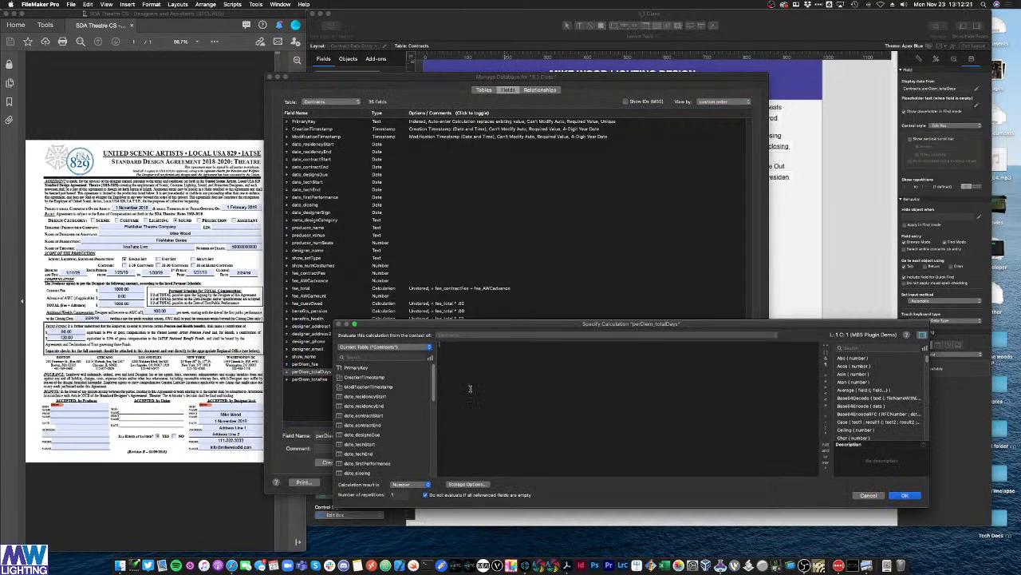
# Step: Enter the formula date_residencyEnd - date_residencyStart
pyautogui.doubleClick(369, 405)
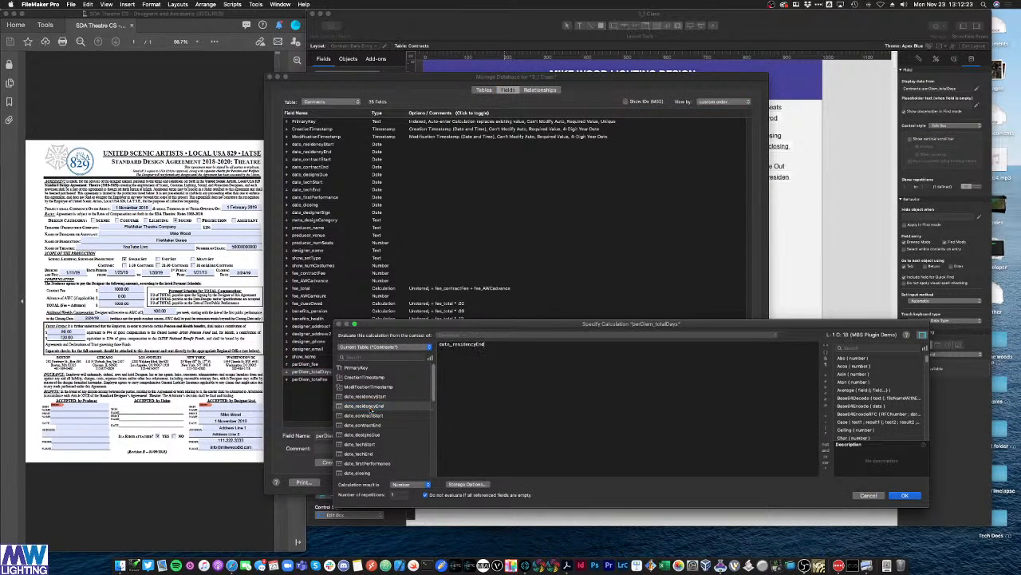
pyautogui.write('-')
pyautogui.doubleClick(379, 395)
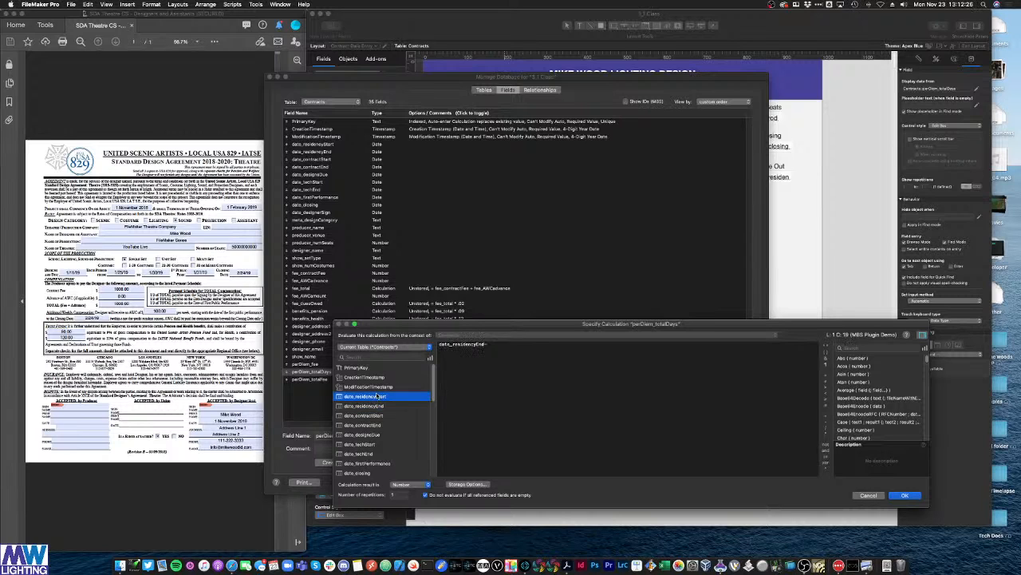
pyautogui.click(485, 345)
pyautogui.click(490, 344)
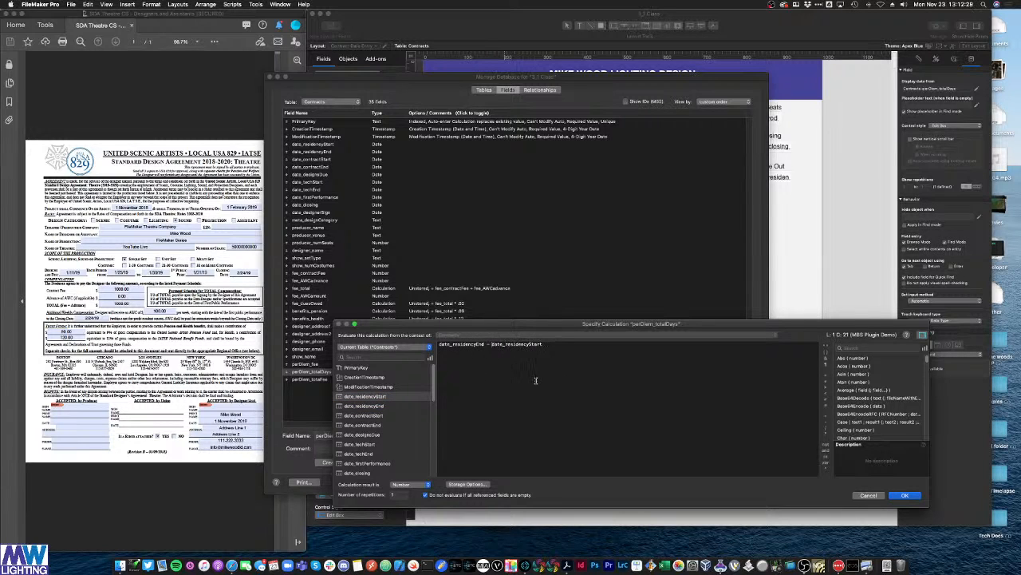
# Step: Make the calculation unstored, accept the formula, and save the field definitions
pyautogui.click(462, 483)
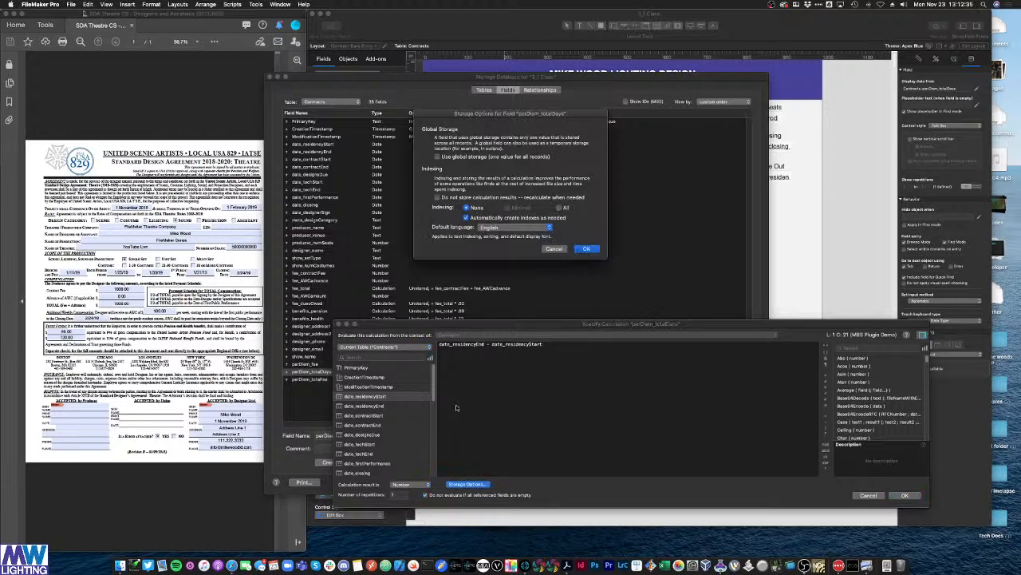
pyautogui.click(459, 197)
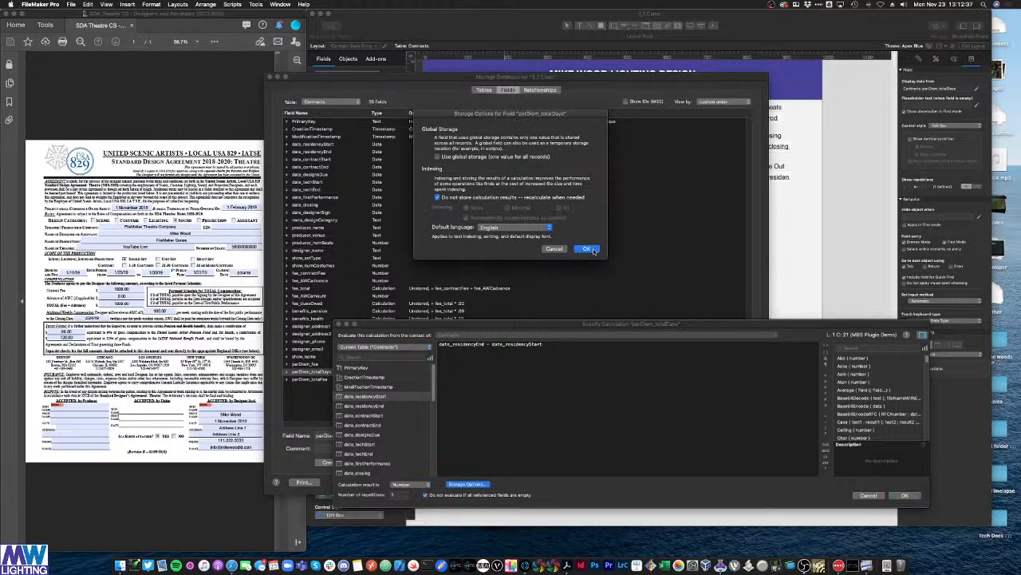
pyautogui.click(589, 249)
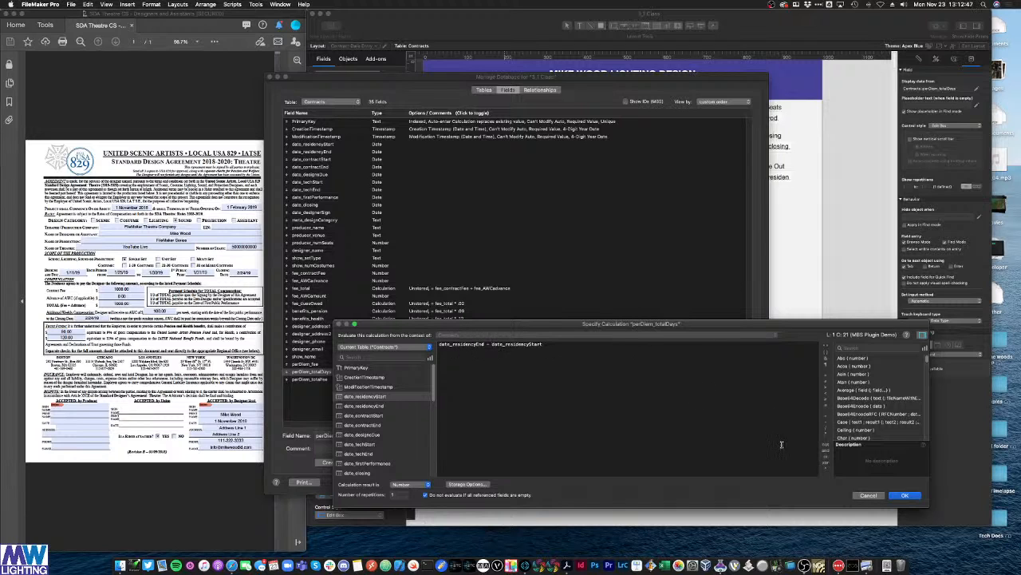
pyautogui.click(905, 495)
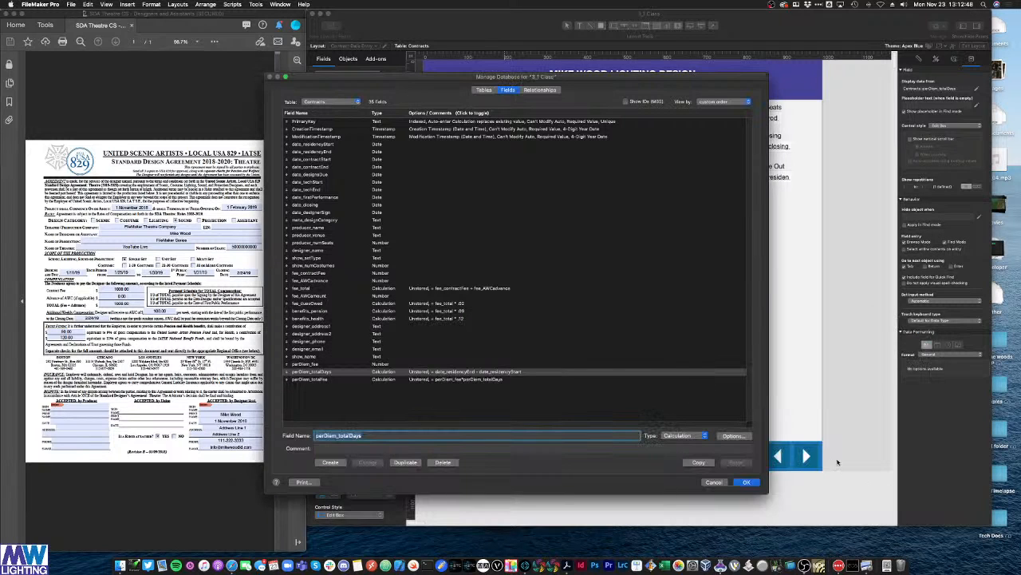
pyautogui.click(746, 482)
pyautogui.click(507, 274)
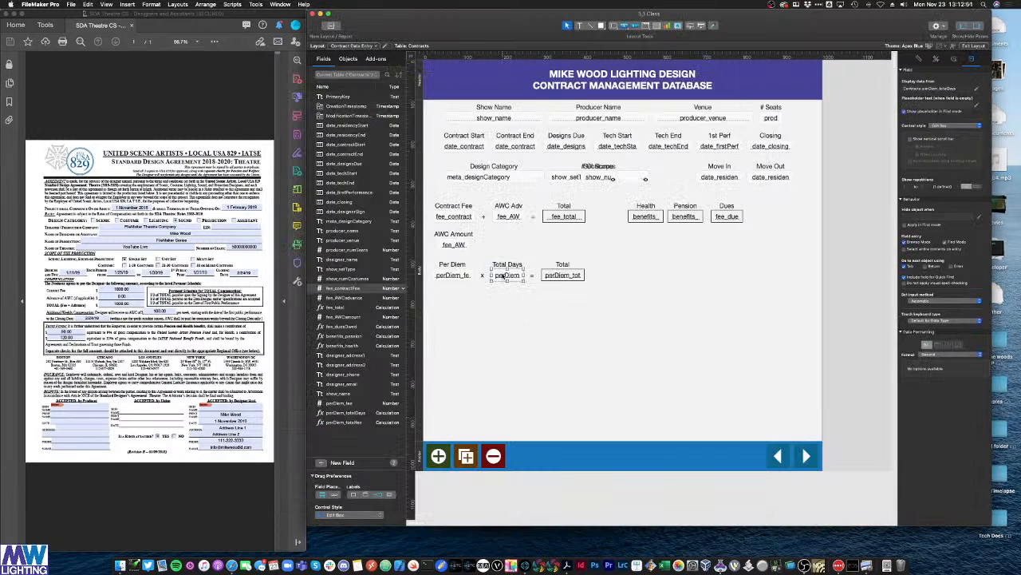
# Step: Give the Total Days field the Transparent style
pyautogui.click(935, 59)
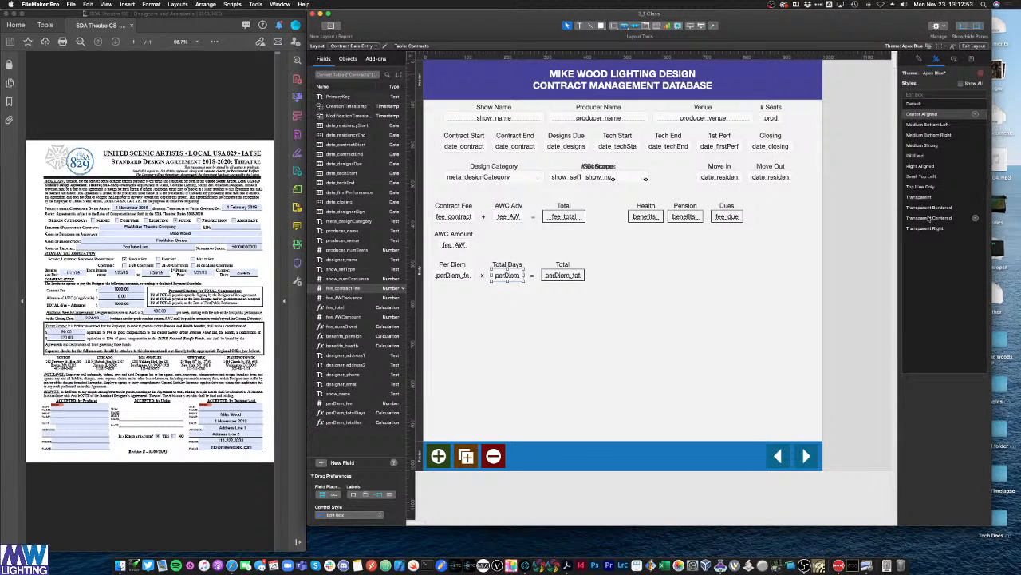
pyautogui.click(926, 196)
pyautogui.click(714, 310)
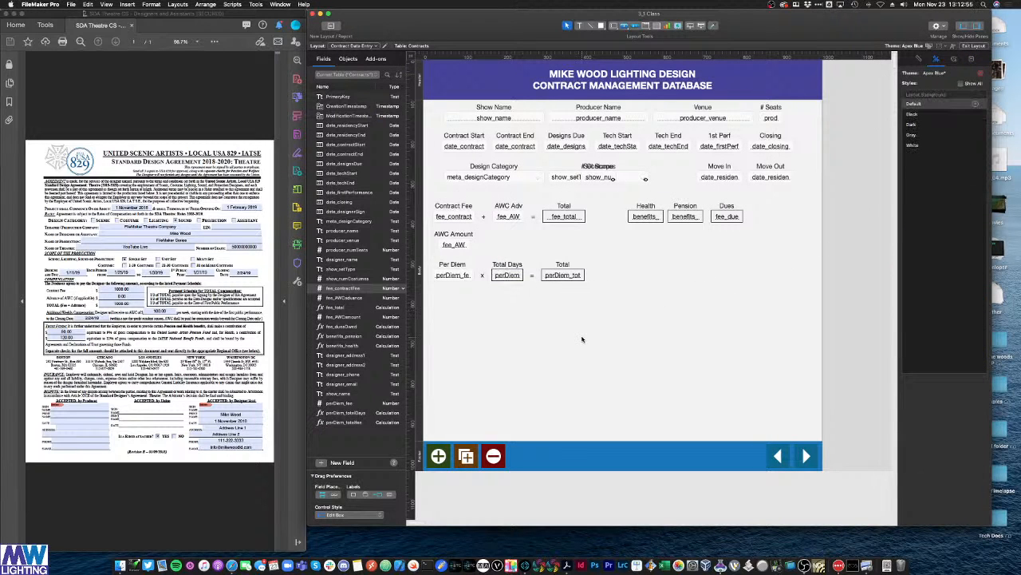
# Step: In Browse mode, enter Move In 11/23/2020 and Move Out 11/27/2020
pyautogui.press('super+b')
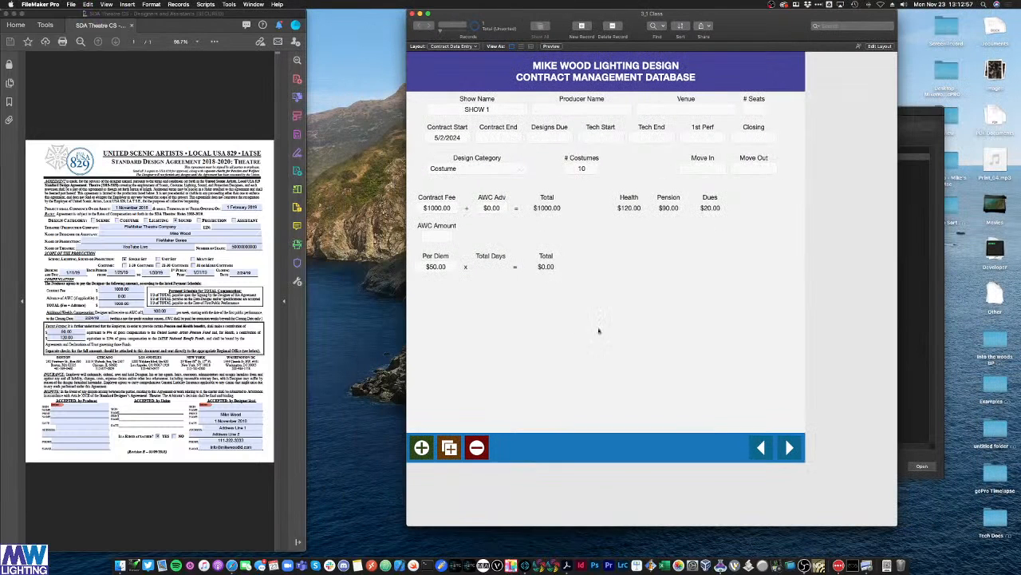
pyautogui.click(722, 169)
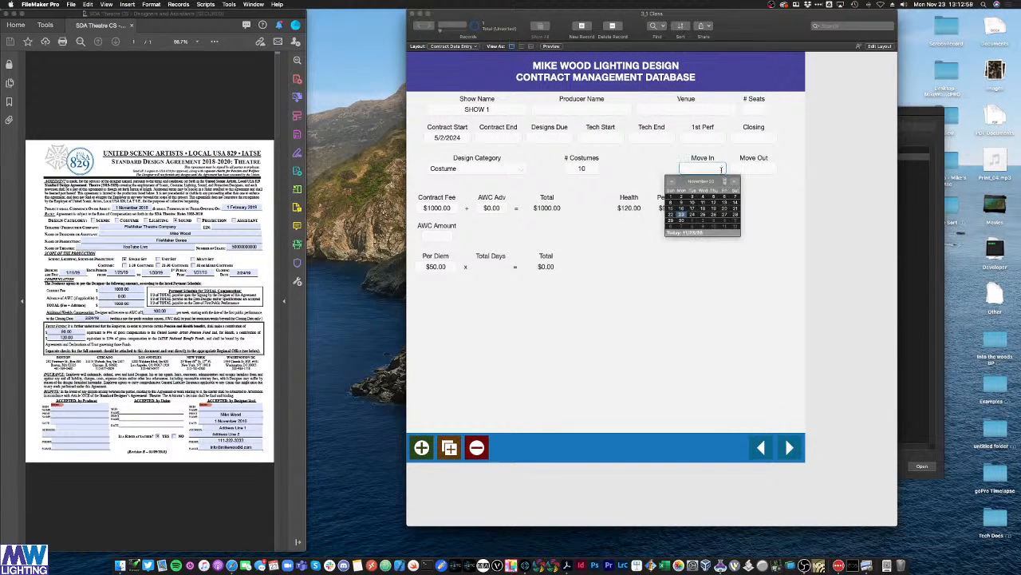
pyautogui.click(677, 214)
pyautogui.press('Tab')
pyautogui.click(770, 168)
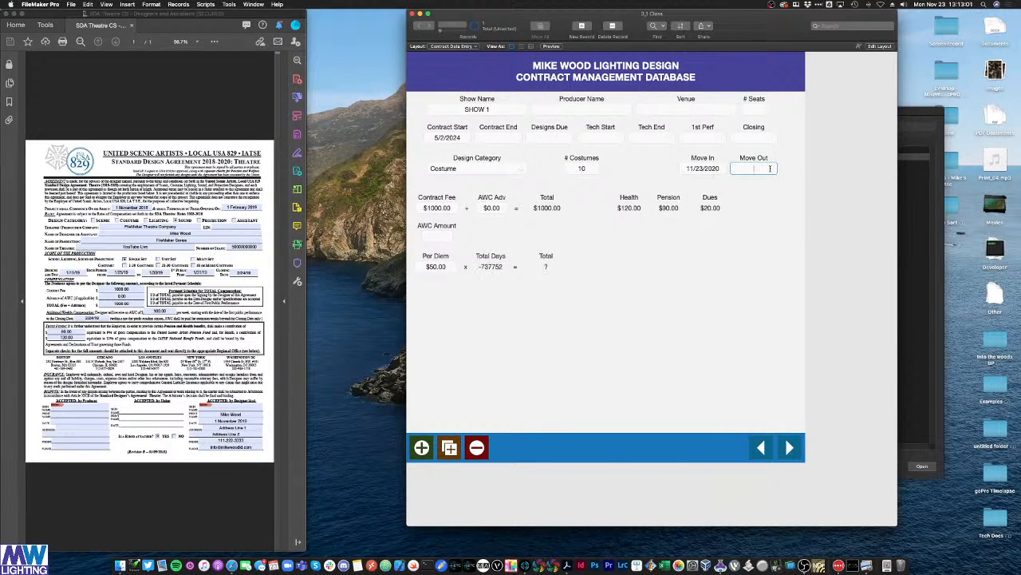
pyautogui.click(756, 170)
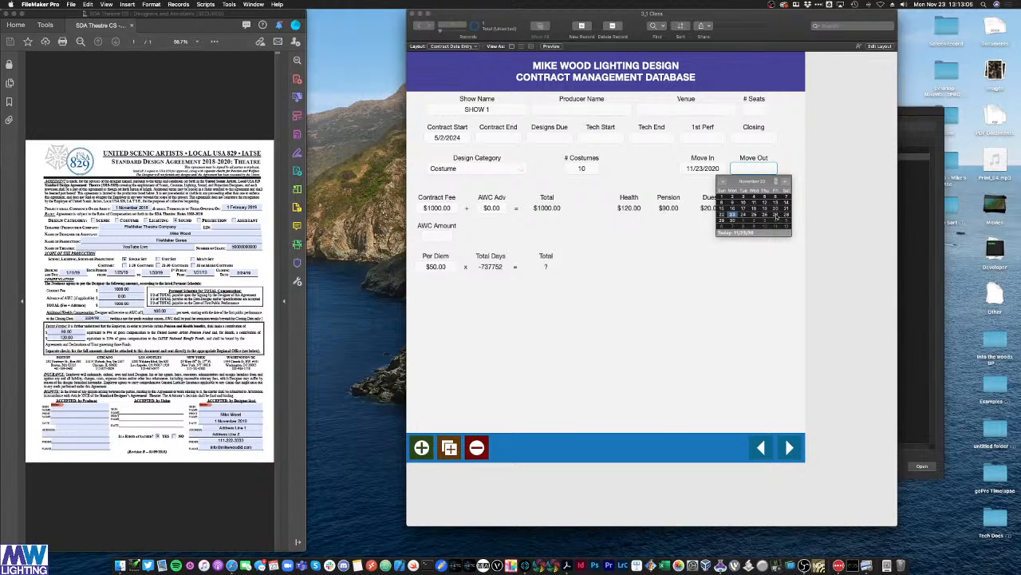
pyautogui.click(776, 215)
pyautogui.press('Tab')
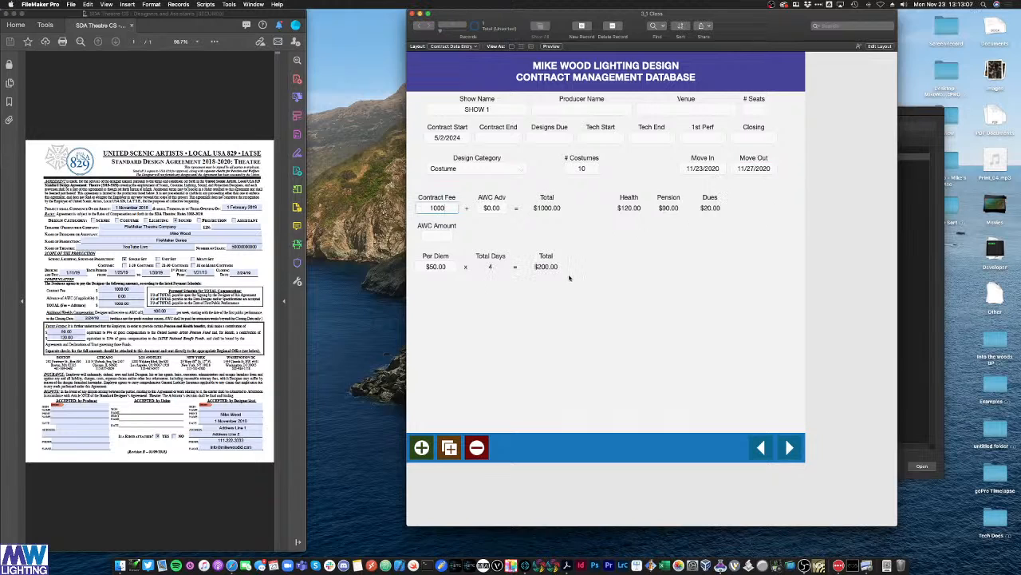
# Step: Change Move Out to 12/31/2020 and Move In to 11/10/2020
pyautogui.click(757, 169)
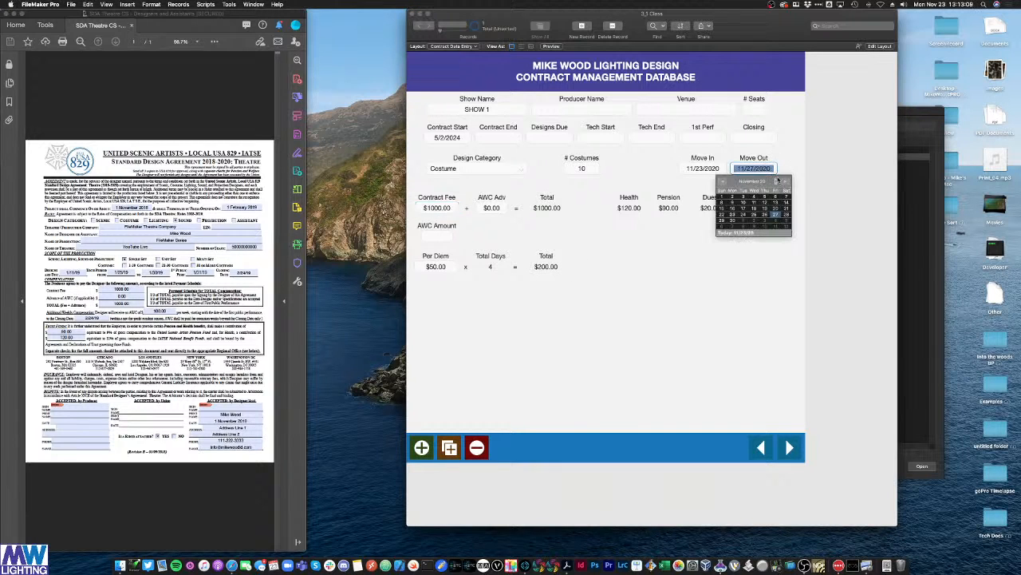
pyautogui.click(780, 184)
pyautogui.click(765, 220)
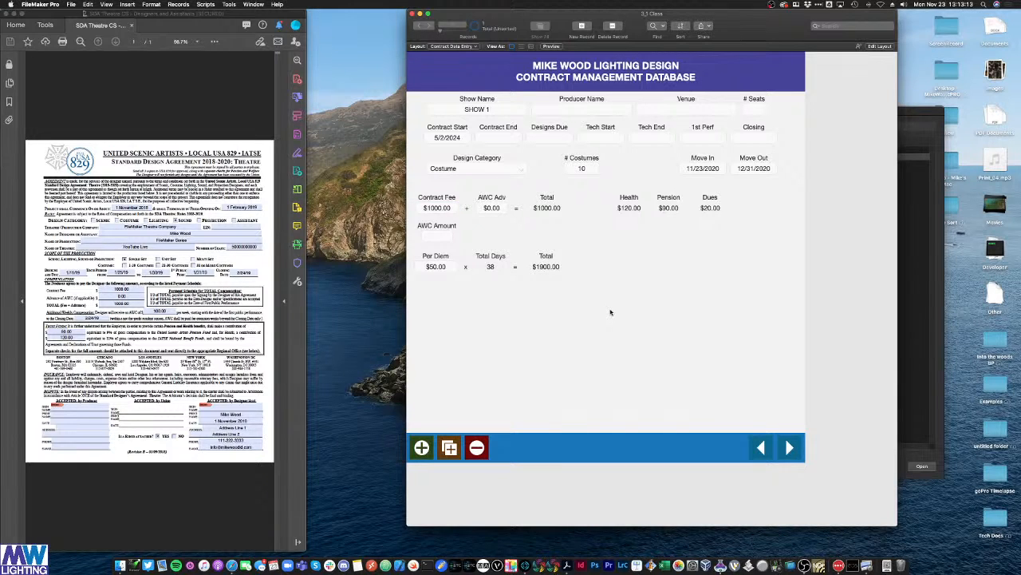
pyautogui.click(703, 168)
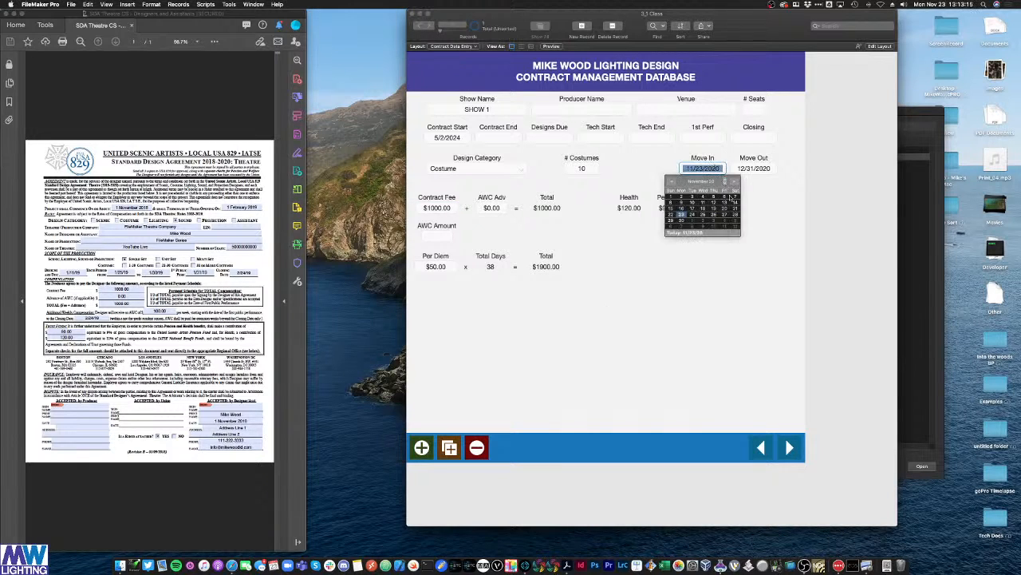
pyautogui.click(692, 202)
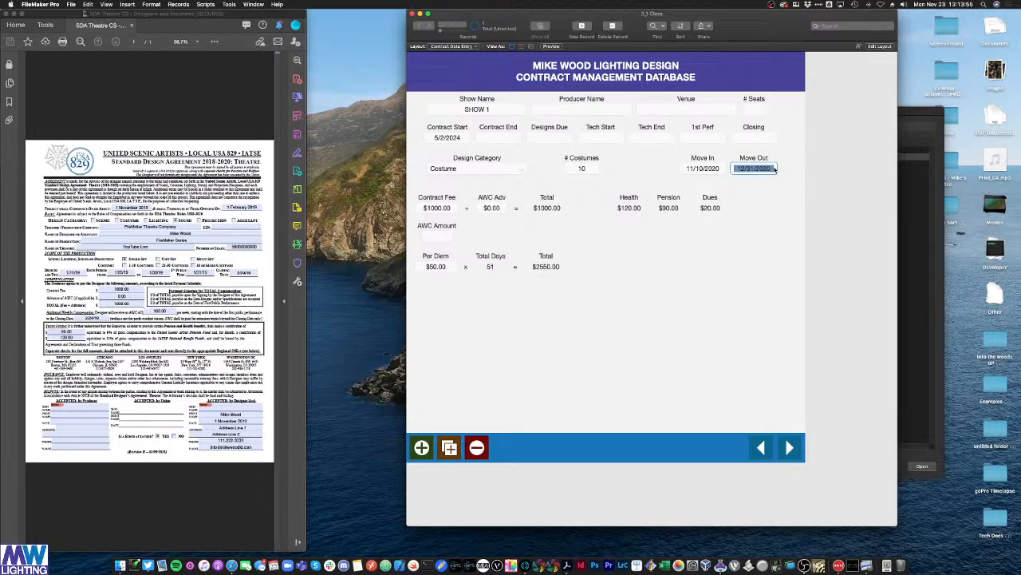
# Step: Commit the new Move Out date and leave the Contract Fee value unchanged
pyautogui.click(825, 187)
pyautogui.click(434, 208)
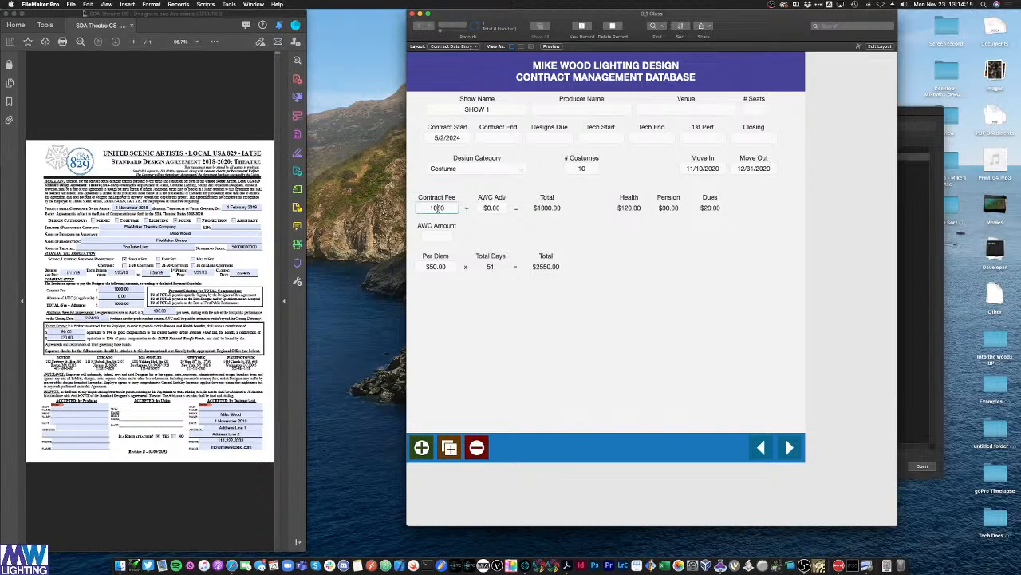
pyautogui.tripleClick(434, 208)
pyautogui.click(645, 232)
# Step: Create a new calculation field named producer_totalCost in Manage Database
pyautogui.press('super+shift+d')
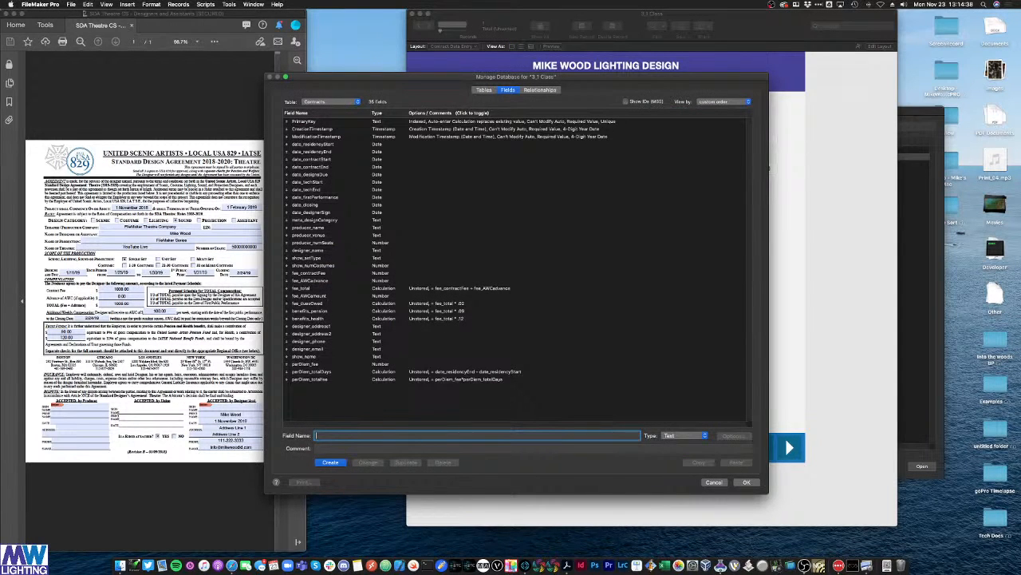
pyautogui.write('producer_totalCost')
pyautogui.click(685, 435)
pyautogui.click(685, 482)
pyautogui.click(331, 463)
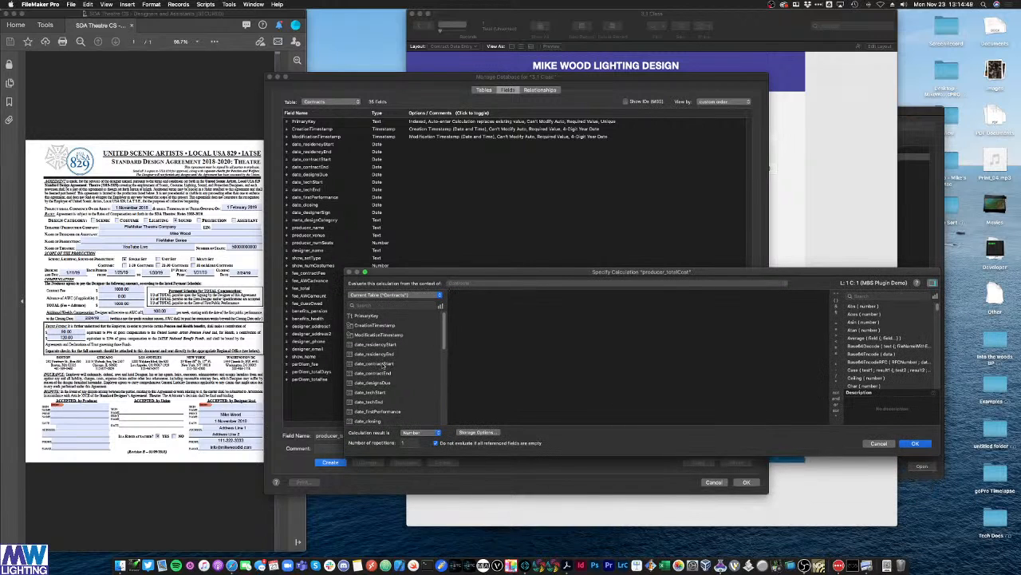
# Step: Write the formula perDiem_totalFee + benefits_health + benefits_pension + fee_total
pyautogui.scroll(-10, 383, 367)
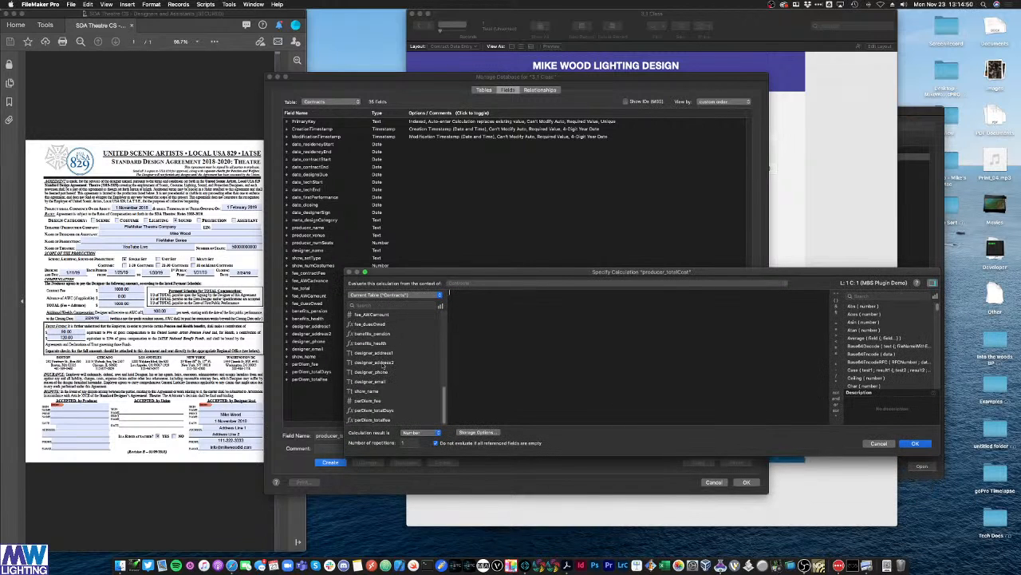
pyautogui.doubleClick(373, 420)
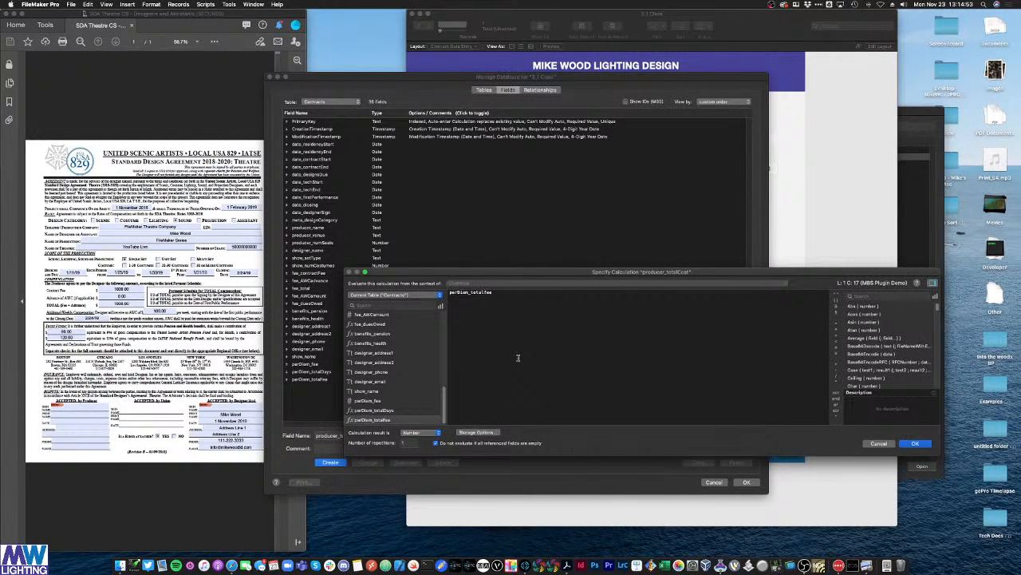
pyautogui.write('+')
pyautogui.scroll(1, 384, 354)
pyautogui.scroll(1, 382, 353)
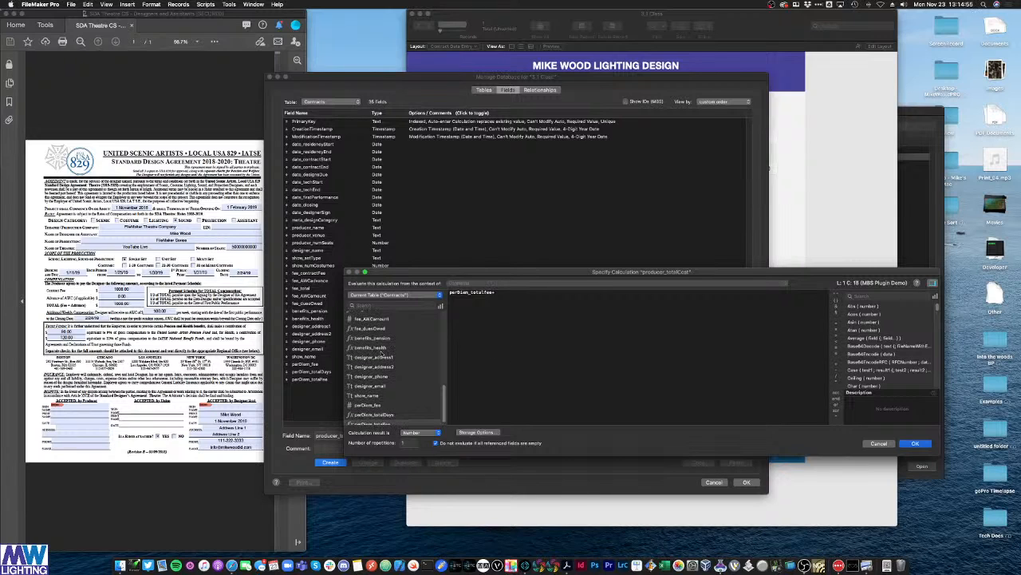
pyautogui.doubleClick(371, 351)
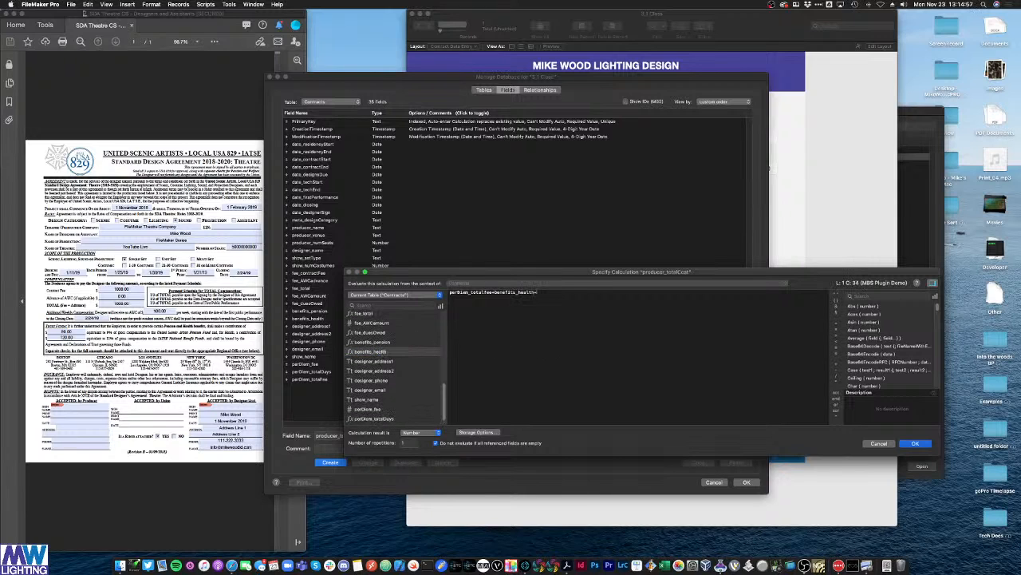
pyautogui.write('+')
pyautogui.doubleClick(372, 342)
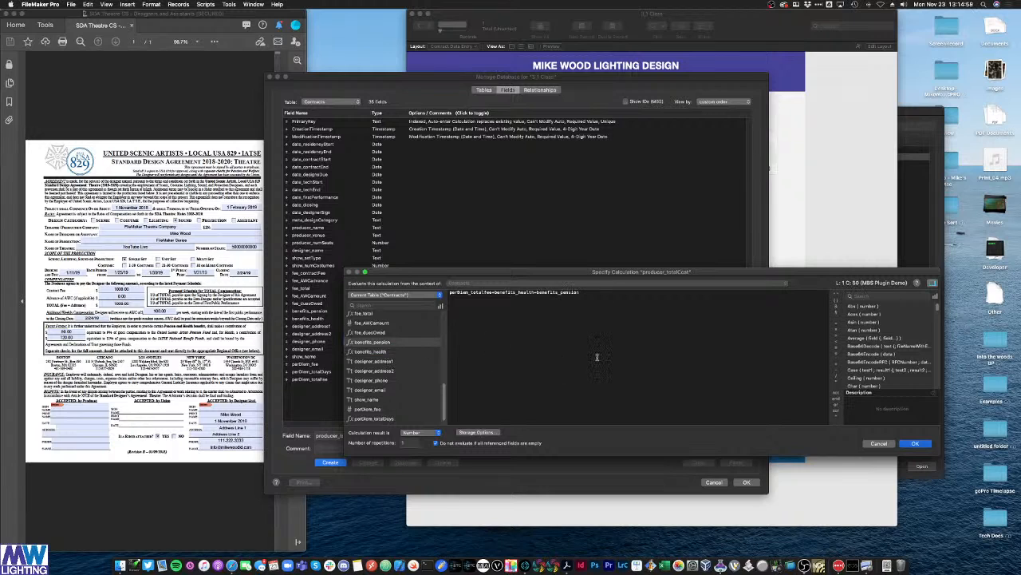
pyautogui.write('+')
pyautogui.scroll(2, 390, 337)
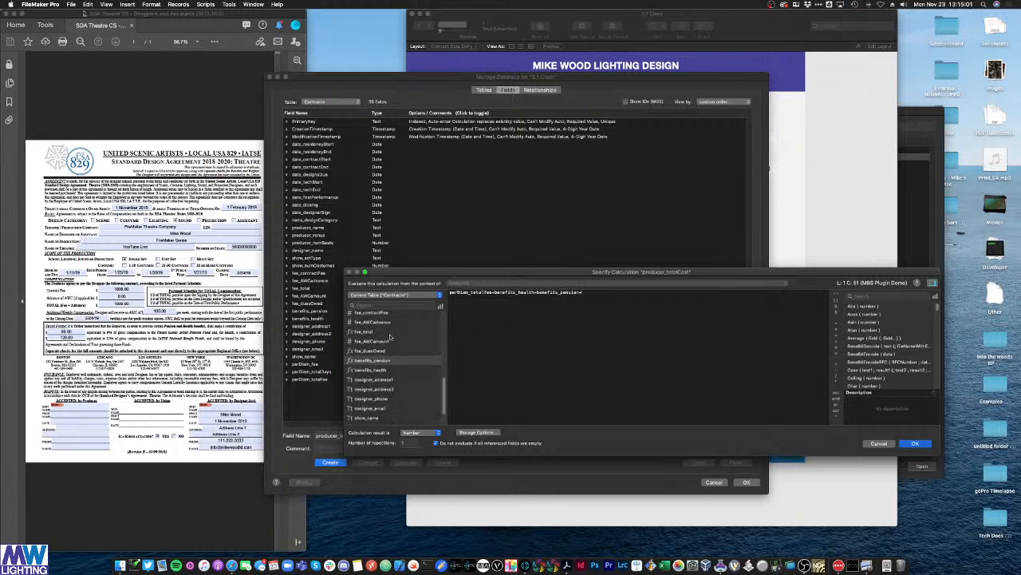
pyautogui.click(379, 335)
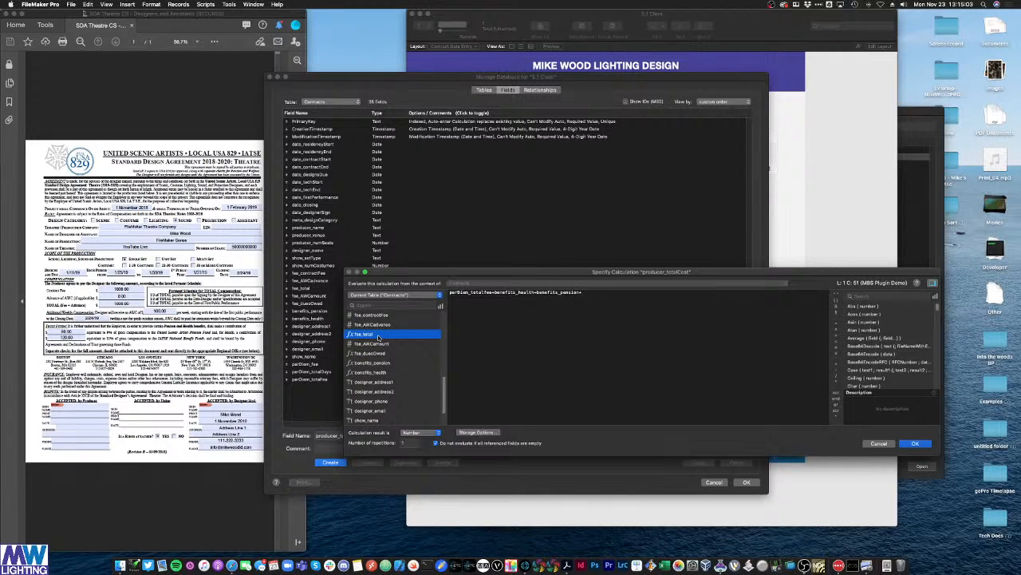
pyautogui.doubleClick(378, 336)
# Step: Keep the result type as Number, accept storage options, and confirm both dialogs
pyautogui.click(425, 432)
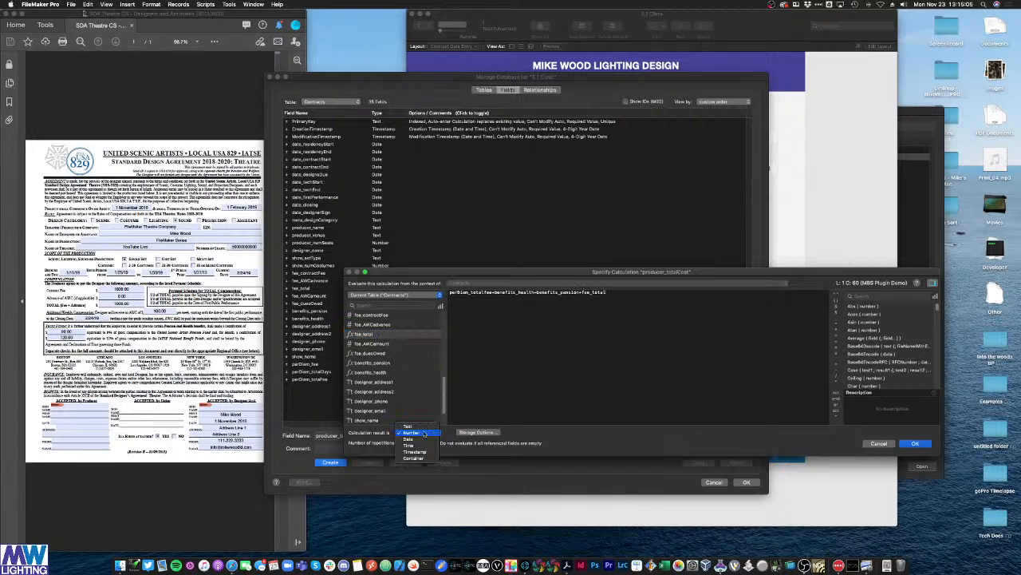
pyautogui.click(424, 432)
pyautogui.click(477, 432)
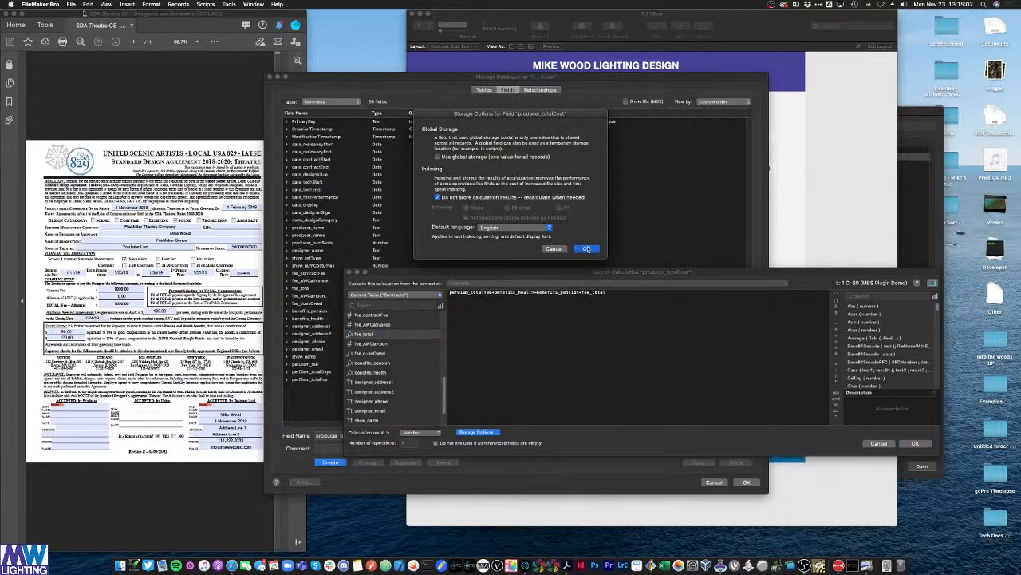
pyautogui.click(587, 248)
pyautogui.click(915, 443)
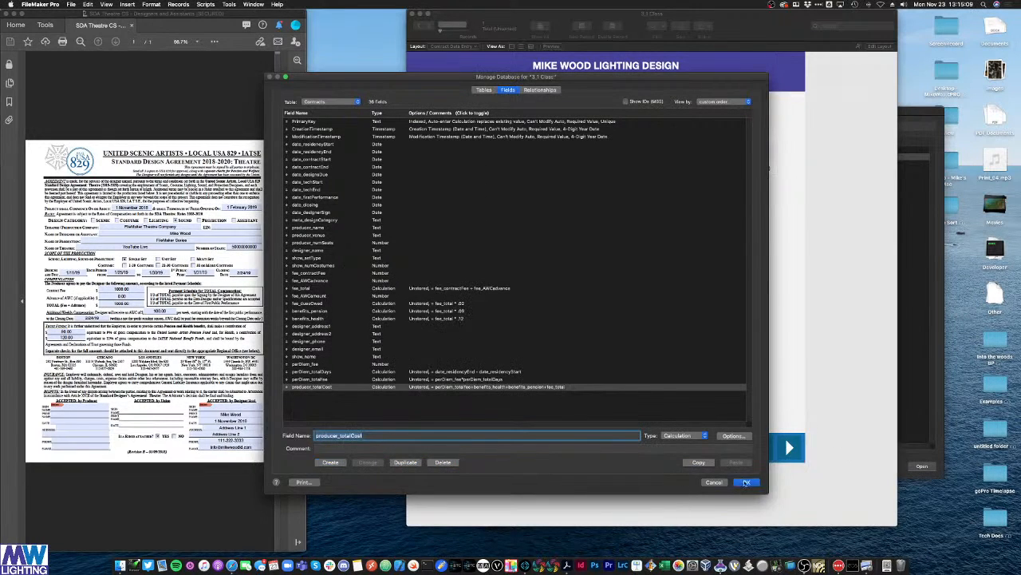
pyautogui.click(746, 482)
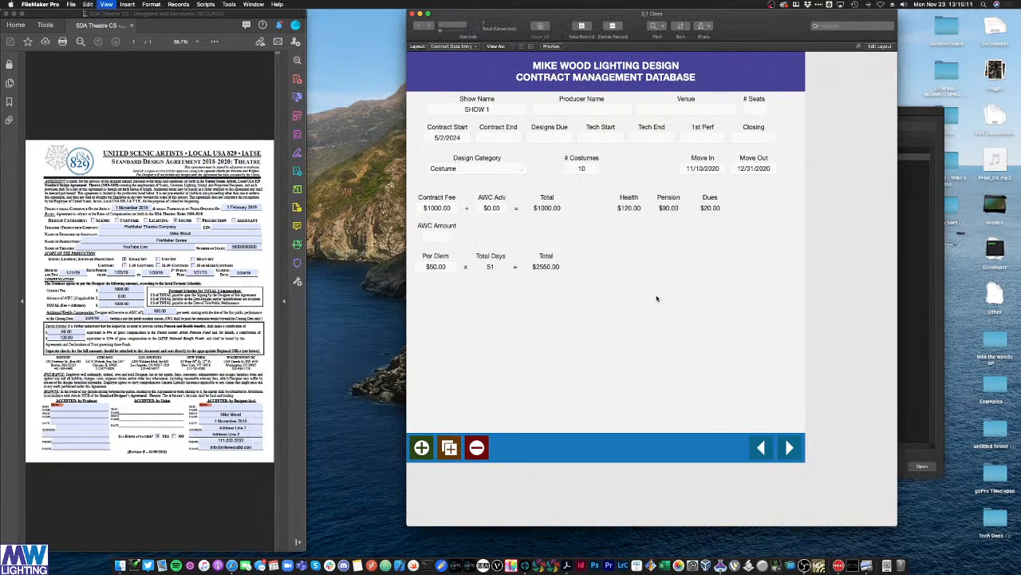
# Step: In Layout mode, duplicate the Dues label and field and bind the copy to producer_totalCost
pyautogui.press('super+l')
pyautogui.click(727, 216)
pyautogui.moveTo(721, 213); pyautogui.dragTo(771, 217)
pyautogui.press('super+d')
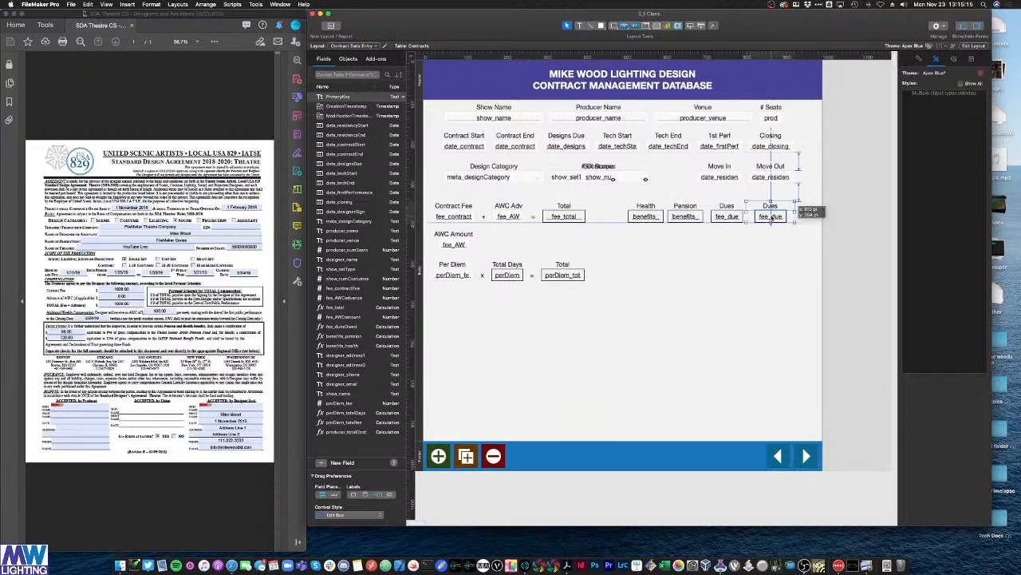
pyautogui.doubleClick(771, 216)
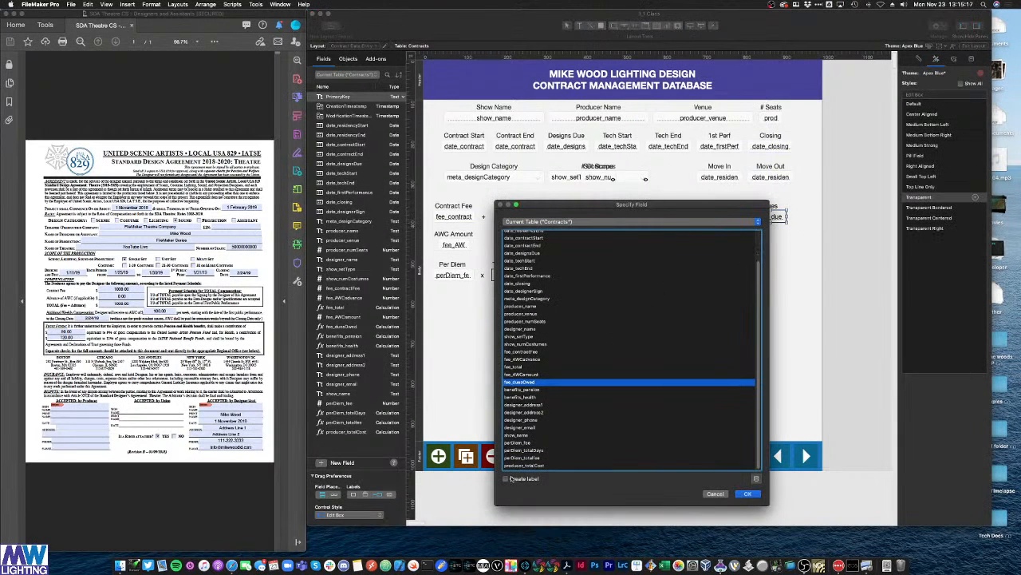
pyautogui.doubleClick(520, 467)
# Step: Relabel the copied field 'Cost' and return to Browse mode
pyautogui.click(771, 206)
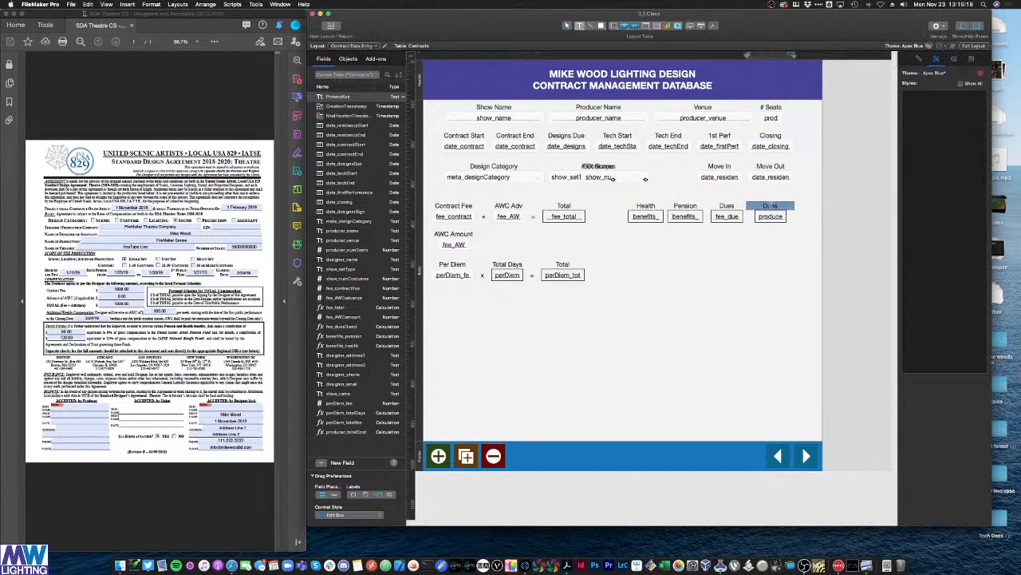
pyautogui.write('Cost')
pyautogui.press('Escape')
pyautogui.press('super+b')
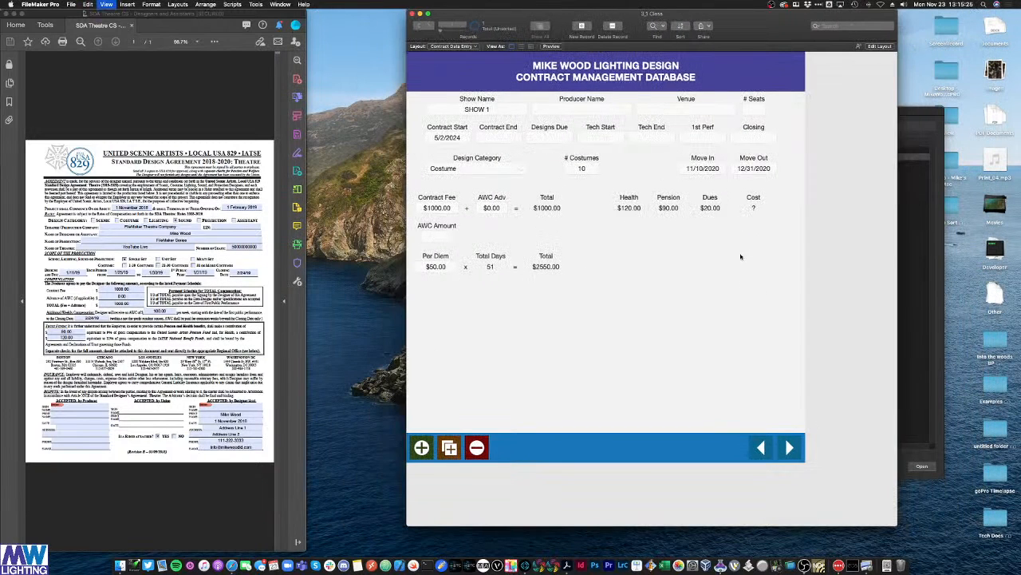
# Step: Widen the Cost label and field in Layout mode so the total is visible
pyautogui.press('super+l')
pyautogui.moveTo(793, 213); pyautogui.dragTo(814, 213)
pyautogui.press('super+b')
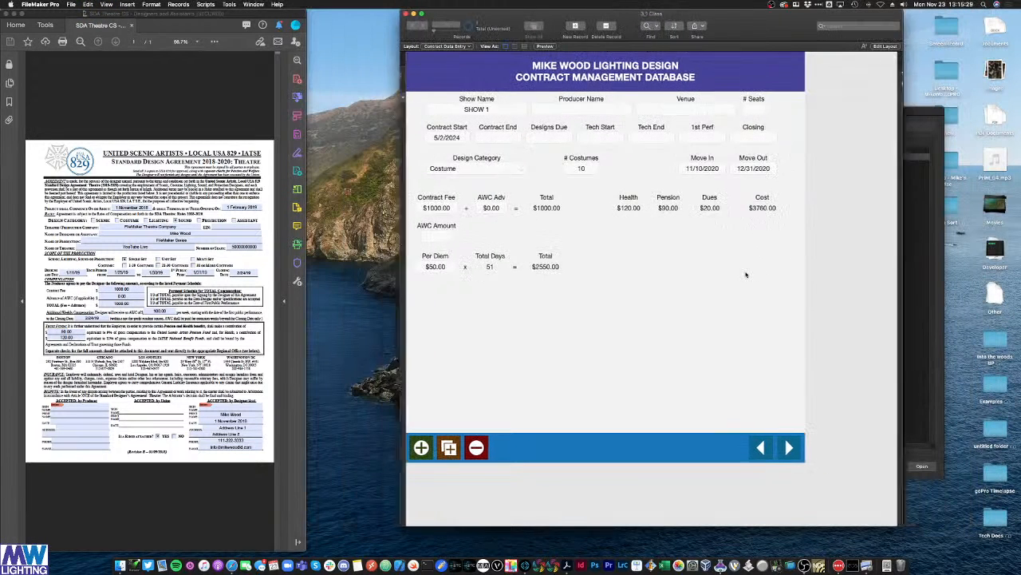
pyautogui.click(758, 215)
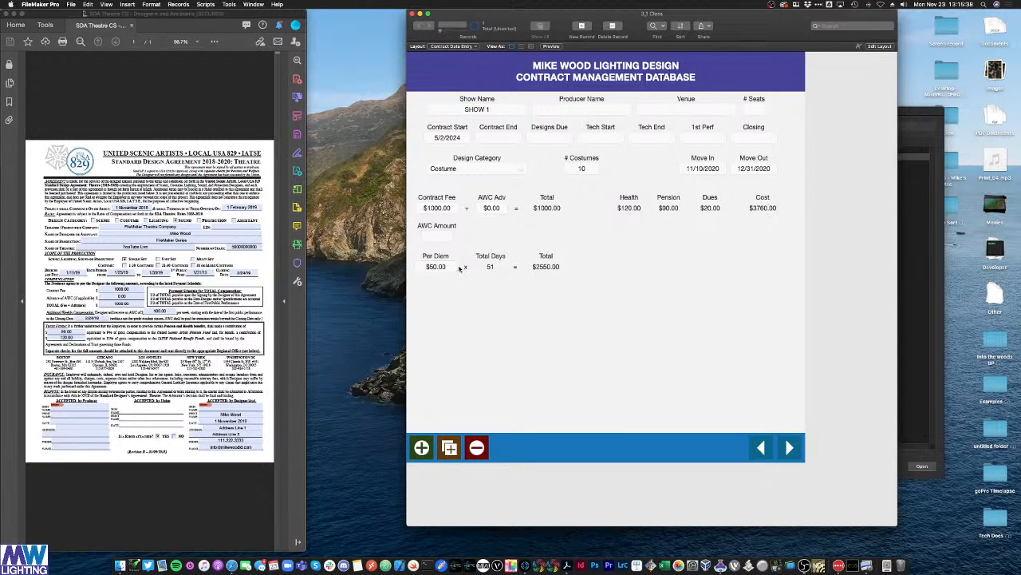
# Step: Set the Move Out date to 12/7/2020 from its calendar
pyautogui.click(759, 168)
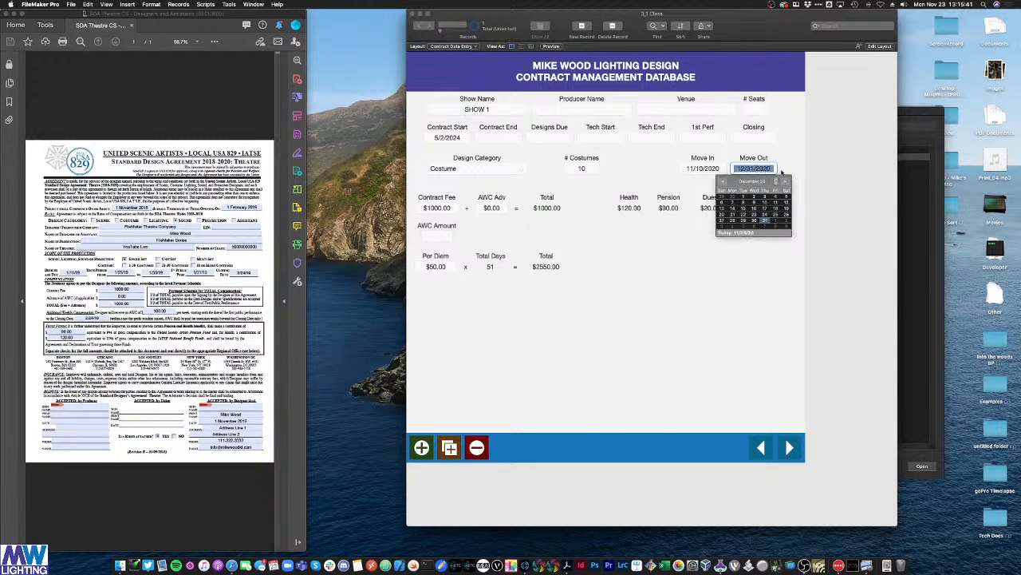
pyautogui.click(788, 168)
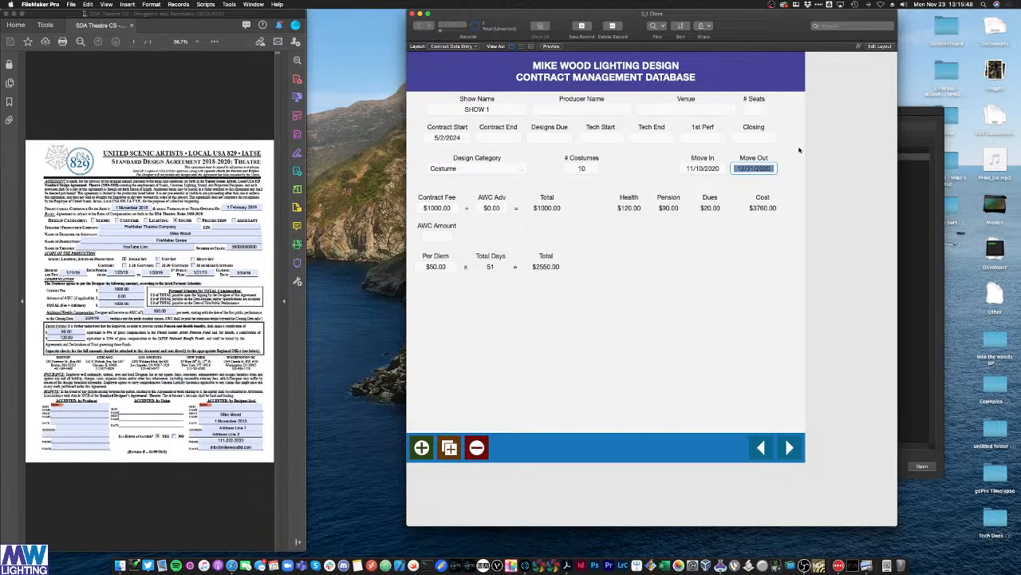
pyautogui.click(770, 169)
pyautogui.doubleClick(771, 169)
pyautogui.click(771, 170)
pyautogui.press('Return')
pyautogui.click(771, 169)
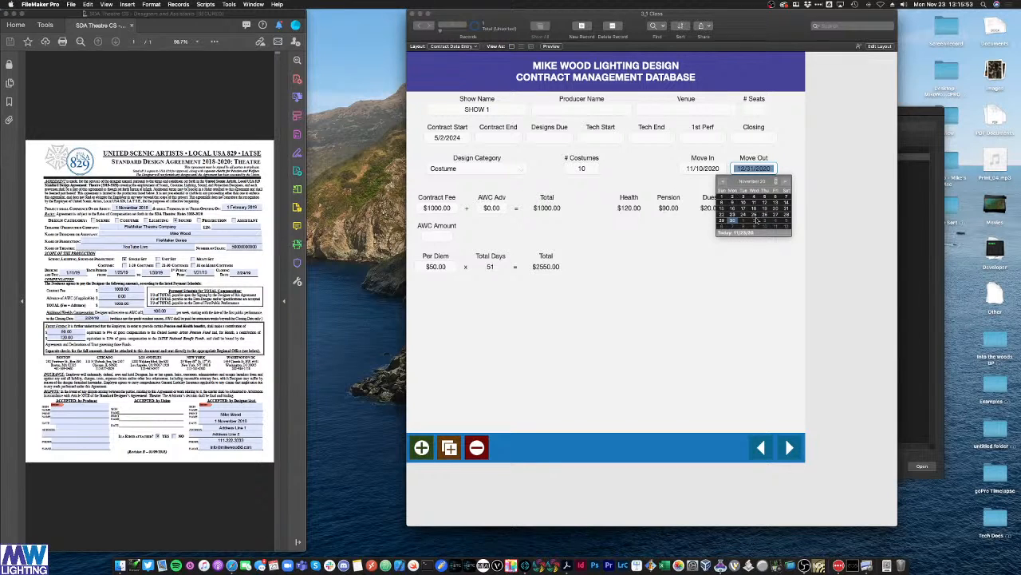
pyautogui.click(731, 228)
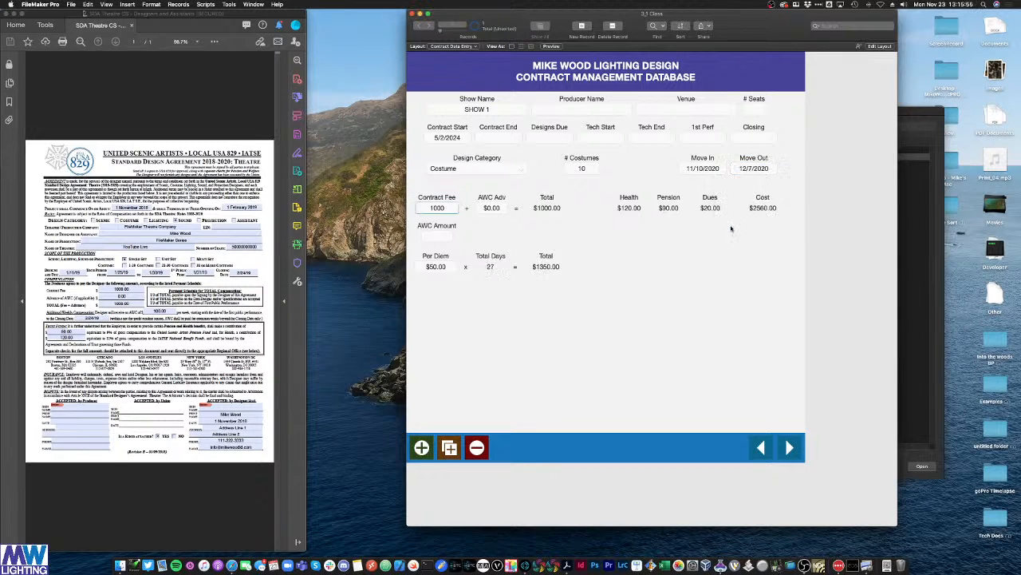
pyautogui.click(742, 168)
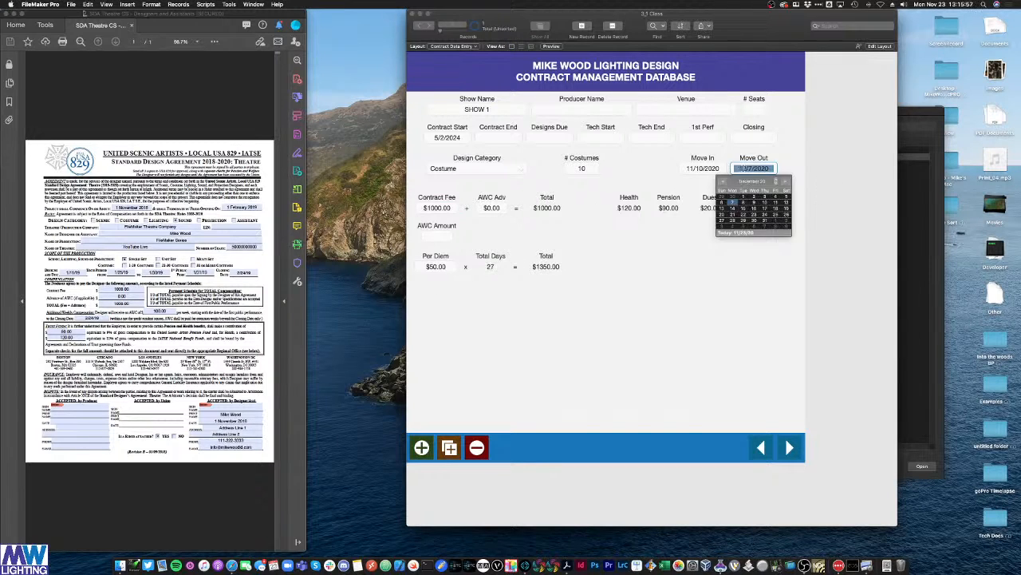
pyautogui.click(742, 169)
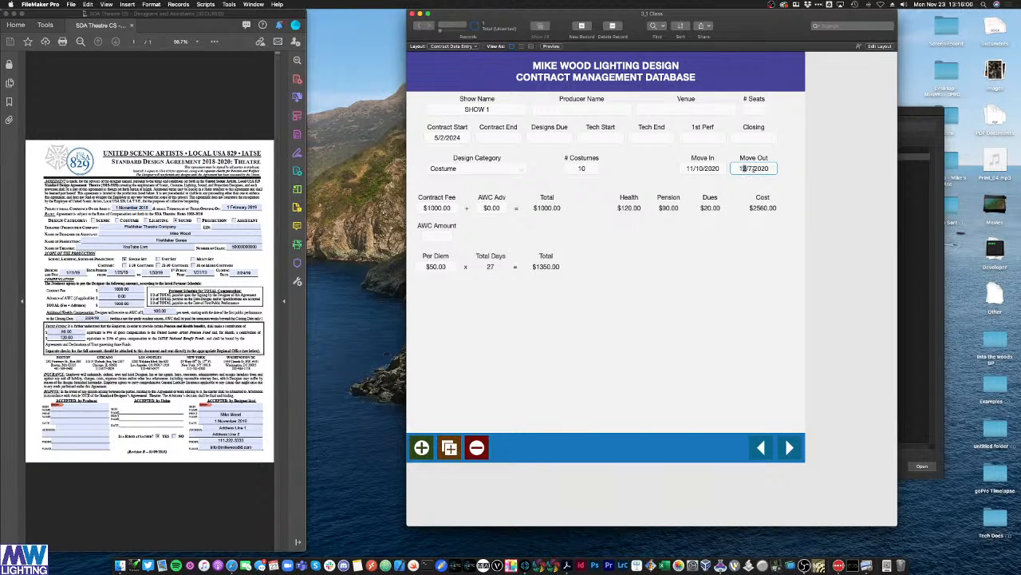
pyautogui.click(778, 176)
# Step: Set the Move In date to 12/1/2020 and commit the record
pyautogui.click(703, 169)
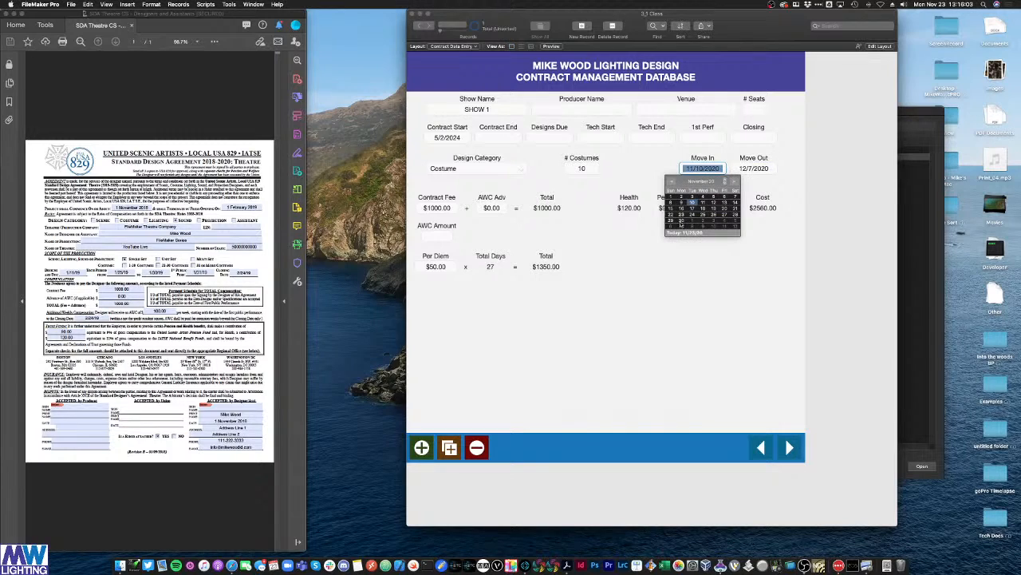
pyautogui.click(692, 221)
pyautogui.click(760, 305)
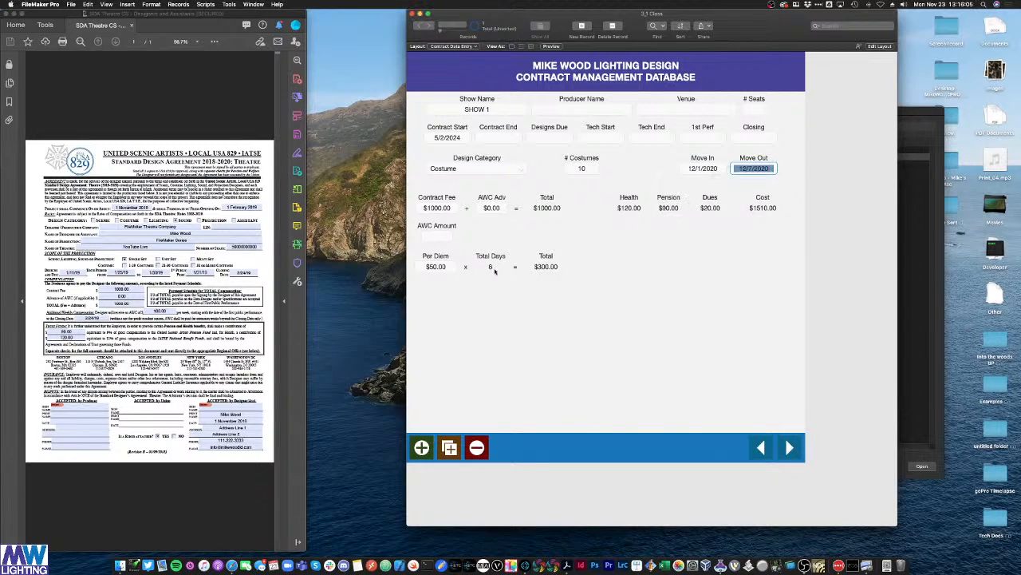
pyautogui.click(722, 251)
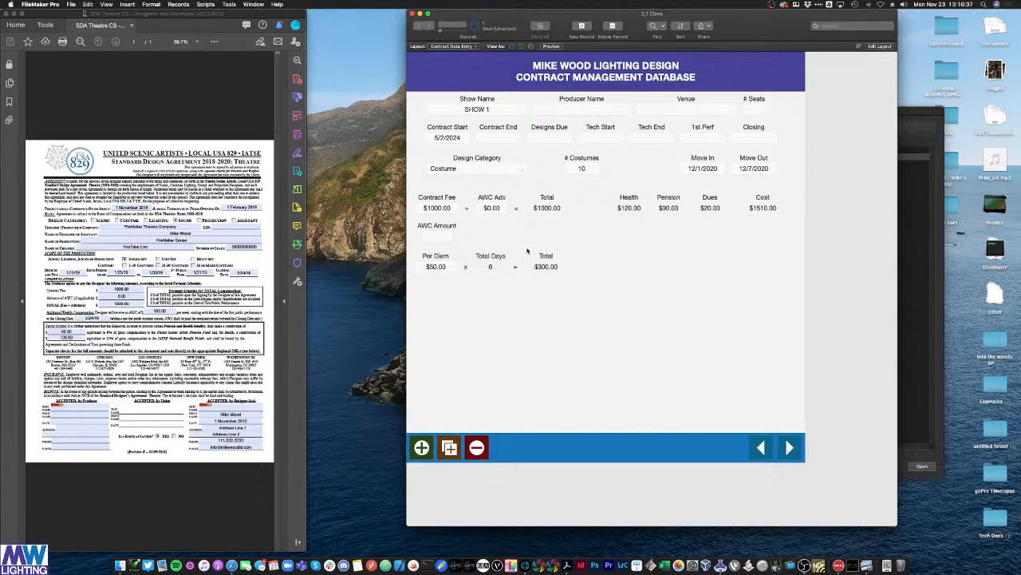
# Step: Enter 125 in the AWC Amount field and commit it
pyautogui.click(437, 240)
pyautogui.write('125')
pyautogui.click(497, 331)
# Step: Create a new calculation field named show_totalRunWeeks in Contracts
pyautogui.press('super+shift+d')
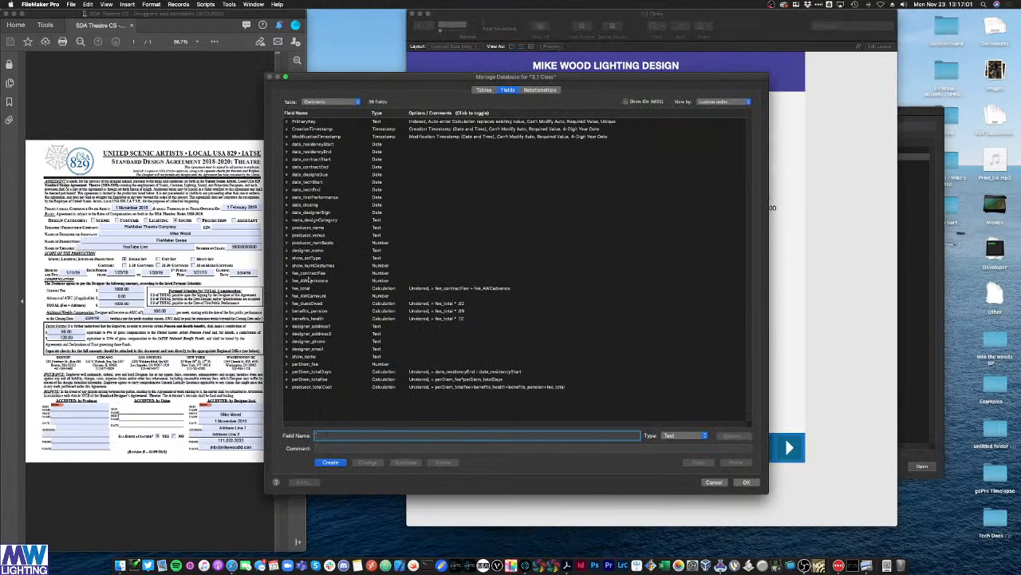
pyautogui.click(310, 260)
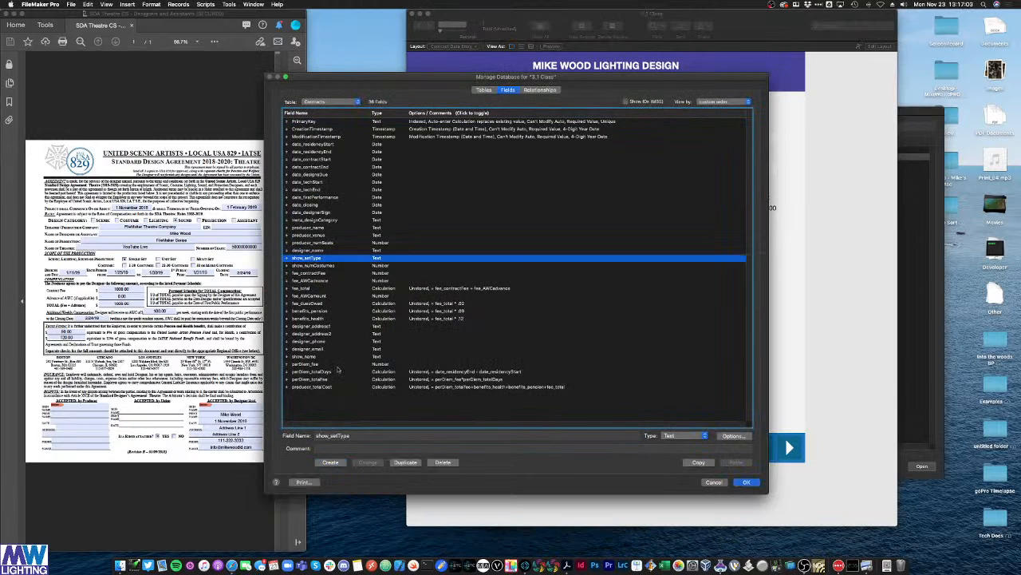
pyautogui.click(332, 436)
pyautogui.write('total')
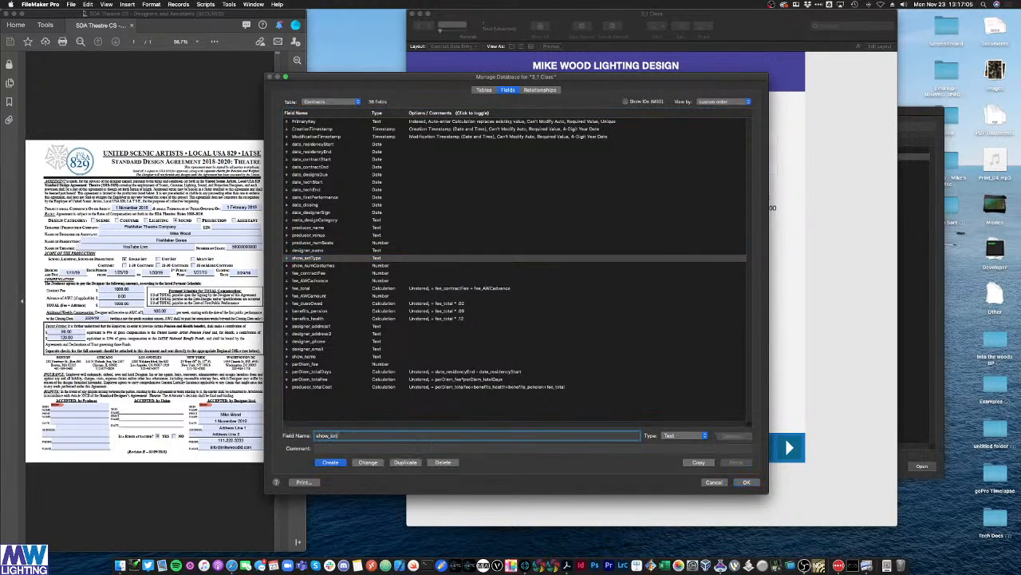
pyautogui.write('/RunWeeks')
pyautogui.click(698, 438)
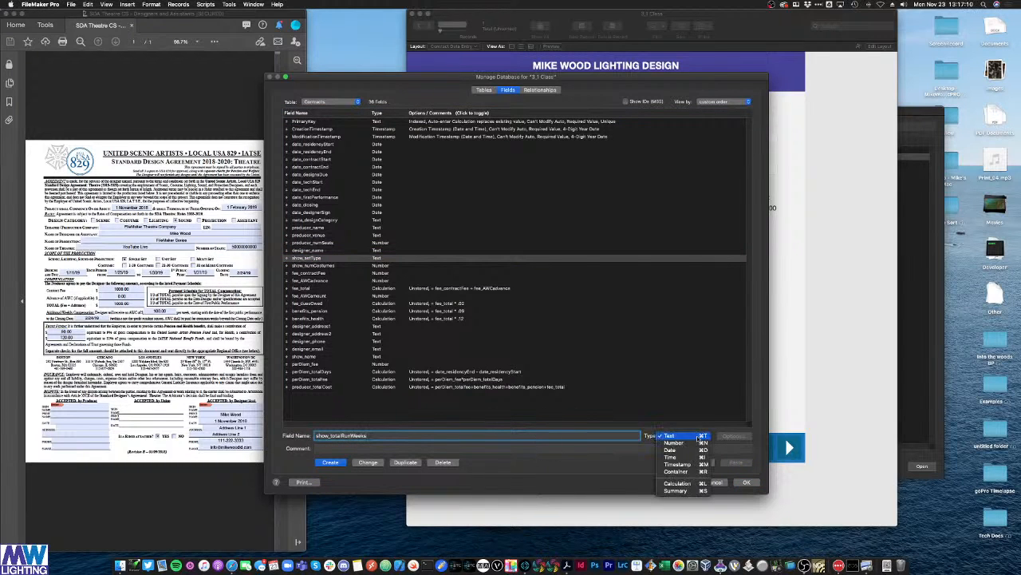
pyautogui.click(687, 482)
pyautogui.click(328, 463)
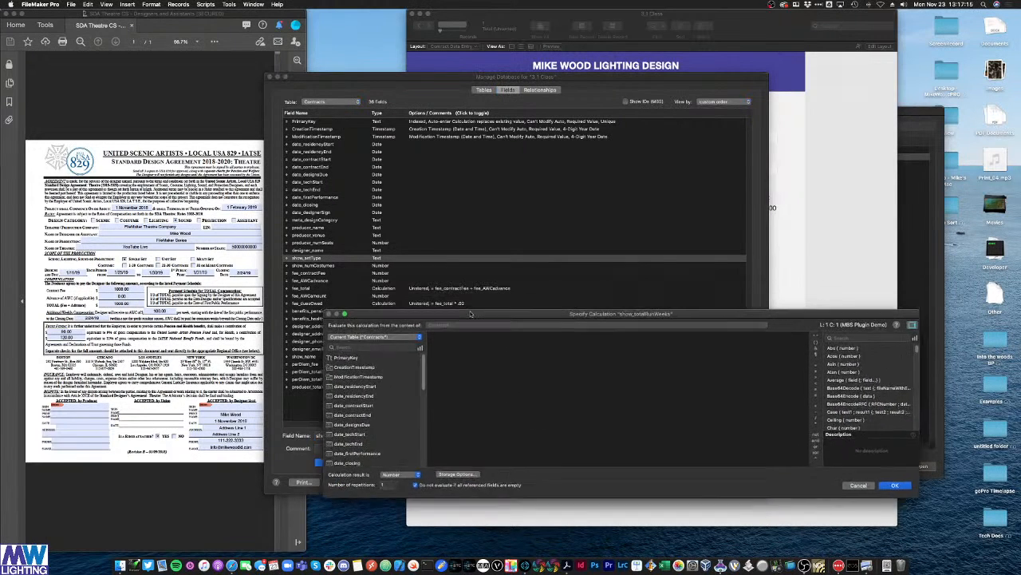
# Step: Give it the formula date_closing - date_firstPerformance and save the field definitions
pyautogui.moveTo(492, 275); pyautogui.dragTo(470, 321)
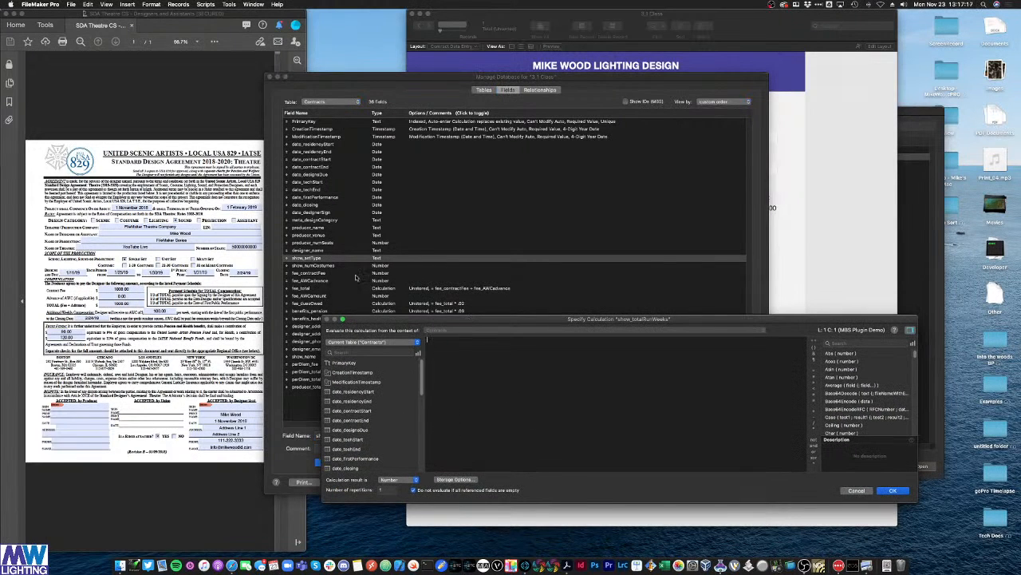
pyautogui.scroll(-3, 393, 411)
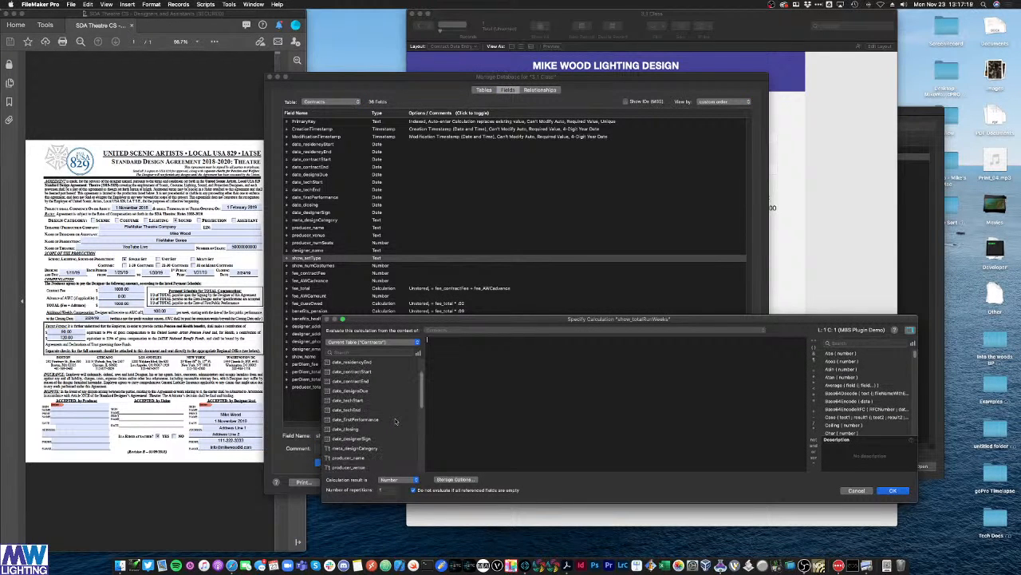
pyautogui.doubleClick(357, 430)
pyautogui.write('-')
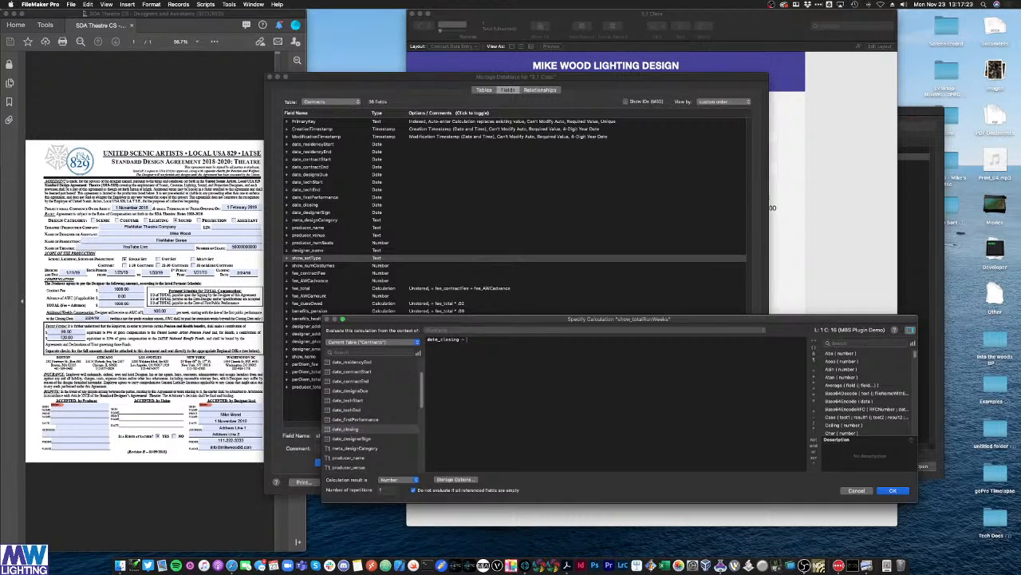
pyautogui.doubleClick(356, 419)
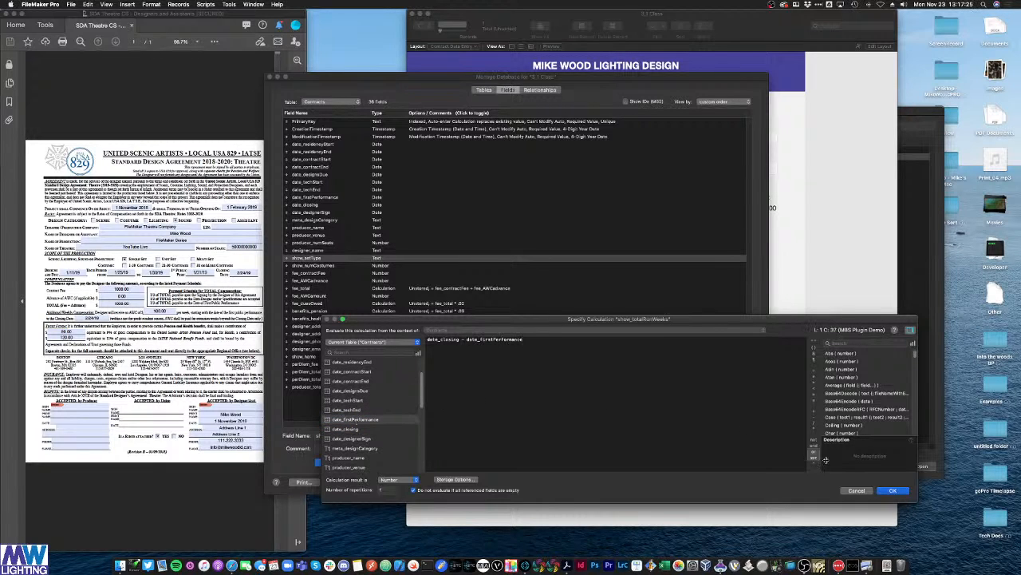
pyautogui.click(892, 490)
pyautogui.click(749, 485)
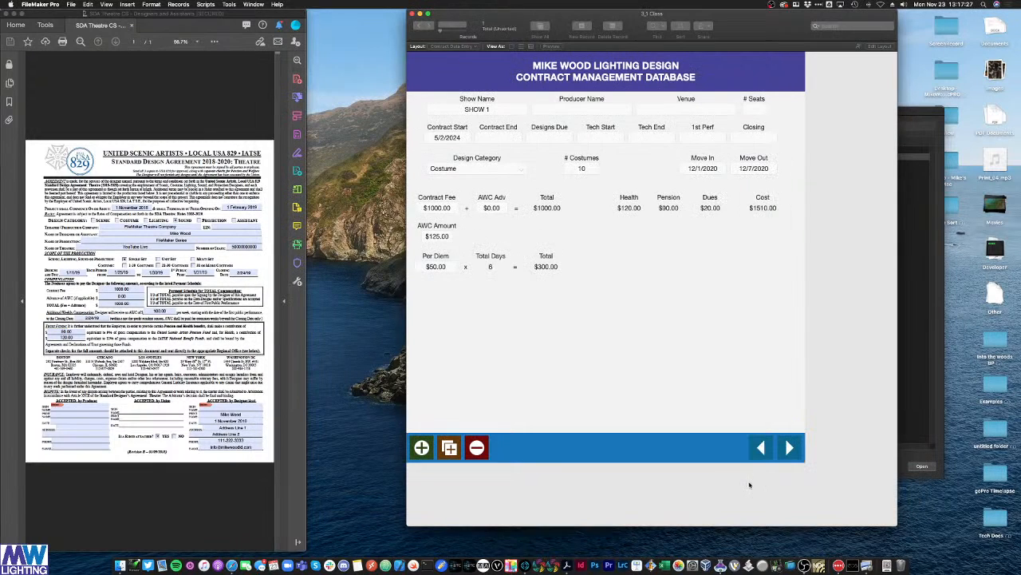
# Step: Copy the # Seats label and field lower on the layout and bind it to show_totalRunWeeks
pyautogui.press('super+l')
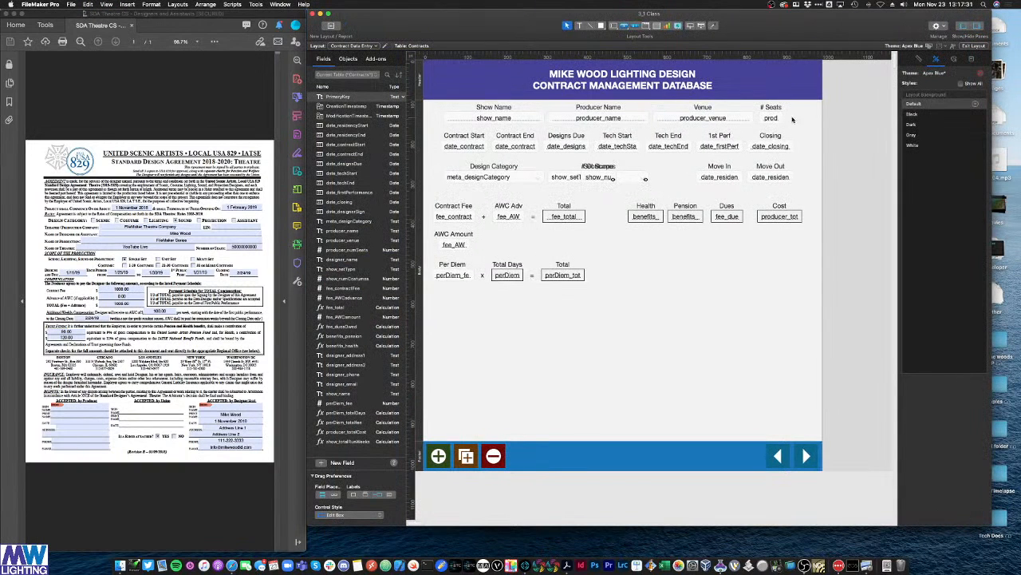
pyautogui.moveTo(792, 118); pyautogui.dragTo(734, 288)
pyautogui.click(759, 285)
pyautogui.doubleClick(728, 286)
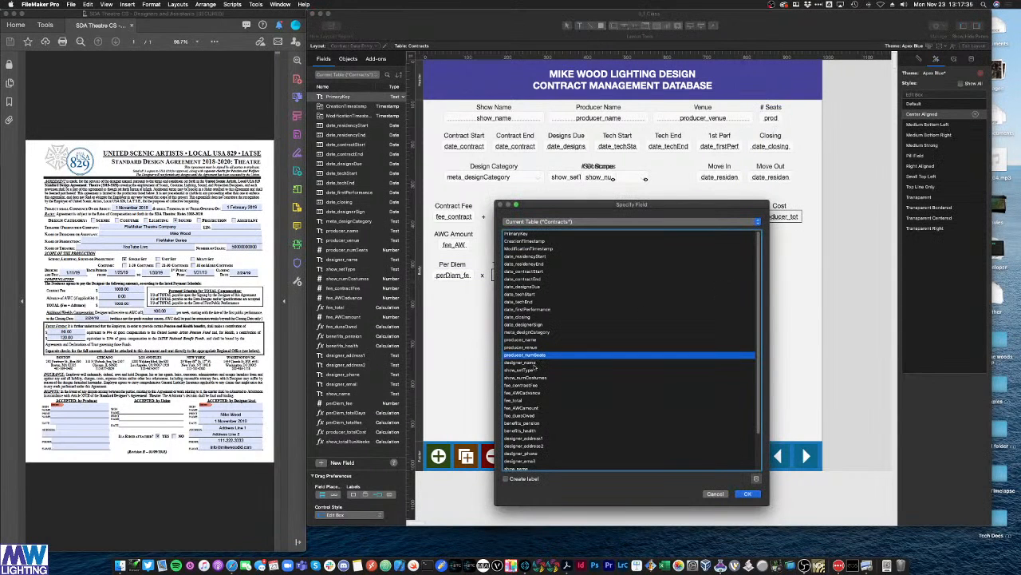
pyautogui.scroll(-3, 535, 368)
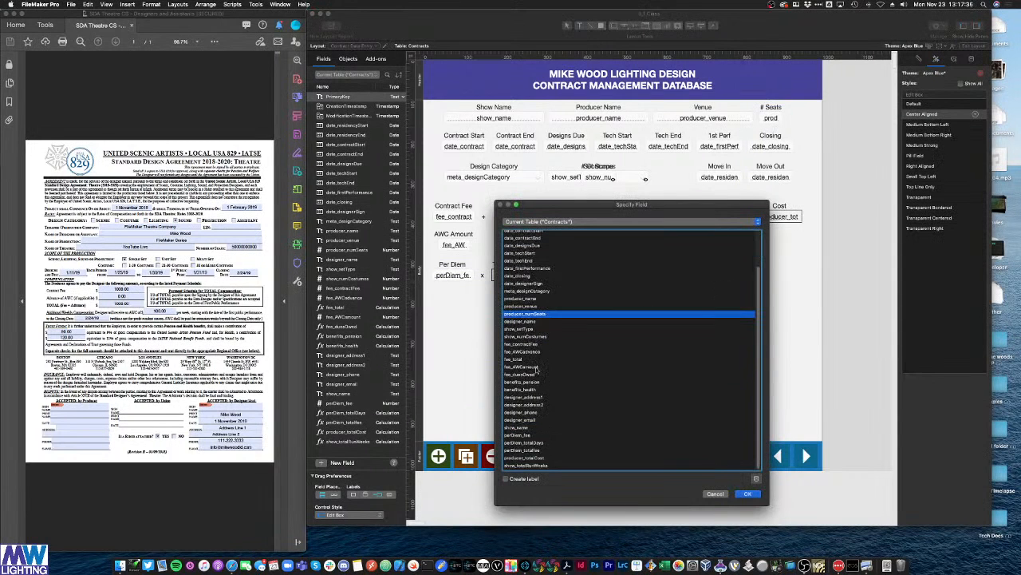
pyautogui.click(535, 467)
pyautogui.click(748, 494)
pyautogui.moveTo(769, 308); pyautogui.dragTo(723, 267)
pyautogui.moveTo(731, 284)
pyautogui.mouseDown()
pyautogui.moveTo(704, 210)
pyautogui.moveTo(738, 279)
pyautogui.mouseUp()
# Step: Relabel the new field 'weeks' and return to Browse mode
pyautogui.doubleClick(741, 269)
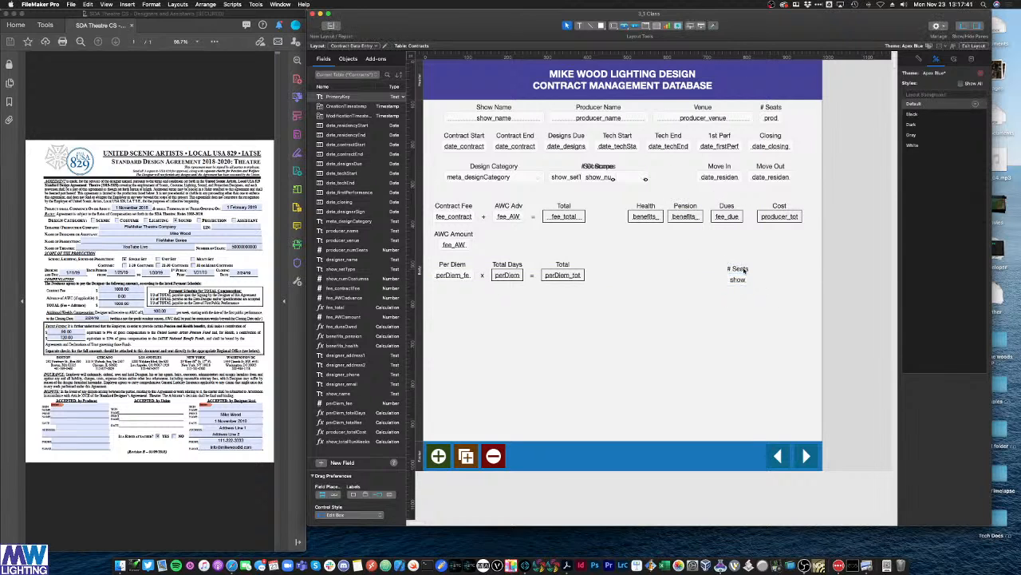
pyautogui.press('BackSpace')
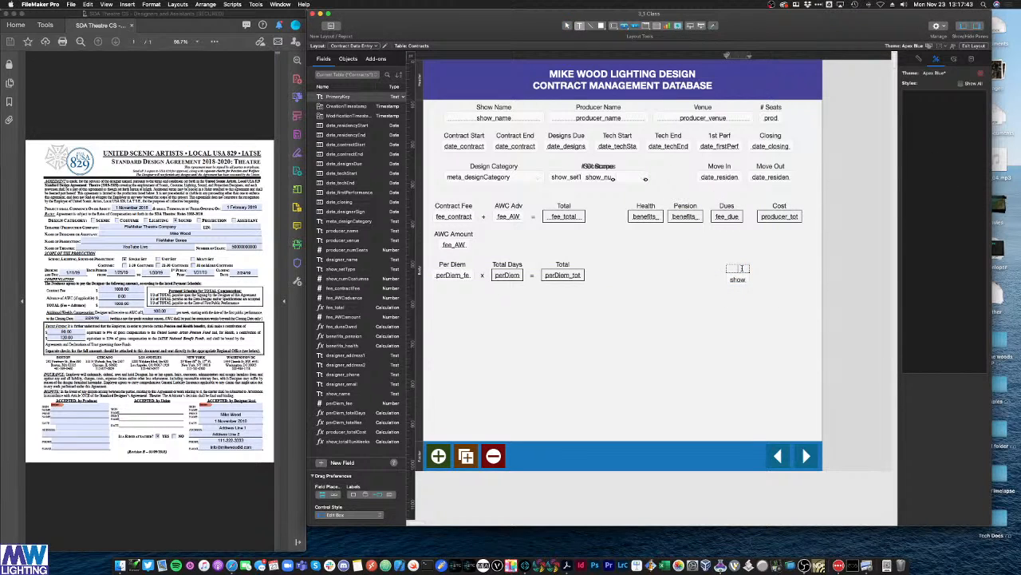
pyautogui.write('weeks')
pyautogui.press('Escape')
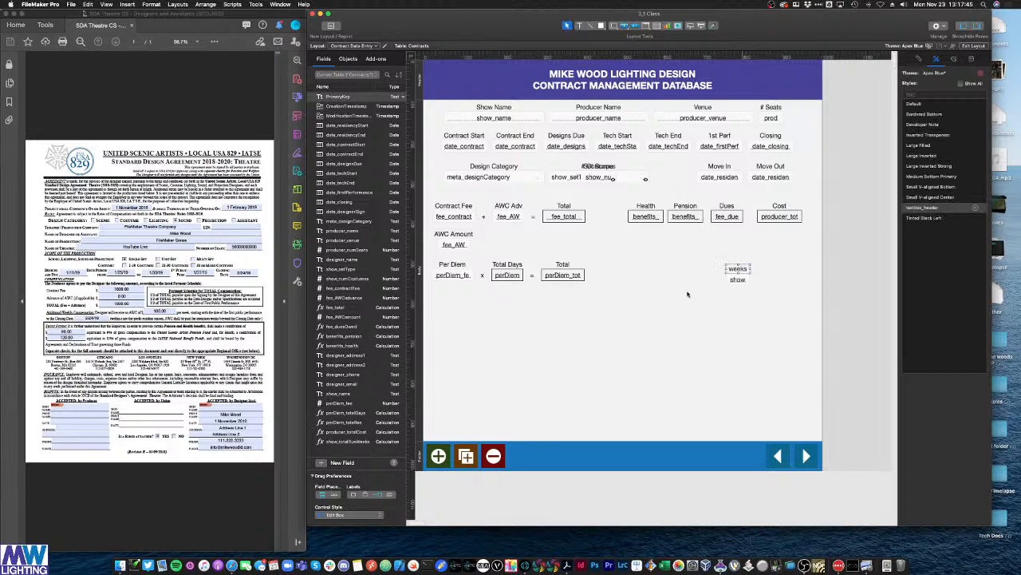
pyautogui.press('super+b')
# Step: Set 1st Perf to 12/1/2020 and Closing to 12/24/2020
pyautogui.click(703, 139)
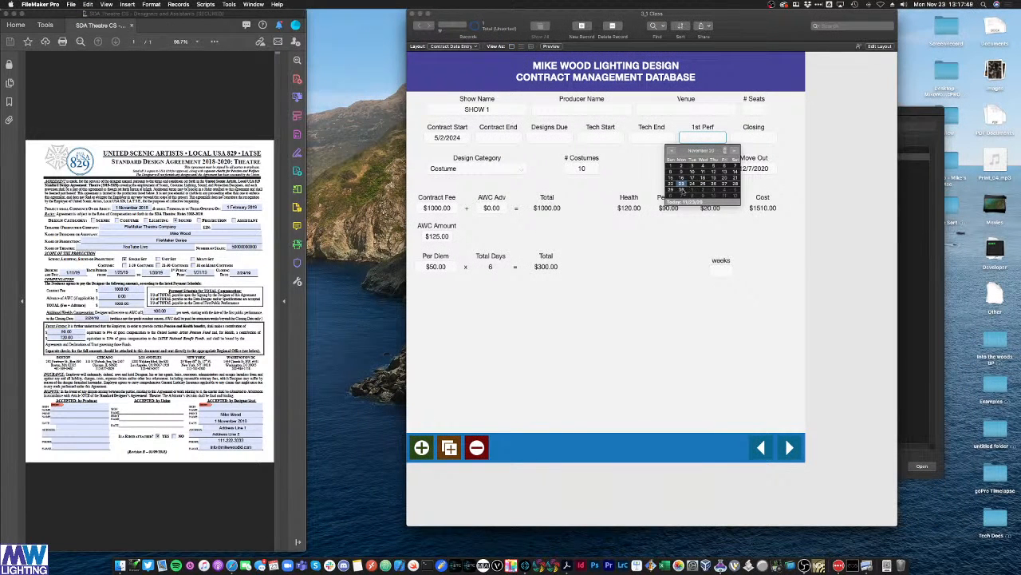
pyautogui.click(691, 191)
pyautogui.press('Tab')
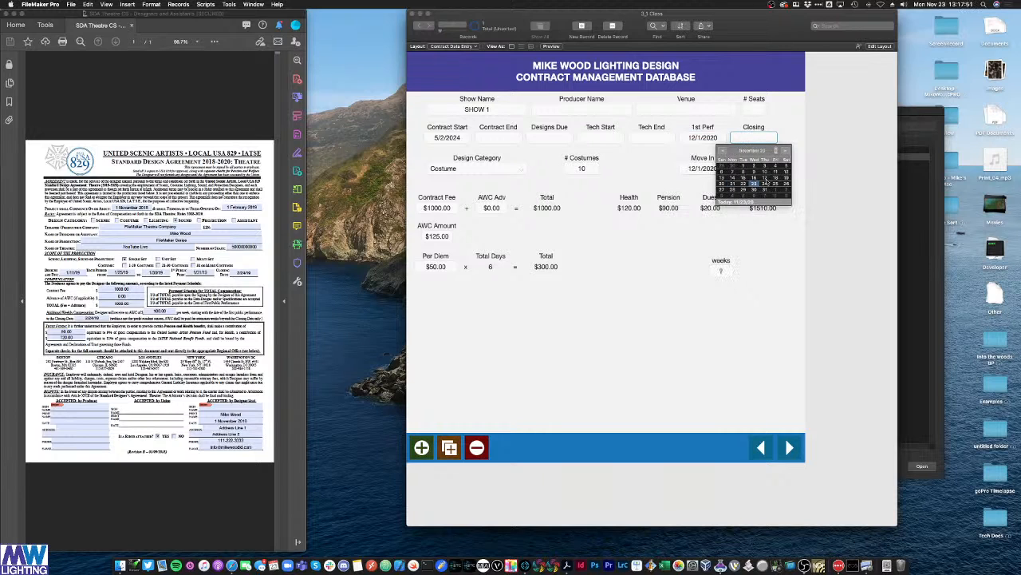
pyautogui.click(765, 186)
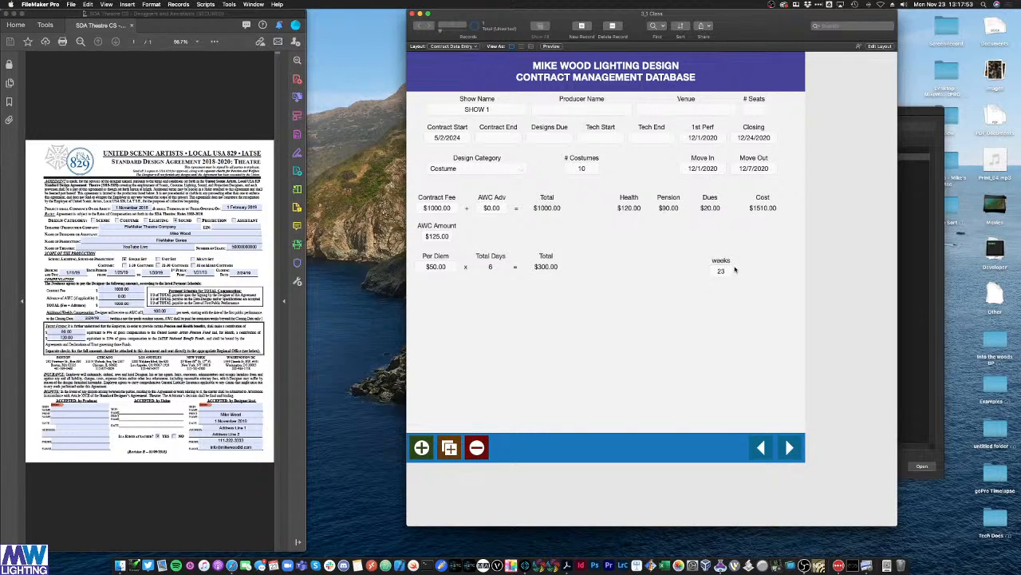
pyautogui.press('super+shift+d')
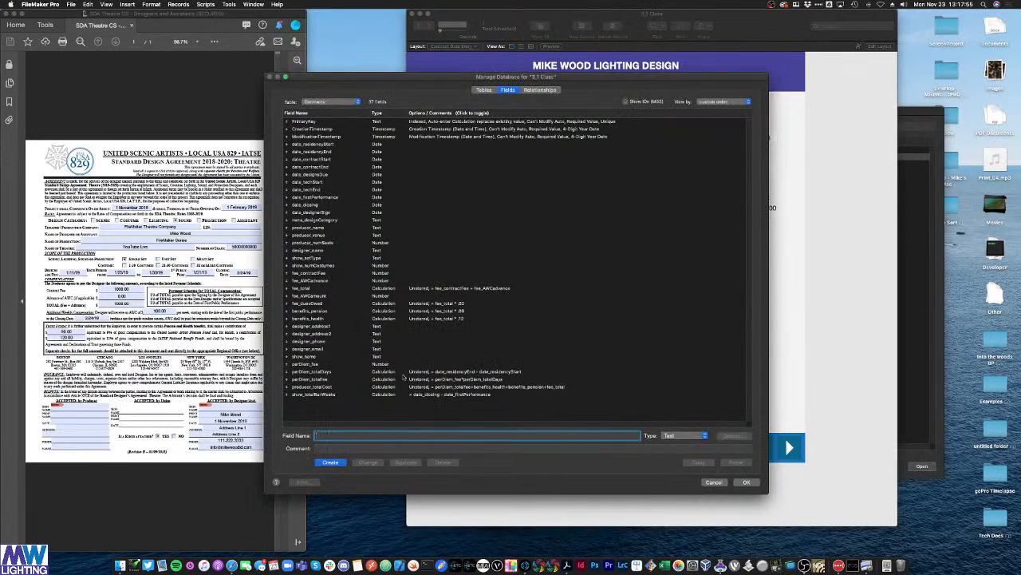
# Step: Change the show_totalRunWeeks formula to (date_closing - date_firstPerformance)/7
pyautogui.press('super+o')
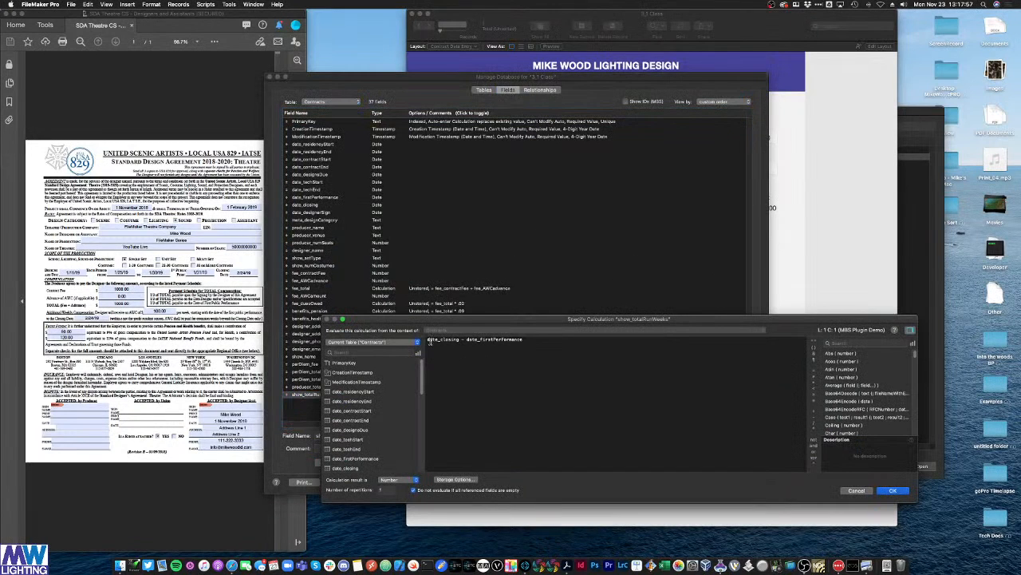
pyautogui.click(543, 344)
pyautogui.write('/7')
pyautogui.click(886, 489)
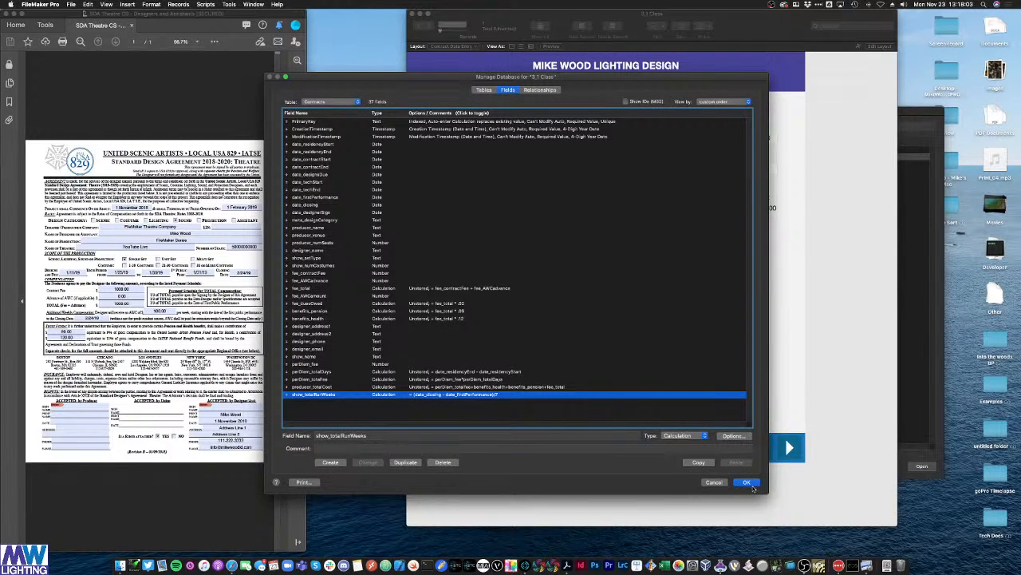
pyautogui.click(745, 482)
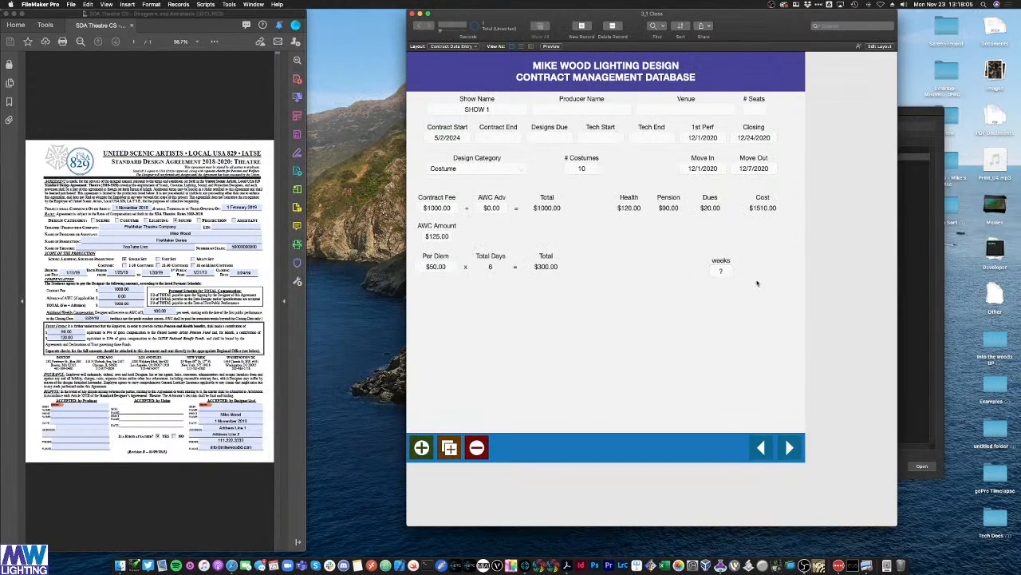
# Step: Widen the weeks field in Layout mode so its 3.28571429 value shows fully
pyautogui.press('super+l')
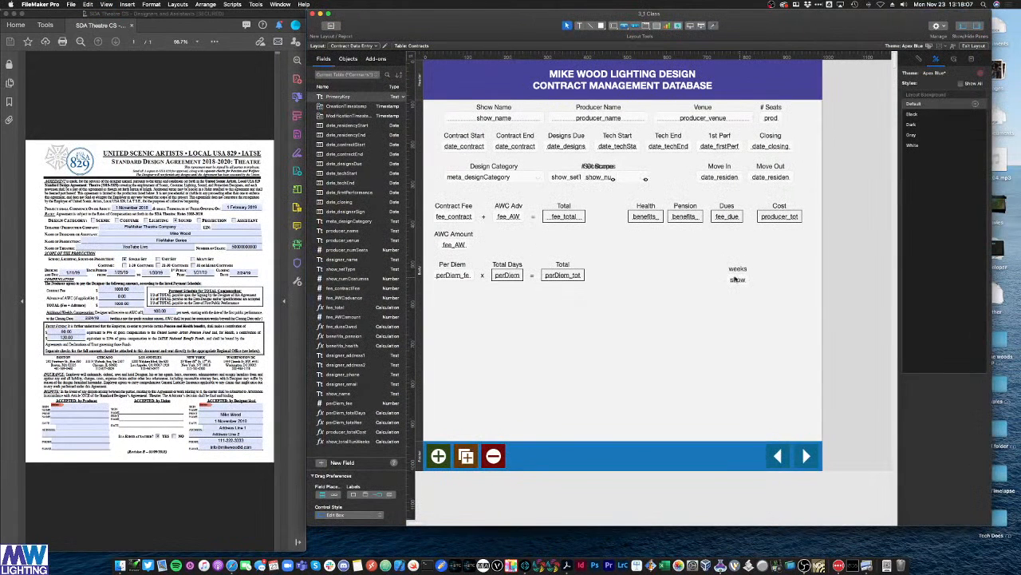
pyautogui.click(737, 280)
pyautogui.moveTo(749, 280); pyautogui.dragTo(770, 279)
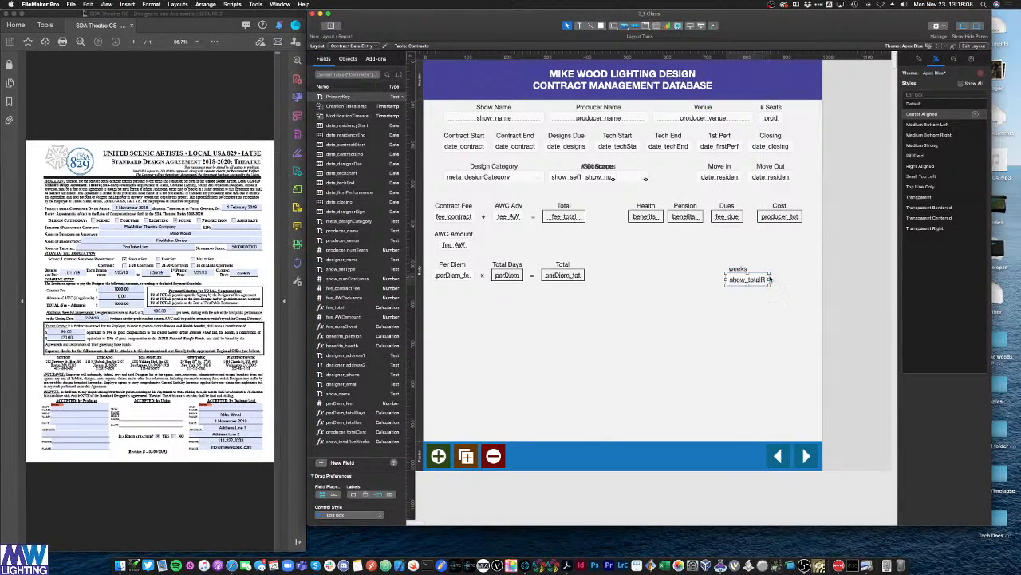
pyautogui.click(735, 322)
pyautogui.press('super+b')
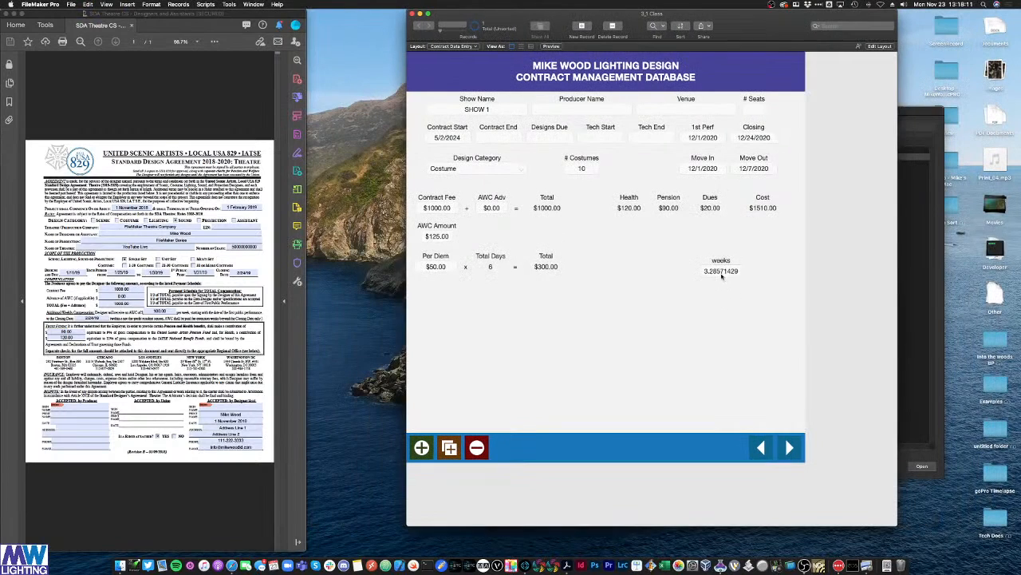
pyautogui.click(720, 272)
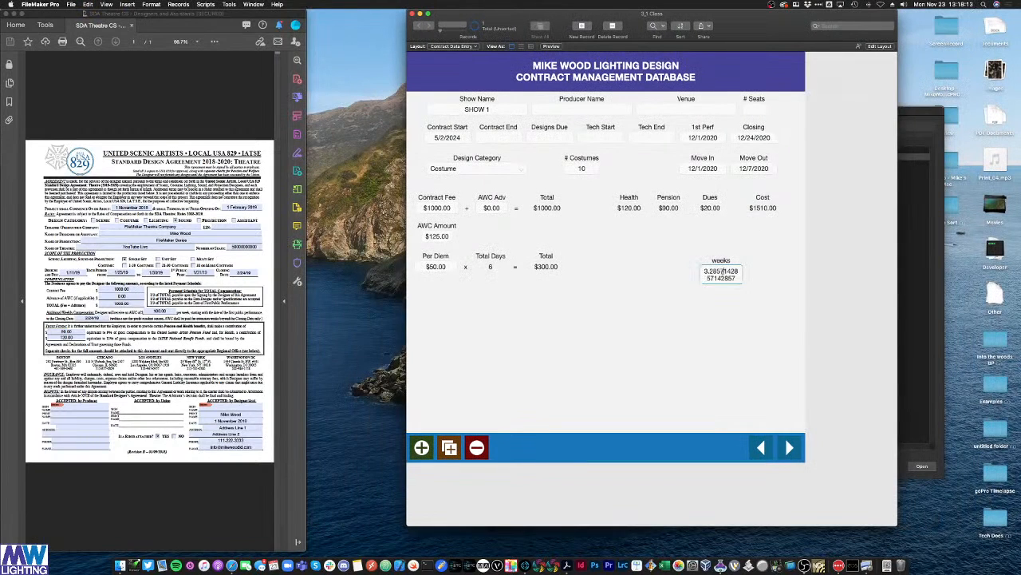
pyautogui.click(747, 315)
pyautogui.click(721, 272)
pyautogui.click(769, 312)
pyautogui.moveTo(766, 35); pyautogui.dragTo(673, 43)
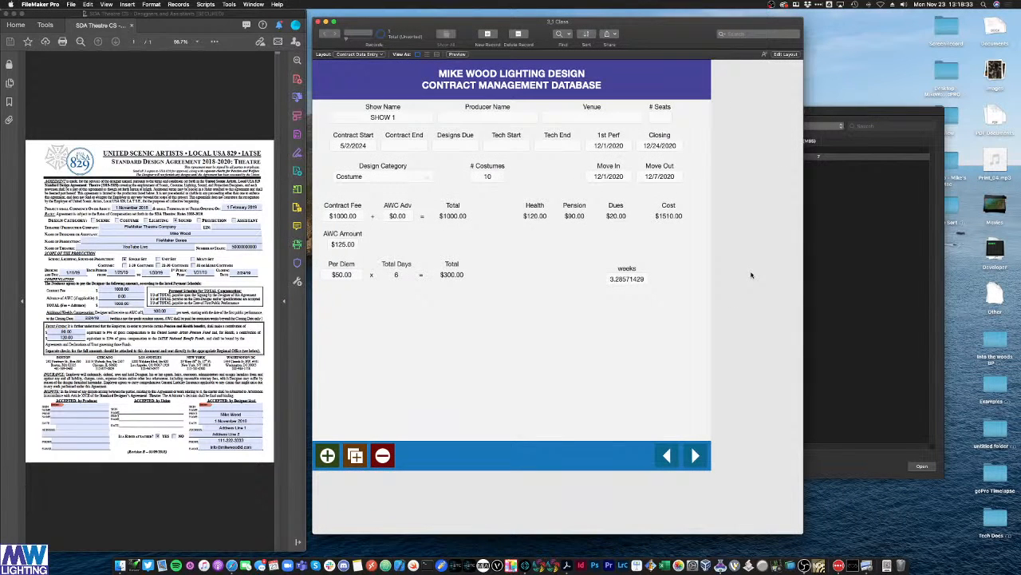
# Step: Replace the show_totalRunWeeks formula with a Round function, keeping the difference on the clipboard
pyautogui.press('super+shift+d')
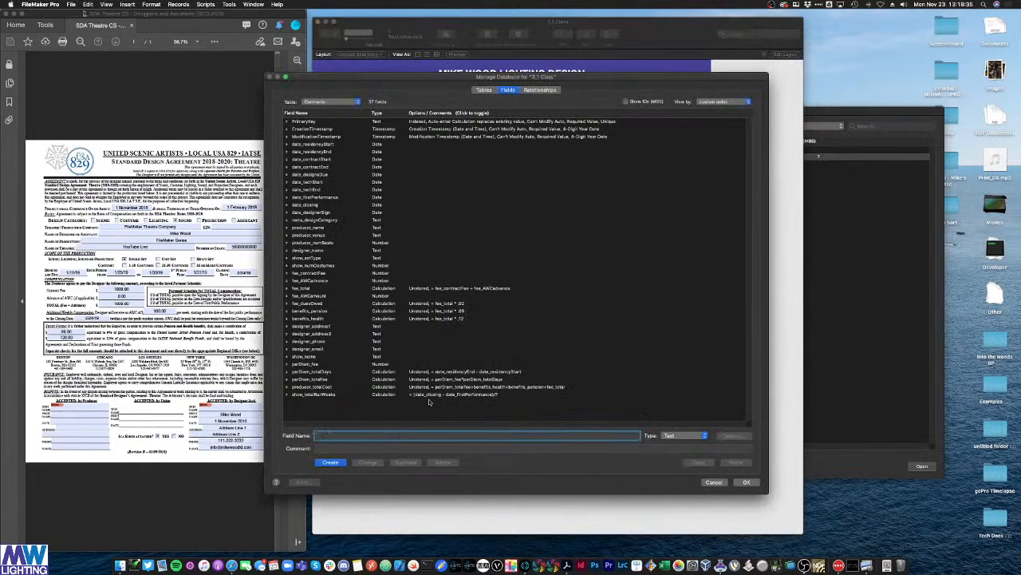
pyautogui.doubleClick(429, 397)
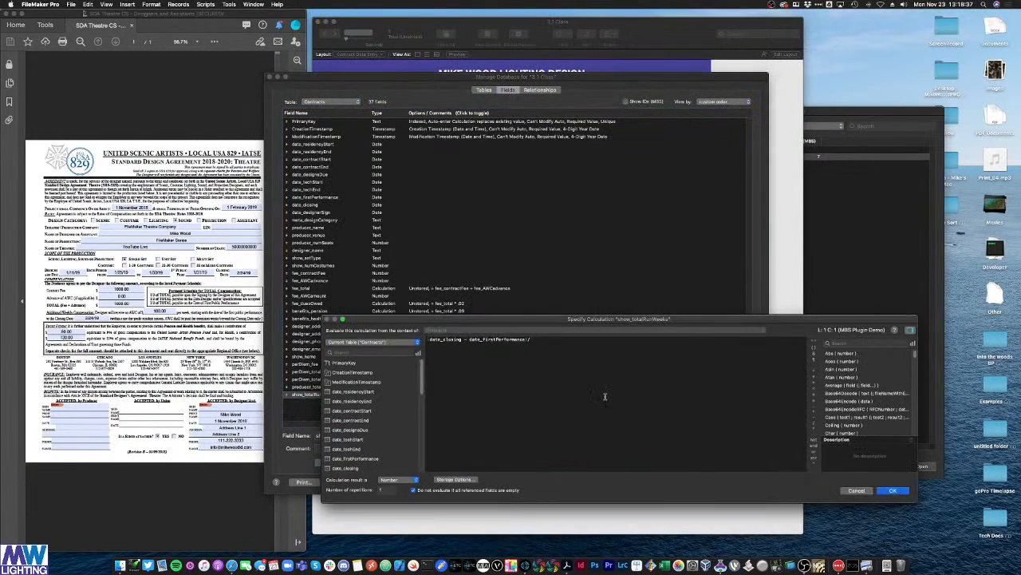
pyautogui.press('super+a')
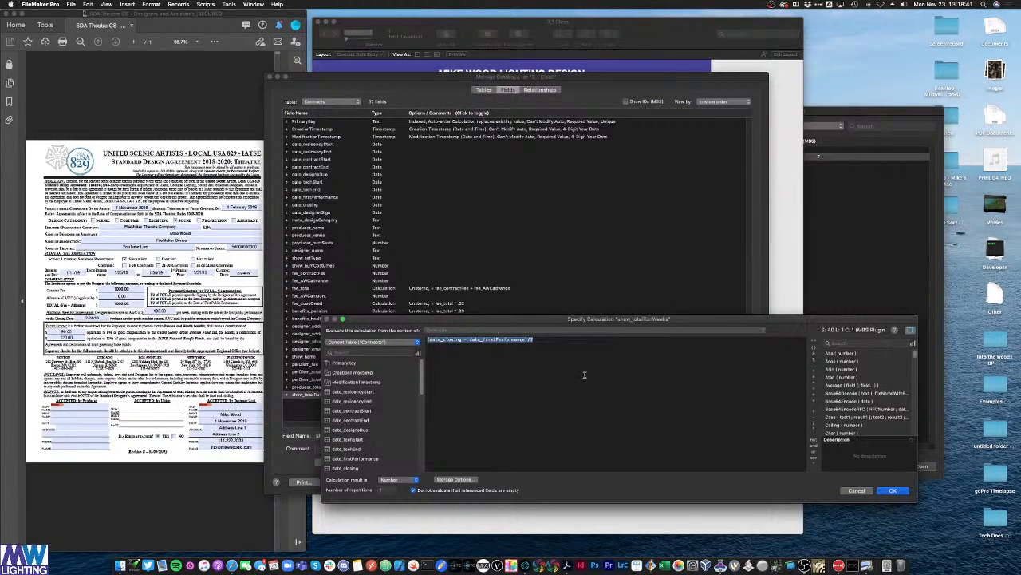
pyautogui.press('super+x')
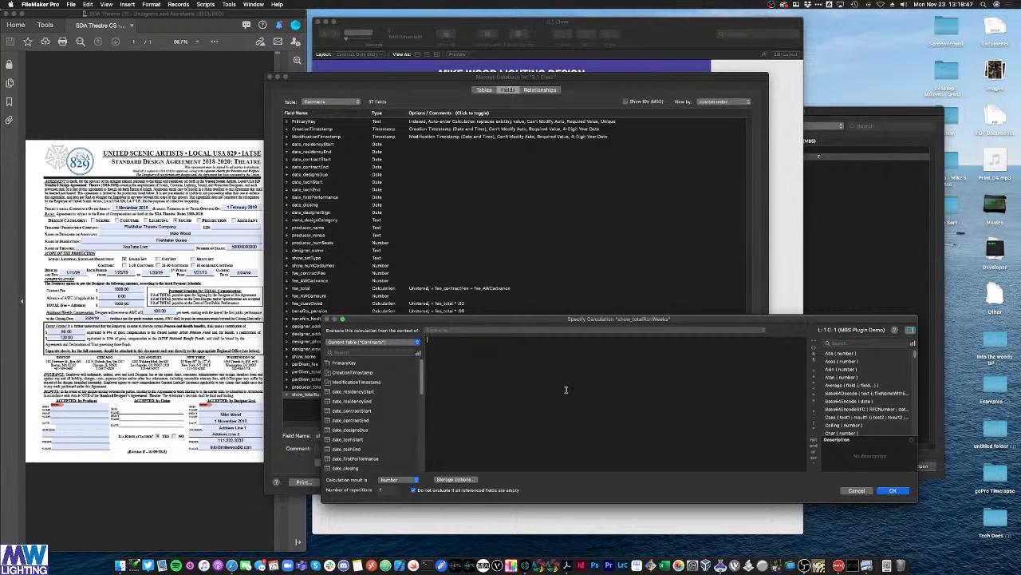
pyautogui.write('round')
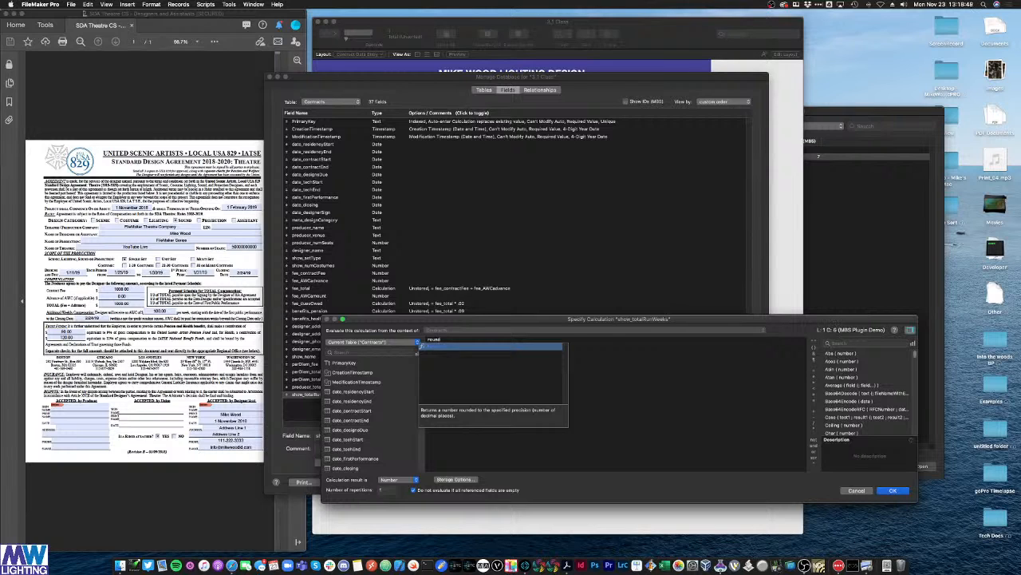
pyautogui.press('Return')
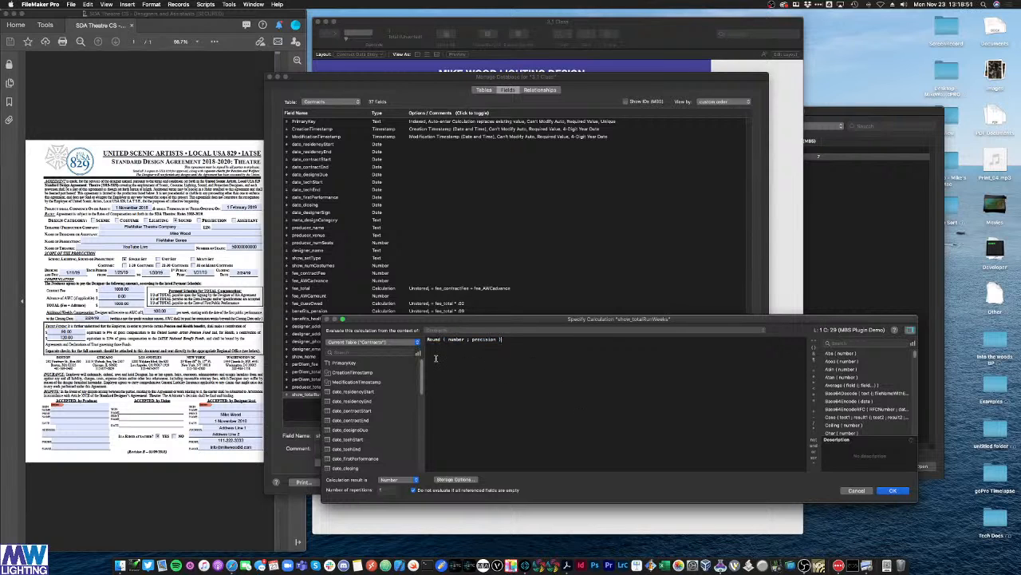
# Step: Fill Round with (date_closing - date_firstPerformance)/7 and 0 decimals, then save
pyautogui.doubleClick(460, 344)
pyautogui.doubleClick(482, 339)
pyautogui.press('BackSpace')
pyautogui.doubleClick(456, 339)
pyautogui.press('BackSpace')
pyautogui.click(451, 341)
pyautogui.press('super+v')
pyautogui.moveTo(448, 340); pyautogui.dragTo(559, 341)
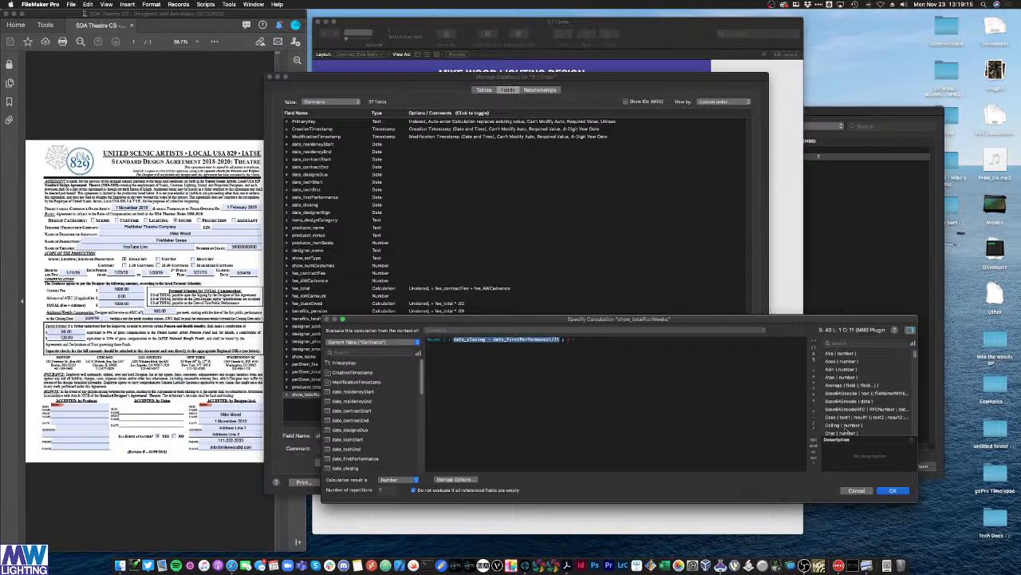
pyautogui.click(893, 490)
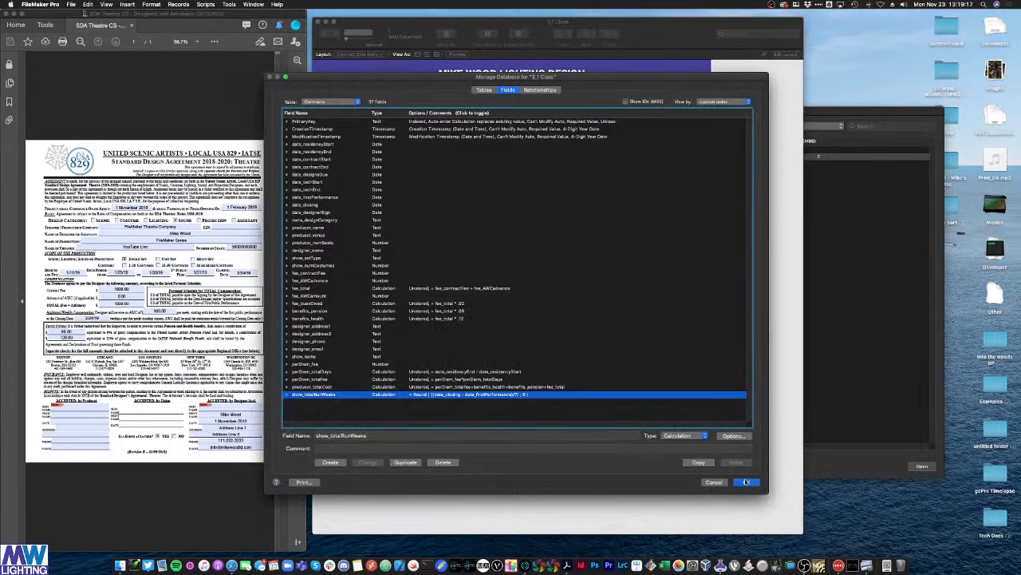
pyautogui.click(748, 483)
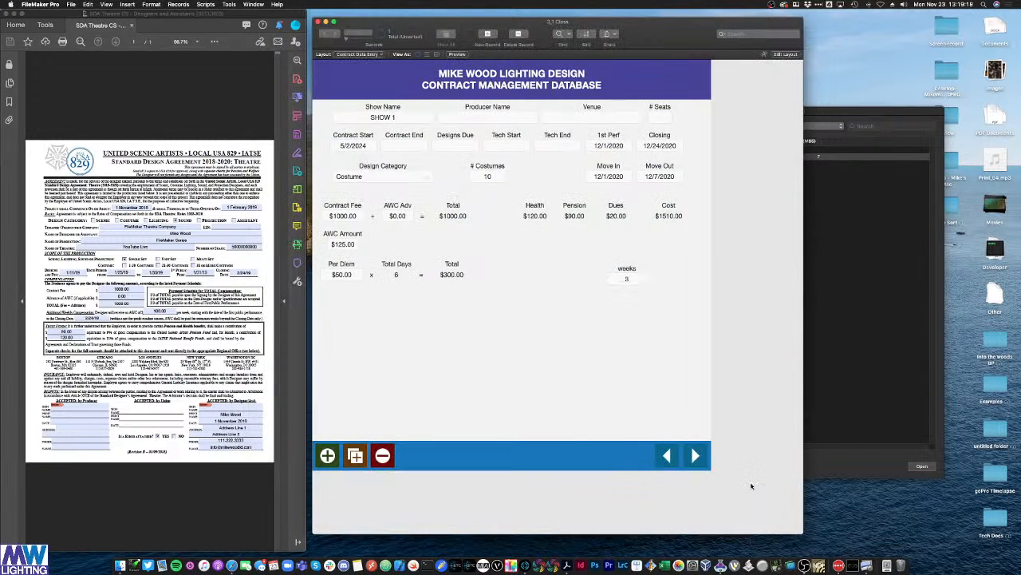
# Step: Set the Closing date to 12/31/2020 so weeks reads 4
pyautogui.click(670, 182)
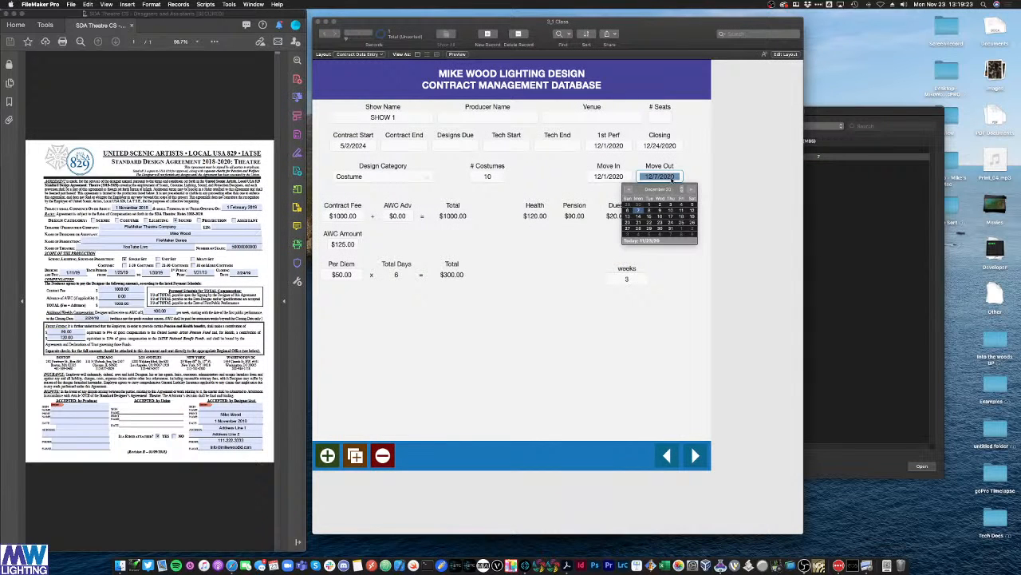
pyautogui.click(675, 147)
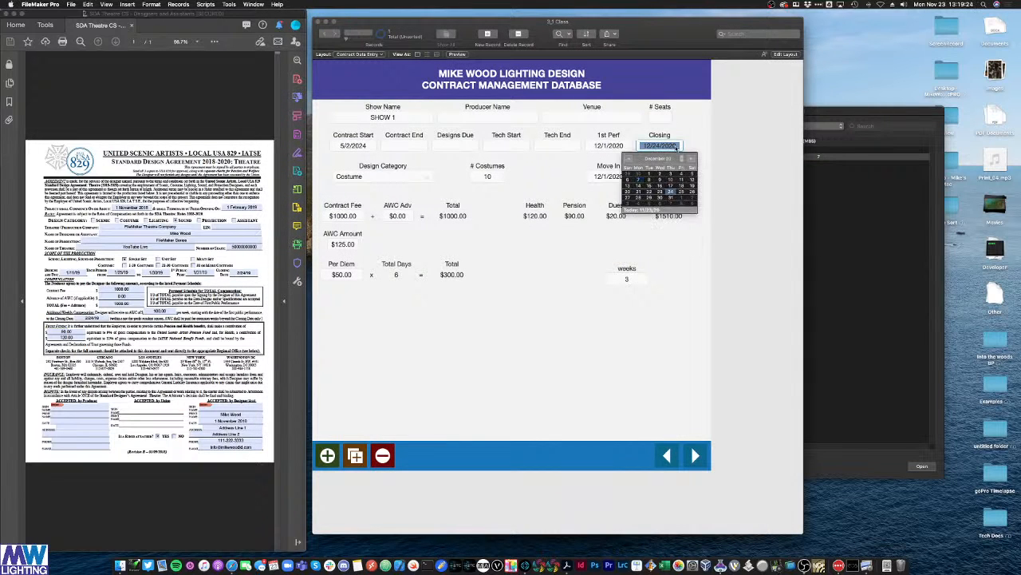
pyautogui.click(670, 198)
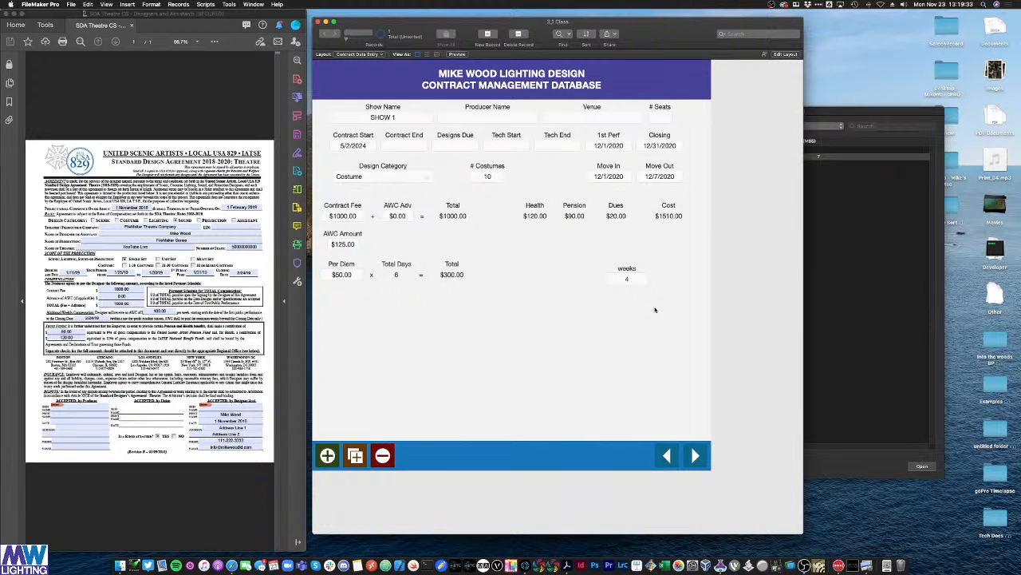
# Step: Shift the Move In and Move Out fields left and place weeks beside Move Out
pyautogui.press('super+l')
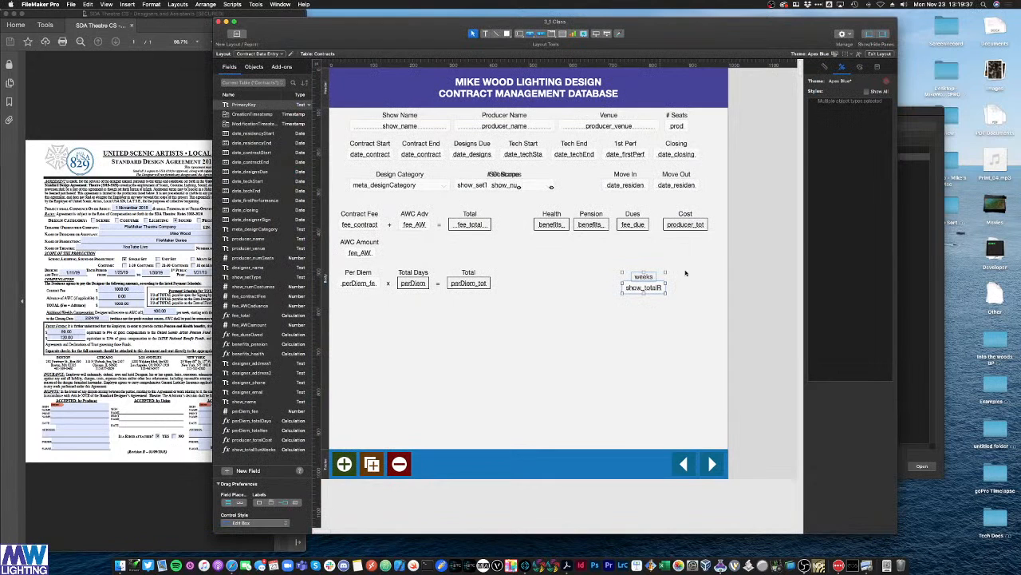
pyautogui.moveTo(709, 201); pyautogui.dragTo(577, 175)
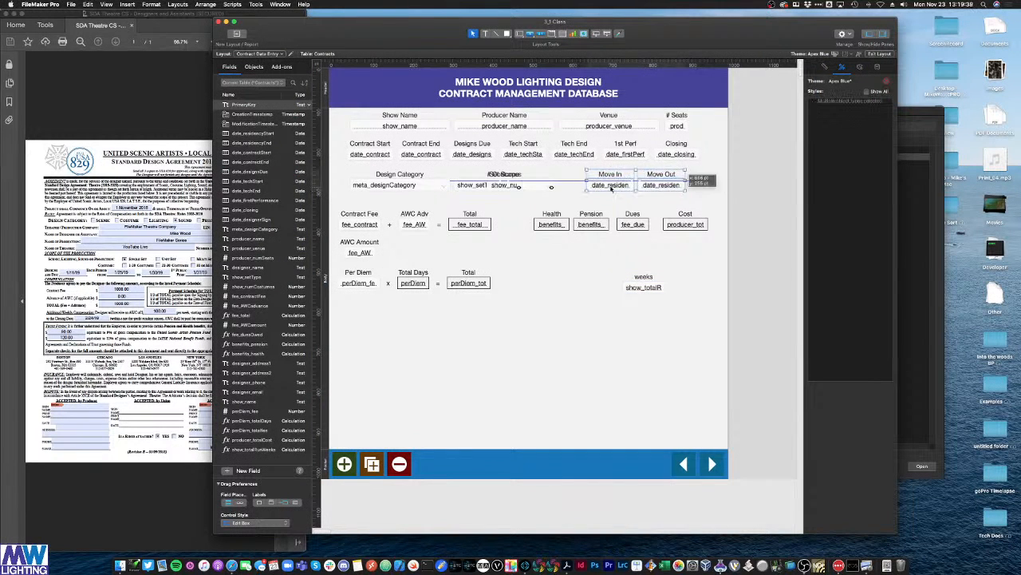
pyautogui.moveTo(674, 317); pyautogui.dragTo(683, 194)
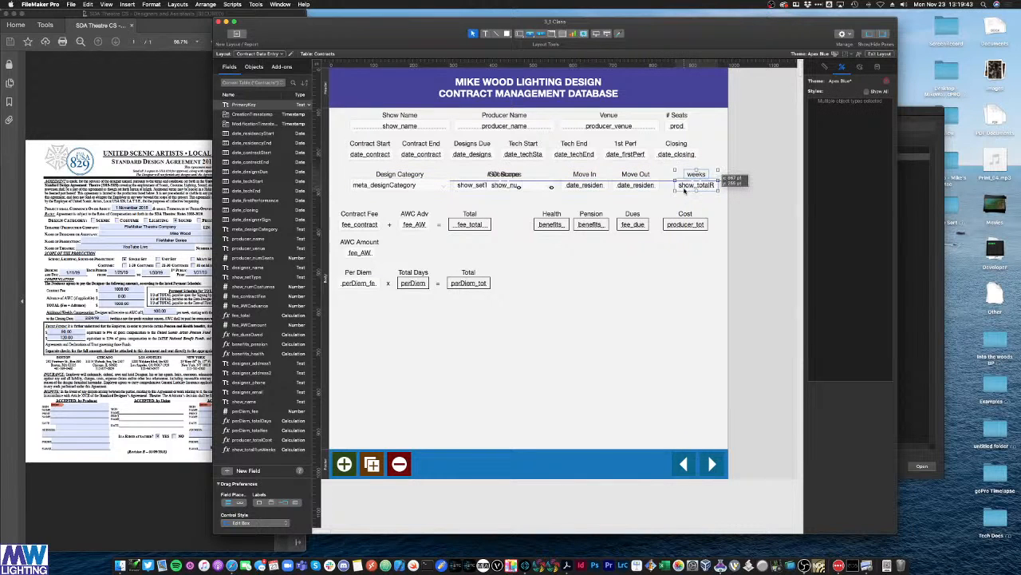
pyautogui.click(689, 288)
pyautogui.press('super+b')
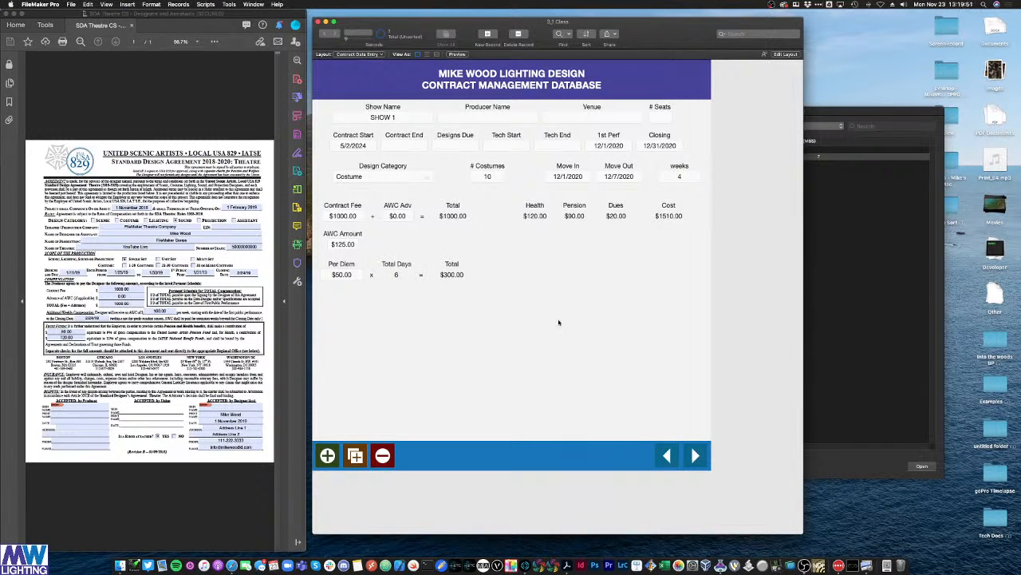
# Step: Tick YES for 'Rider attached' in the Acrobat agreement, then put Contract Data Entry into Layout mode
pyautogui.click(142, 101)
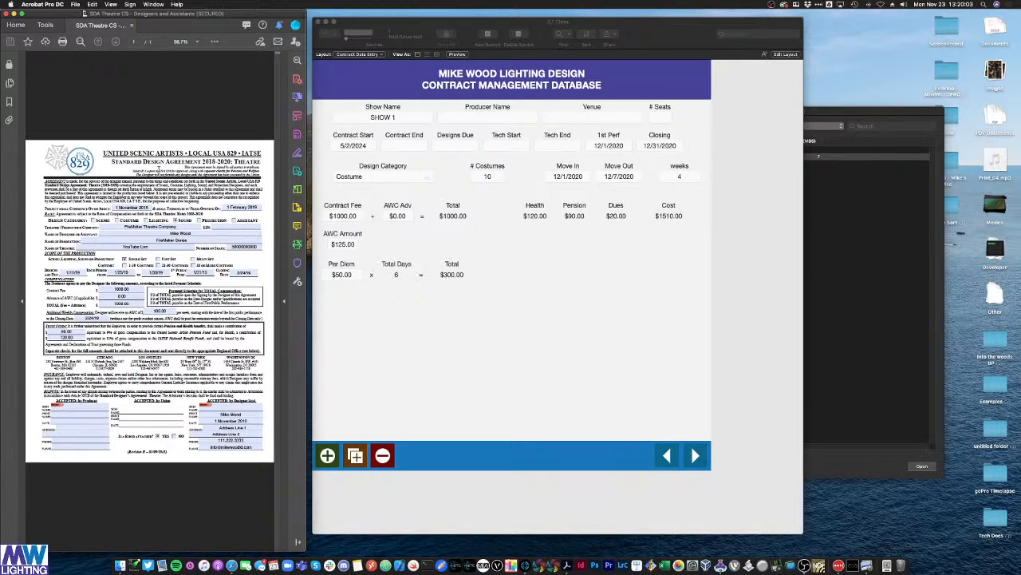
pyautogui.moveTo(201, 200); pyautogui.dragTo(56, 177)
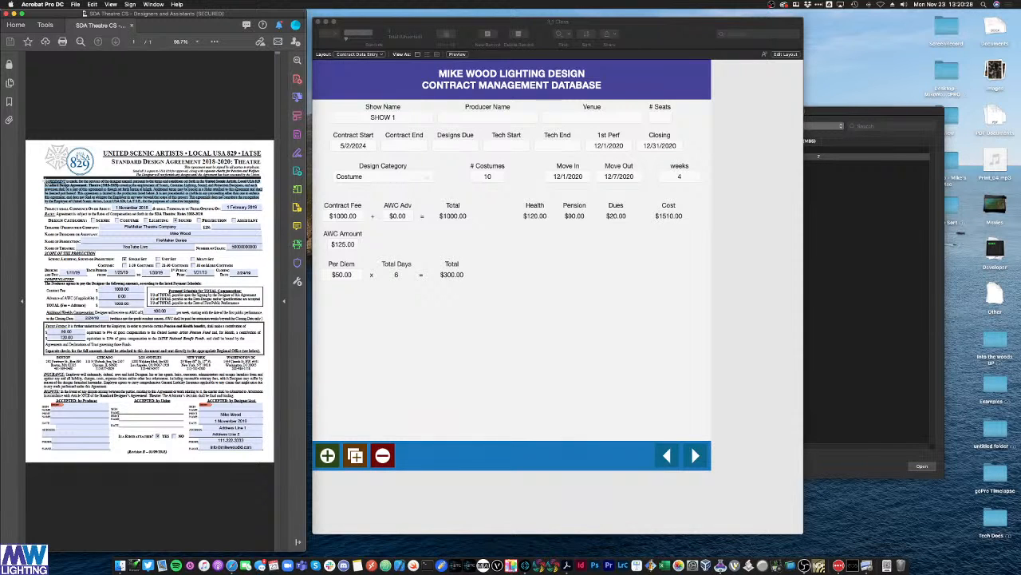
pyautogui.click(202, 478)
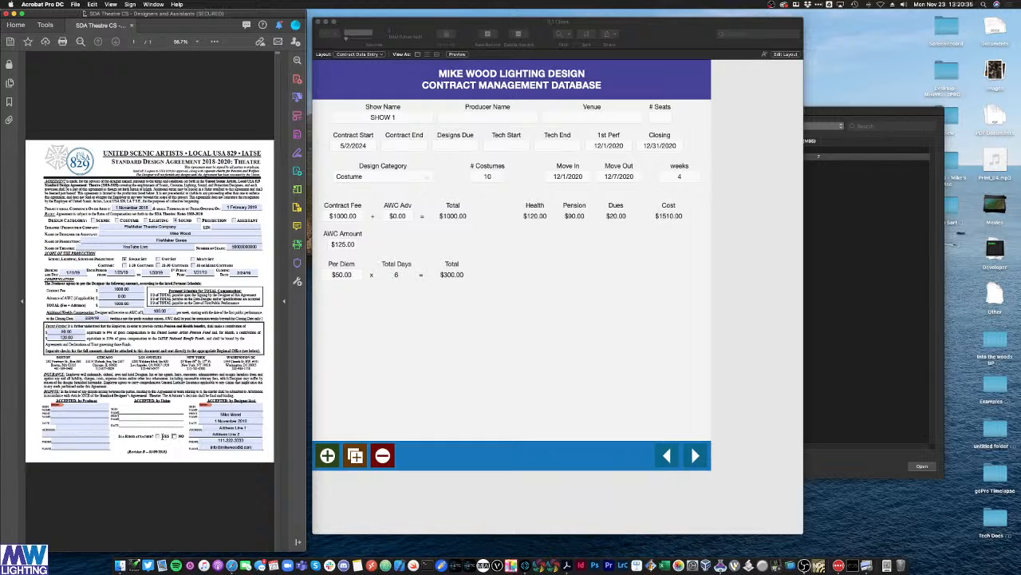
pyautogui.click(159, 436)
pyautogui.click(730, 276)
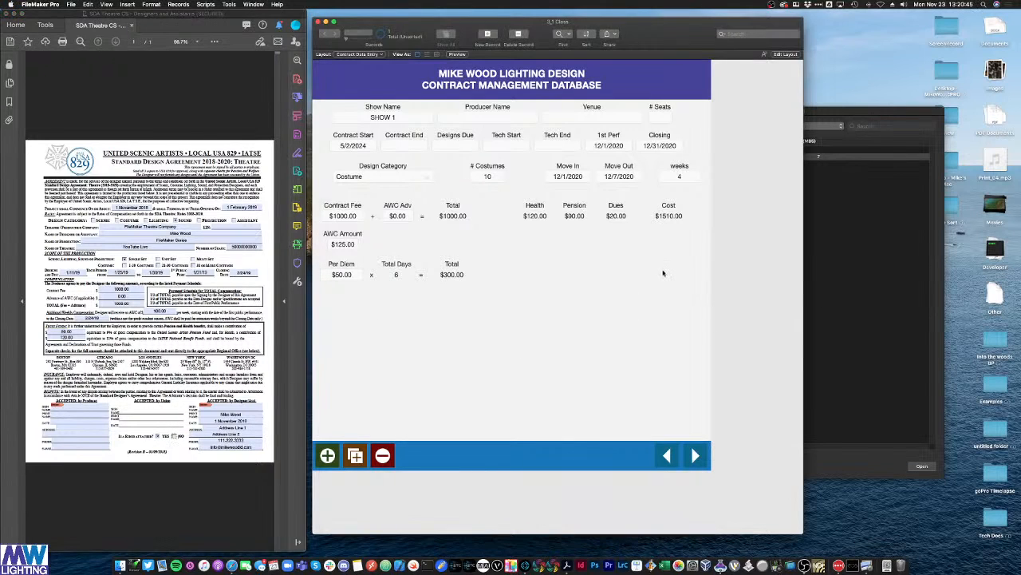
pyautogui.press('super+l')
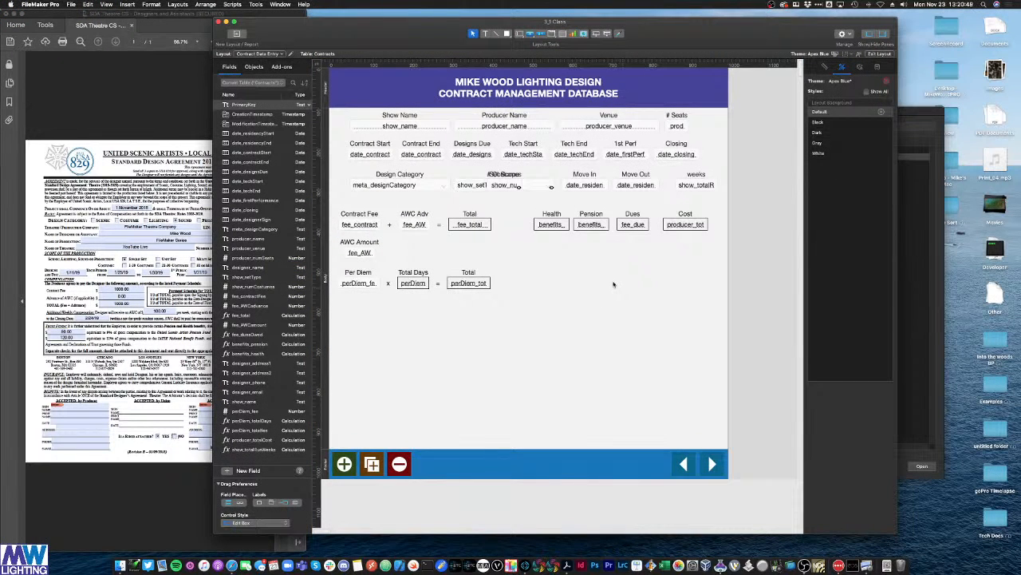
# Step: Create a new text field named rider_terms in the database field definitions
pyautogui.press('super+shift+d')
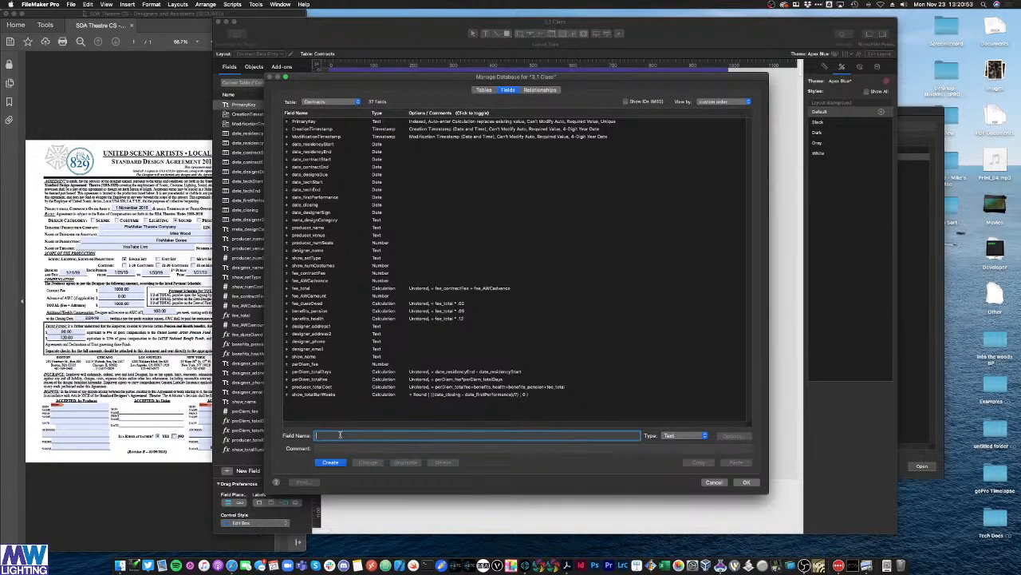
pyautogui.write('rider_terms')
pyautogui.press('Return')
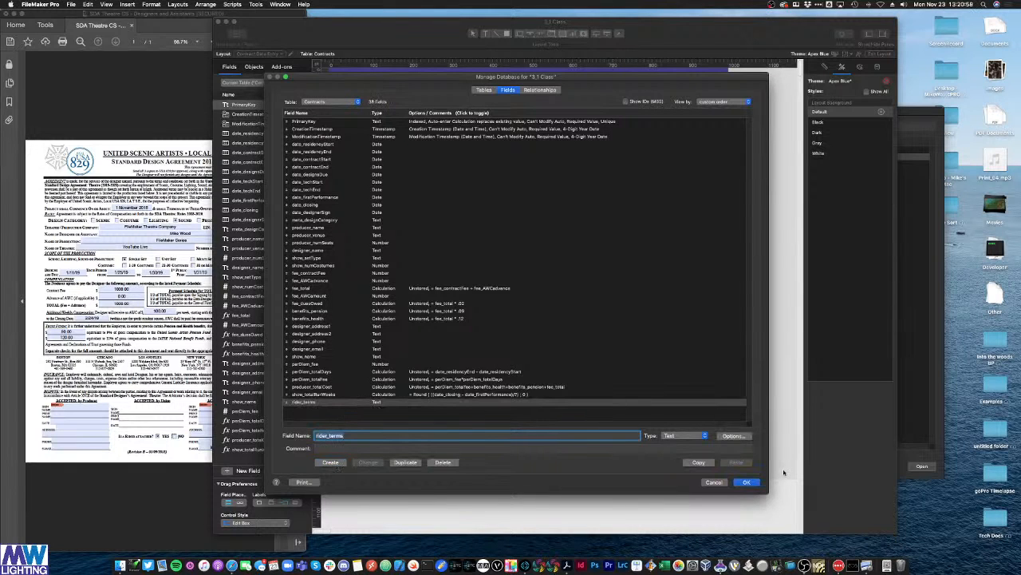
pyautogui.click(747, 482)
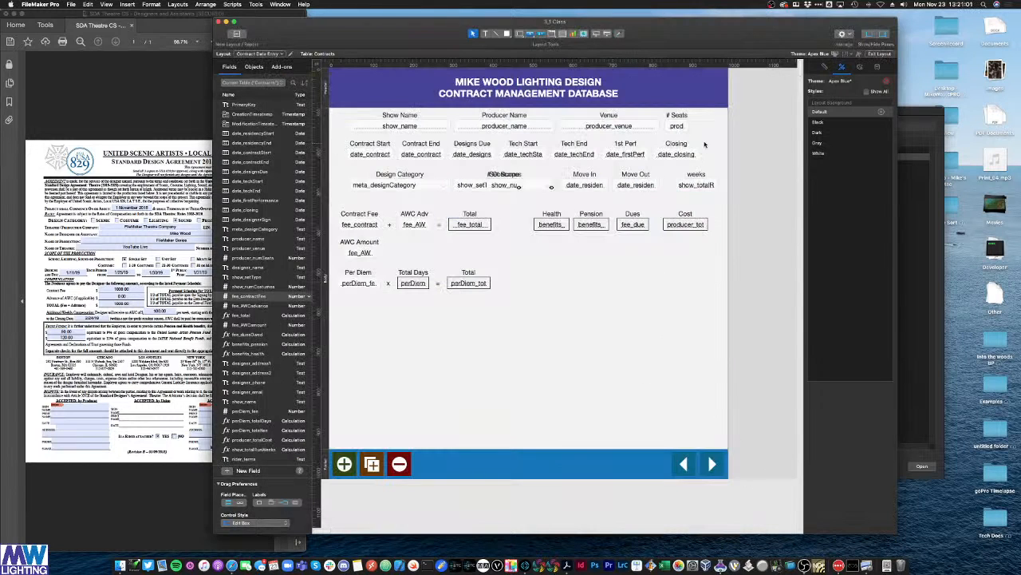
# Step: Paste a copy of the Venue label and field, and enlarge the field into a big box
pyautogui.click(608, 117)
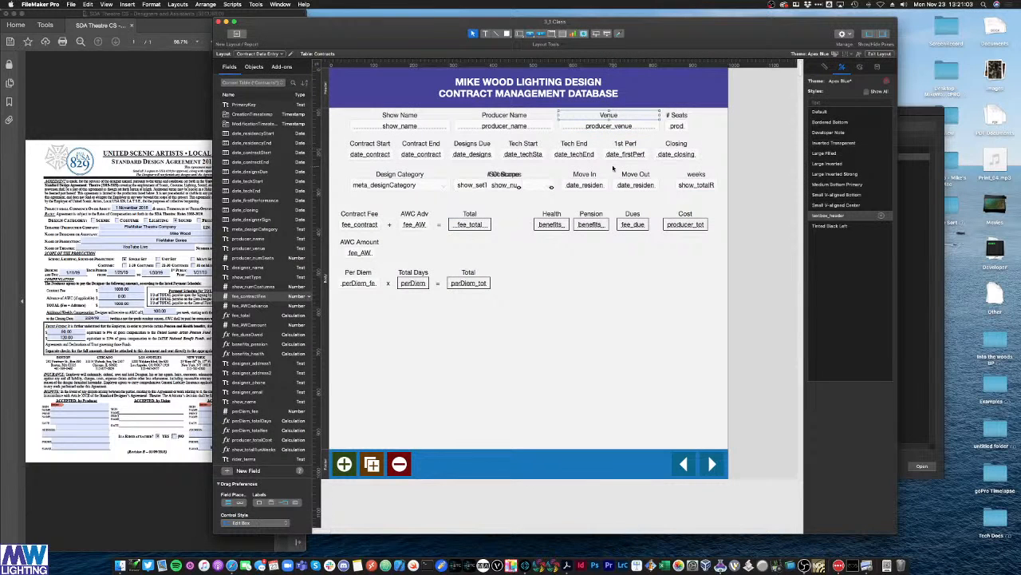
pyautogui.click(565, 295)
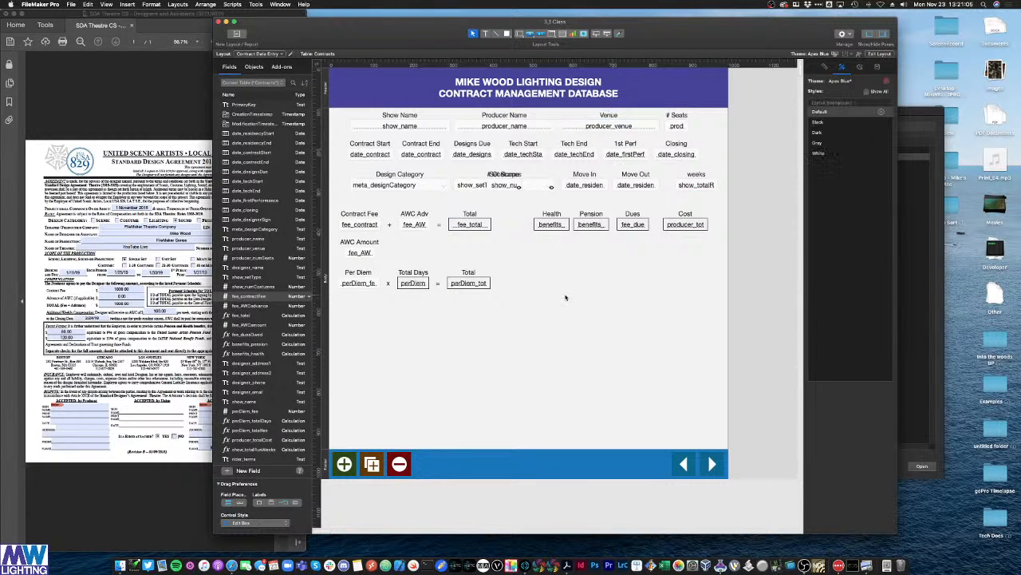
pyautogui.press('super+v')
pyautogui.moveTo(577, 301); pyautogui.dragTo(701, 276)
pyautogui.click(609, 301)
pyautogui.click(605, 276)
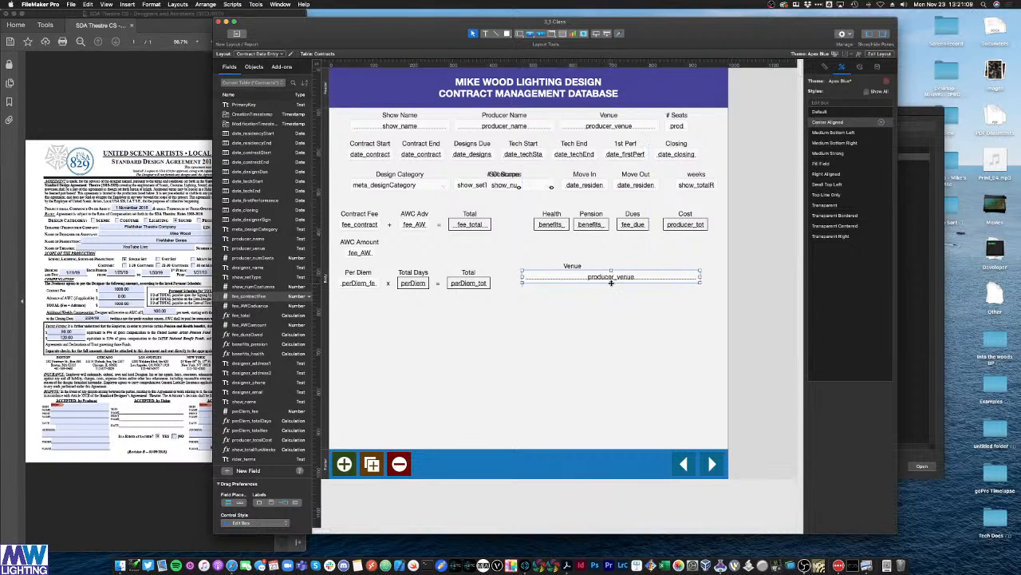
pyautogui.moveTo(612, 282); pyautogui.dragTo(614, 435)
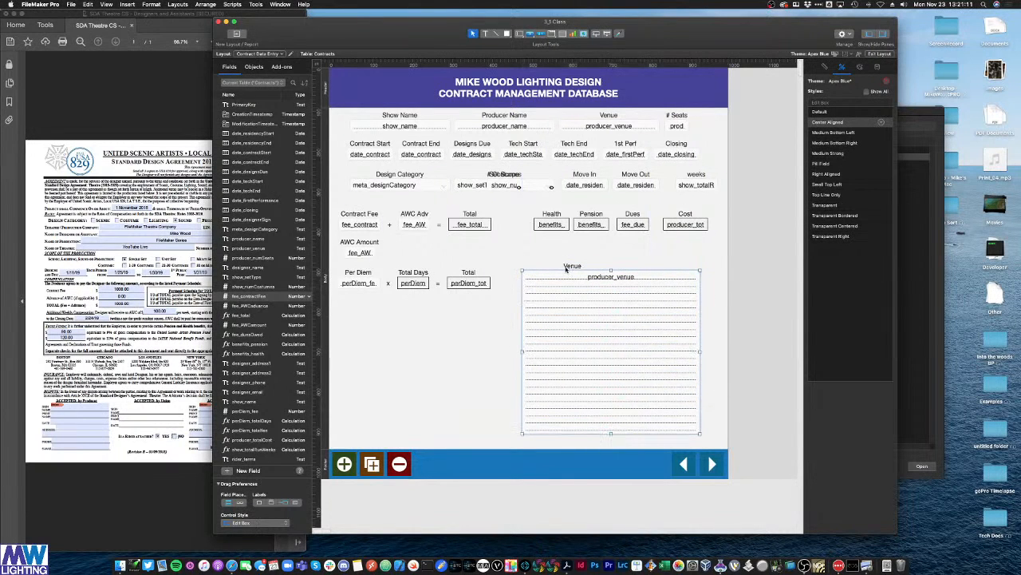
pyautogui.moveTo(566, 269); pyautogui.dragTo(605, 269)
# Step: Rename the copied label to RIDER TERMS and arrange it above the resized box
pyautogui.tripleClick(610, 267)
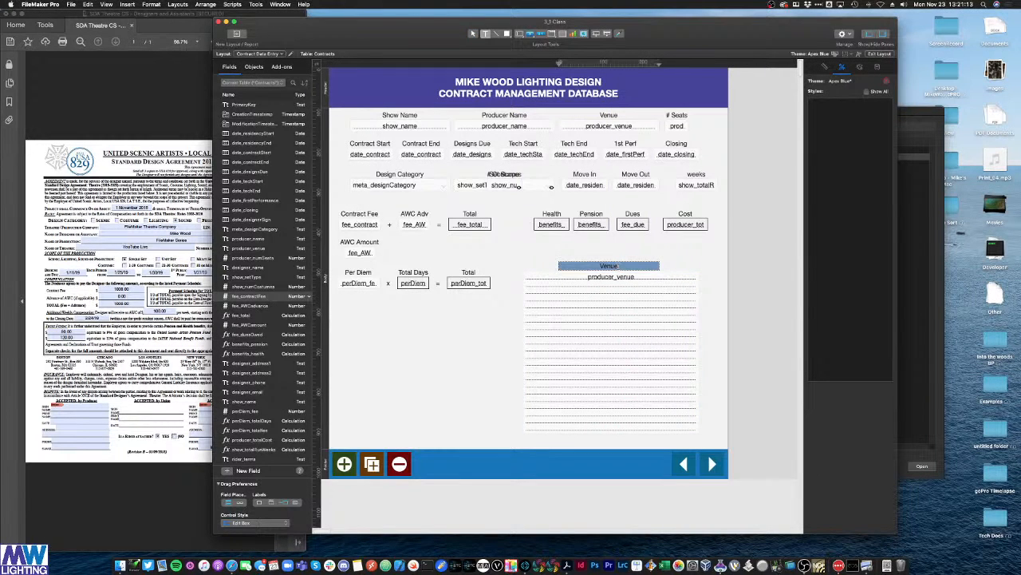
pyautogui.write('RIDER TERMS')
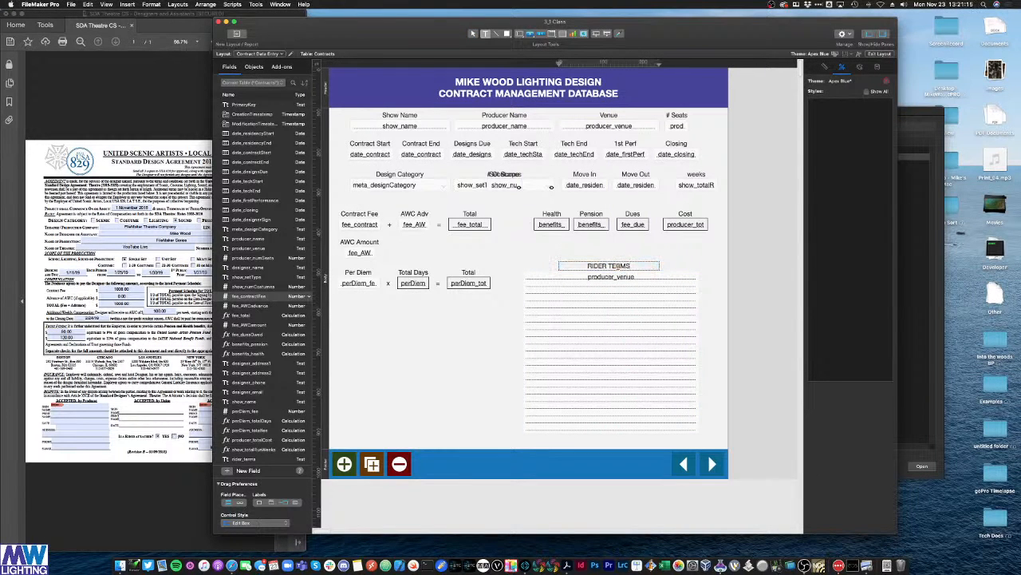
pyautogui.click(630, 234)
pyautogui.moveTo(625, 266); pyautogui.dragTo(624, 253)
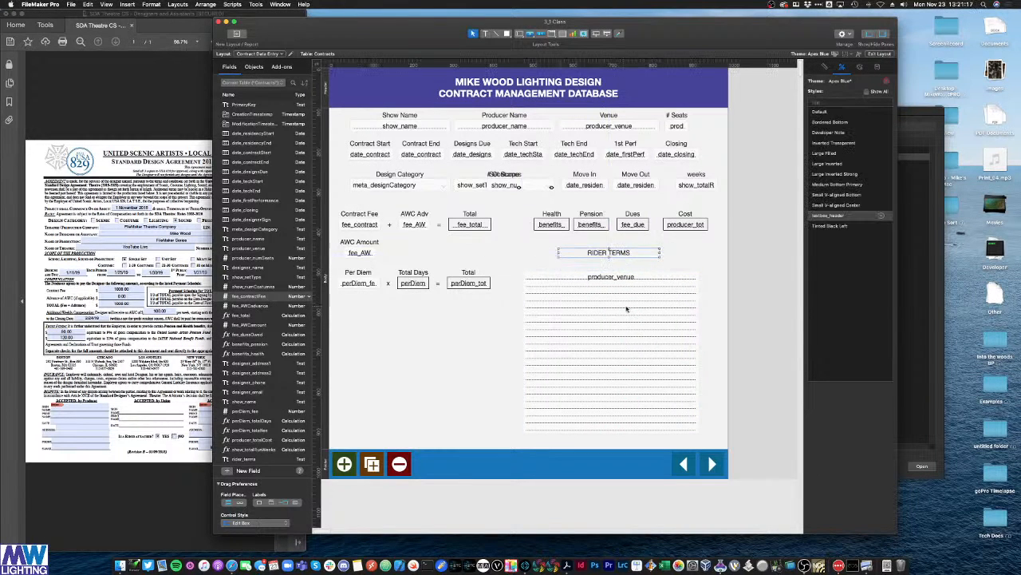
pyautogui.moveTo(626, 309); pyautogui.dragTo(625, 296)
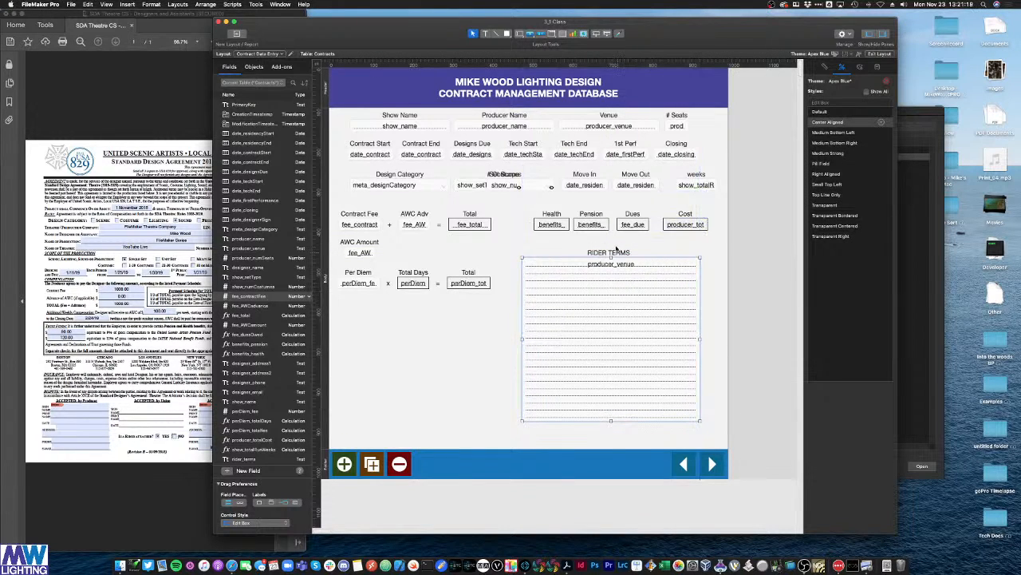
pyautogui.moveTo(616, 253); pyautogui.dragTo(619, 253)
pyautogui.click(633, 380)
pyautogui.moveTo(611, 420); pyautogui.dragTo(612, 325)
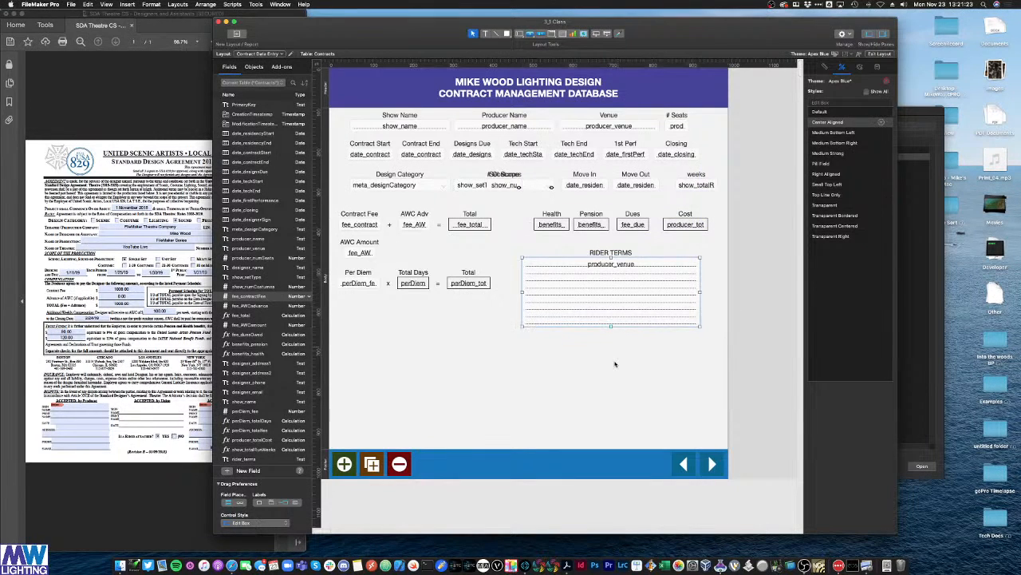
pyautogui.click(614, 363)
# Step: Make the large box display the rider_terms field
pyautogui.doubleClick(627, 315)
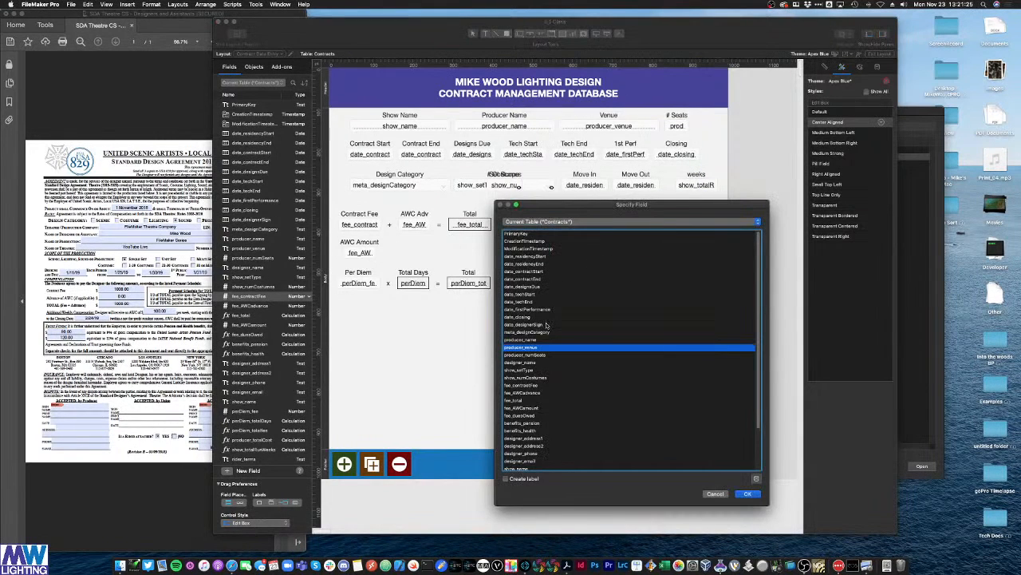
pyautogui.scroll(-2, 546, 351)
pyautogui.doubleClick(527, 467)
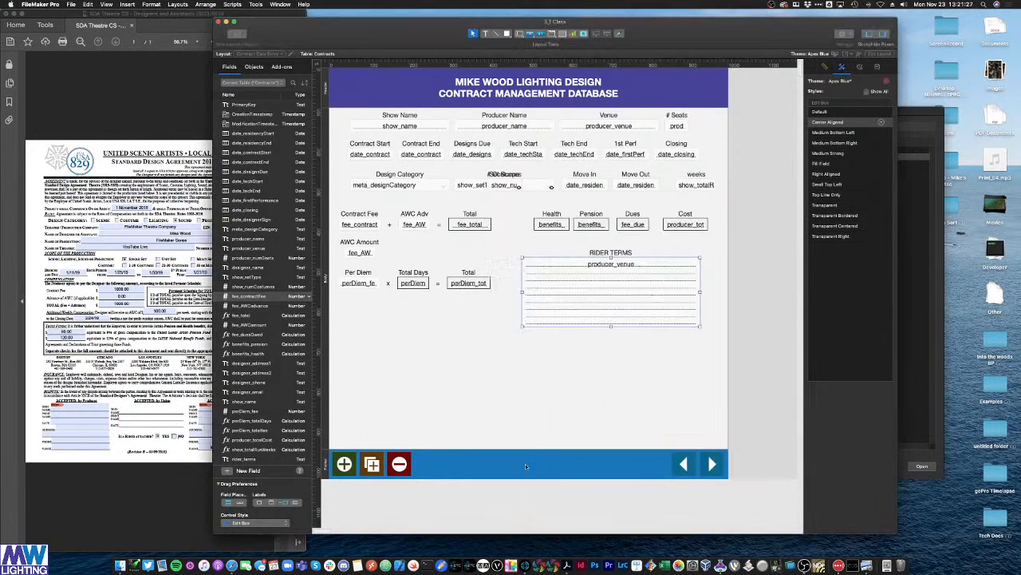
# Step: In Browse mode, type 'THEATRE AGREES TO PROVIDE $300 IN RENTAL CAR' into RIDER TERMS
pyautogui.press('super+b')
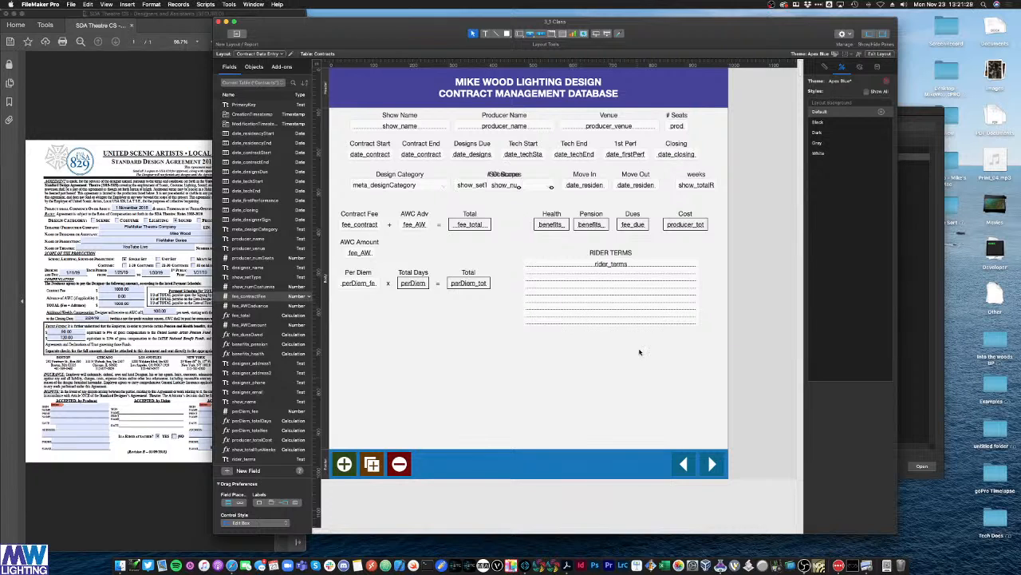
pyautogui.click(581, 275)
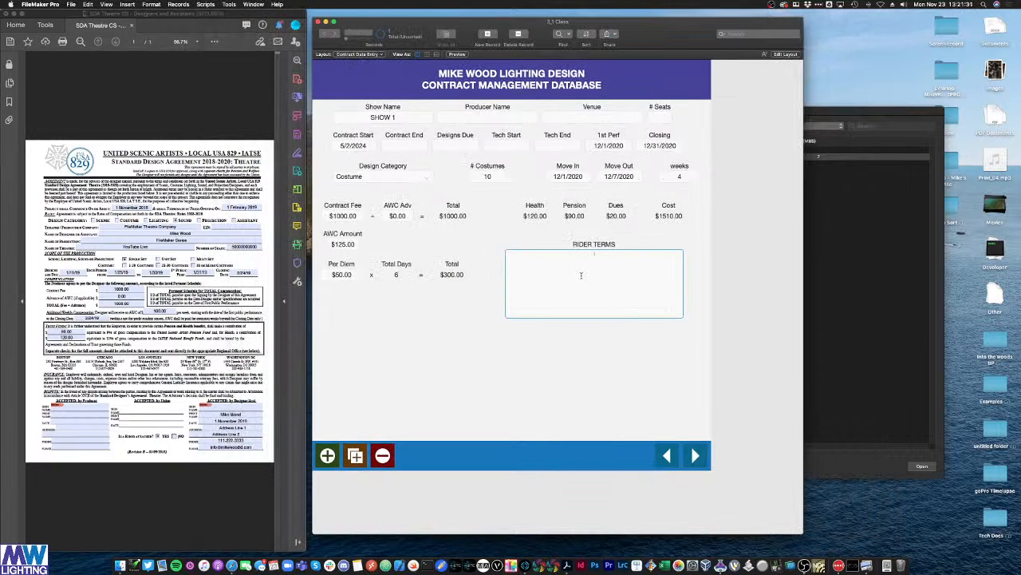
pyautogui.write('THEATRE AFR')
pyautogui.press('BackSpace')
pyautogui.press('BackSpace')
pyautogui.write('GREES TO PROVIDE $300 IN RETA')
# Step: Complete RIDER TERMS with 'RENTAL CAR REIMBURSEMENT', fix the typos, and commit the record
pyautogui.press('BackSpace')
pyautogui.press('BackSpace')
pyautogui.write('NTAL CAR ')
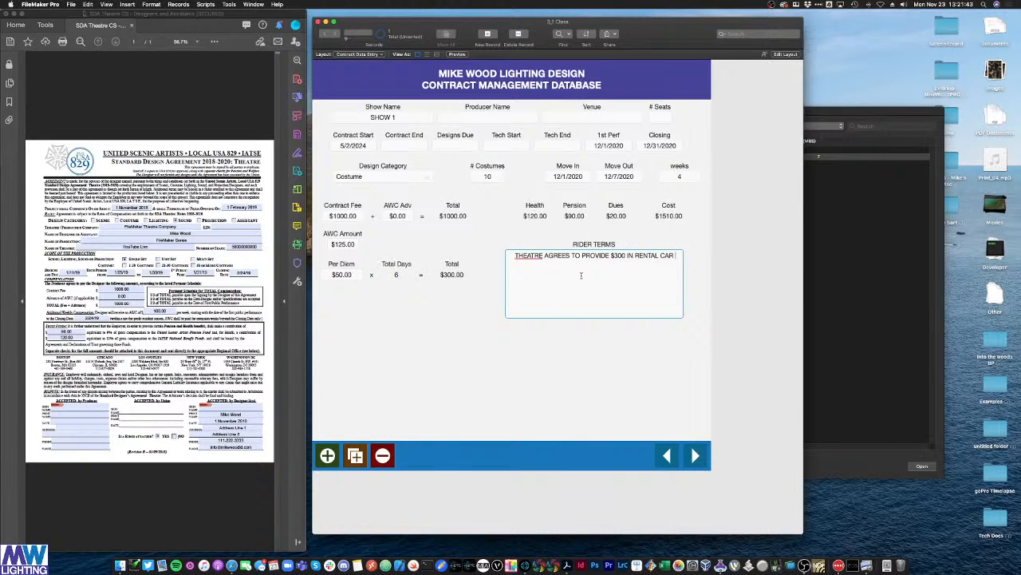
pyautogui.write('REIMBURSEMENT')
pyautogui.click(729, 245)
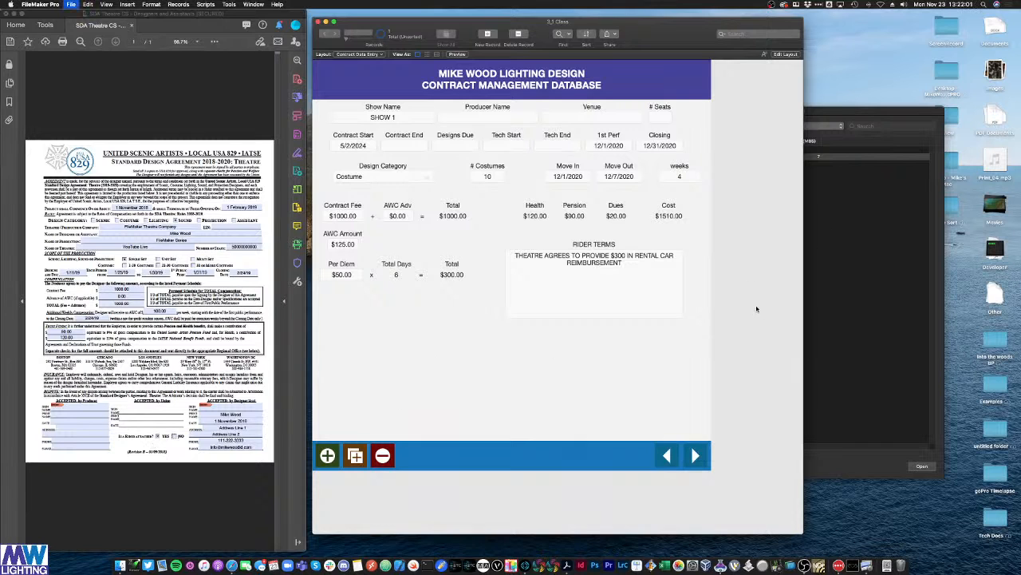
# Step: Define a lowercase show_logo field of type Container and close the field definitions
pyautogui.press('super+shift+d')
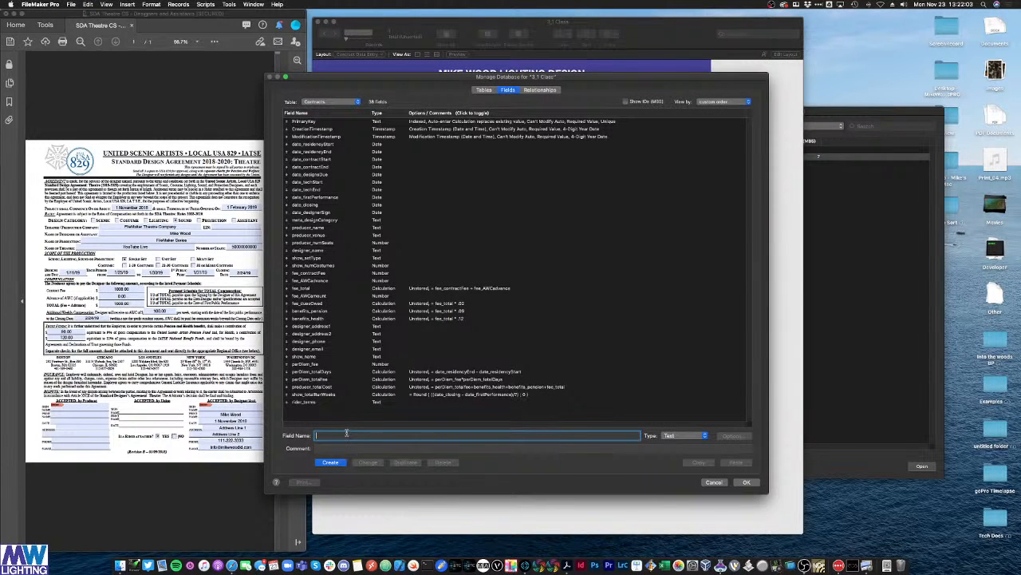
pyautogui.write('SHOW_LOGO')
pyautogui.press('super+a')
pyautogui.write('show')
pyautogui.click(230, 96)
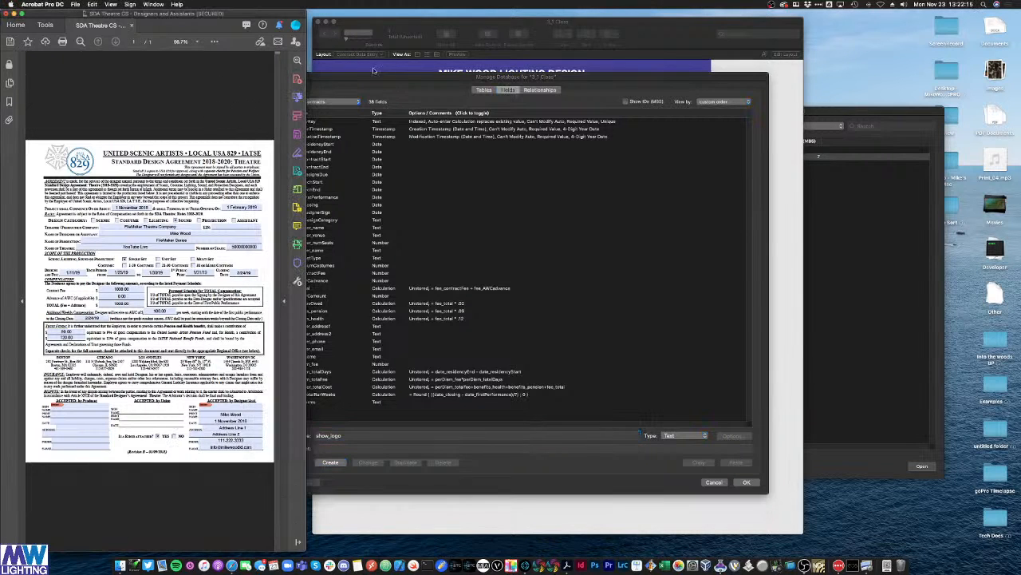
pyautogui.click(414, 82)
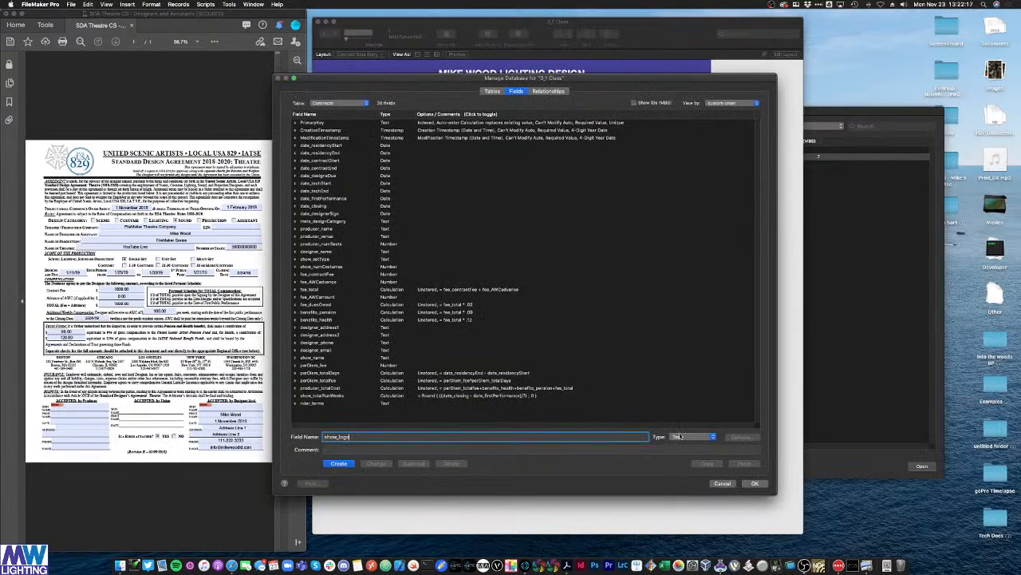
pyautogui.click(680, 437)
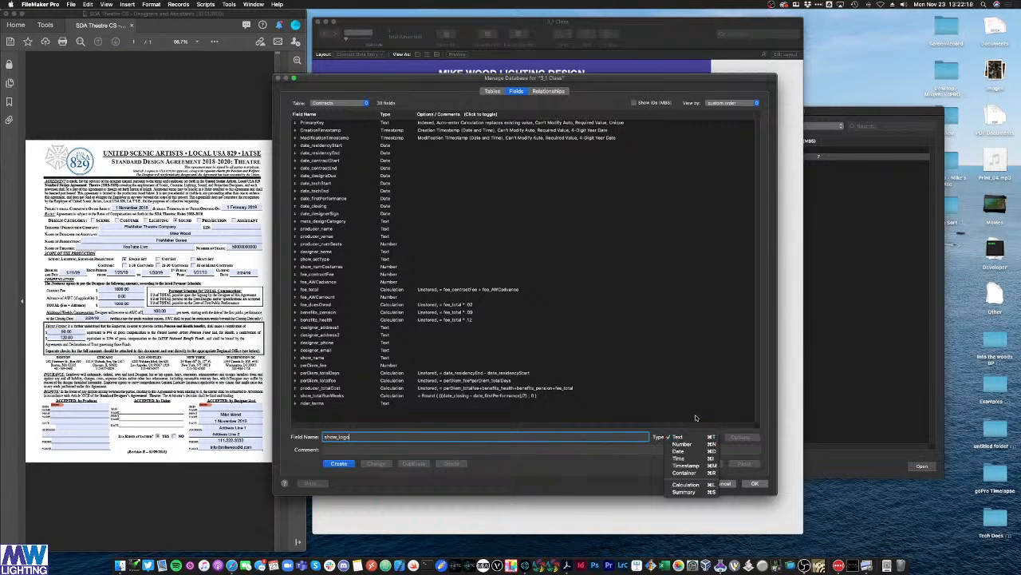
pyautogui.click(684, 472)
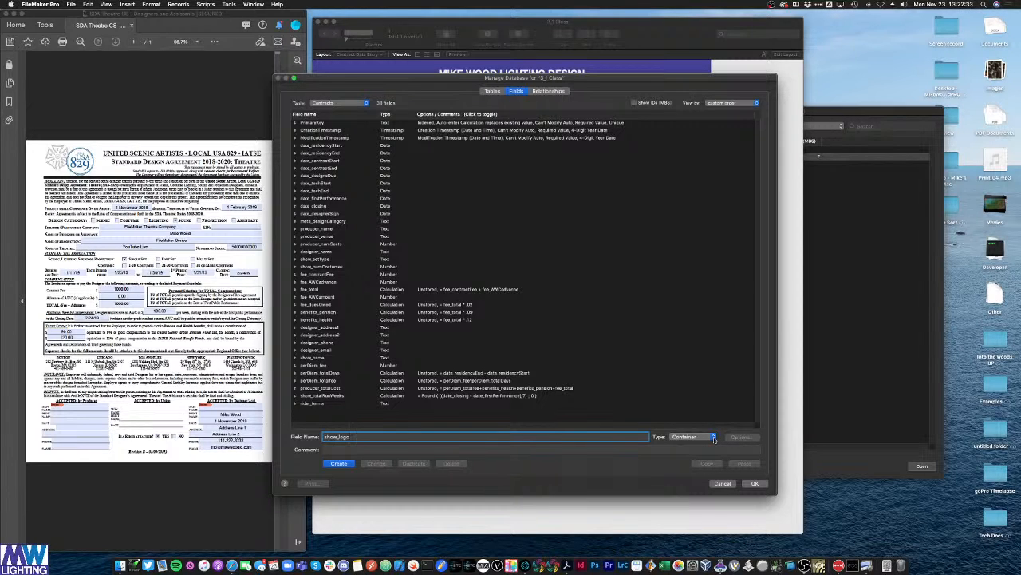
pyautogui.click(342, 464)
pyautogui.click(756, 483)
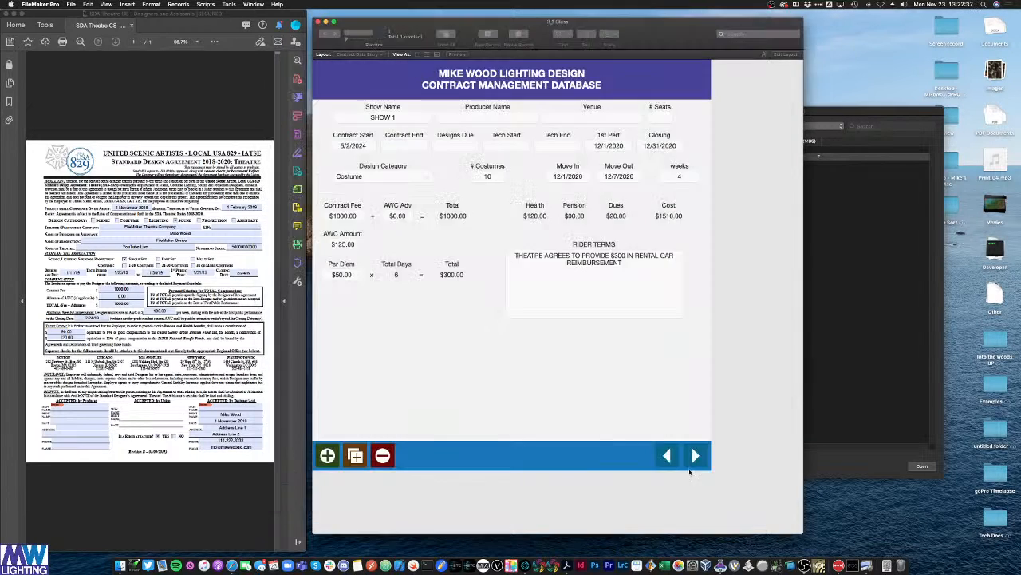
# Step: In Layout mode, place the show_logo field on the layout without its default label
pyautogui.press('super+l')
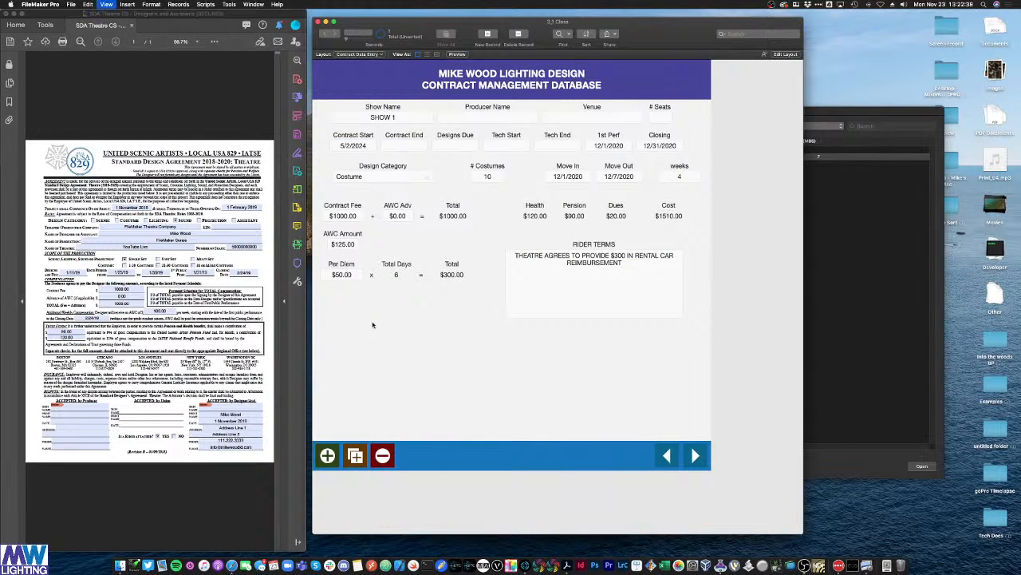
pyautogui.scroll(-1, 261, 410)
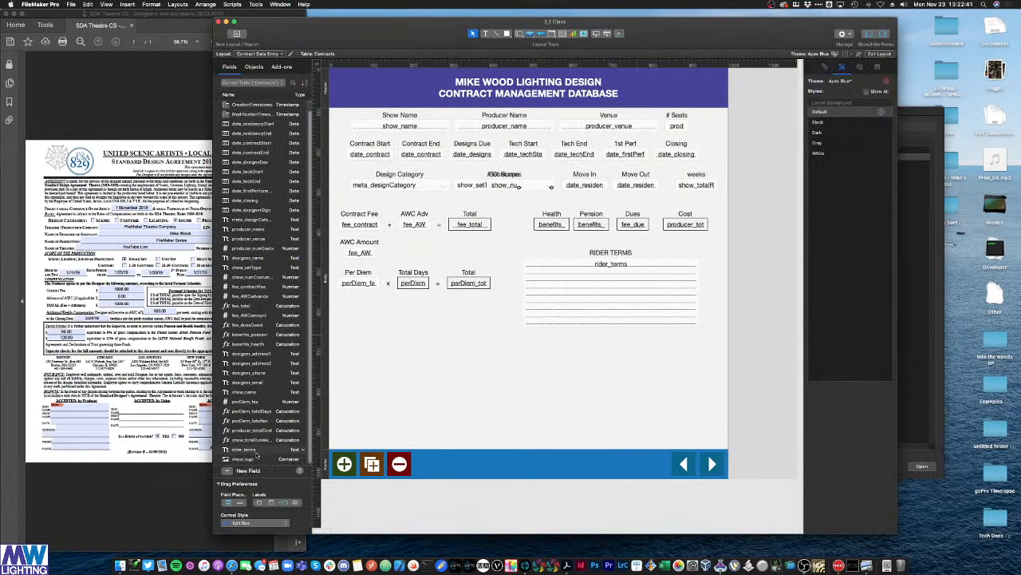
pyautogui.moveTo(243, 458); pyautogui.dragTo(408, 325)
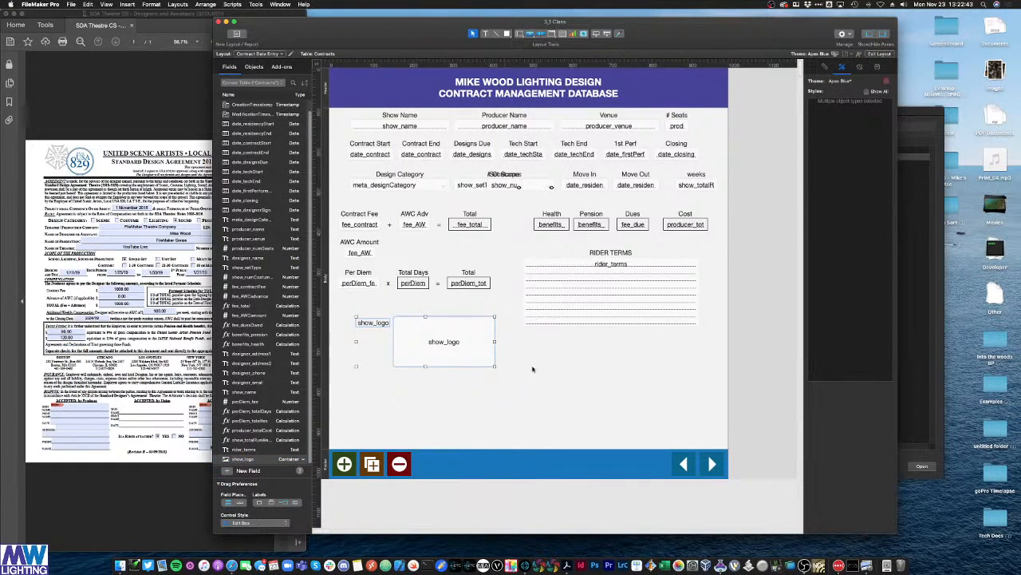
pyautogui.click(375, 322)
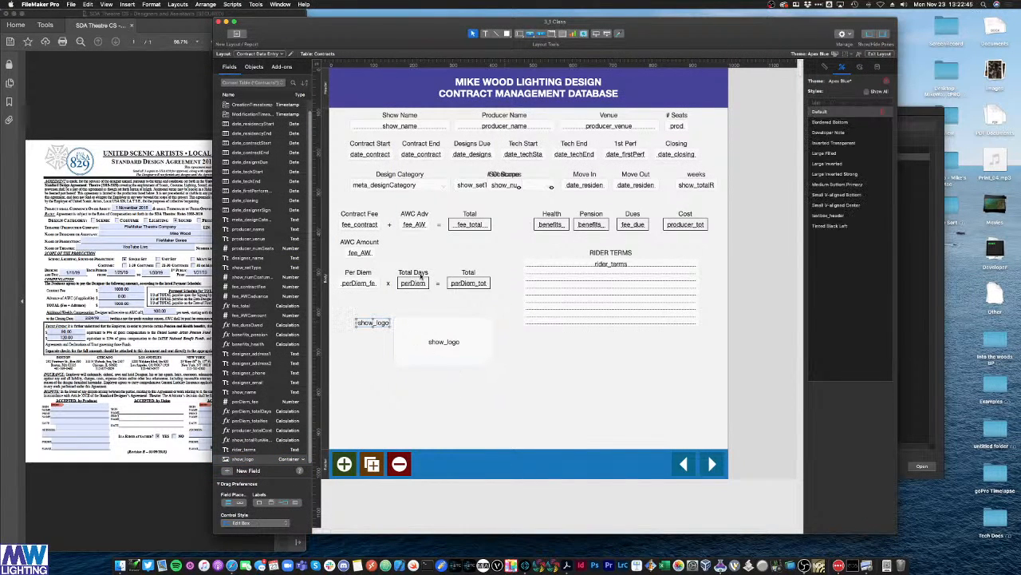
pyautogui.press('Delete')
# Step: Duplicate the Total Days label above the logo field and retitle it 'Show Logo'
pyautogui.click(419, 273)
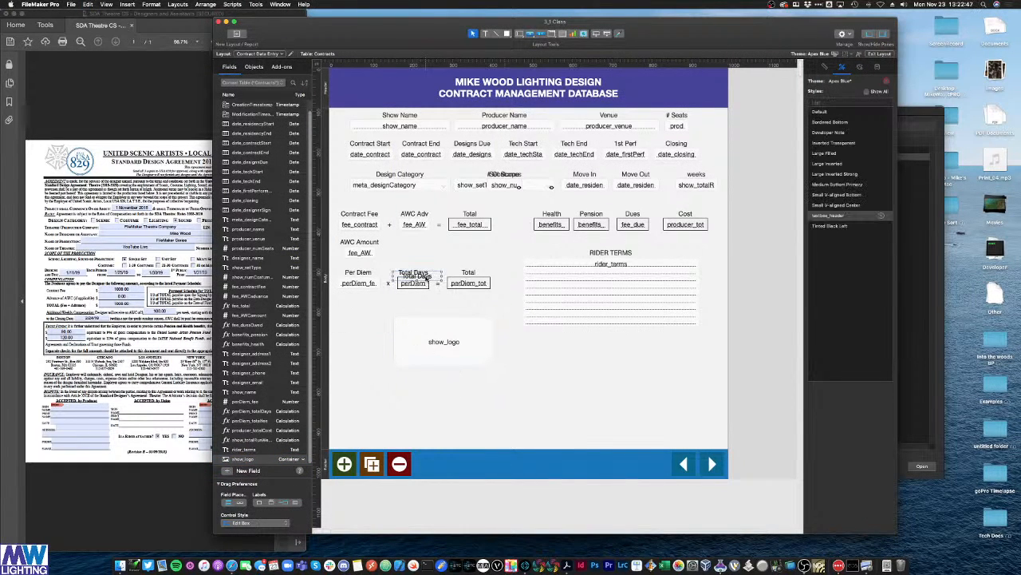
pyautogui.moveTo(419, 273); pyautogui.dragTo(455, 313)
pyautogui.doubleClick(444, 312)
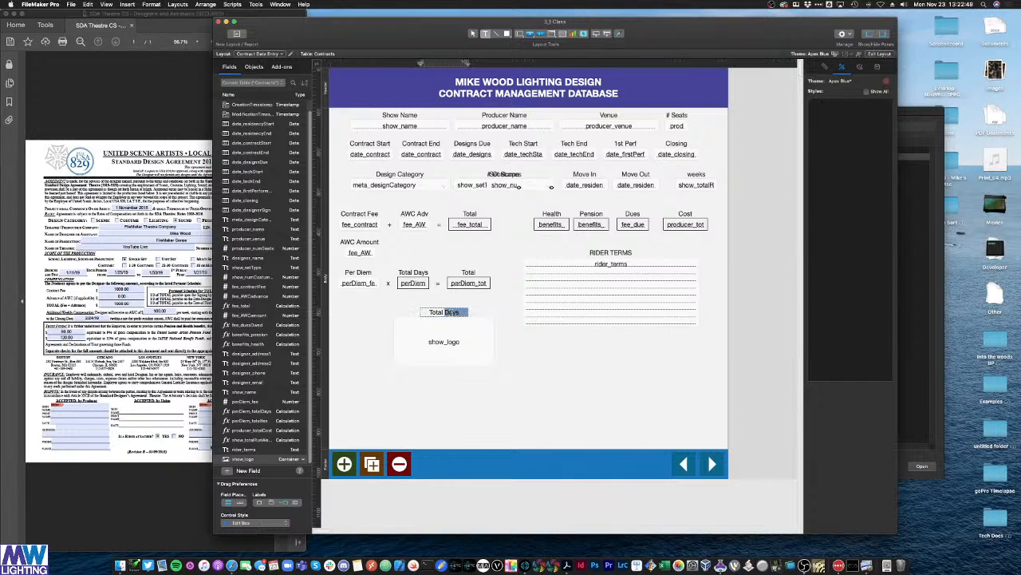
pyautogui.write('Show Logo')
pyautogui.click(456, 369)
# Step: Enlarge the logo container, align it with its label under Per Diem, and shorten the body
pyautogui.click(453, 360)
pyautogui.moveTo(445, 366); pyautogui.dragTo(446, 386)
pyautogui.moveTo(495, 352); pyautogui.dragTo(513, 352)
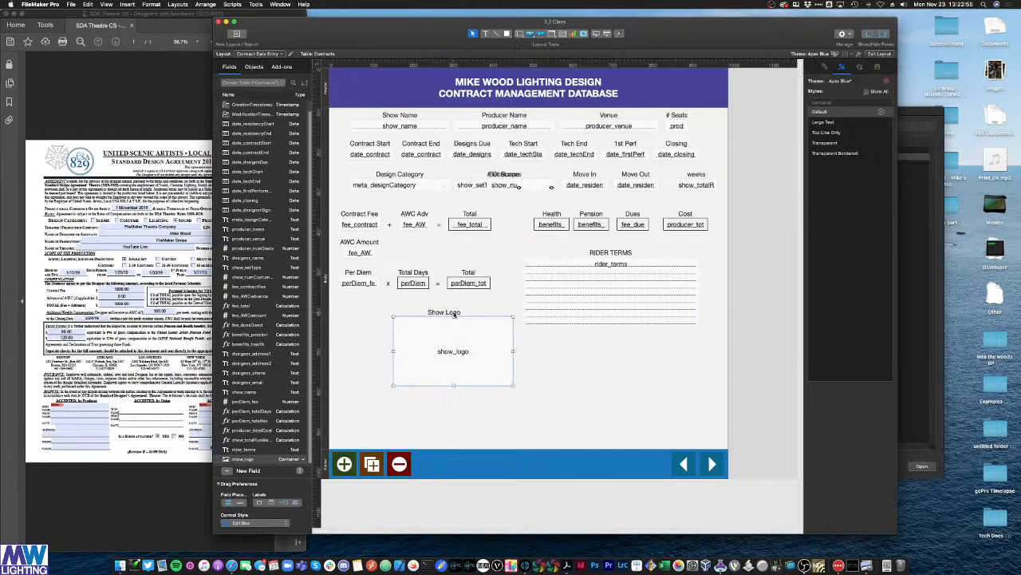
pyautogui.moveTo(454, 313); pyautogui.dragTo(463, 313)
pyautogui.keyDown('shift'); pyautogui.click(463, 350); pyautogui.keyUp('shift')
pyautogui.moveTo(473, 358); pyautogui.dragTo(418, 350)
pyautogui.click(503, 371)
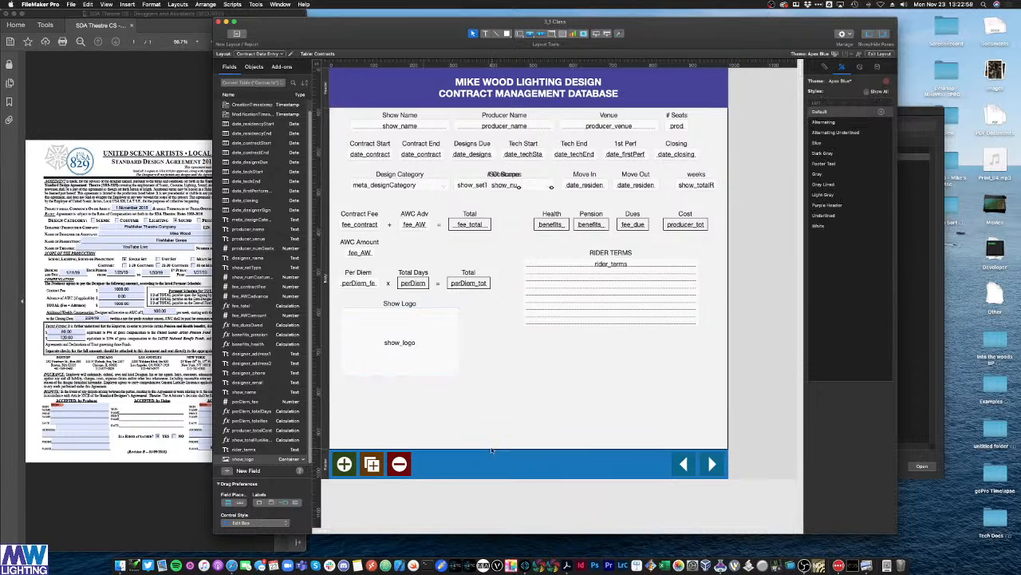
pyautogui.moveTo(493, 448); pyautogui.dragTo(504, 384)
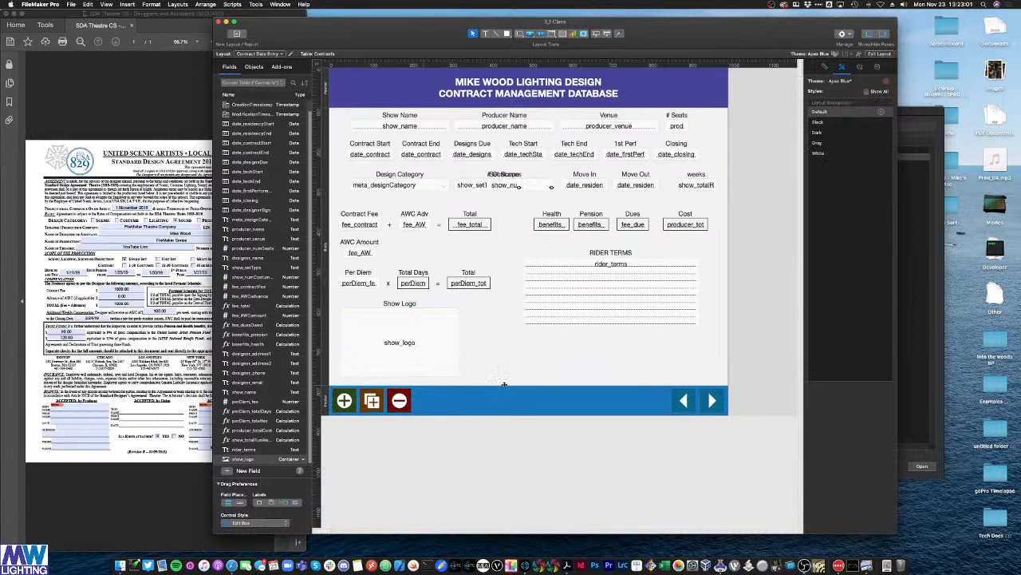
pyautogui.press('super+b')
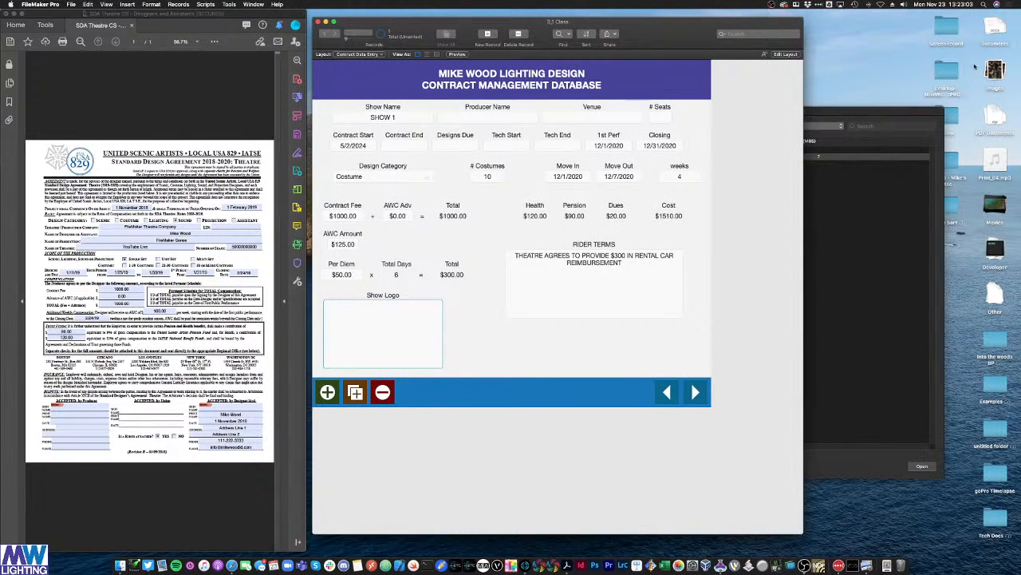
# Step: Download IMG_3708.jpeg on the desktop and drag it into the Show Logo container
pyautogui.click(975, 67)
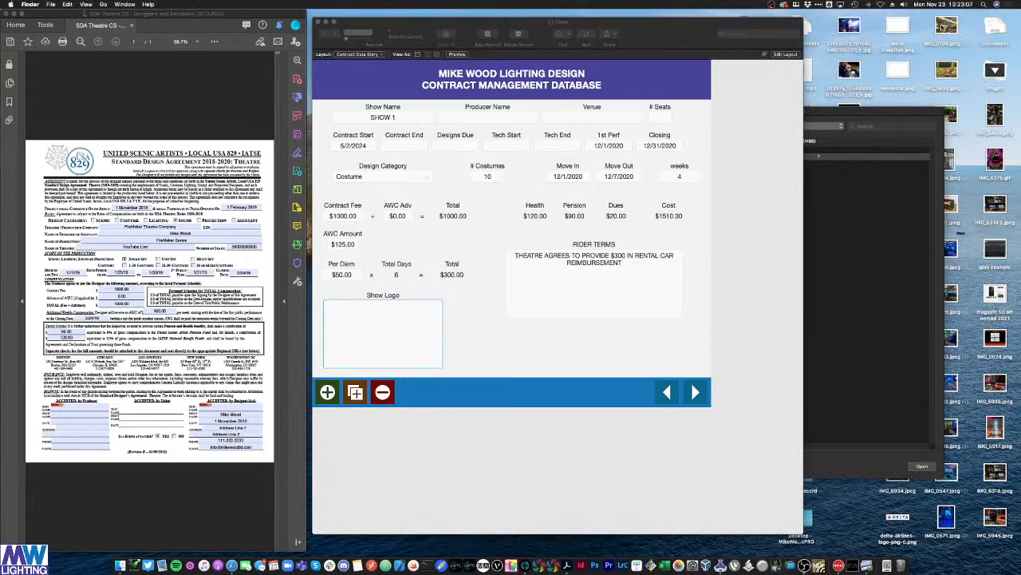
pyautogui.rightClick(950, 29)
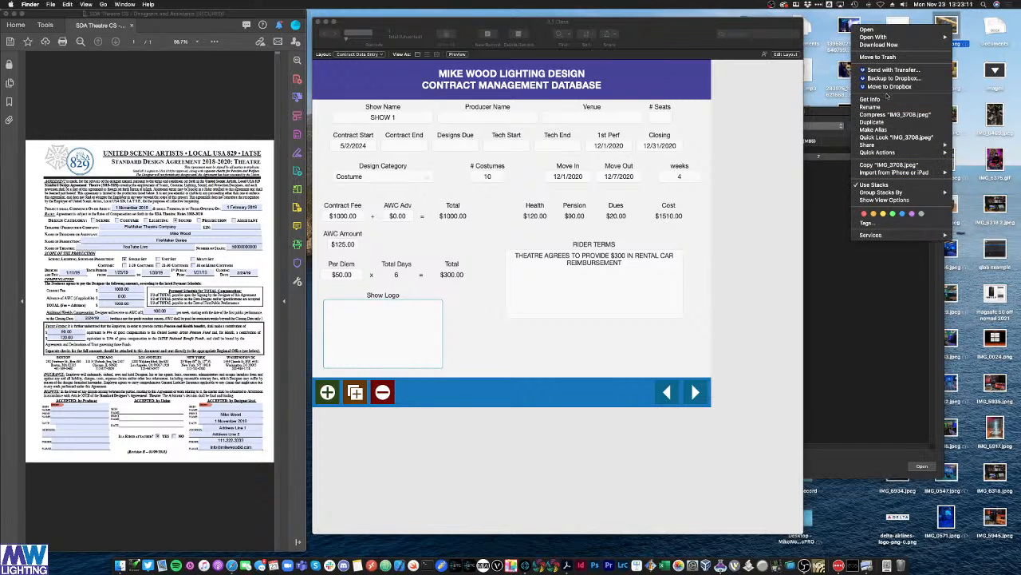
pyautogui.click(900, 45)
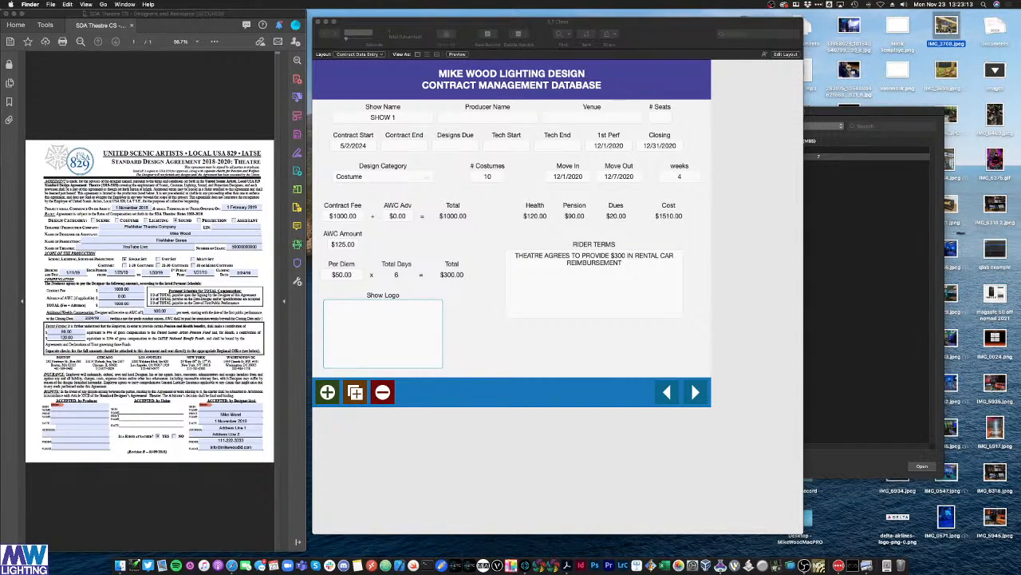
pyautogui.moveTo(950, 30); pyautogui.dragTo(405, 335)
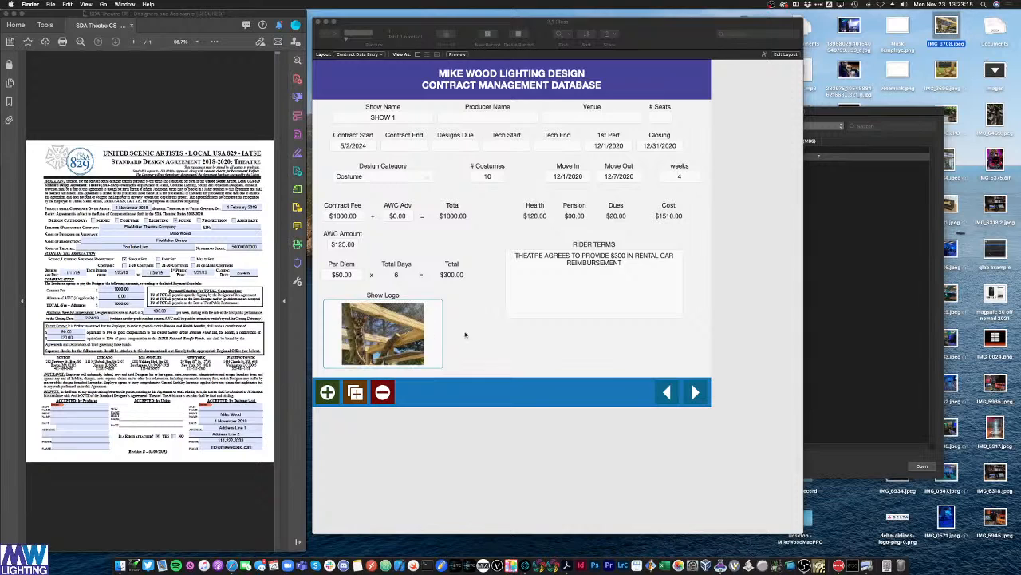
pyautogui.click(646, 272)
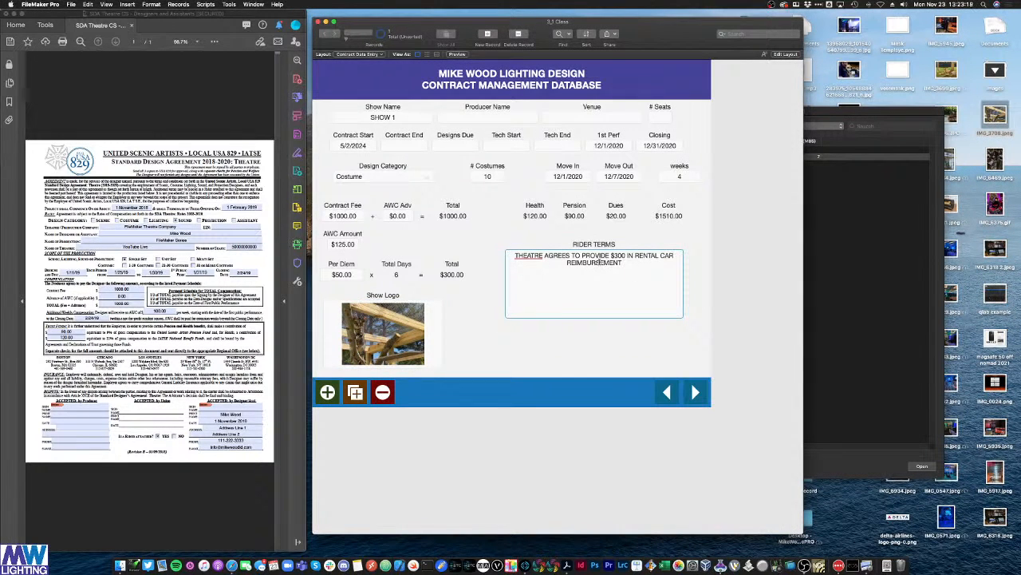
# Step: Create a blank contract record, then delete it and keep the SHOW 1 record
pyautogui.click(328, 392)
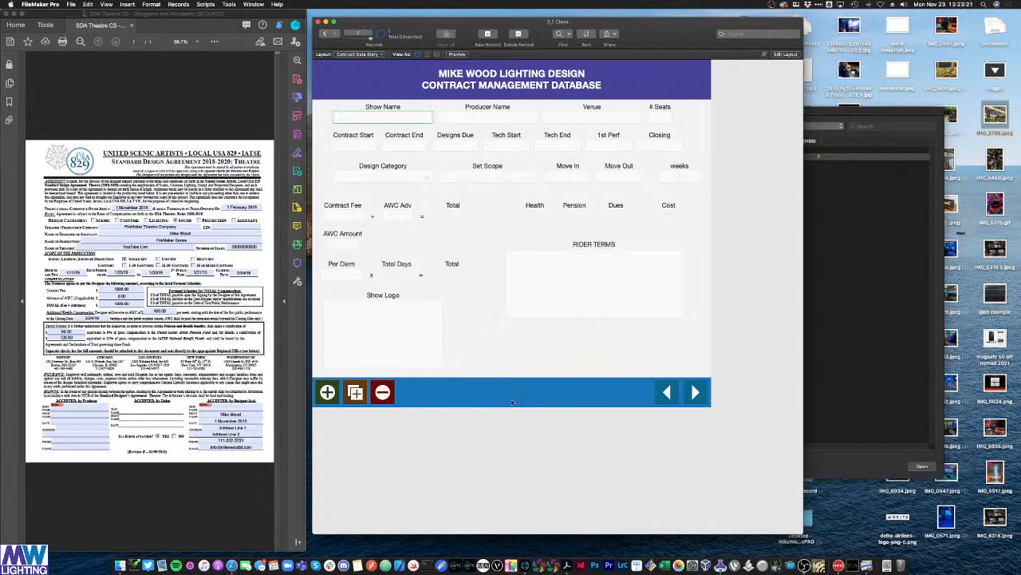
pyautogui.click(666, 392)
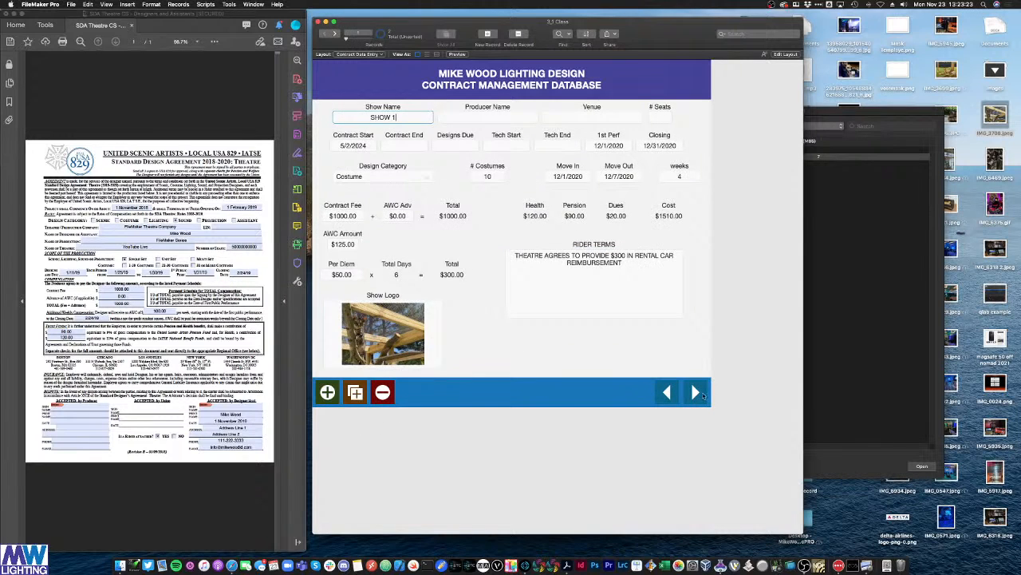
pyautogui.click(702, 394)
pyautogui.click(385, 398)
pyautogui.click(530, 182)
# Step: Set seats to 100, Contract End to 11/23/2020 and Designs Due to 11/19/2020
pyautogui.click(670, 117)
pyautogui.write('100')
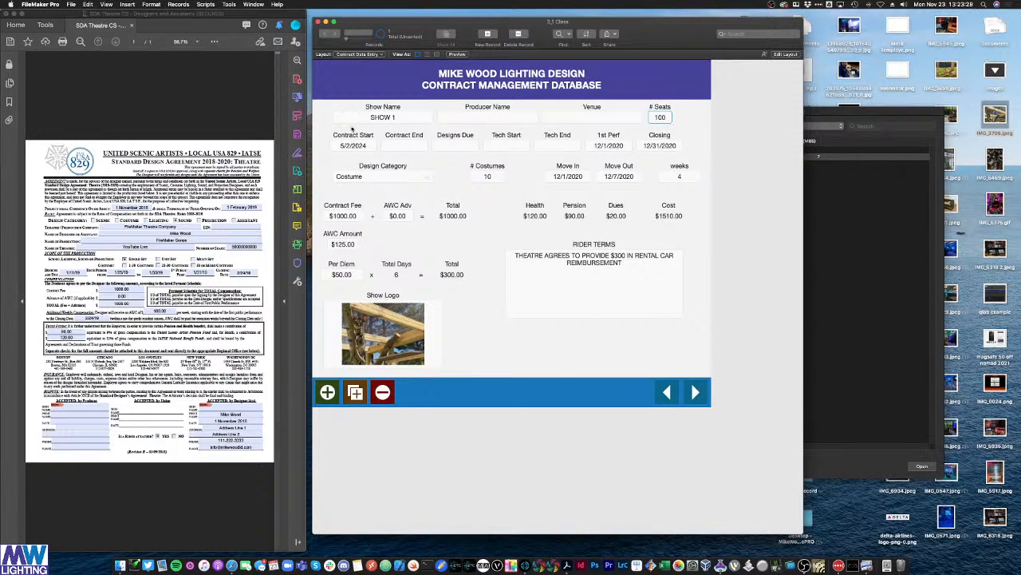
pyautogui.click(394, 146)
pyautogui.click(379, 192)
pyautogui.click(457, 146)
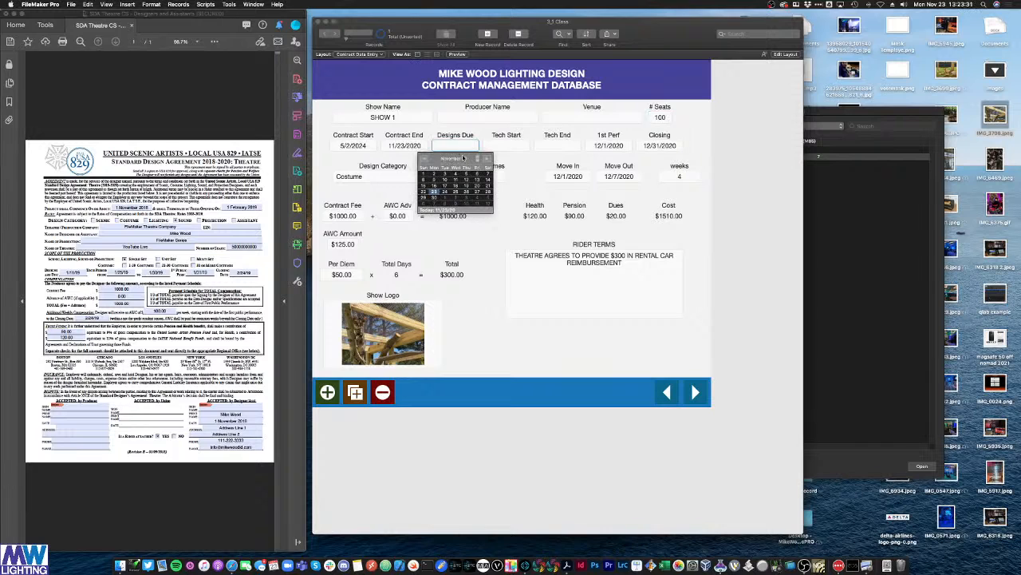
pyautogui.click(467, 185)
# Step: Set Tech Start 11/26/2020 and Tech End 11/18/2020, keeping 1st Perf at 12/1/2020
pyautogui.click(510, 147)
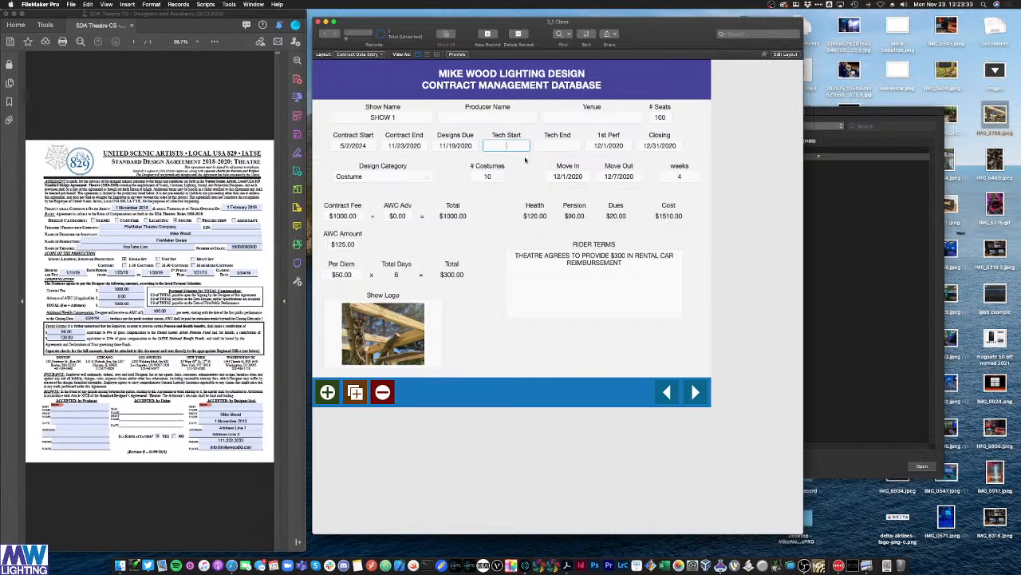
pyautogui.click(516, 149)
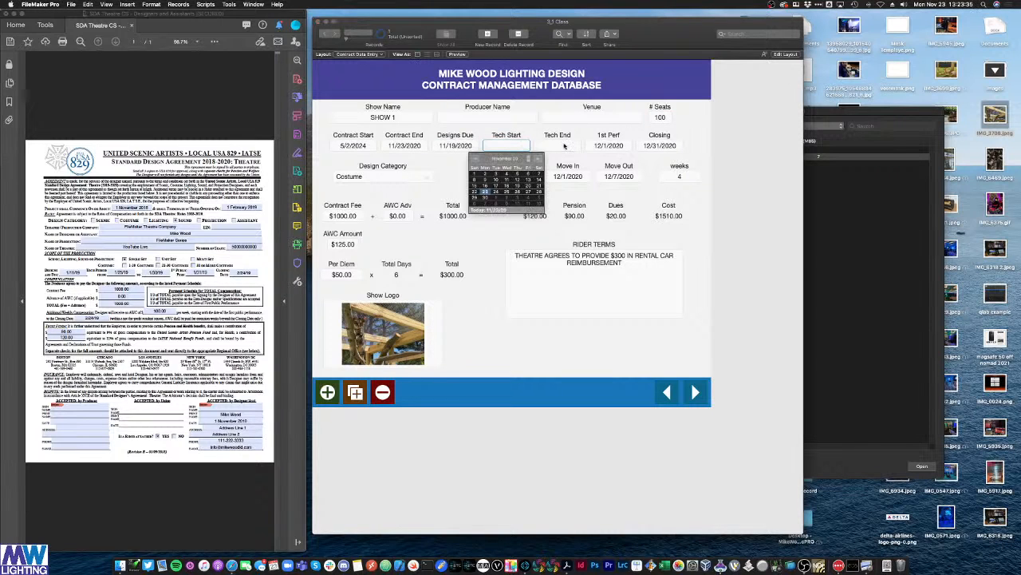
pyautogui.click(518, 191)
pyautogui.press('Tab')
pyautogui.click(559, 186)
pyautogui.press('Tab')
pyautogui.click(739, 164)
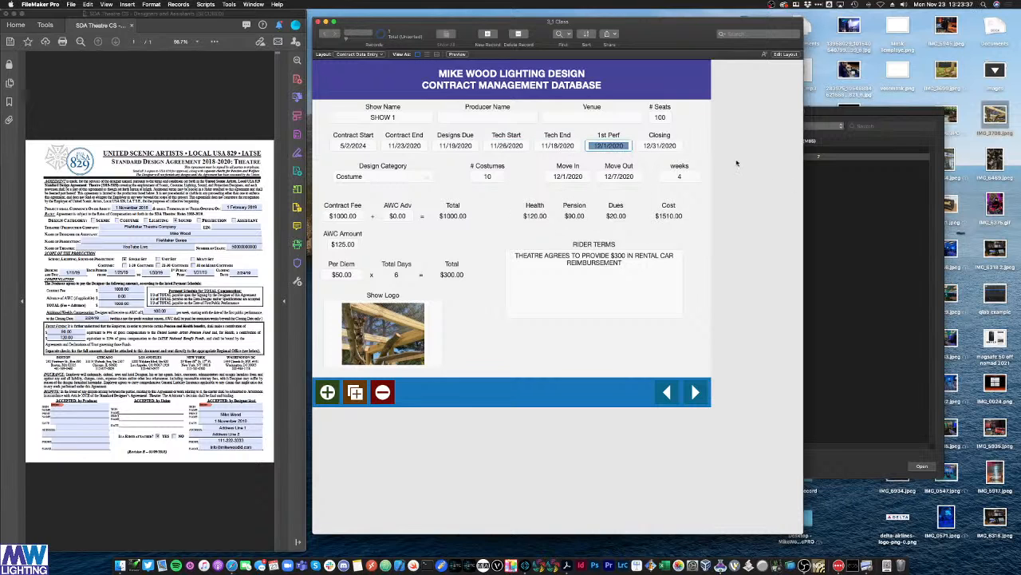
# Step: Switch to the Clients layout from the Layout pop-up
pyautogui.click(487, 118)
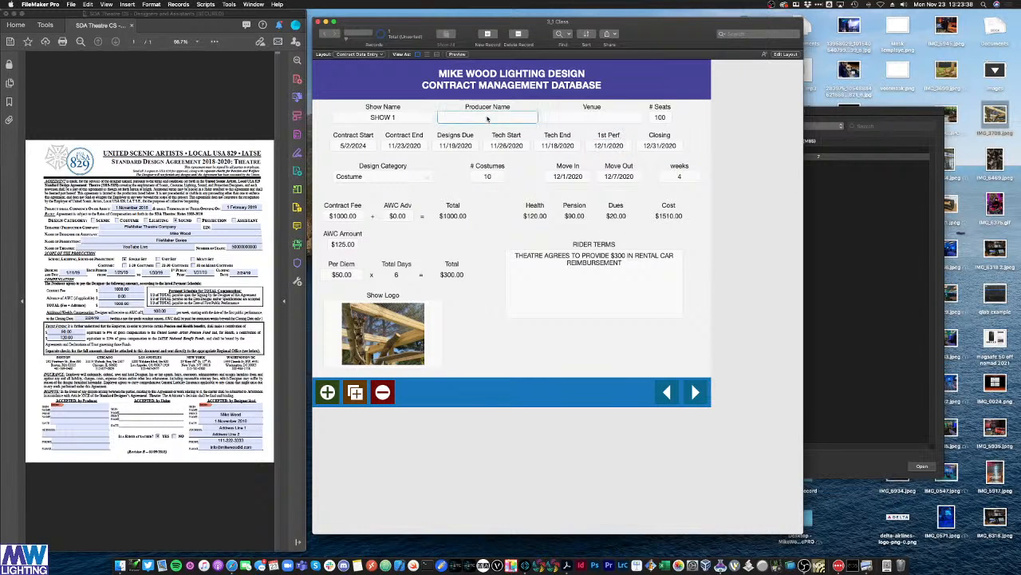
pyautogui.click(582, 118)
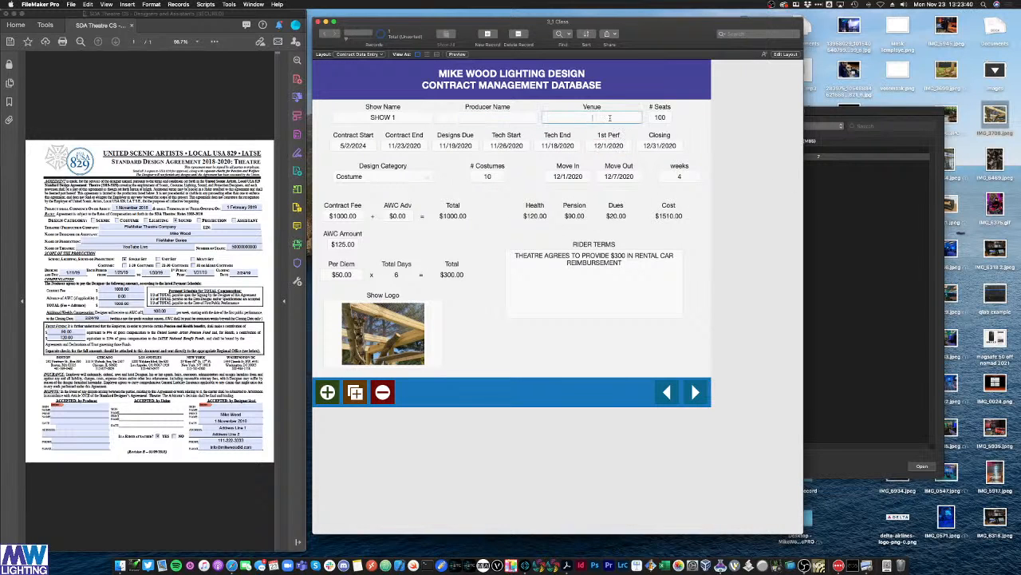
pyautogui.click(363, 54)
pyautogui.moveTo(370, 55)
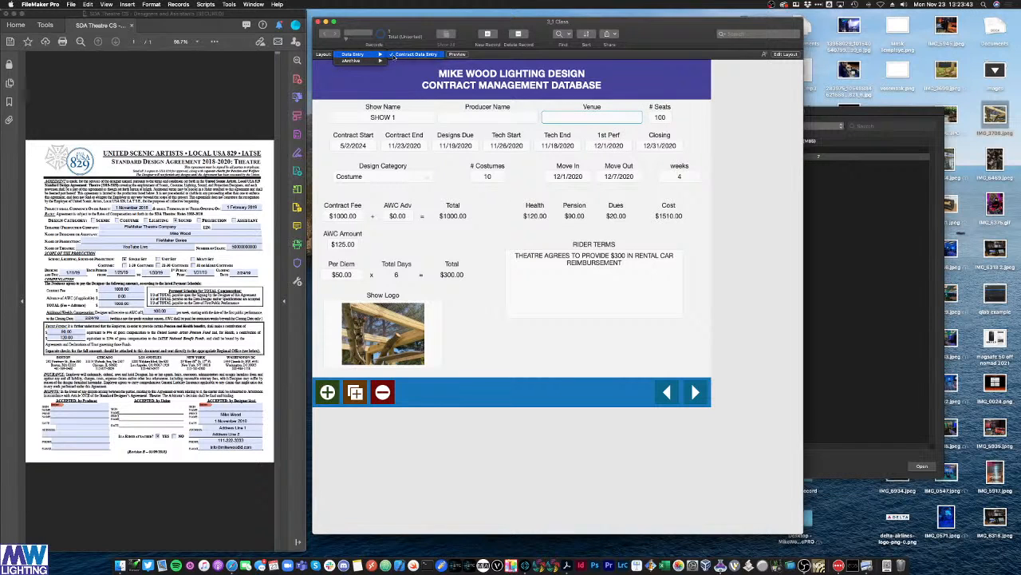
pyautogui.click(514, 54)
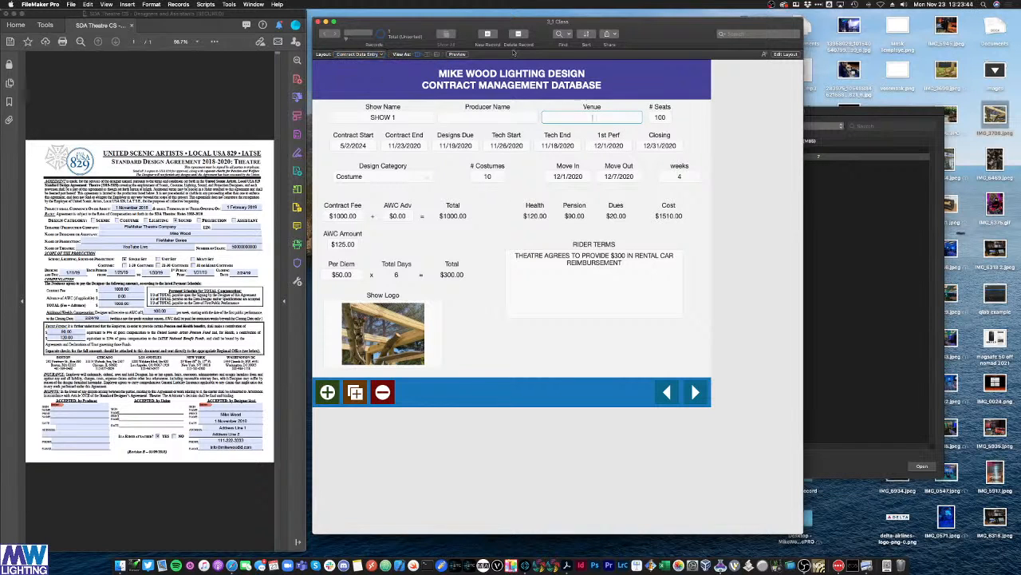
pyautogui.click(353, 54)
pyautogui.moveTo(374, 54)
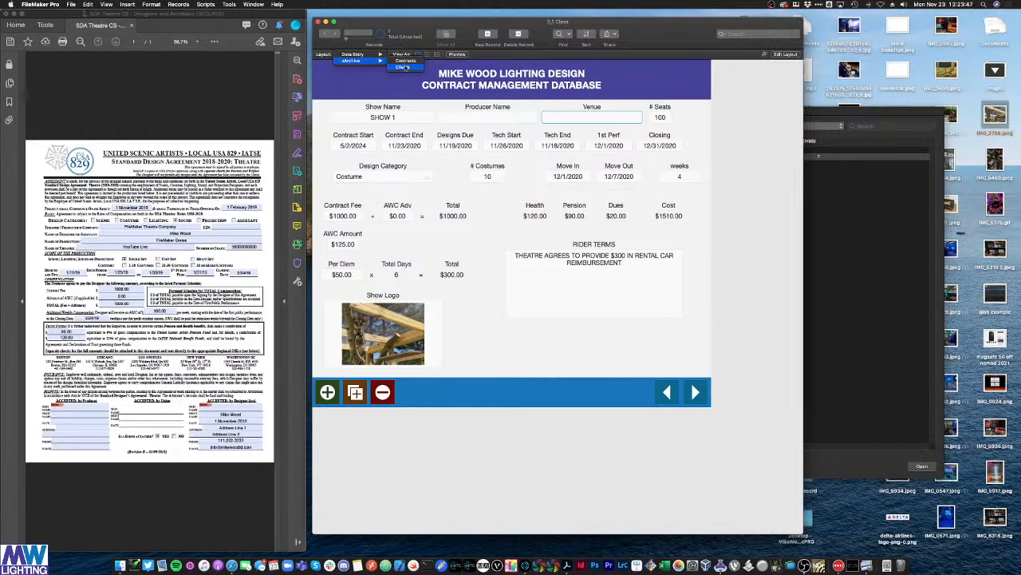
pyautogui.click(403, 67)
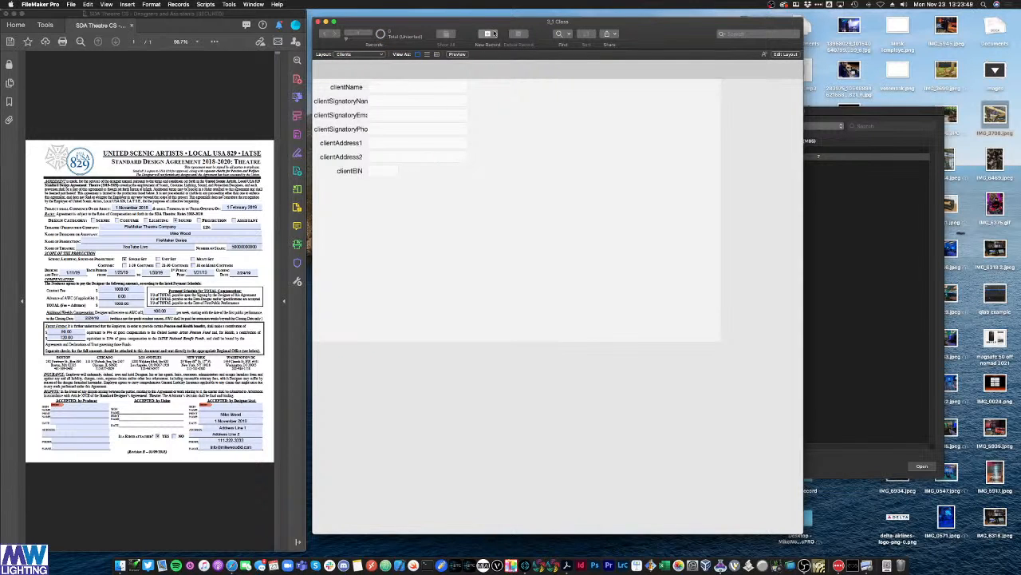
# Step: Add a new client record with a client name, signatory name, signatory e-mail and phone number
pyautogui.click(488, 34)
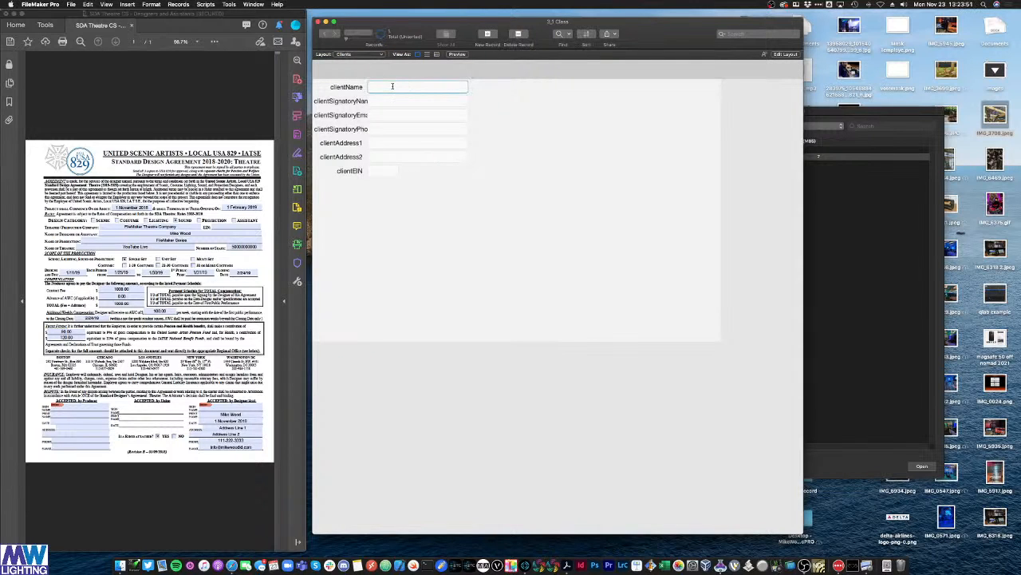
pyautogui.press('Tab')
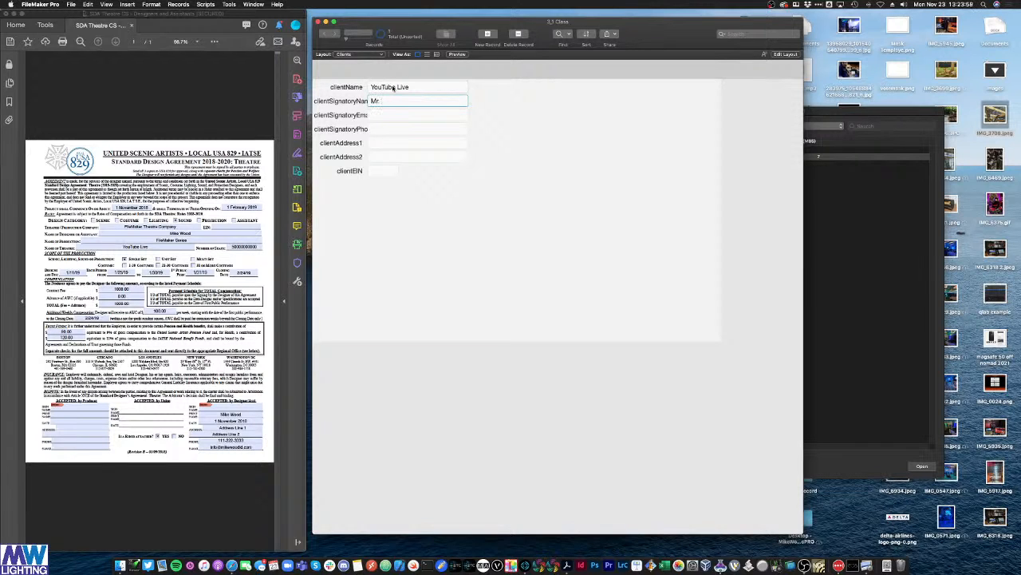
pyautogui.press('Tab')
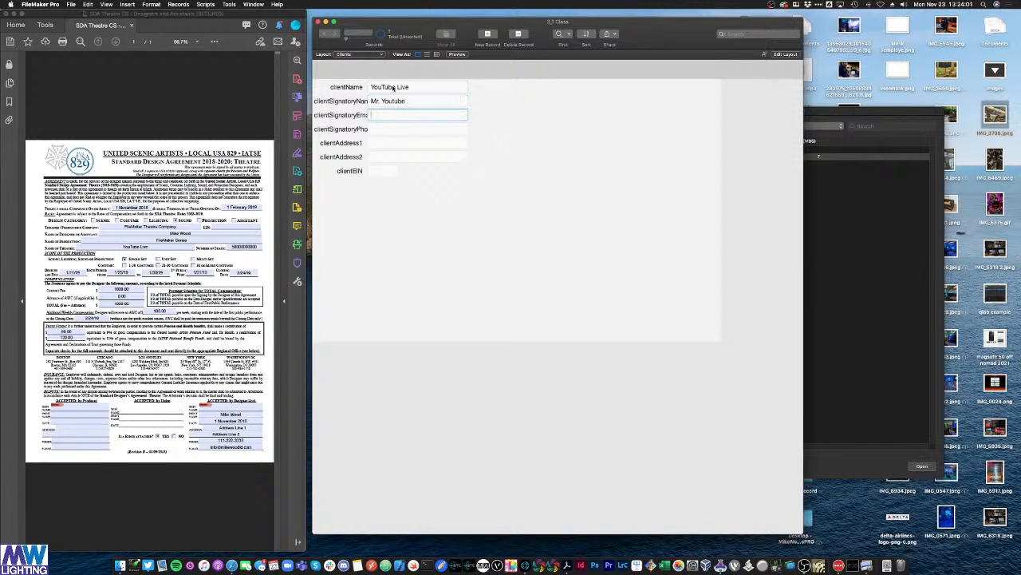
pyautogui.press('BackSpace')
pyautogui.press('BackSpace')
pyautogui.press('BackSpace')
pyautogui.press('Tab')
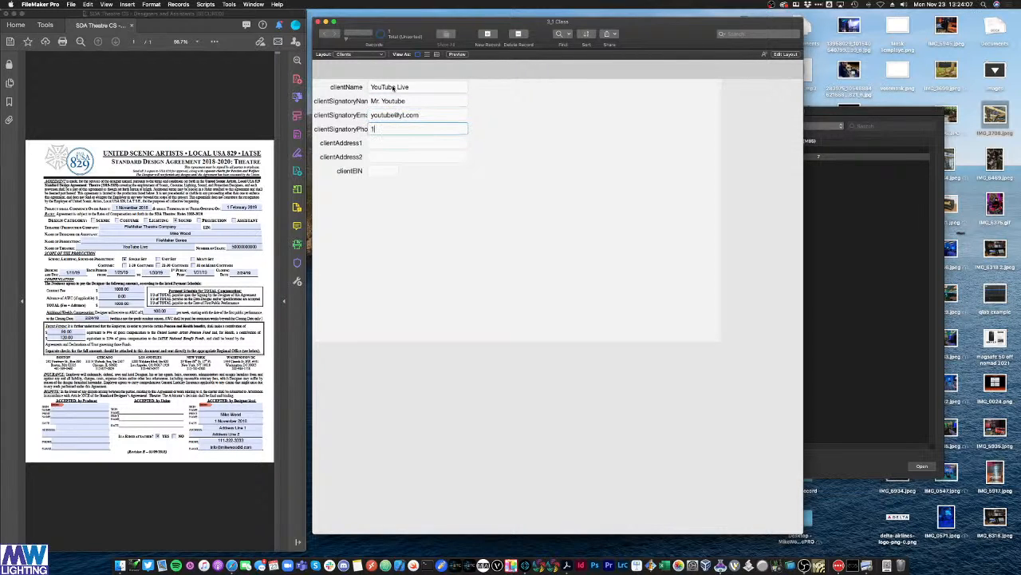
# Step: Replace the client name and signatory name with new sample values and commit
pyautogui.click(382, 142)
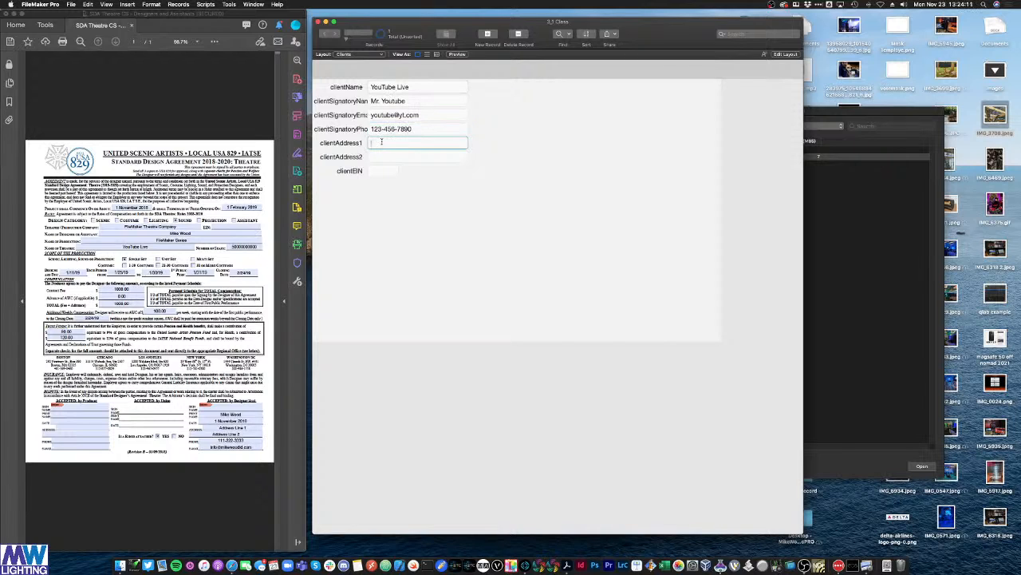
pyautogui.click(387, 171)
pyautogui.click(419, 87)
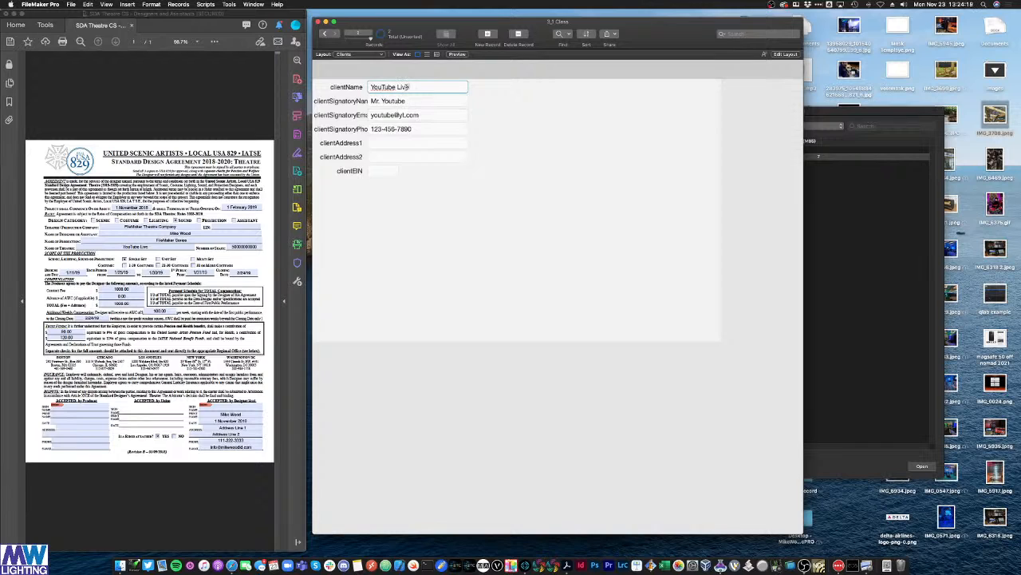
pyautogui.tripleClick(391, 87)
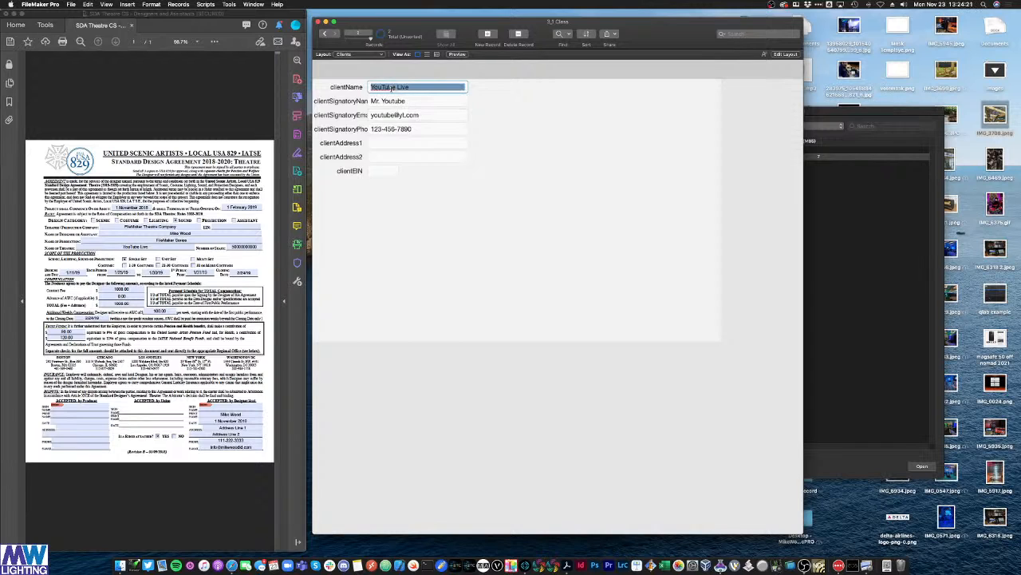
pyautogui.write('Client Mc')
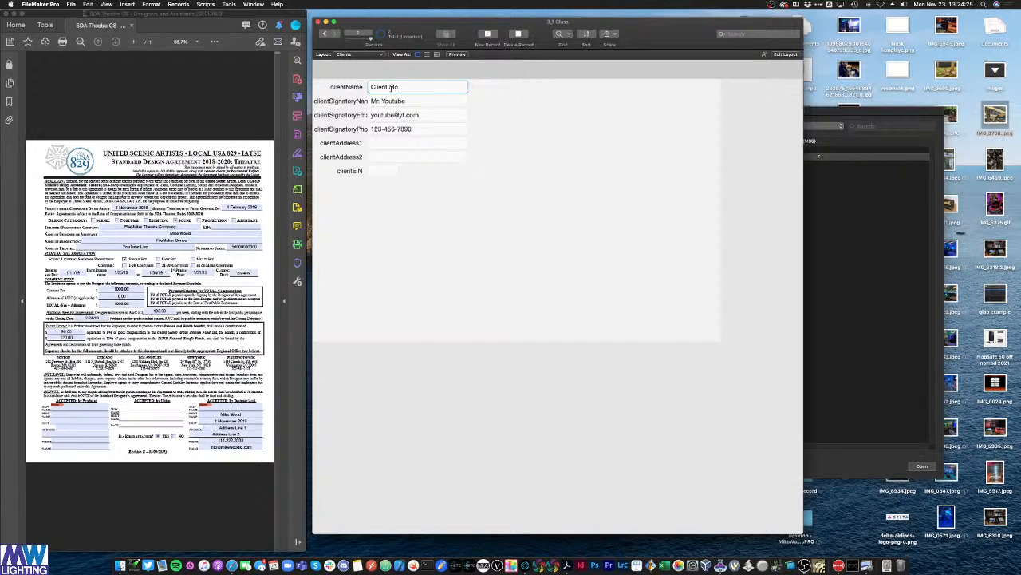
pyautogui.write('.Clientface')
pyautogui.tripleClick(402, 102)
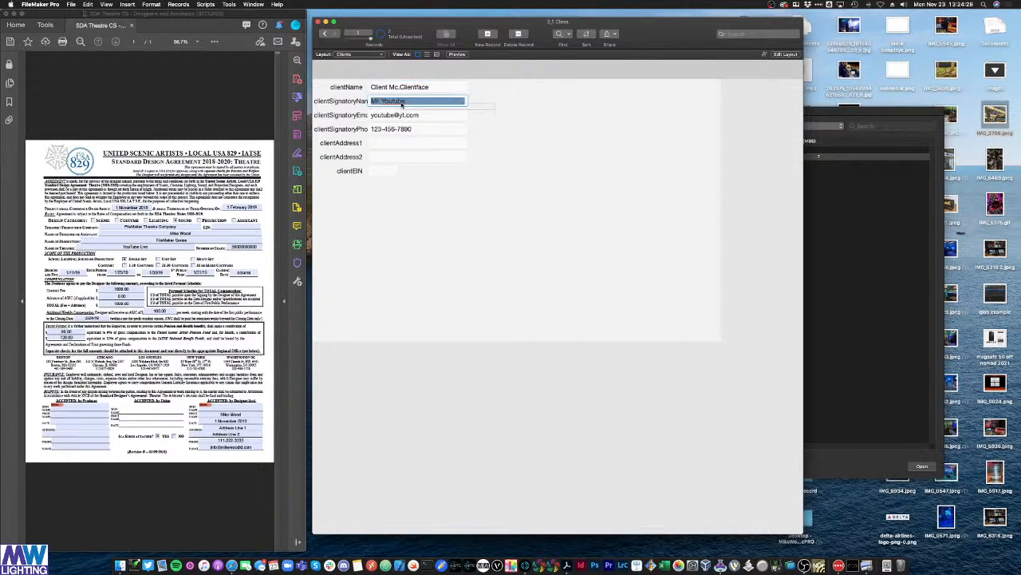
pyautogui.tripleClick(398, 103)
pyautogui.write('Mr. Client')
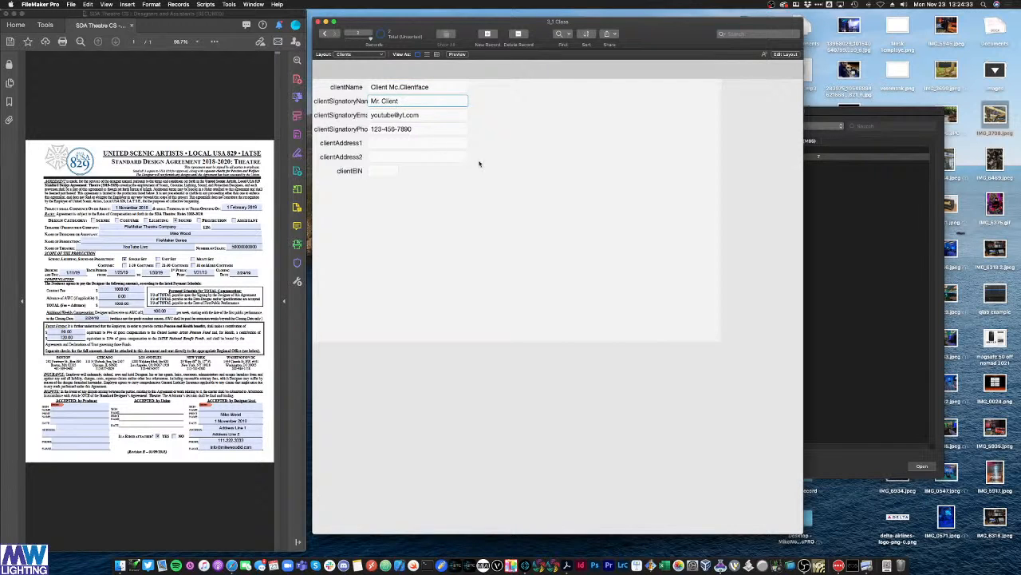
pyautogui.click(479, 163)
pyautogui.click(335, 33)
pyautogui.click(323, 34)
pyautogui.click(353, 54)
# Step: Return to the Contract Data Entry layout, leaving Producer Name empty
pyautogui.moveTo(357, 55)
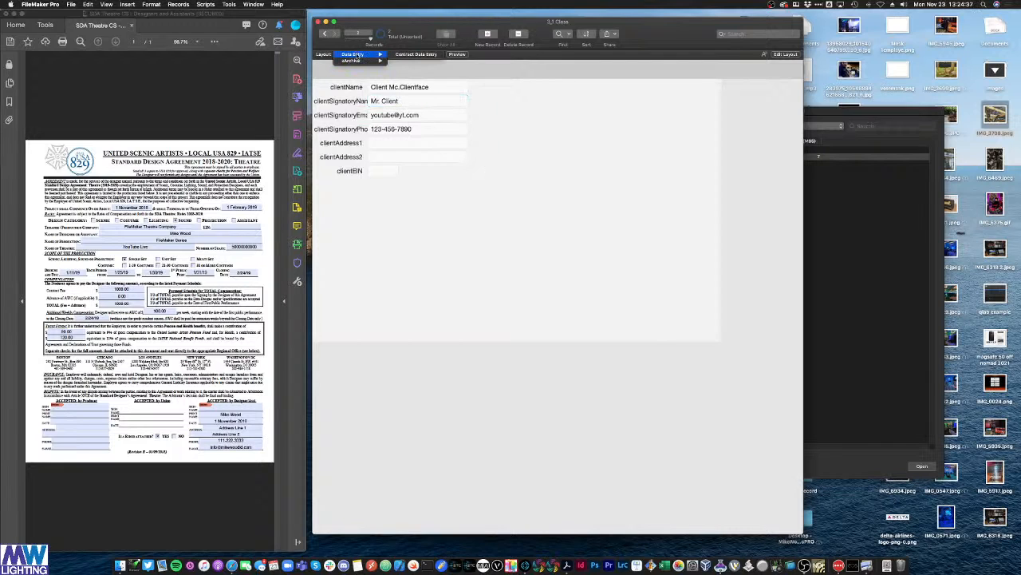
pyautogui.click(394, 55)
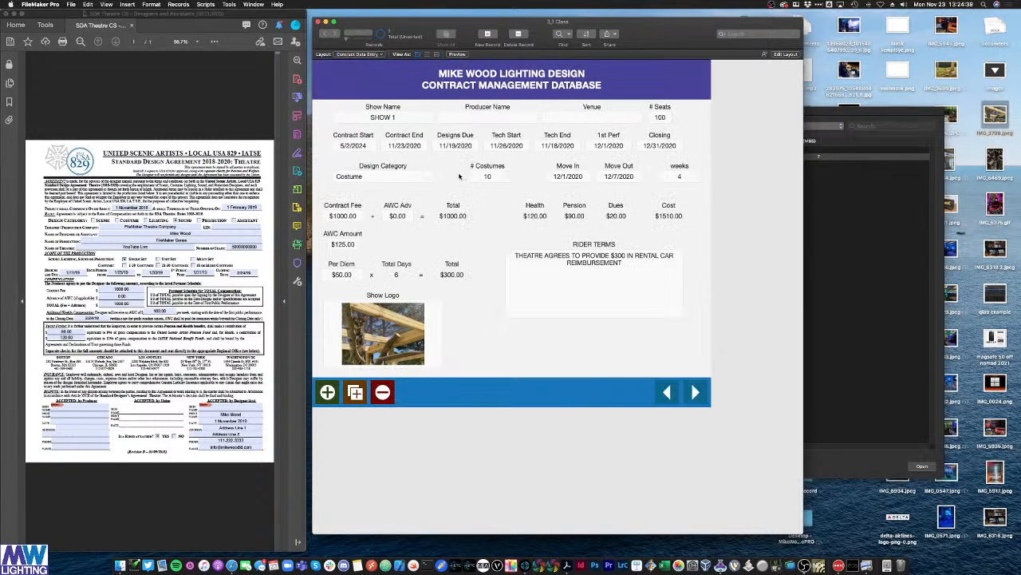
pyautogui.click(504, 119)
pyautogui.click(754, 122)
# Step: Start a new value list named Client Names in Manage Value Lists
pyautogui.click(71, 4)
pyautogui.moveTo(154, 73)
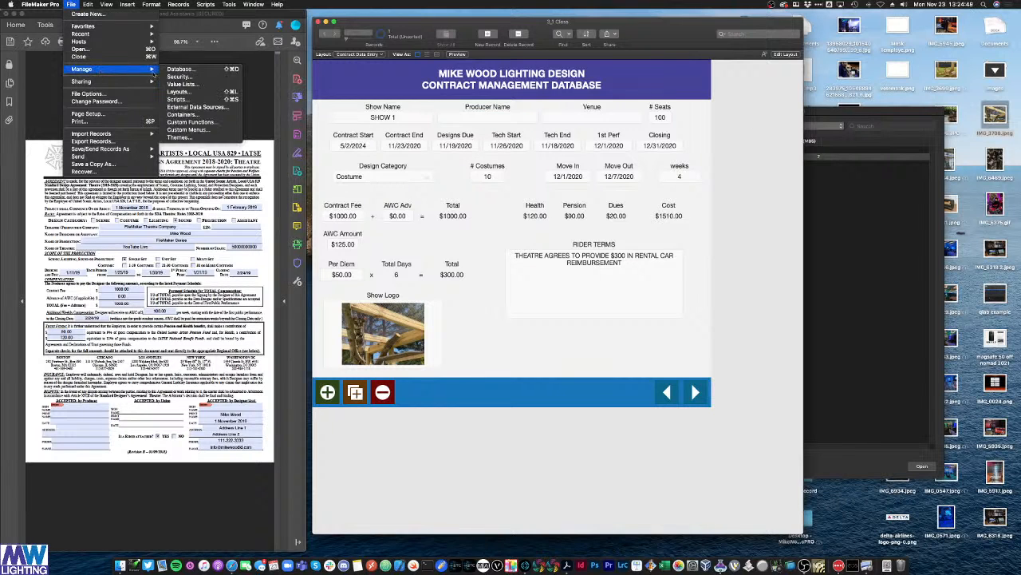
pyautogui.click(199, 85)
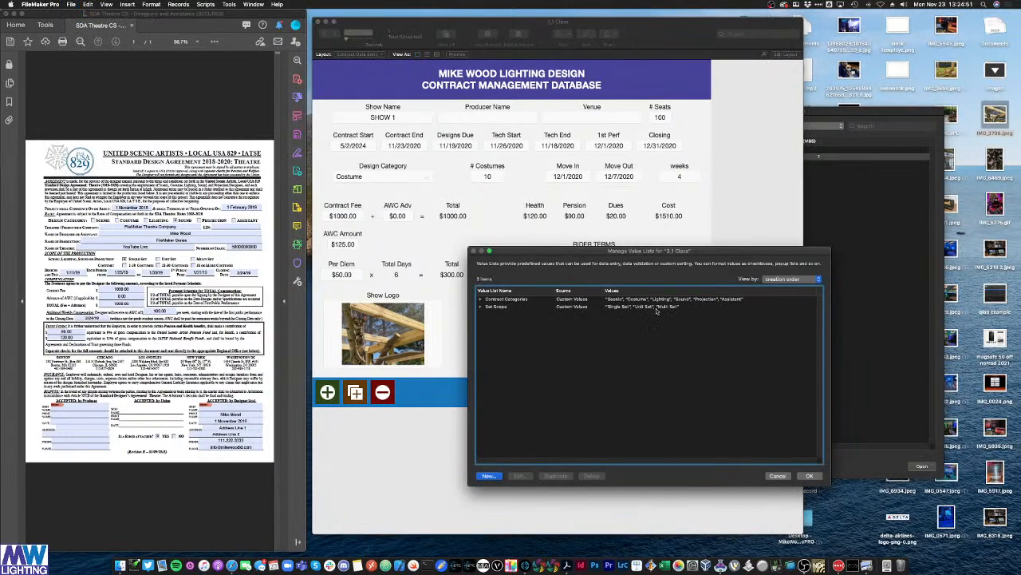
pyautogui.click(661, 308)
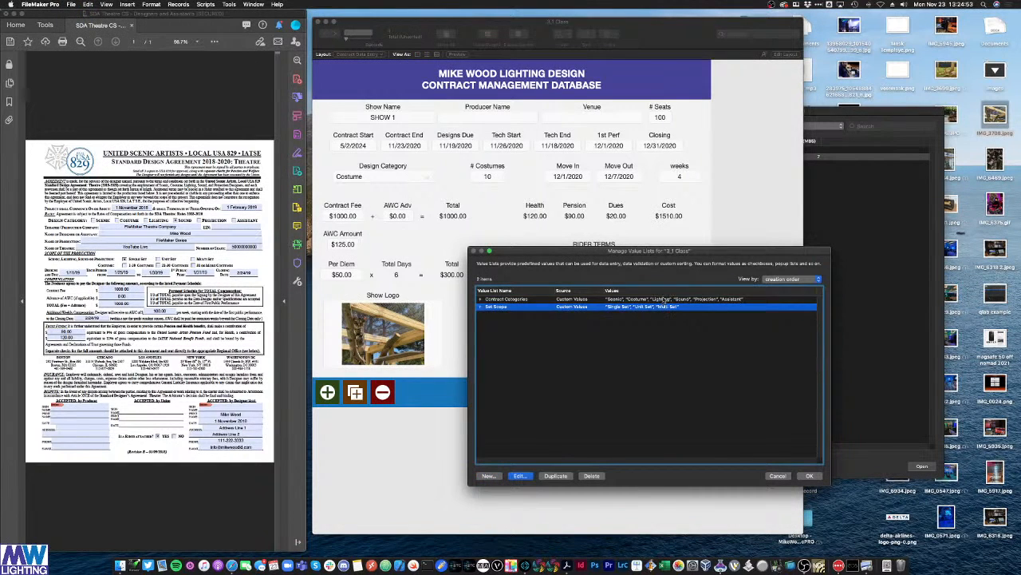
pyautogui.click(499, 476)
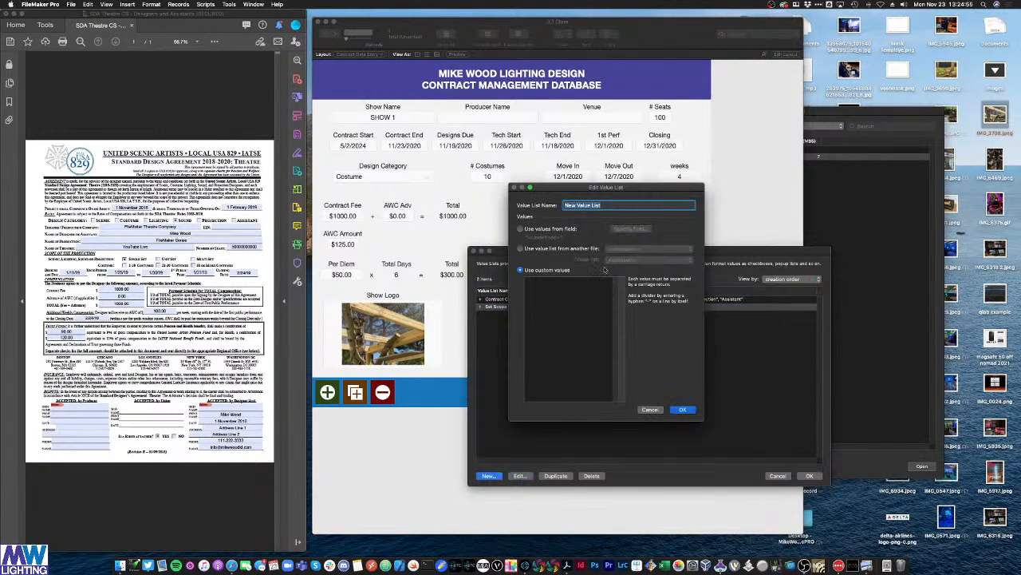
pyautogui.write('Client Names')
# Step: Have Client Names use values from the Clients::clientName field, and save it
pyautogui.click(557, 230)
pyautogui.click(574, 285)
pyautogui.click(549, 232)
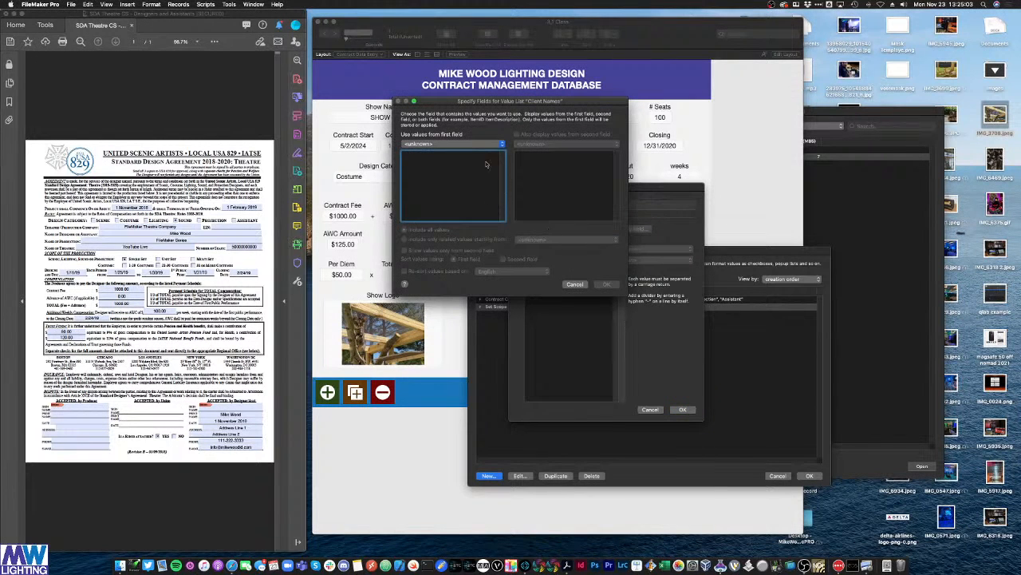
pyautogui.click(456, 145)
pyautogui.click(450, 145)
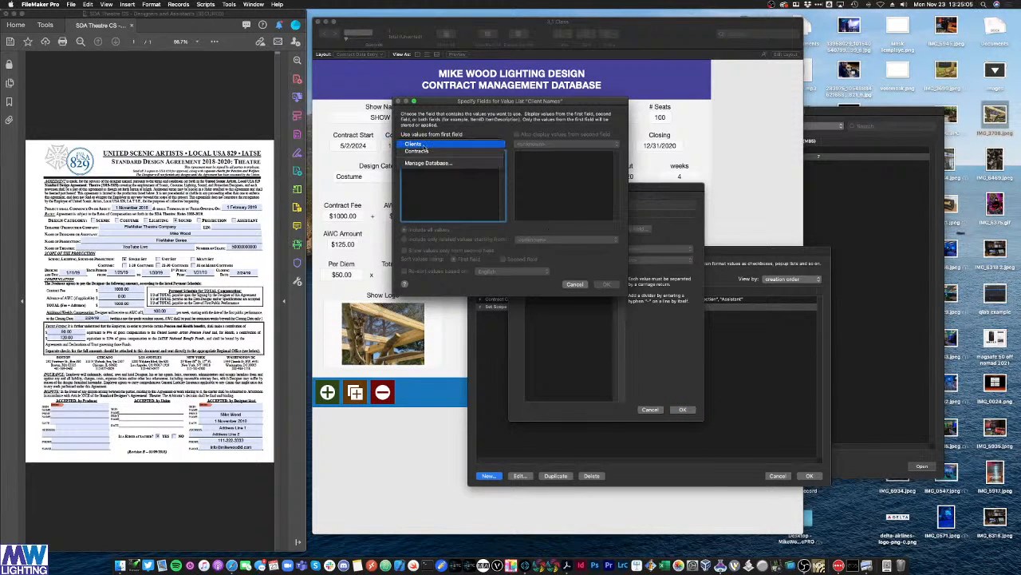
pyautogui.scroll(-1, 446, 170)
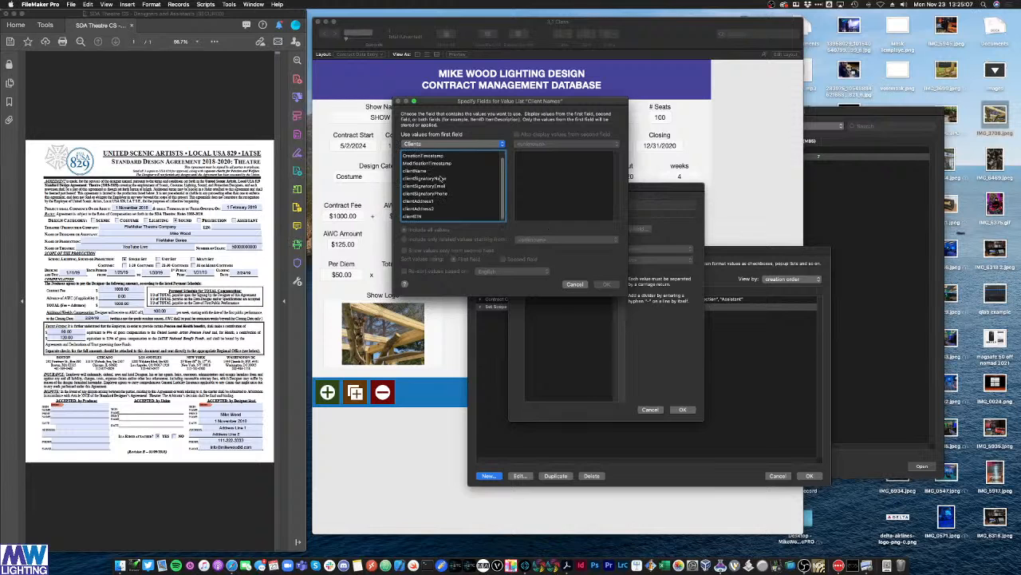
pyautogui.click(431, 171)
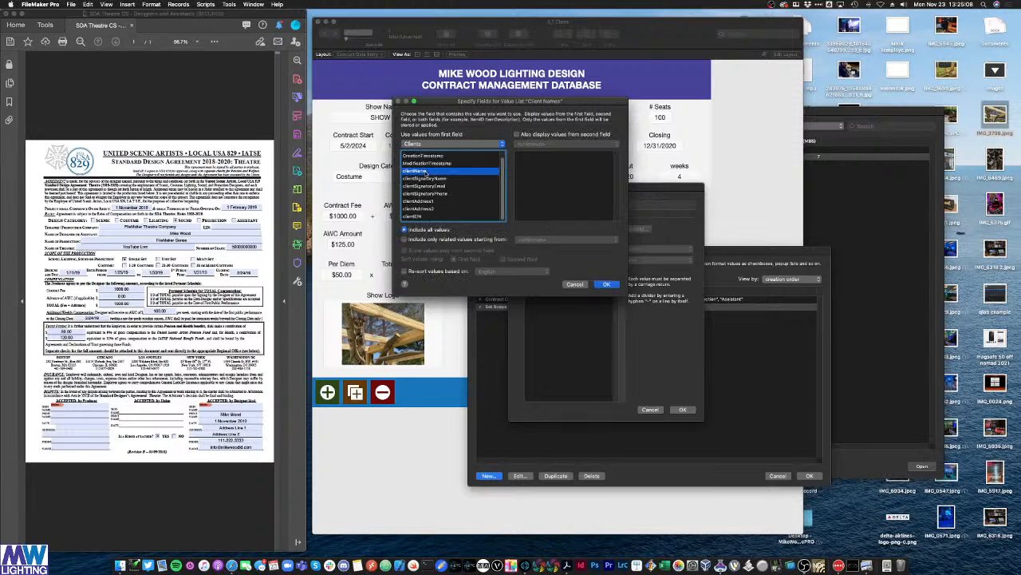
pyautogui.click(607, 284)
pyautogui.click(682, 410)
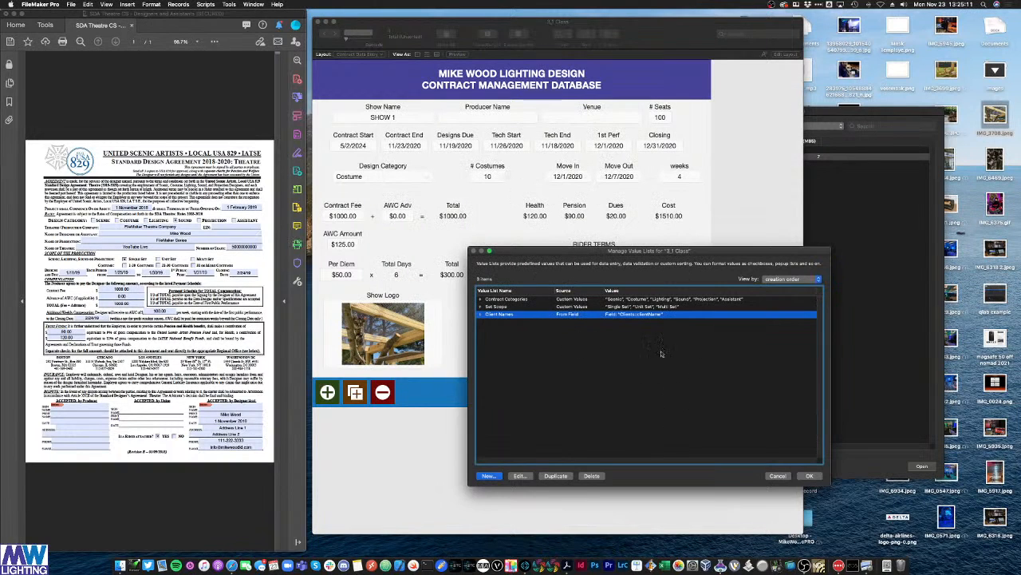
pyautogui.click(807, 476)
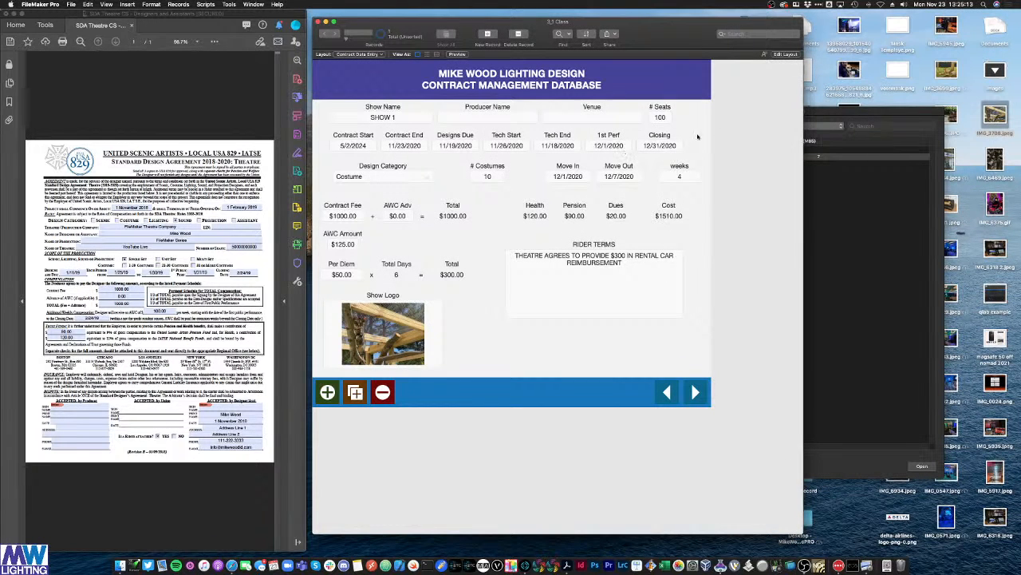
# Step: In Layout mode, make Producer Name a pop-up menu fed by the Client Names value list
pyautogui.press('super+l')
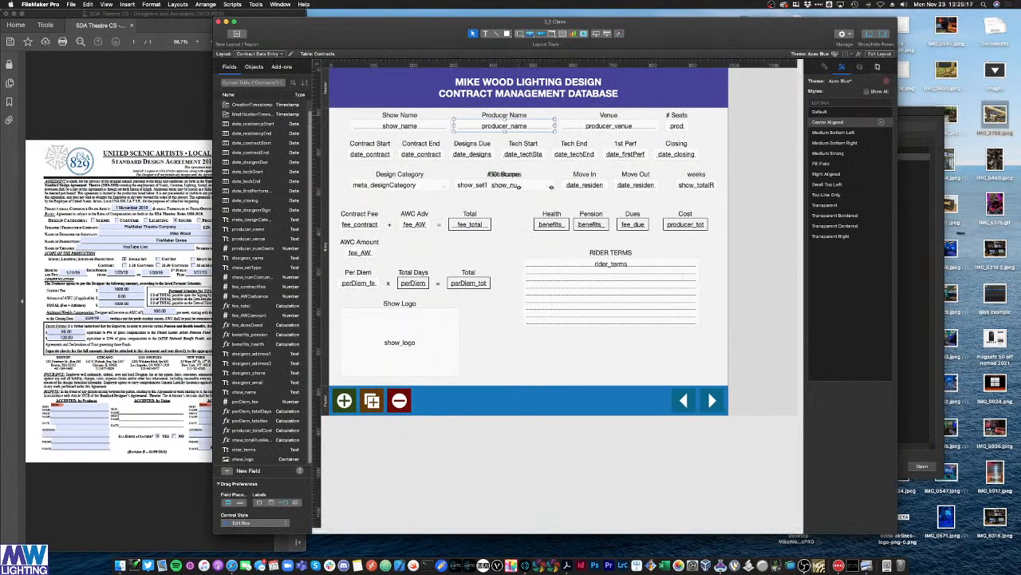
pyautogui.click(876, 67)
pyautogui.click(848, 134)
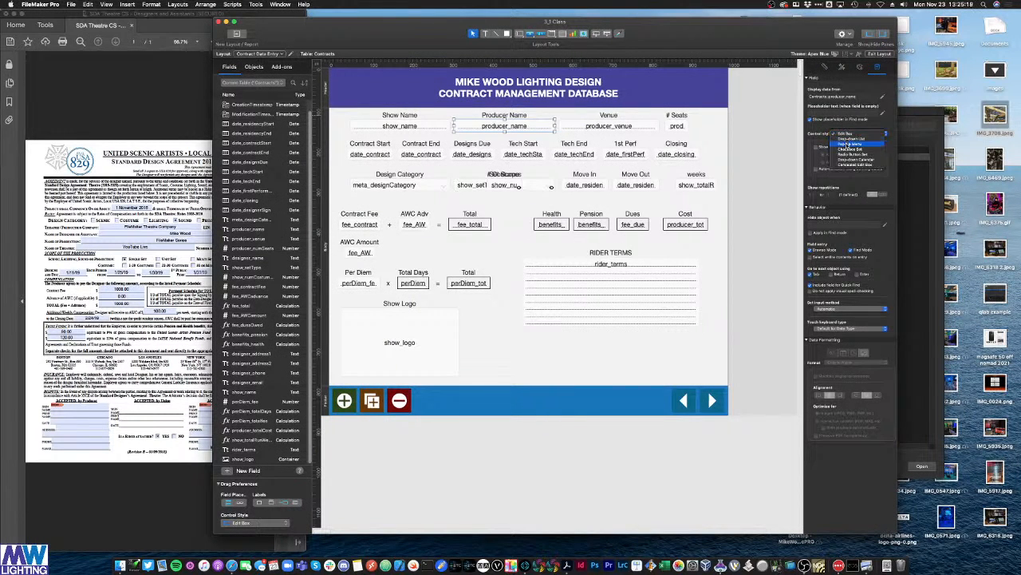
pyautogui.click(847, 145)
pyautogui.click(850, 146)
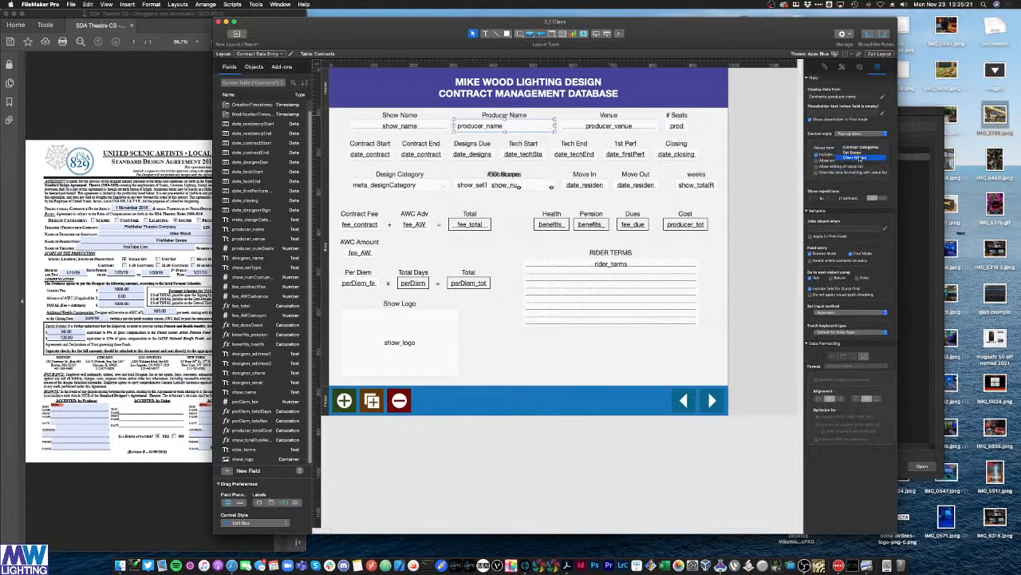
pyautogui.click(856, 157)
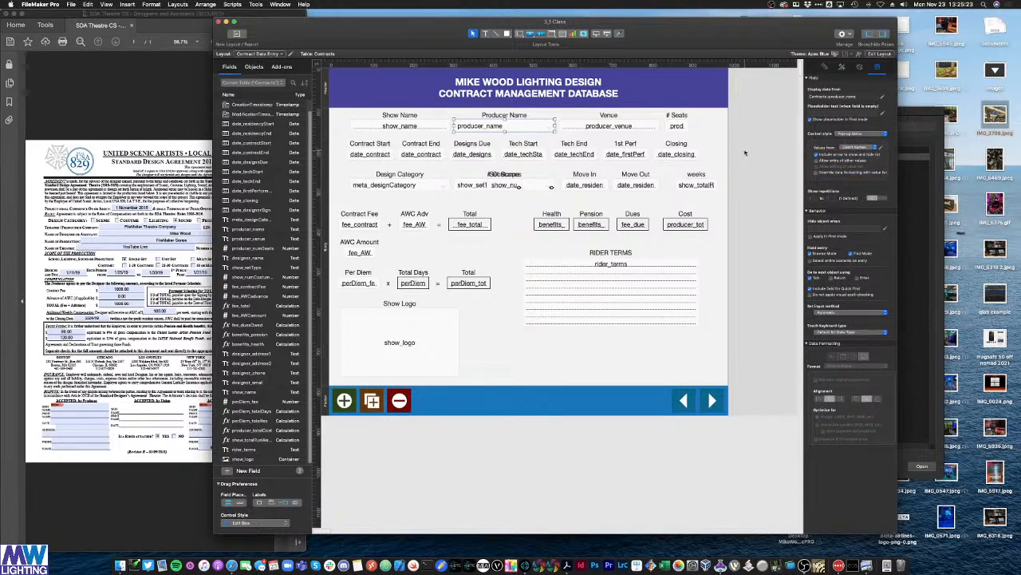
pyautogui.click(745, 151)
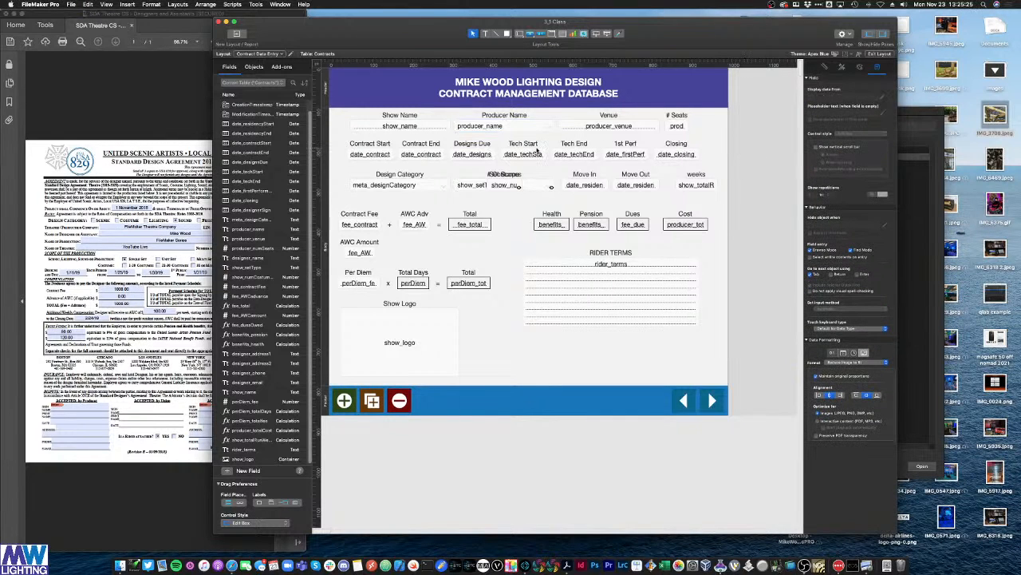
# Step: In Browse mode, choose YouTube Live as Producer Name, then reopen the list to change client
pyautogui.press('super+b')
pyautogui.click(515, 118)
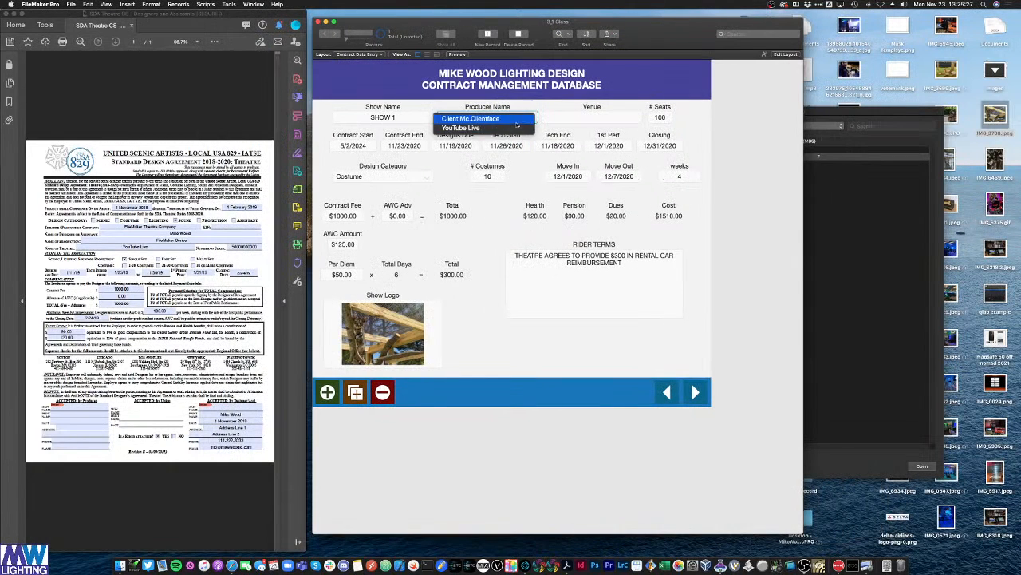
pyautogui.click(516, 122)
pyautogui.click(516, 119)
pyautogui.click(519, 128)
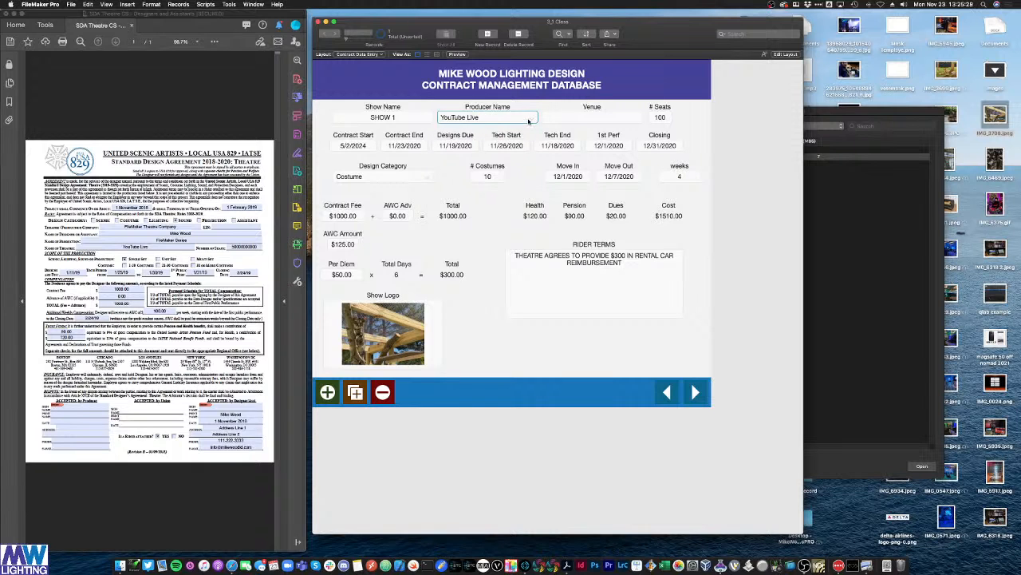
pyautogui.click(528, 120)
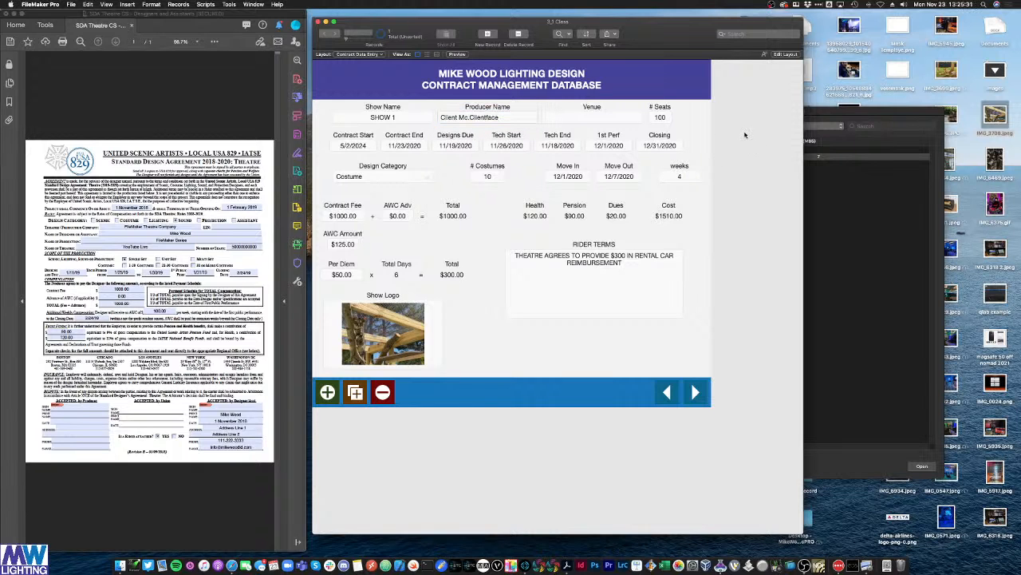
# Step: Move the lower field rows down and lengthen the body to open a gap below the top row
pyautogui.press('super+l')
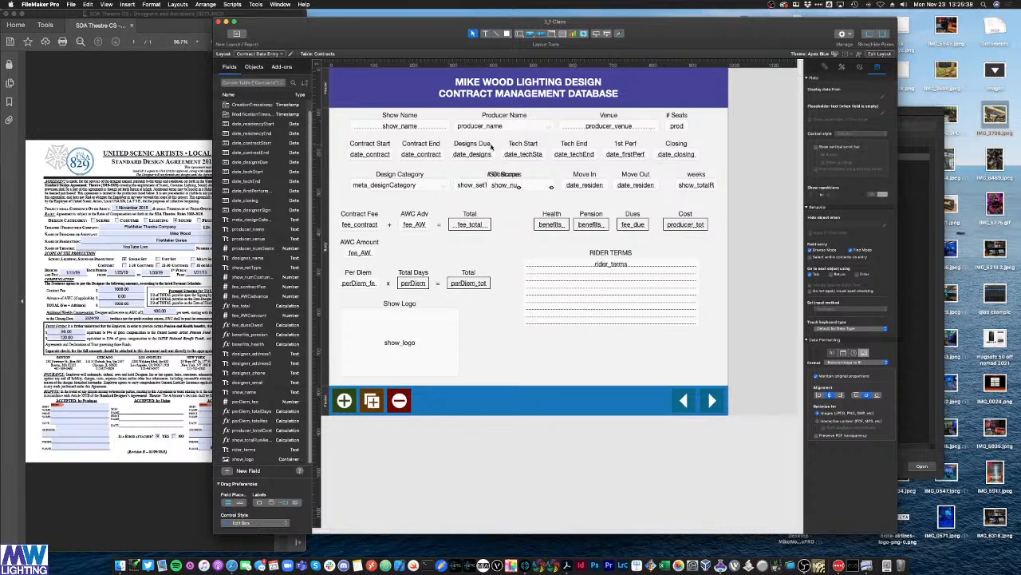
pyautogui.moveTo(763, 305); pyautogui.dragTo(363, 158)
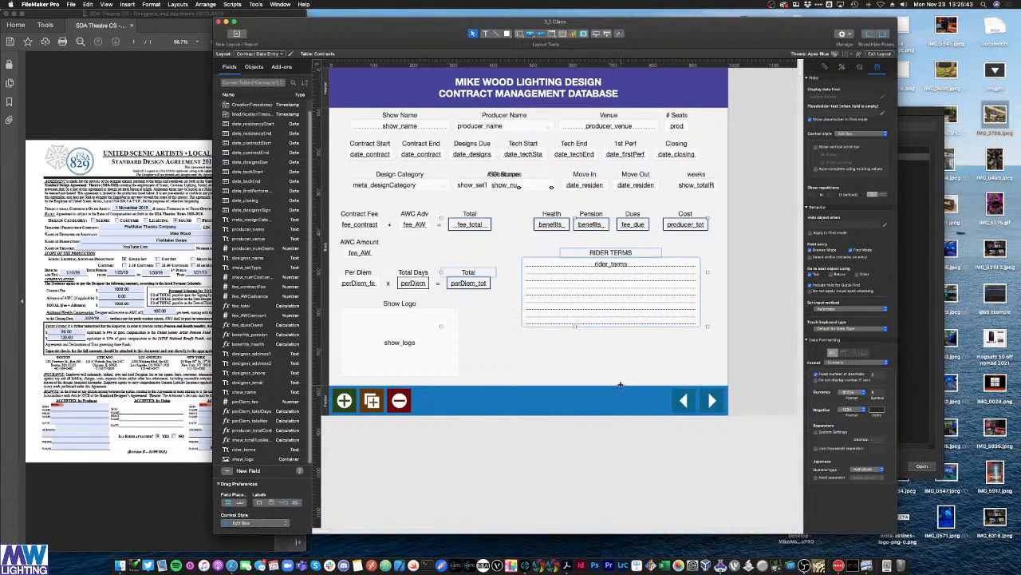
pyautogui.moveTo(621, 384); pyautogui.dragTo(620, 397)
pyautogui.moveTo(736, 376); pyautogui.dragTo(363, 173)
pyautogui.click(415, 142)
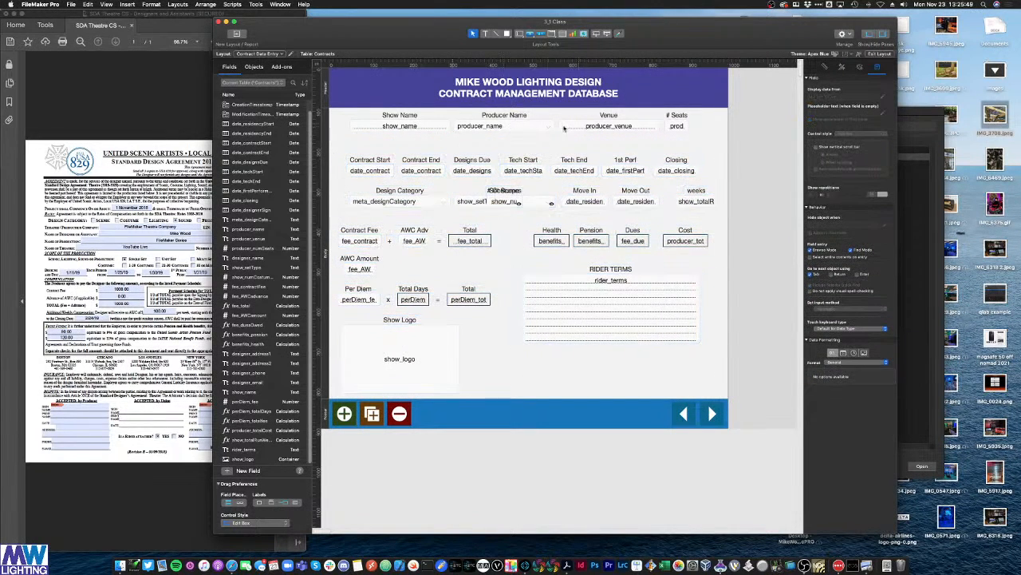
# Step: Duplicate show_name into the gap and set the copy to show Clients::clientSignatoryEmail
pyautogui.click(502, 126)
pyautogui.click(414, 128)
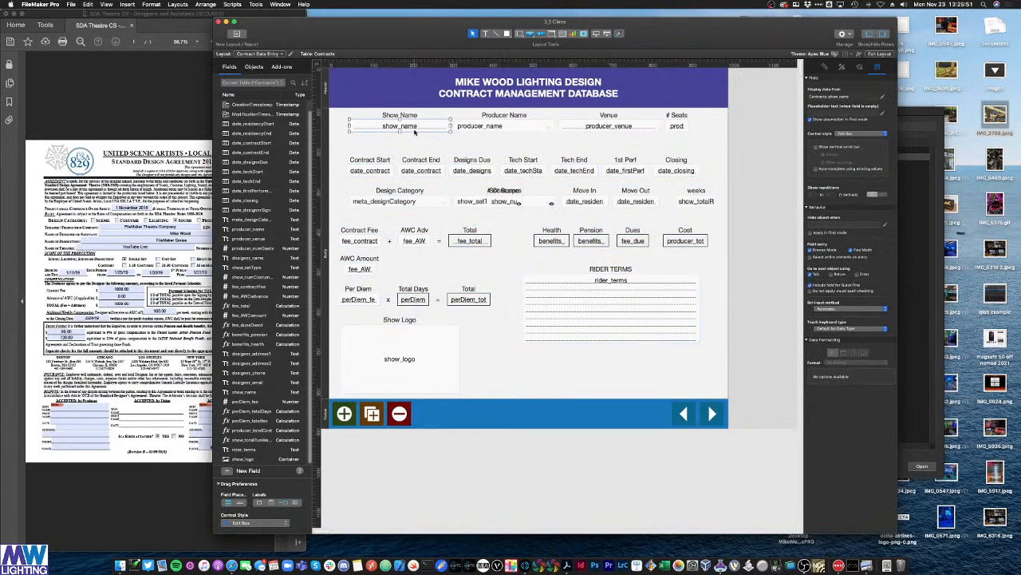
pyautogui.moveTo(414, 131); pyautogui.dragTo(448, 145)
pyautogui.doubleClick(450, 144)
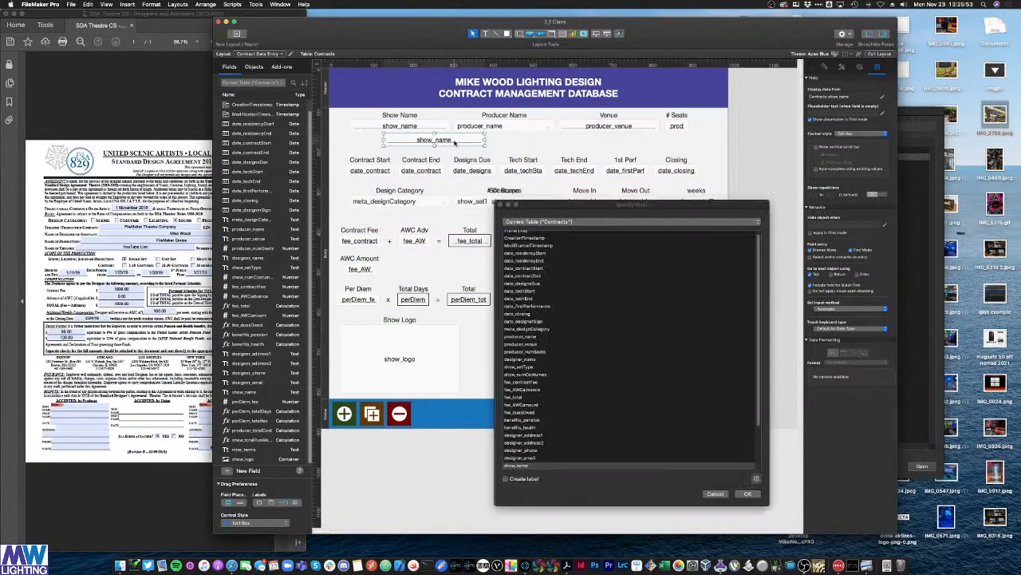
pyautogui.click(569, 221)
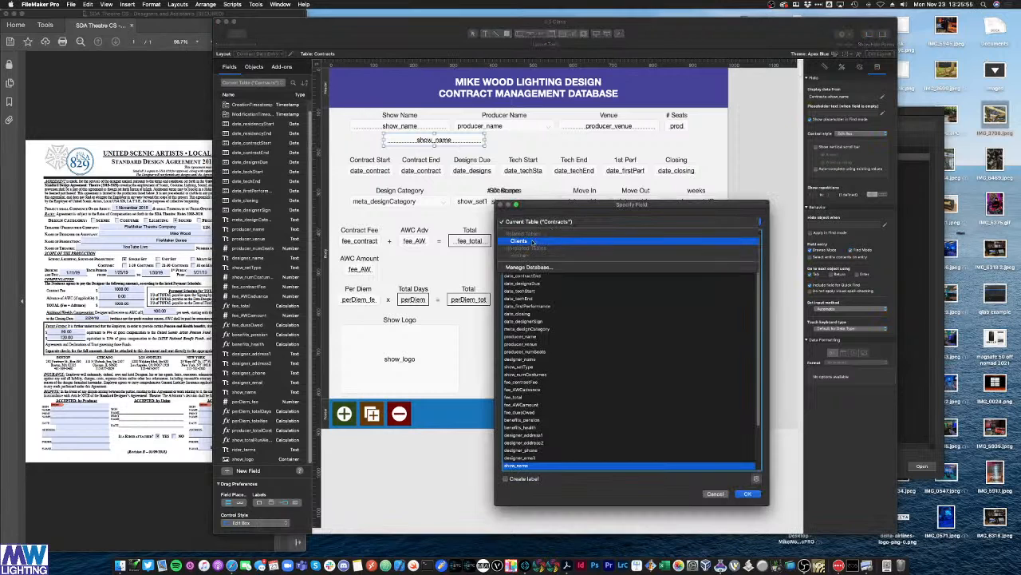
pyautogui.click(536, 243)
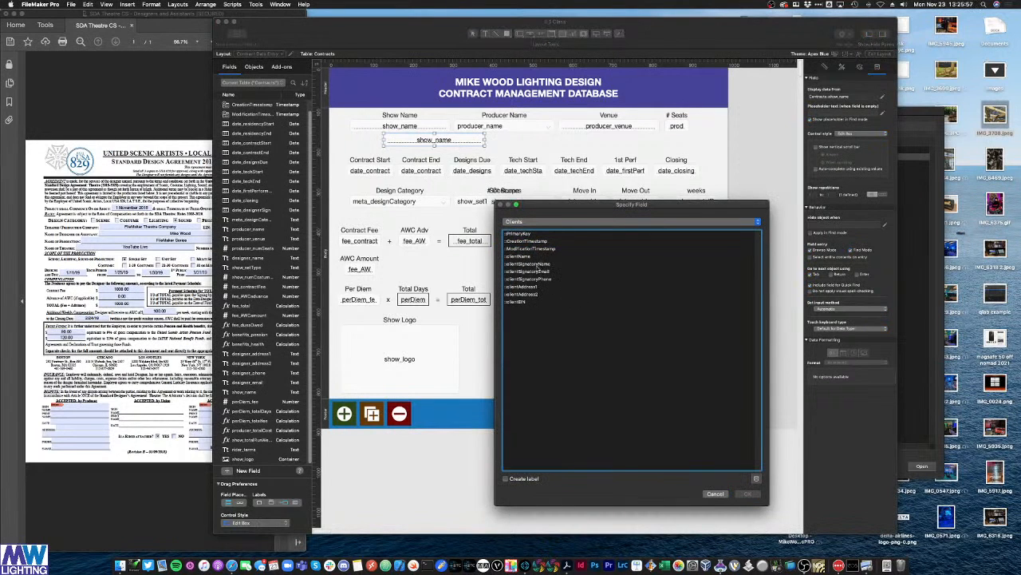
pyautogui.doubleClick(540, 264)
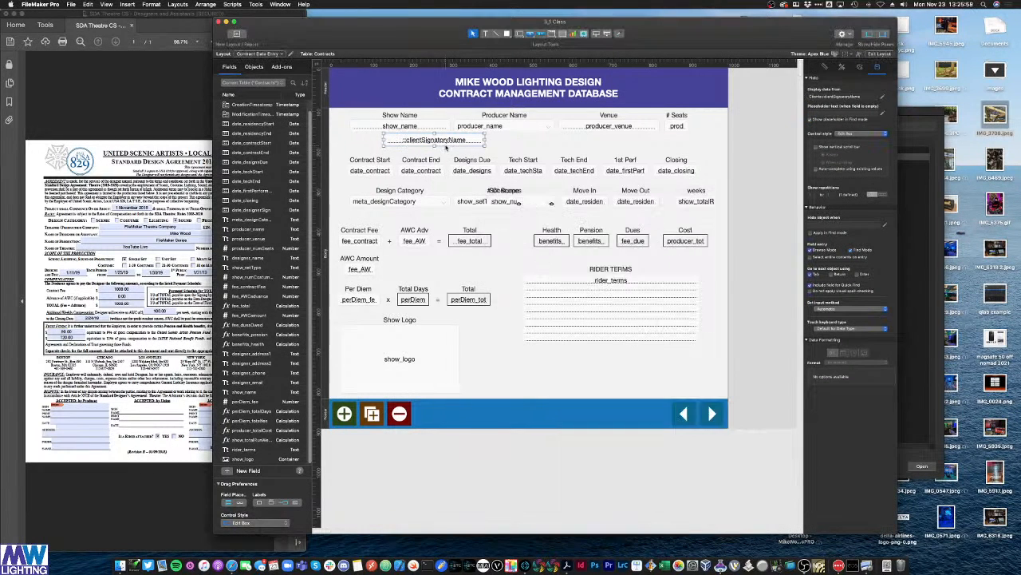
pyautogui.doubleClick(451, 140)
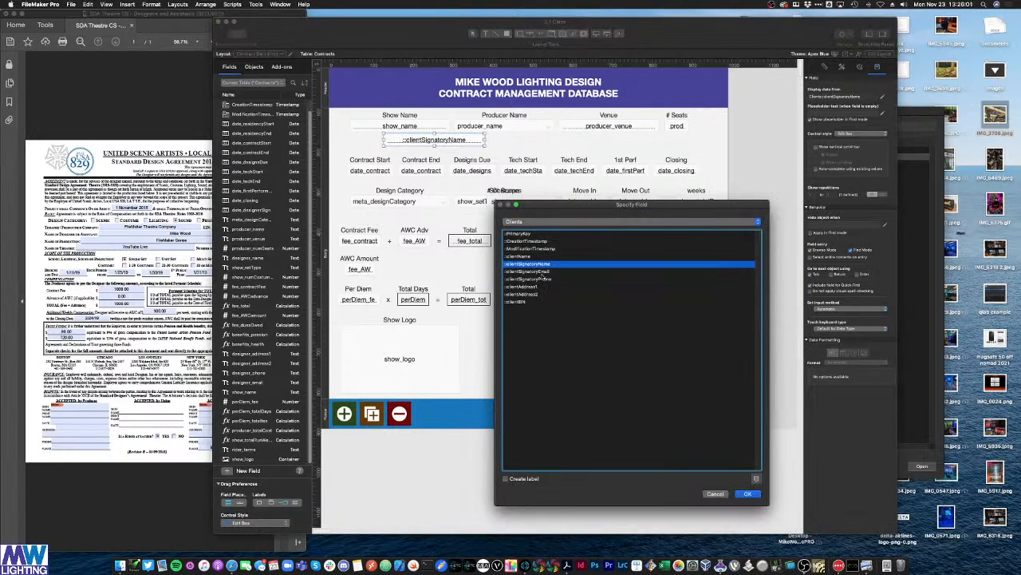
pyautogui.doubleClick(542, 272)
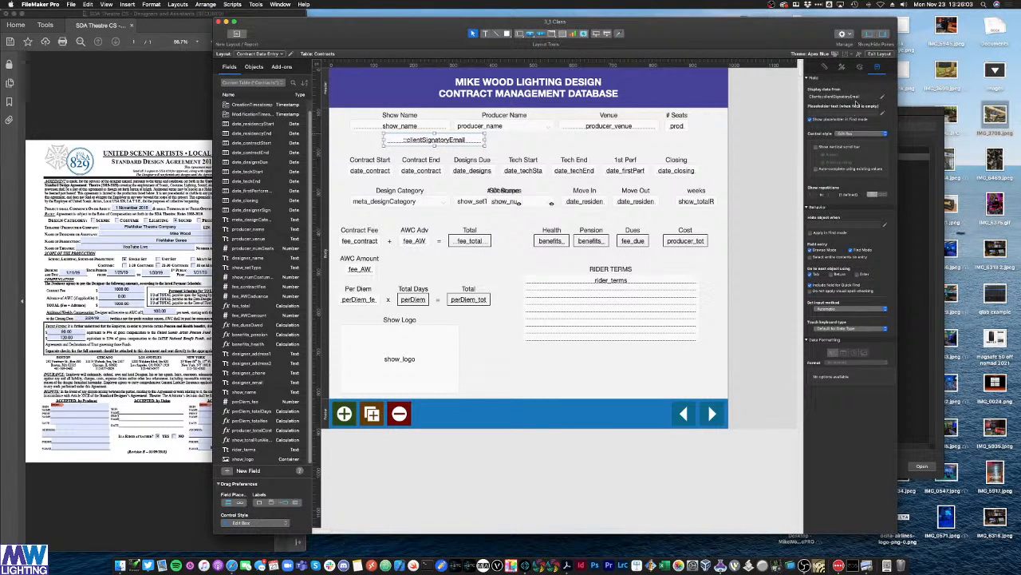
# Step: Give the email field the Transparent style, centre it under producer_name, and switch to Browse mode
pyautogui.click(841, 67)
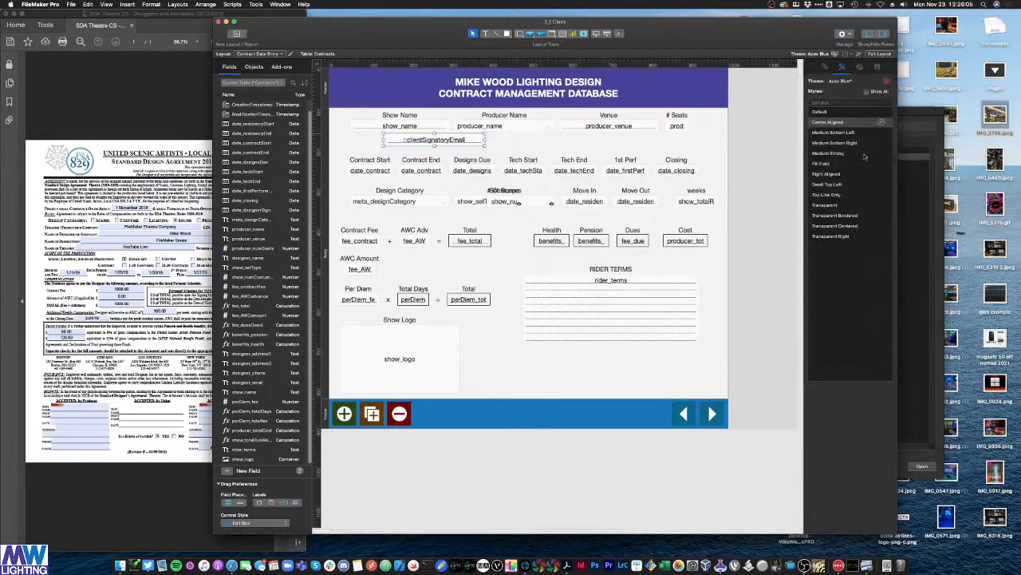
pyautogui.click(825, 204)
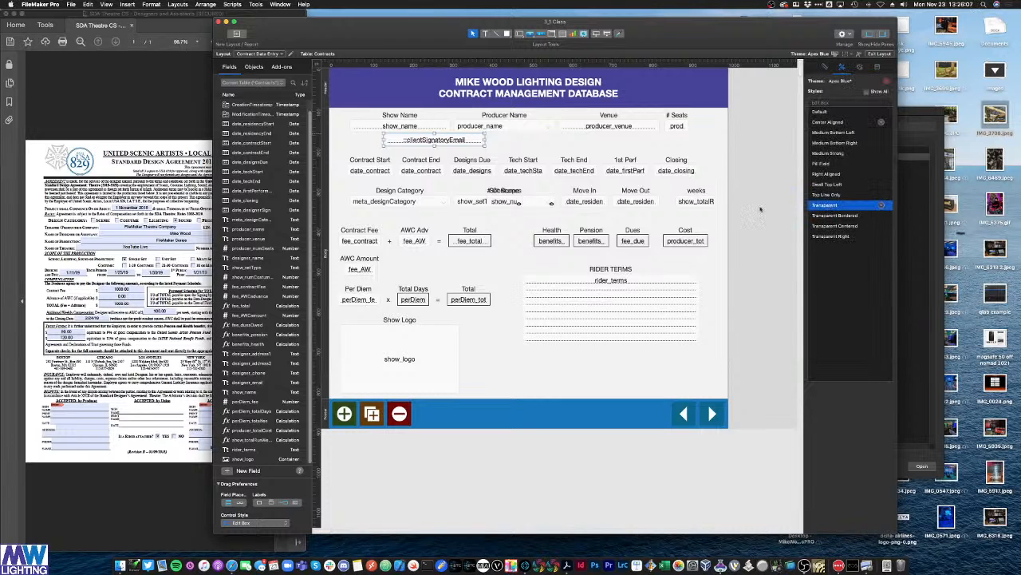
pyautogui.click(508, 148)
pyautogui.moveTo(475, 140); pyautogui.dragTo(545, 141)
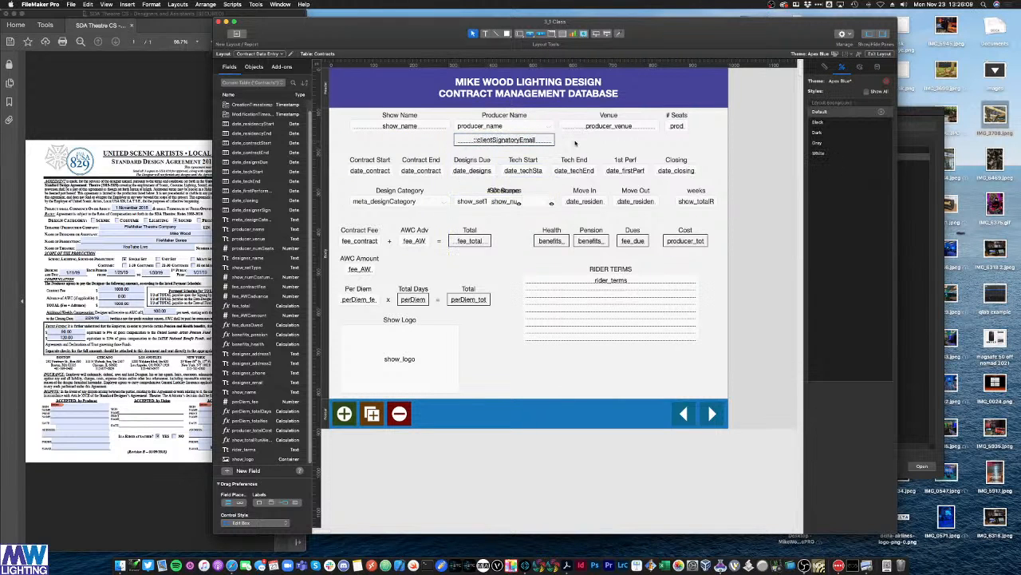
pyautogui.press('super+b')
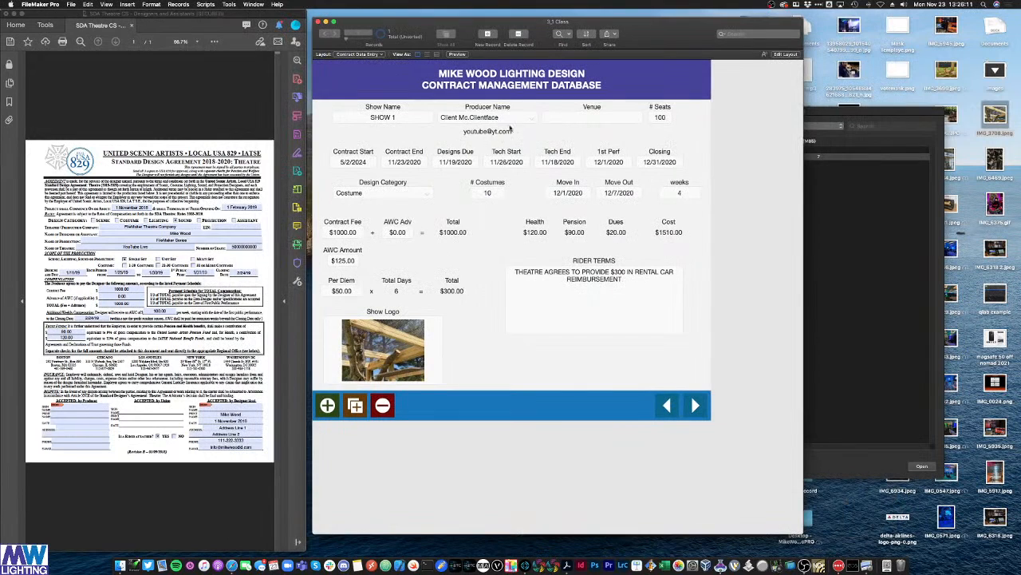
# Step: Test the pop-up by switching Producer Name from YouTube Live to the other client and checking the email field
pyautogui.click(505, 118)
pyautogui.click(511, 128)
pyautogui.press('Tab')
pyautogui.click(498, 119)
pyautogui.click(503, 108)
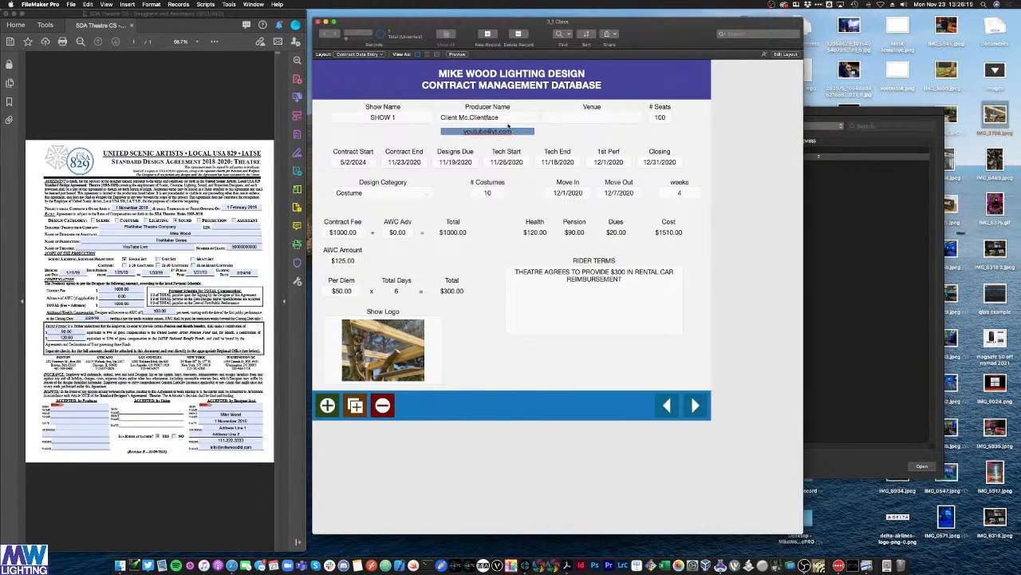
pyautogui.click(515, 122)
pyautogui.click(543, 129)
pyautogui.click(507, 132)
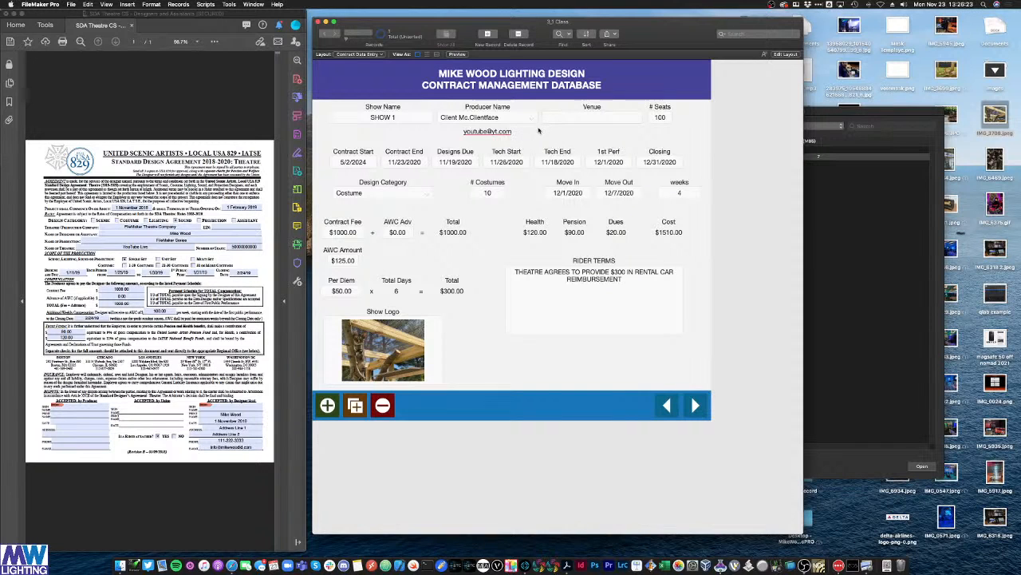
pyautogui.click(539, 130)
# Step: Delete the clientSignatoryEmail field, move the lower rows back up, shorten the body, and return to Browse
pyautogui.press('super+l')
pyautogui.click(516, 140)
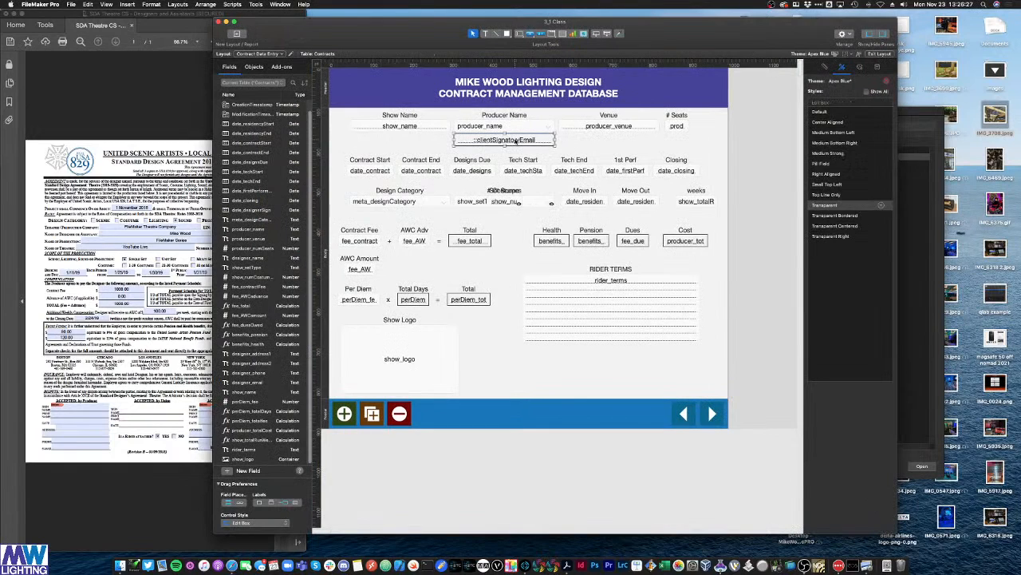
pyautogui.press('Delete')
pyautogui.moveTo(752, 389); pyautogui.dragTo(363, 138)
pyautogui.click(496, 381)
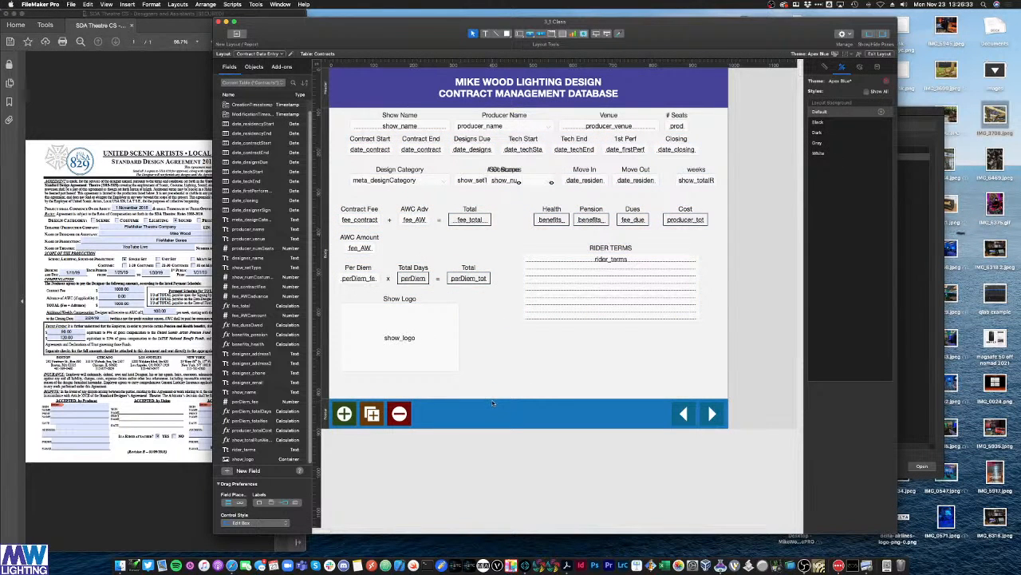
pyautogui.moveTo(494, 399); pyautogui.dragTo(505, 378)
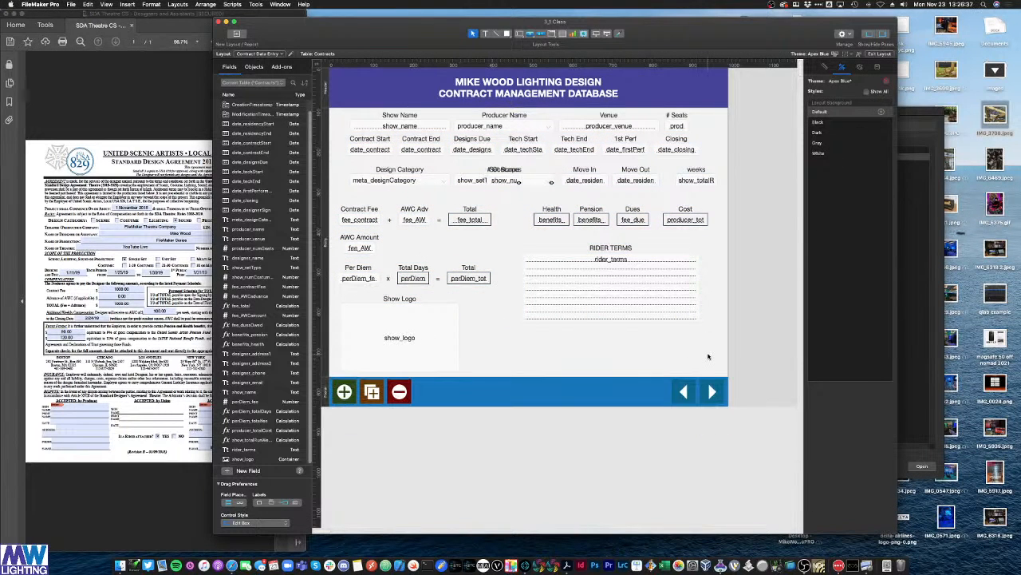
pyautogui.press('super+b')
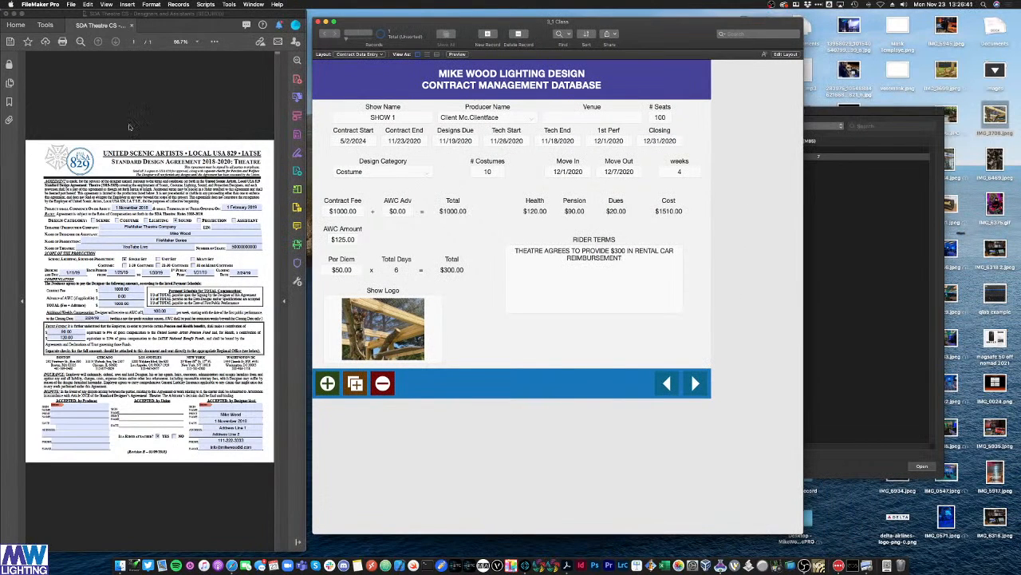
pyautogui.click(183, 124)
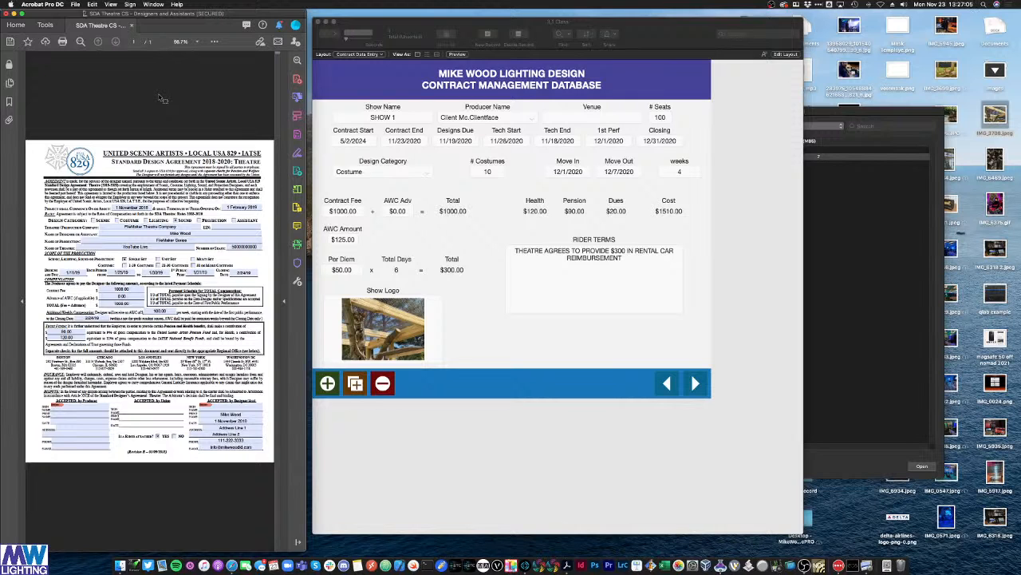
pyautogui.moveTo(665, 33); pyautogui.dragTo(659, 28)
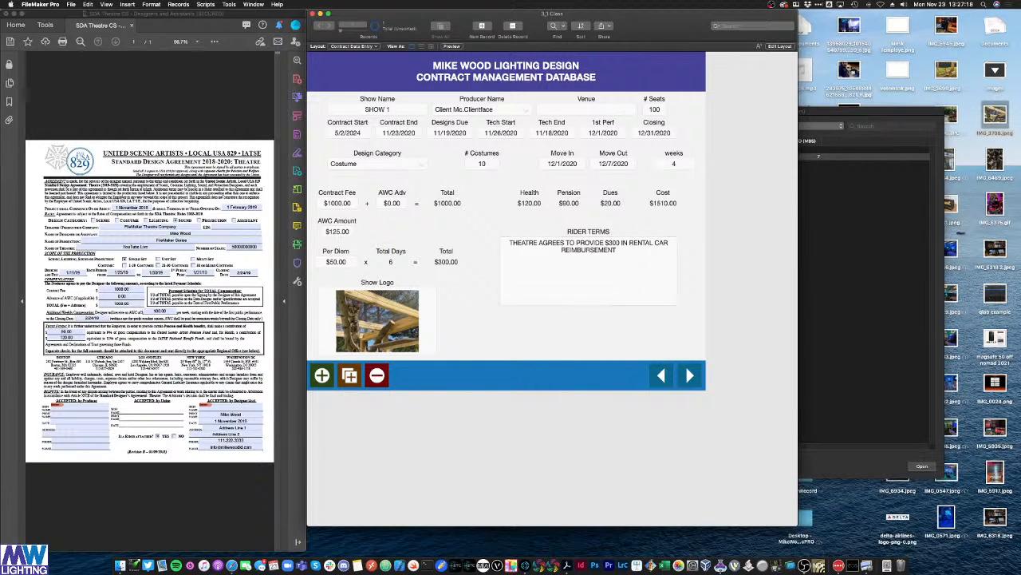
pyautogui.press('super+shift+d')
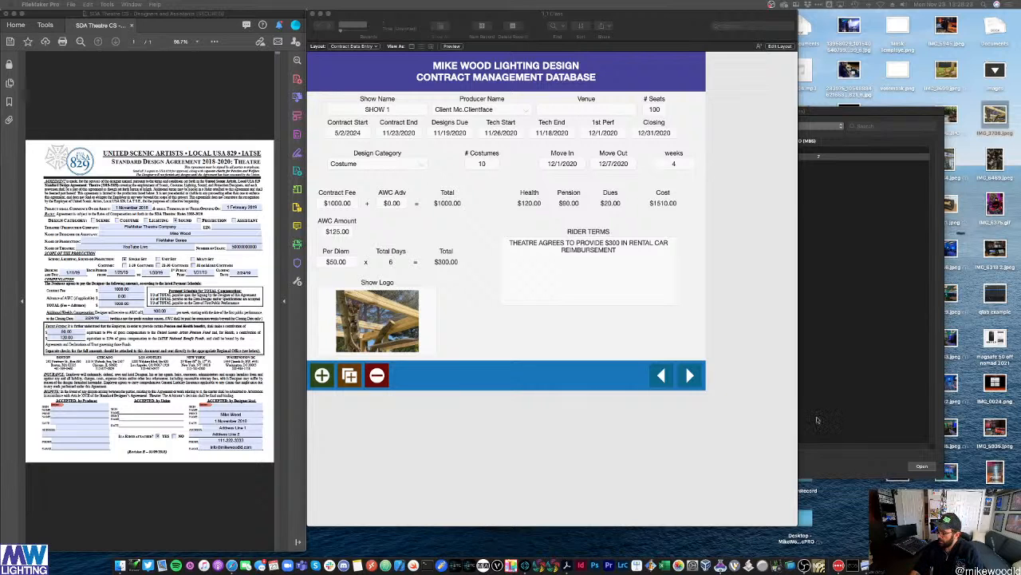
pyautogui.click(734, 152)
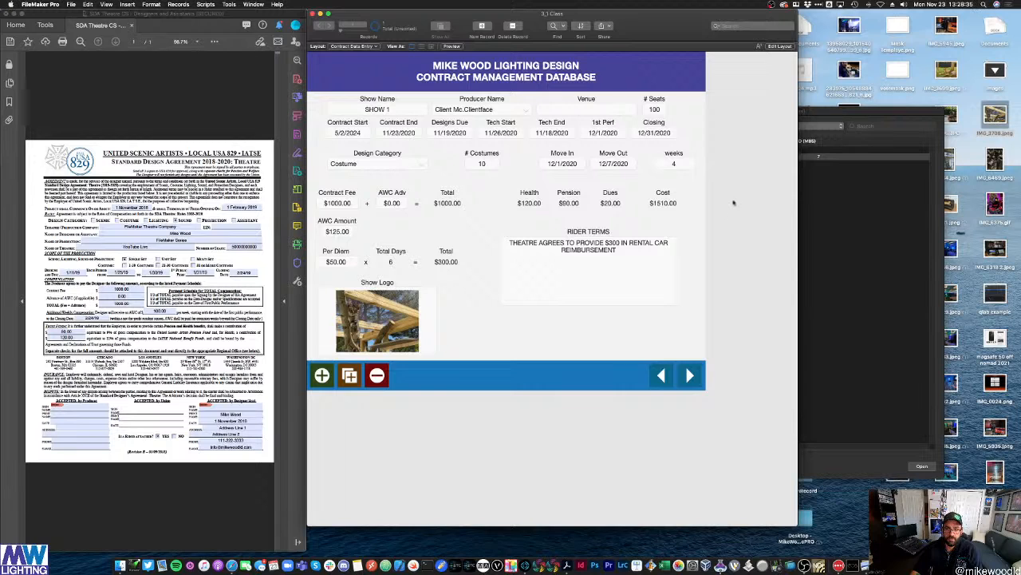
pyautogui.press('super+shift+d')
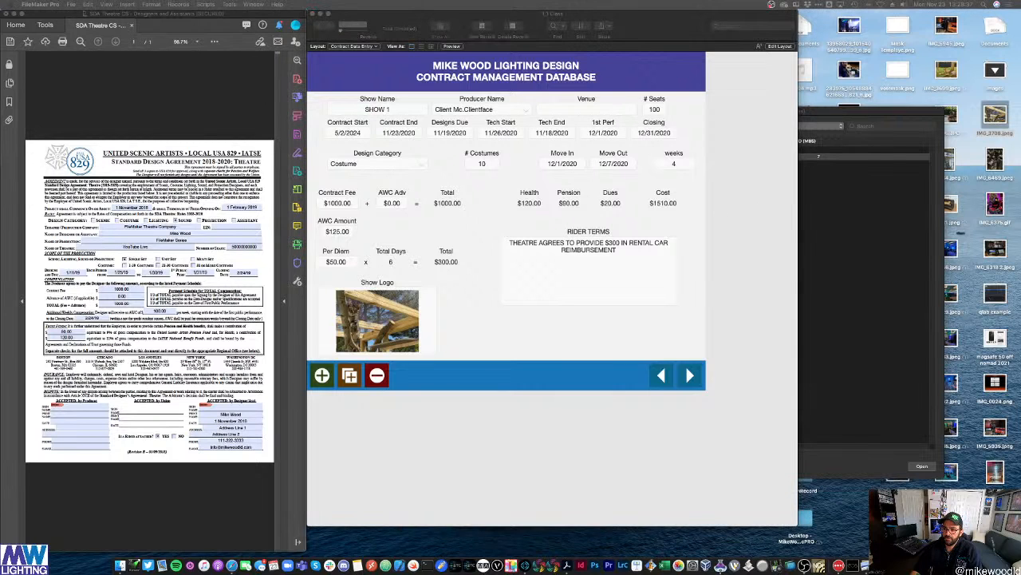